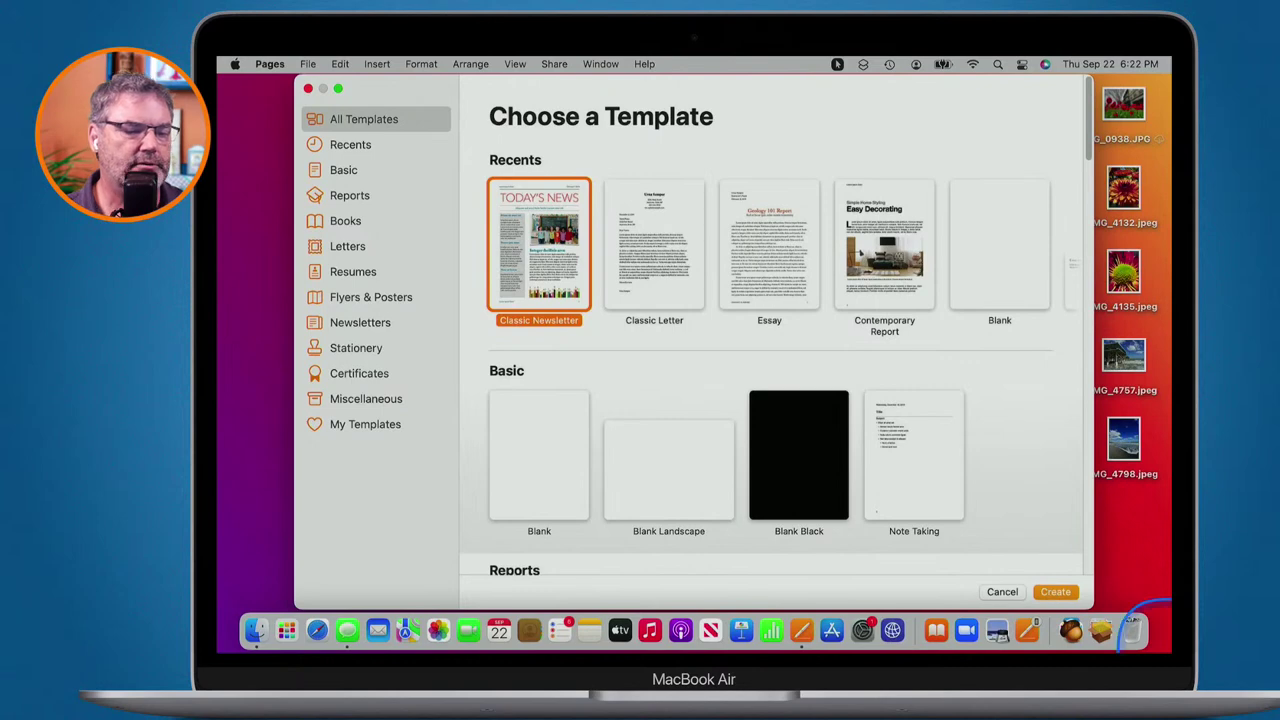
Create a new document from the Classic Letter template in the Letters section.
scroll(722, 442, "down", 3)
scroll(722, 442, "down", 10)
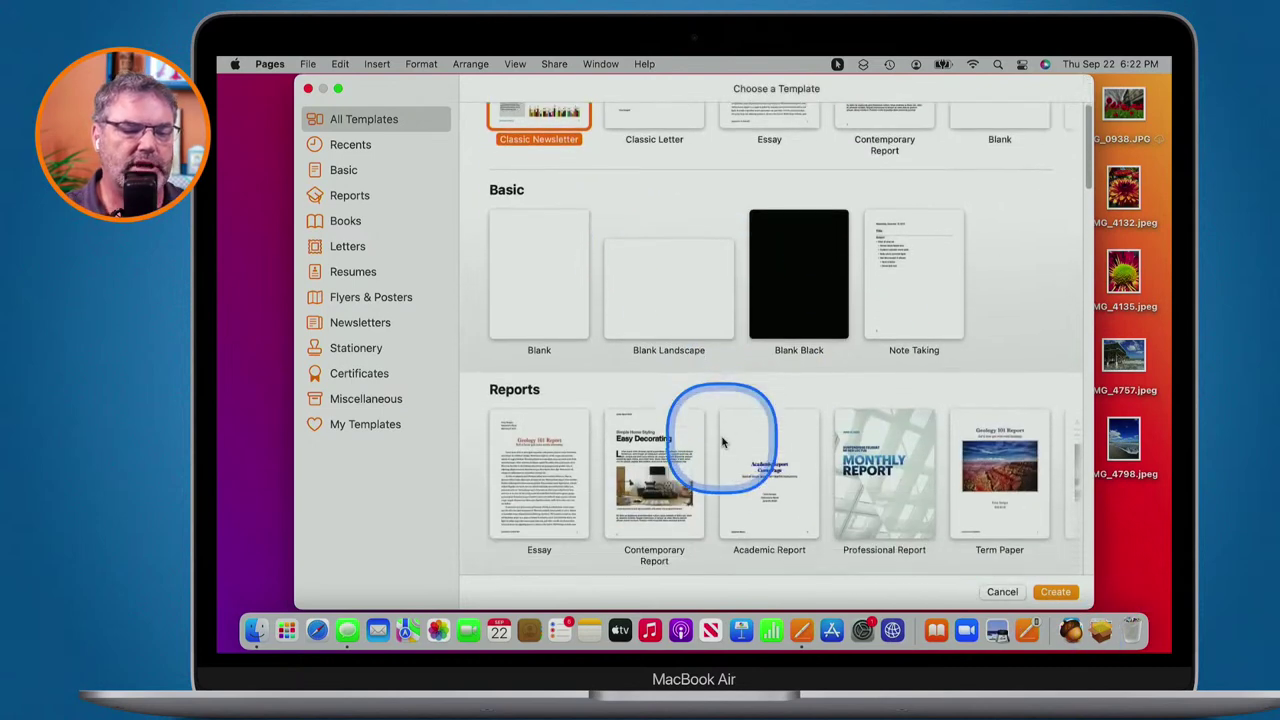
left_click(541, 310)
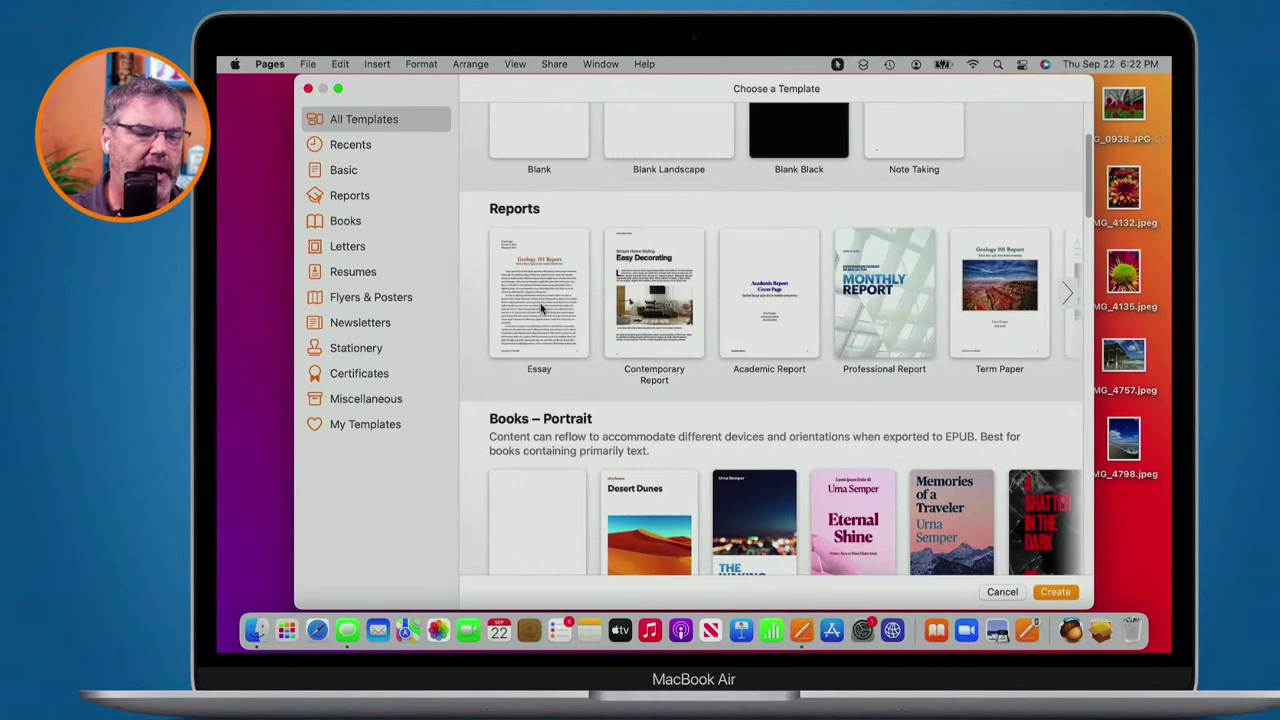
scroll(540, 308, "down", 15)
scroll(540, 308, "down", 12)
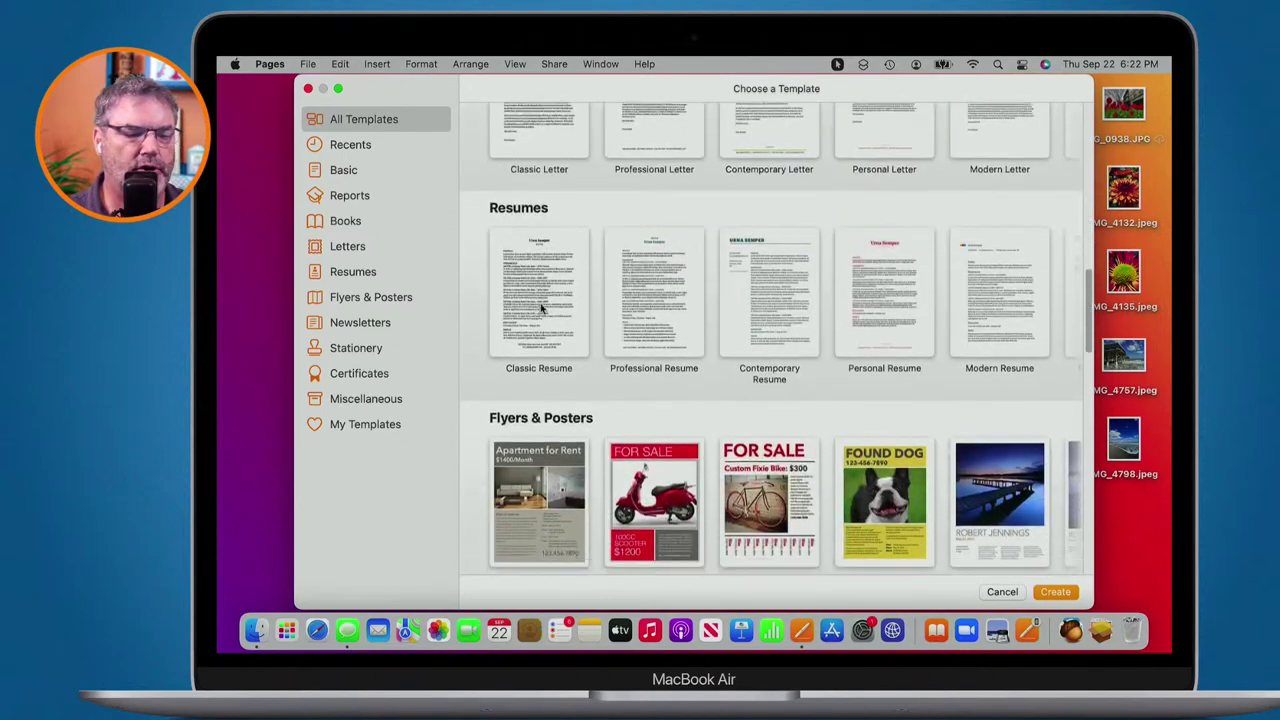
left_click(532, 362)
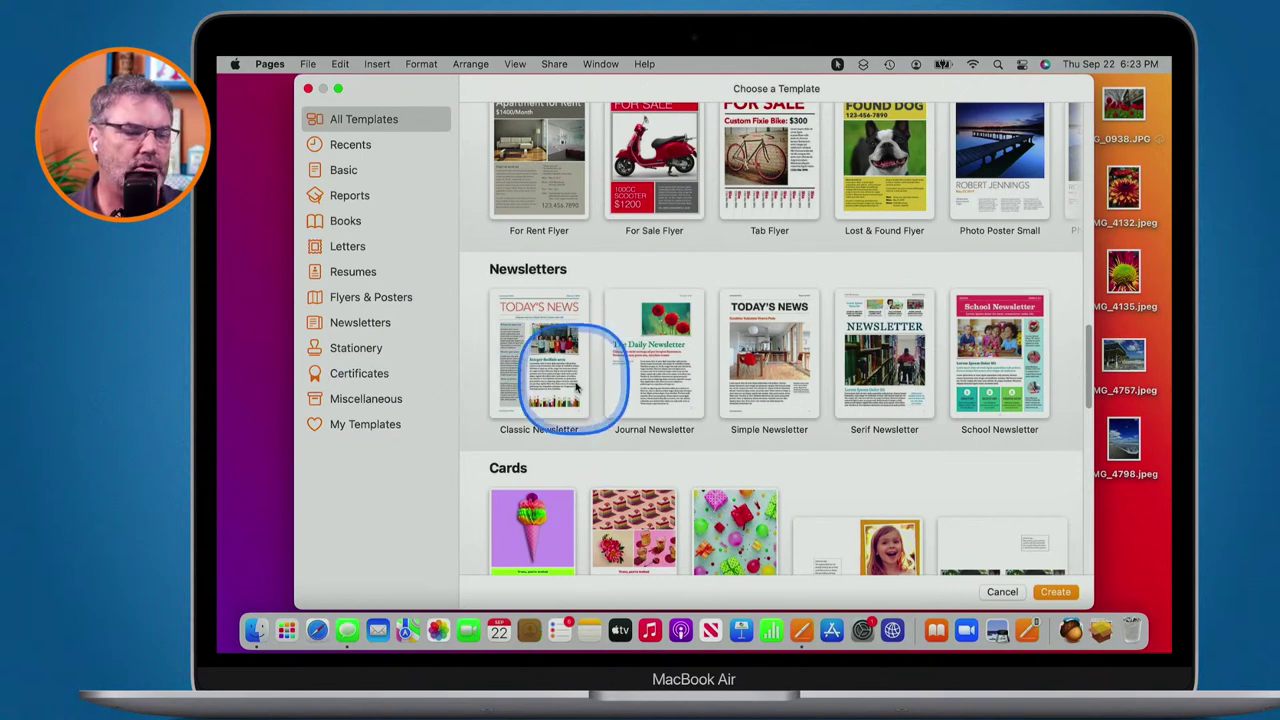
scroll(586, 345, "up", 10)
scroll(594, 455, "down", 3)
left_click(537, 400)
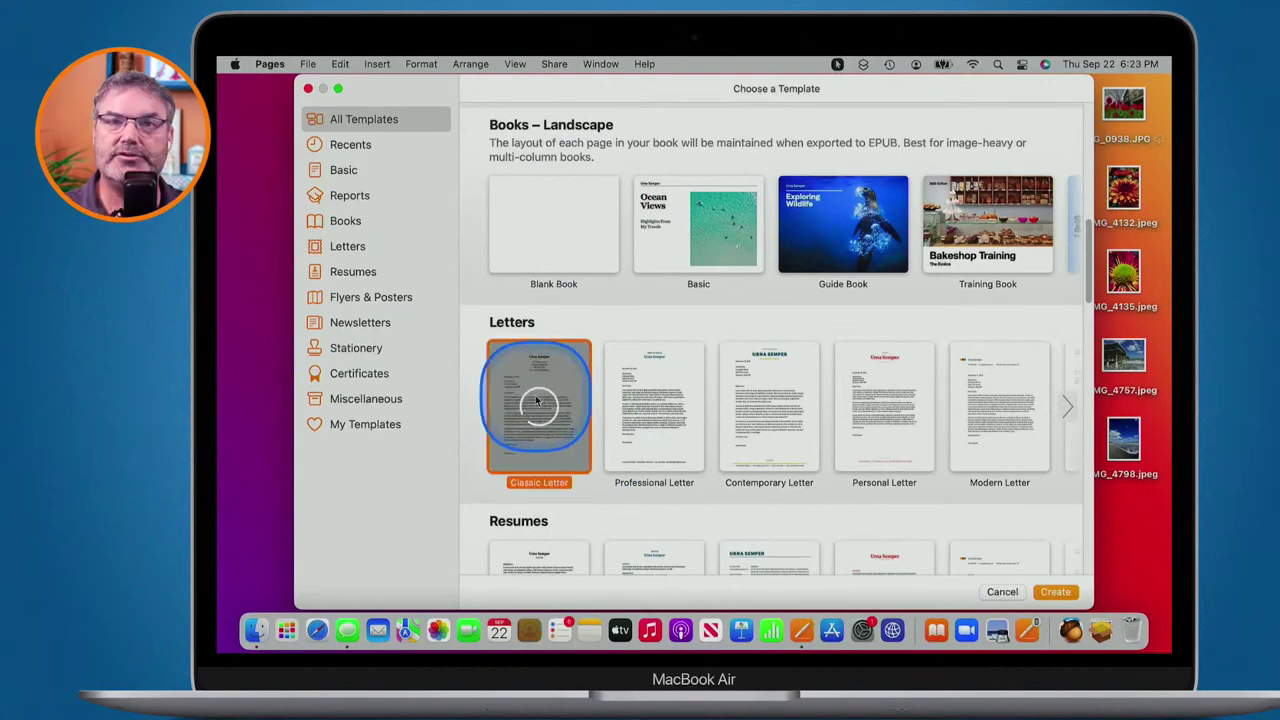
double_click(537, 400)
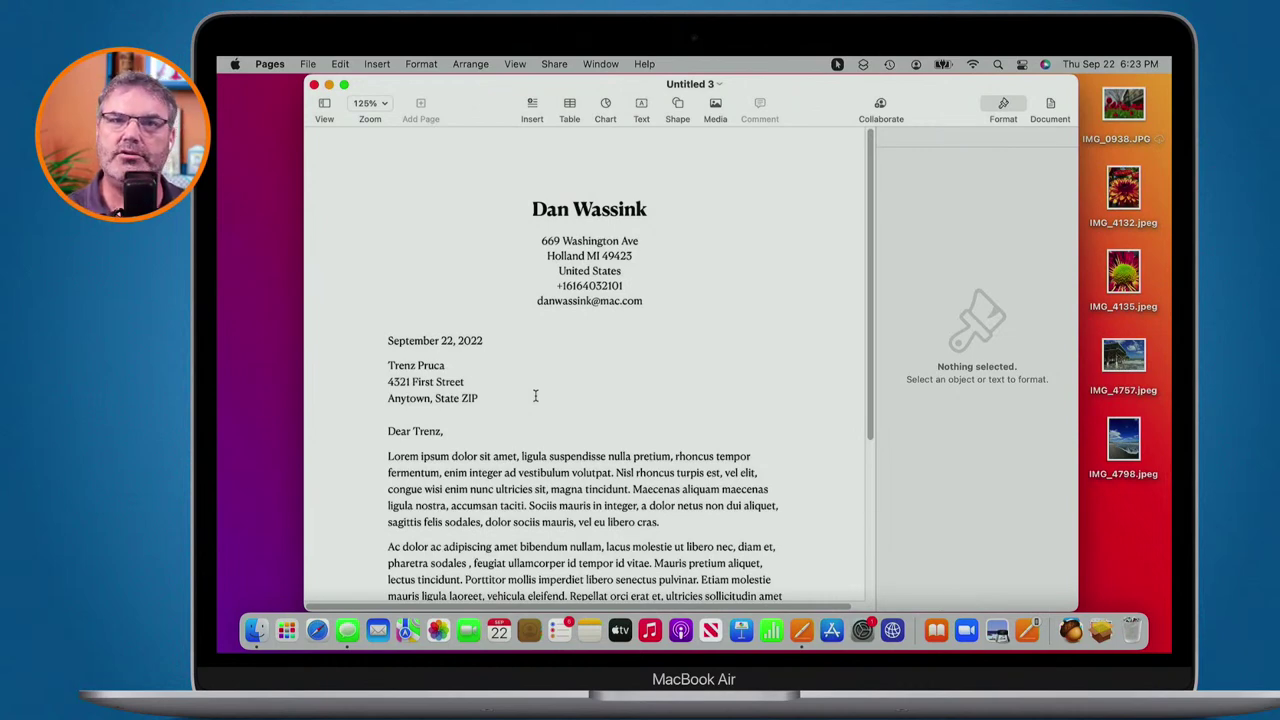
Replace all the placeholder body paragraphs under the letter's greeting with the filler word "dkndsli".
scroll(535, 396, "down", 5)
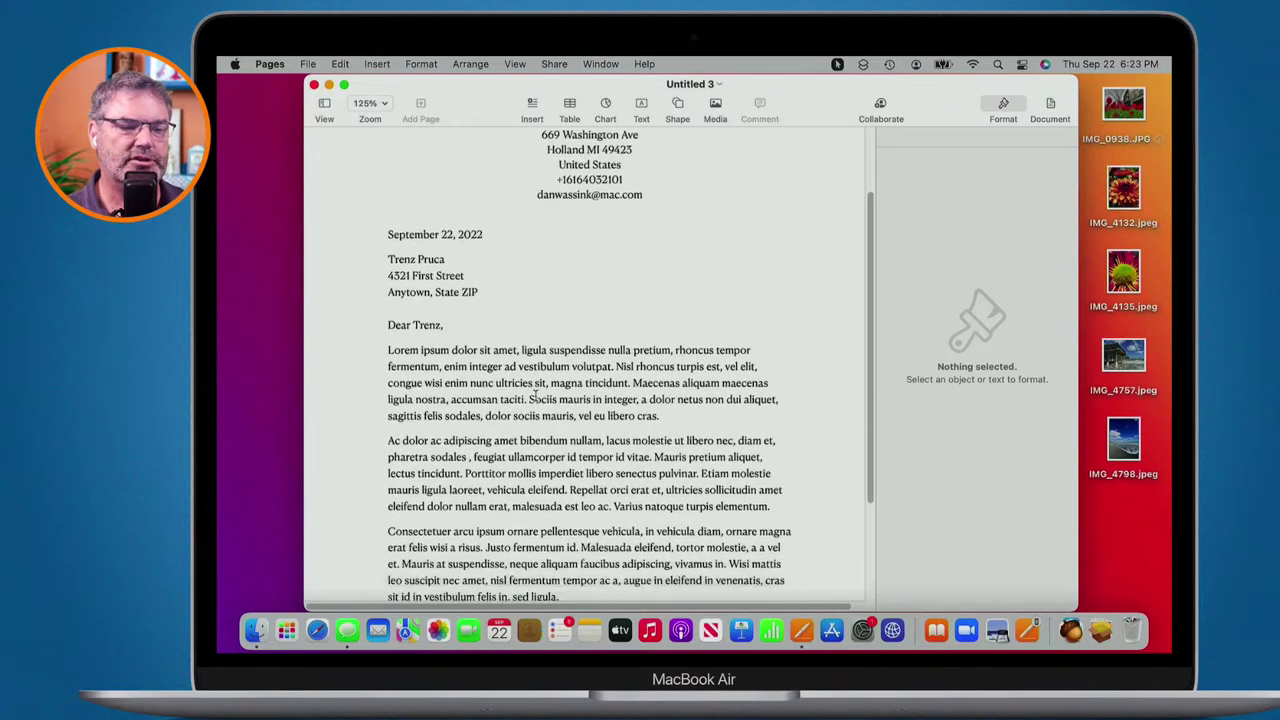
key("shift+alt+Down")
key("shift+alt+Down")
key("shift+alt+Down")
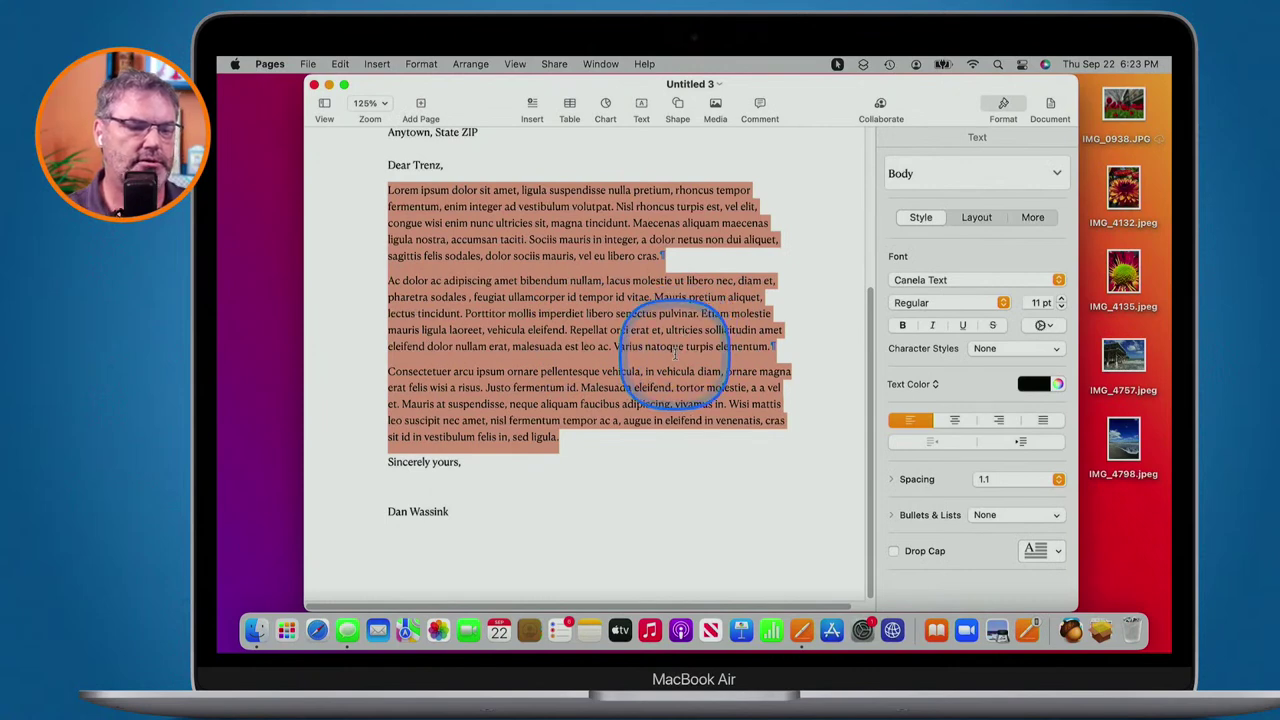
type("dkndsli")
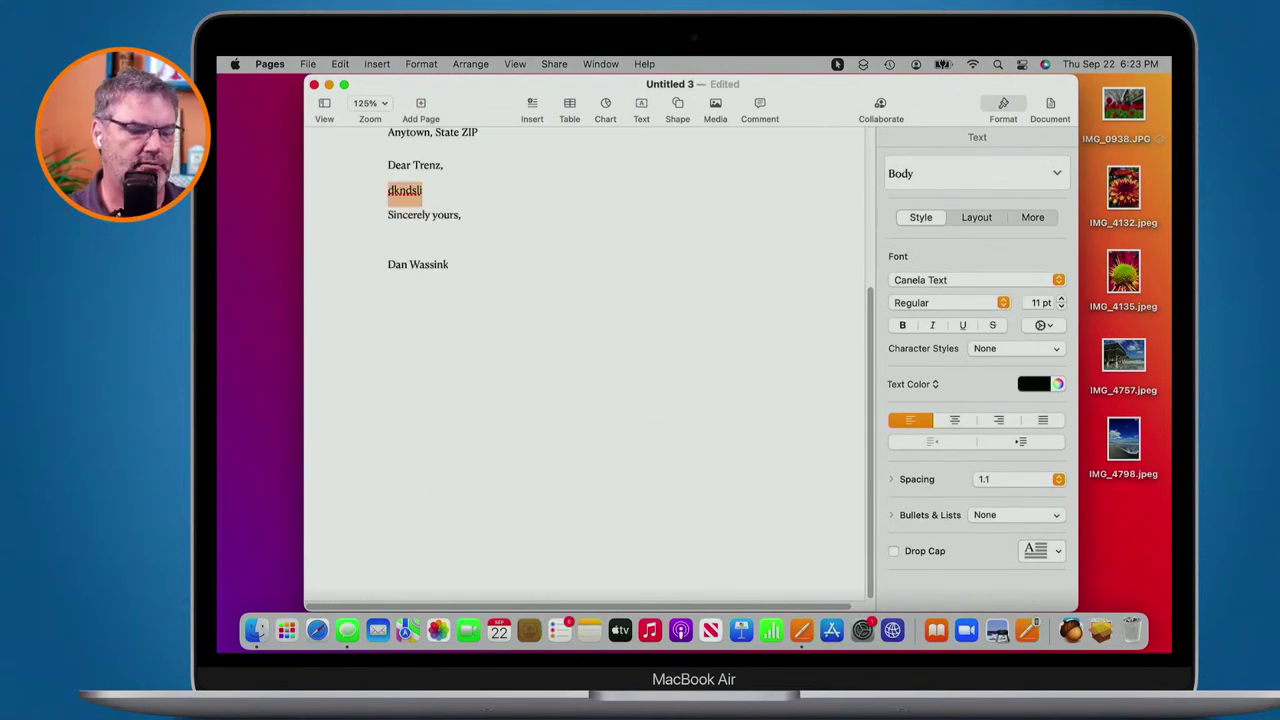
Duplicate the word "dkndsli" along the body line until it holds seven copies, and return to the letter's beginning.
key("super+c")
key("super+v")
key("super+v")
key("super+v")
key("super+v")
key("super+v")
key("super+v")
key("super+v")
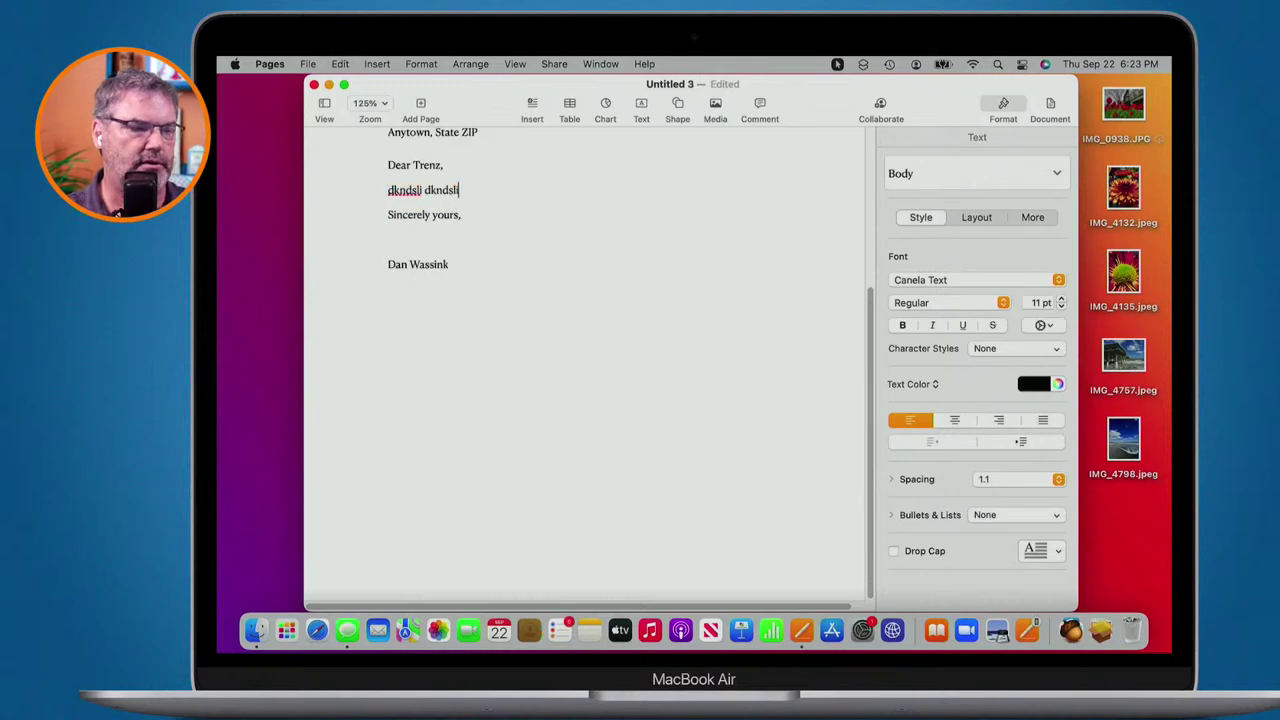
key("super+a")
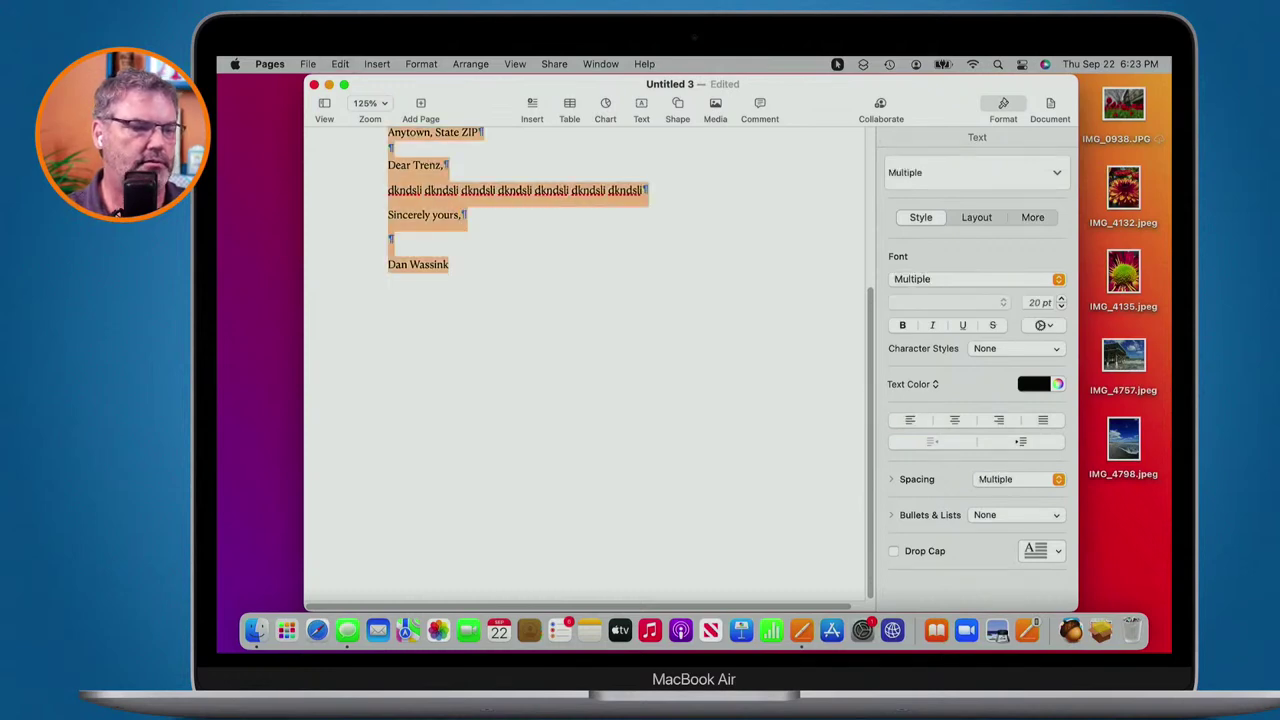
key("super+Up")
key("shift+super+i")
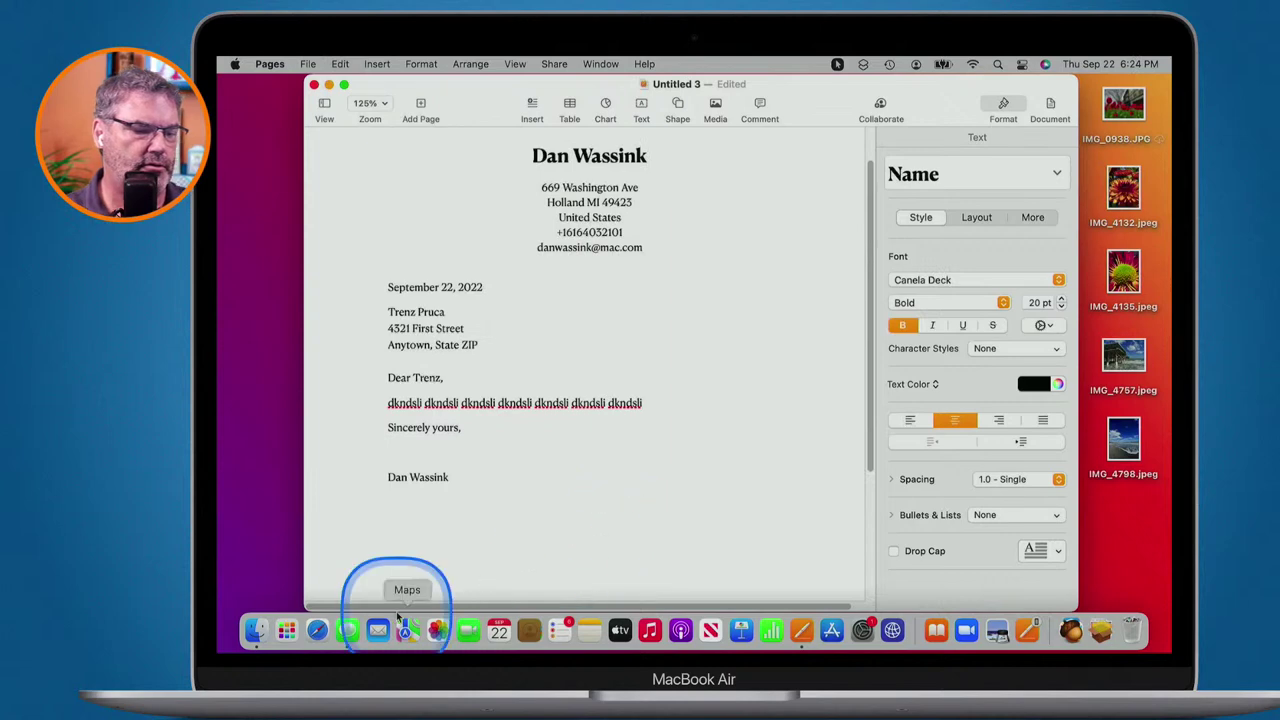
Switch to Safari, open apple.com from the Reading List, copy the footnote paragraph about the Apple Gift Card, and close the page.
left_click(317, 630)
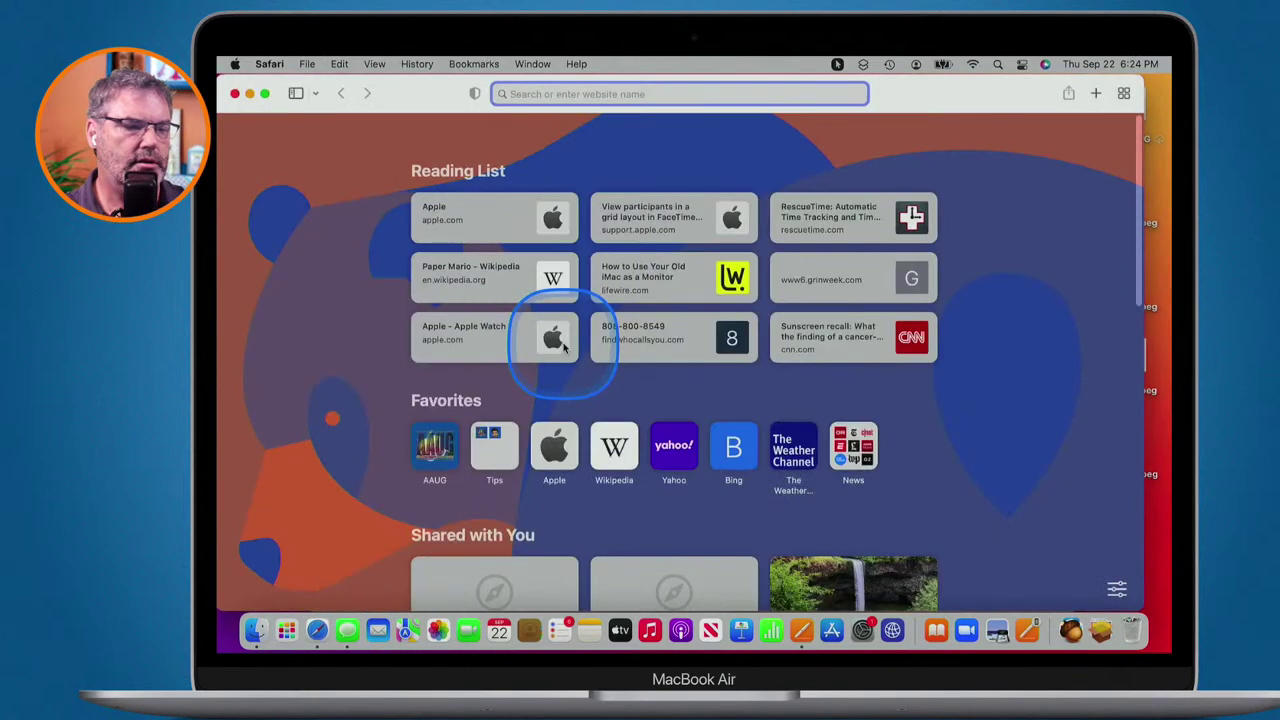
left_click(478, 212)
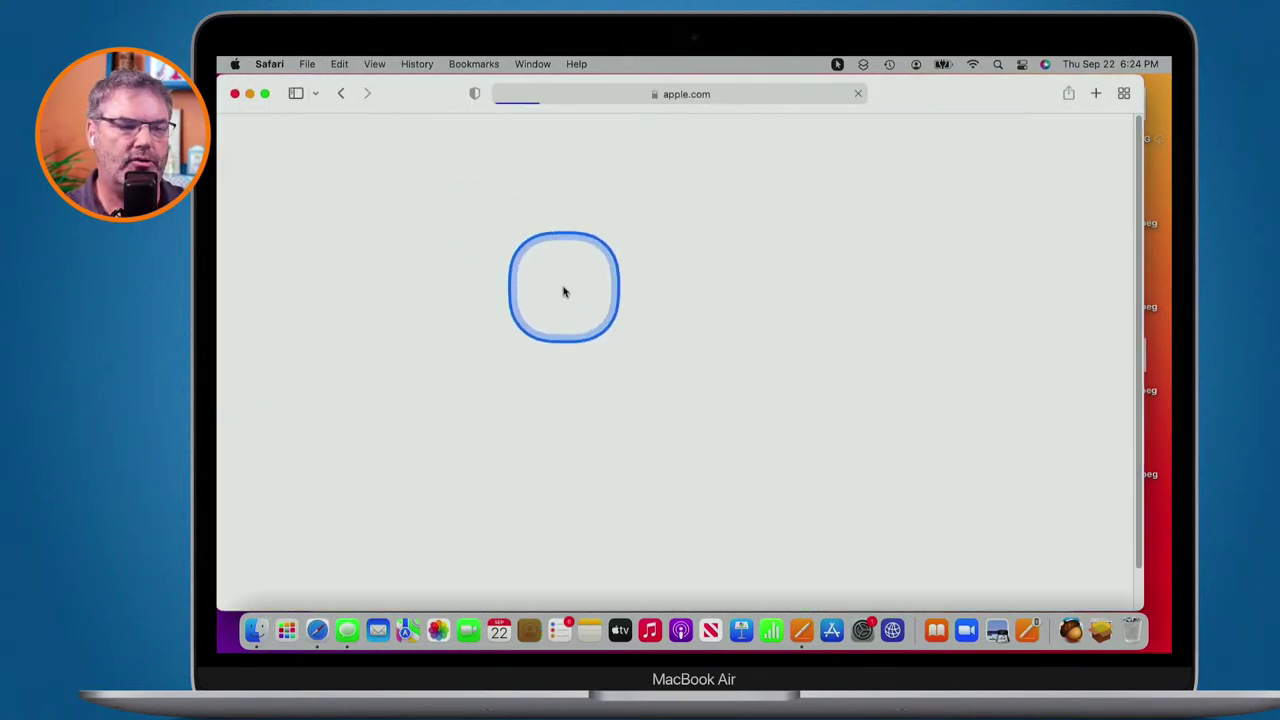
scroll(563, 292, "down", 8)
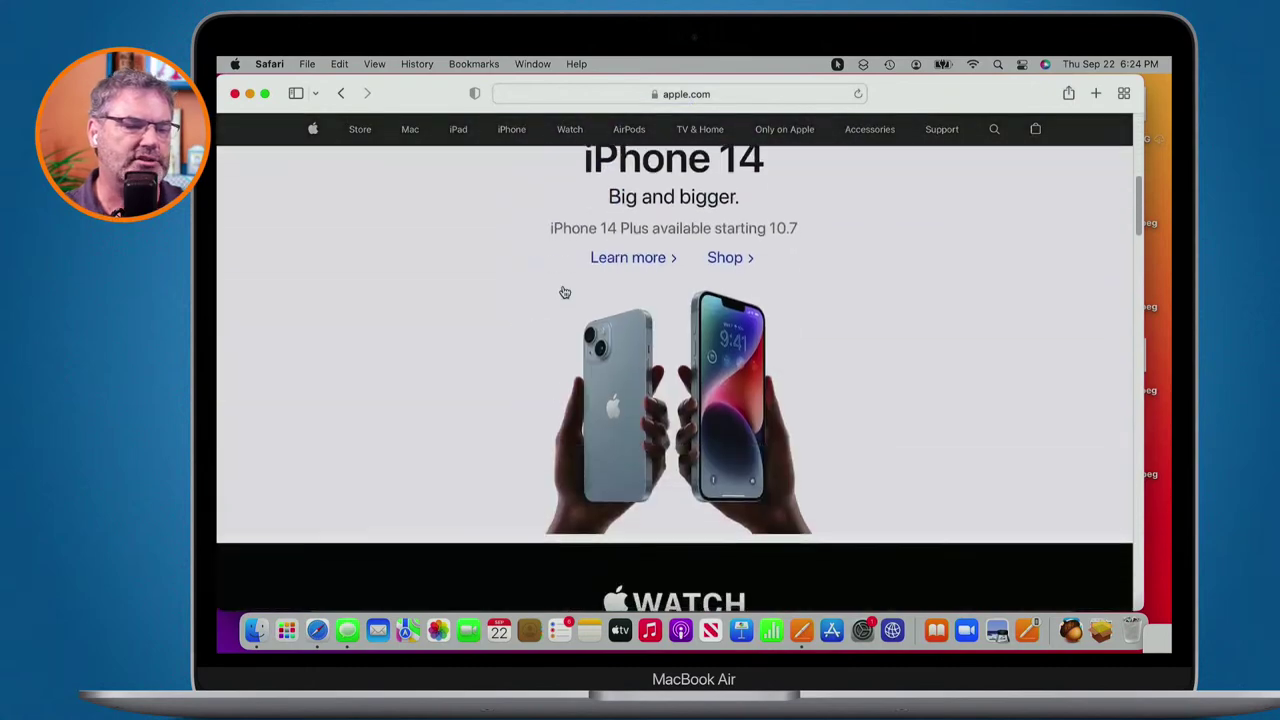
scroll(565, 292, "down", 15)
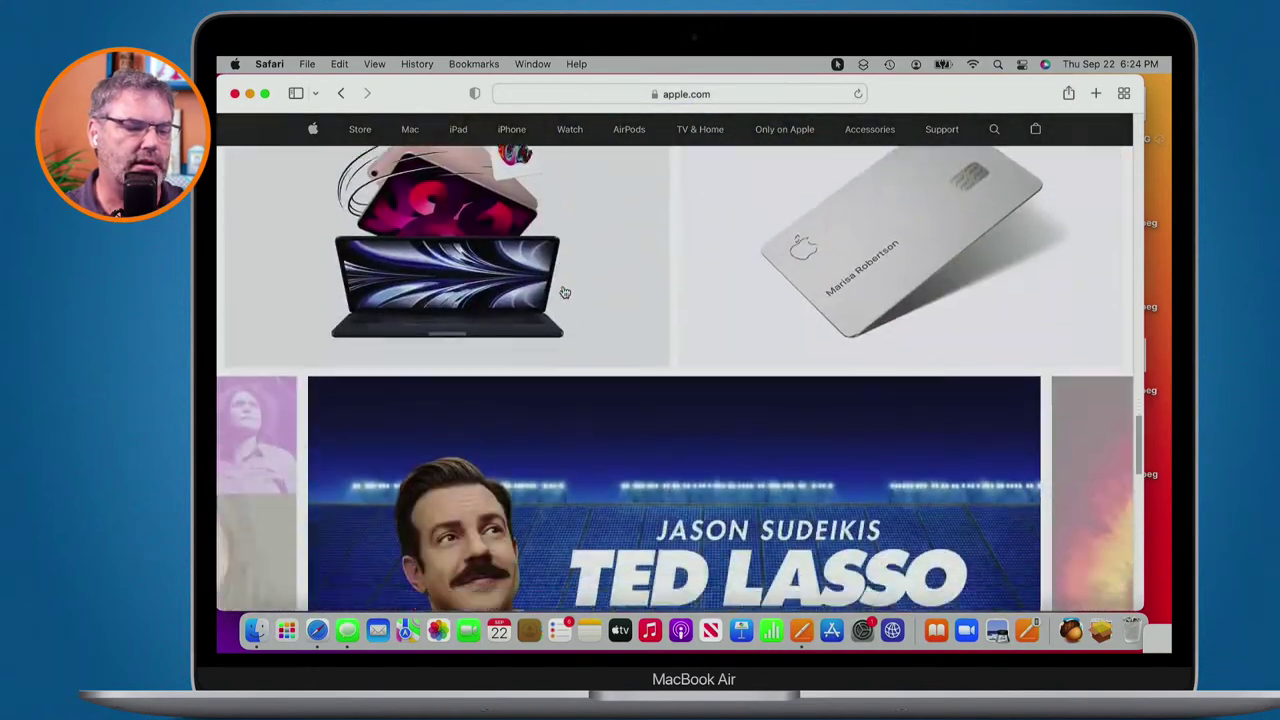
scroll(565, 292, "down", 15)
double_click(566, 286)
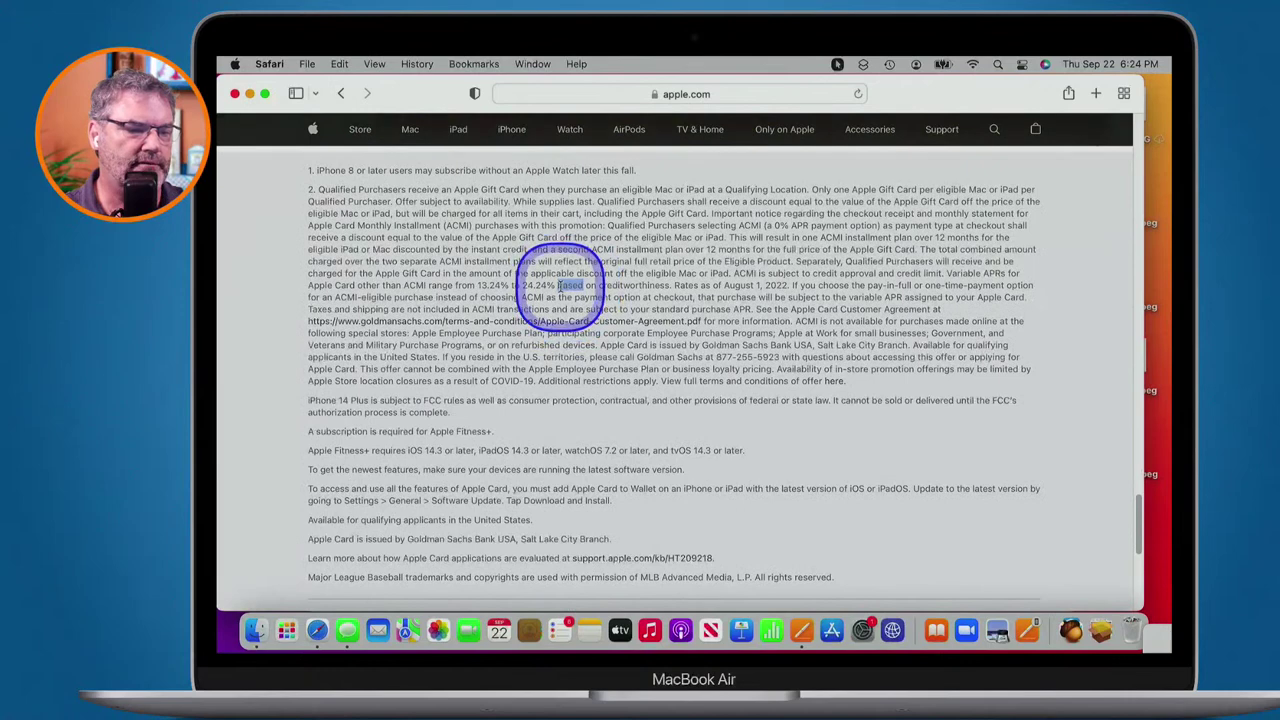
triple_click(563, 287)
key("super+c")
key("super+w")
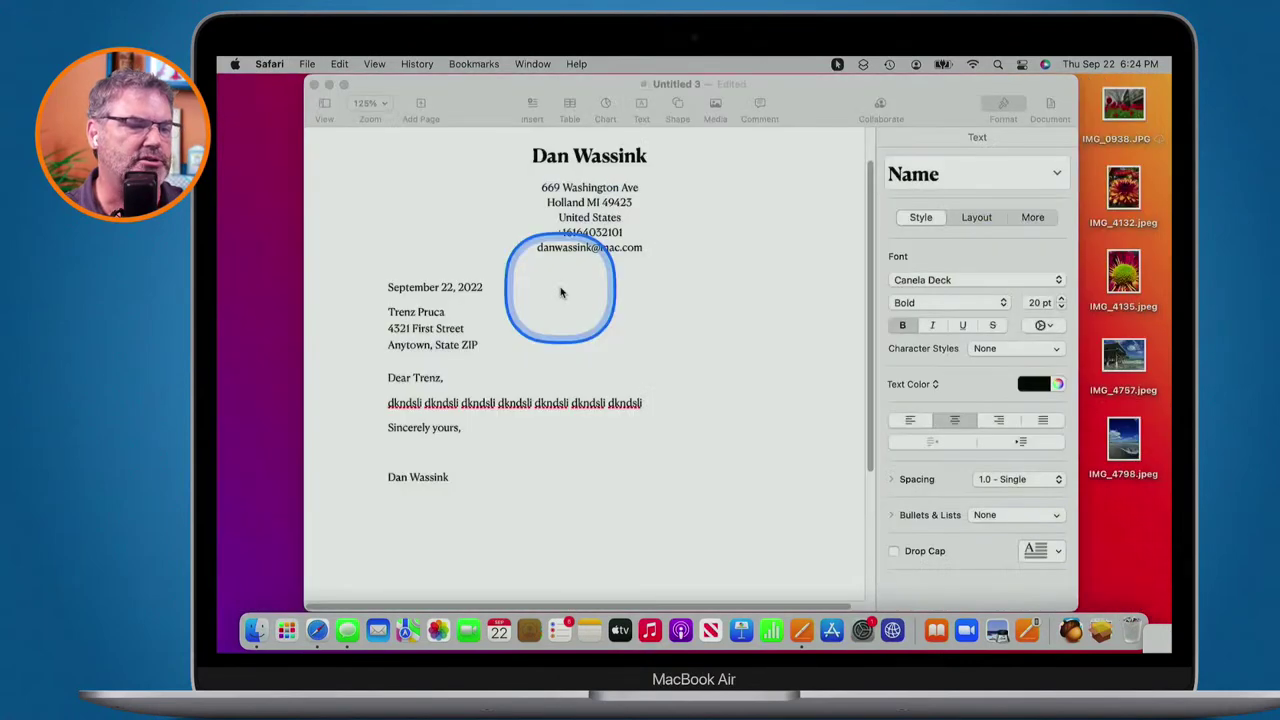
Replace the filler line in the letter's body with the copied Apple Gift Card paragraph.
left_click(478, 403)
triple_click(470, 405)
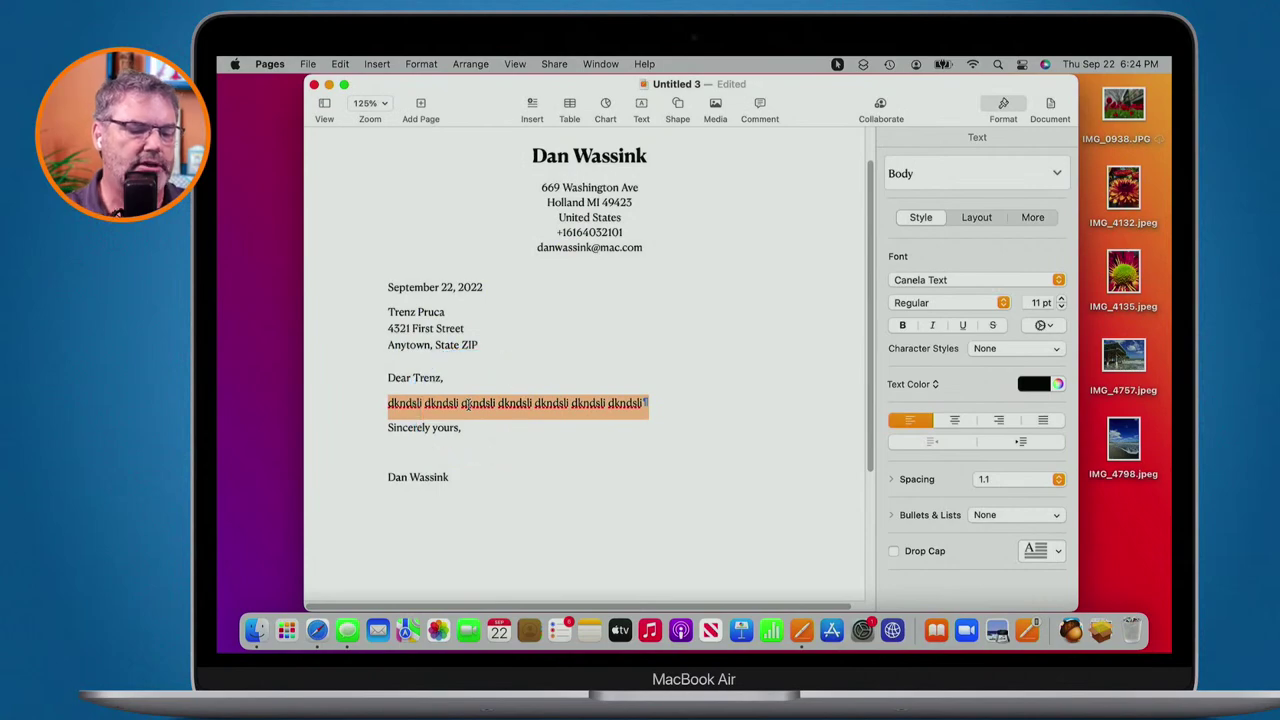
key("super+v")
left_click(498, 342)
scroll(498, 342, "up", 5)
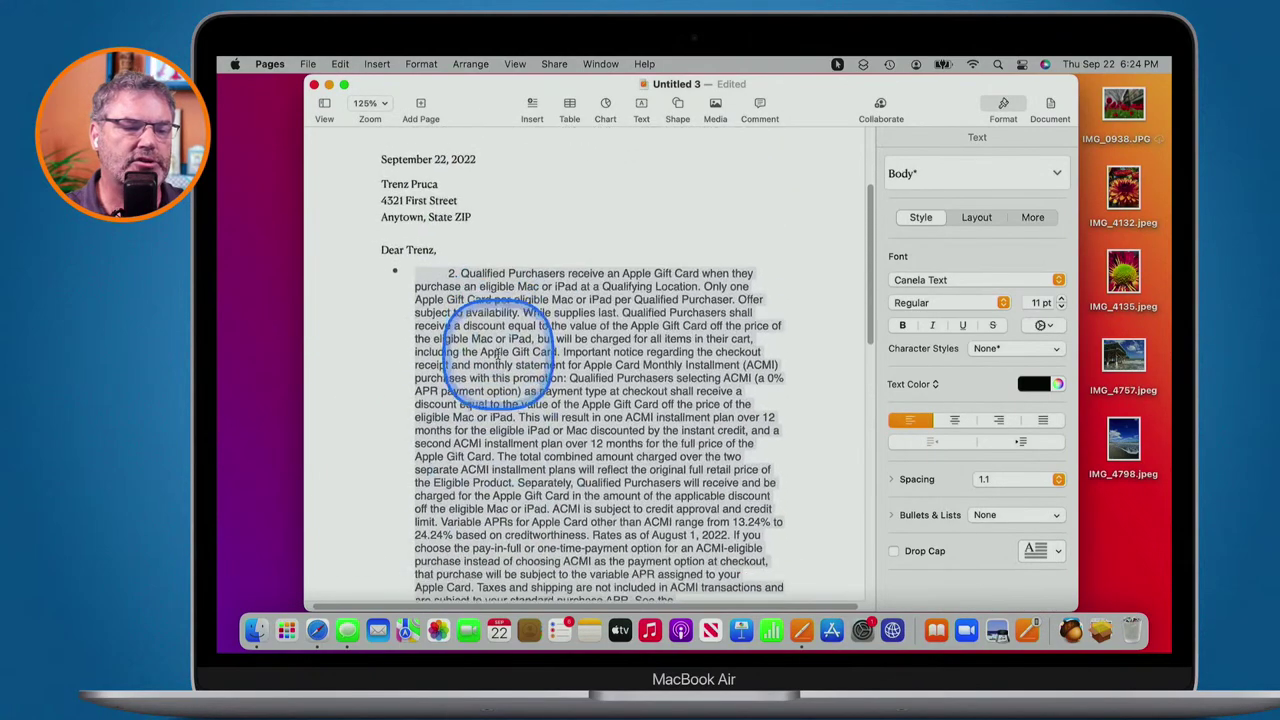
scroll(497, 354, "down", 3)
left_click(479, 436)
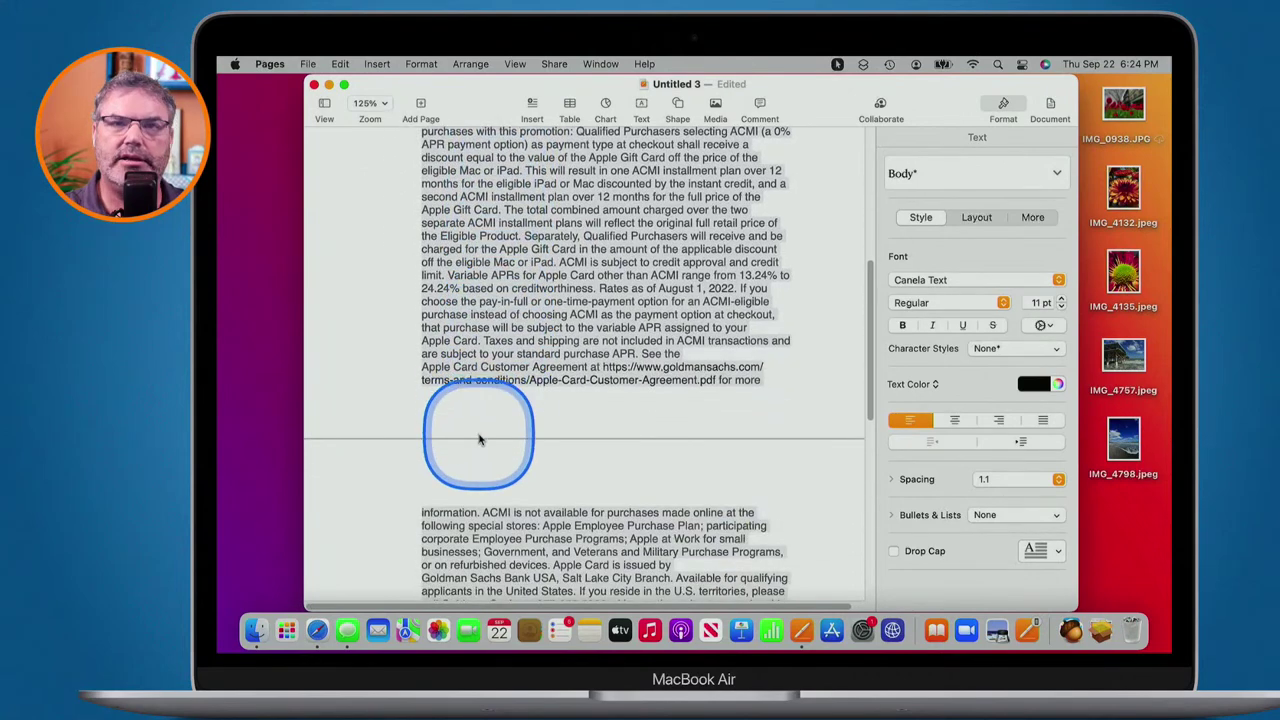
Start a new line after the Apple Gift Card paragraph and paste another copy of it above the closing.
scroll(479, 438, "down", 6)
left_click(574, 405)
key("Return")
key("Return")
key("Return")
key("Return")
key("Return")
key("Return")
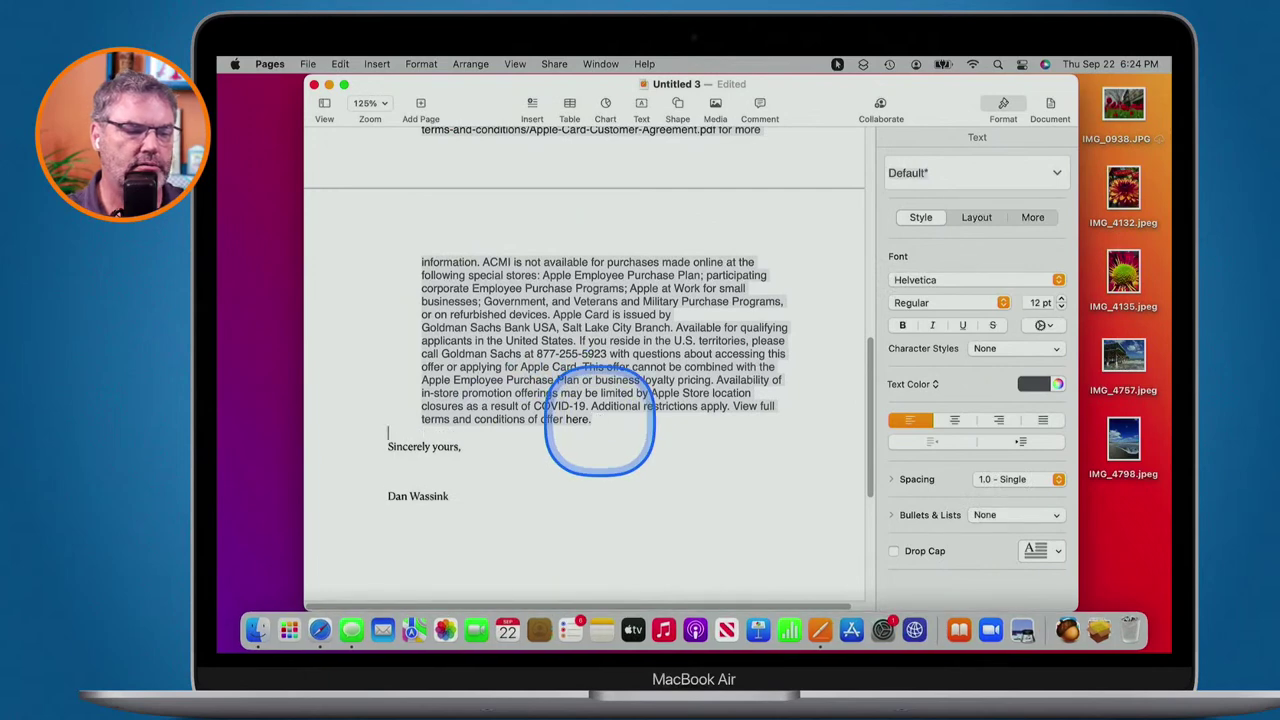
key("Up")
key("Up")
key("Up")
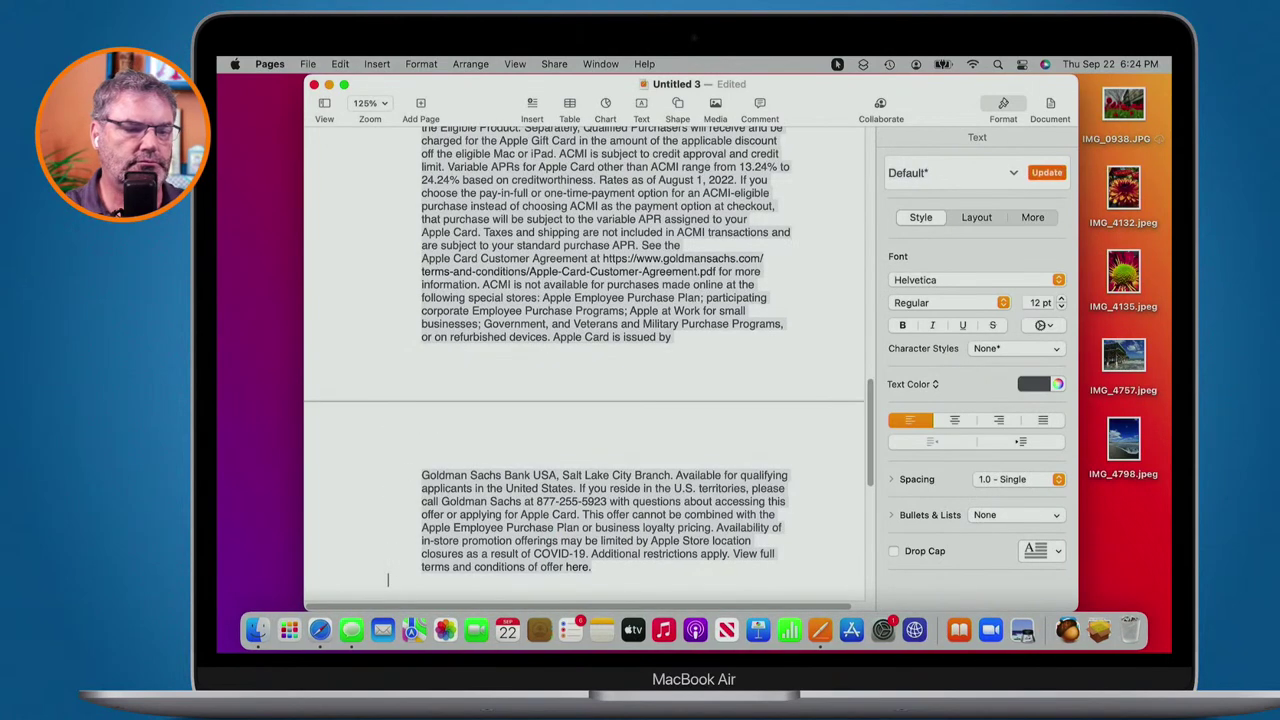
Show the page thumbnails and paste the copied paragraph repeatedly into the body to extend the letter to six pages.
left_click(325, 107)
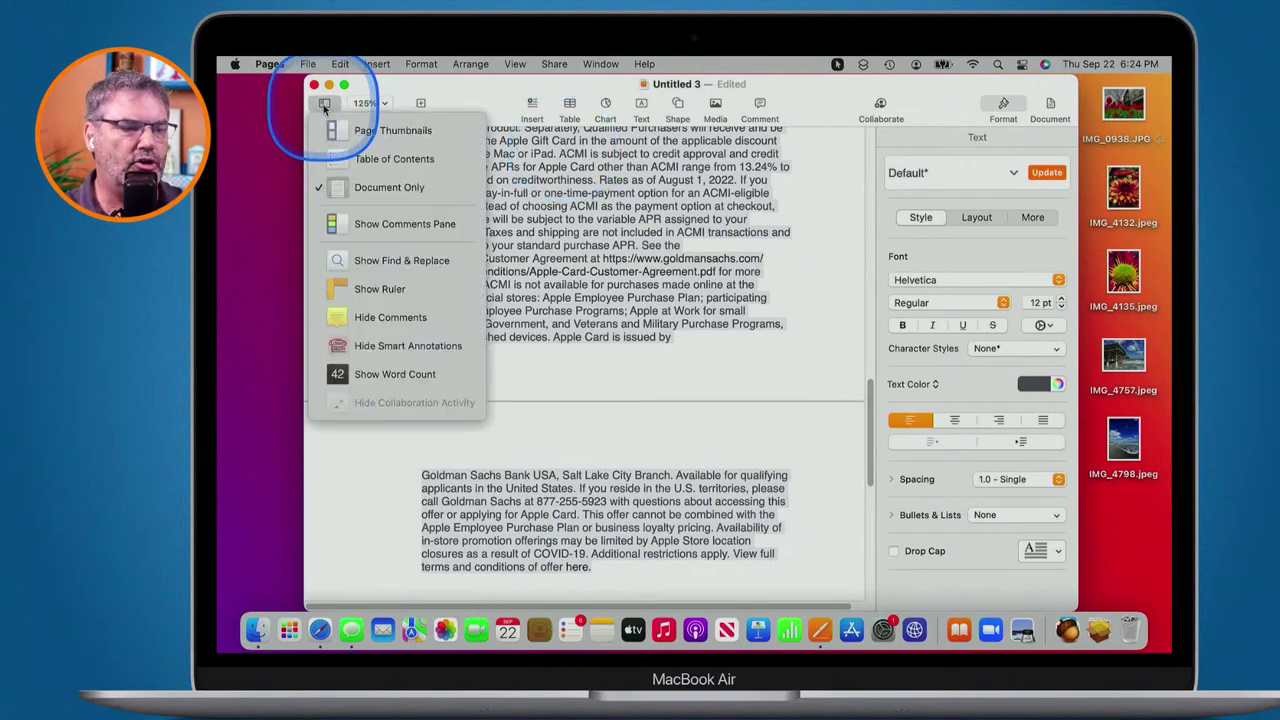
left_click(343, 129)
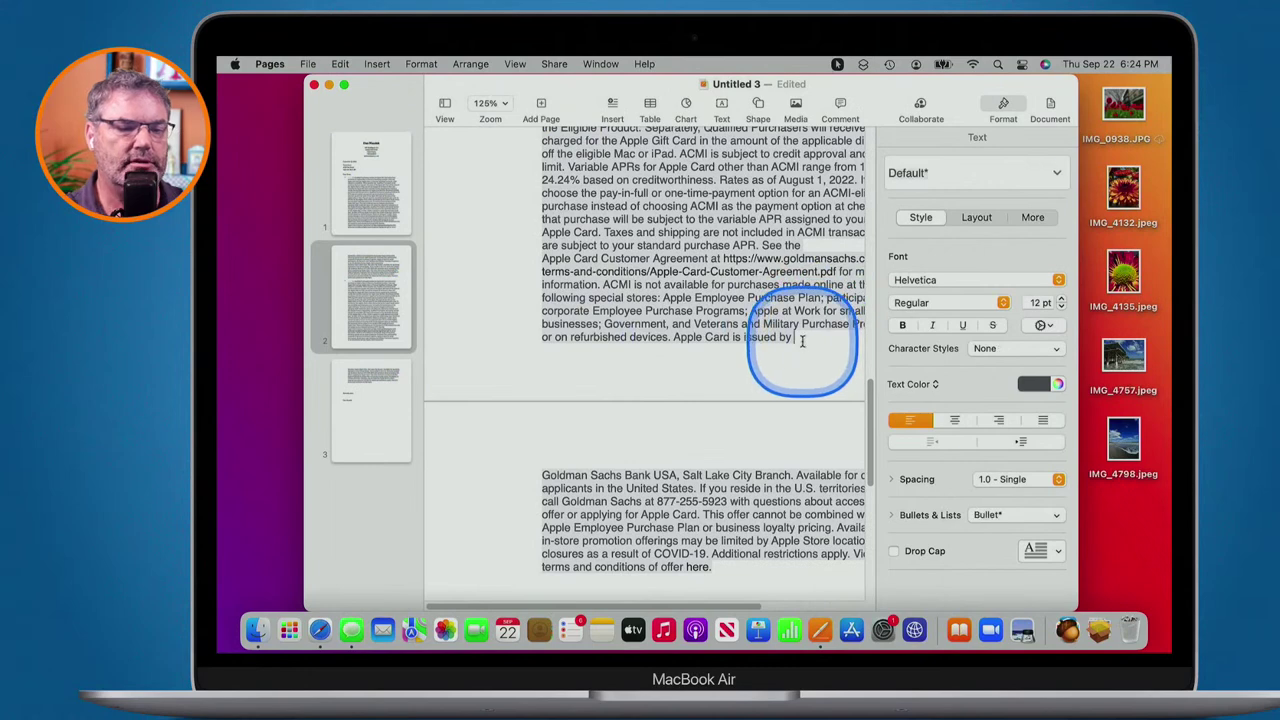
key("super+z")
key("super+z")
key("super+z")
key("super+z")
key("super+z")
key("super+z")
key("super+z")
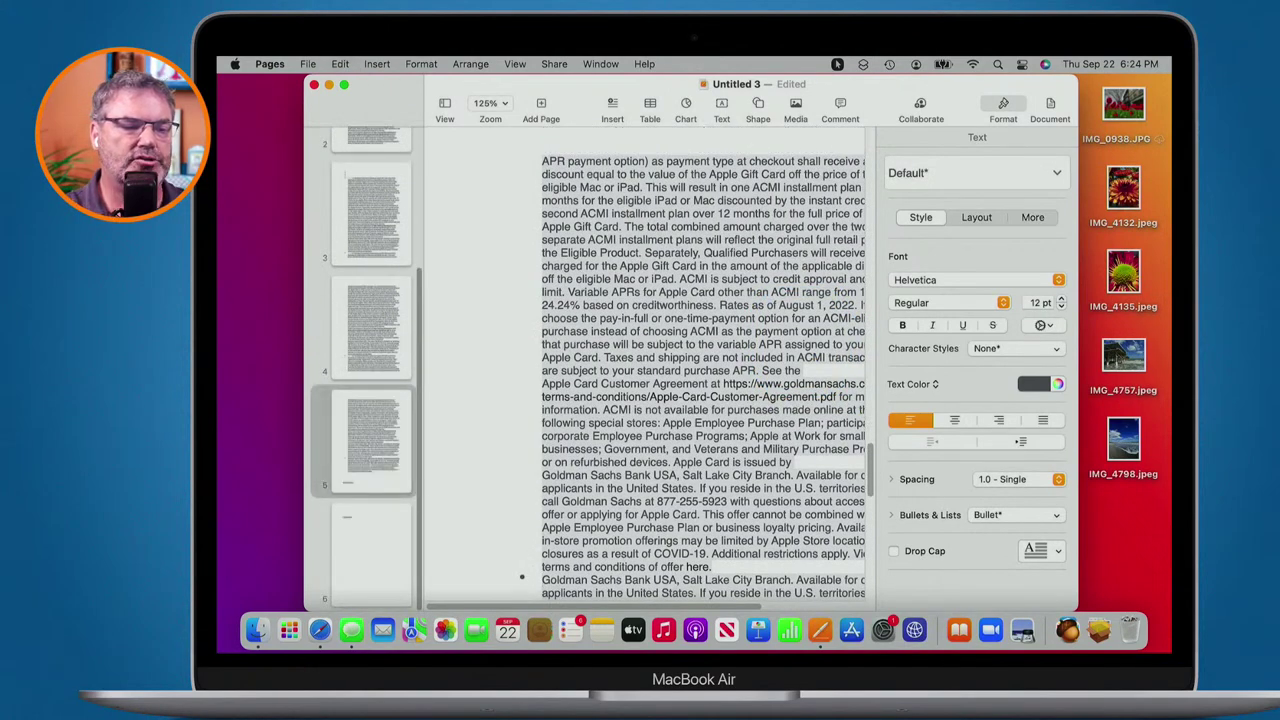
Delete one duplicate paragraph near the letter's end and the line break before the remaining Goldman Sachs text.
key("shift+alt+Up")
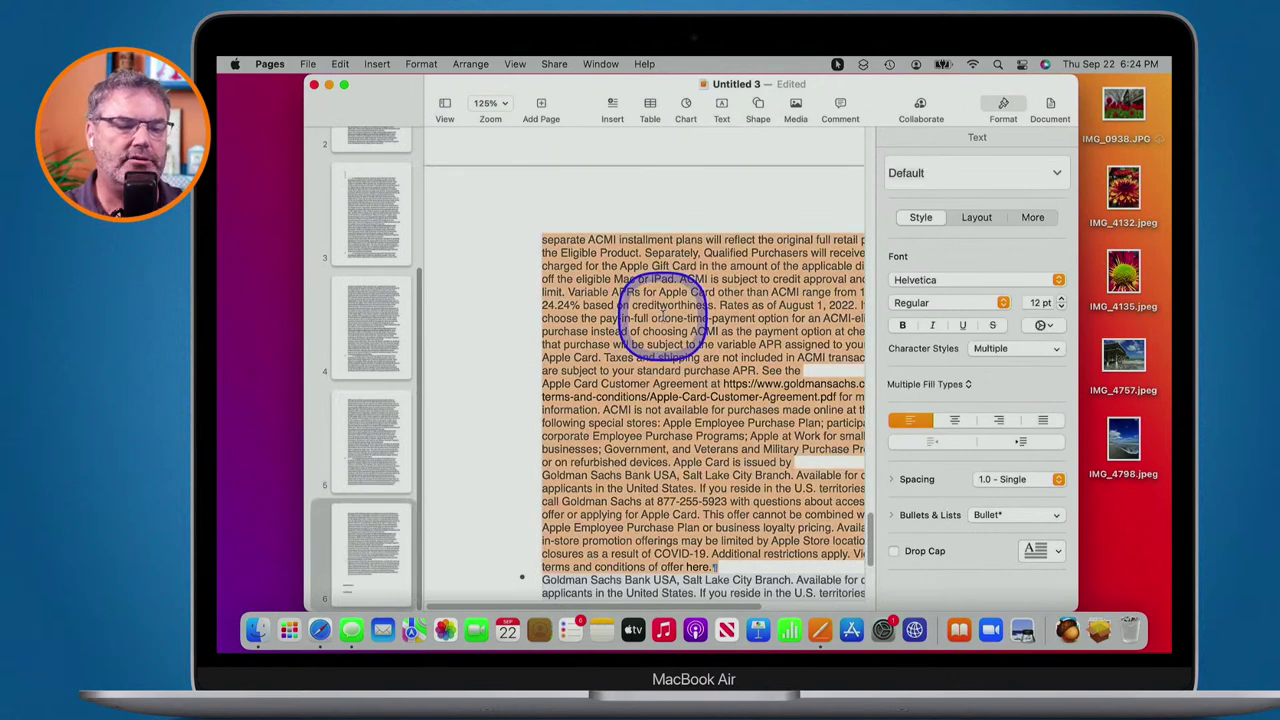
key("BackSpace")
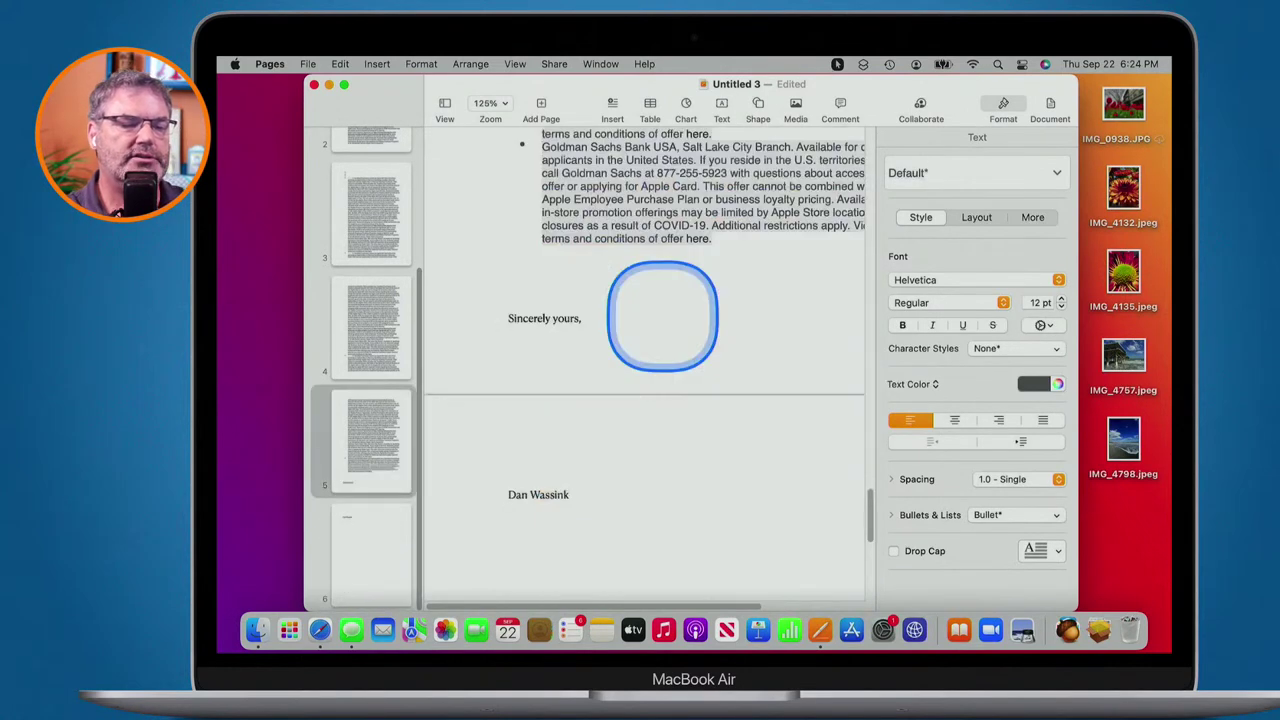
key("BackSpace")
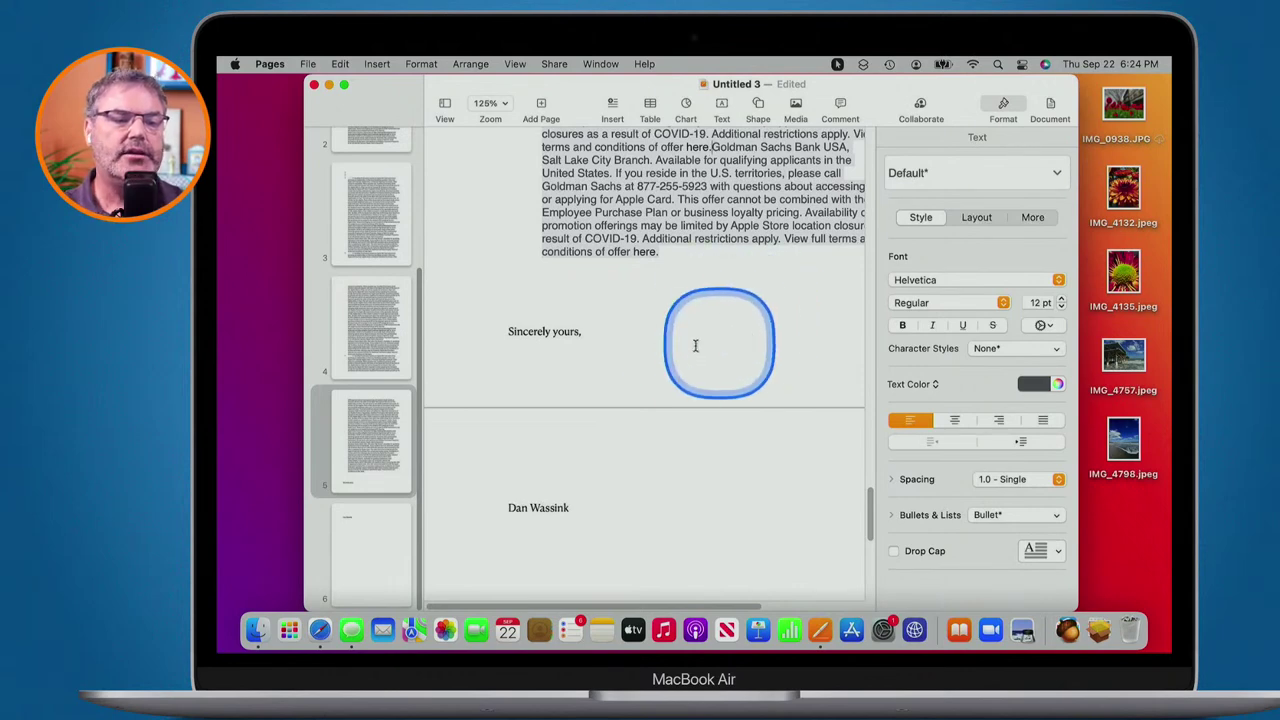
Insert the desktop photo IMG_4132.jpeg into page 5 of the letter.
left_click(485, 259)
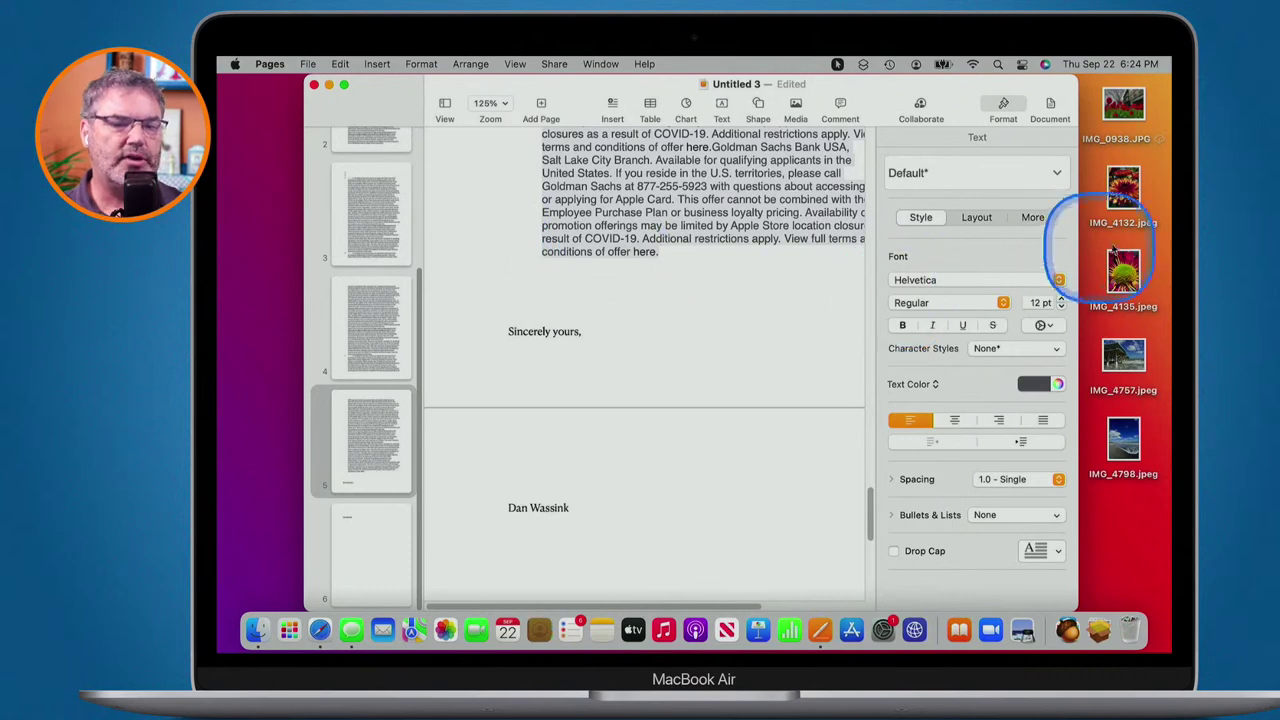
left_click_drag(1124, 186, 679, 176)
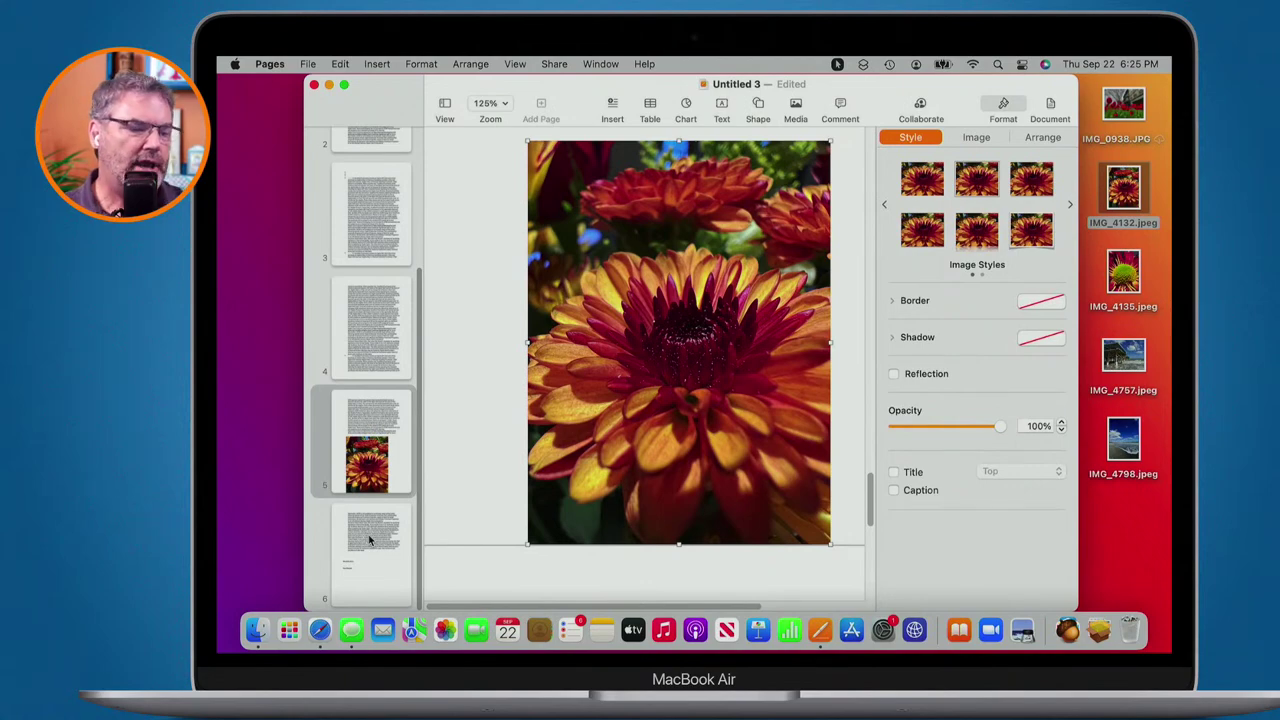
Close the letter and delete it without saving.
key("super+w")
left_click(612, 442)
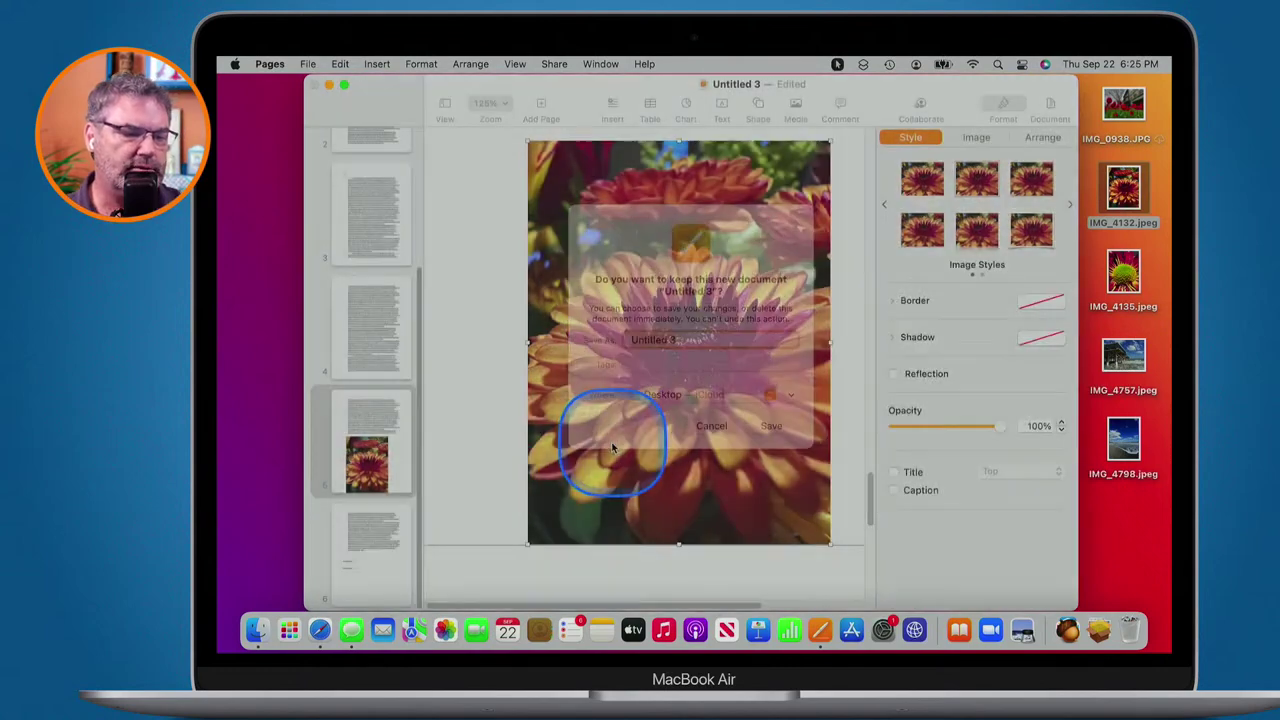
Browse the templates for a new document and create one from the Classic Newsletter template.
key("super+n")
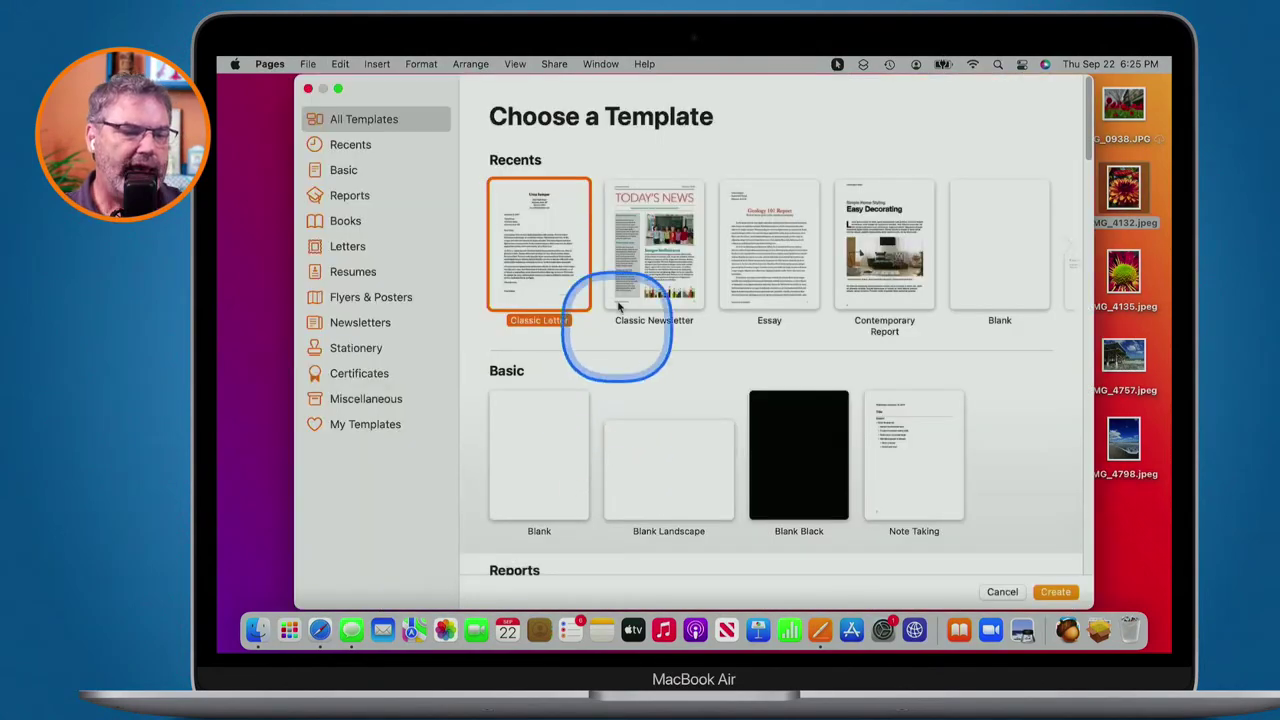
scroll(614, 298, "down", 3)
scroll(614, 298, "down", 10)
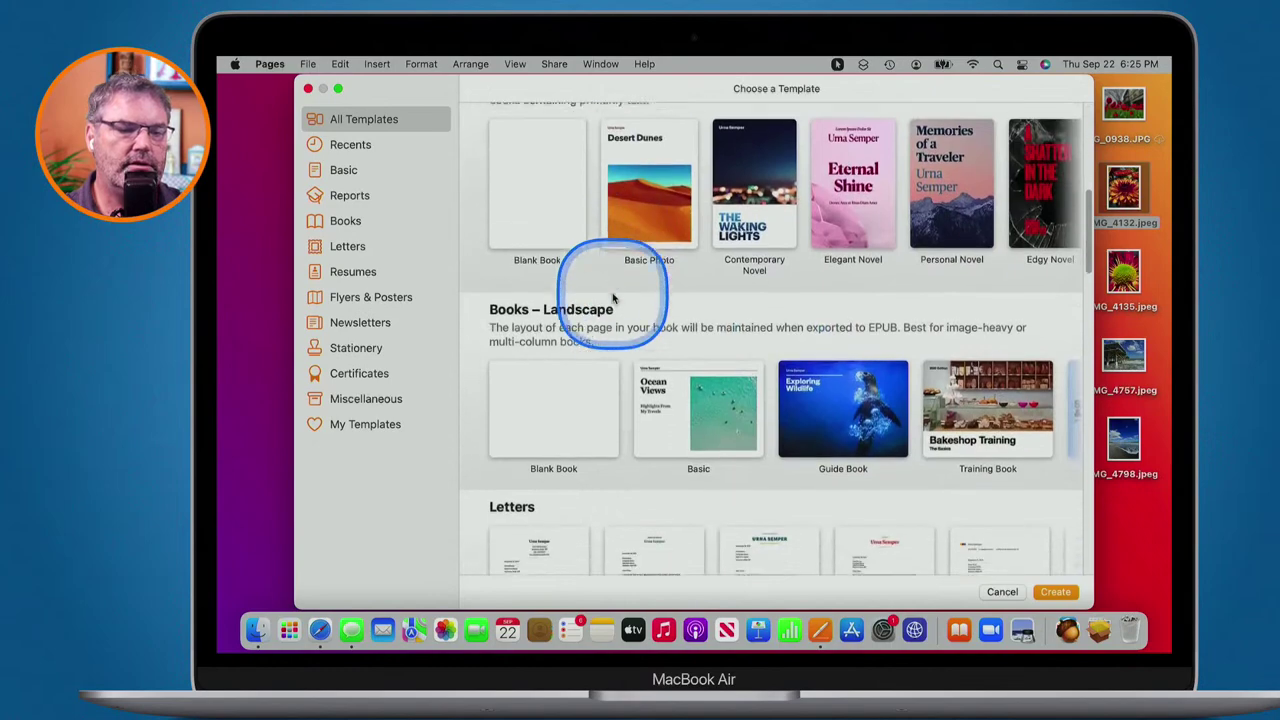
scroll(614, 298, "down", 15)
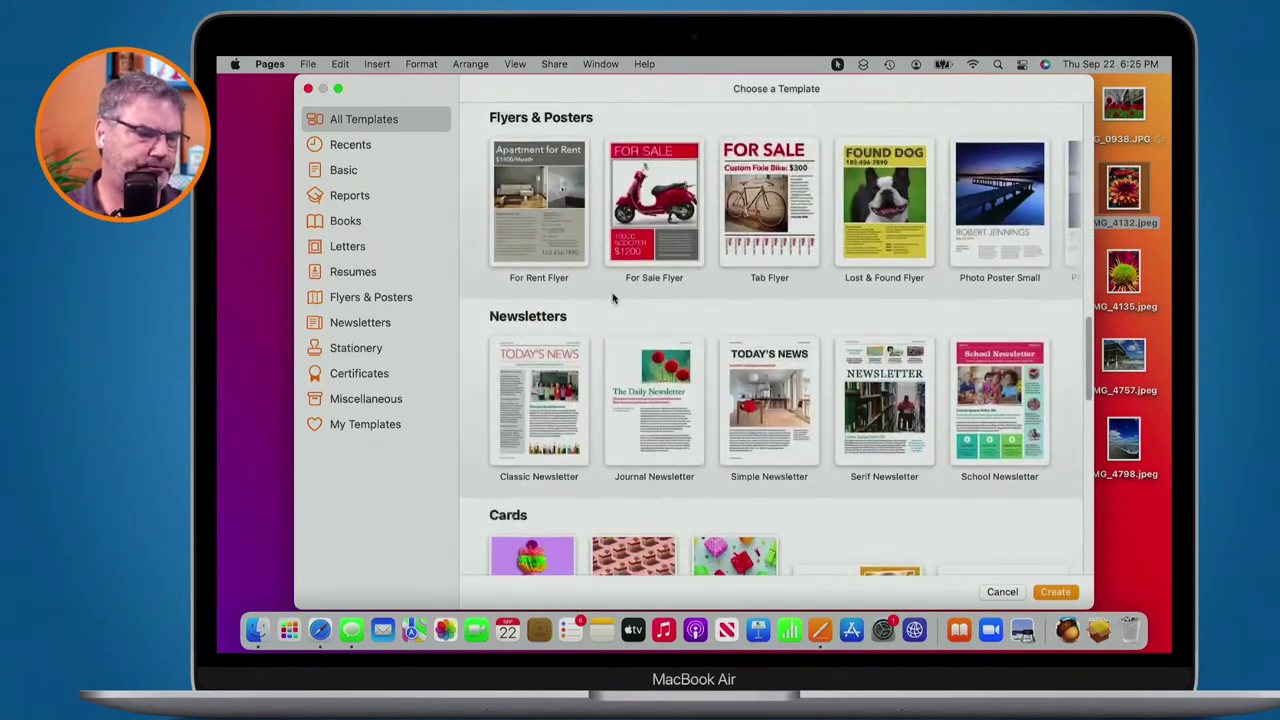
scroll(614, 298, "down", 15)
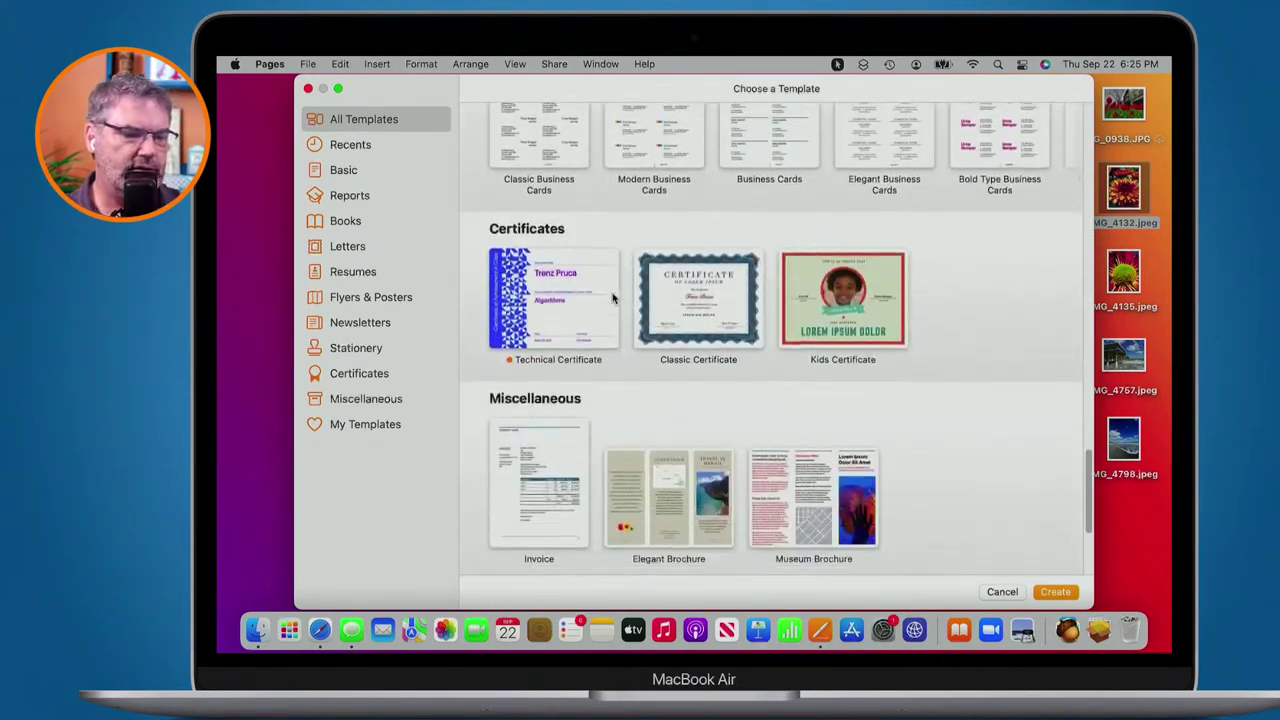
scroll(614, 298, "up", 15)
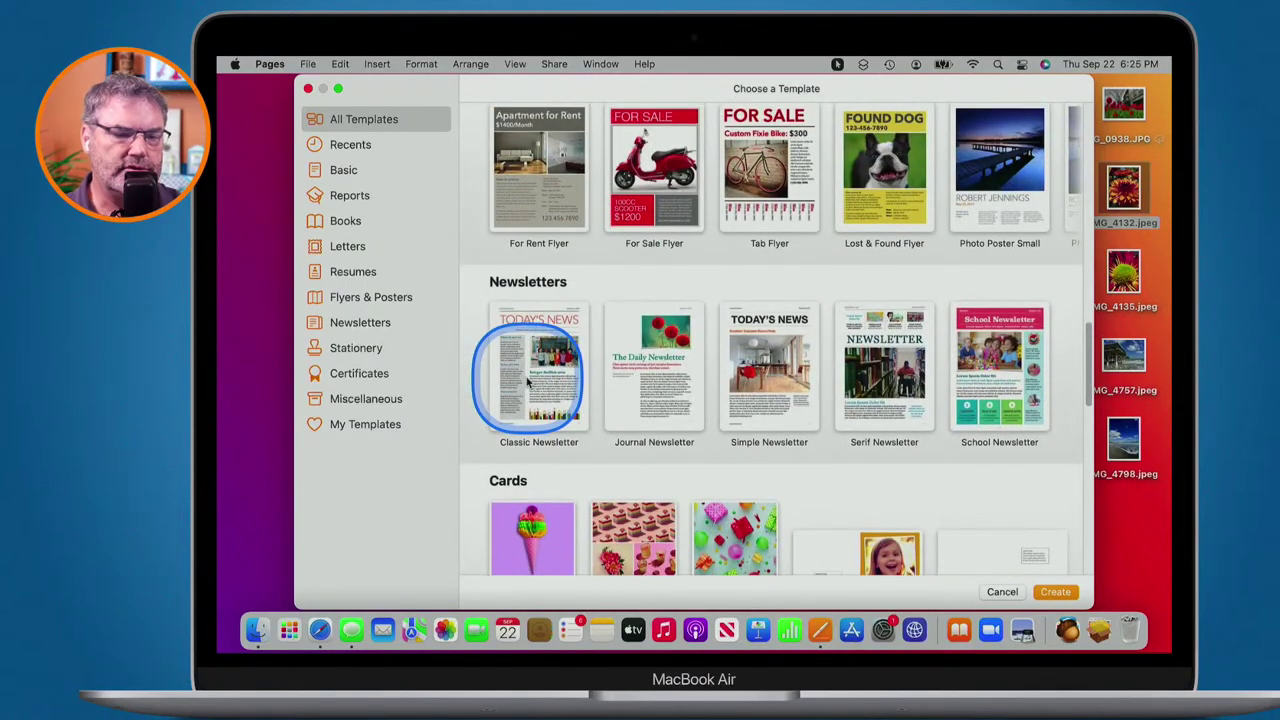
double_click(527, 381)
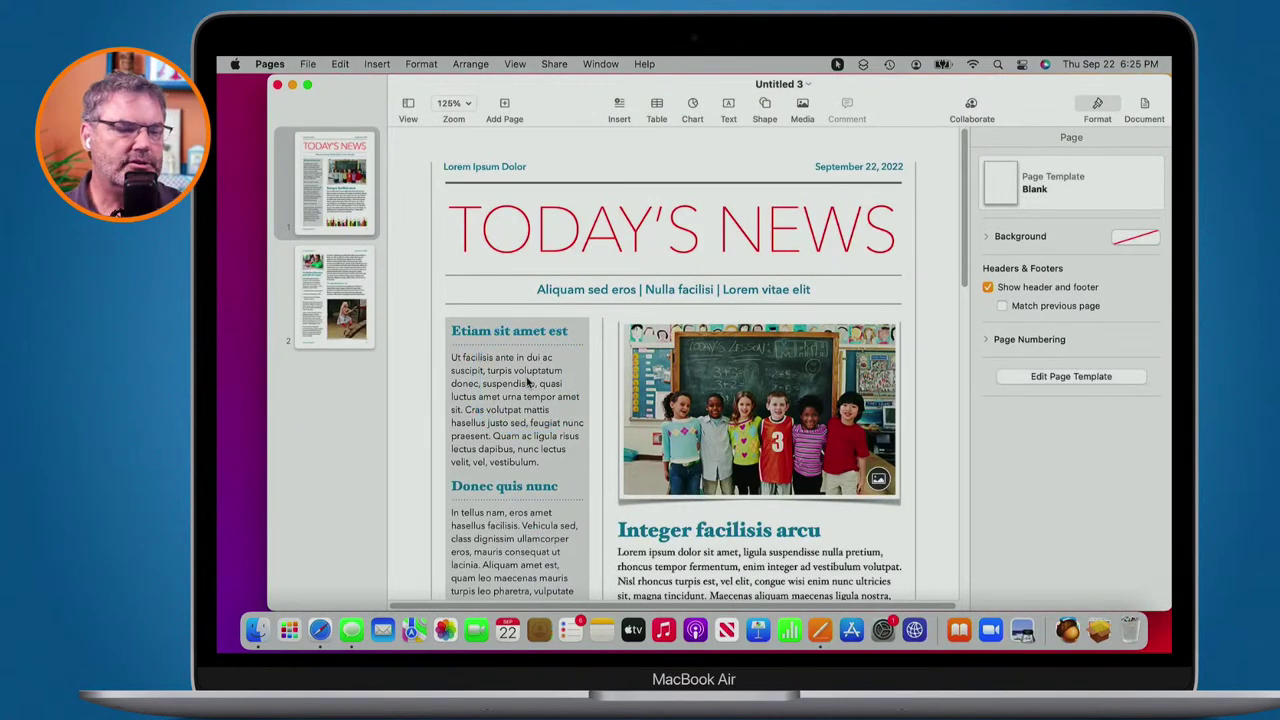
Replace the placeholder paragraph under "Etiam sit amet est" in the newsletter's sidebar with the copied text and check the sidebar's lower end.
left_click(500, 403)
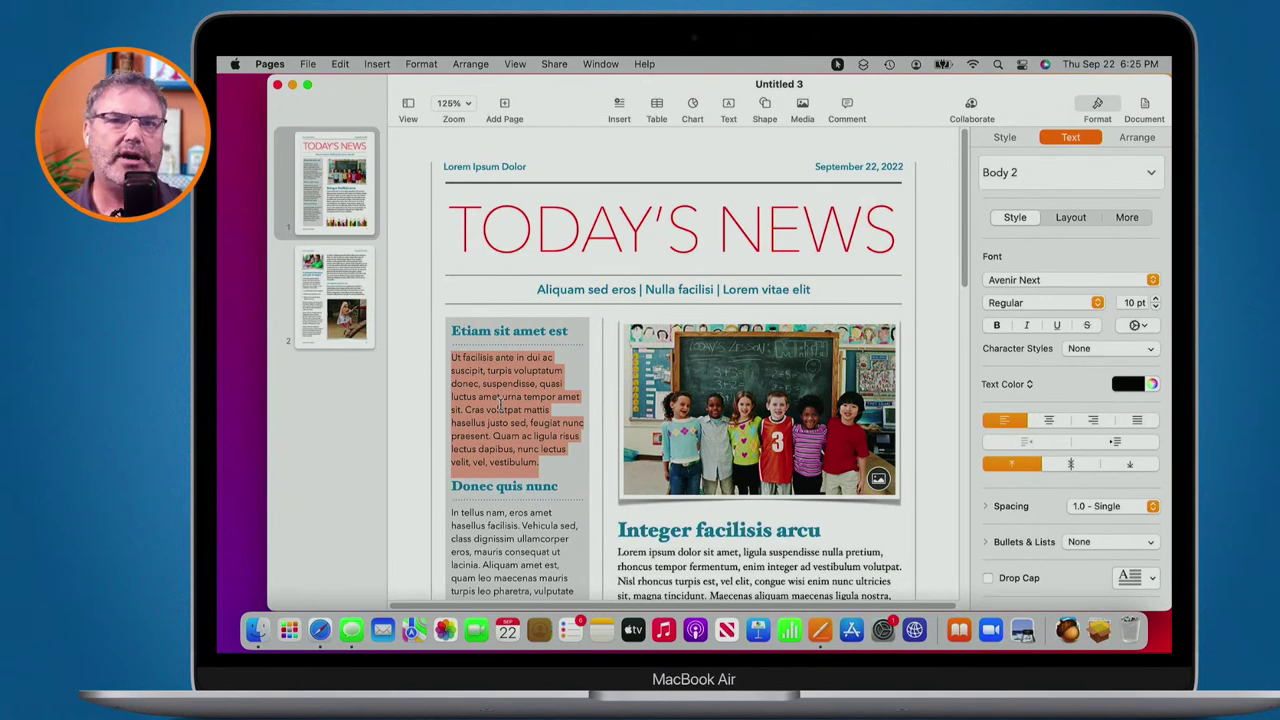
key("super+v")
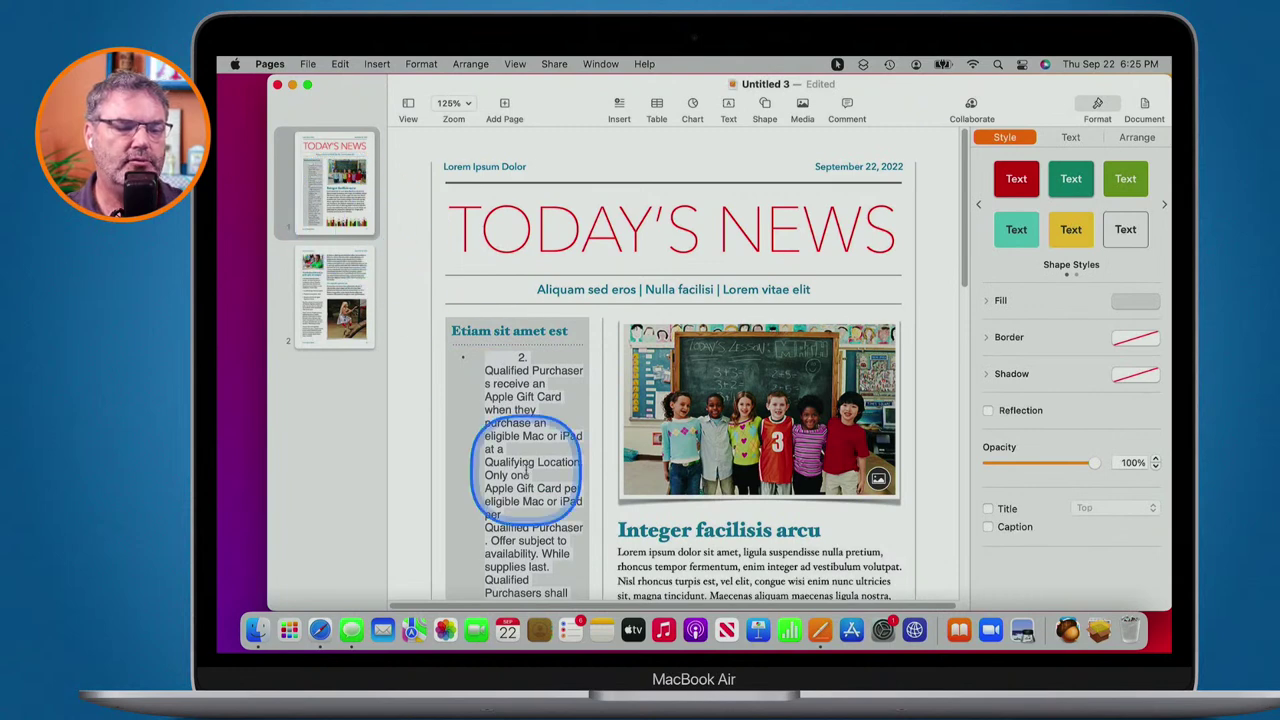
scroll(520, 450, "down", 5)
scroll(525, 470, "down", 1)
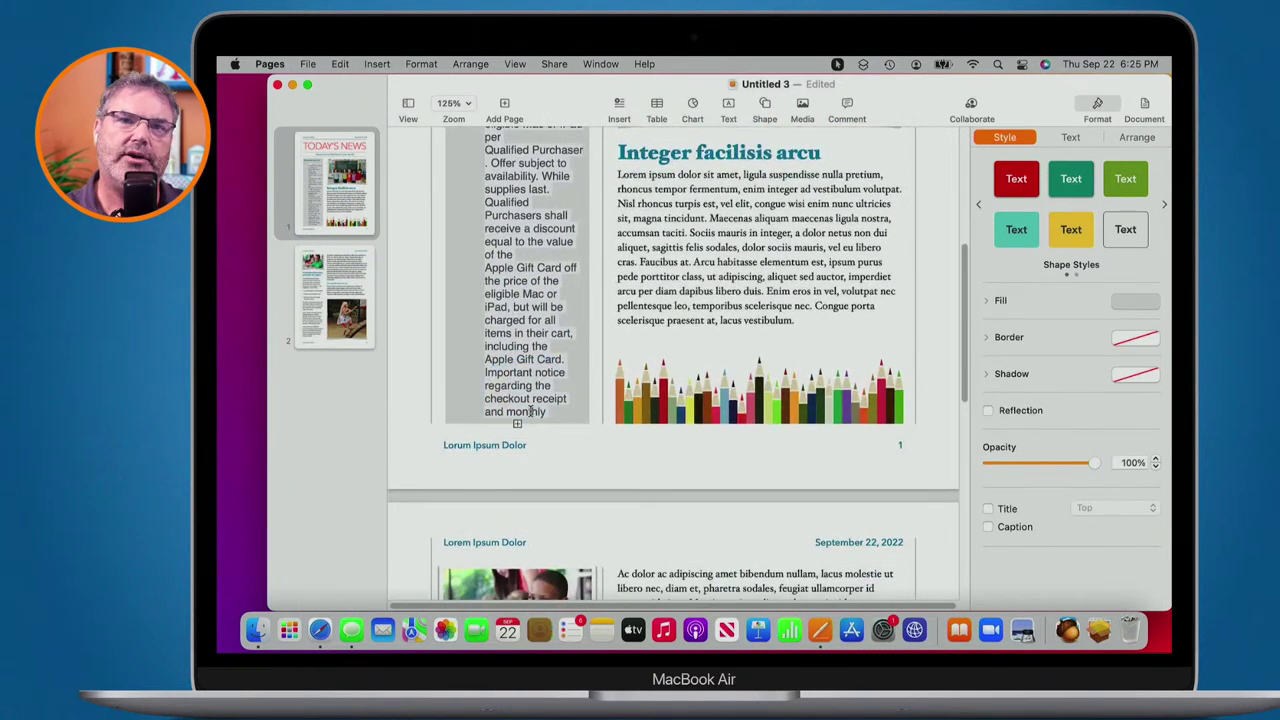
Select the newsletter's grey sidebar text box and widen it into the neighbouring article column.
left_click(428, 386)
left_click(500, 371)
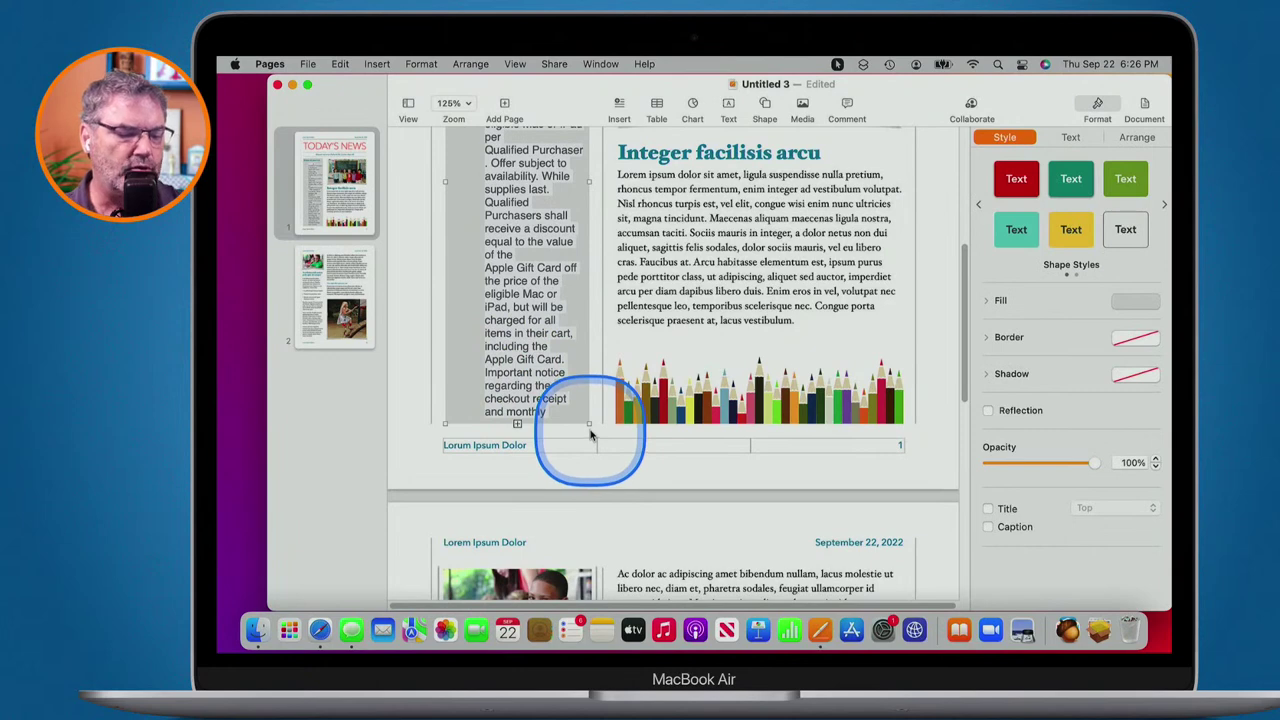
left_click_drag(589, 424, 645, 392)
Close the newsletter and delete it without saving.
scroll(645, 392, "up", 4)
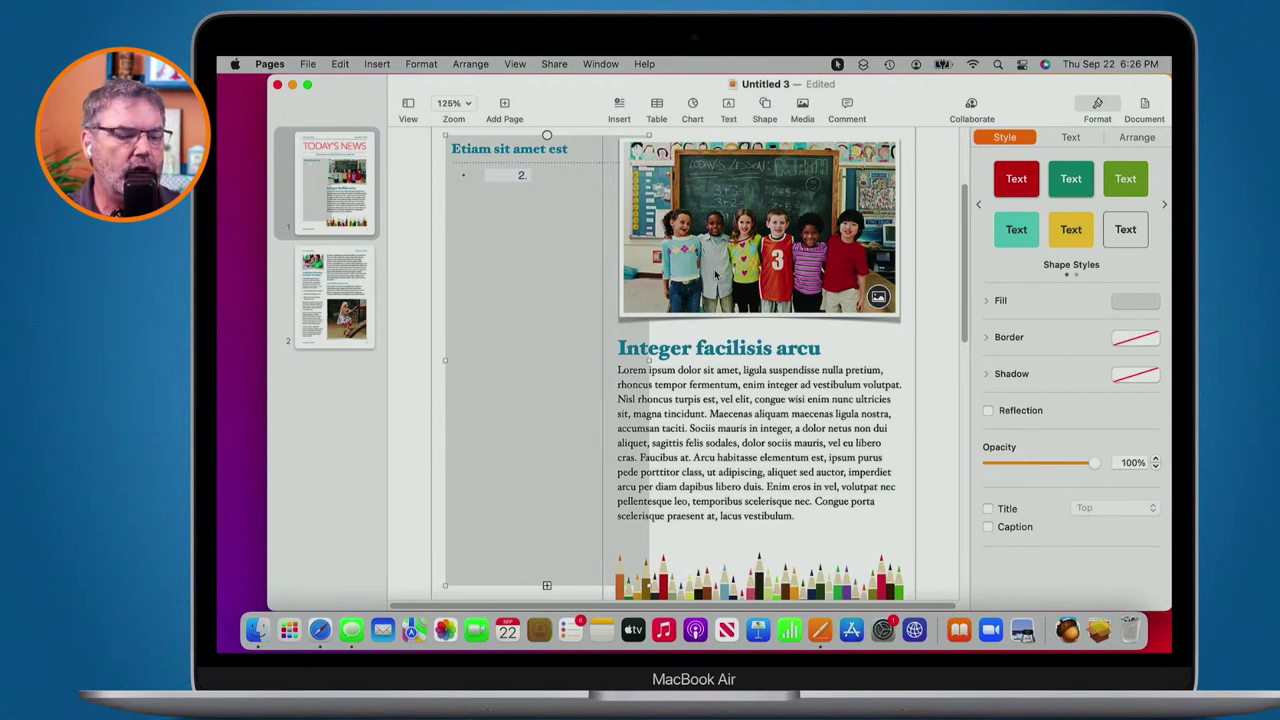
key("super+w")
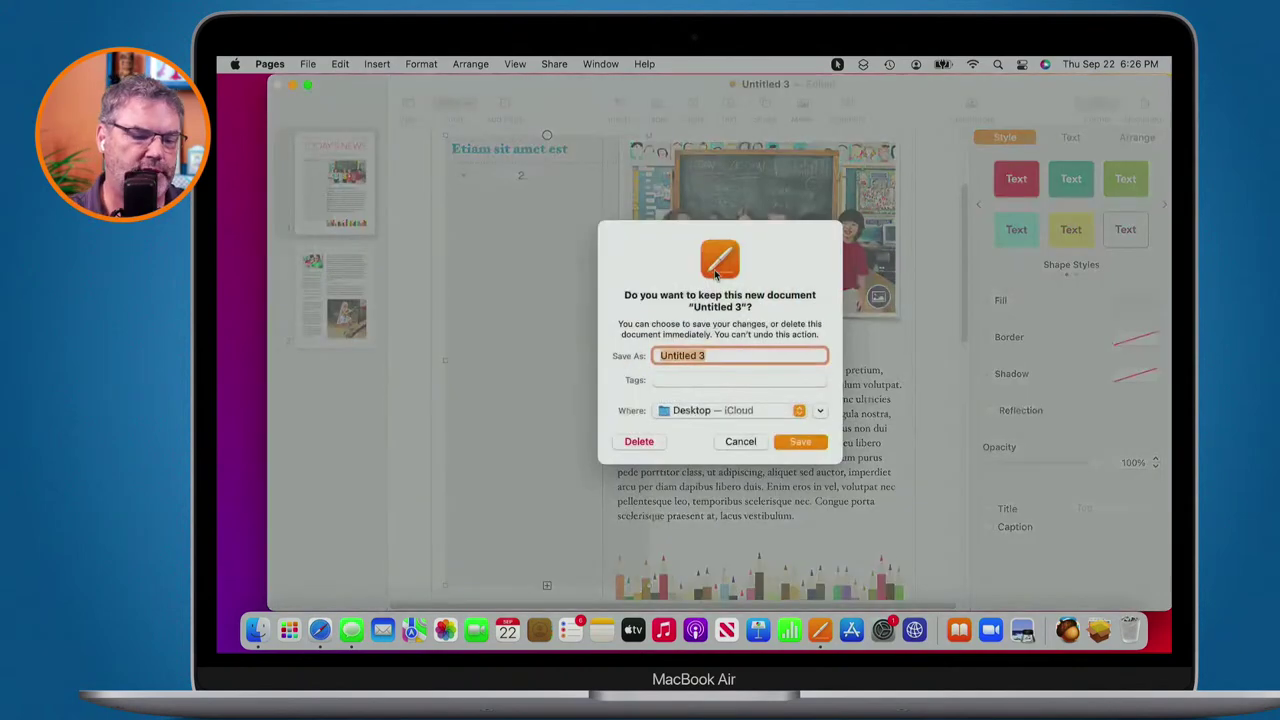
left_click(637, 444)
Start a new document and examine the basic, book and letter templates on offer.
key("super+n")
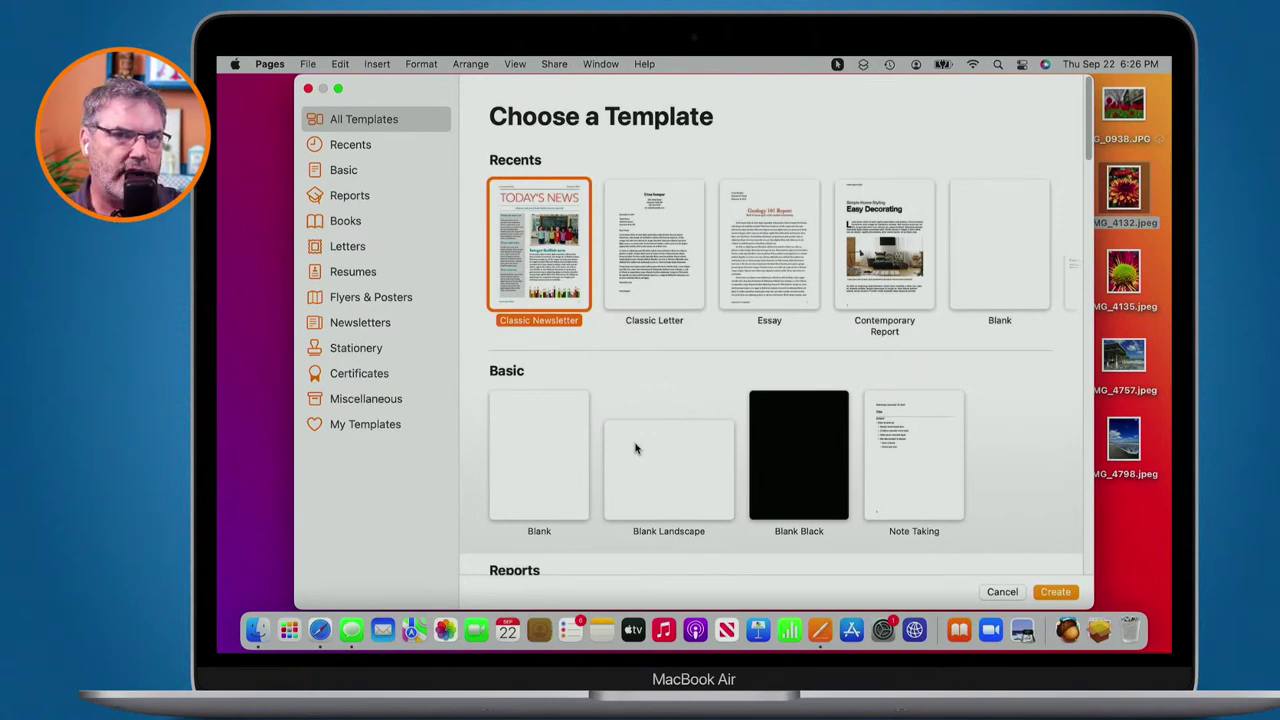
left_click(651, 457)
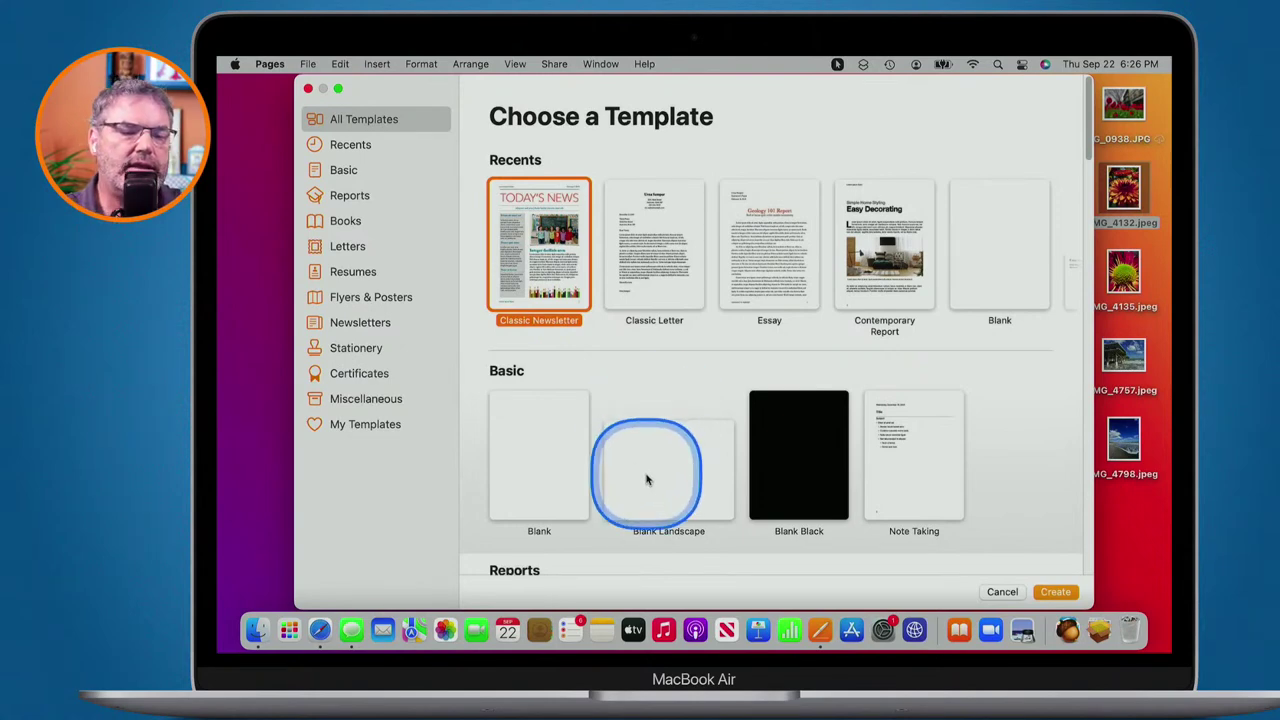
scroll(646, 480, "down", 1)
scroll(646, 480, "up", 1)
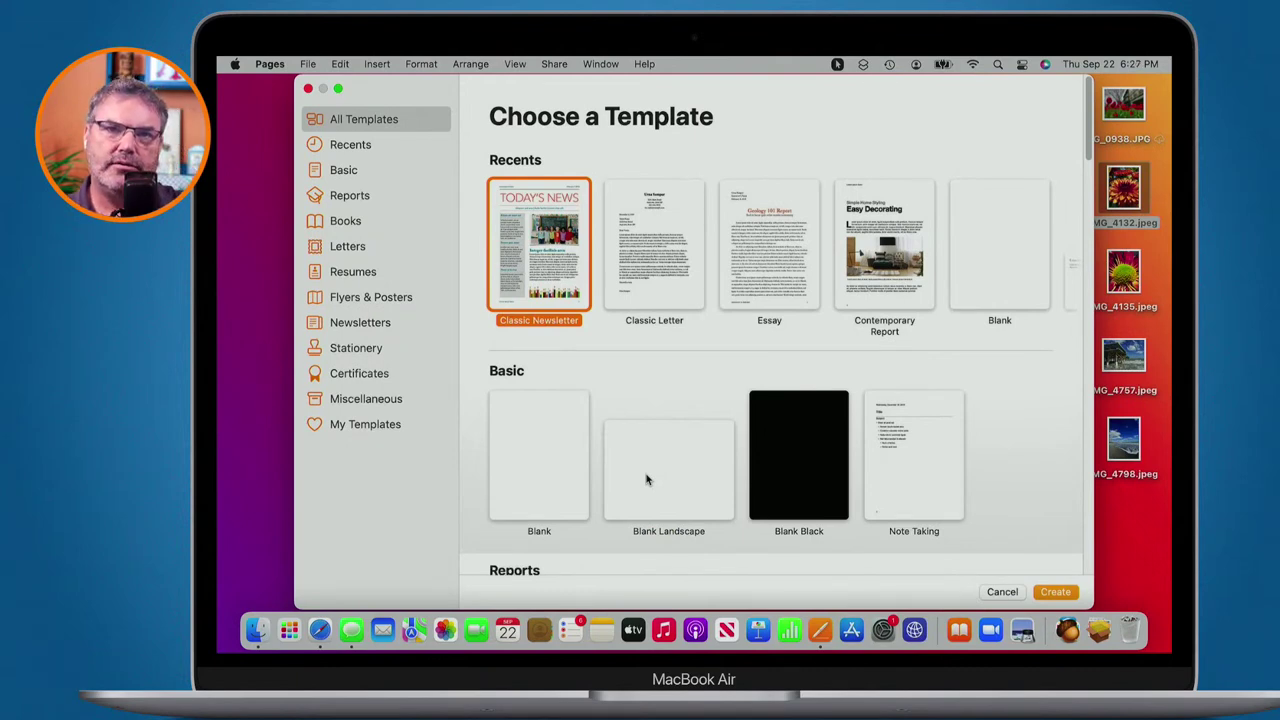
left_click_drag(646, 480, 655, 412)
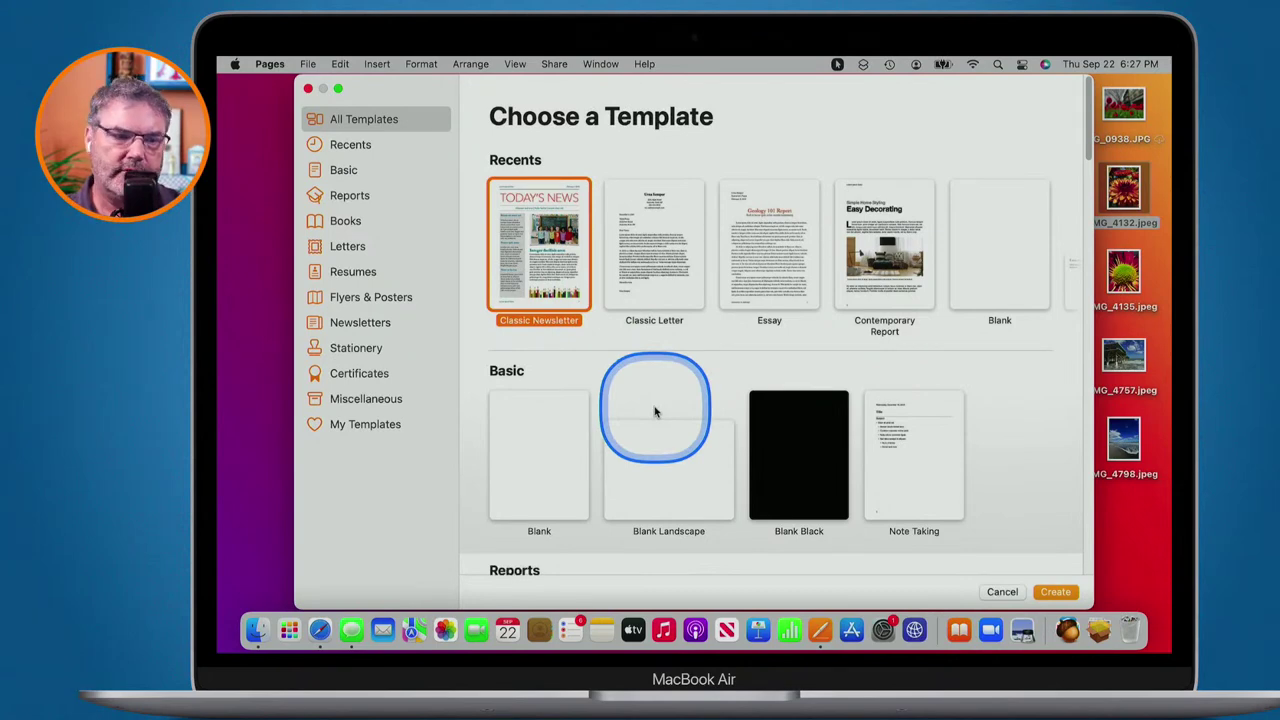
scroll(655, 412, "down", 10)
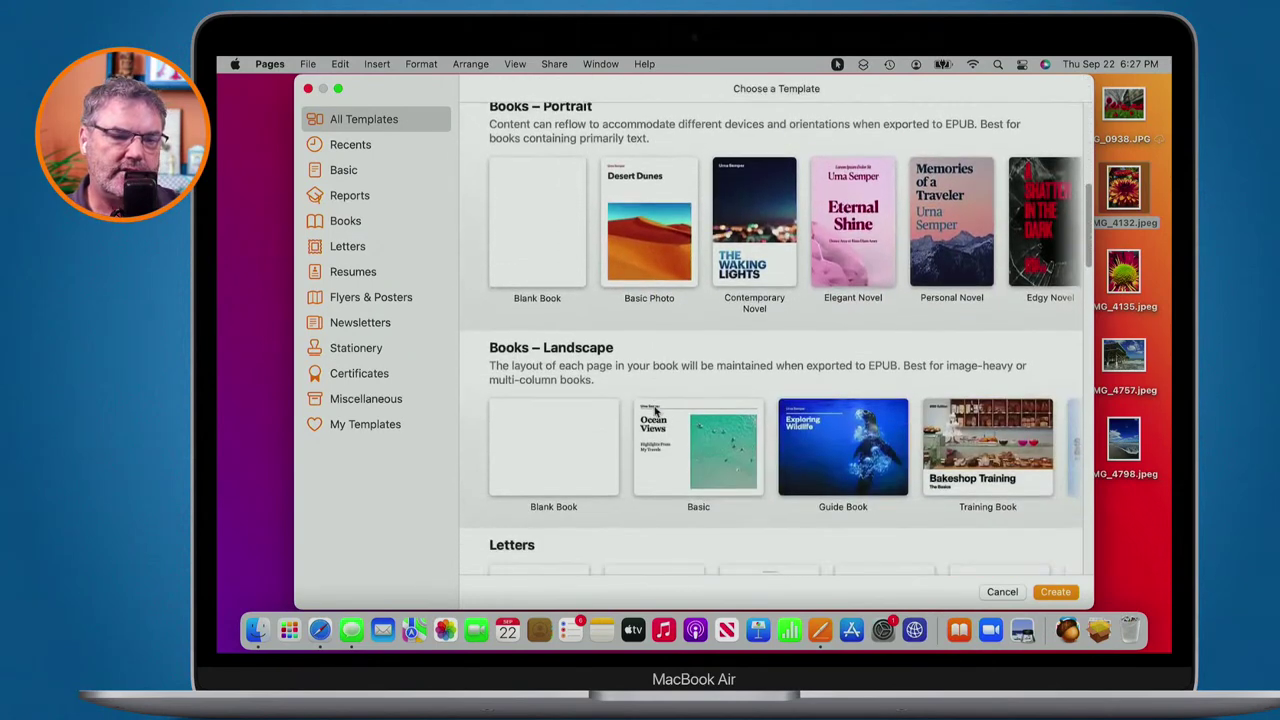
scroll(655, 412, "down", 7)
scroll(657, 249, "up", 3)
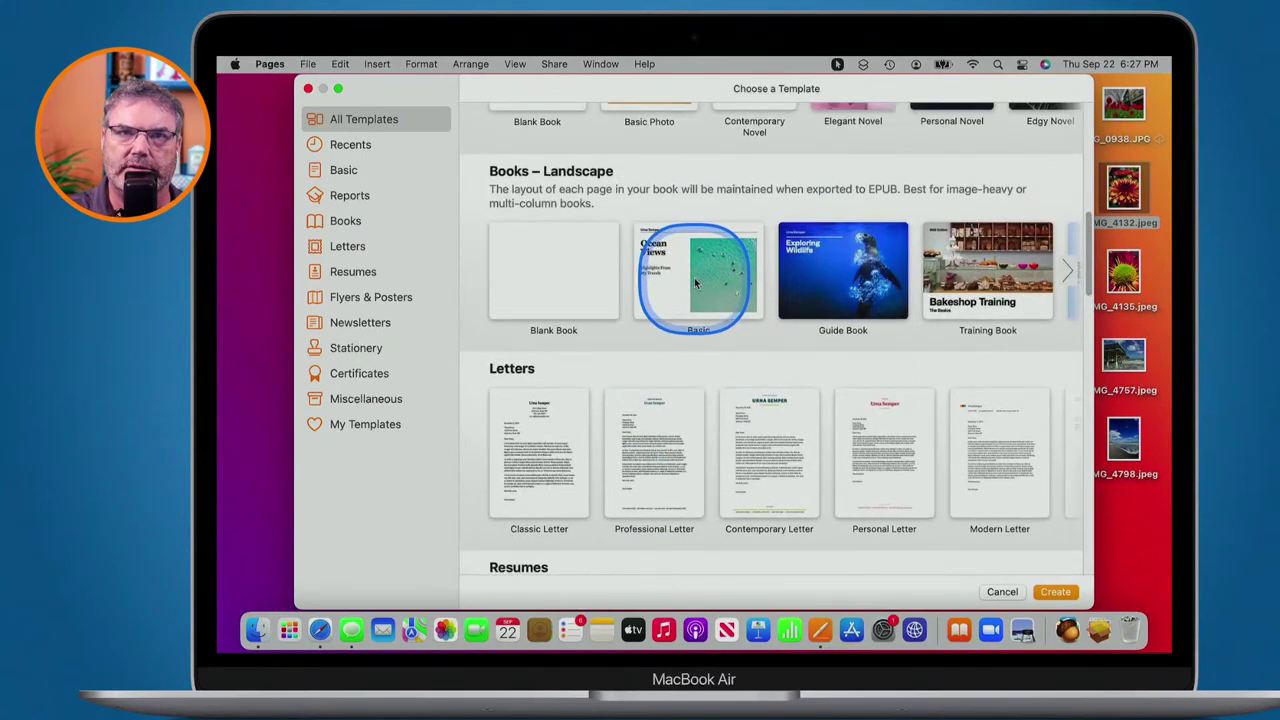
Examine the card templates, including the party invitation and event postcards, and review the flyers, resumes, letters, books and reports.
scroll(697, 283, "down", 15)
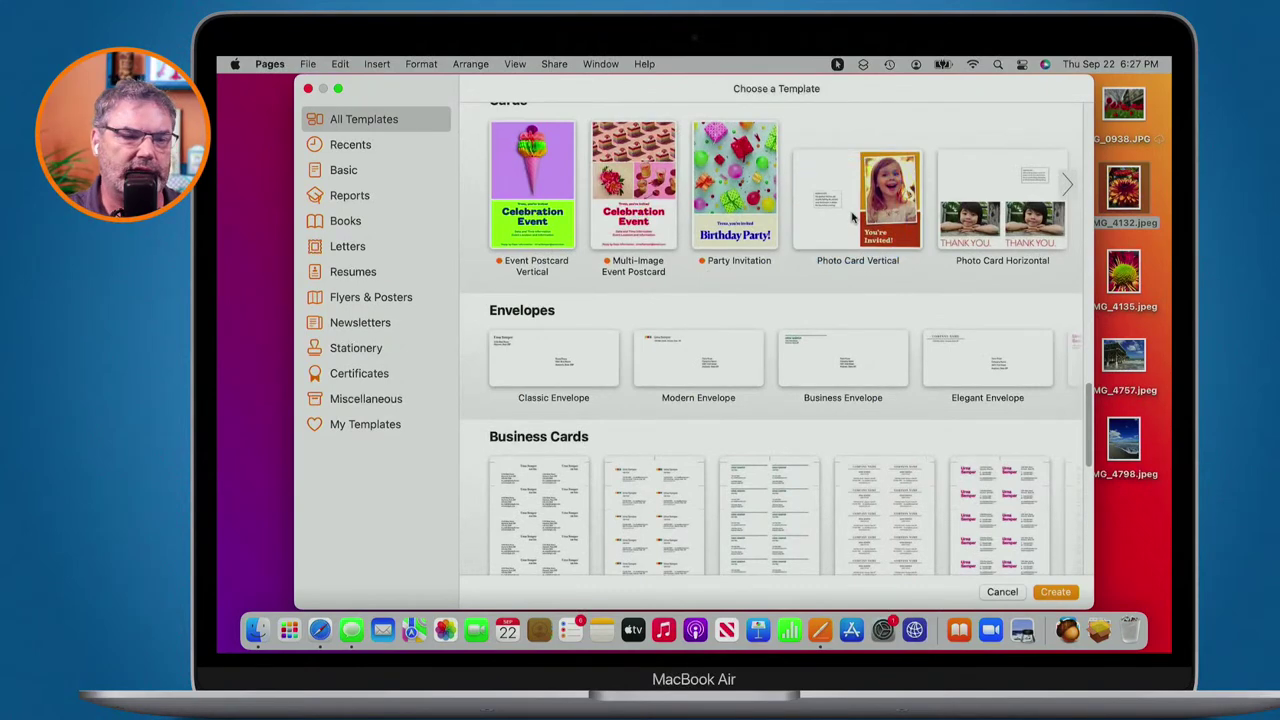
scroll(852, 215, "up", 2)
left_click(735, 240)
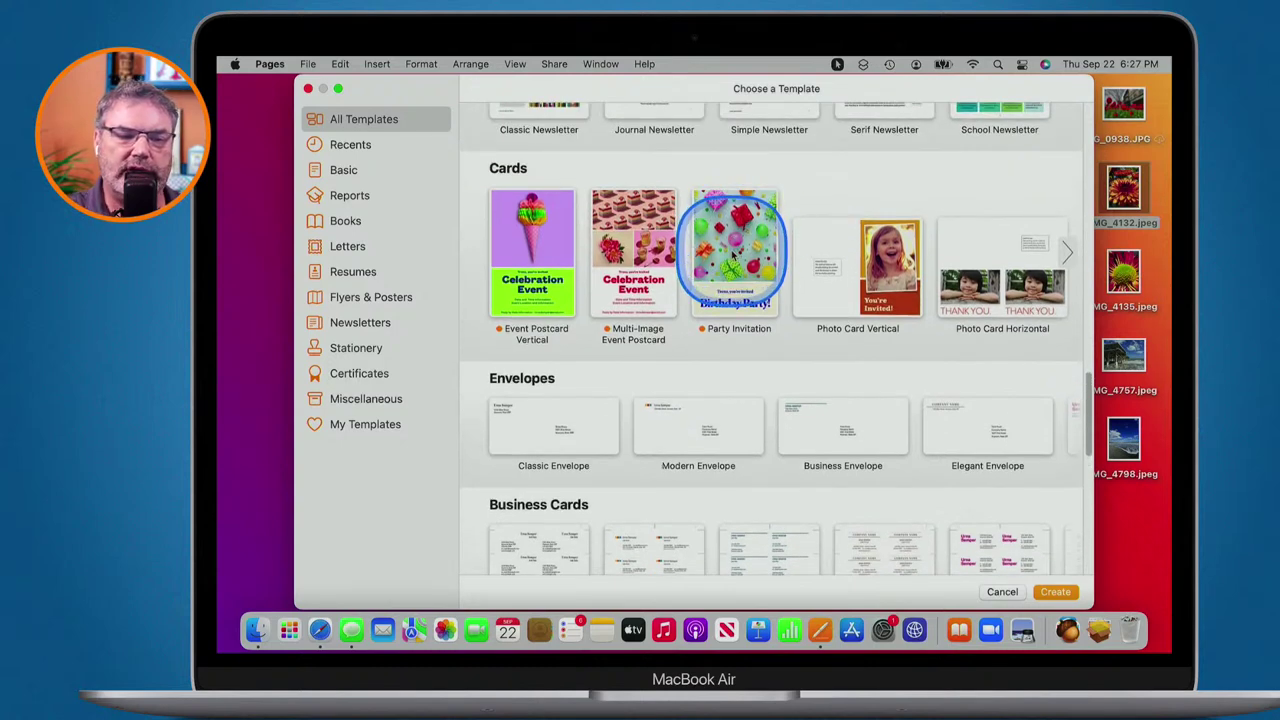
left_click(636, 247)
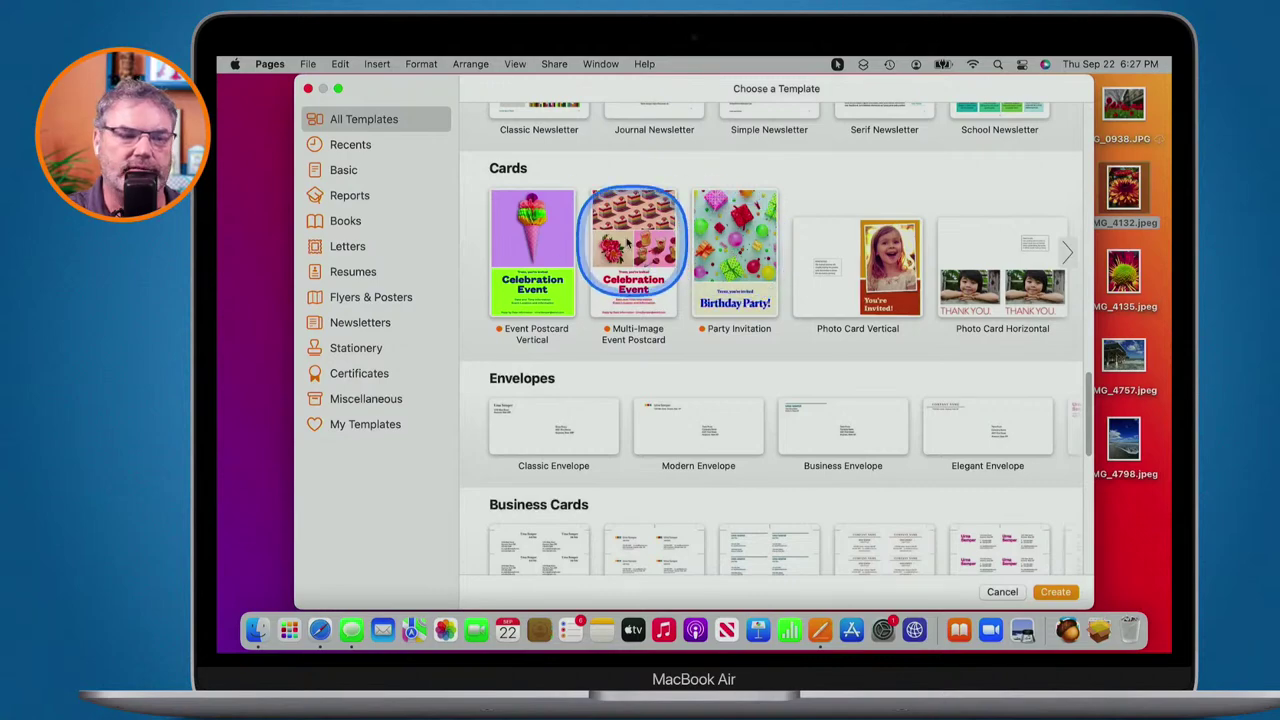
left_click(530, 250)
scroll(530, 250, "down", 1)
scroll(530, 250, "up", 12)
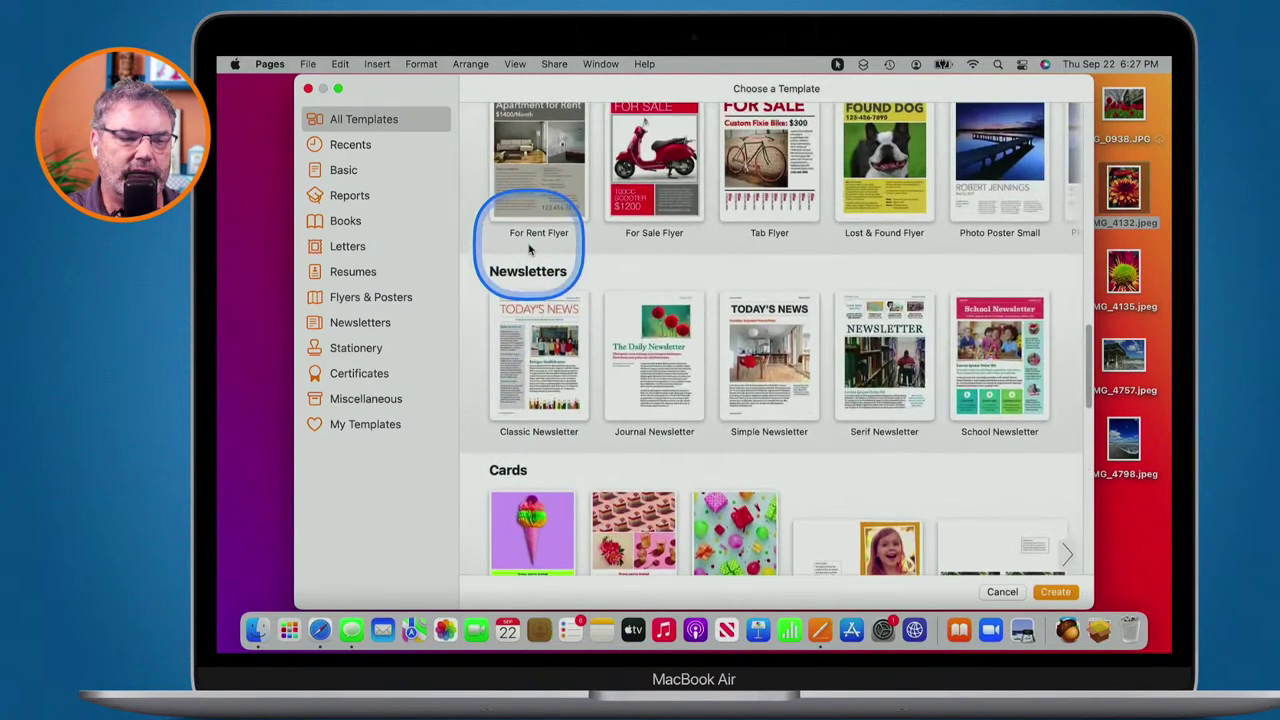
scroll(530, 250, "up", 2)
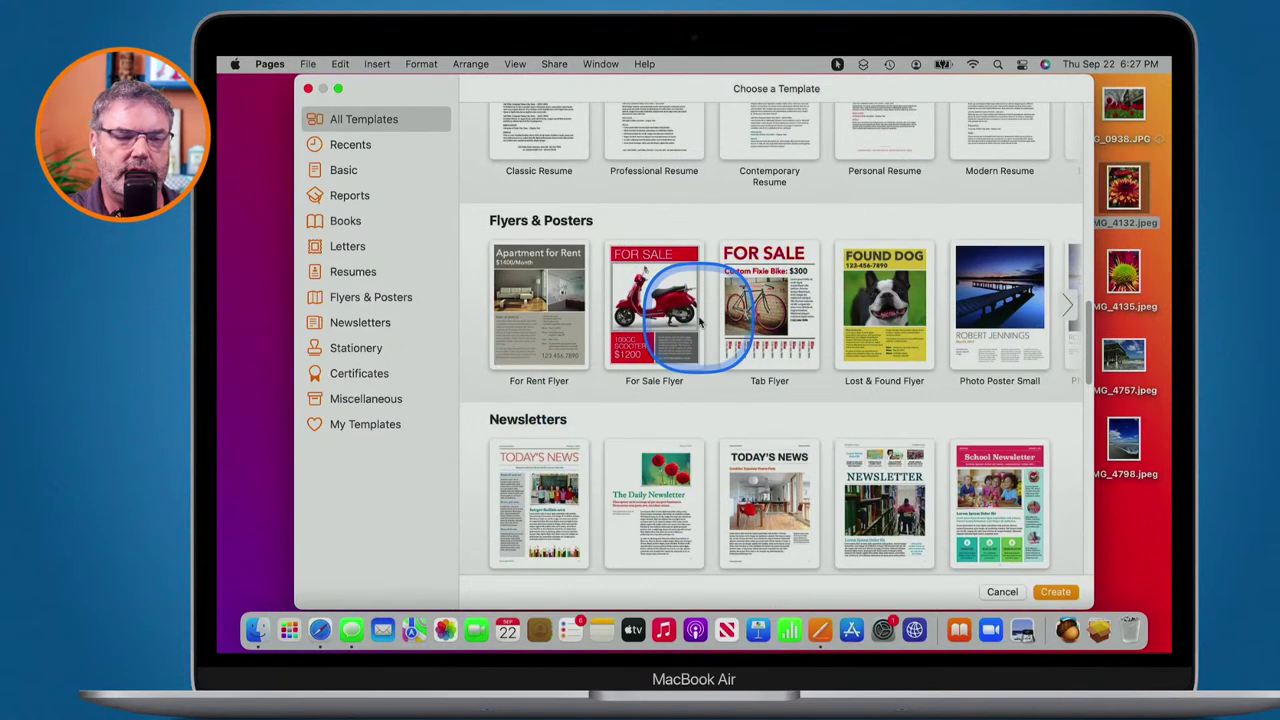
scroll(680, 318, "up", 6)
scroll(698, 321, "up", 2)
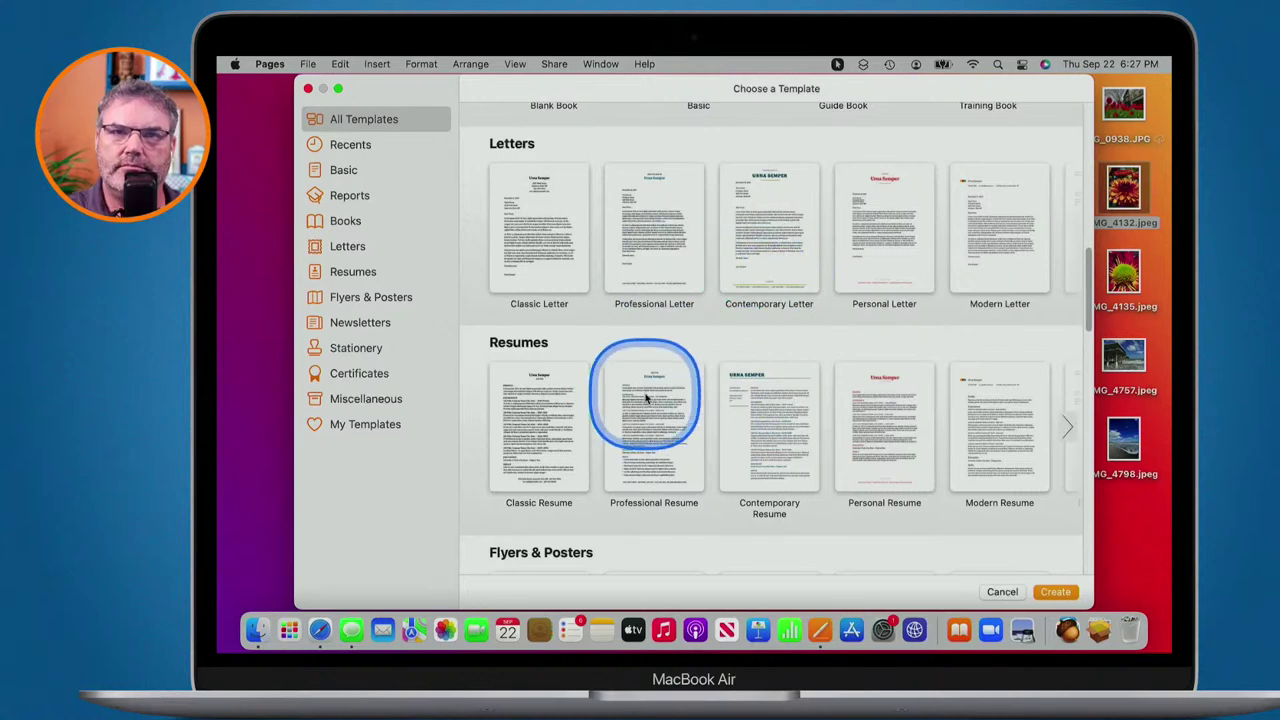
scroll(645, 397, "up", 10)
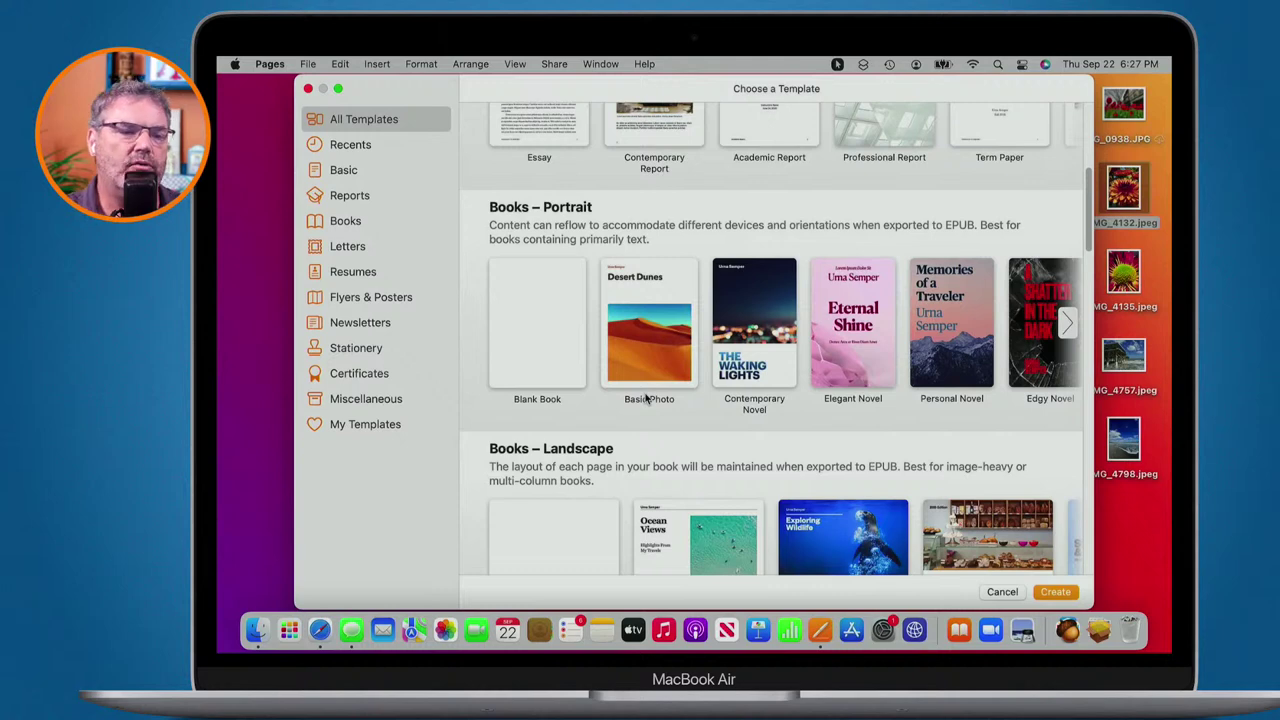
scroll(645, 397, "up", 10)
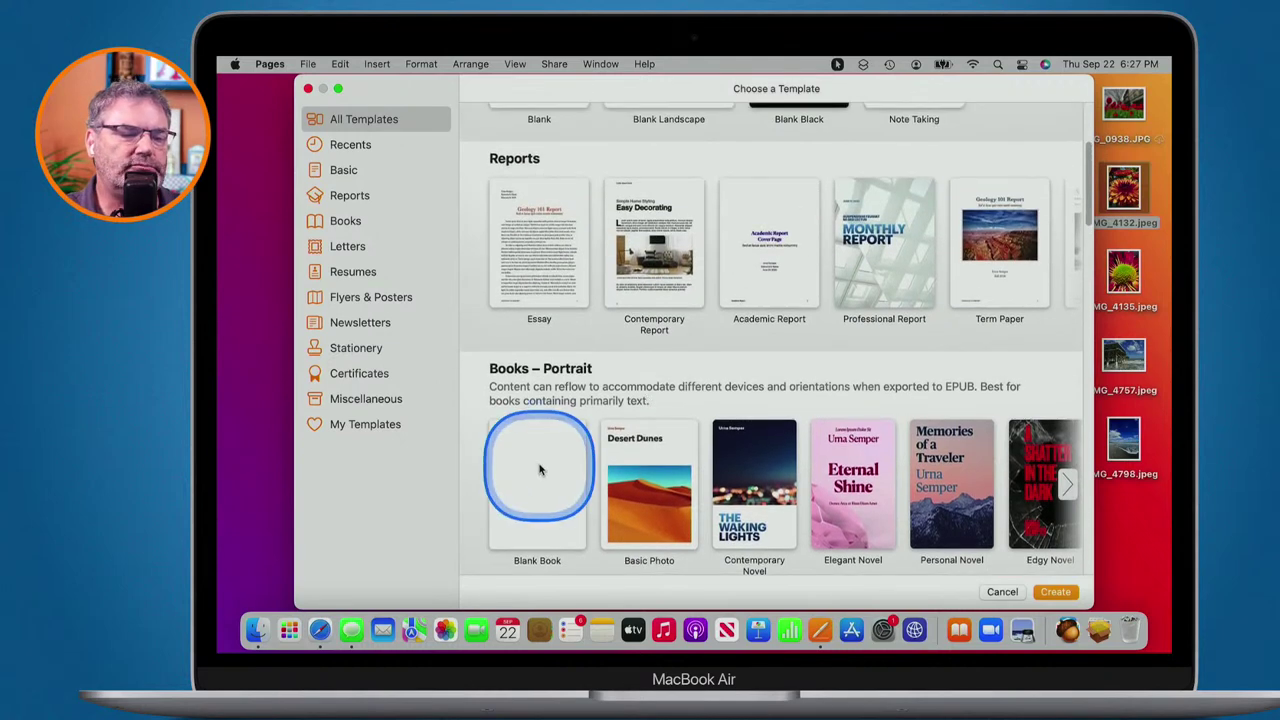
scroll(539, 470, "up", 5)
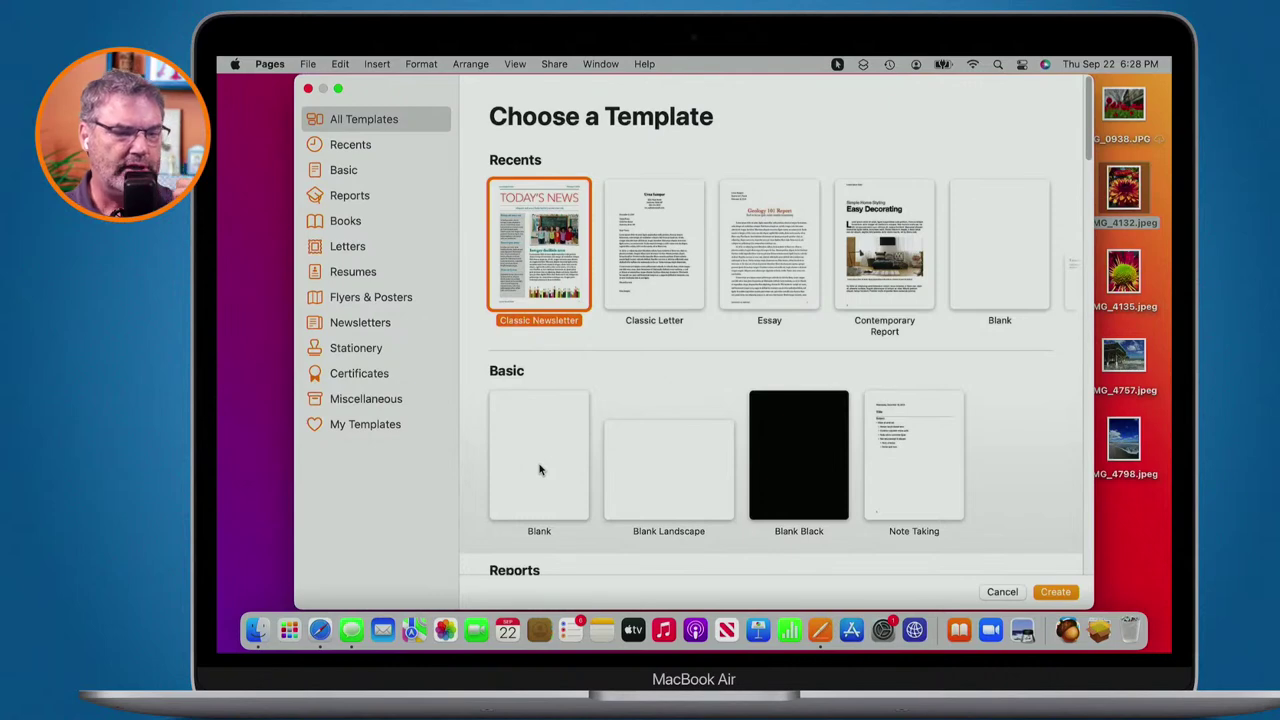
Create a document from the Classic Newsletter template and another from the Classic Letter template.
double_click(537, 260)
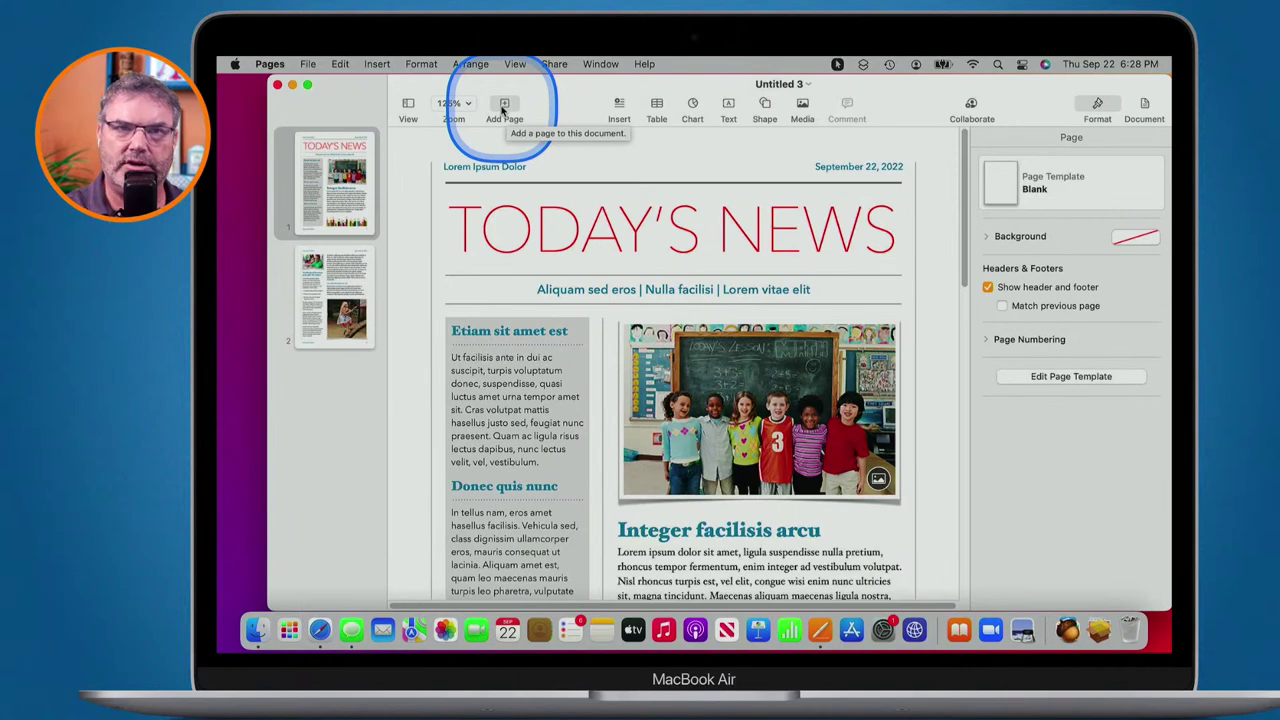
key("super+n")
left_click(648, 254)
double_click(648, 254)
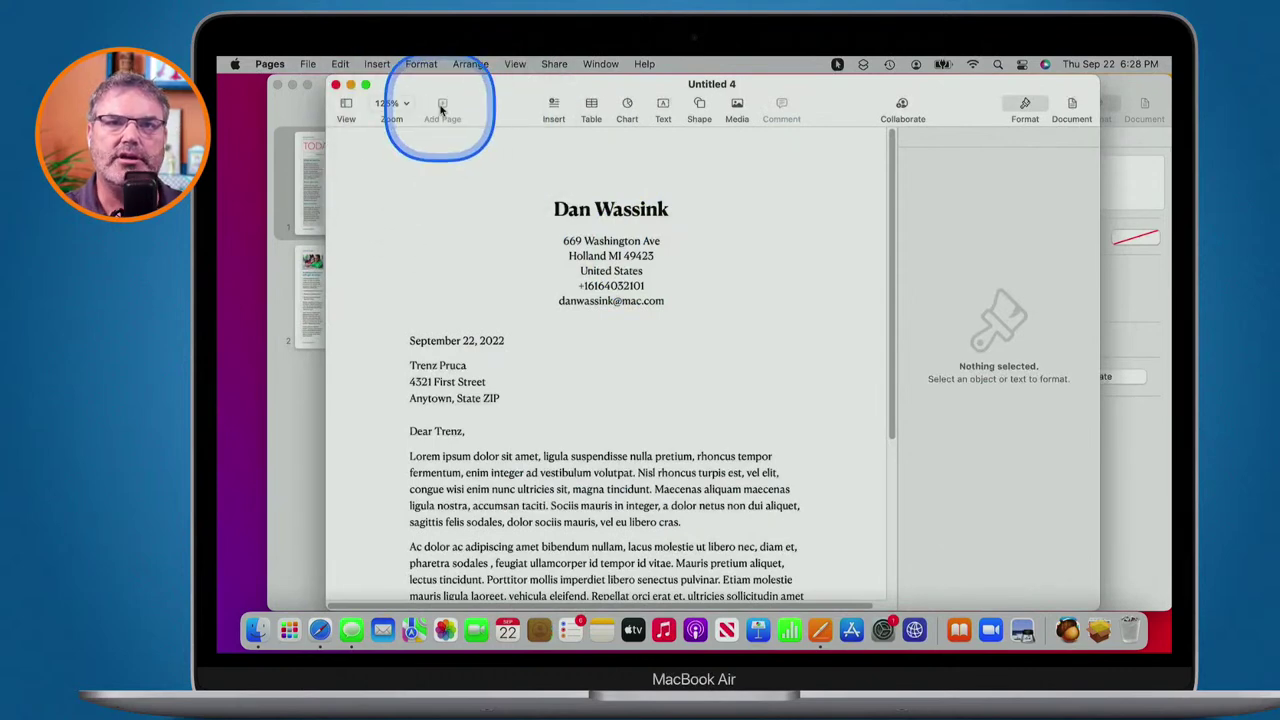
Replace the letter's placeholder body text with the copied text.
left_click(475, 493)
scroll(475, 493, "down", 3)
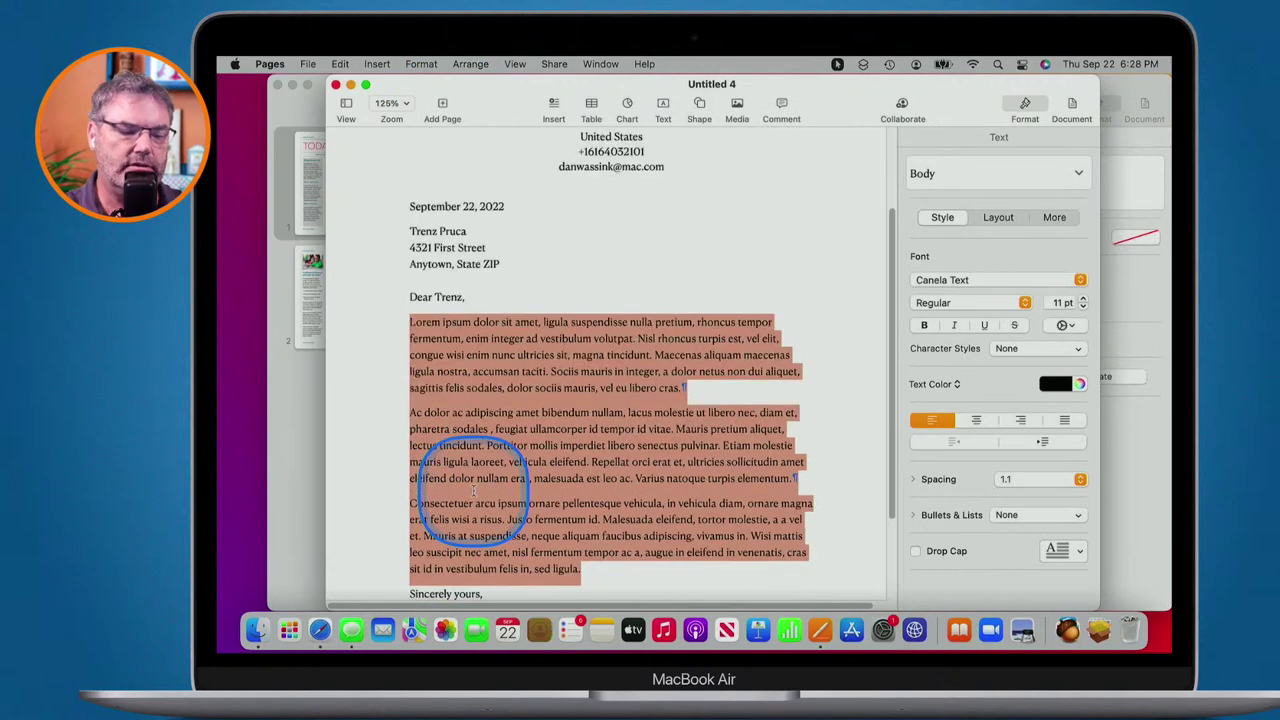
key("super+v")
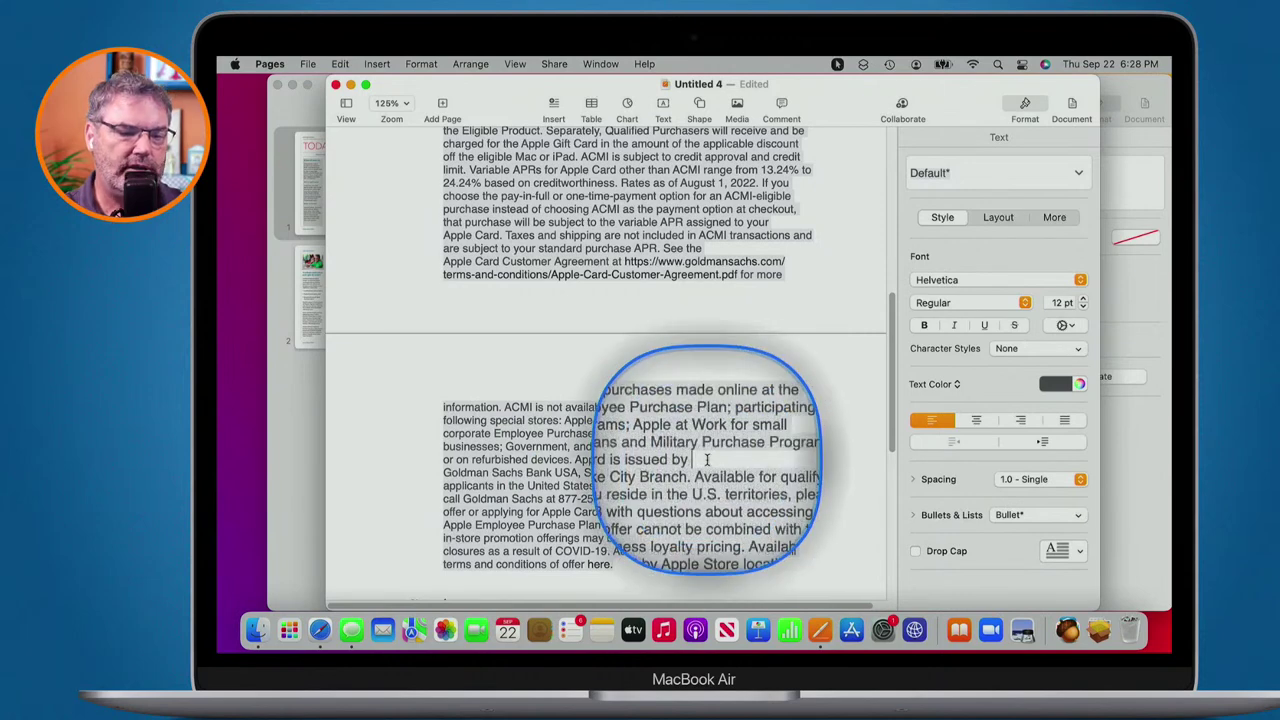
Insert four line returns before "Goldman Sachs Bank USA" on the letter's second page.
key("Return")
key("Return")
key("Return")
key("Return")
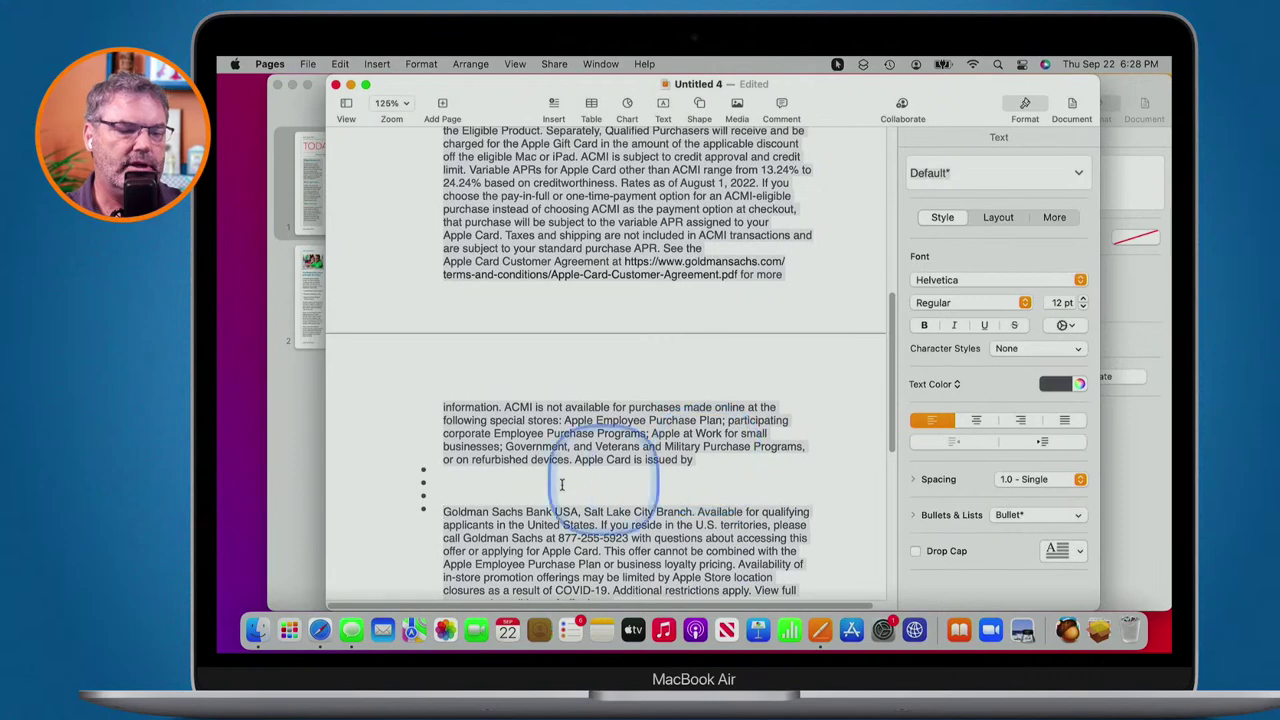
Insert a page break in the empty bullet lines above "Goldman Sachs Bank USA" in the letter.
left_click(491, 481)
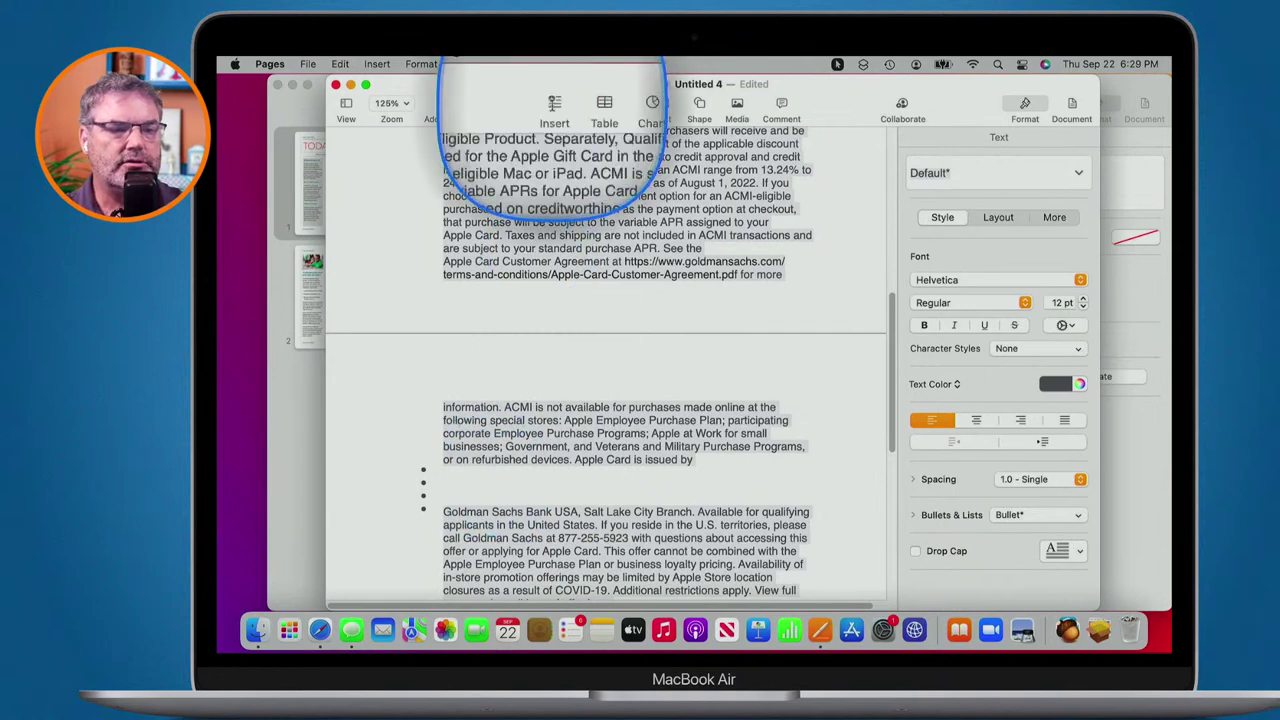
left_click(553, 106)
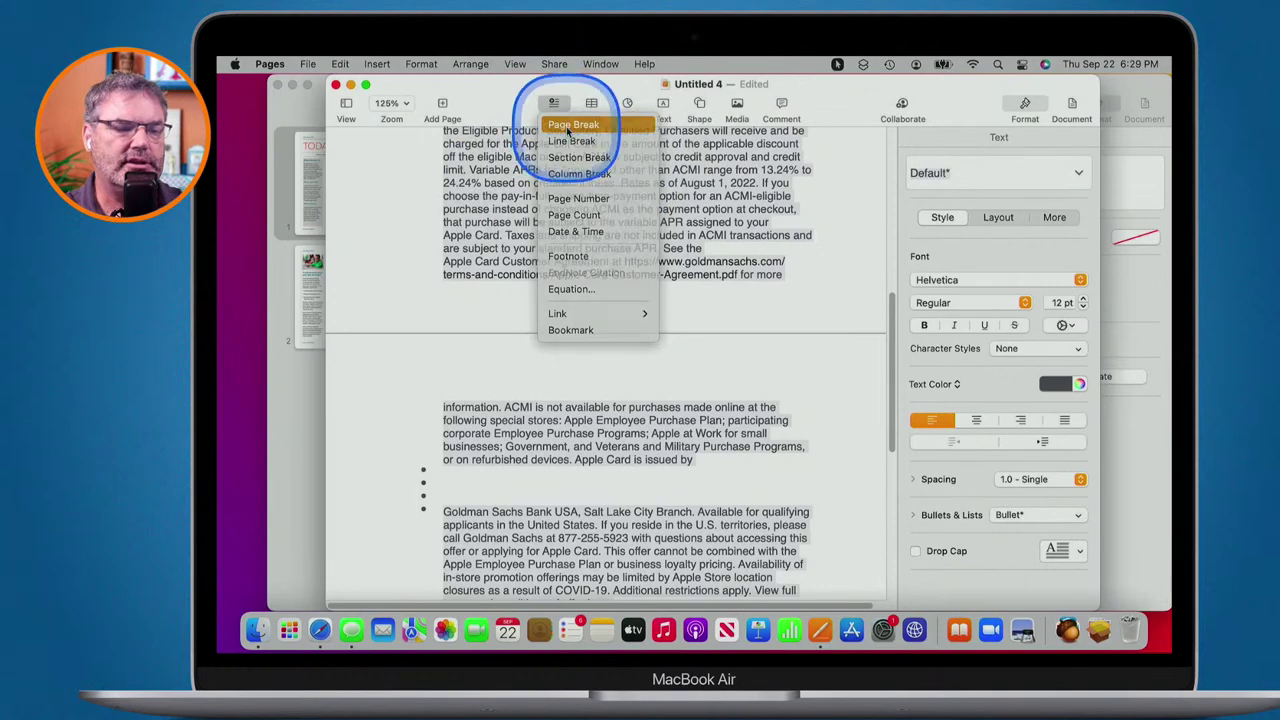
left_click(567, 126)
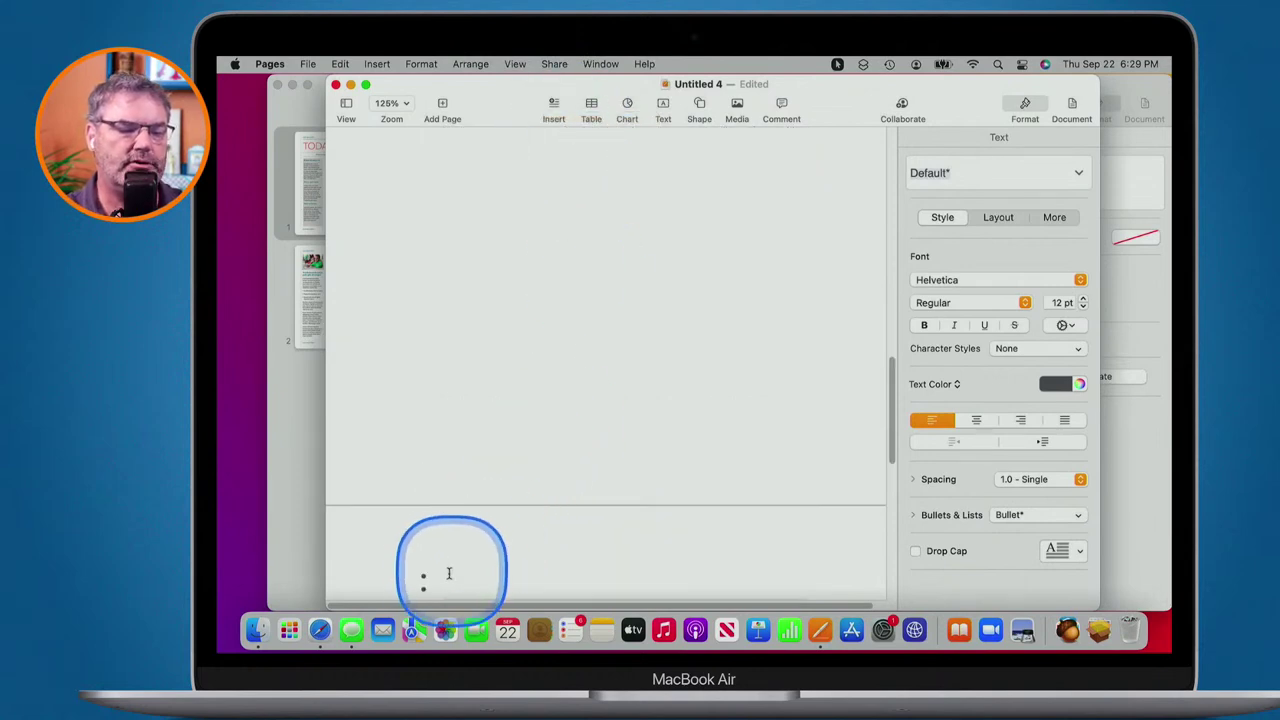
scroll(503, 387, "up", 3)
key("super+z")
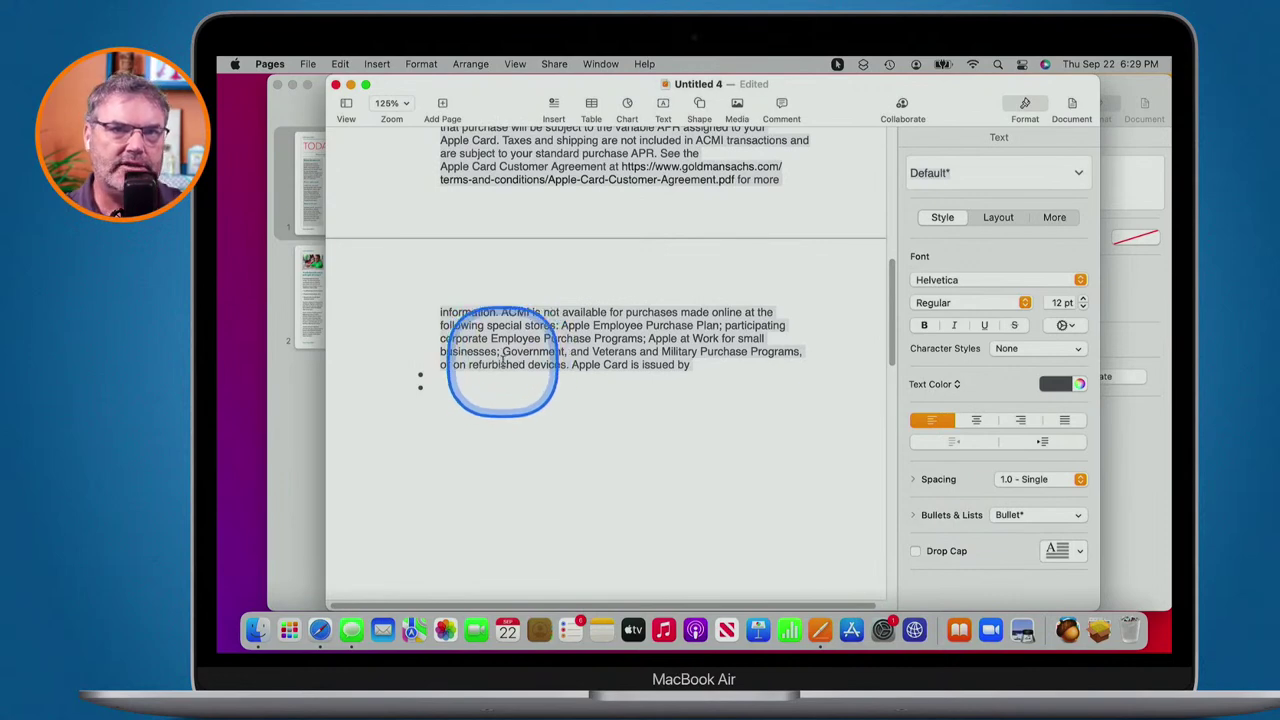
left_click(503, 364)
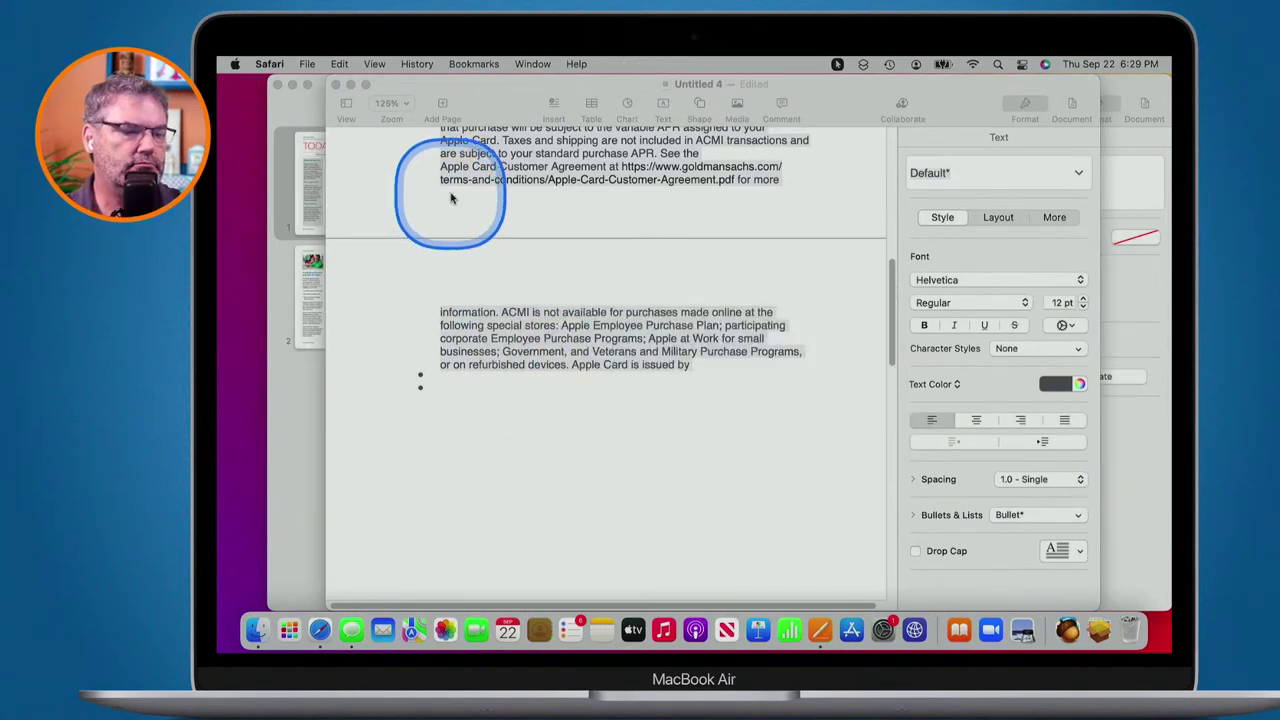
key("cmd+Tab")
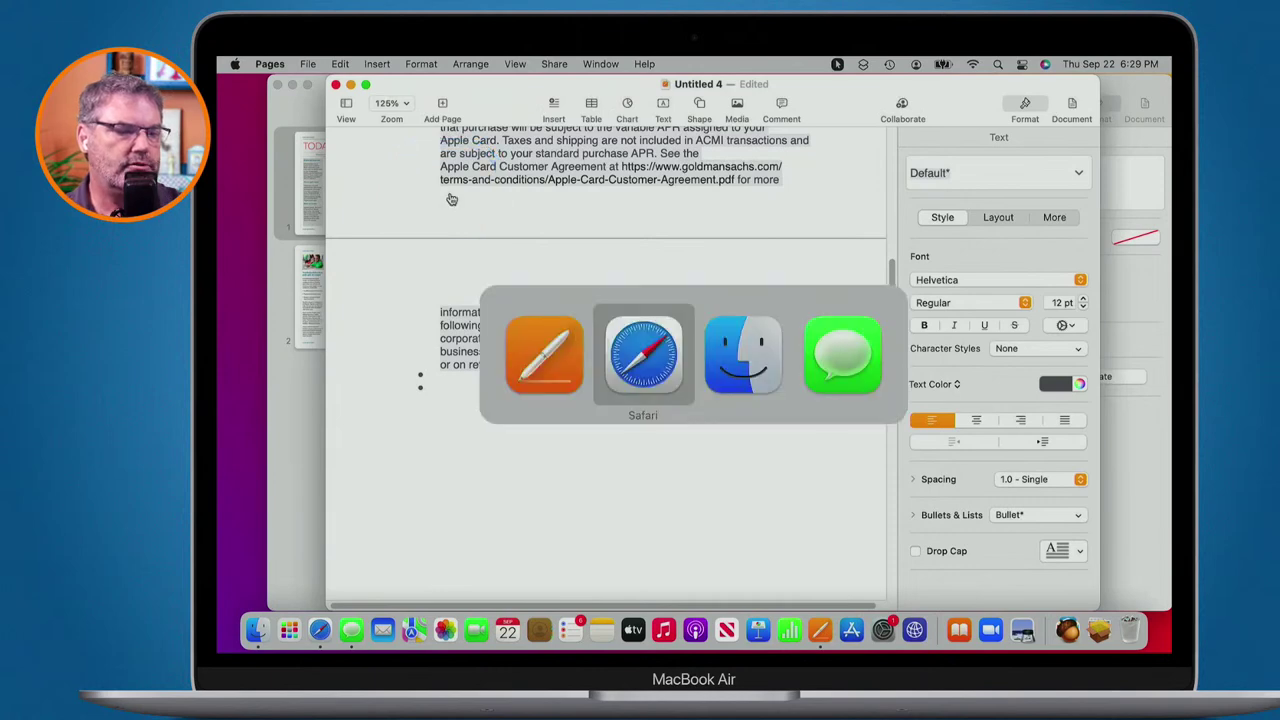
key("super+shift+Tab")
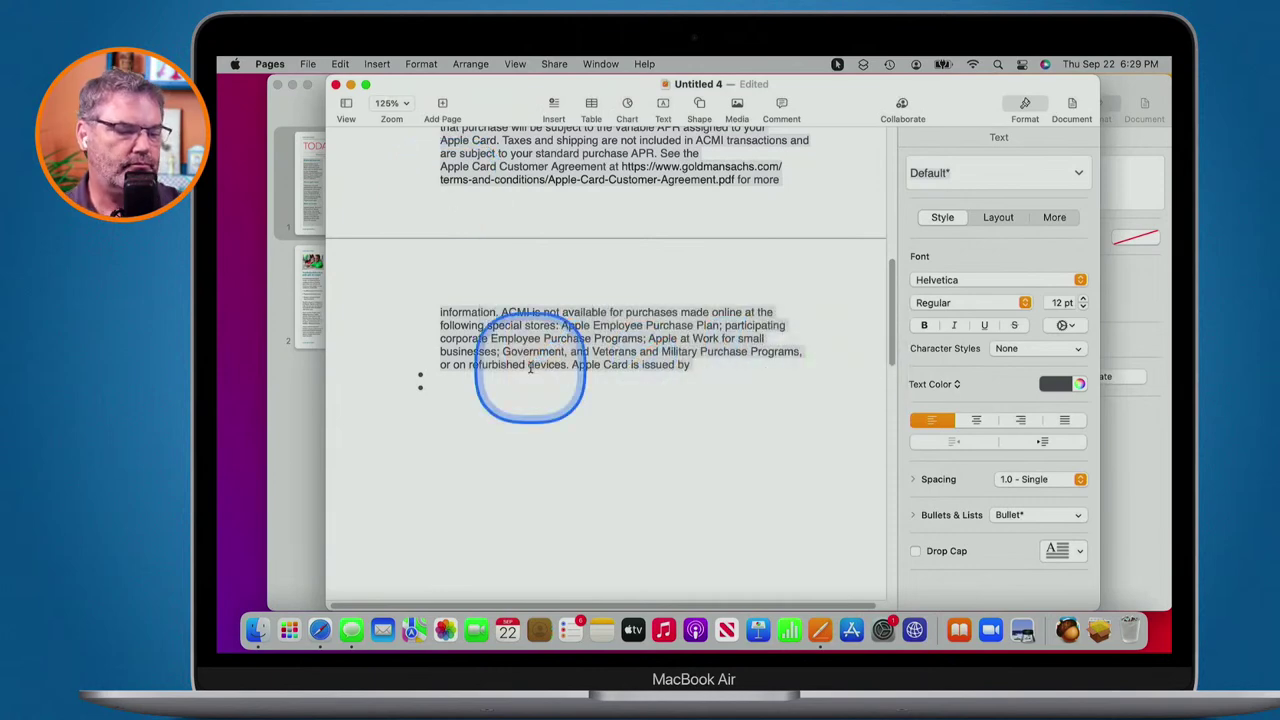
Bring the newsletter document Untitled 3 forward and add two blank pages after its first page.
left_click(601, 63)
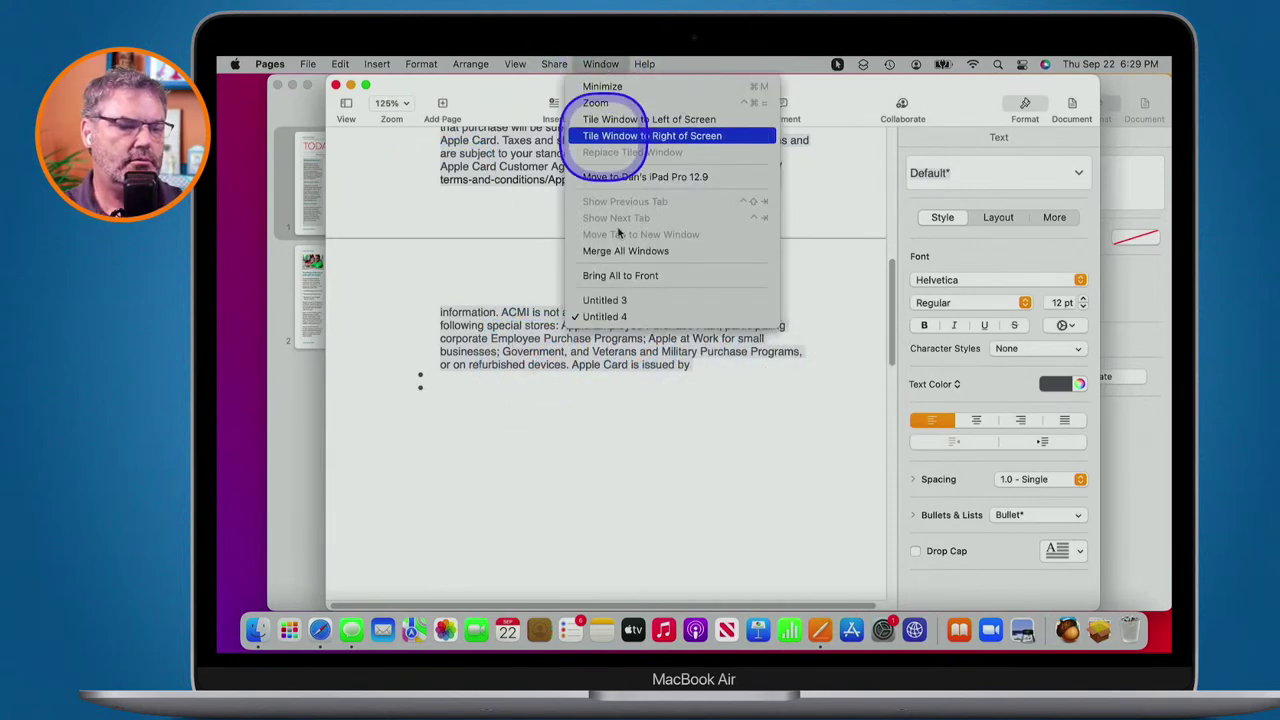
left_click(633, 305)
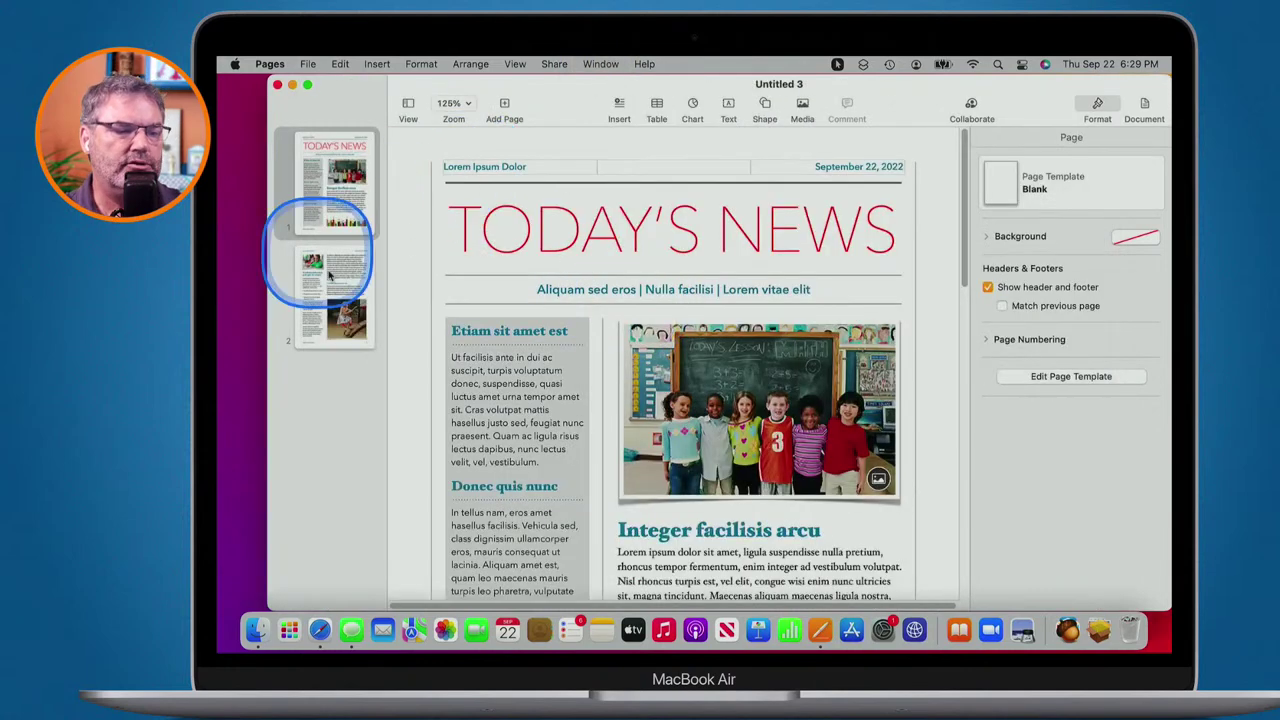
left_click(504, 108)
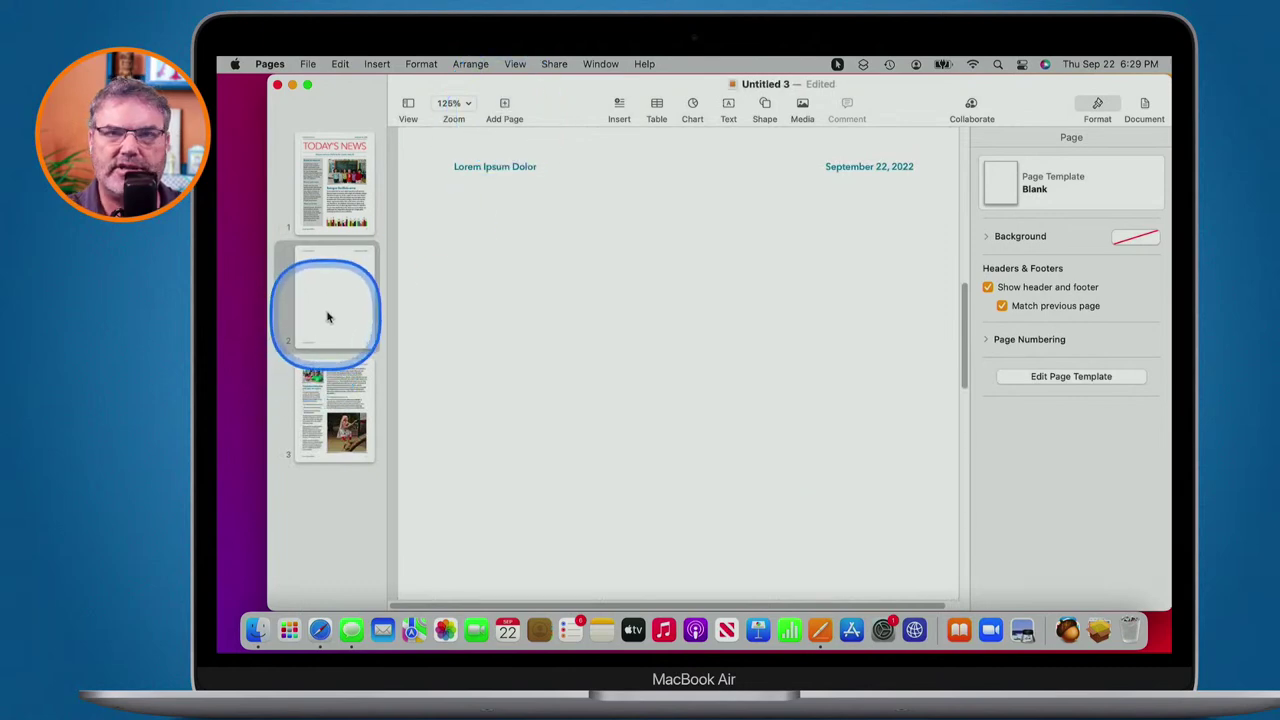
left_click(504, 108)
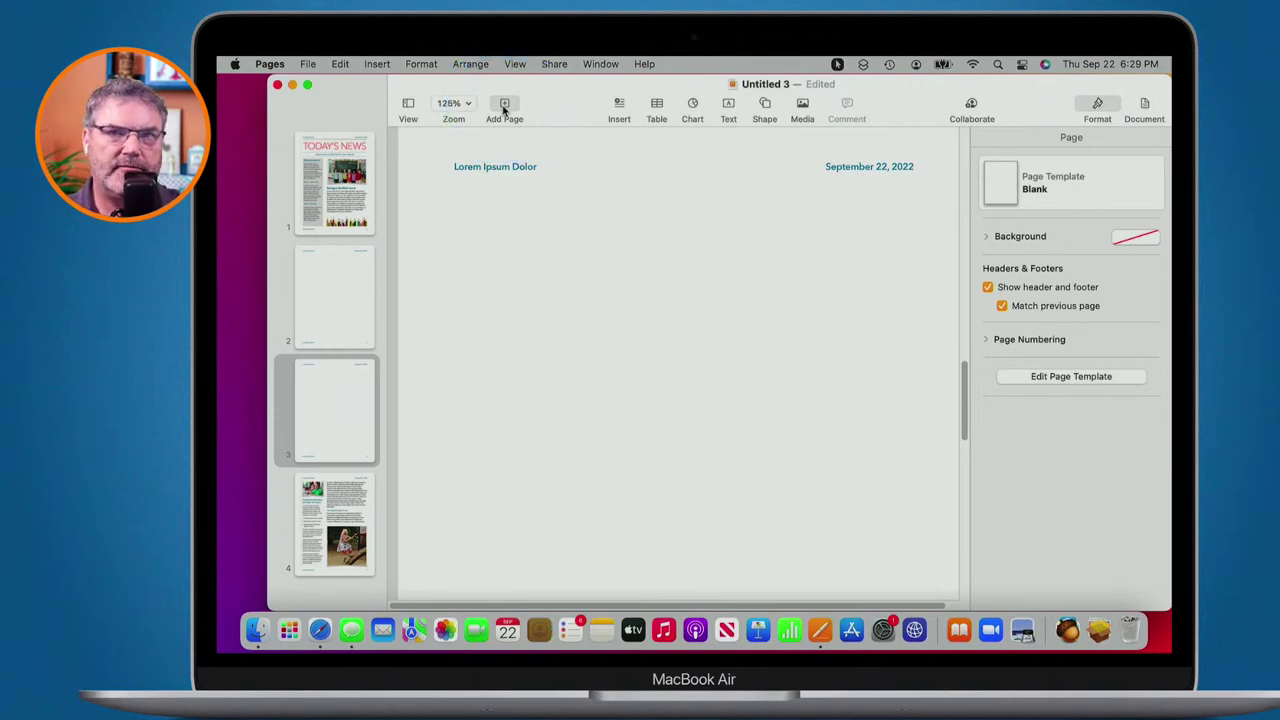
Return to the letter document Untitled 4 and convert it to page layout, accepting removal of its body text.
left_click(308, 64)
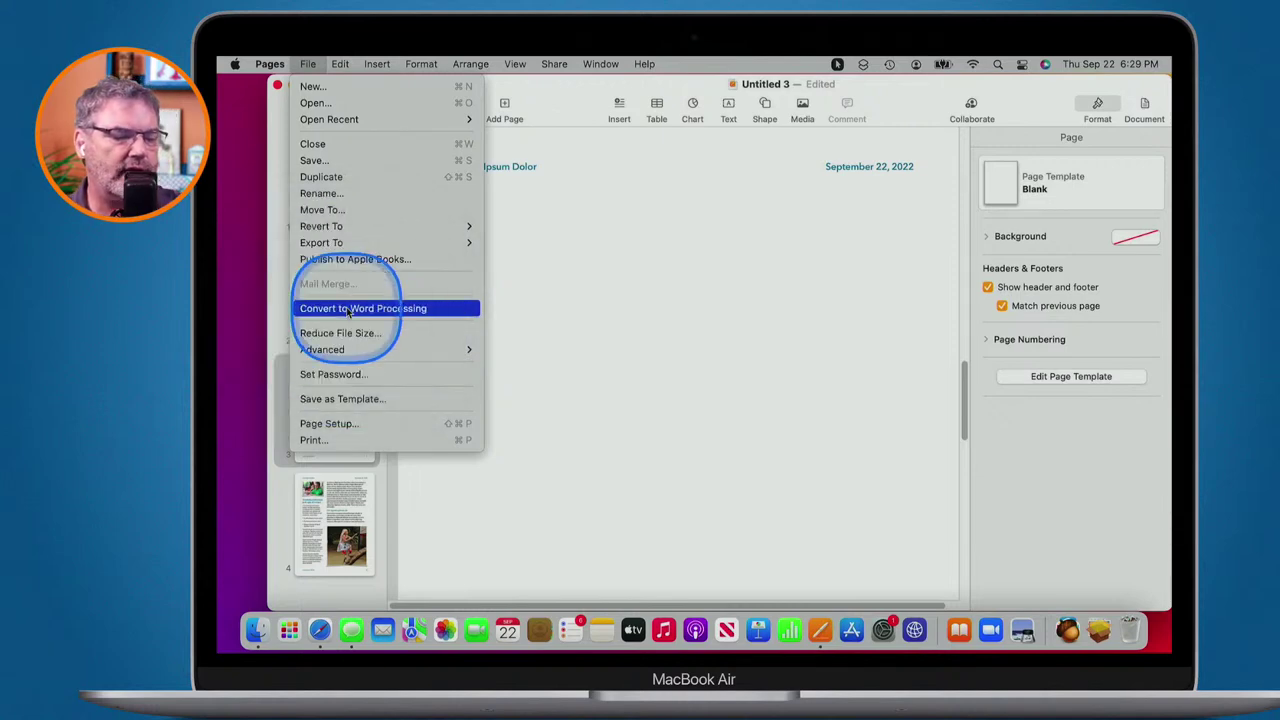
left_click(605, 279)
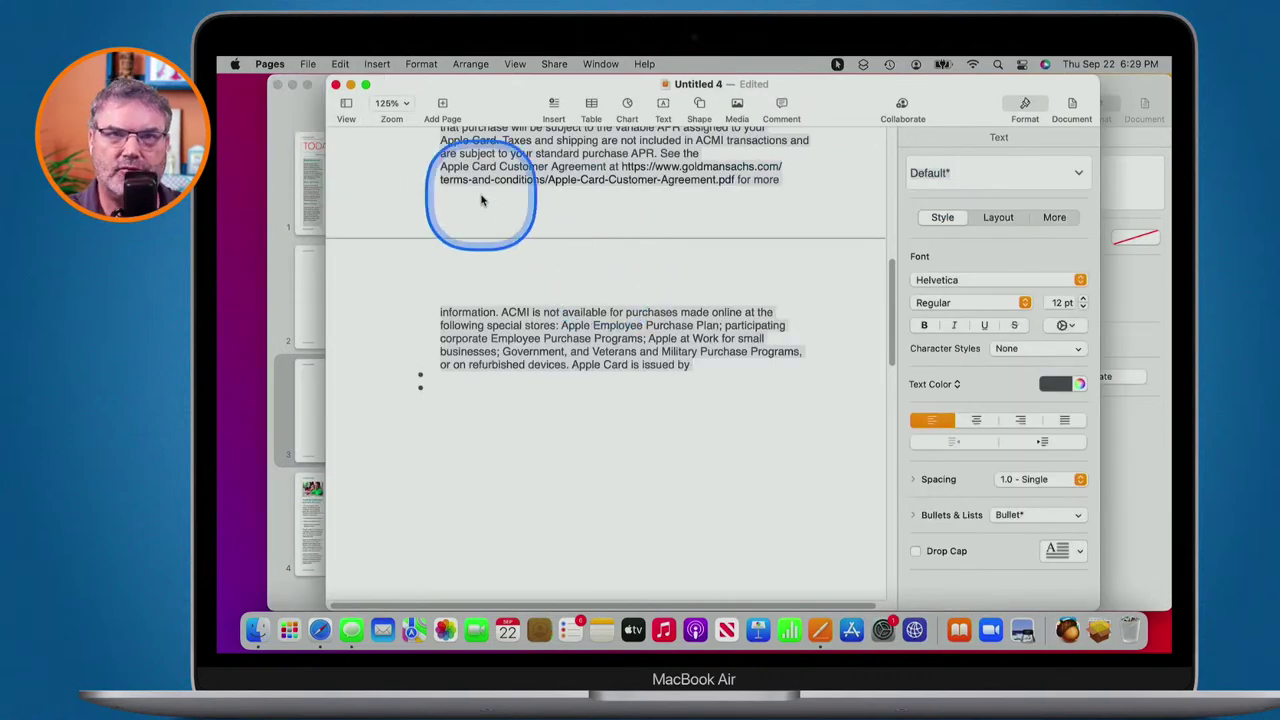
left_click(308, 64)
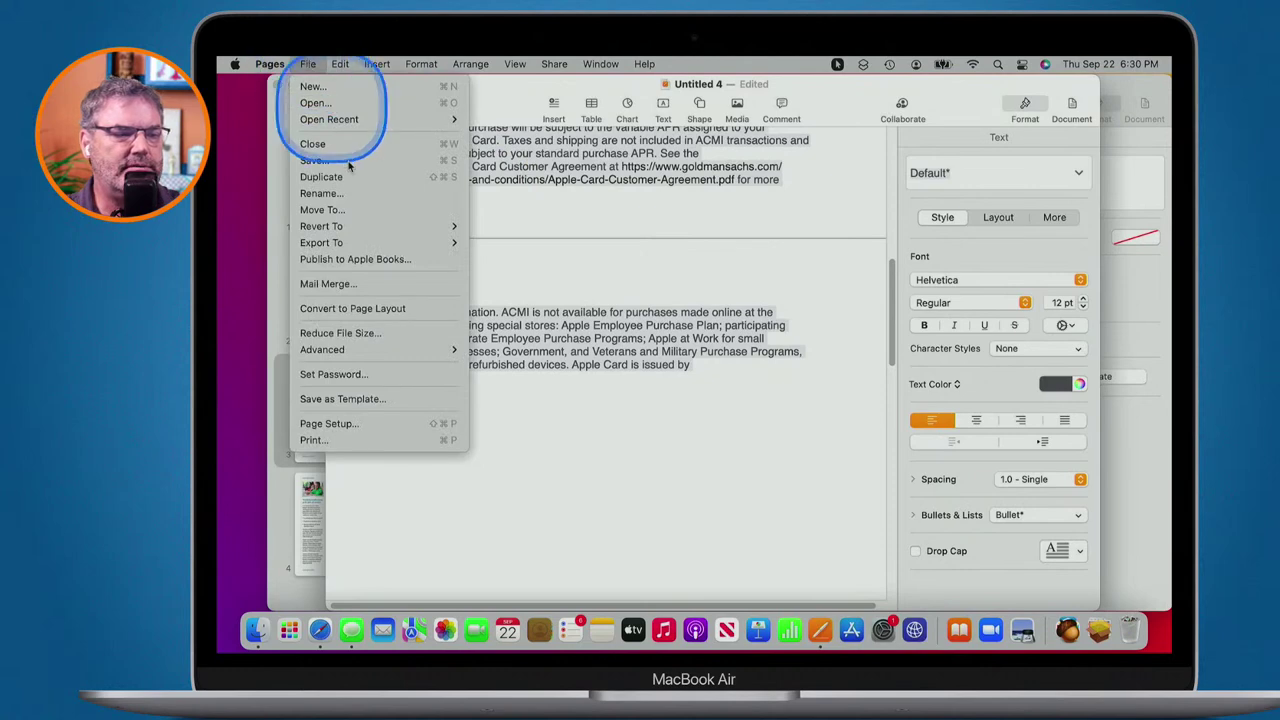
left_click(345, 309)
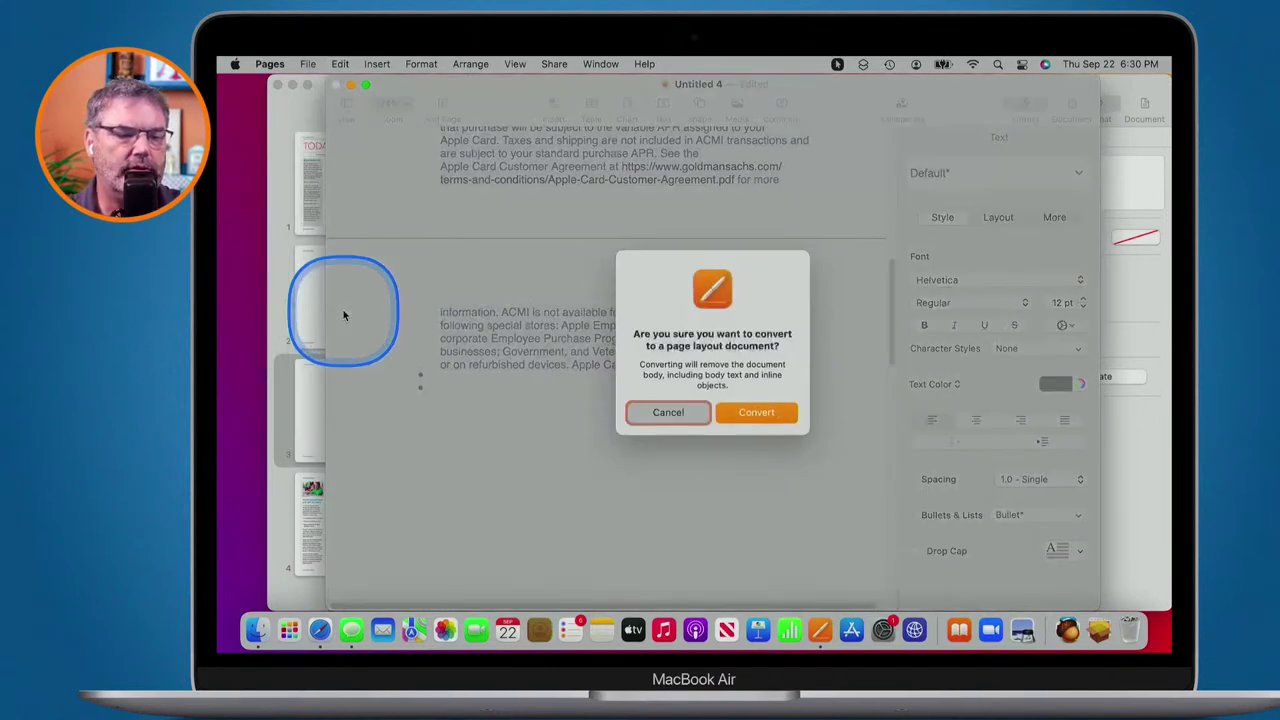
left_click(756, 412)
scroll(756, 412, "down", 5)
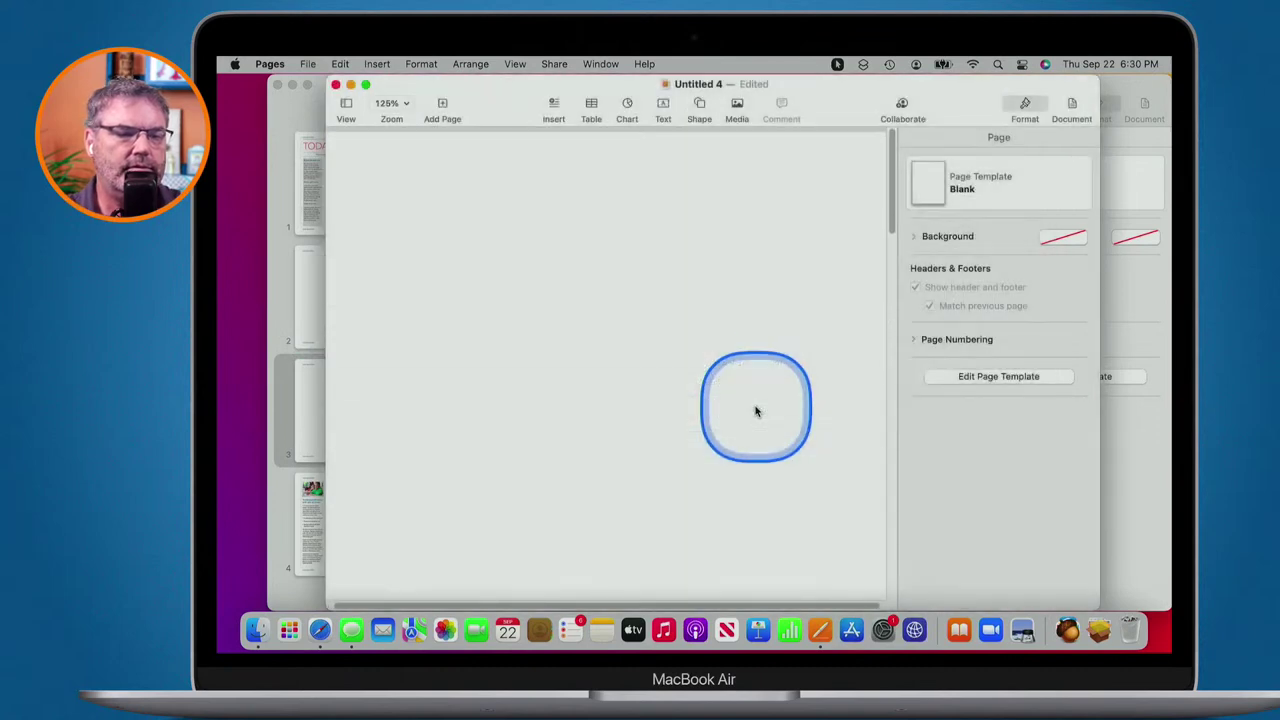
scroll(756, 412, "up", 10)
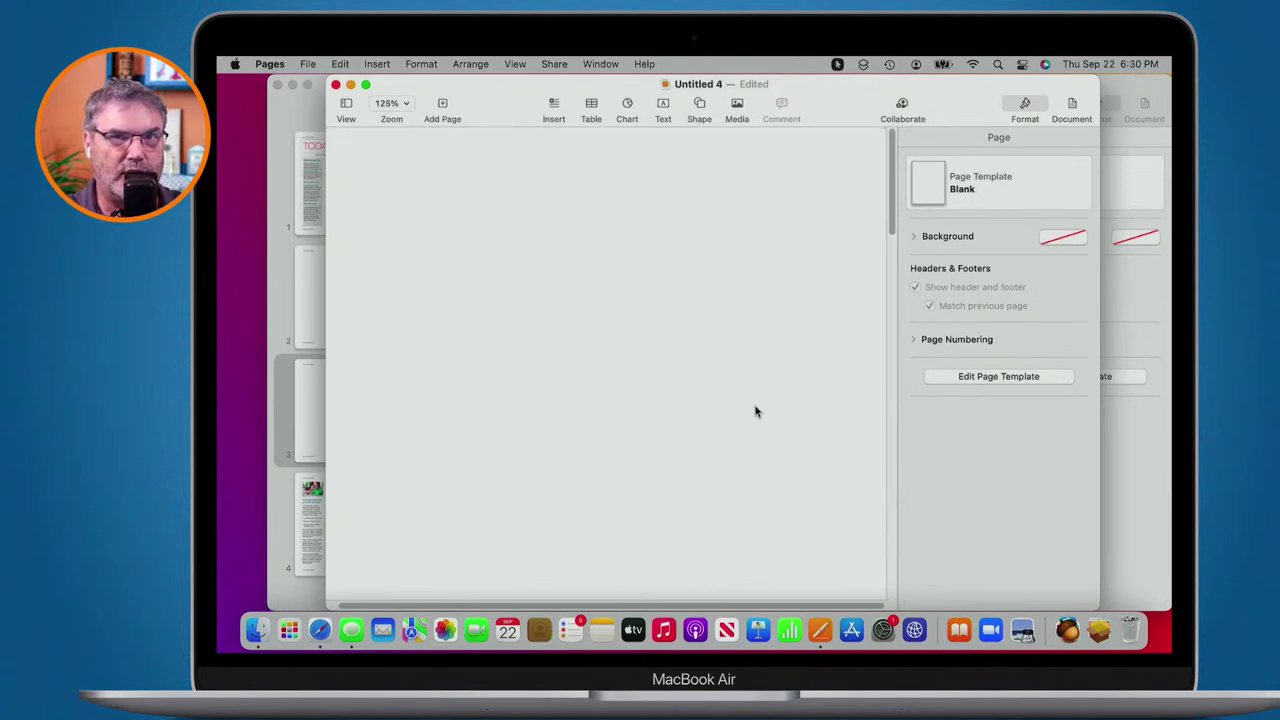
Add a page to the converted letter, and undo both that page and the page layout conversion.
left_click(443, 108)
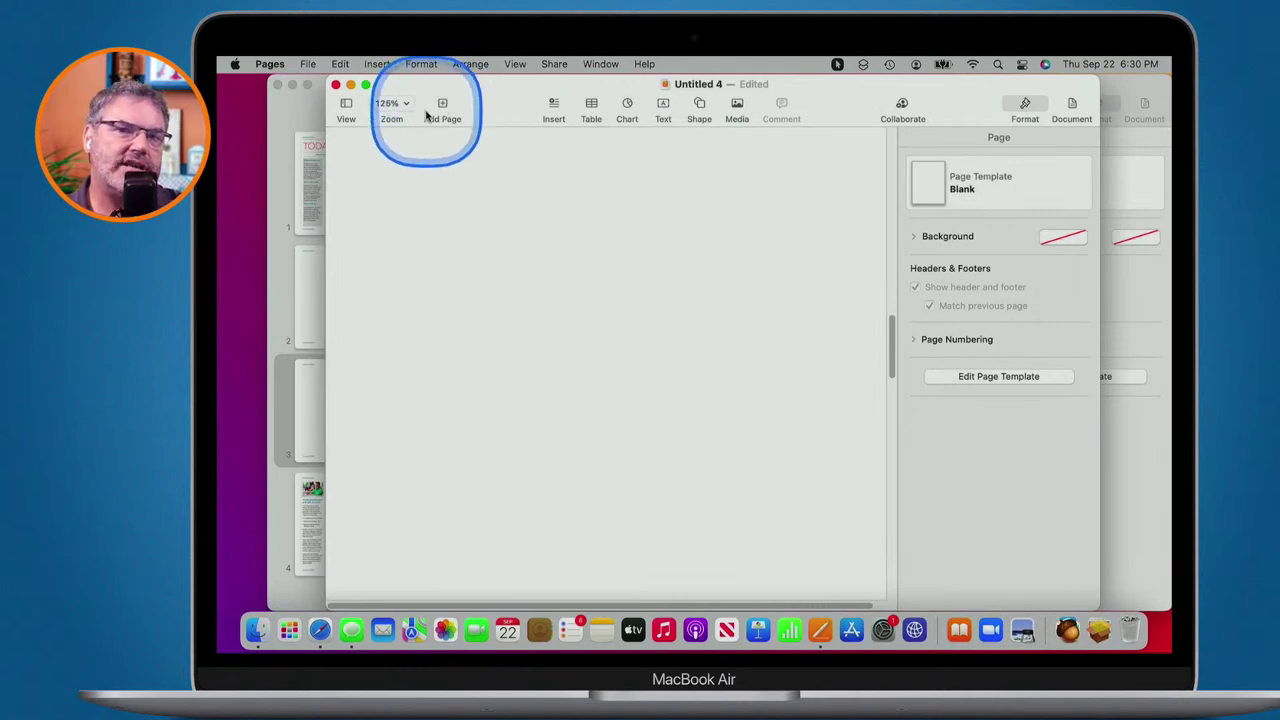
key("super+z")
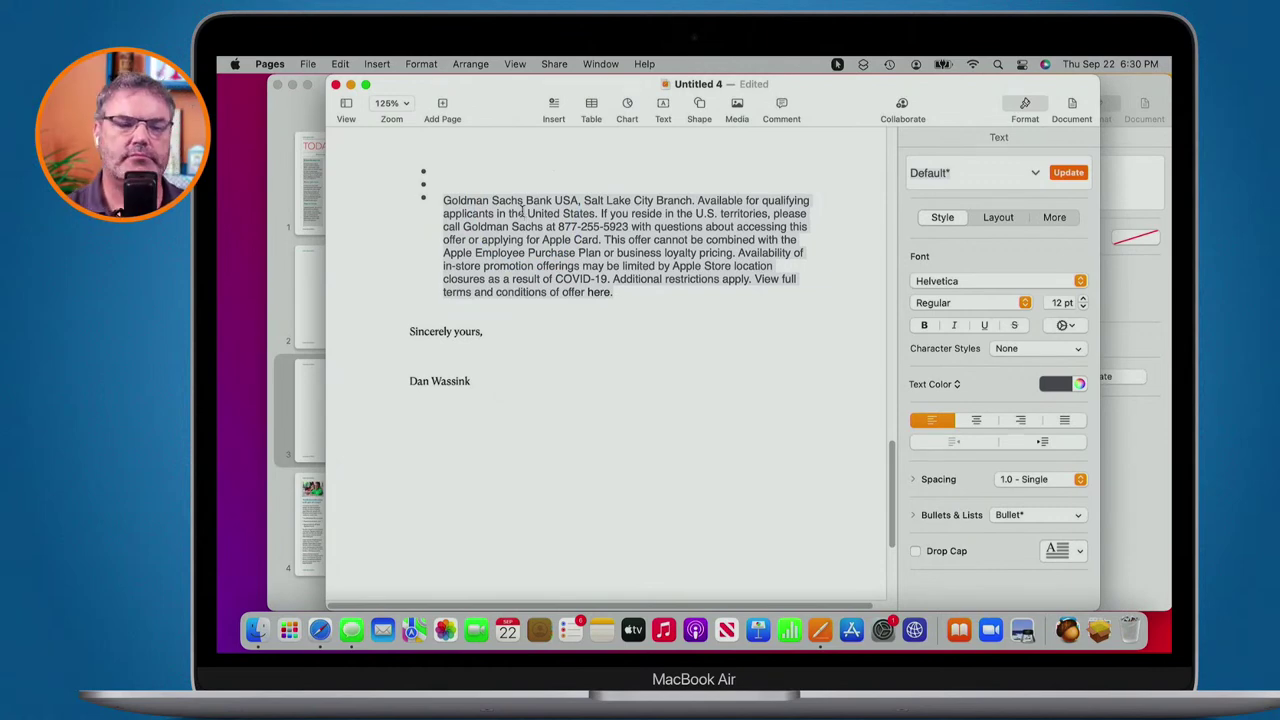
key("BackSpace")
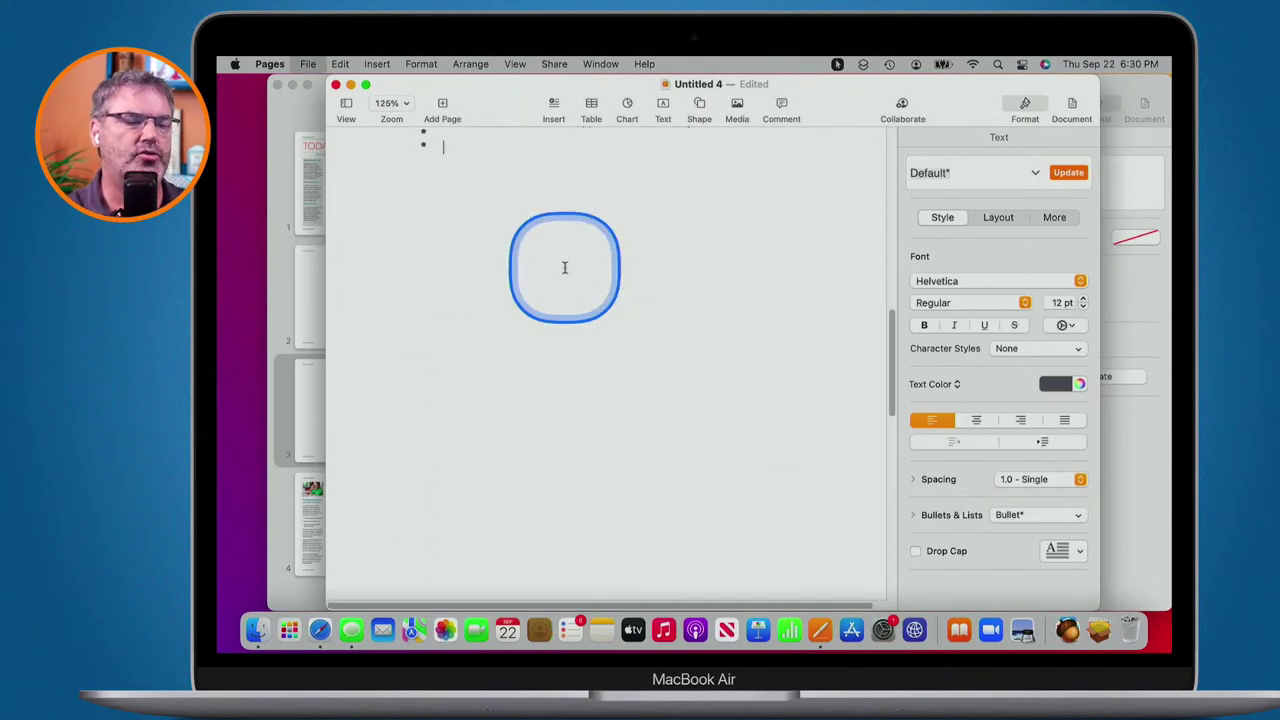
Create a new word-processing document from the Blank template.
key("super+n")
left_click(542, 453)
left_click(542, 453)
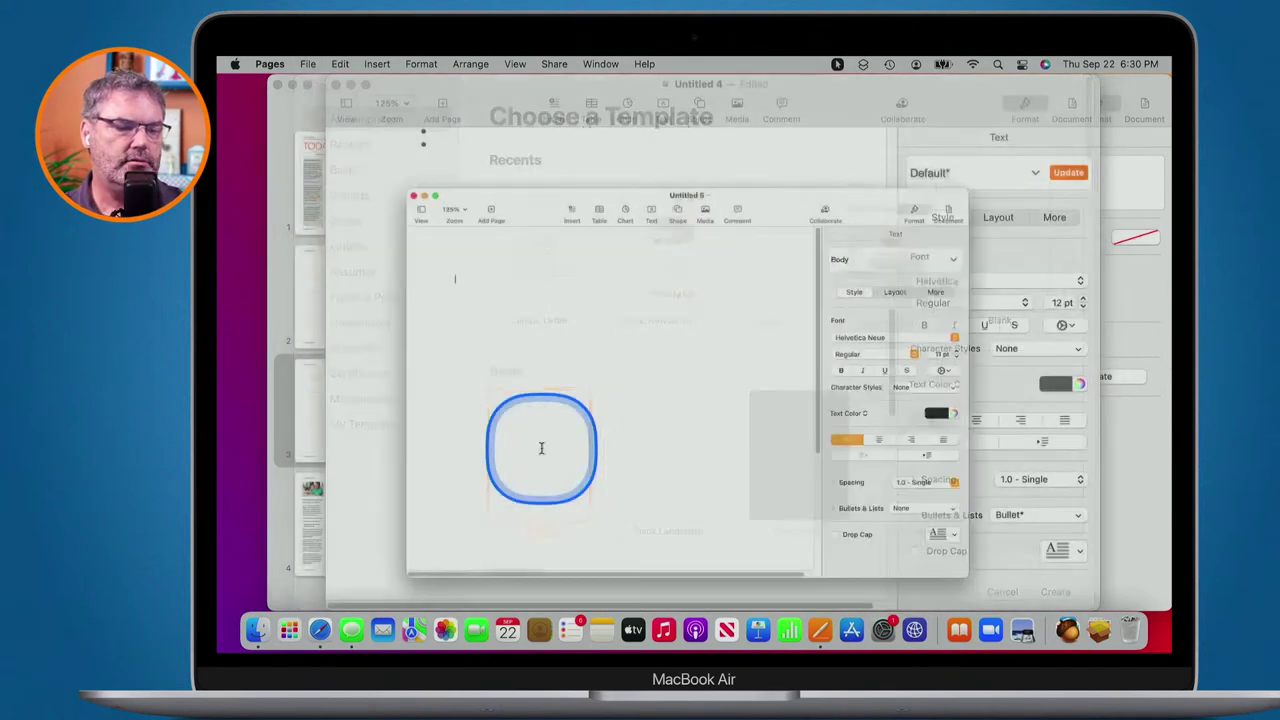
Enter "Ehfiwehfihe" on the first line and paste the copied text repeatedly below it to fill seven pages.
left_click(418, 212)
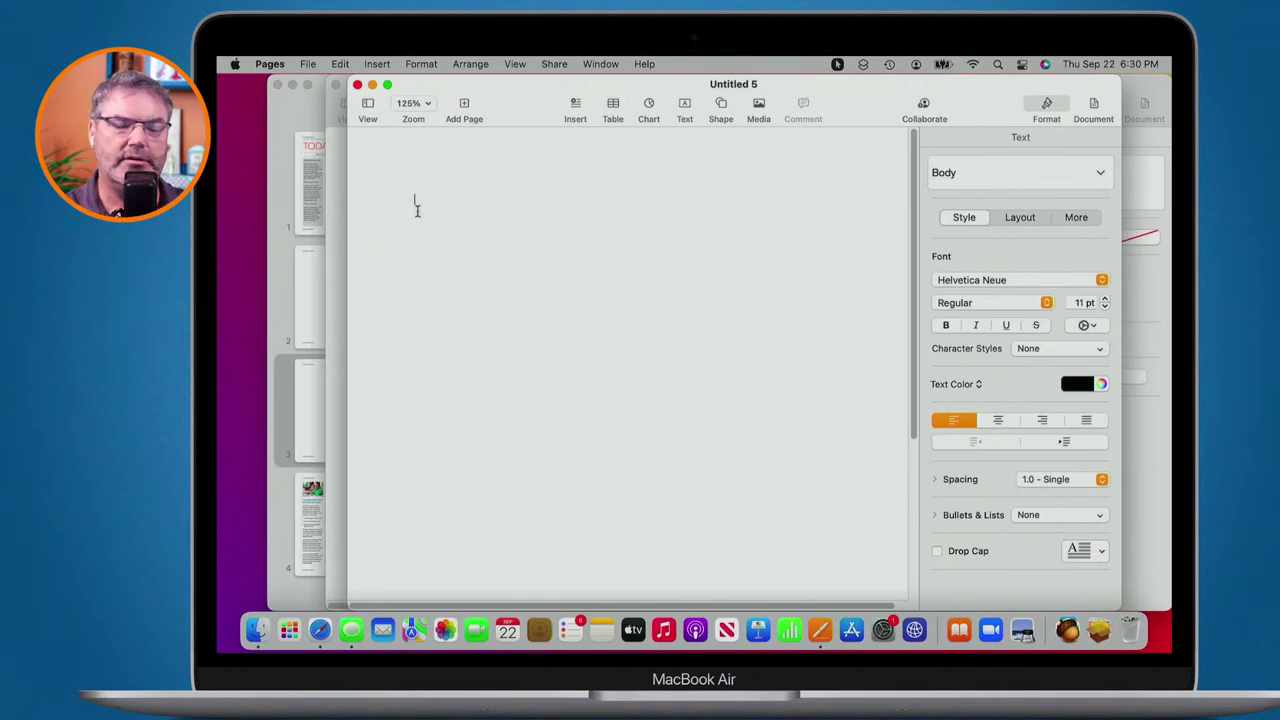
type("ehfiwehfihe")
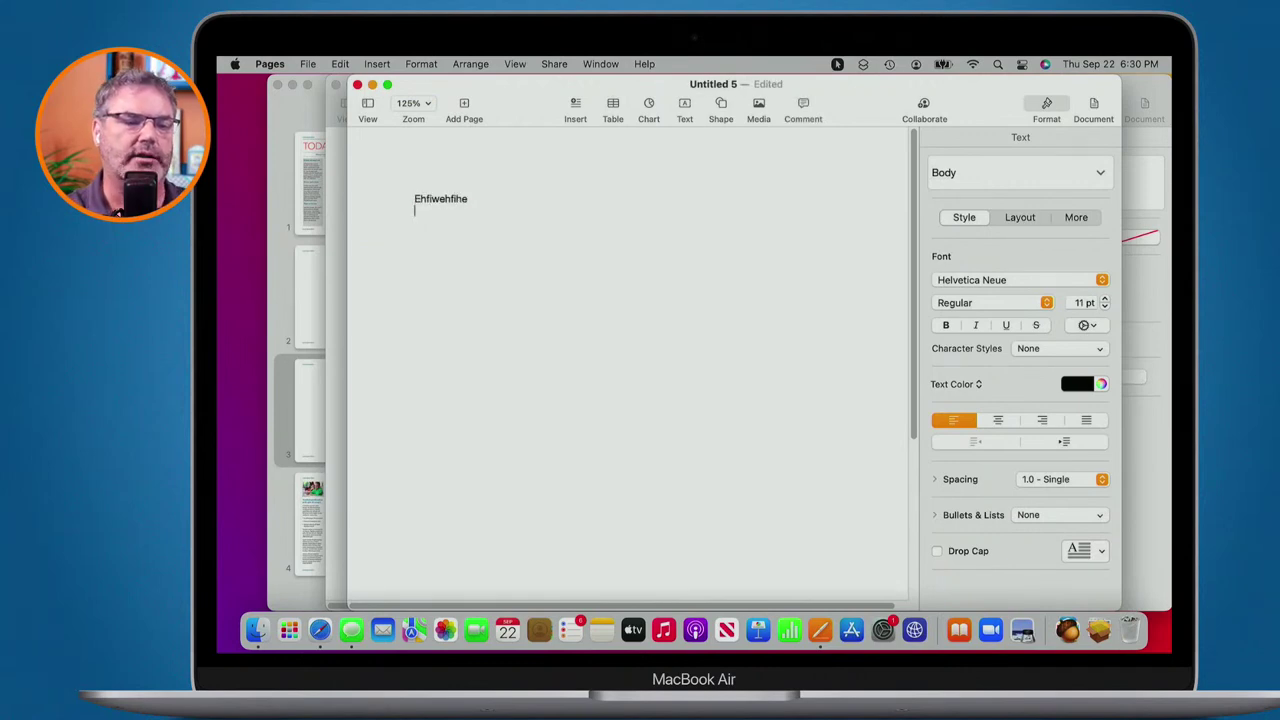
key("Return")
key("super+v")
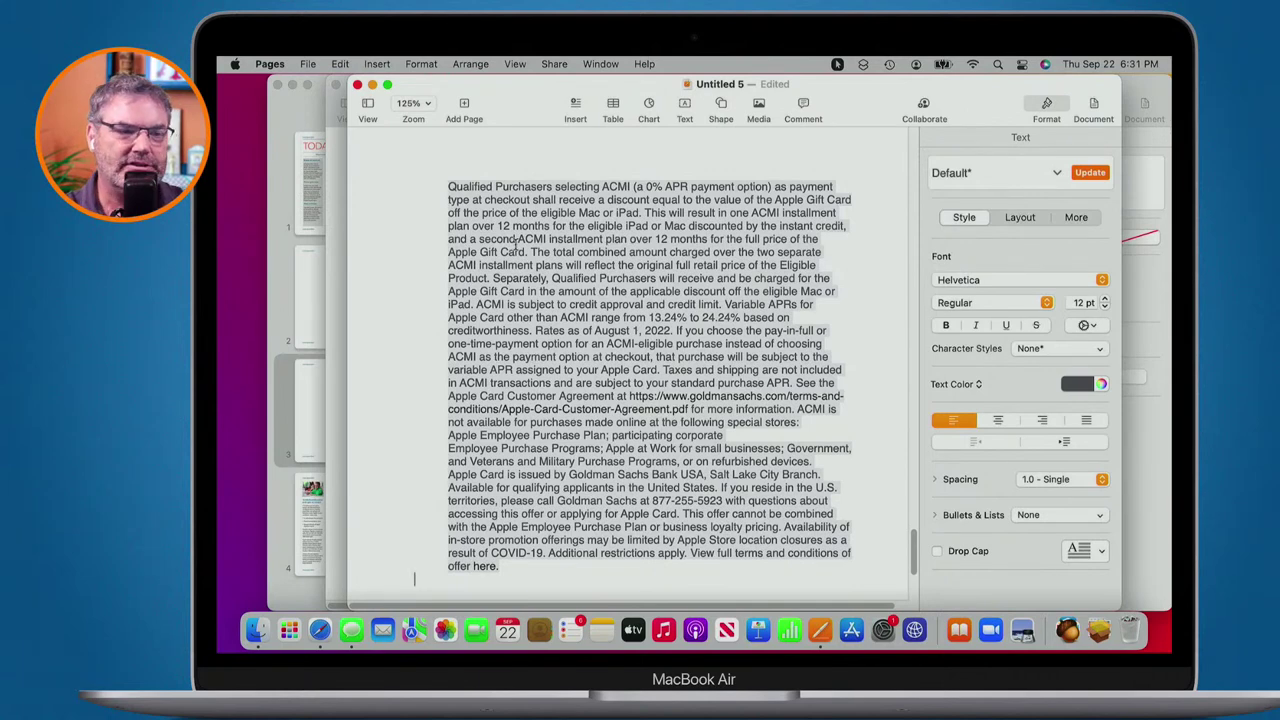
Show the page thumbnails and select all the body text from the first page on.
scroll(516, 241, "down", 2)
left_click(370, 106)
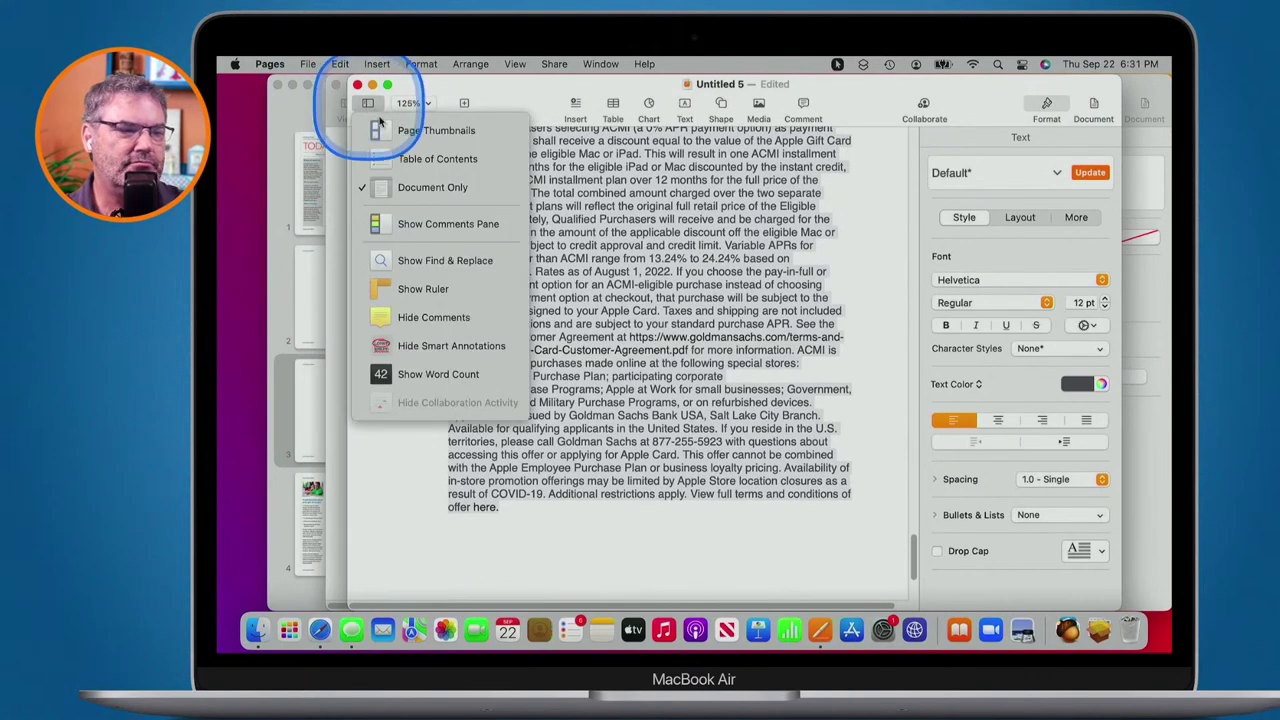
left_click(395, 134)
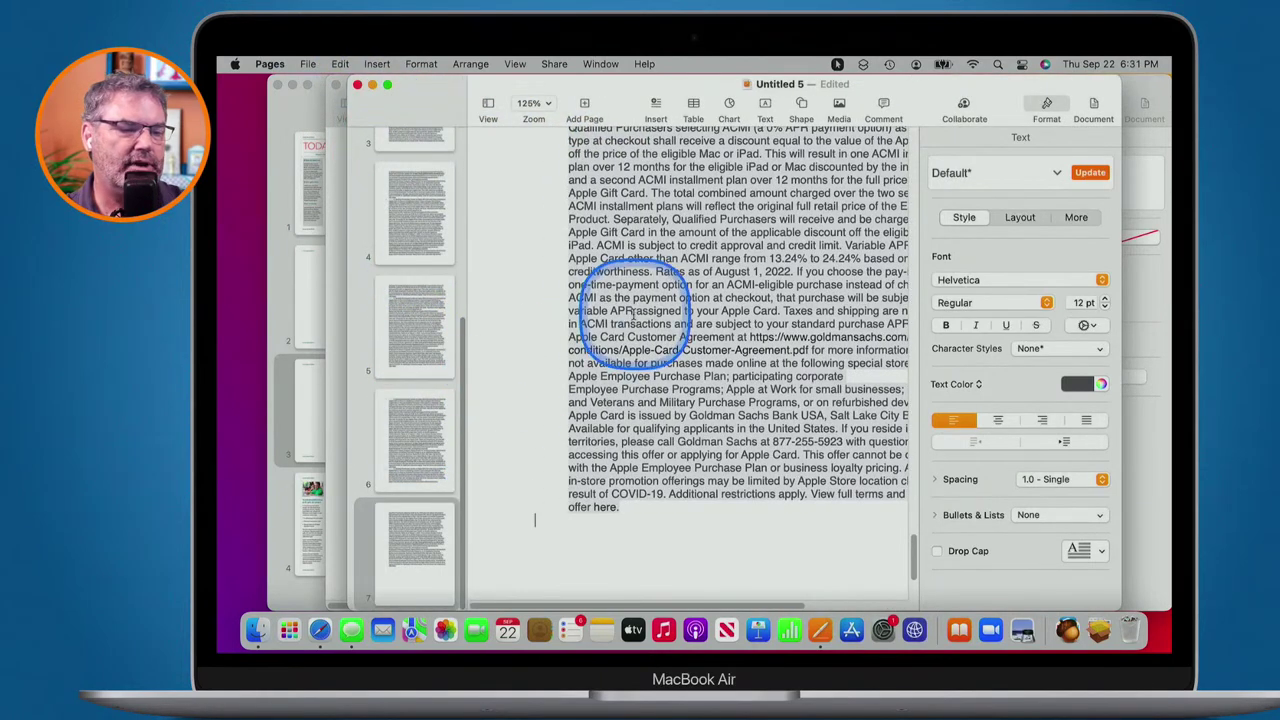
key("super+a")
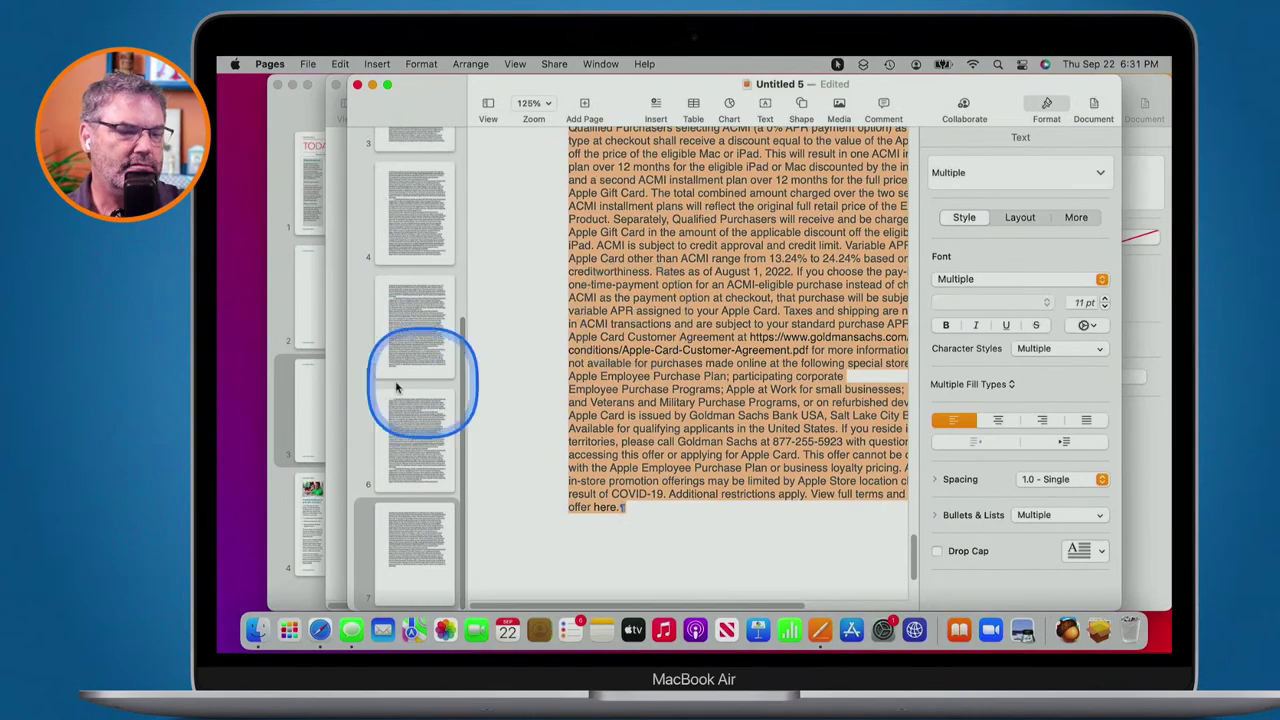
scroll(410, 475, "up", 5)
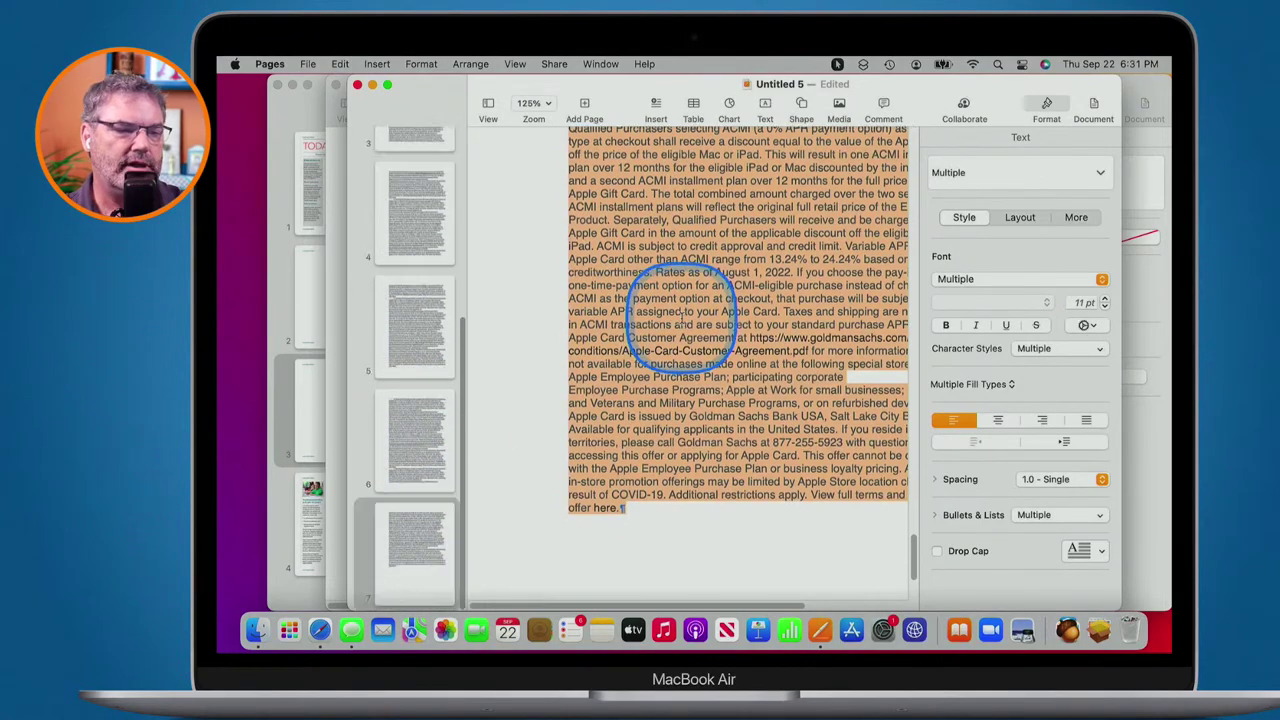
scroll(683, 318, "up", 5)
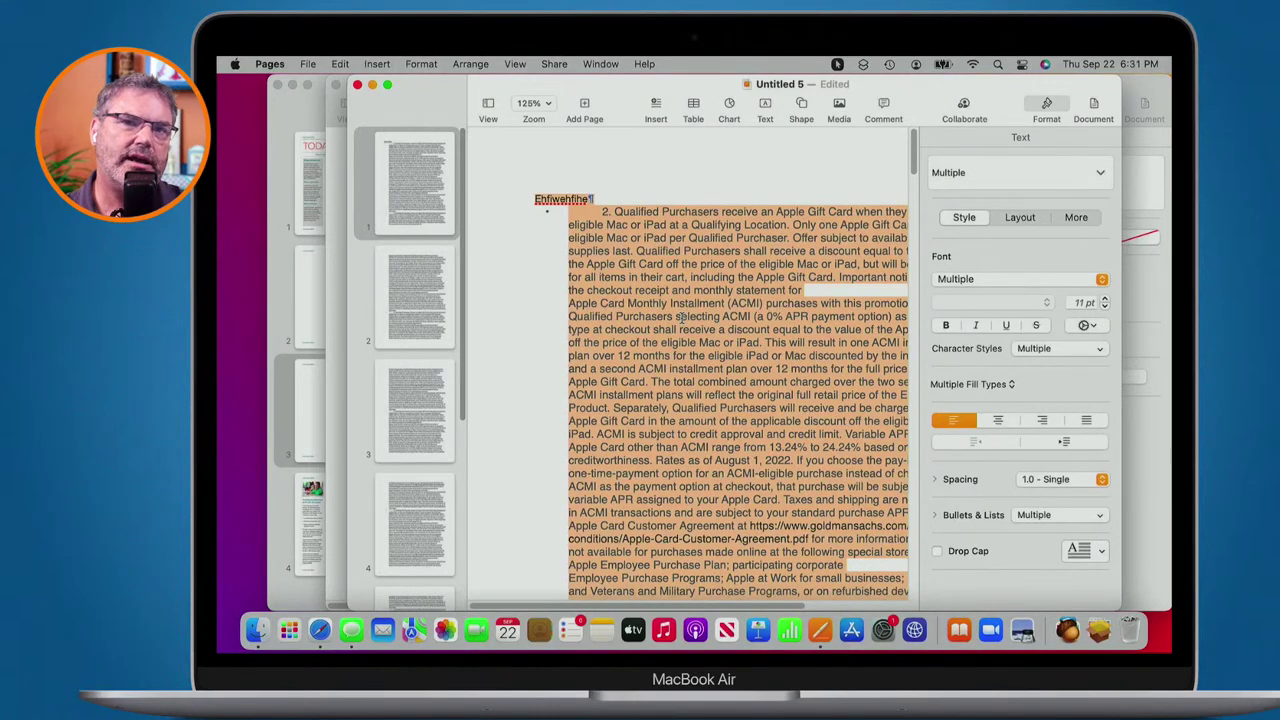
Convert Untitled 5 to a page layout document, accepting removal of its body text.
left_click(307, 64)
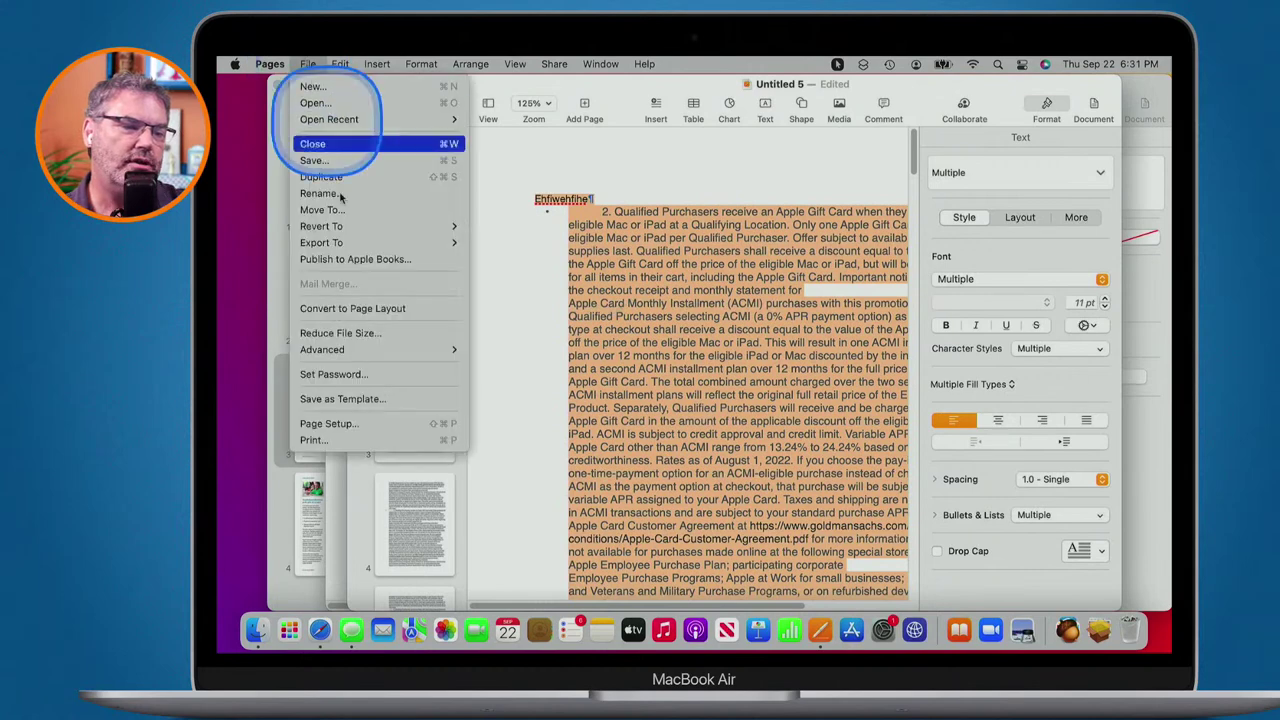
left_click(333, 310)
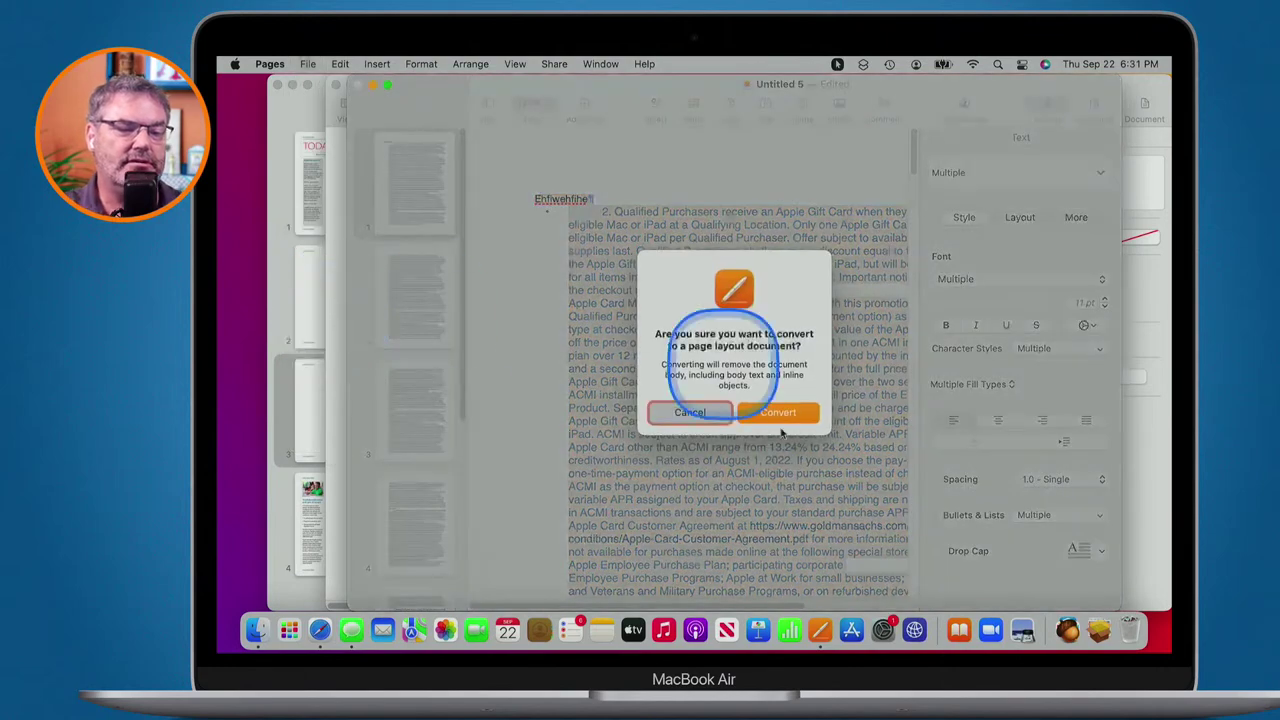
left_click(778, 413)
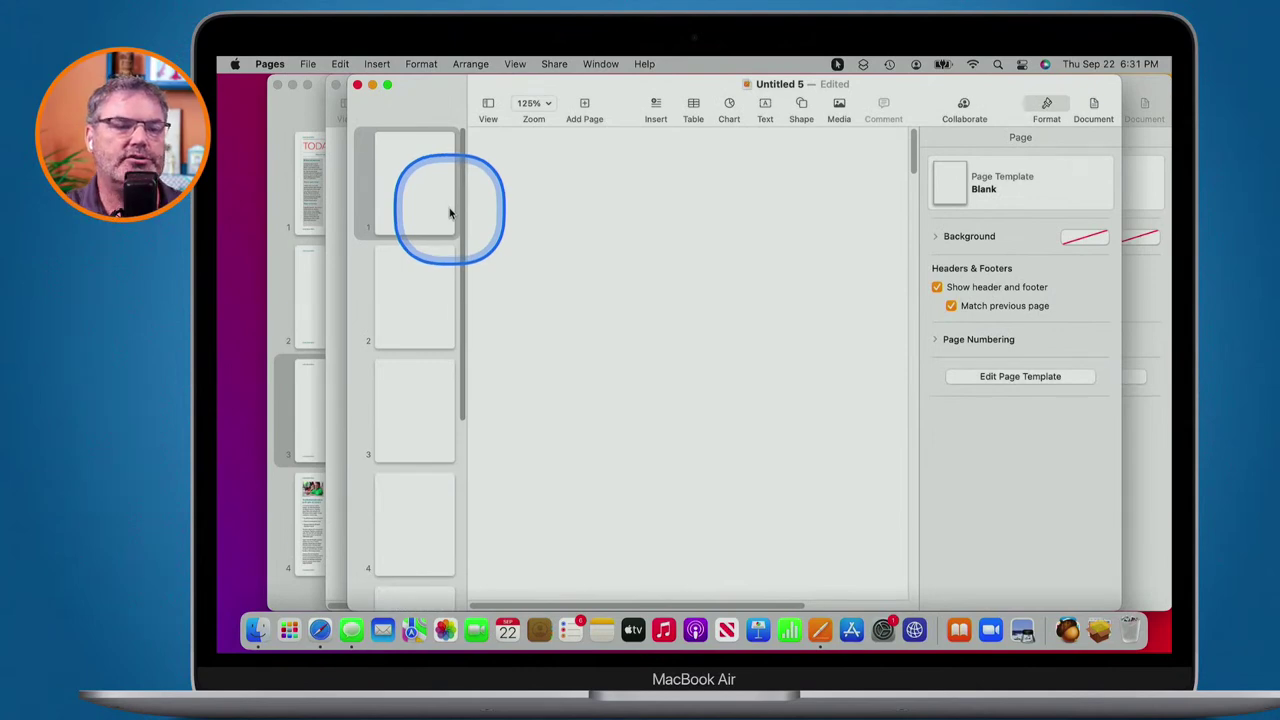
Add a text box to the first page and replace its placeholder with the copied text.
left_click(765, 107)
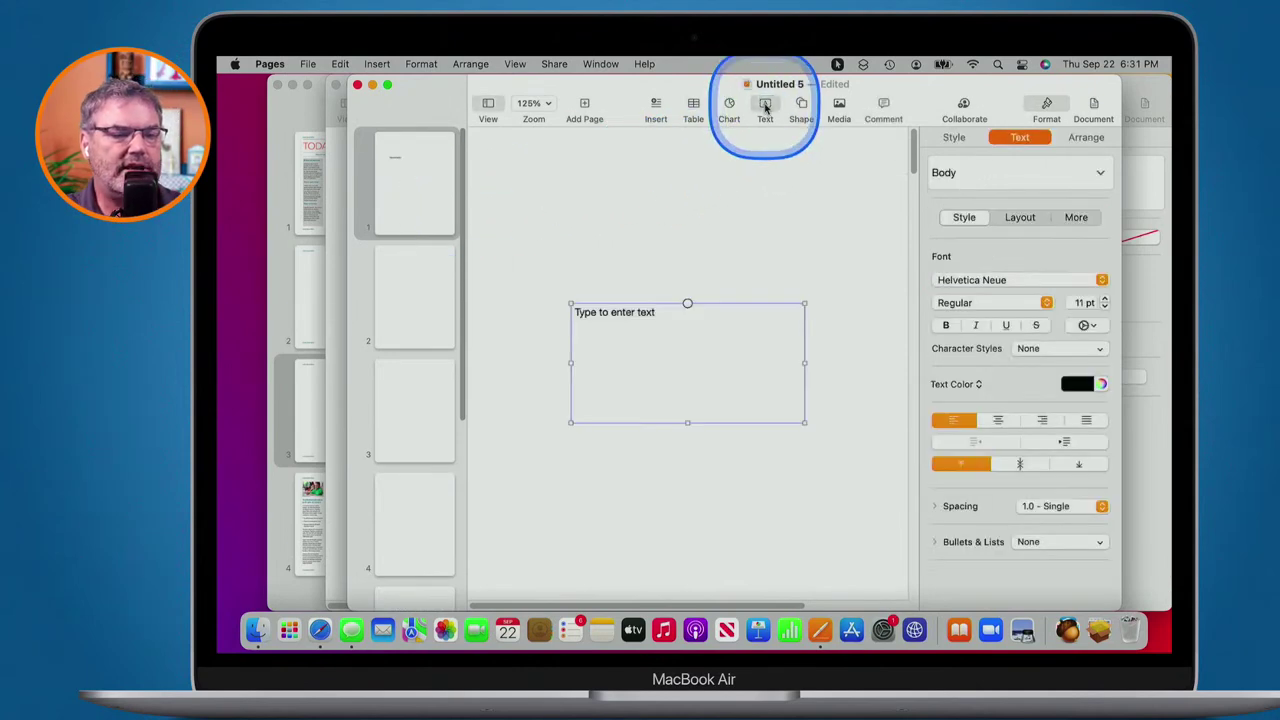
left_click(615, 313)
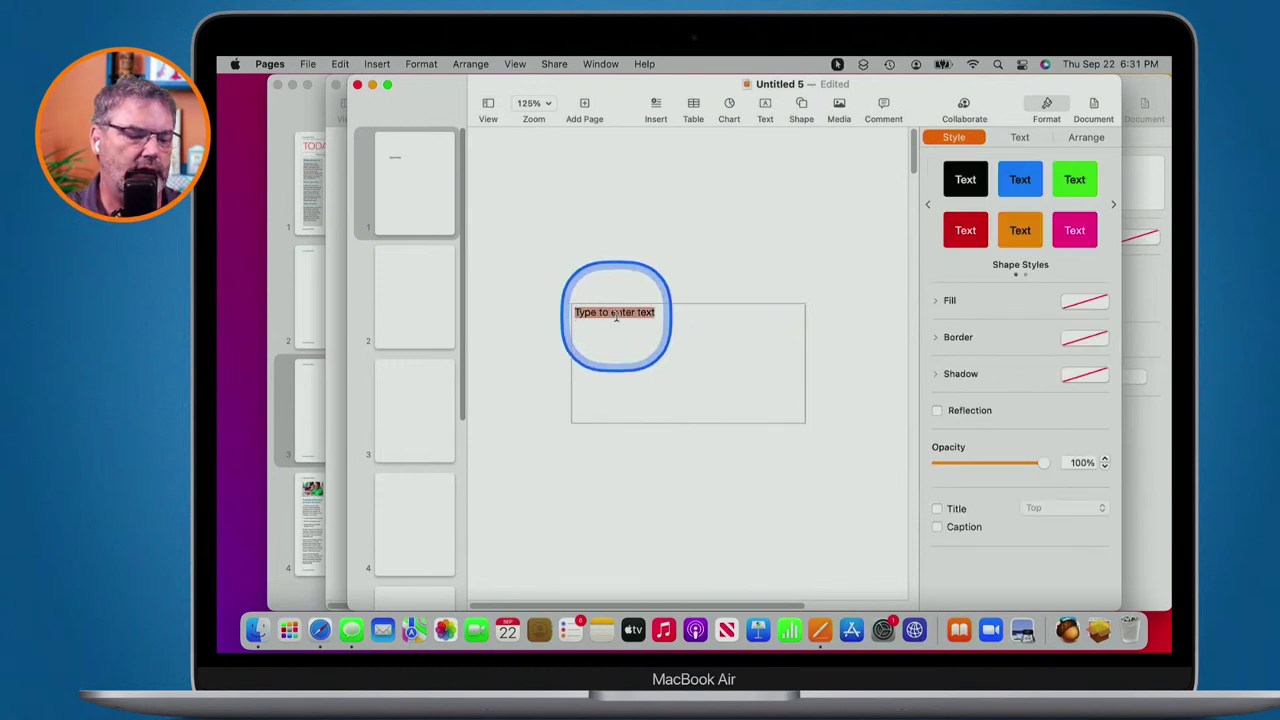
key("super+v")
left_click(533, 381)
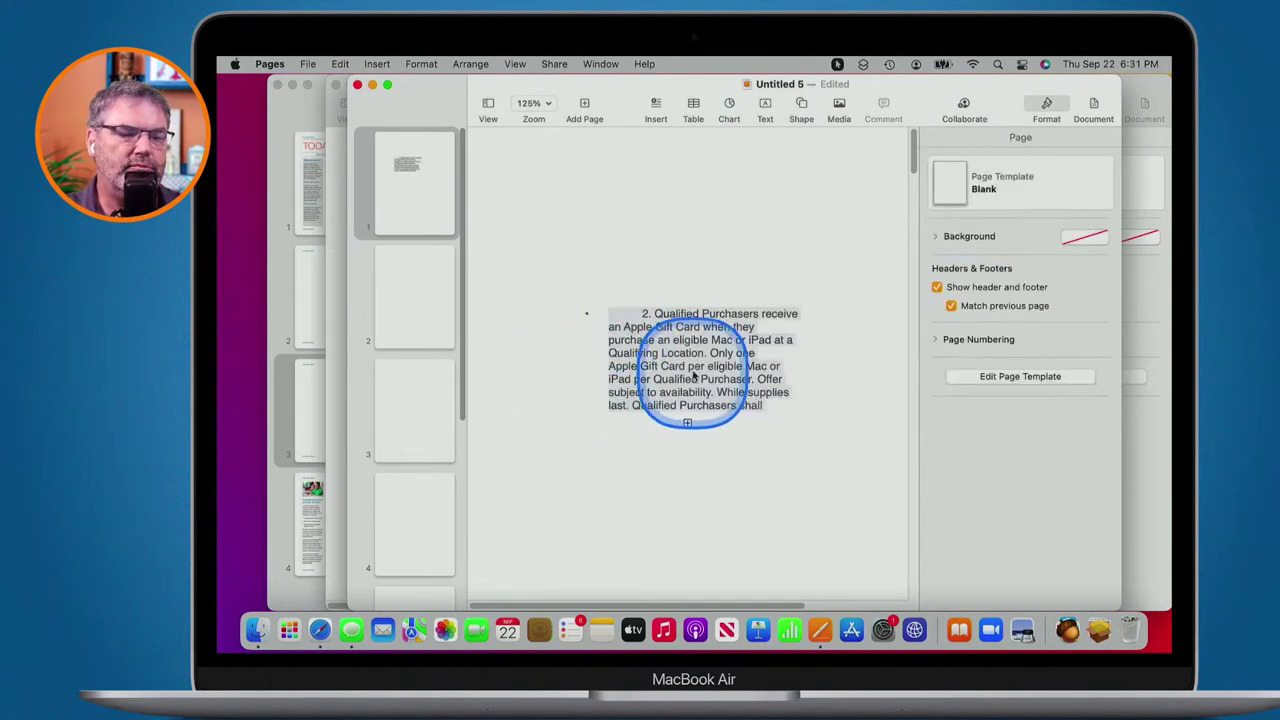
Move the text box toward the page's upper-left corner and enlarge it to fill most of the first page.
left_click(671, 394)
left_click_drag(671, 394, 633, 215)
scroll(634, 215, "up", 7)
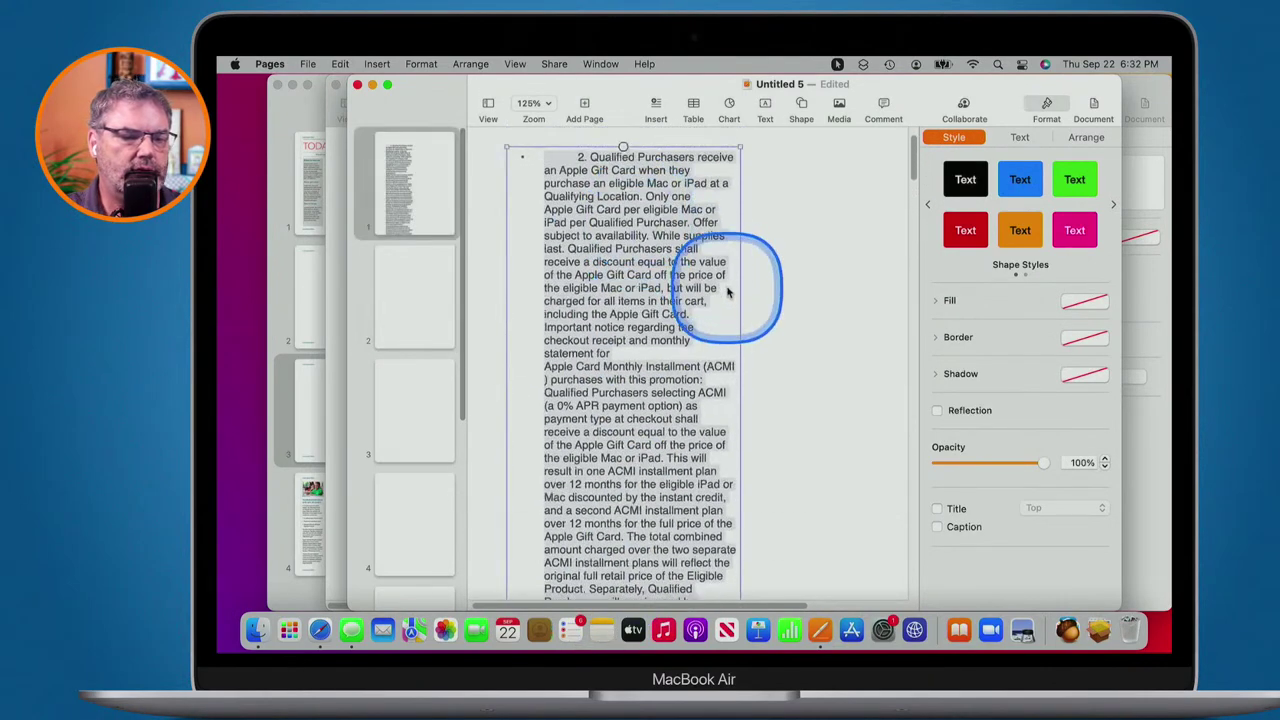
left_click_drag(734, 181, 884, 148)
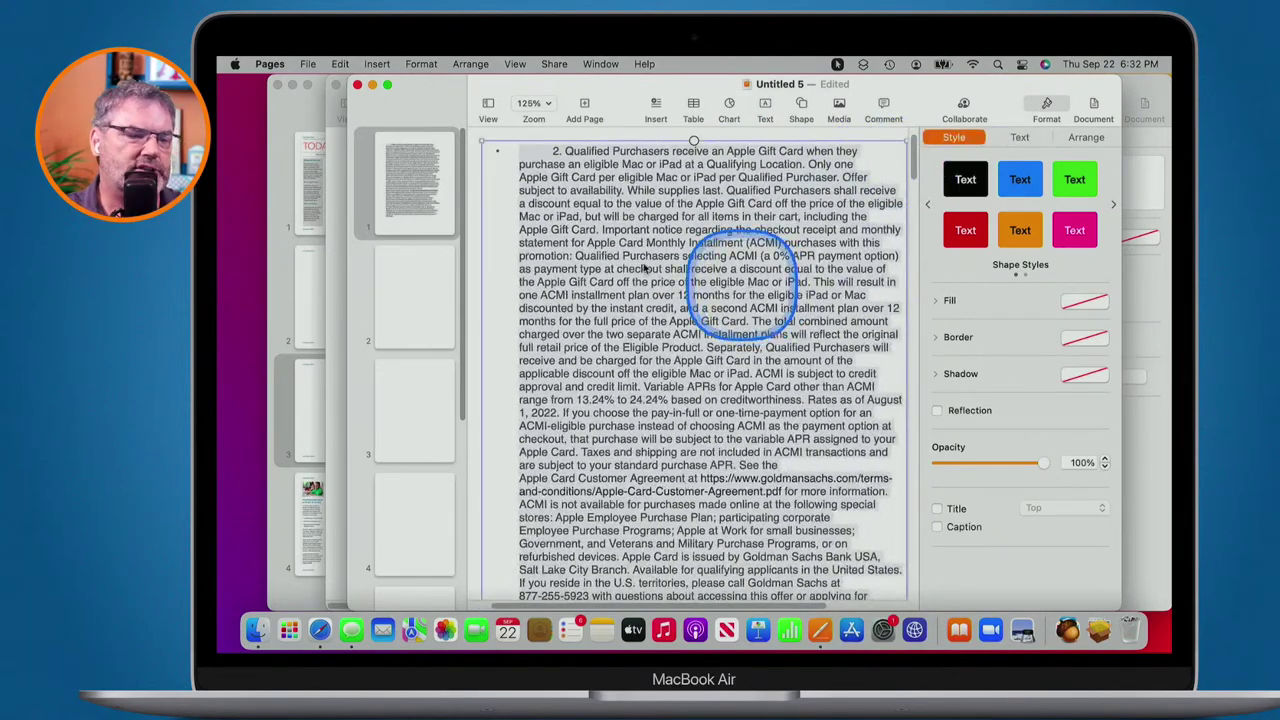
Go through blank pages 2 to 4 and convert Untitled 5 back to a word-processing document.
left_click(425, 305)
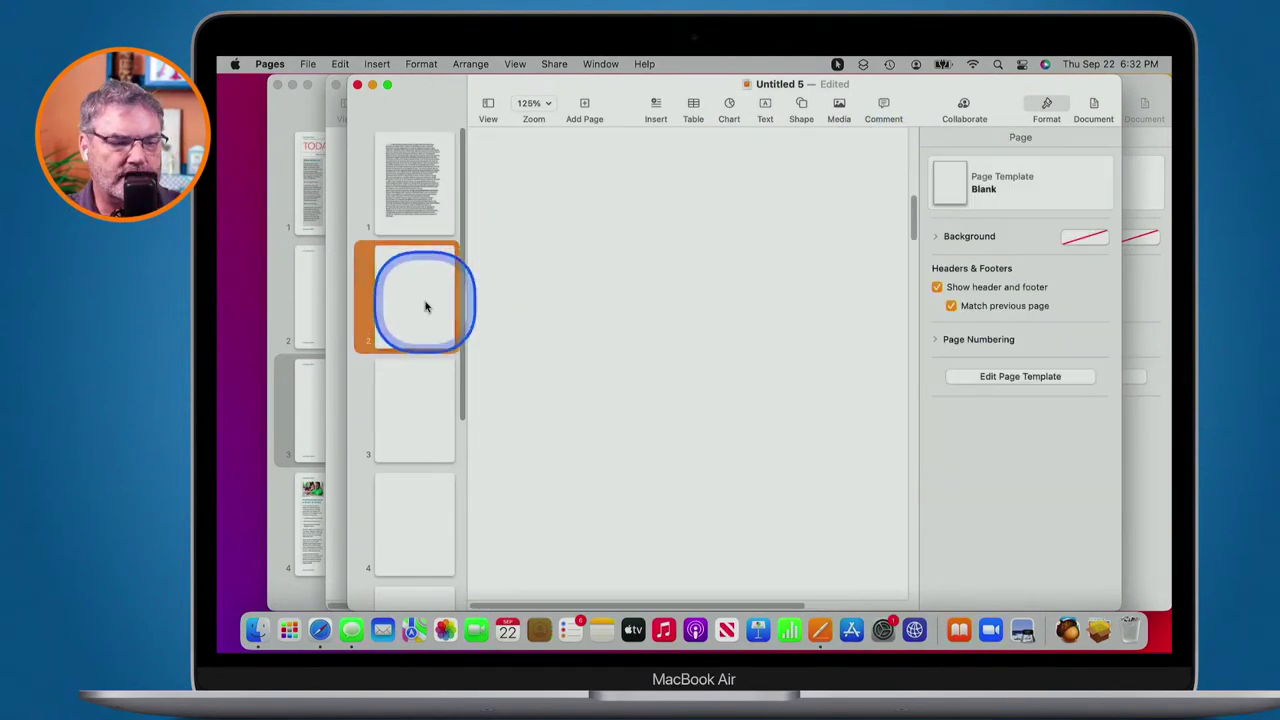
left_click(415, 413)
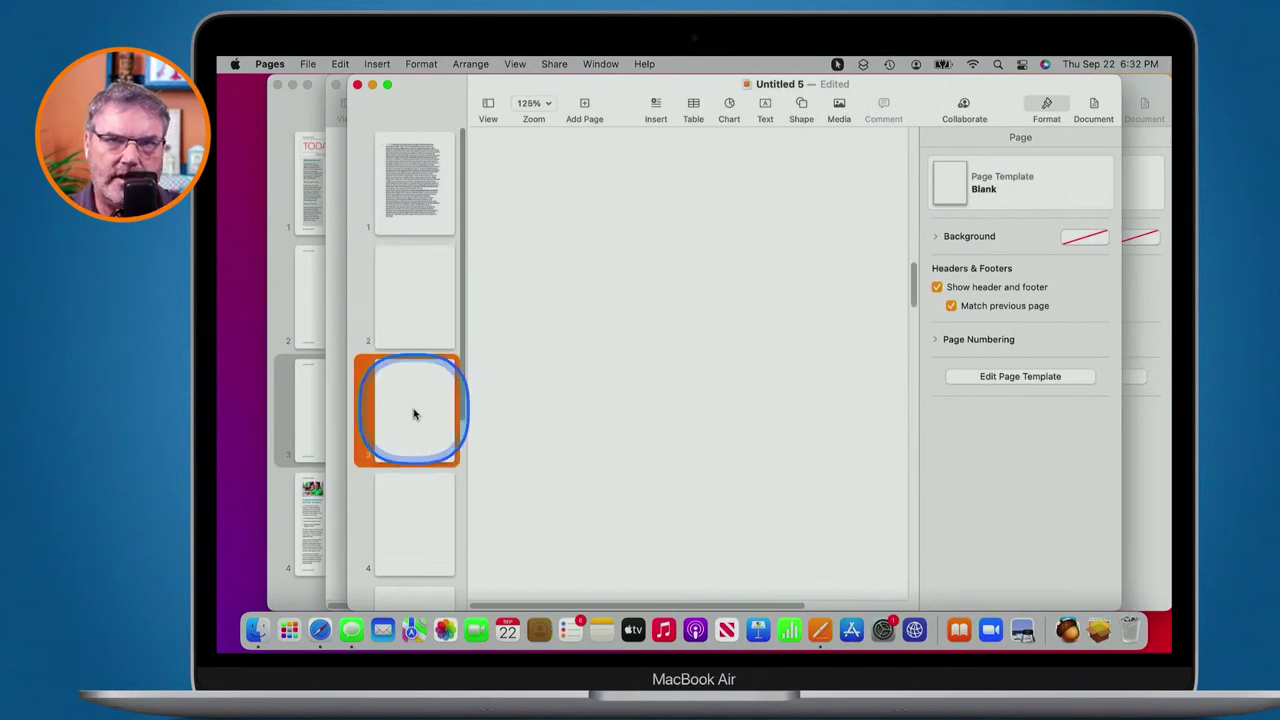
left_click(395, 518)
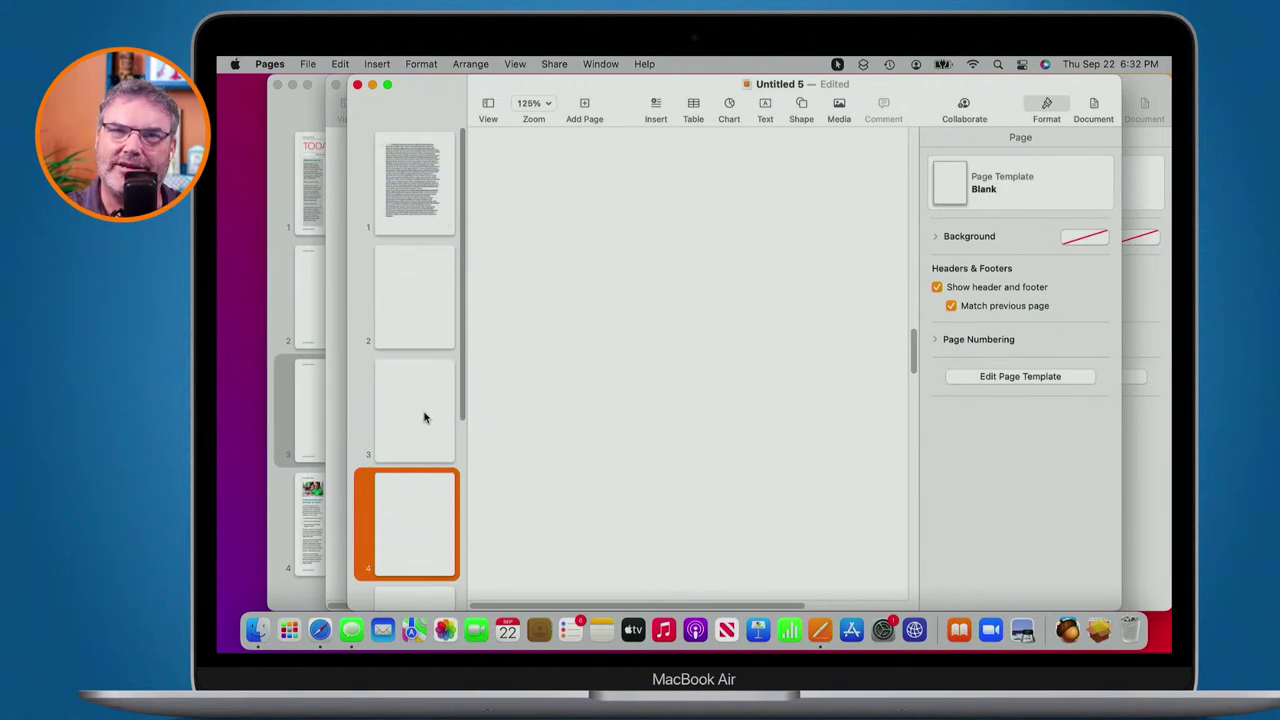
left_click(308, 64)
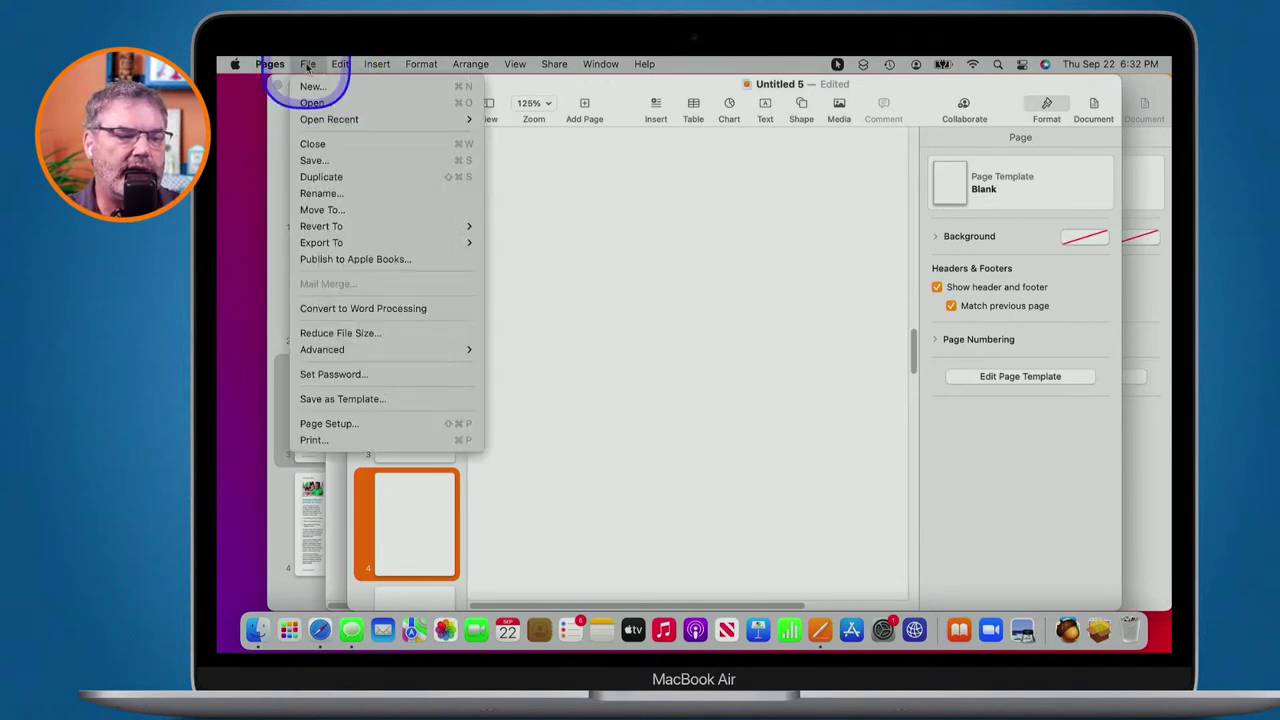
left_click(333, 309)
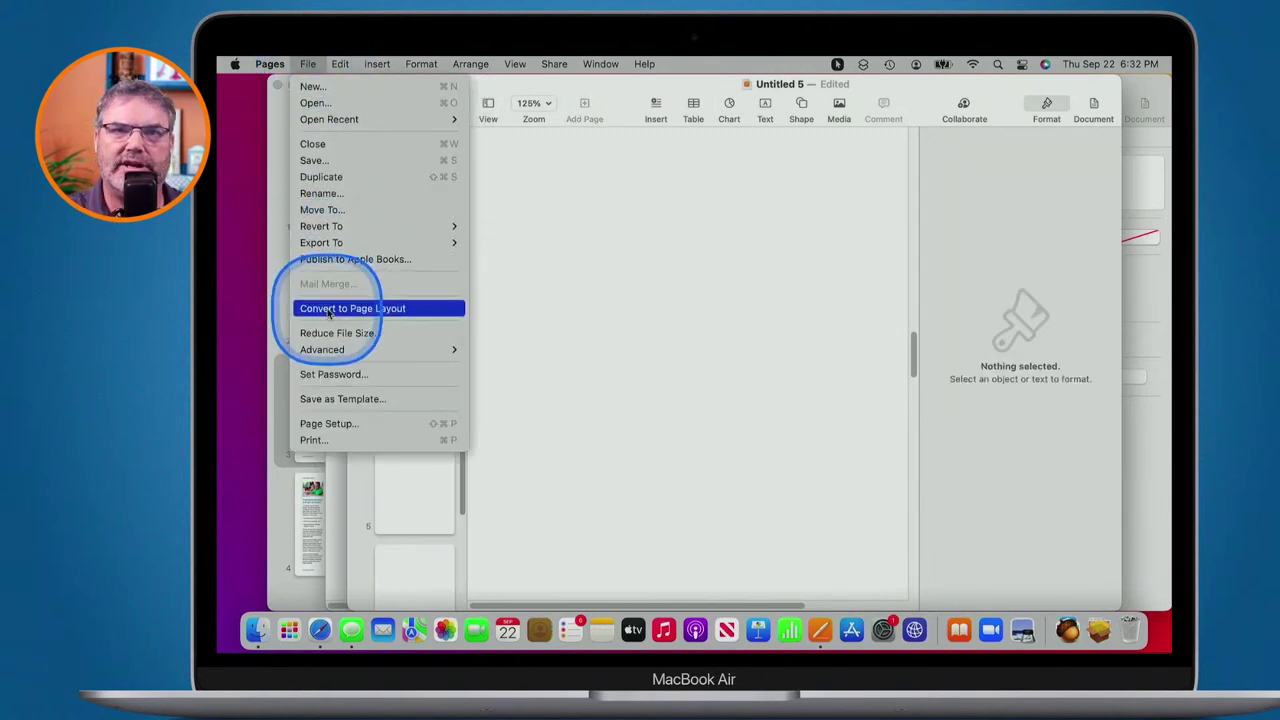
key("Right")
key("Right")
key("Right")
key("Right")
key("Right")
key("Right")
key("Right")
key("Right")
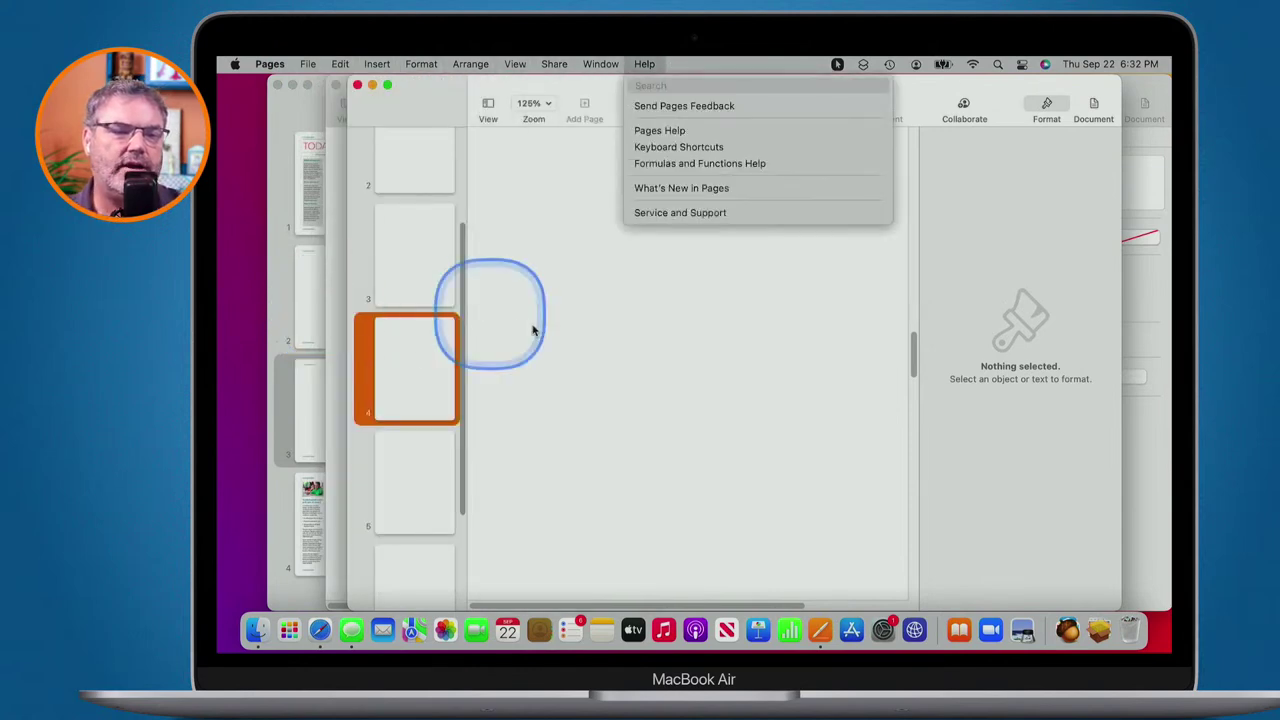
left_click(620, 358)
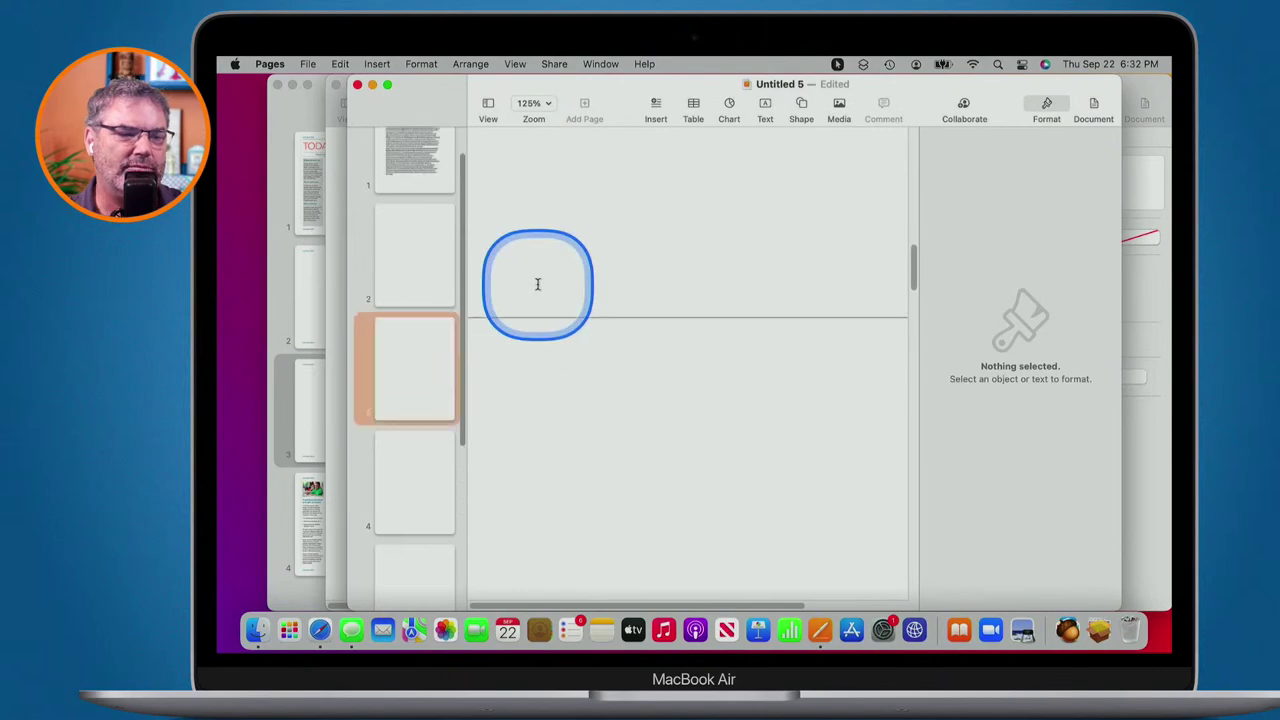
Delete the text box on the first page and paste the copied text straight into the document body.
left_click(413, 186)
left_click(638, 240)
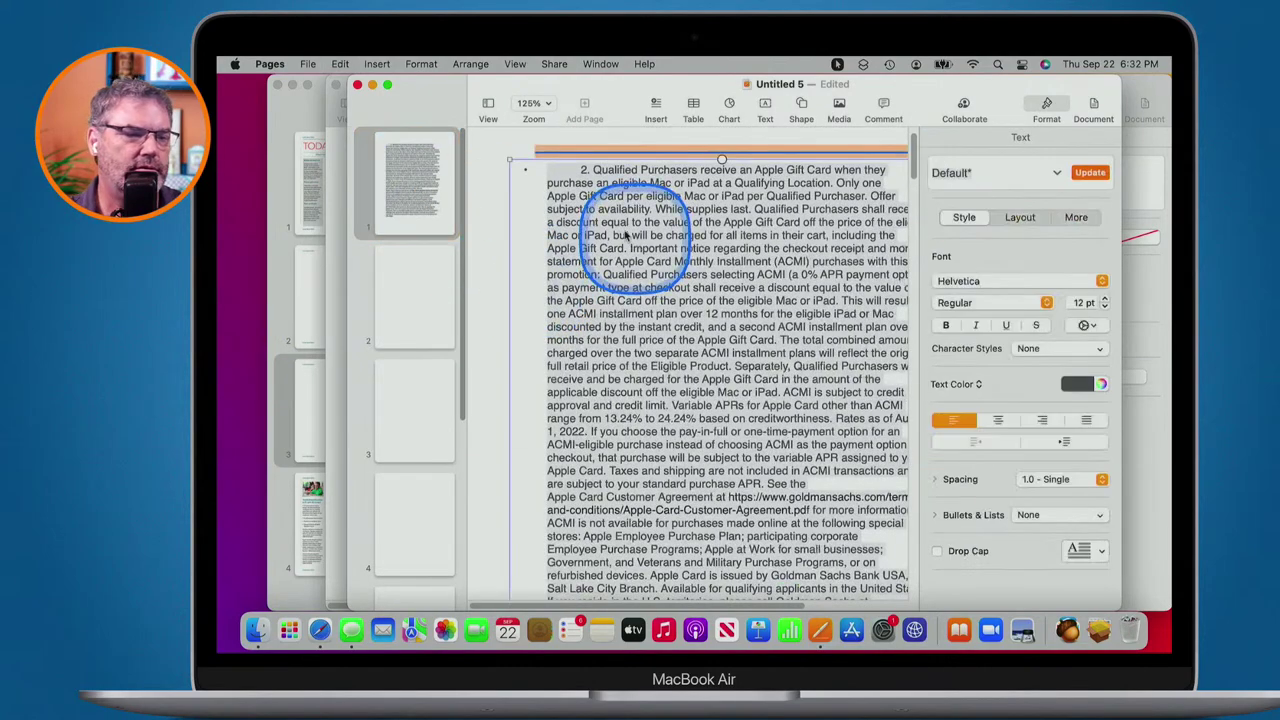
key("BackSpace")
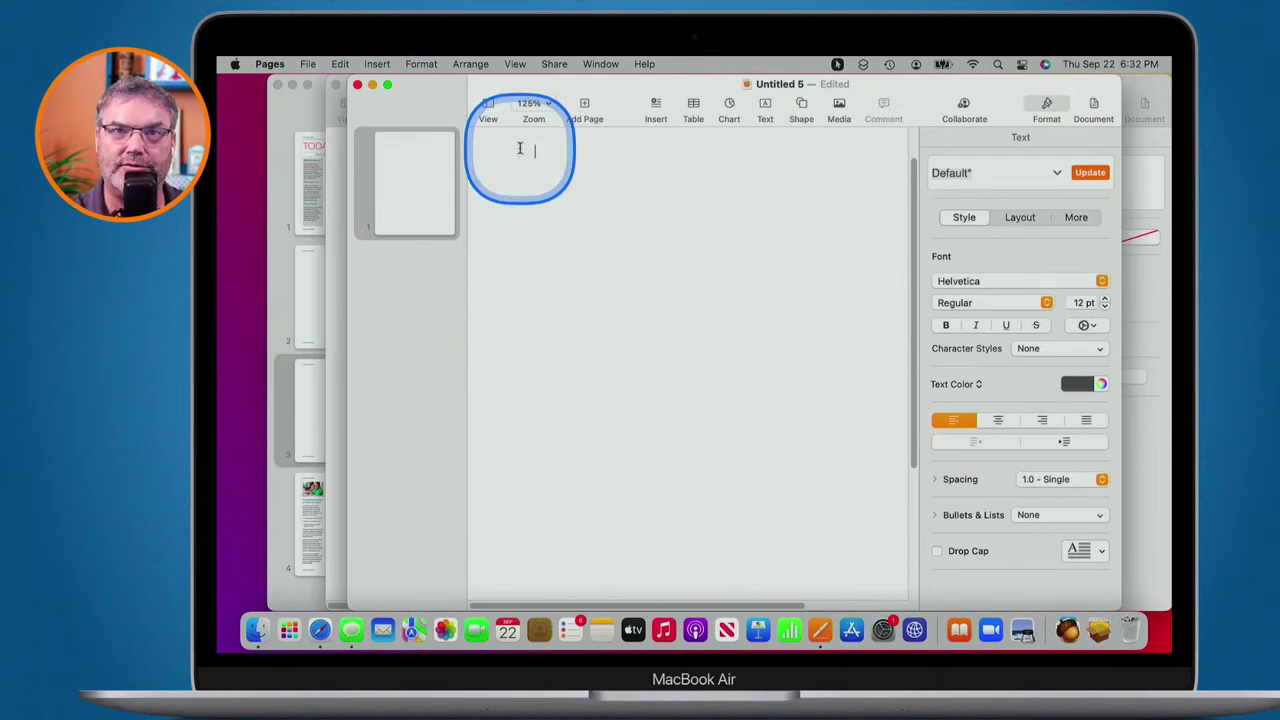
key("super+v")
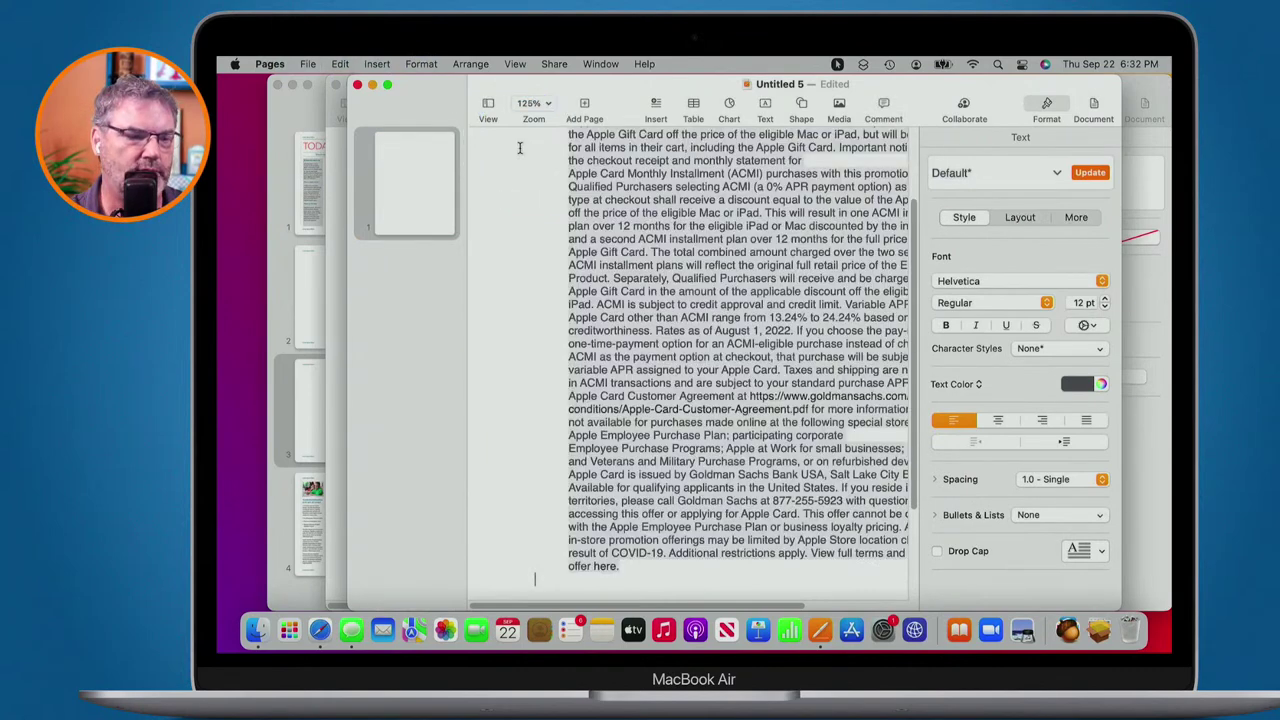
scroll(564, 255, "up", 1)
scroll(564, 256, "down", 5)
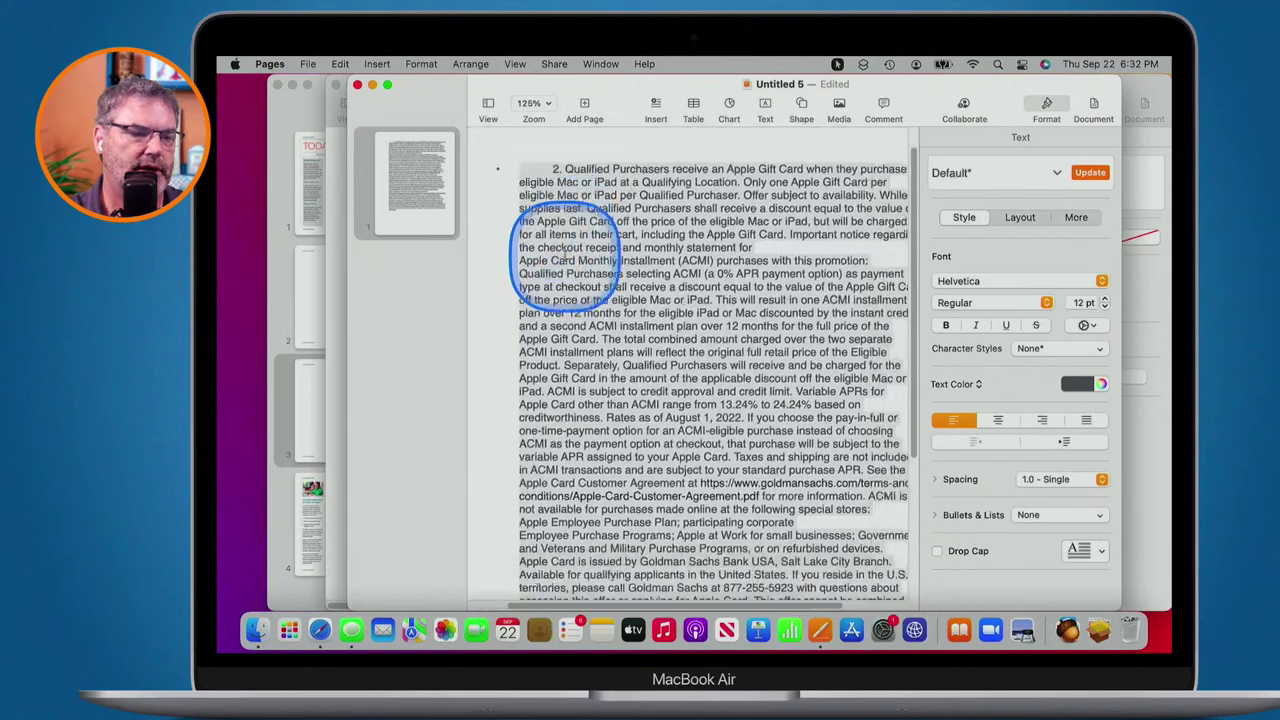
Place the insertion point after the last line of the pasted body text and start a new line.
left_click(305, 64)
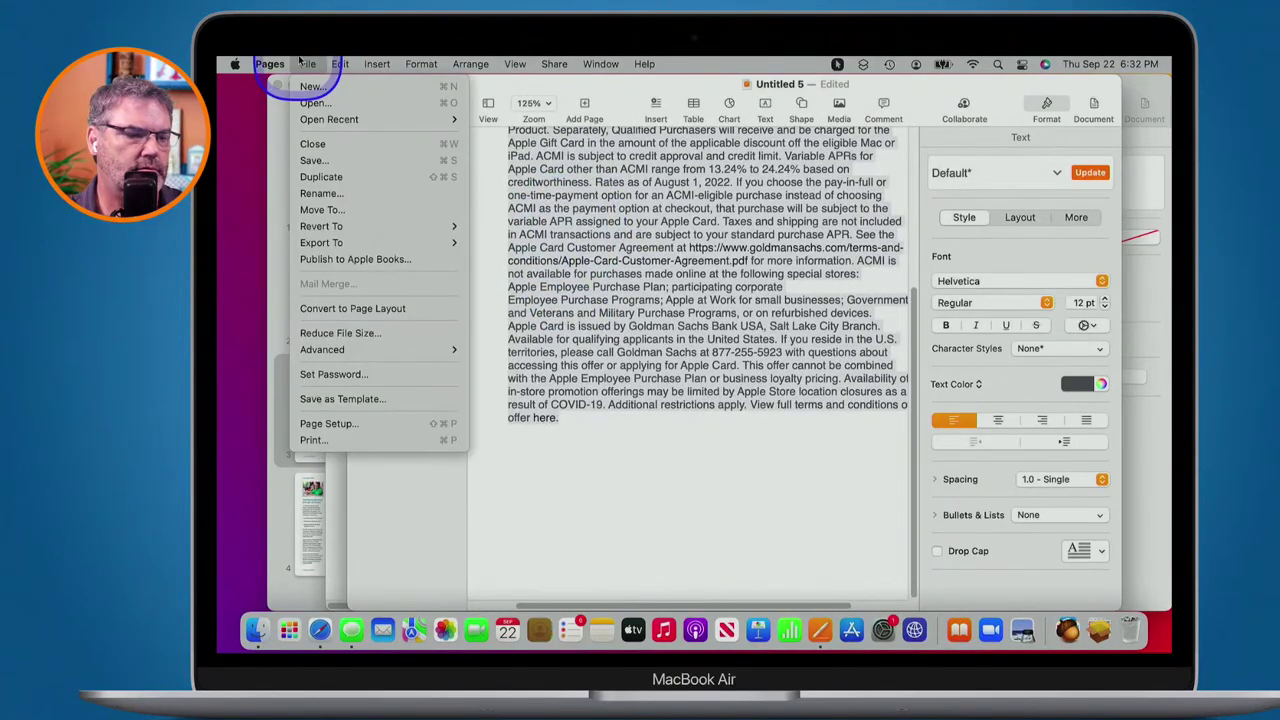
left_click(298, 62)
left_click(588, 421)
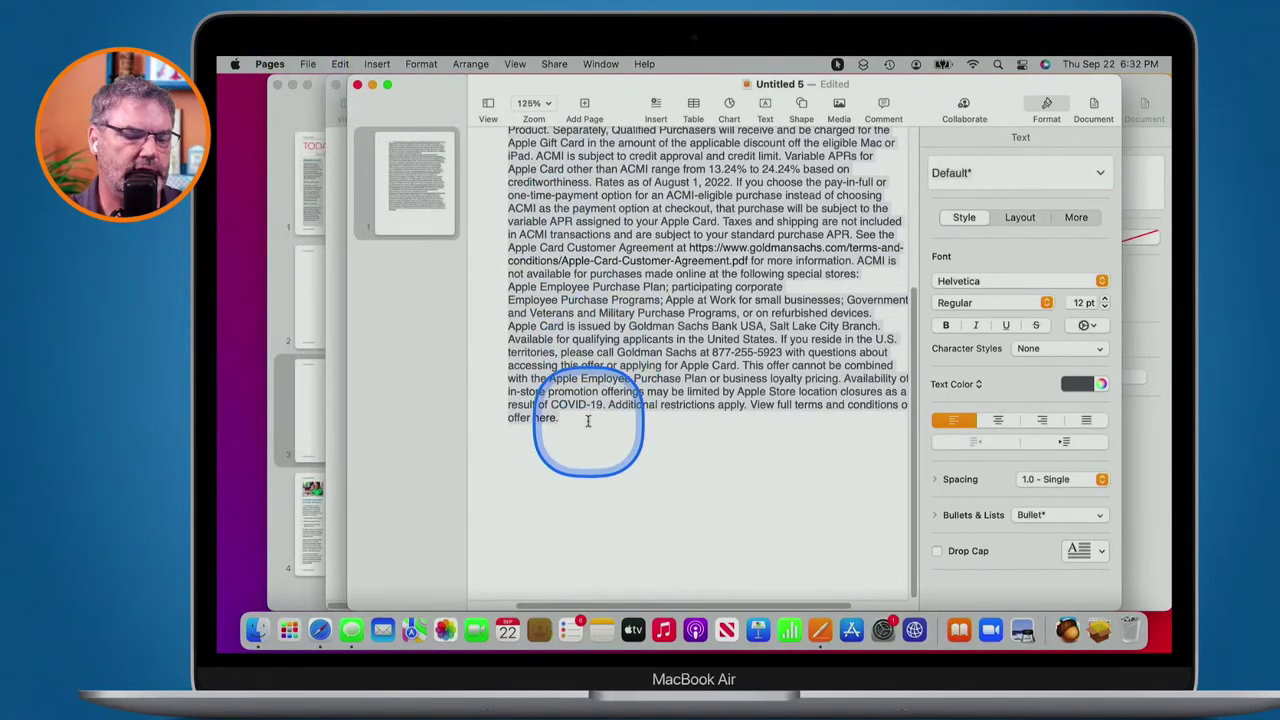
key("Return")
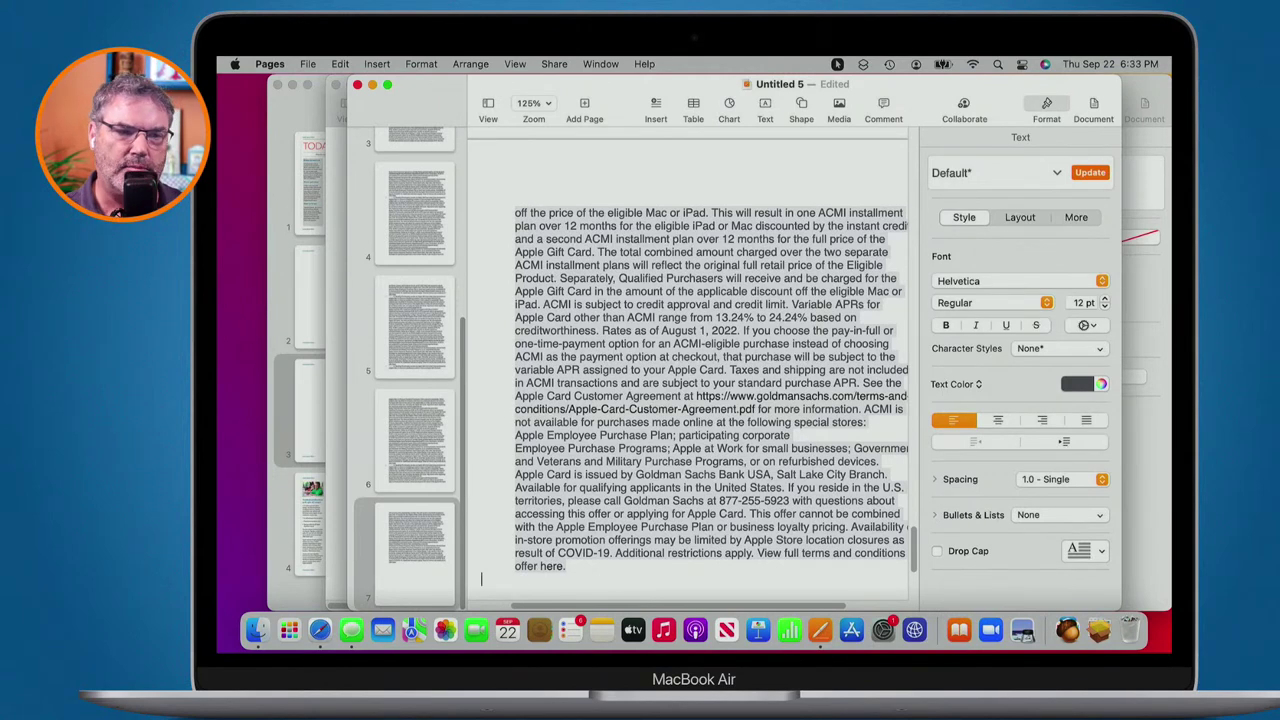
Create a new document from the Blank template and convert it to a page layout document.
key("super+n")
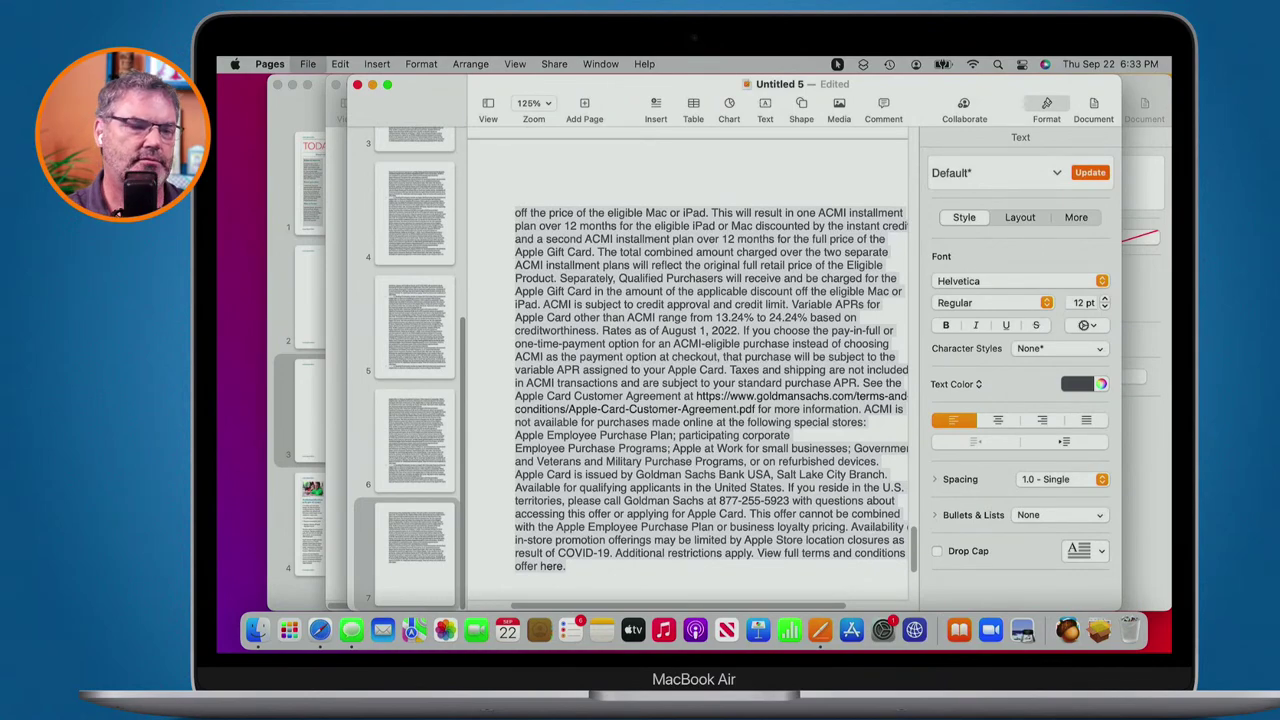
left_click(520, 280)
double_click(538, 247)
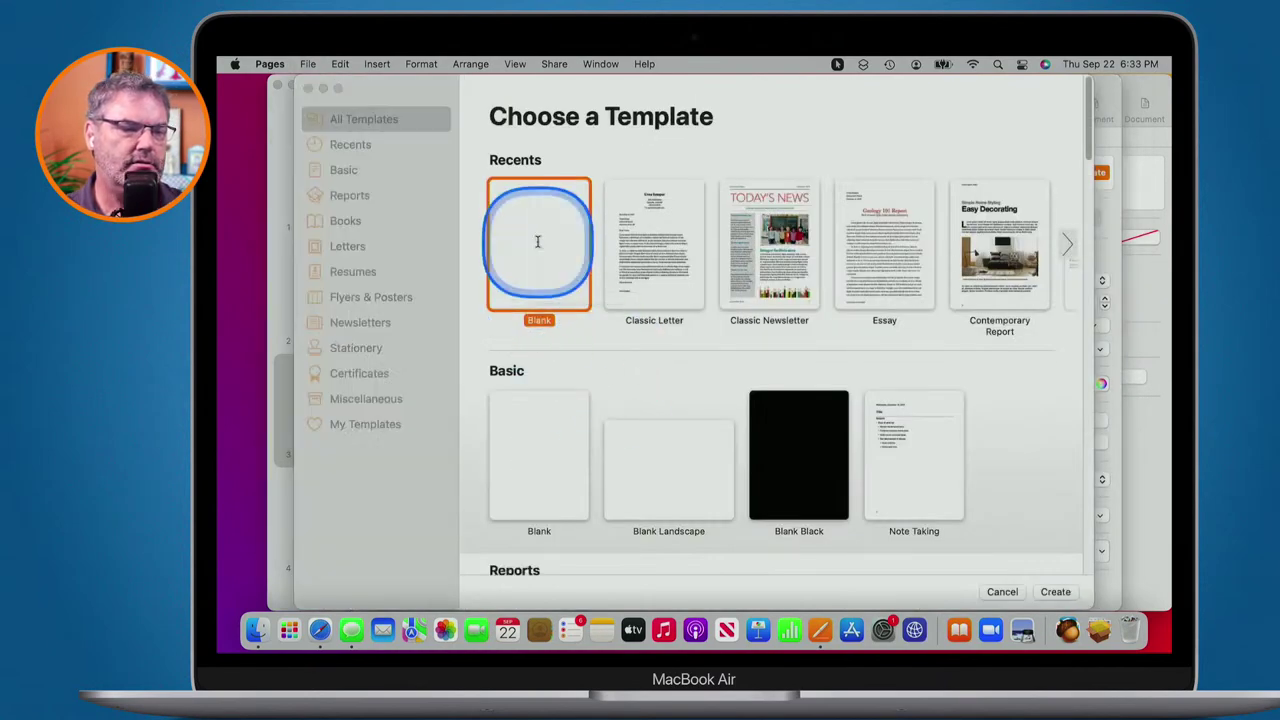
left_click(307, 65)
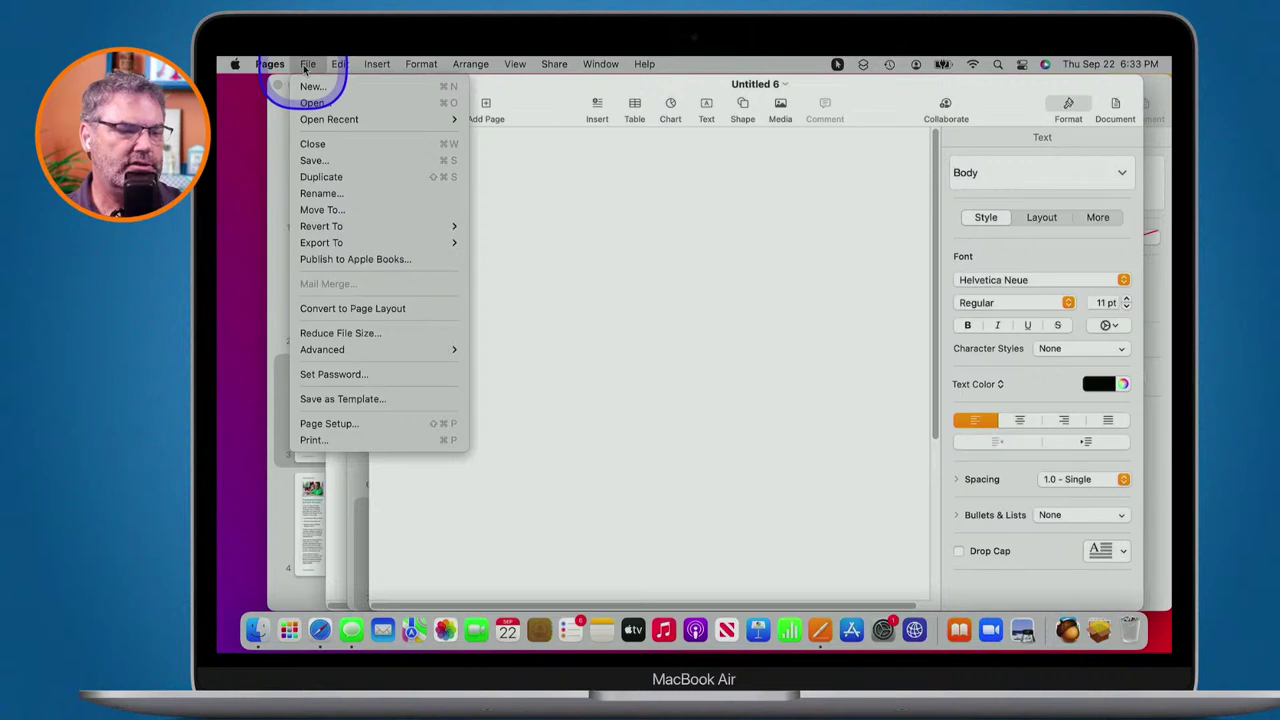
left_click(369, 310)
left_click(797, 410)
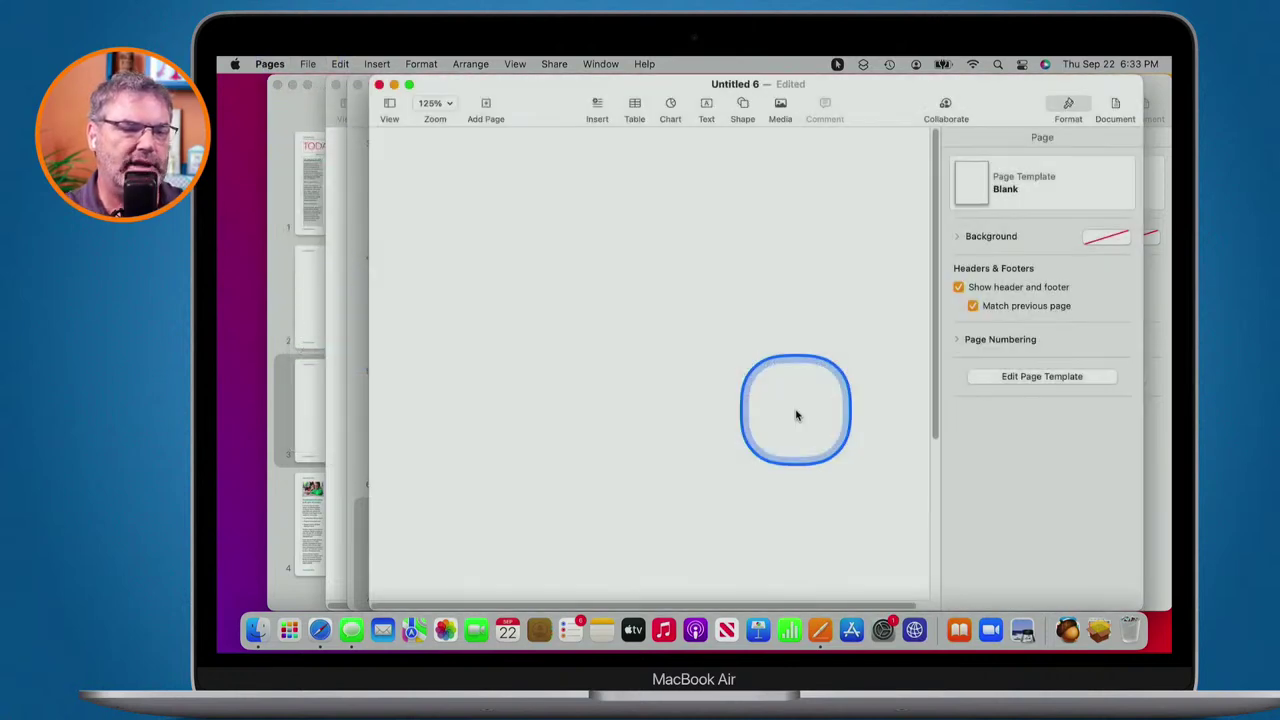
Add a basic square shape, move it toward the page's upper-left corner and stretch it into a larger upright rectangle.
left_click(742, 108)
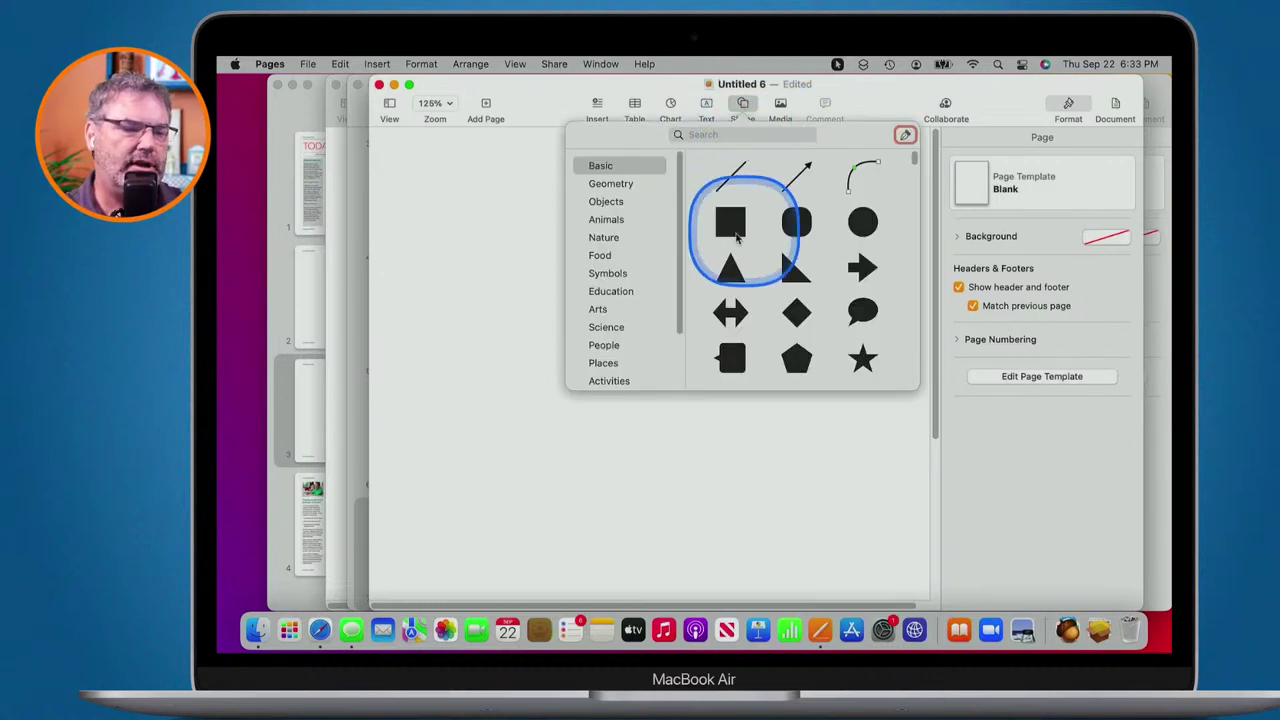
left_click(725, 229)
left_click_drag(660, 337, 494, 193)
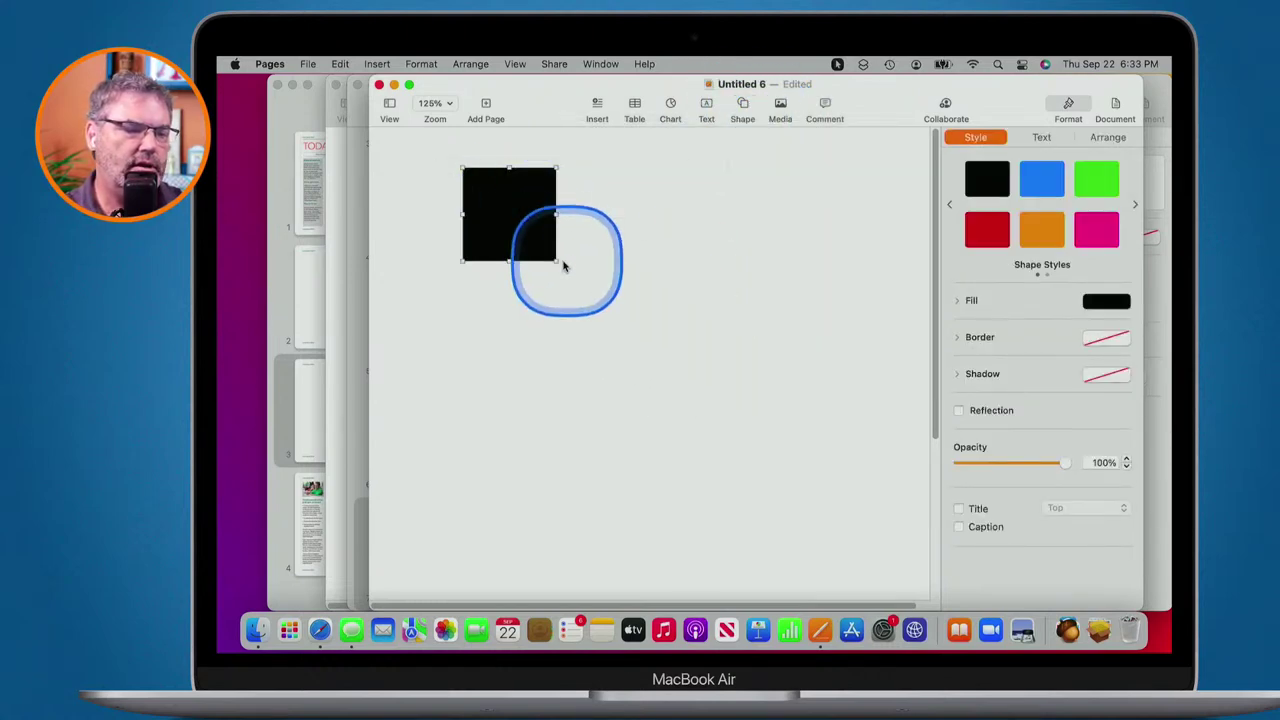
left_click_drag(553, 260, 637, 366)
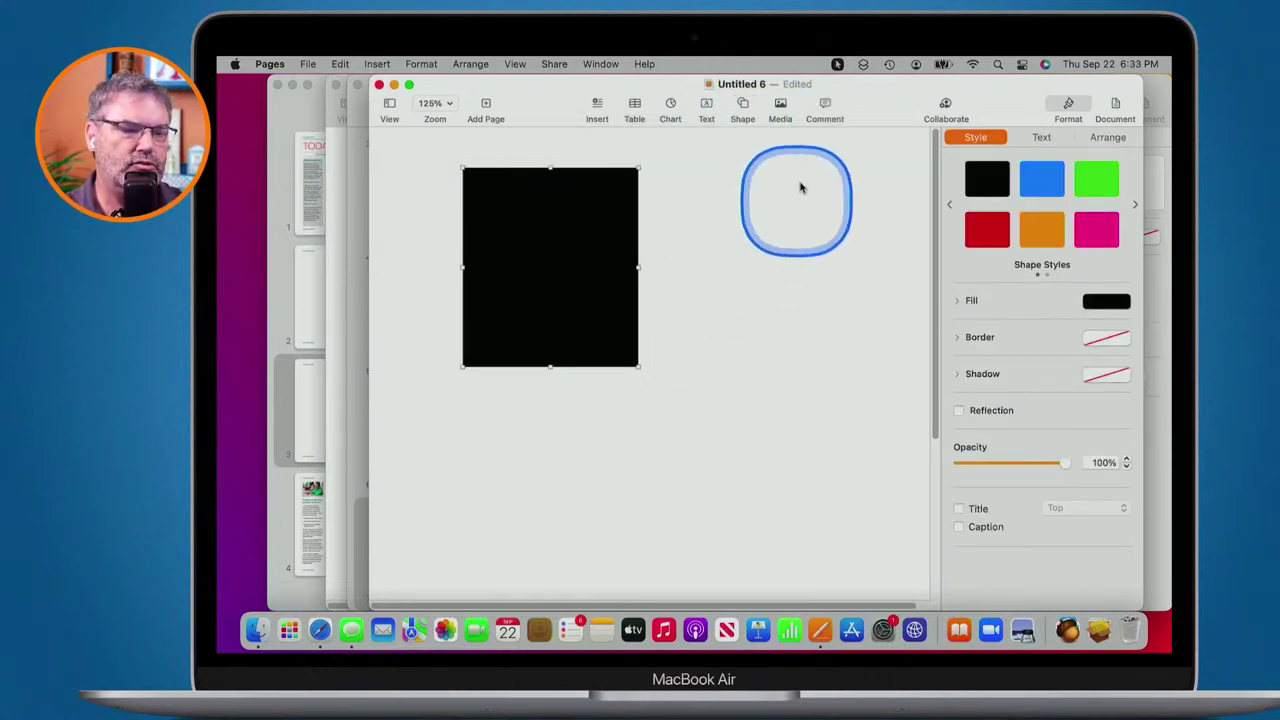
Insert two copies of the Ferris wheel photo from the photo library and close the media browser.
left_click(780, 106)
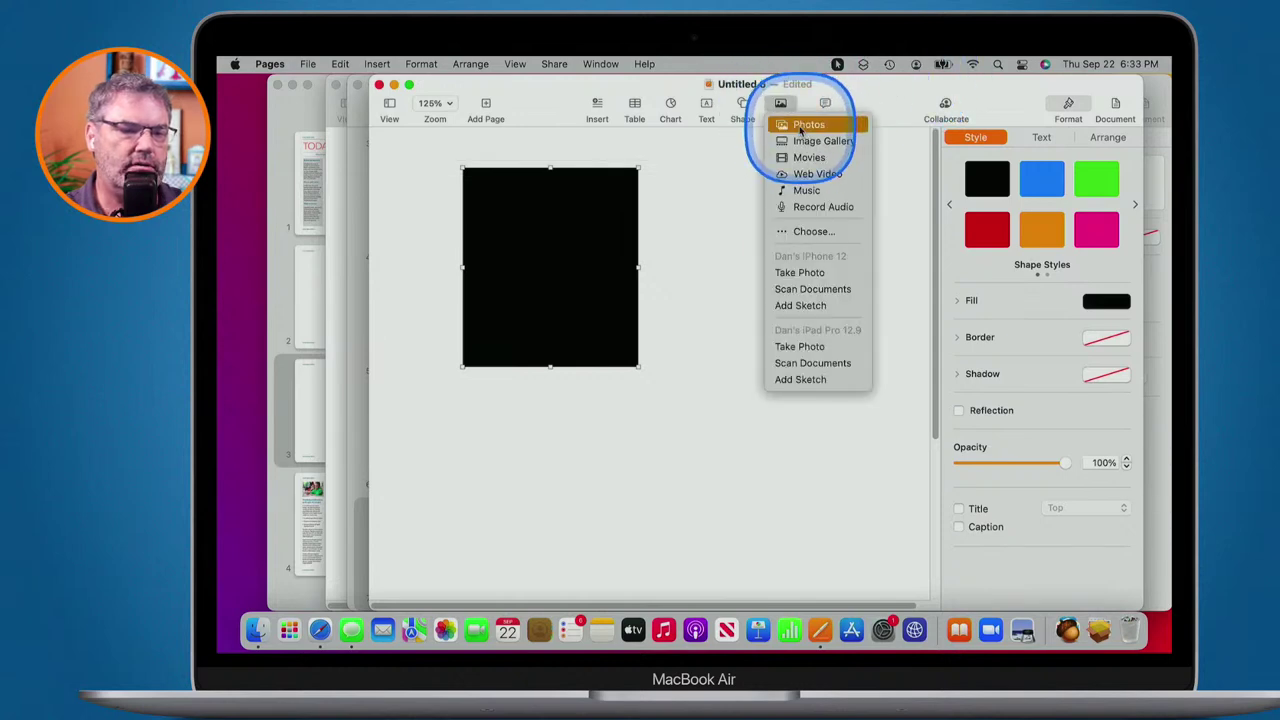
left_click(800, 125)
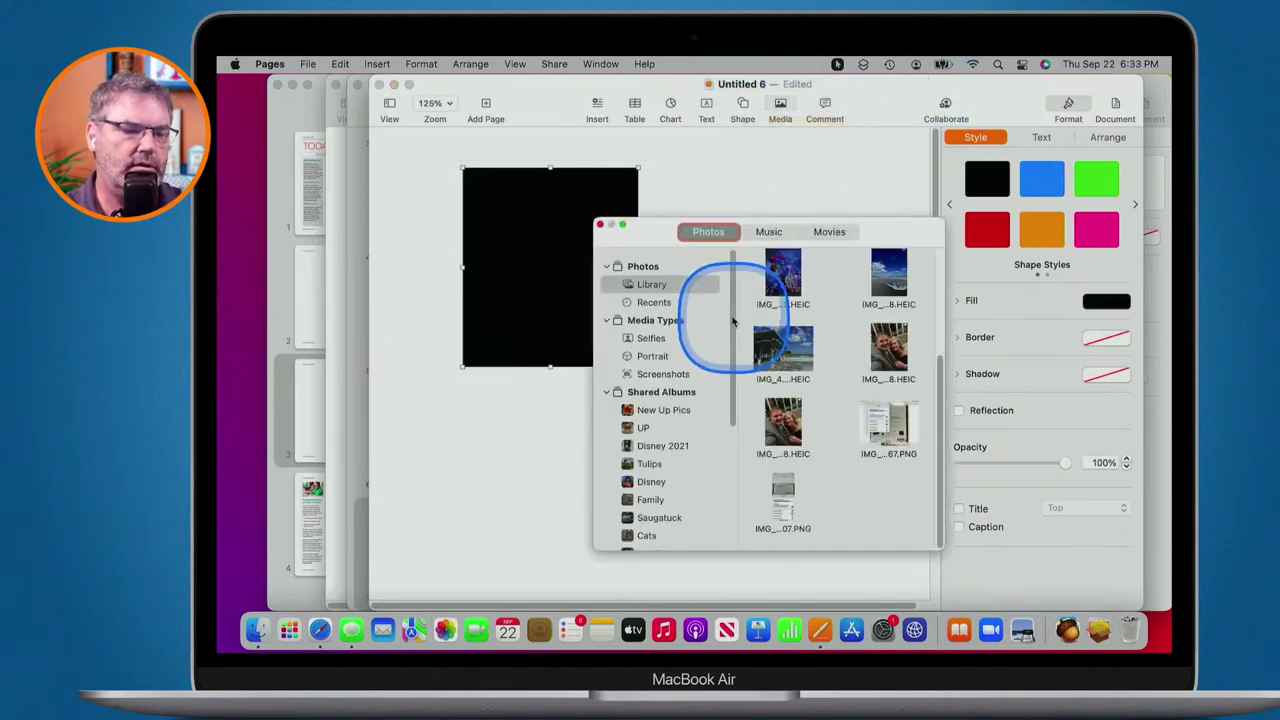
double_click(785, 276)
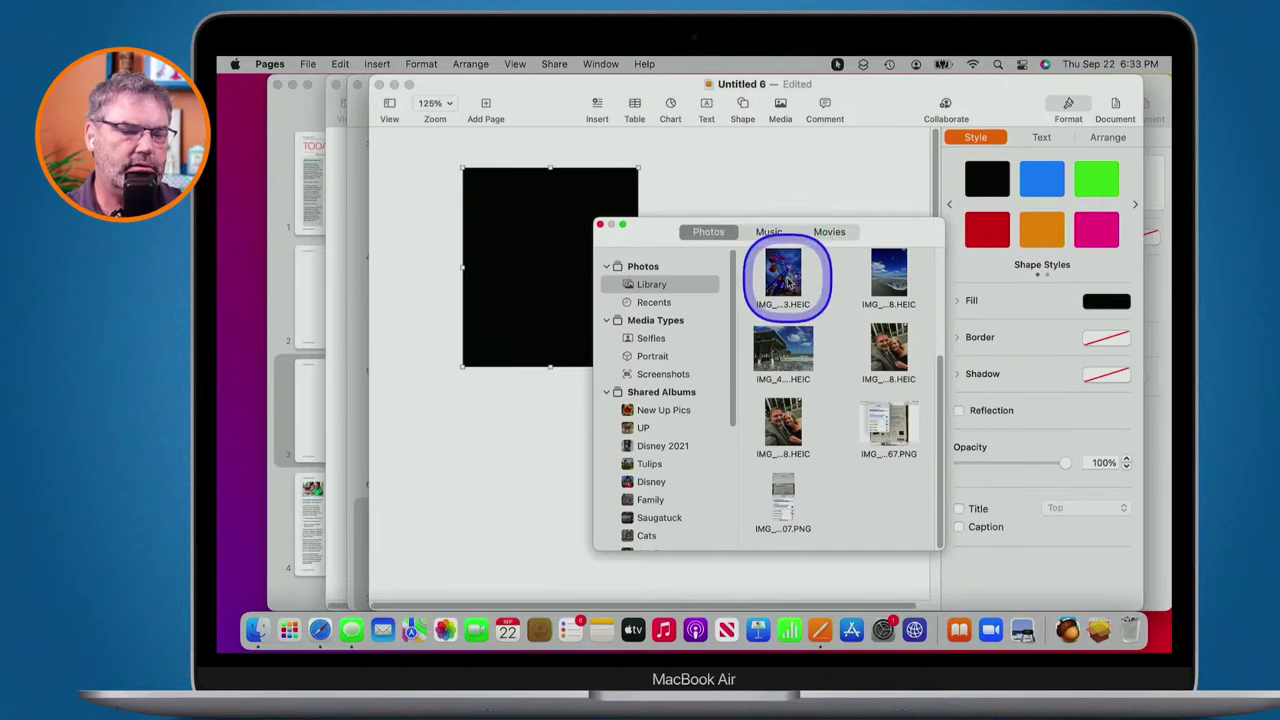
left_click(600, 224)
Shrink both Ferris wheel photos, placing one below the black rectangle and the other to its lower right.
left_click_drag(494, 148, 655, 362)
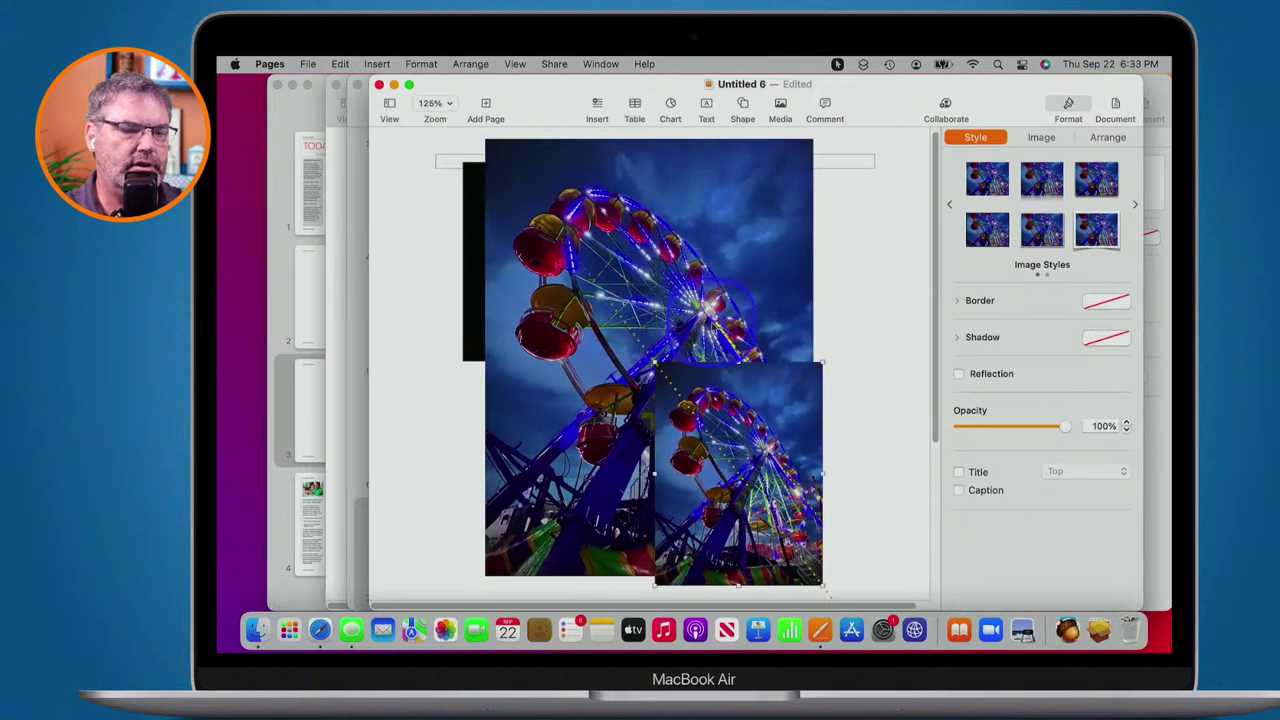
left_click(812, 140)
left_click_drag(812, 140, 526, 421)
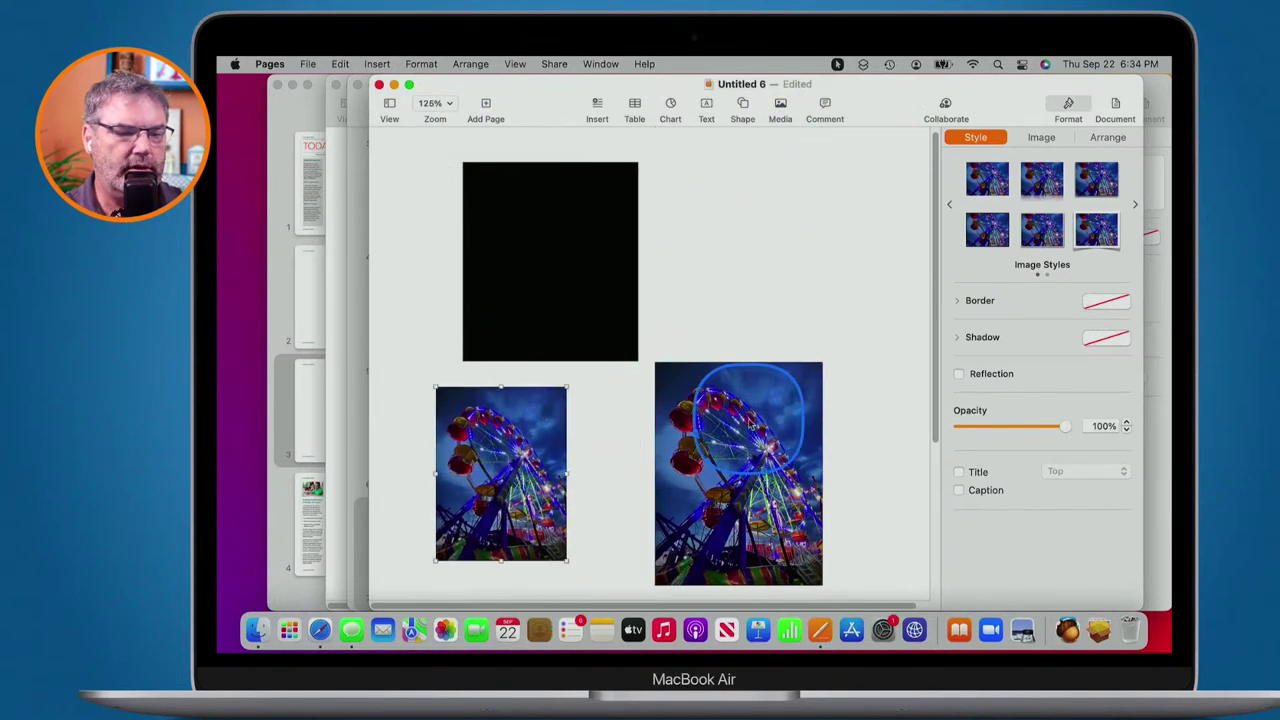
left_click_drag(746, 400, 806, 366)
Add a text box to the right of the black rectangle and resize it to match the rectangle's height.
left_click(706, 110)
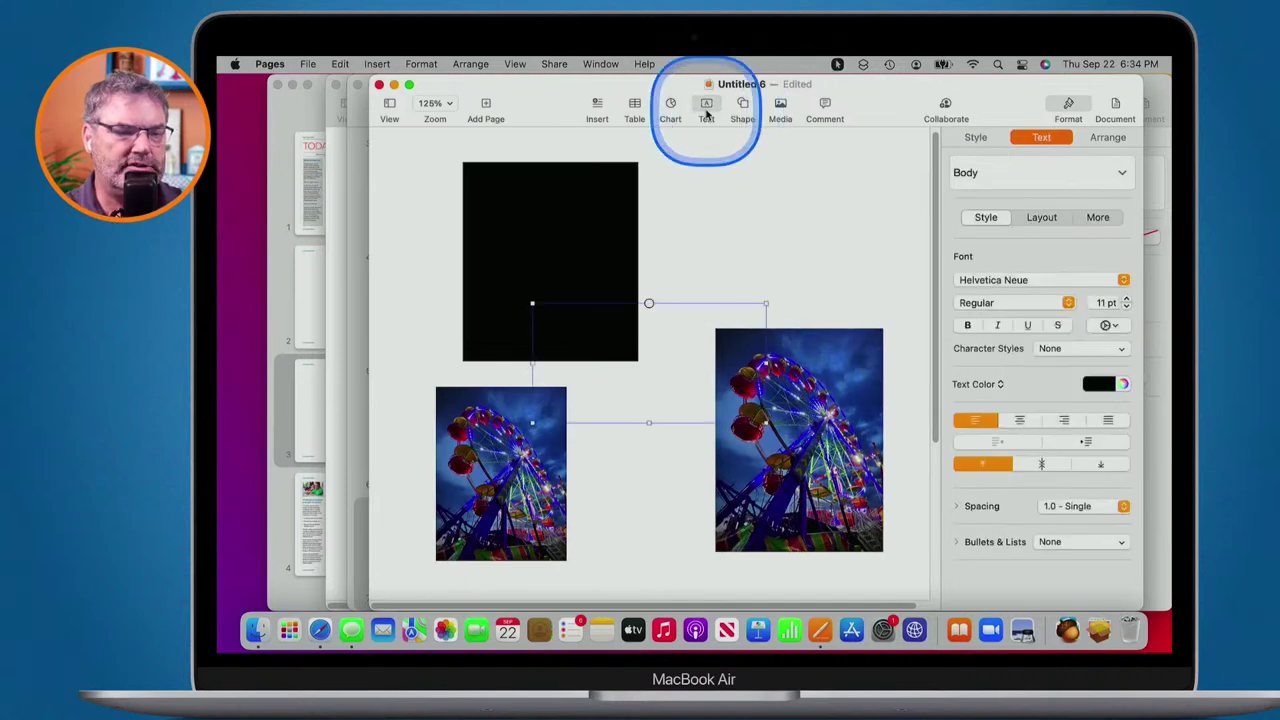
left_click_drag(686, 317, 800, 171)
left_click_drag(882, 281, 866, 359)
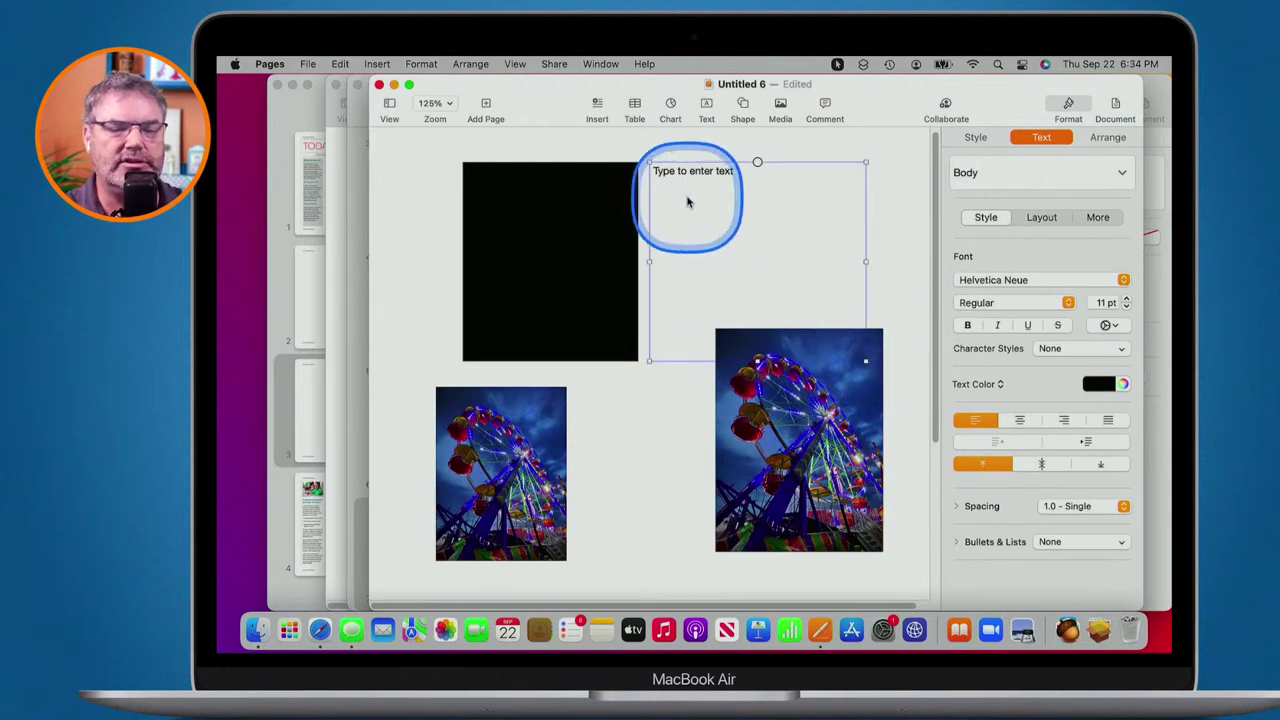
Move the larger Ferris wheel photo below the text box, beside the smaller photo, and enlarge it slightly.
left_click(718, 405)
left_click_drag(791, 427, 714, 478)
mouse_move(806, 490)
left_mouse_down()
mouse_move(878, 480)
mouse_move(824, 487)
left_mouse_up()
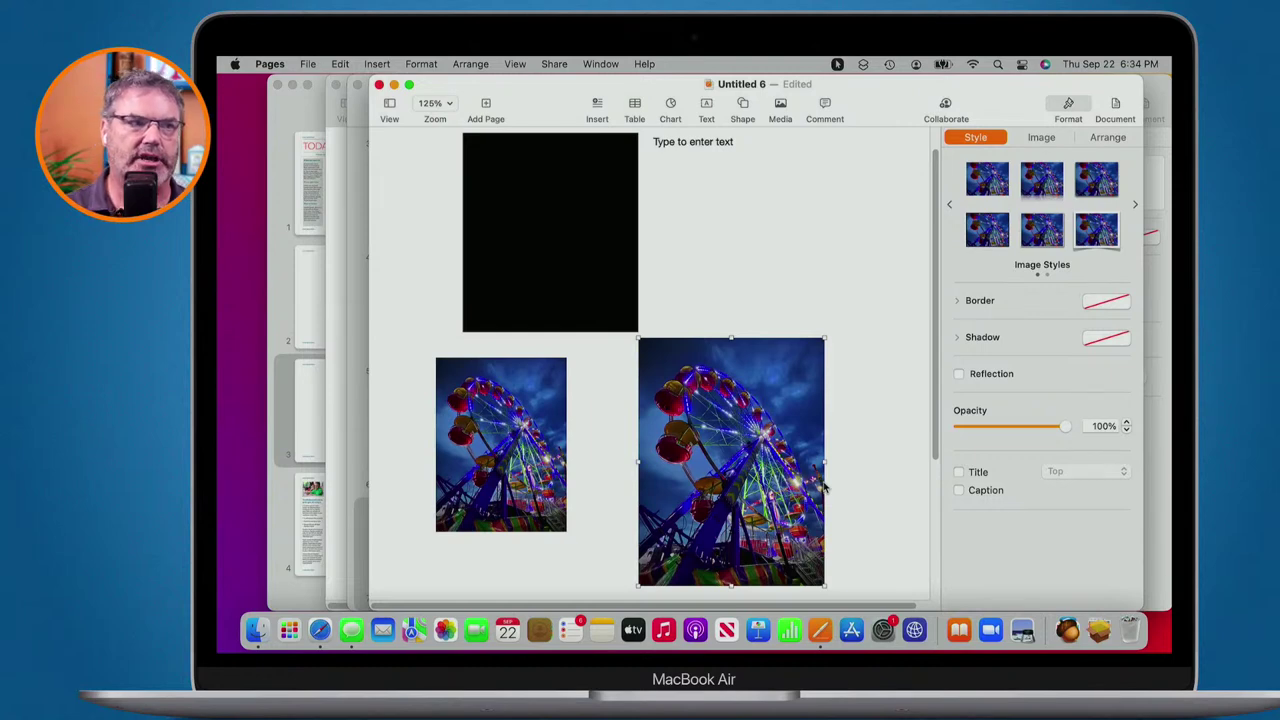
Close Untitled 6, Untitled 5, Untitled 4 and Untitled 3, deleting each document instead of saving it.
key("super+w")
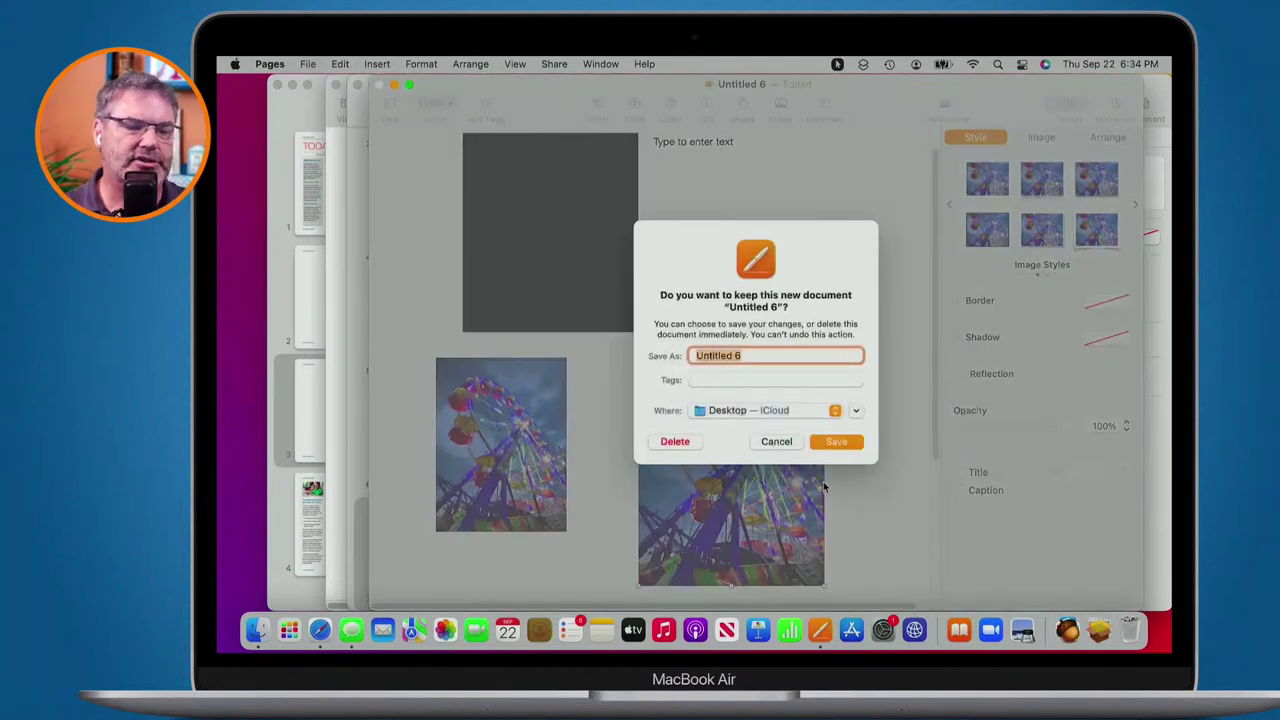
left_click(675, 441)
key("super+w")
left_click(658, 440)
key("super+w")
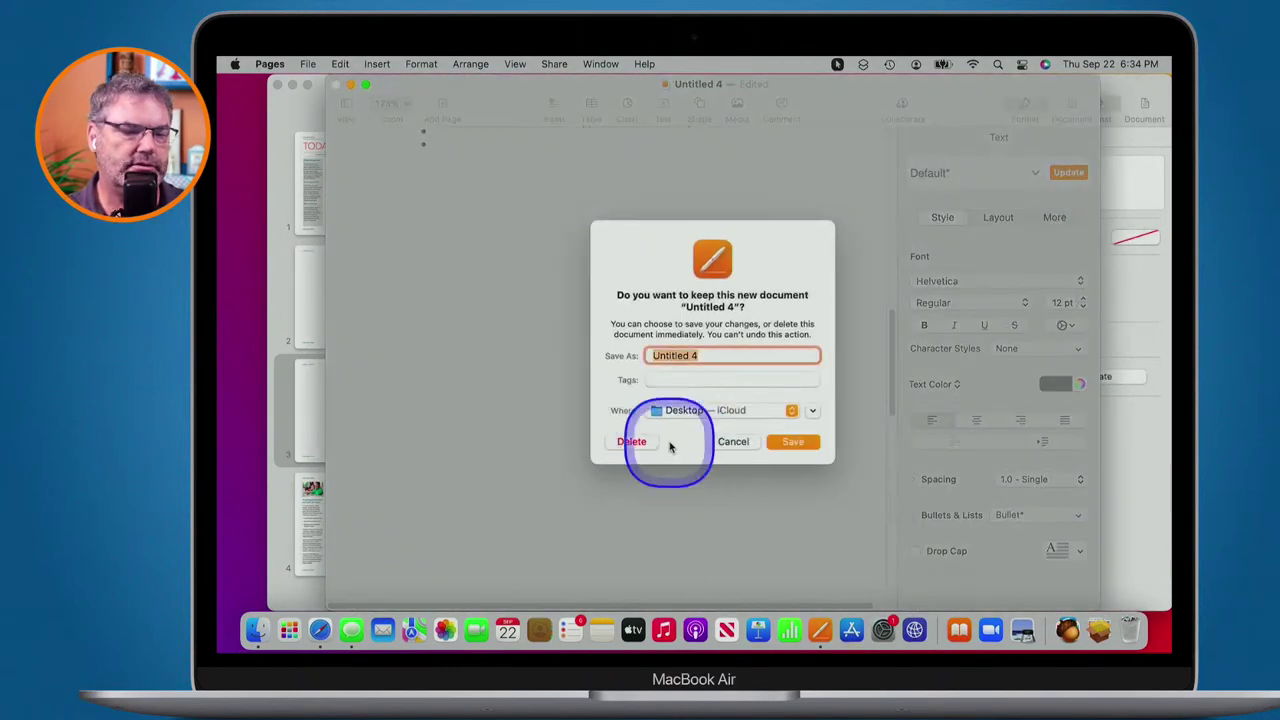
left_click(643, 440)
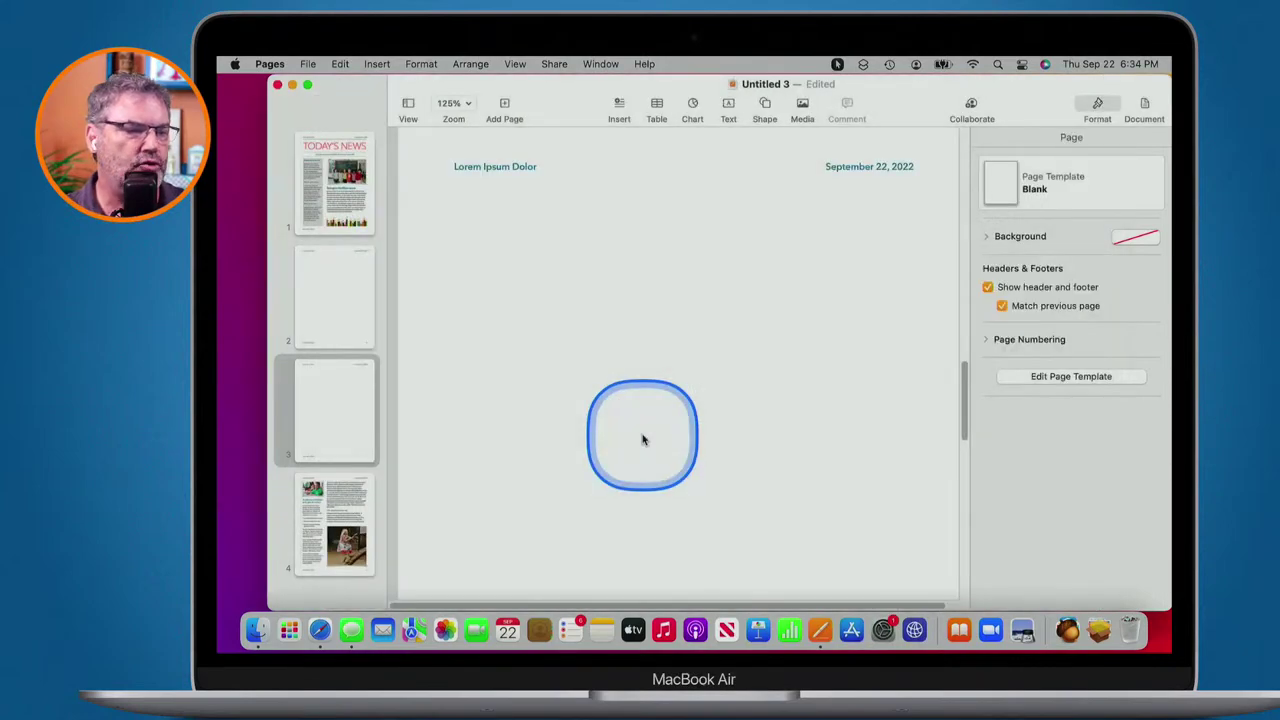
key("super+w")
left_click(630, 442)
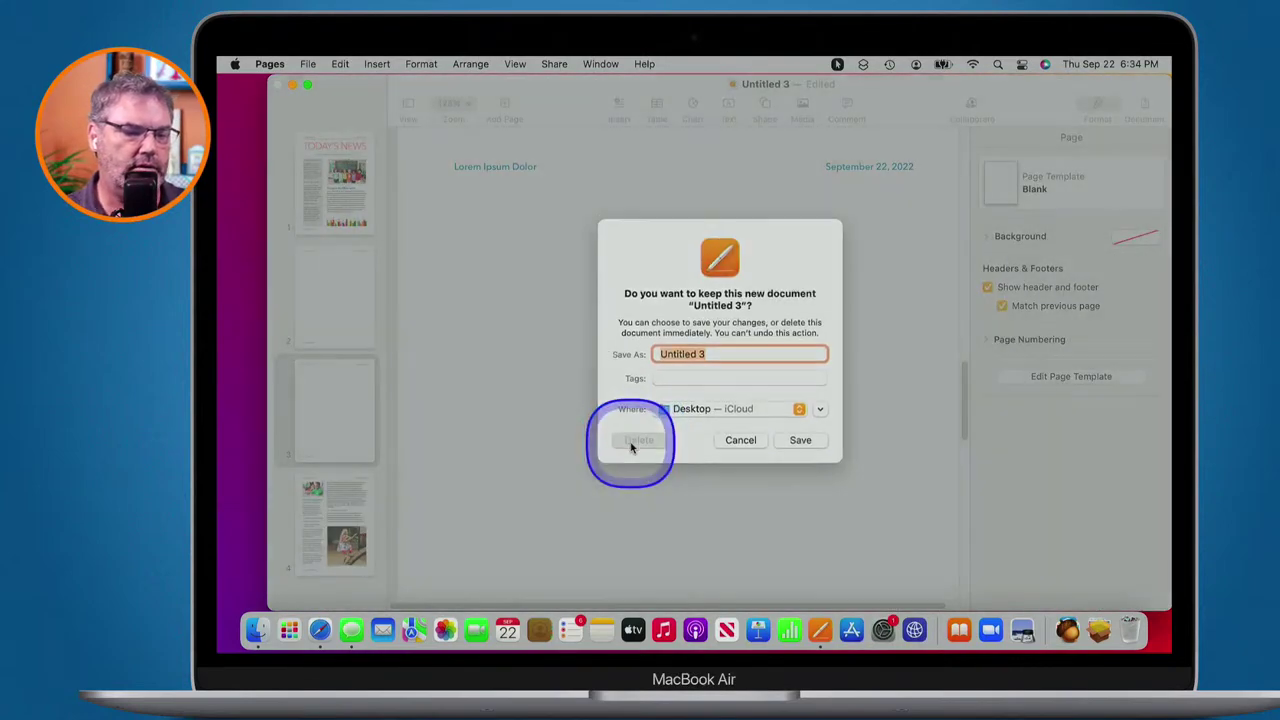
Open the template chooser for a new document and look through its Basic, Reports, Books, Letters and Resumes templates.
key("super+n")
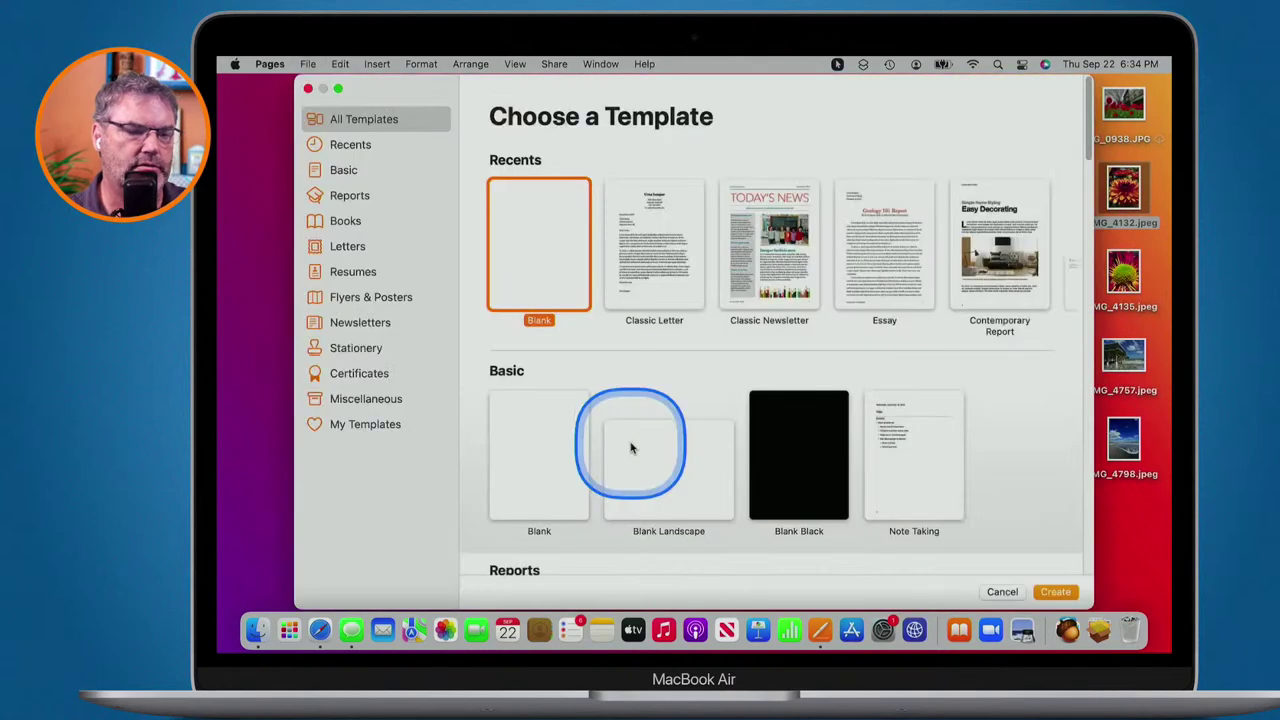
scroll(537, 451, "down", 5)
scroll(537, 459, "down", 1)
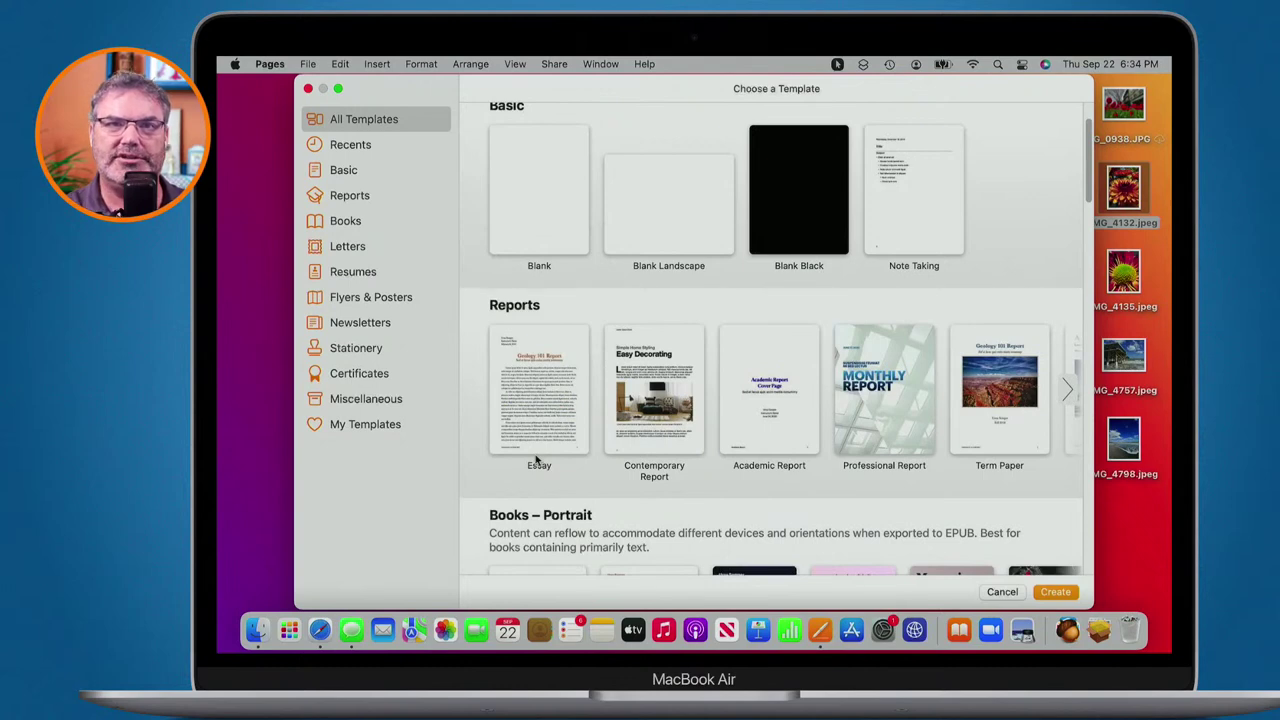
scroll(537, 460, "down", 15)
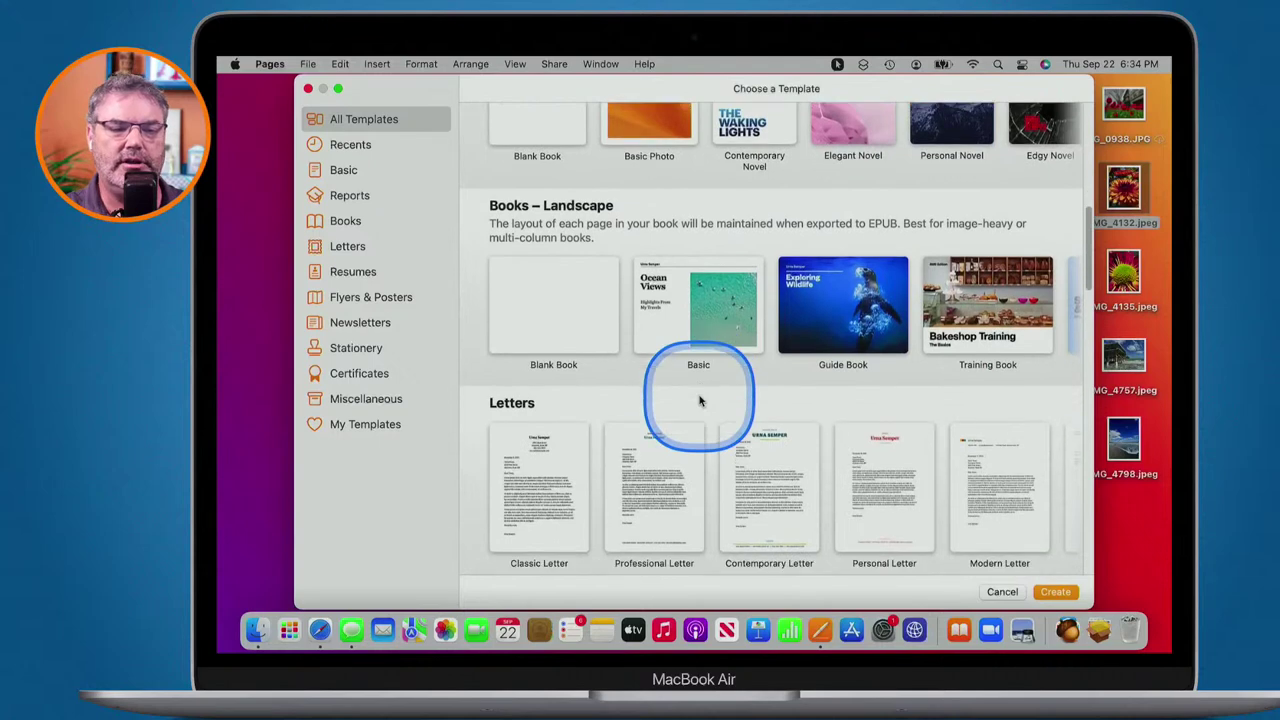
scroll(750, 335, "right", 10)
scroll(772, 330, "left", 10)
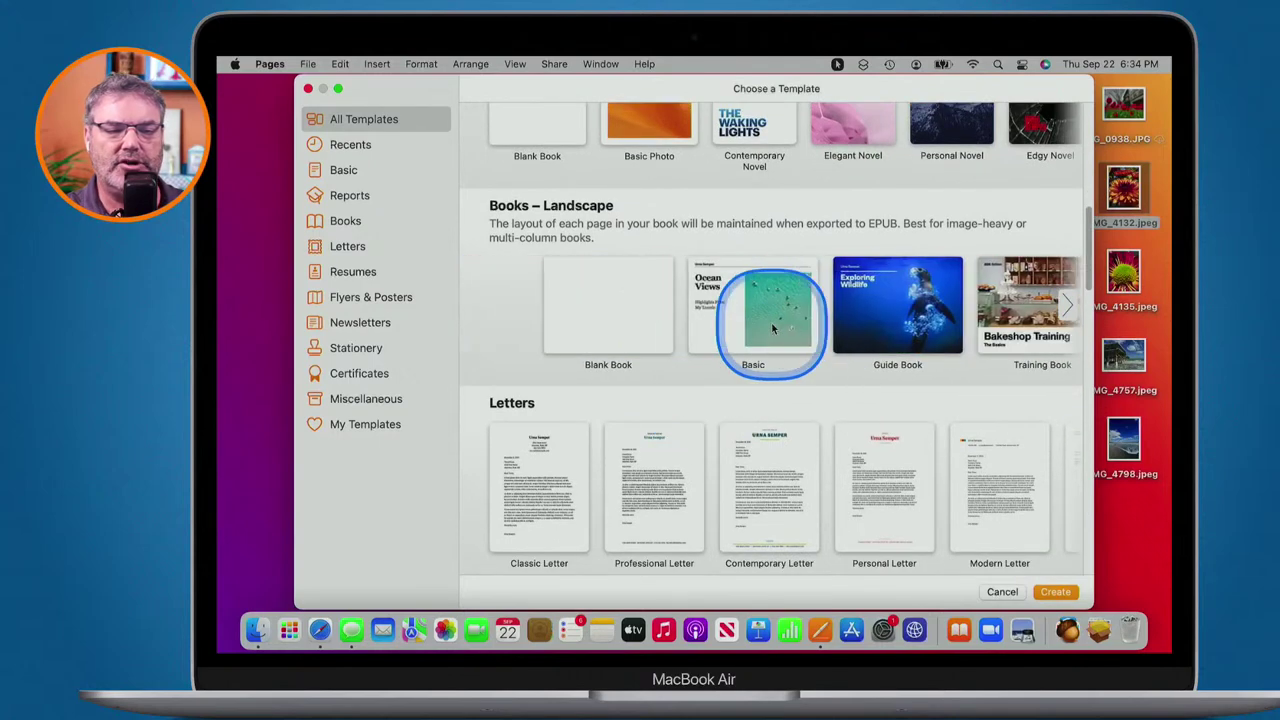
scroll(777, 323, "down", 5)
scroll(777, 323, "down", 2)
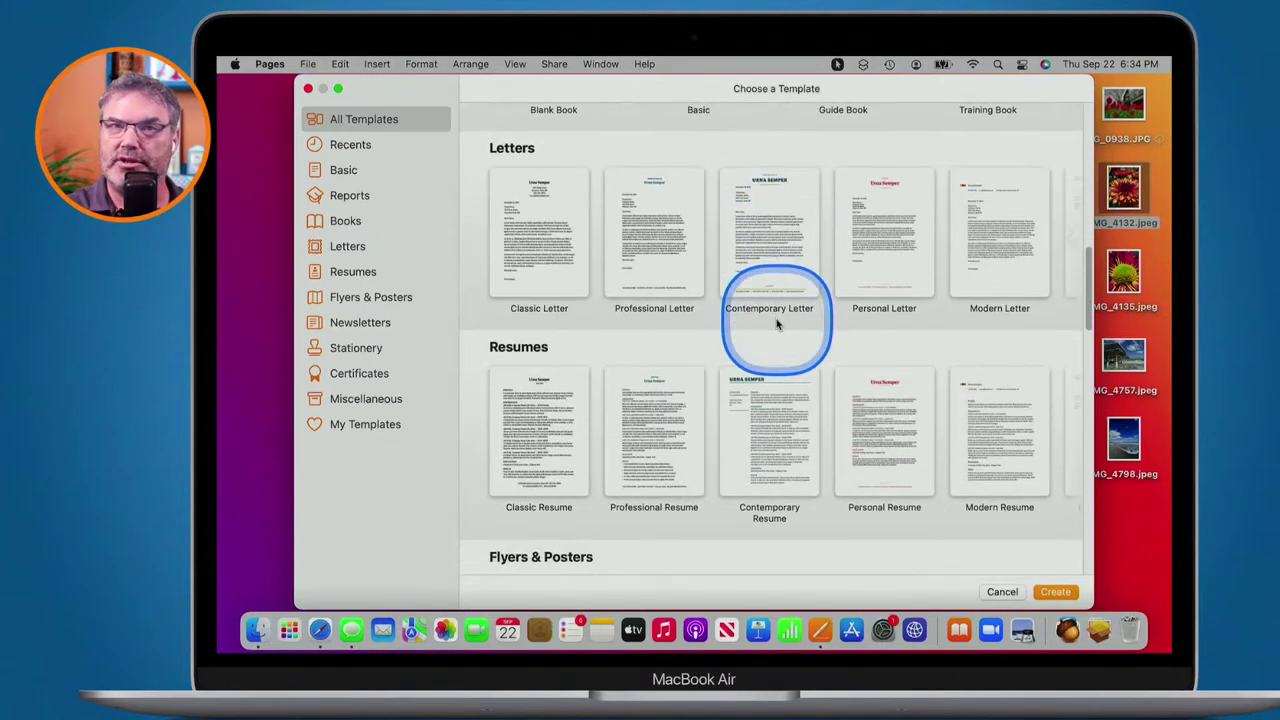
scroll(777, 324, "down", 5)
scroll(777, 323, "up", 10)
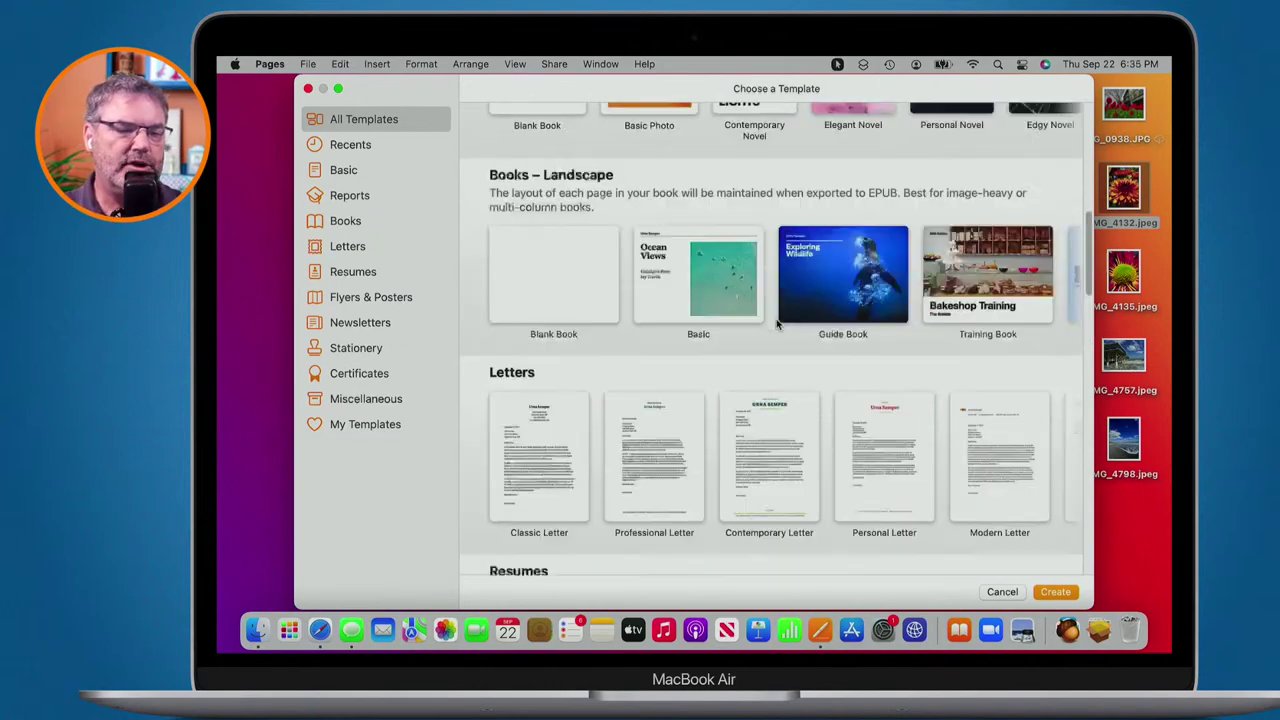
Create a blank document from the Basic templates and show the file commands that include Convert to Page Layout.
left_click(539, 487)
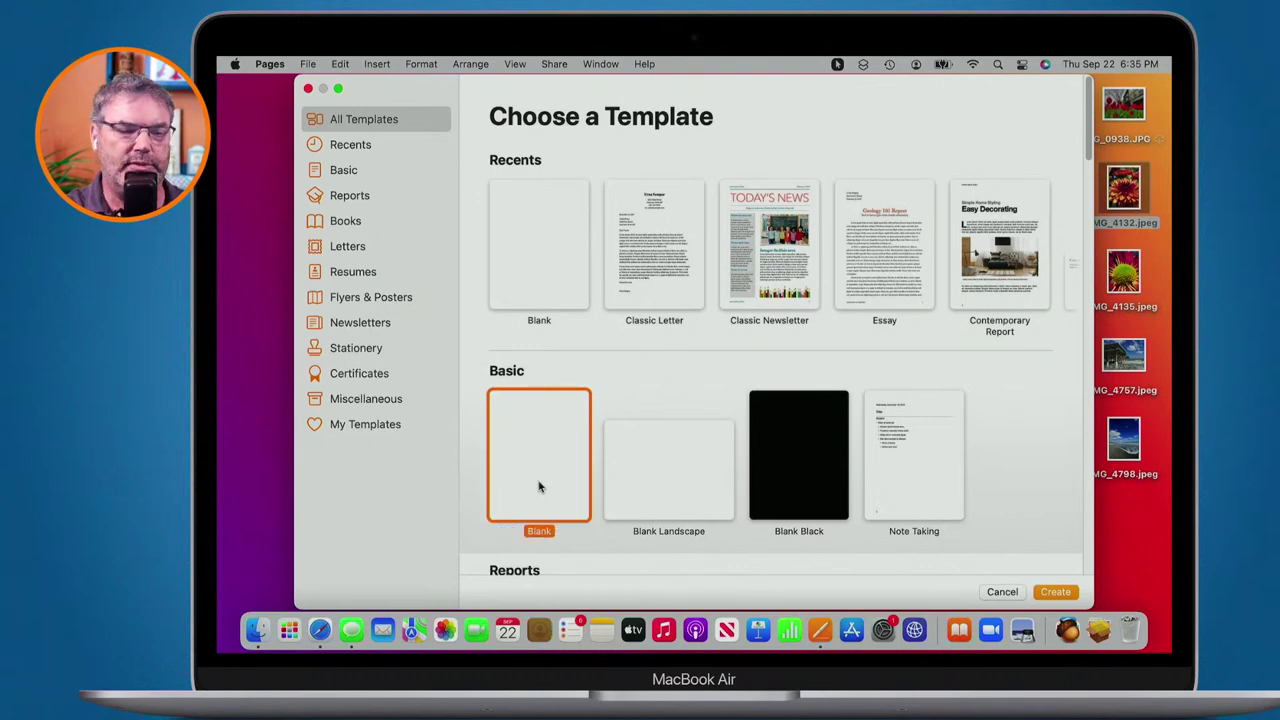
double_click(539, 487)
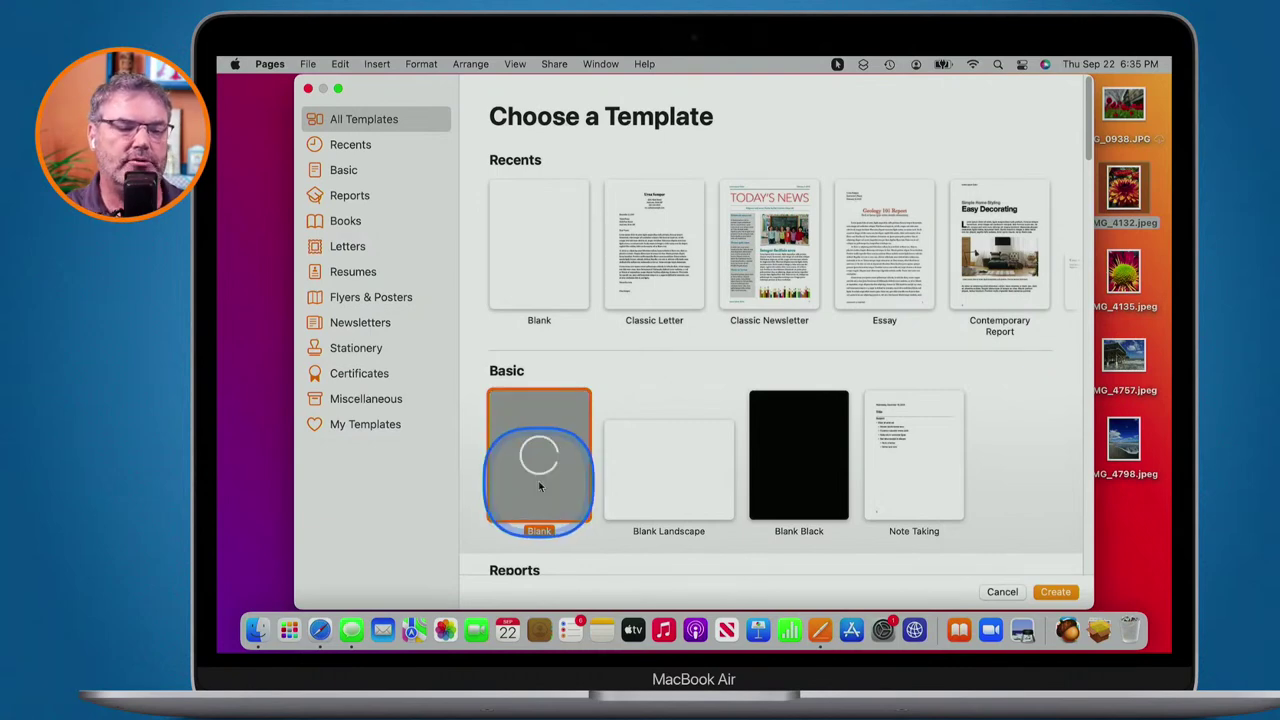
left_click(346, 87)
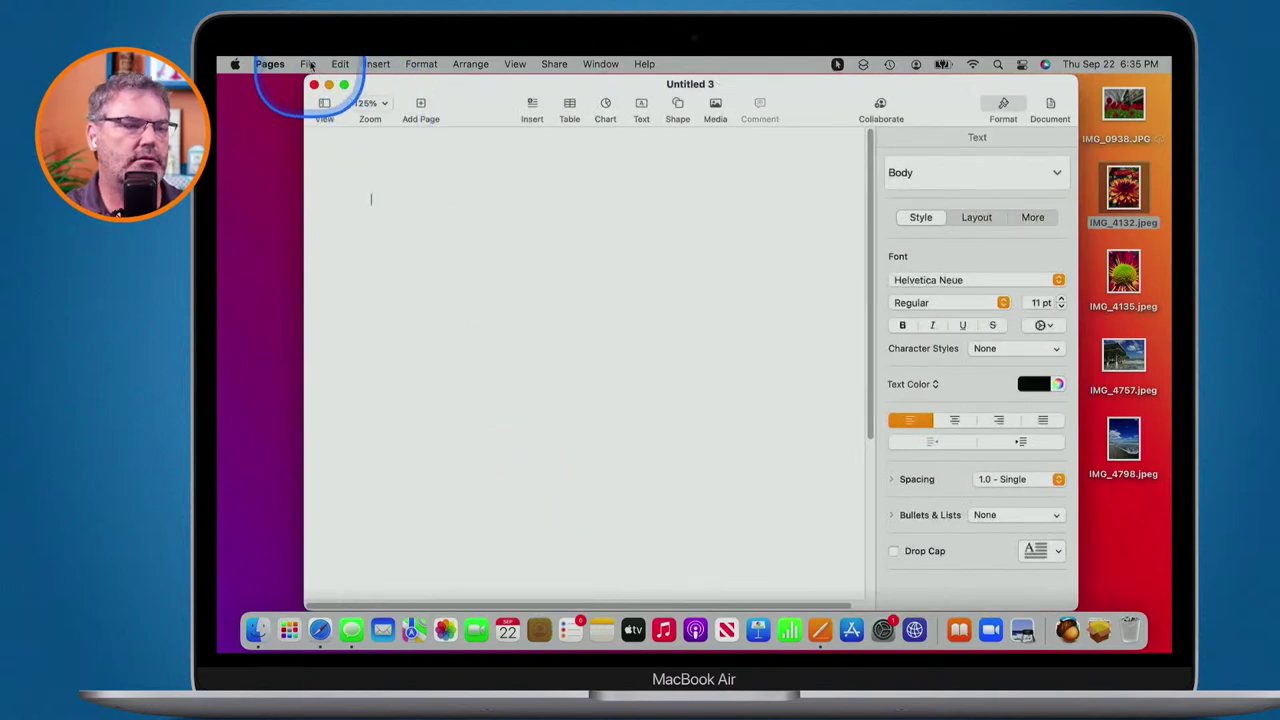
left_click(310, 65)
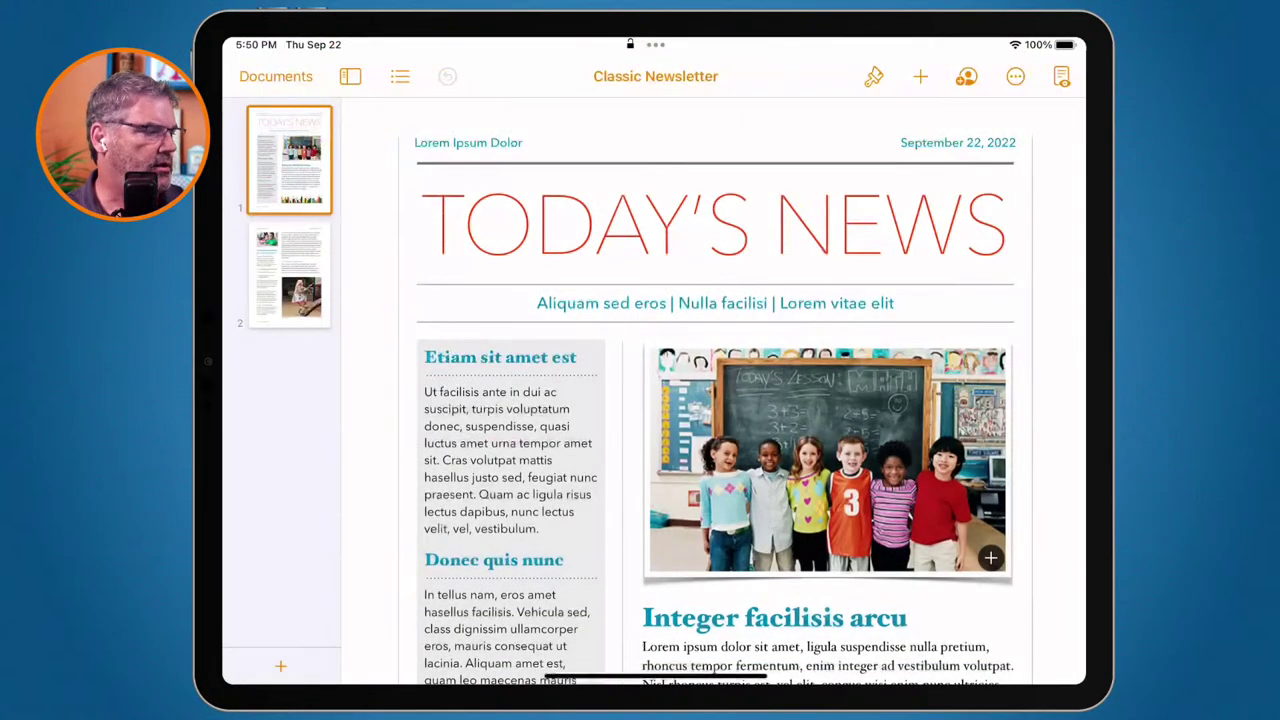
Switch to Pages on the iPad, leave the Classic Newsletter document and create a new blank document.
left_click(275, 76)
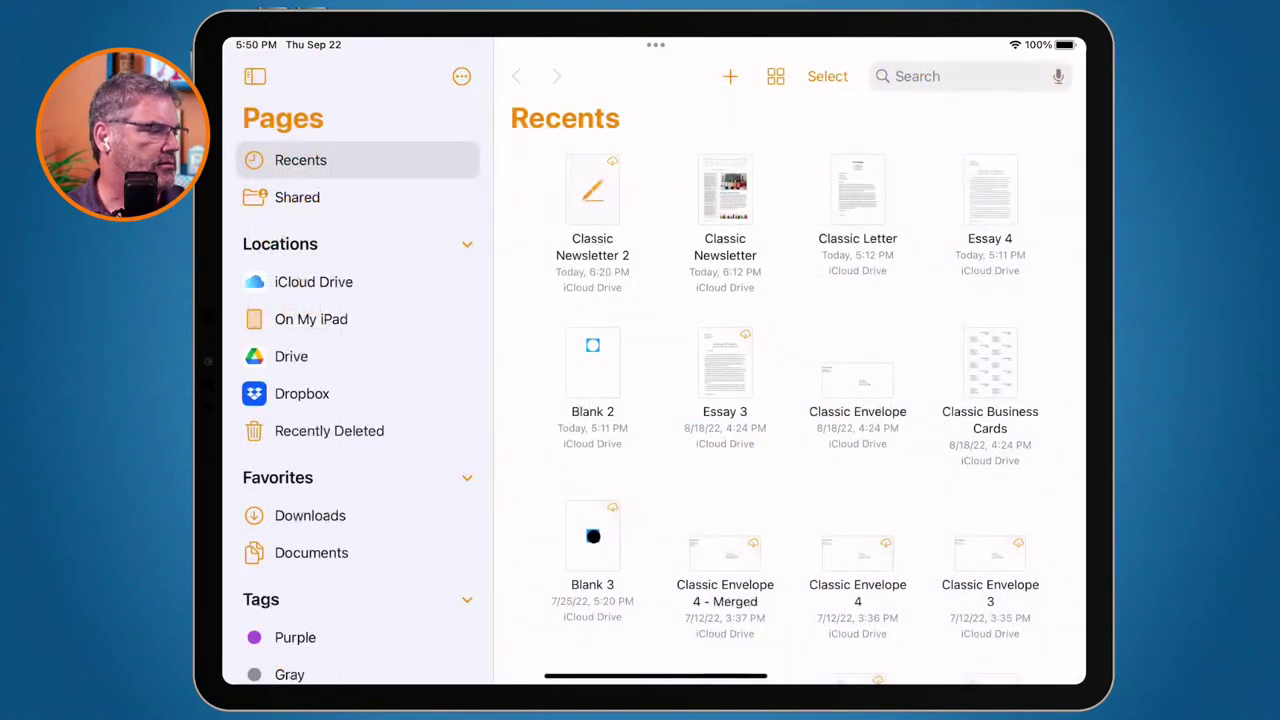
left_click(730, 76)
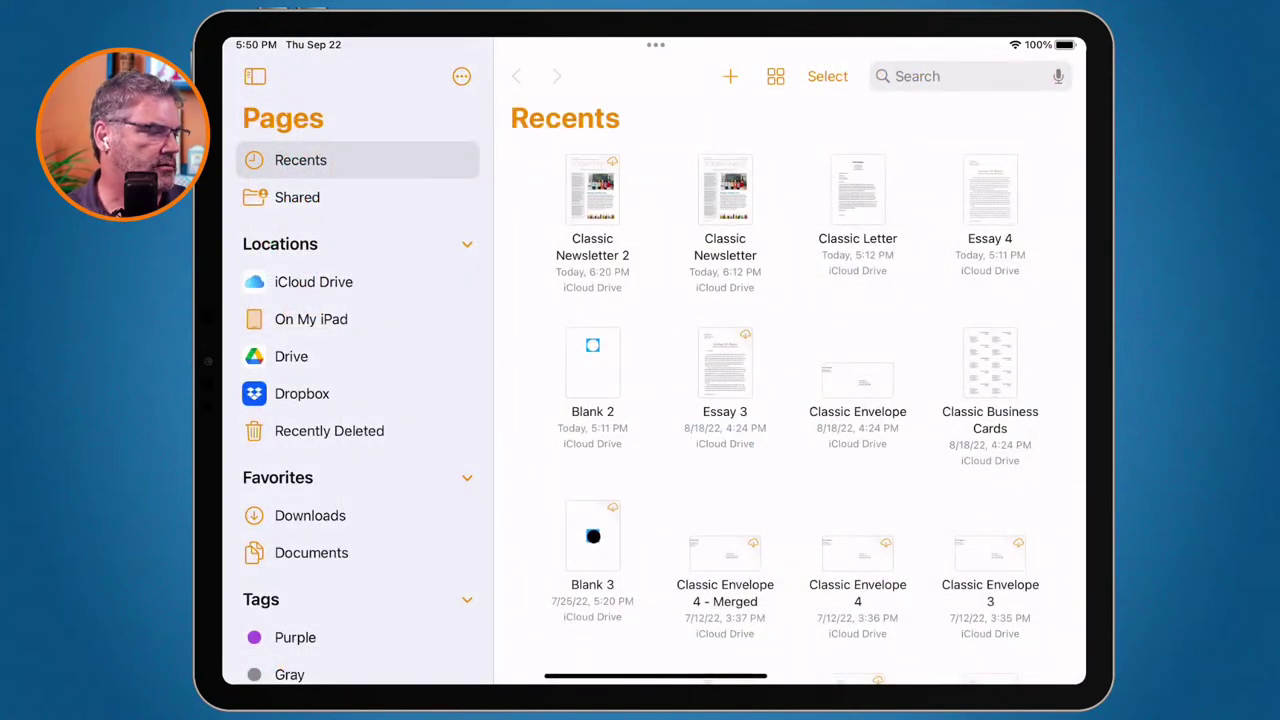
left_click(317, 293)
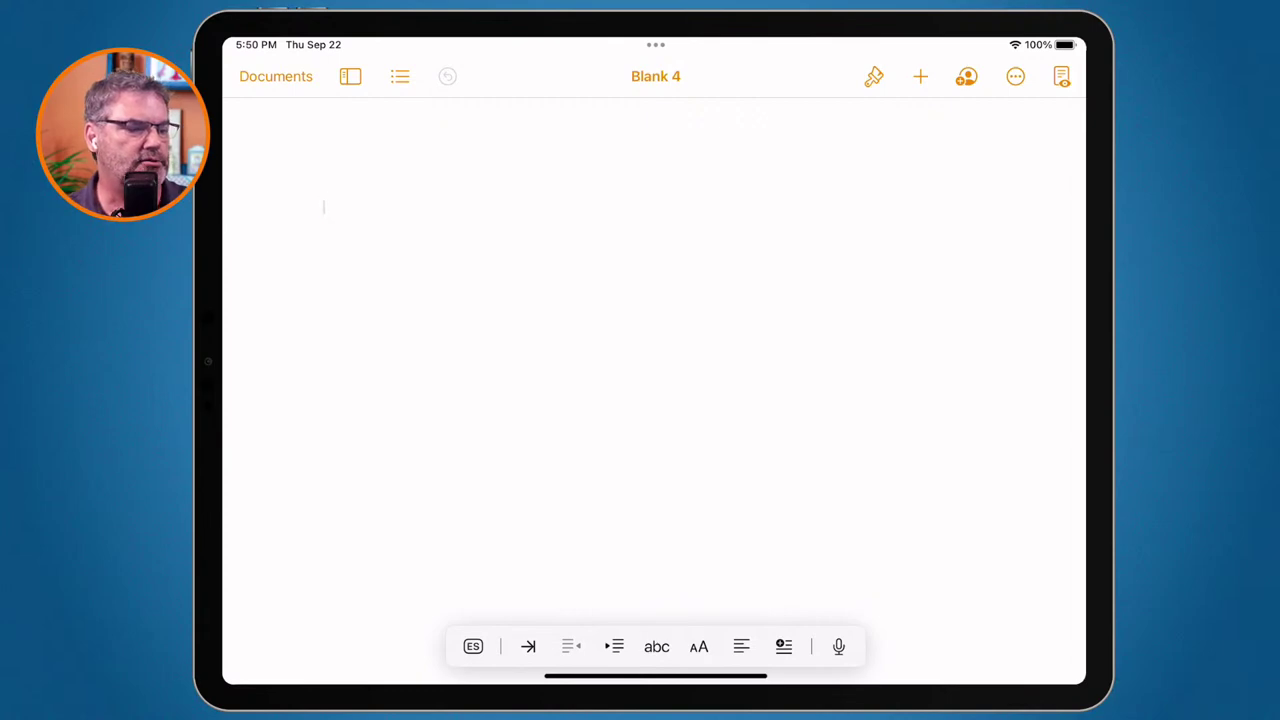
Look through the iPad document's additional options and its Settings for a way to convert to page layout.
left_click(1012, 80)
scroll(911, 283, "down", 3)
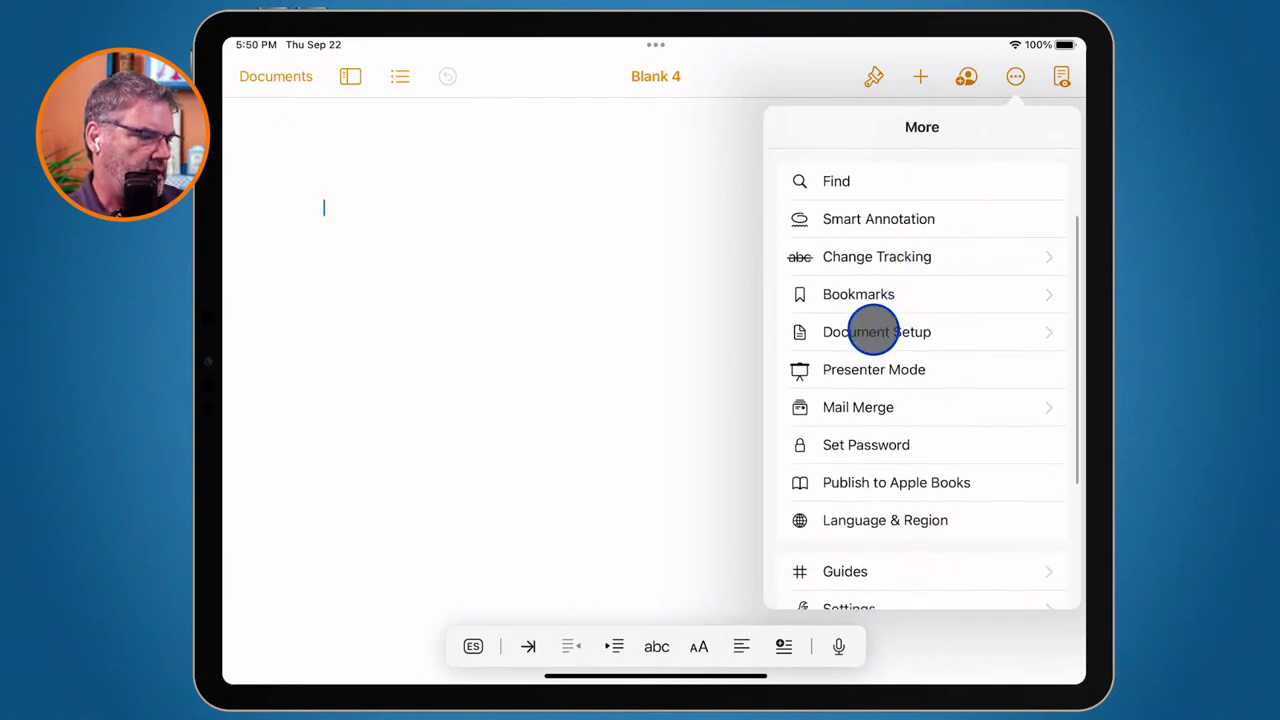
scroll(871, 329, "down", 5)
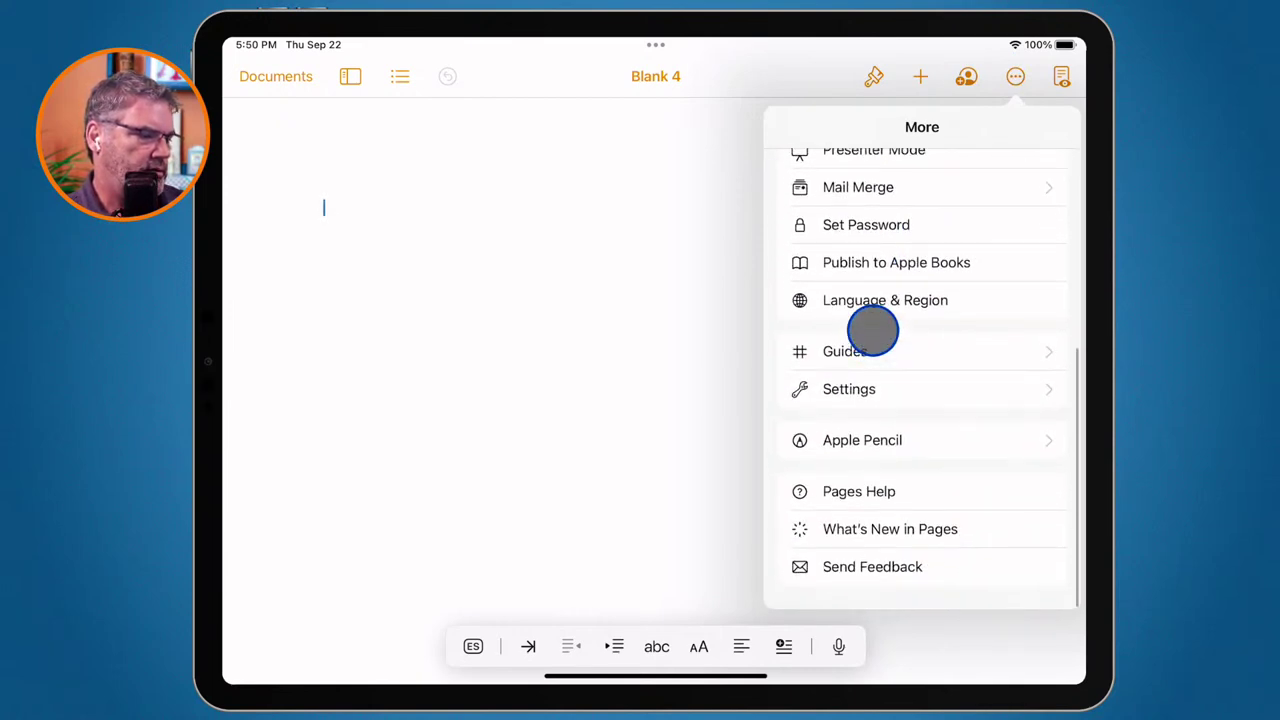
left_click(840, 400)
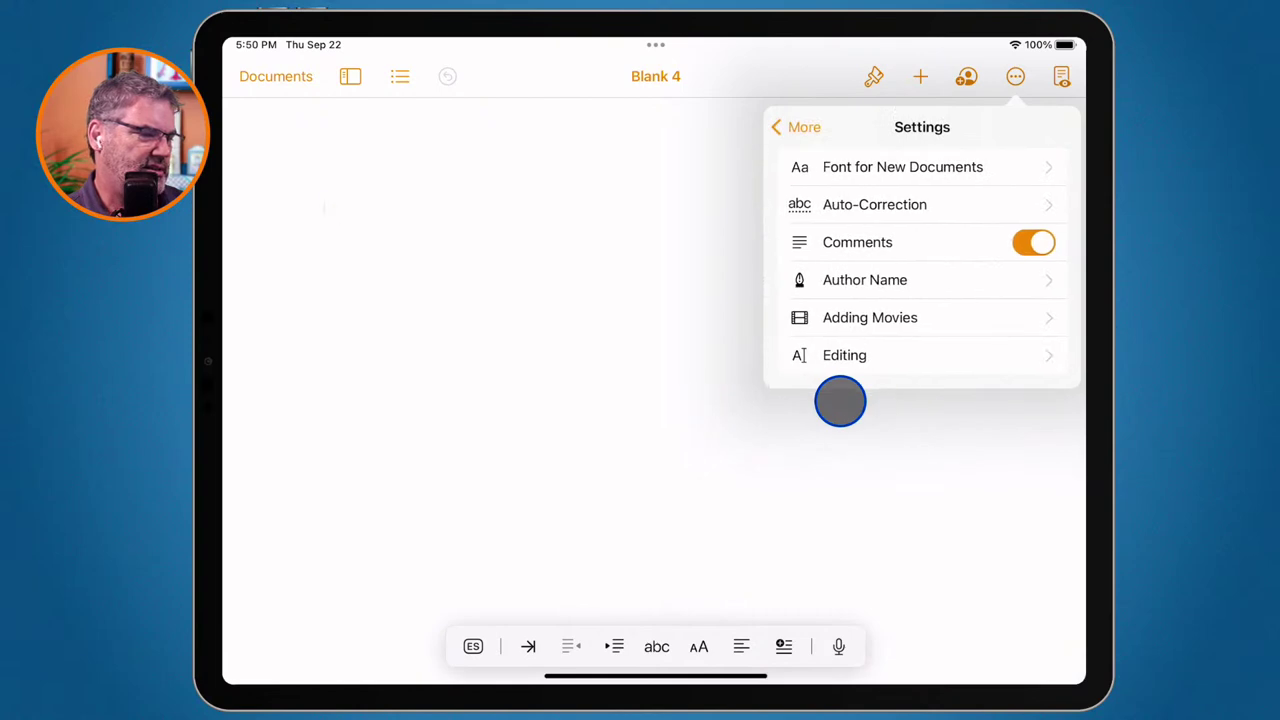
left_click(790, 128)
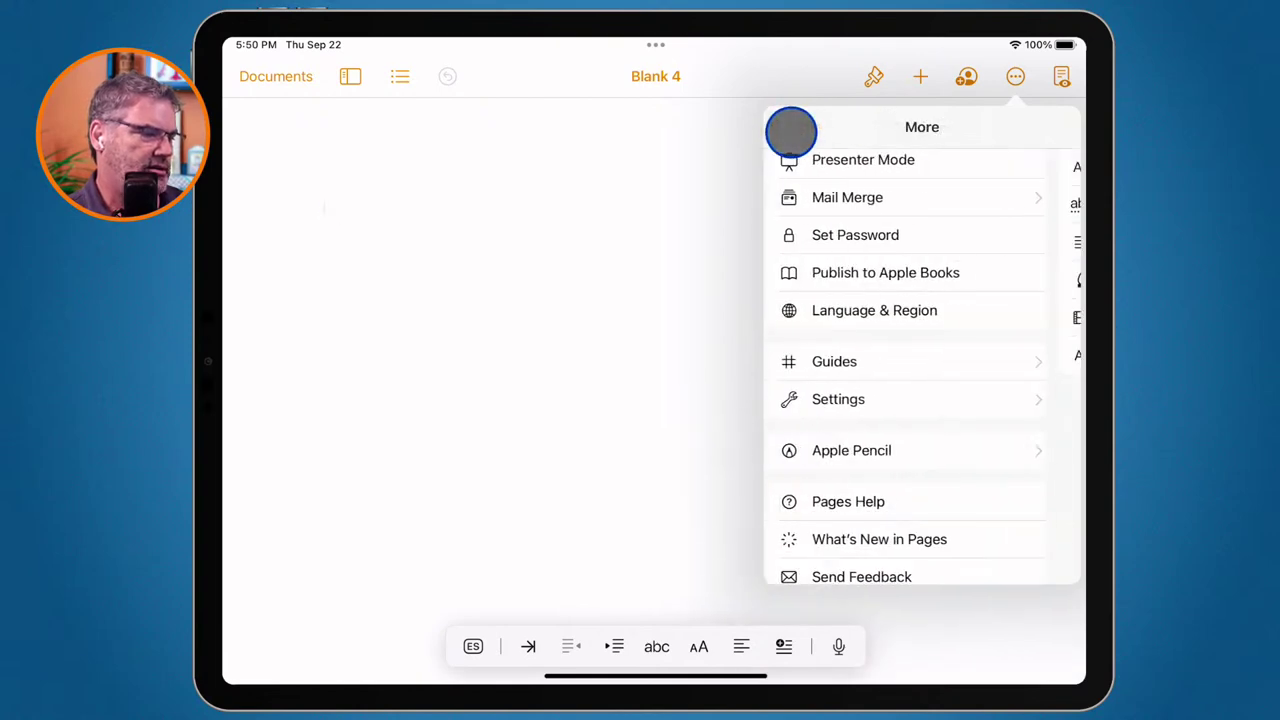
scroll(866, 269, "up", 7)
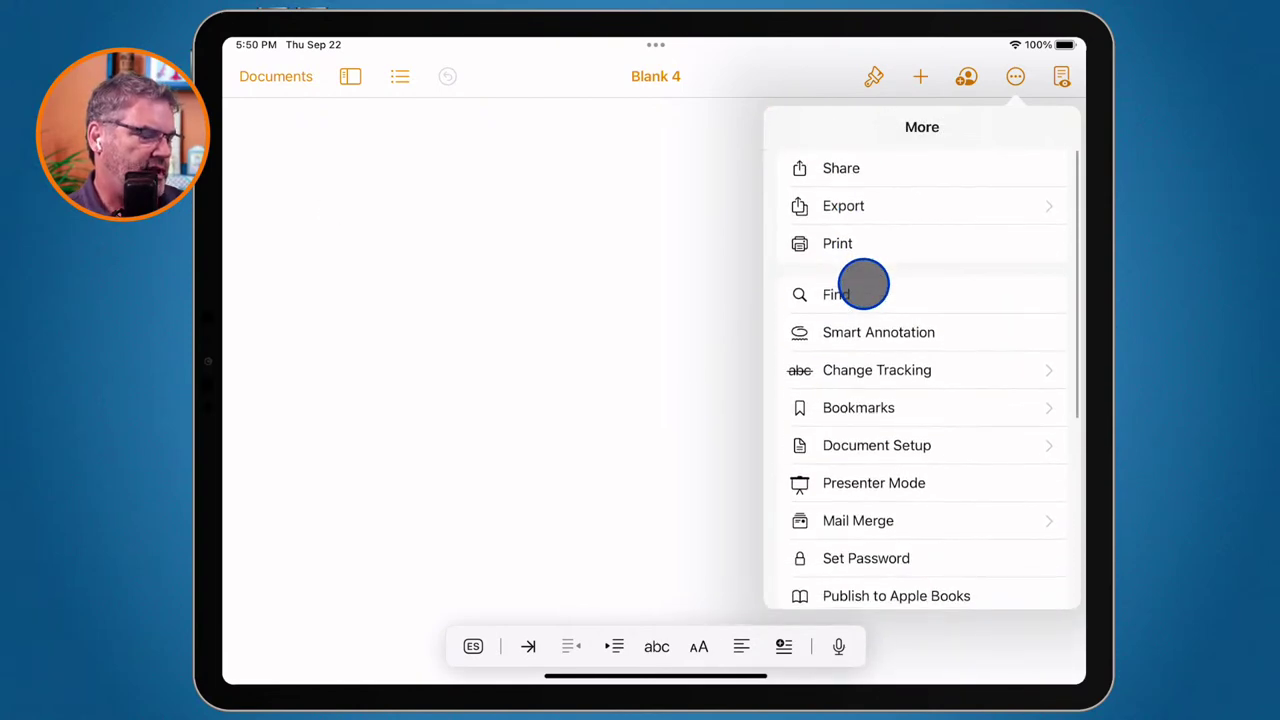
Examine the Document Setup options of Blank 4, open its More Options page editor and leave it again.
scroll(860, 283, "down", 5)
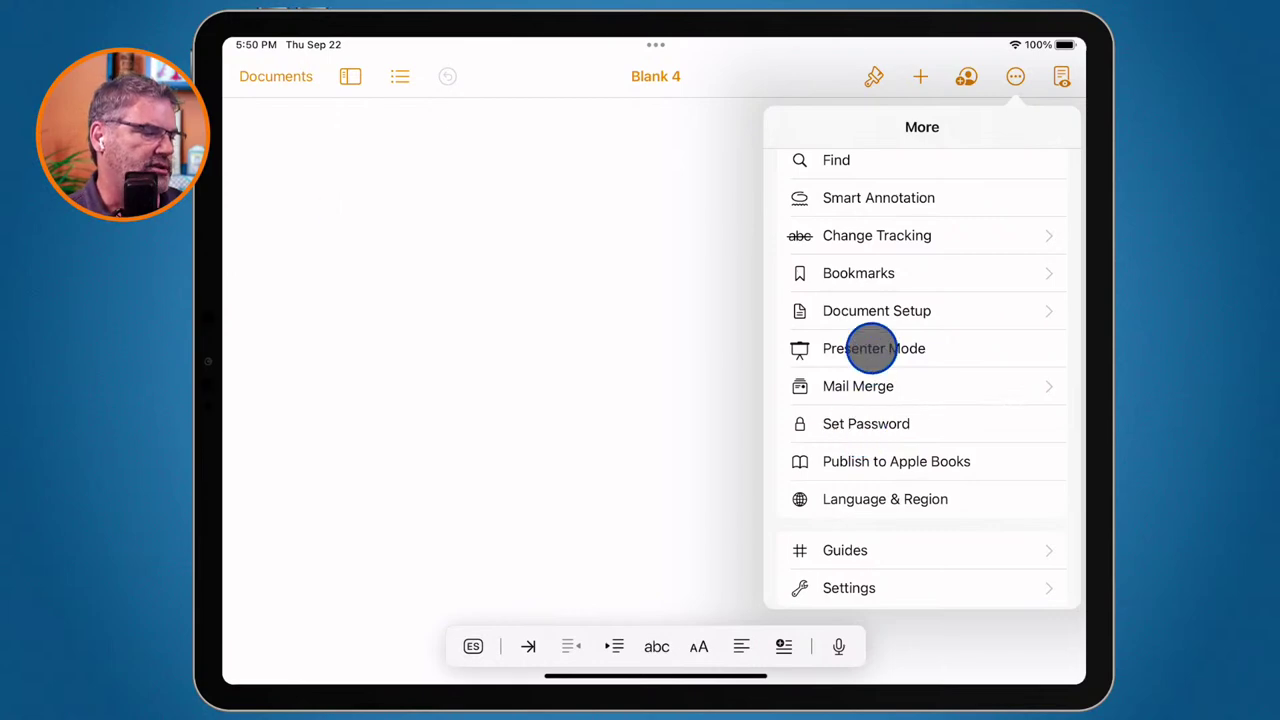
left_click(866, 310)
scroll(866, 310, "down", 5)
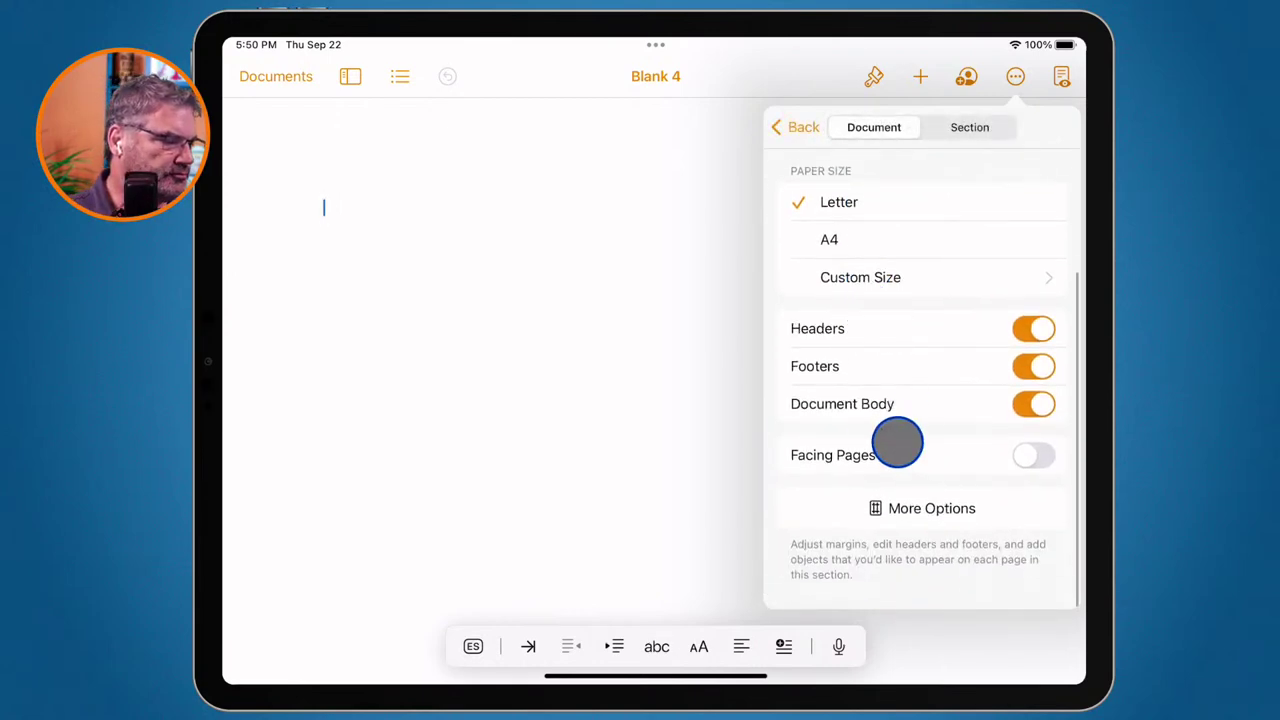
left_click(891, 505)
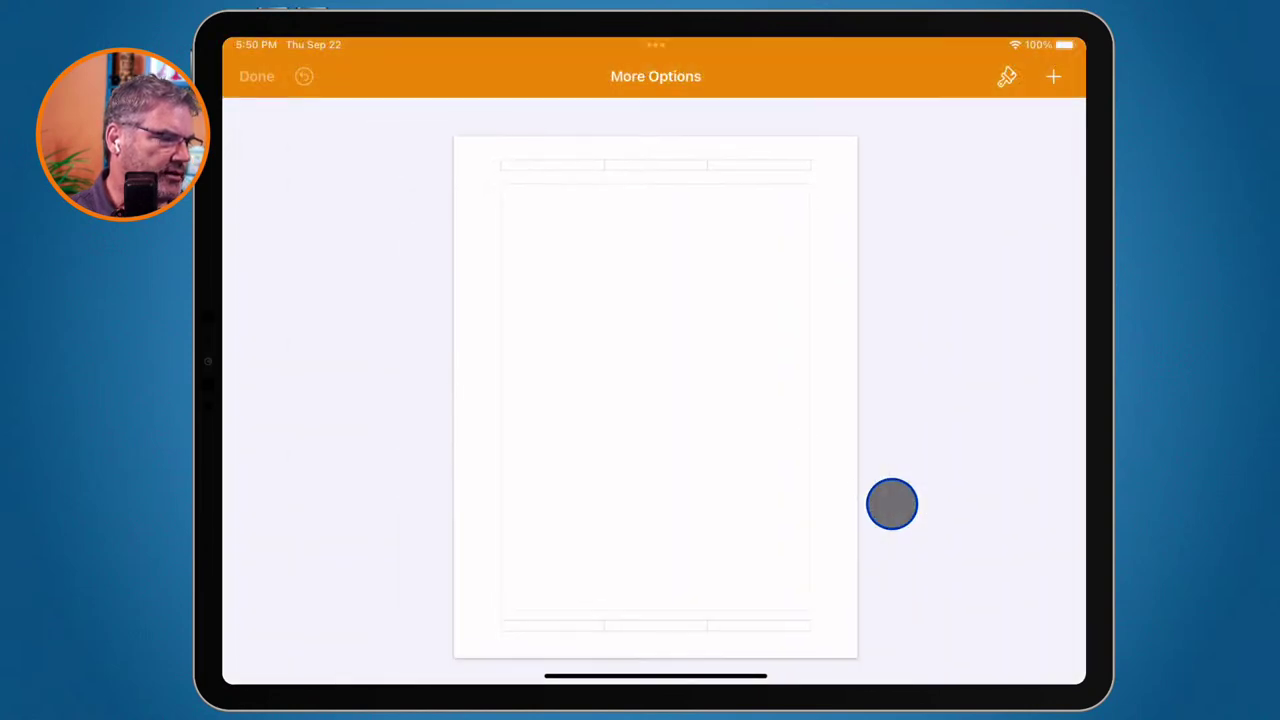
left_click(252, 77)
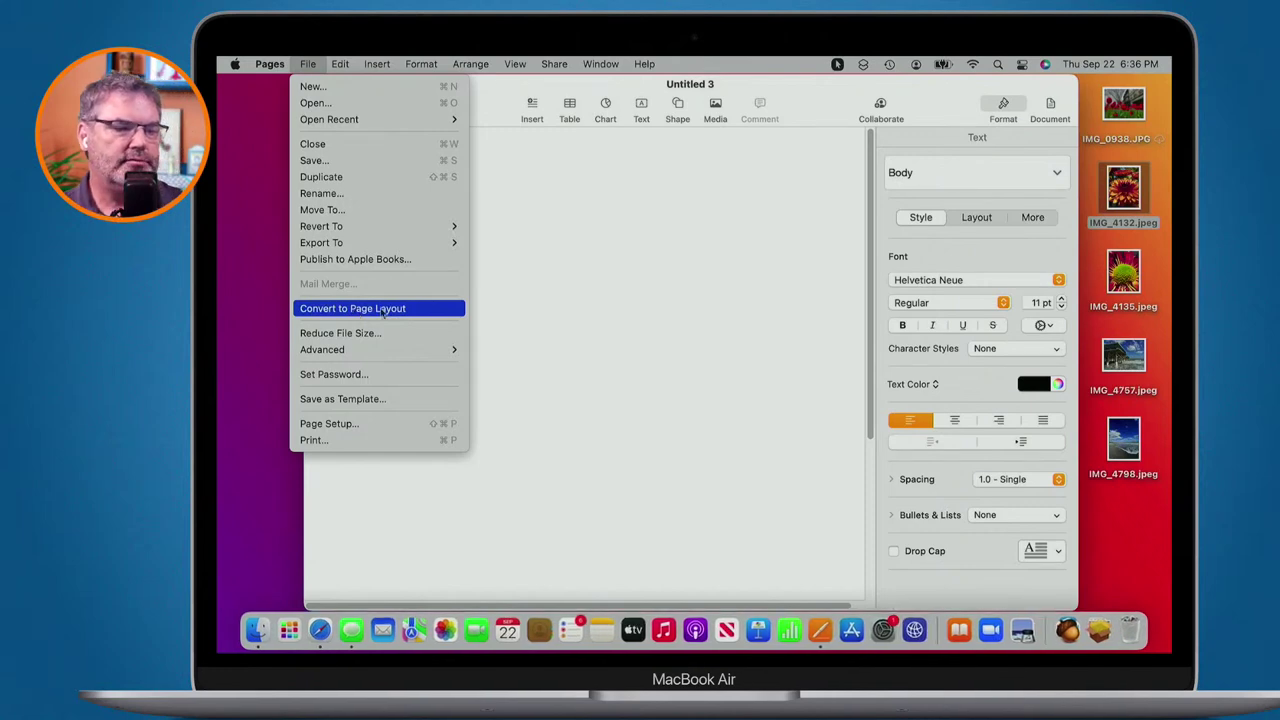
Switch to the Mac, turn off Document Body for Untitled 3 and cancel the conversion to page layout.
left_click(533, 312)
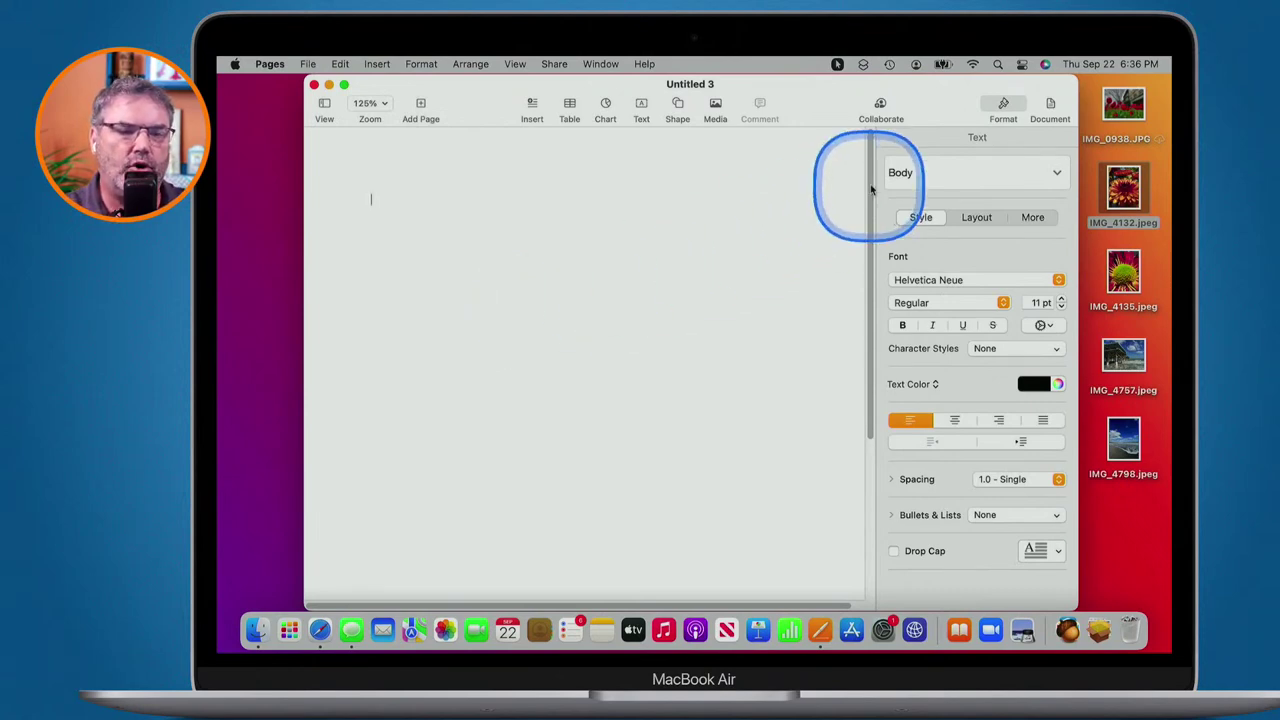
left_click(1050, 108)
scroll(965, 330, "down", 2)
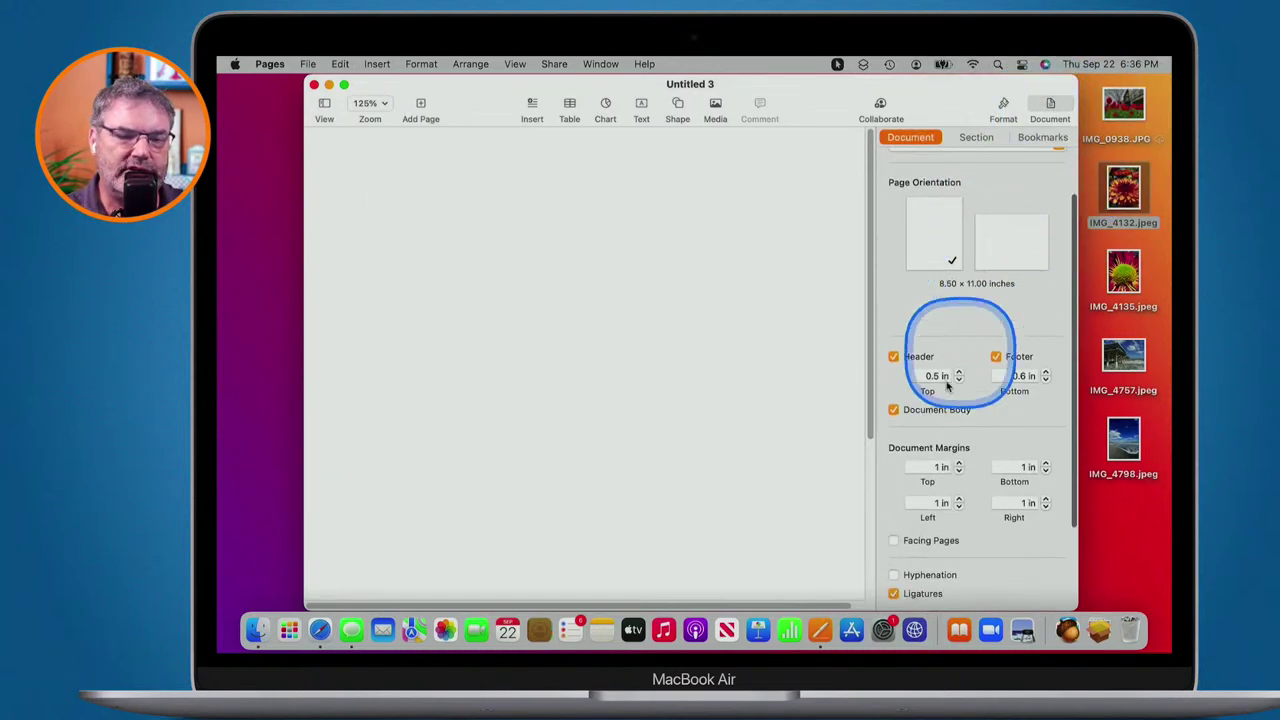
left_click(894, 411)
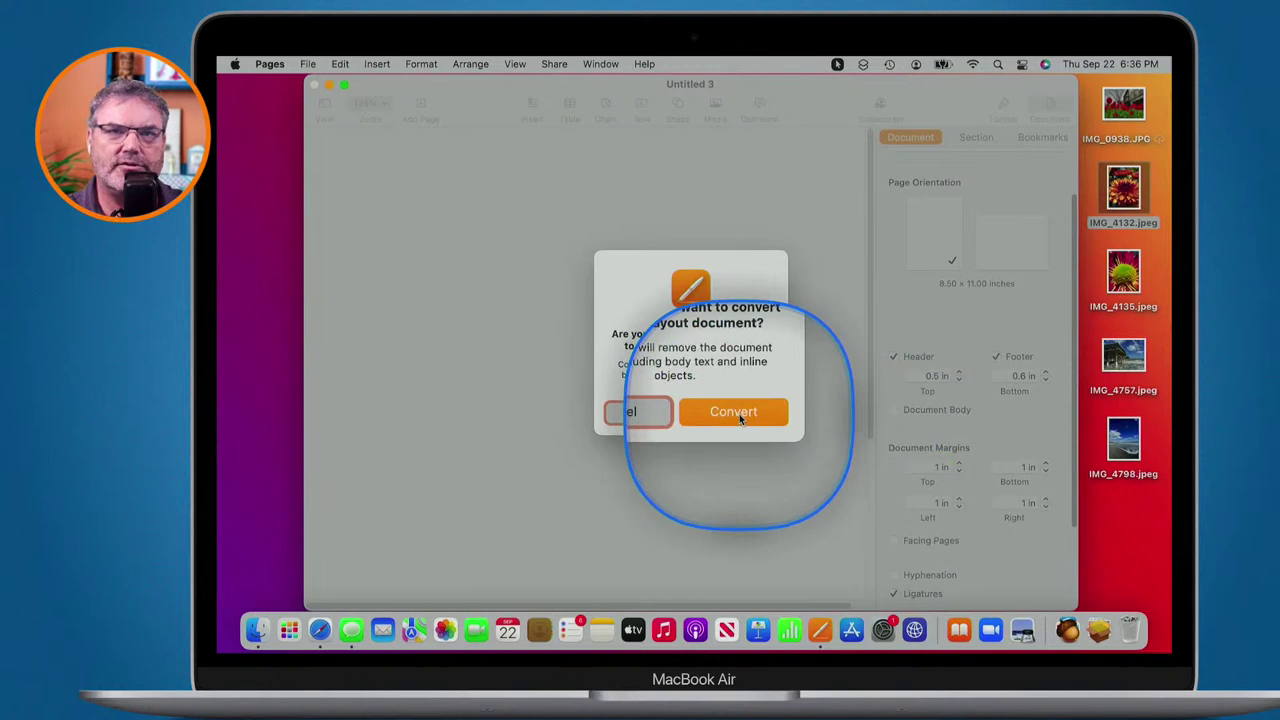
left_click(649, 408)
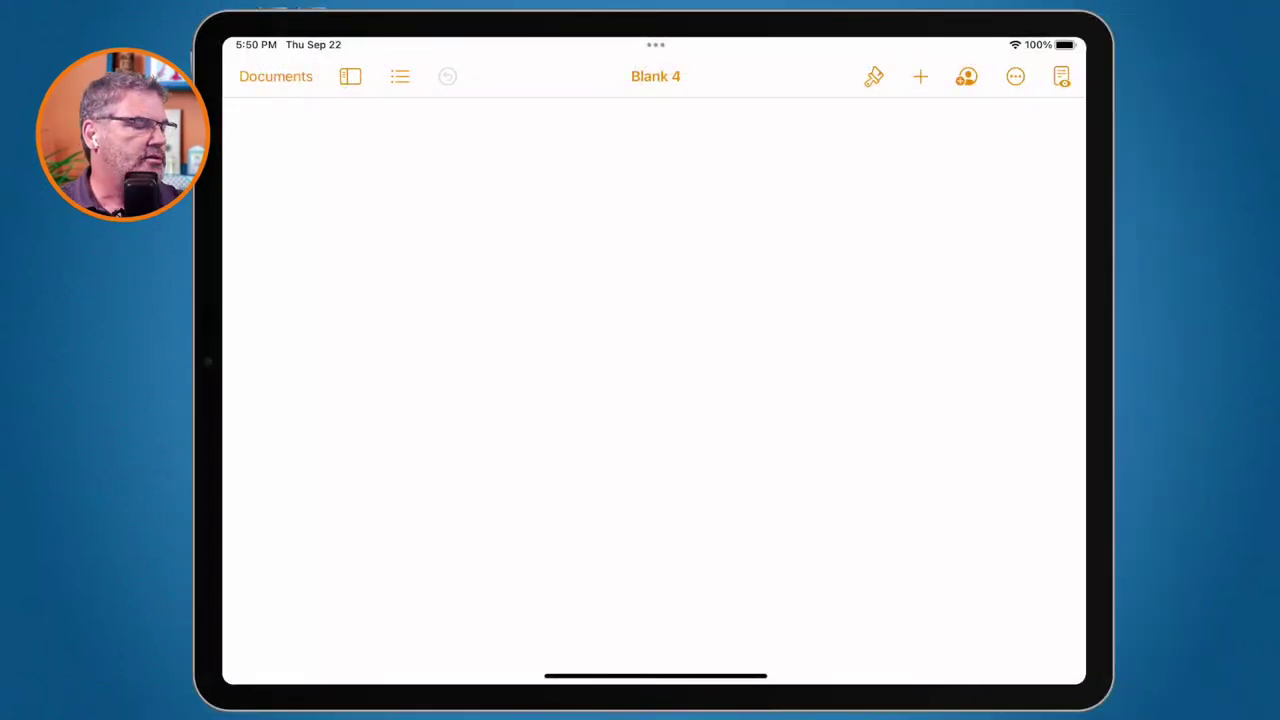
Switch to the iPad, turn off Document Body in the setup of Blank 4 and cancel the page layout conversion.
left_click(1015, 76)
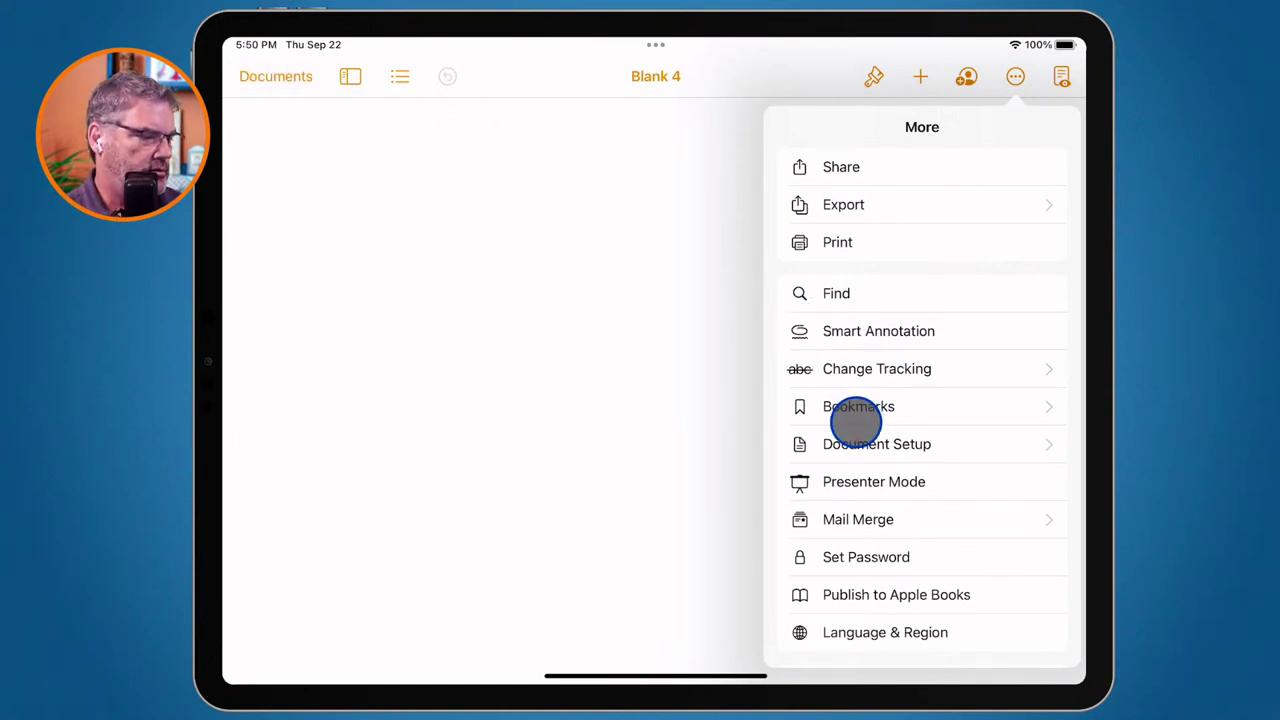
left_click(844, 455)
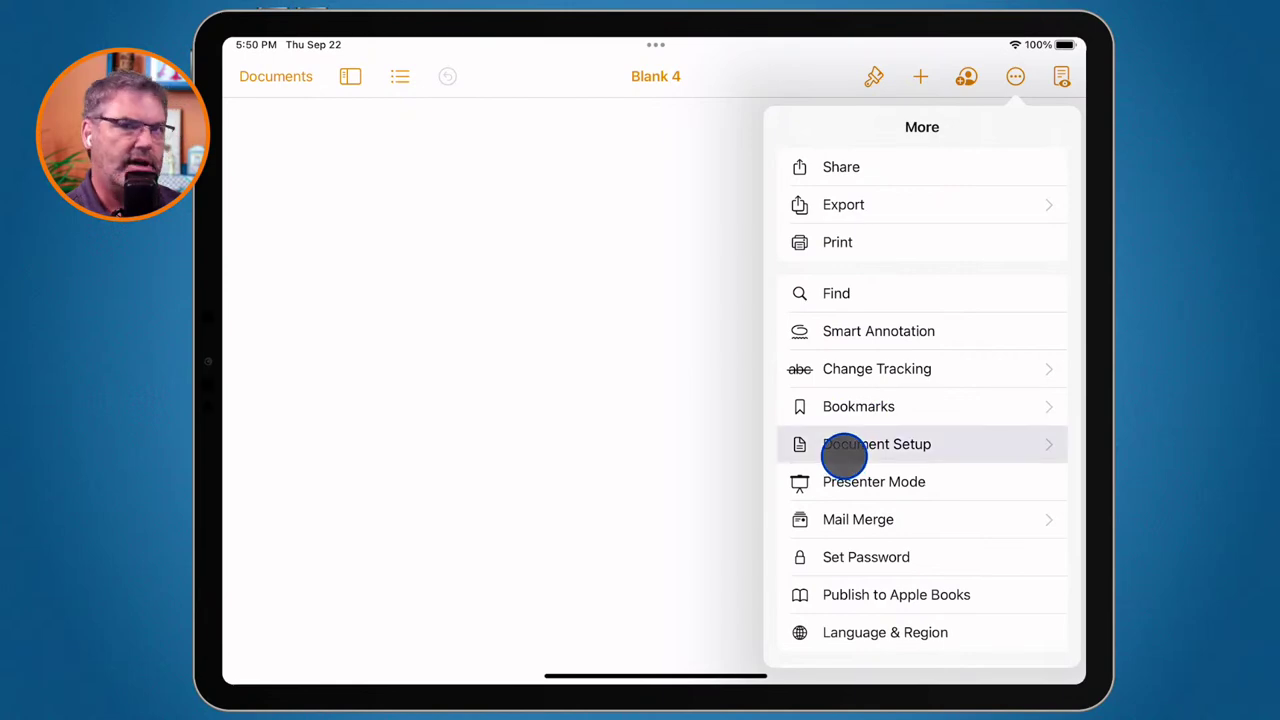
scroll(844, 456, "down", 2)
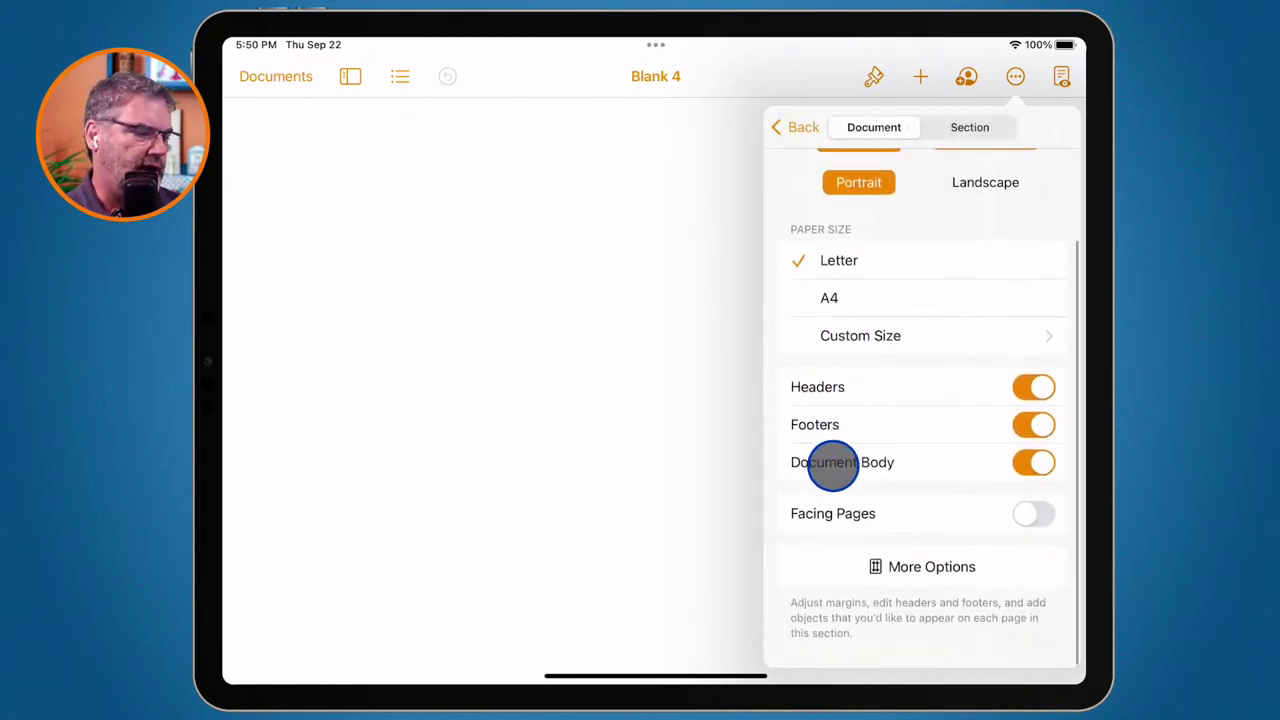
left_click(1032, 463)
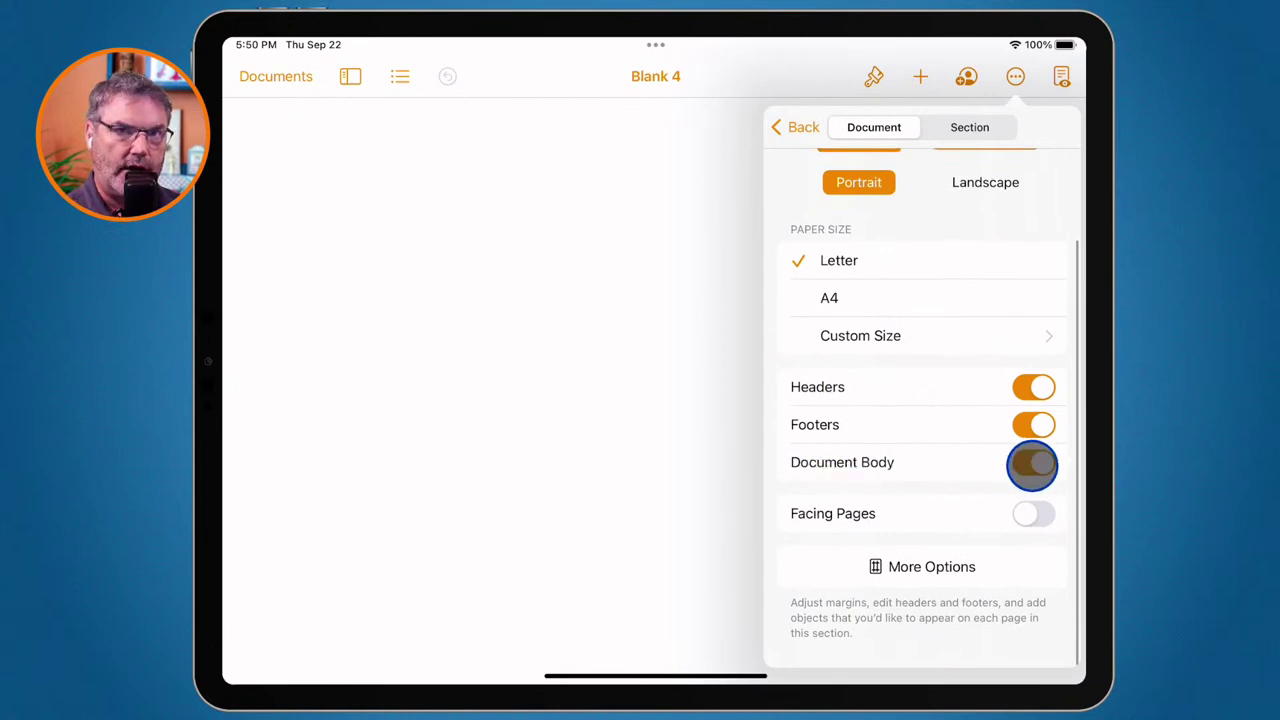
left_click(1032, 463)
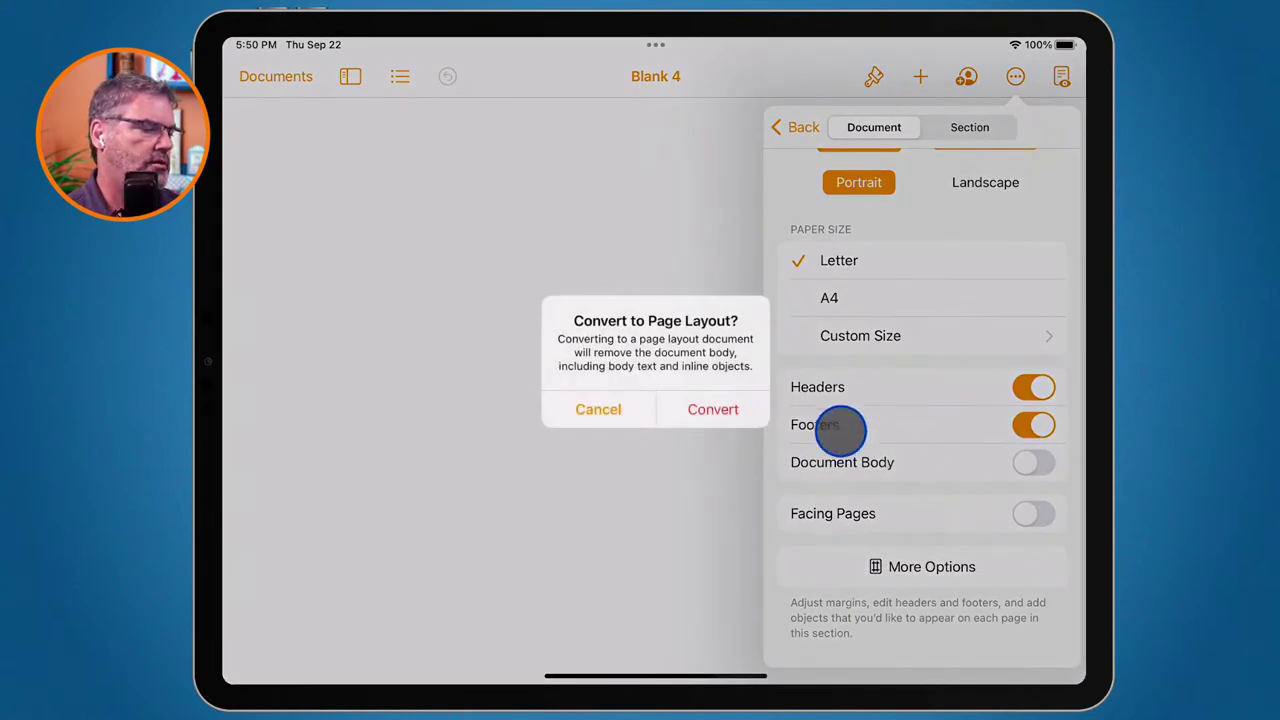
left_click(717, 417)
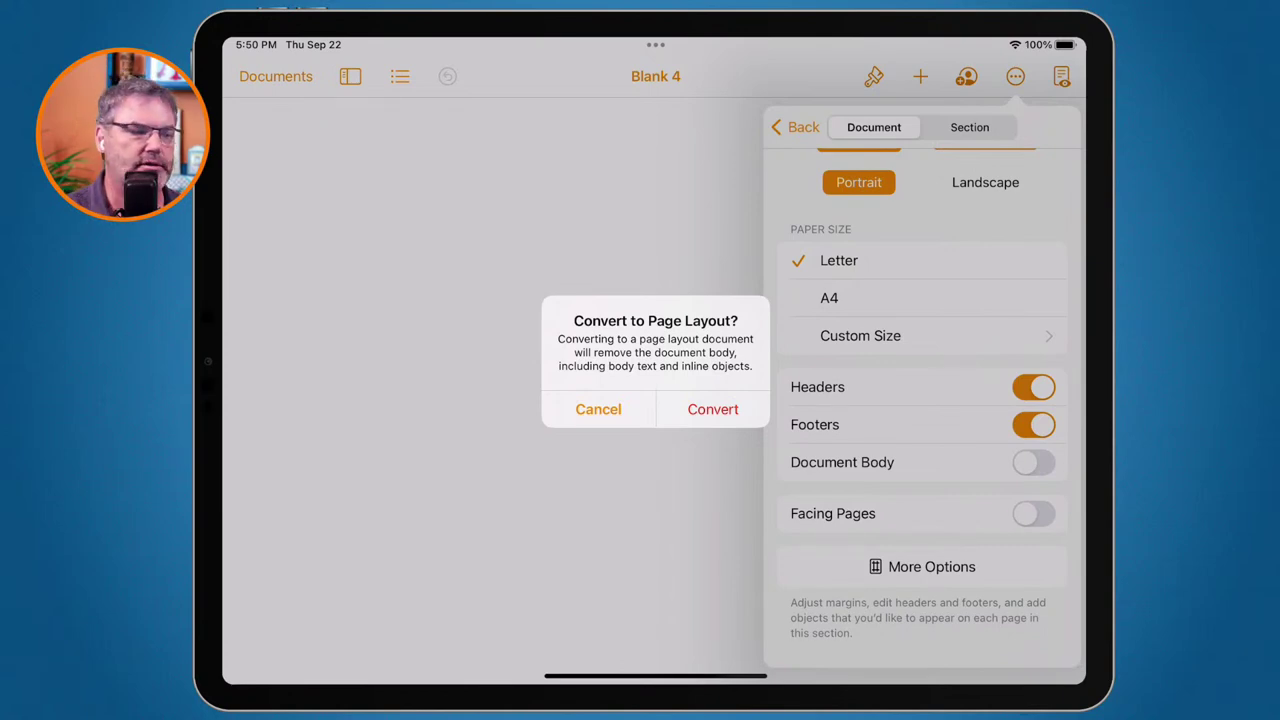
left_click(609, 412)
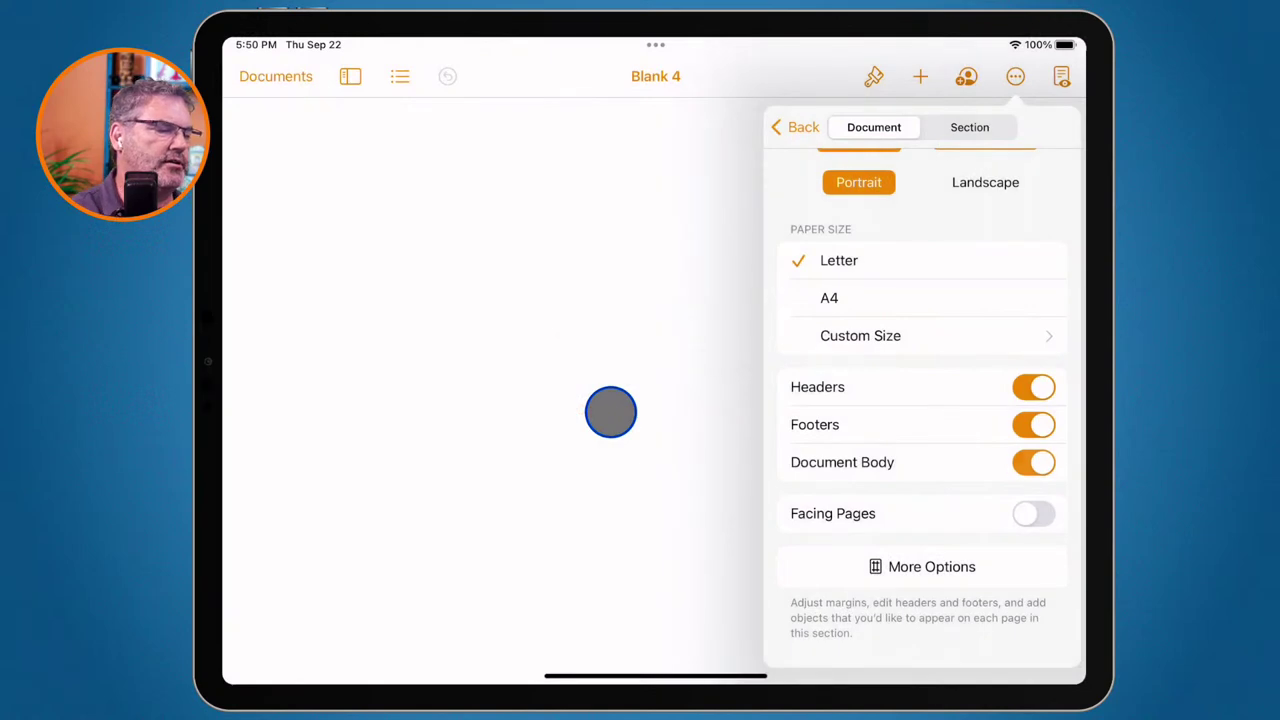
left_click(610, 412)
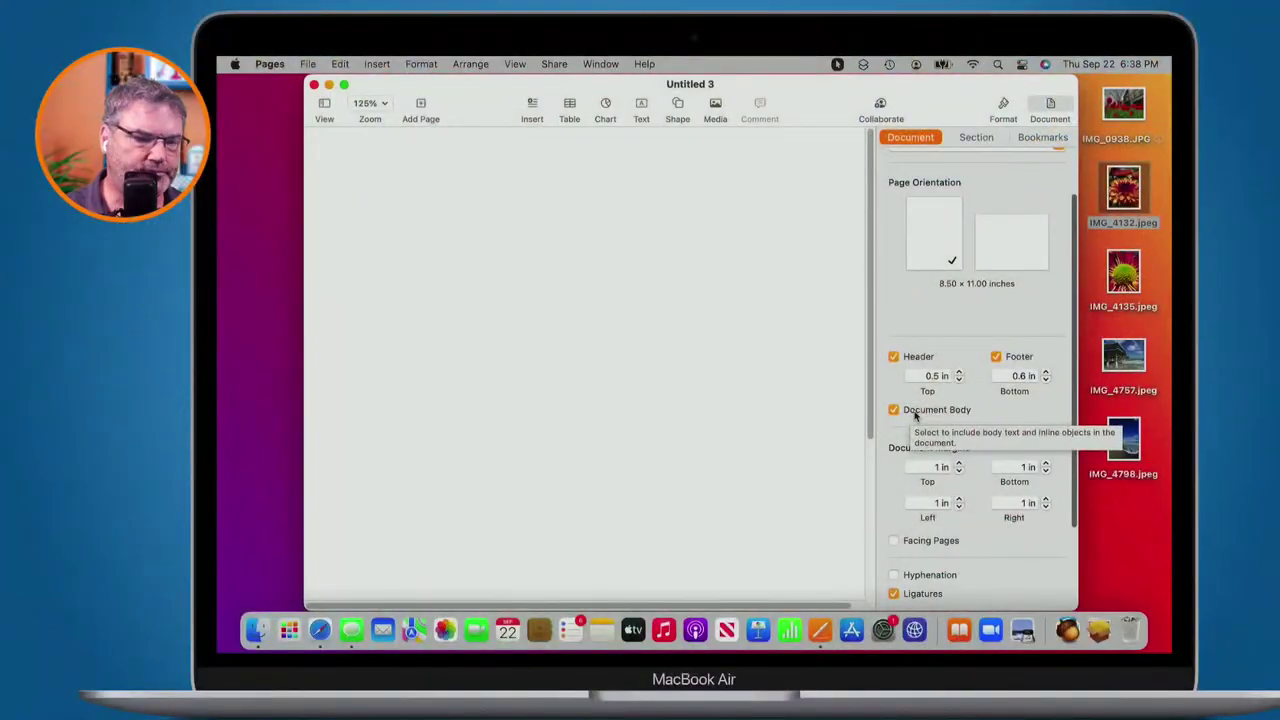
Switch back to the Mac and close the blank document Untitled 3.
key("super+w")
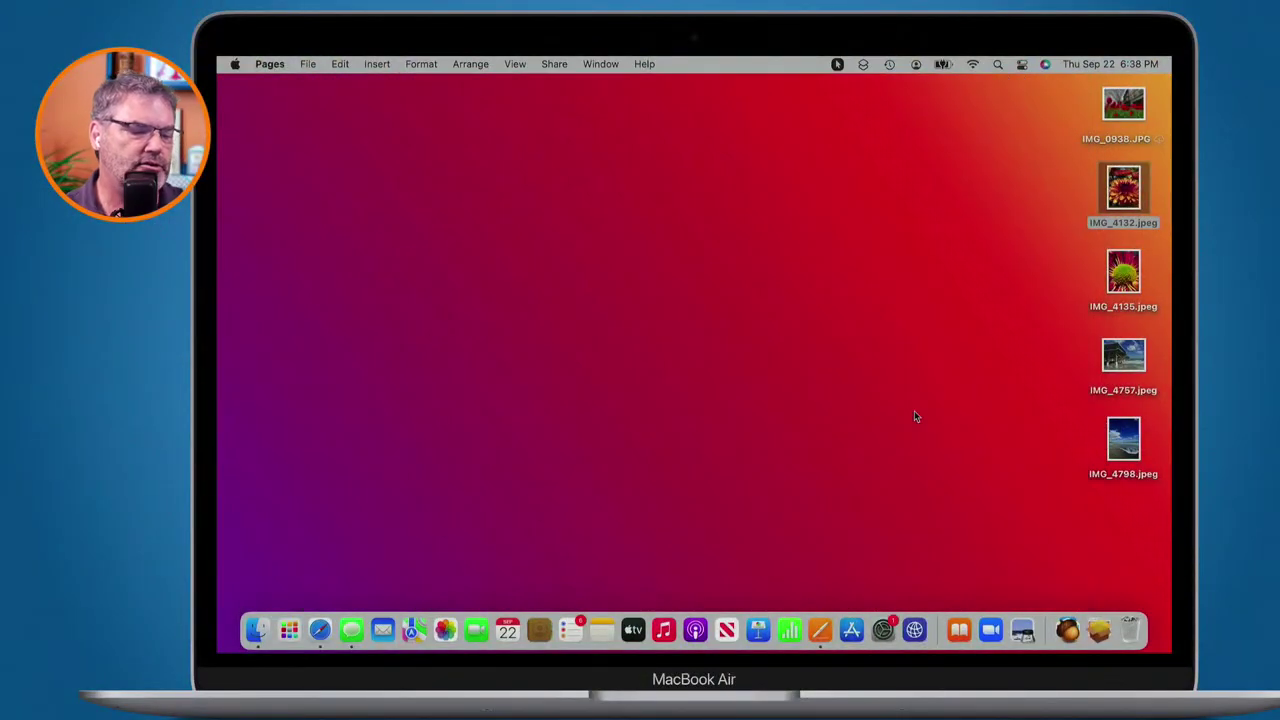
Create a new document from the Tab Flyer template in the Flyers & Posters category.
key("super+n")
left_click(680, 357)
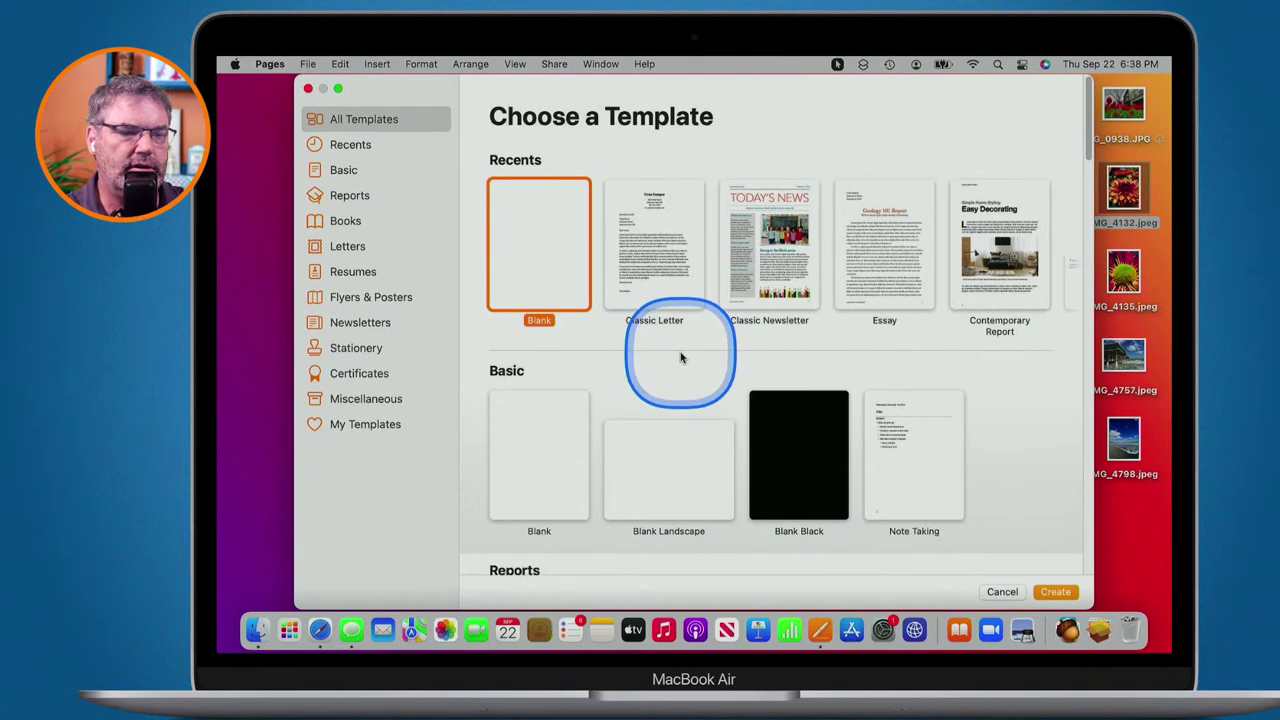
scroll(680, 357, "down", 3)
scroll(680, 357, "down", 5)
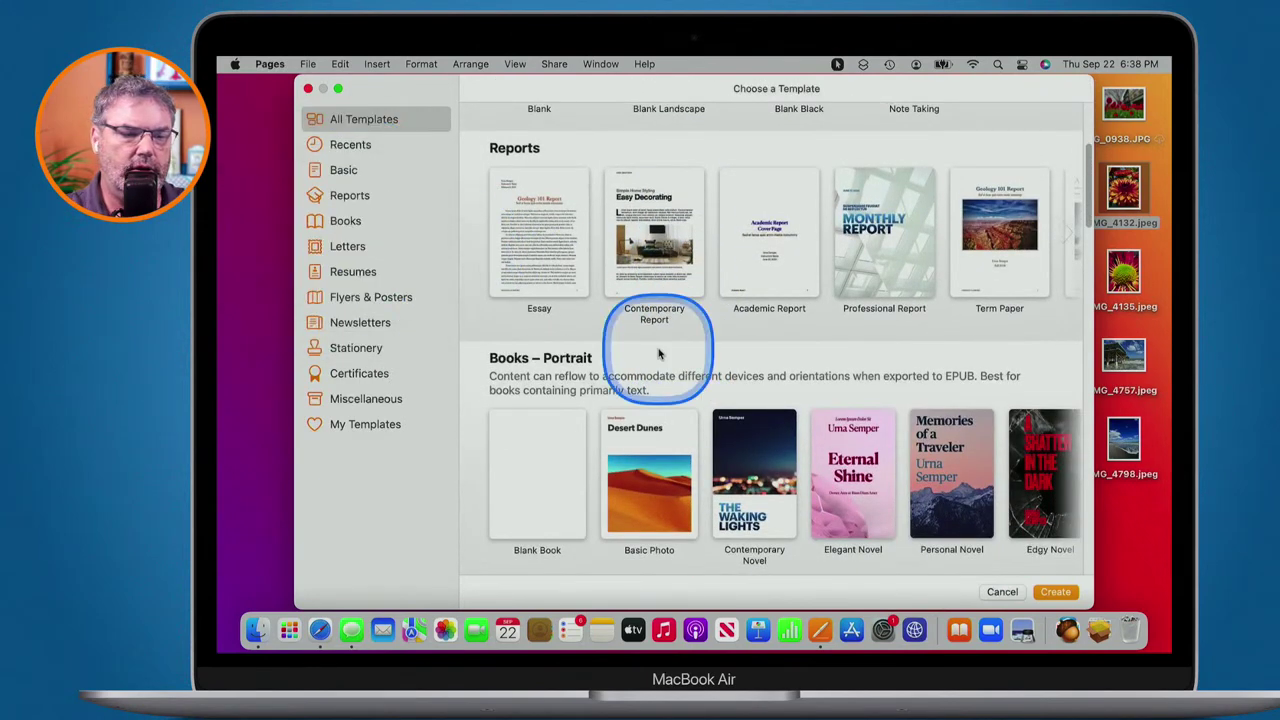
scroll(600, 360, "down", 8)
scroll(658, 353, "down", 6)
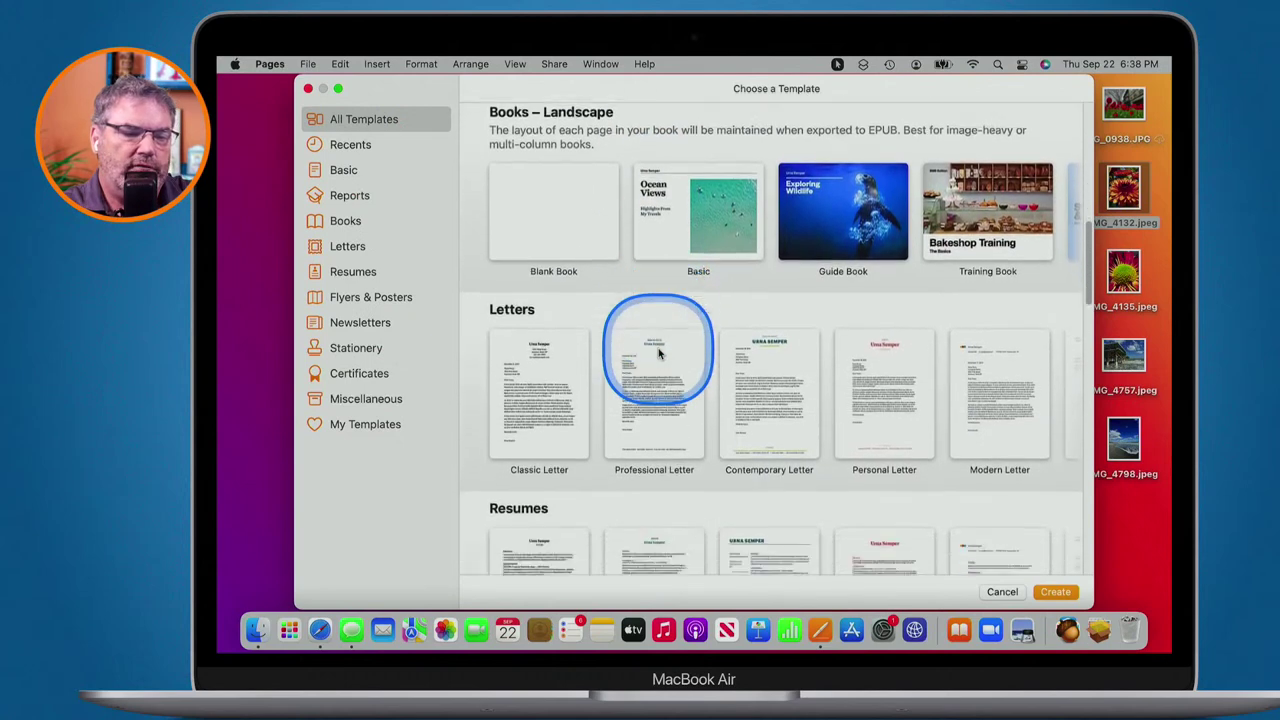
scroll(658, 353, "down", 5)
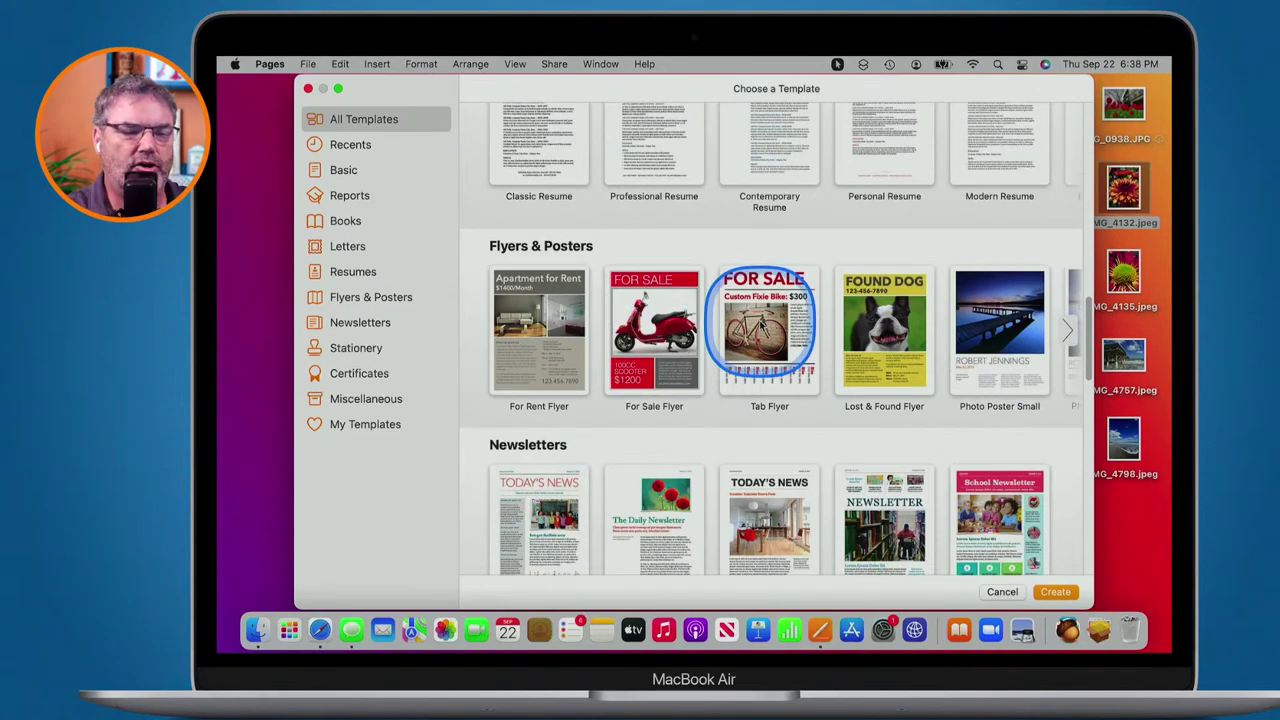
double_click(760, 325)
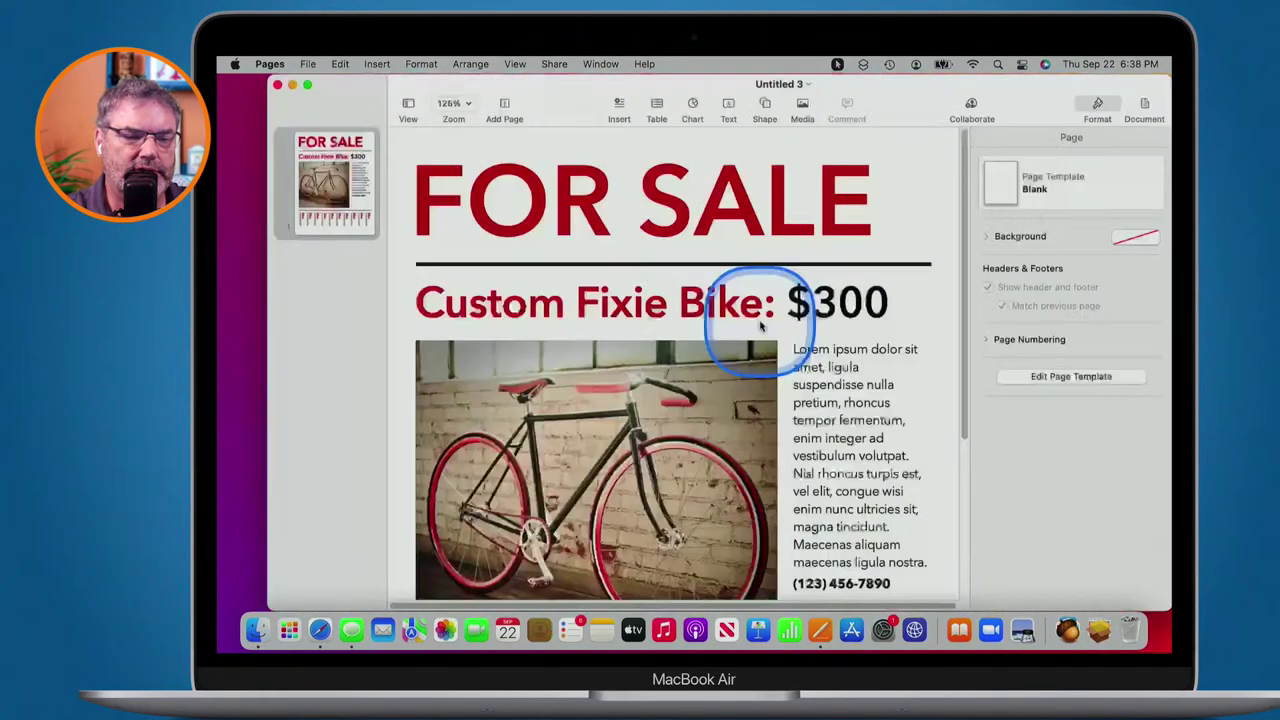
Examine the flyer's separate objects by selecting the title, price line, description, a tear-off tab and the bike photo, ending on the title text.
left_click(680, 220)
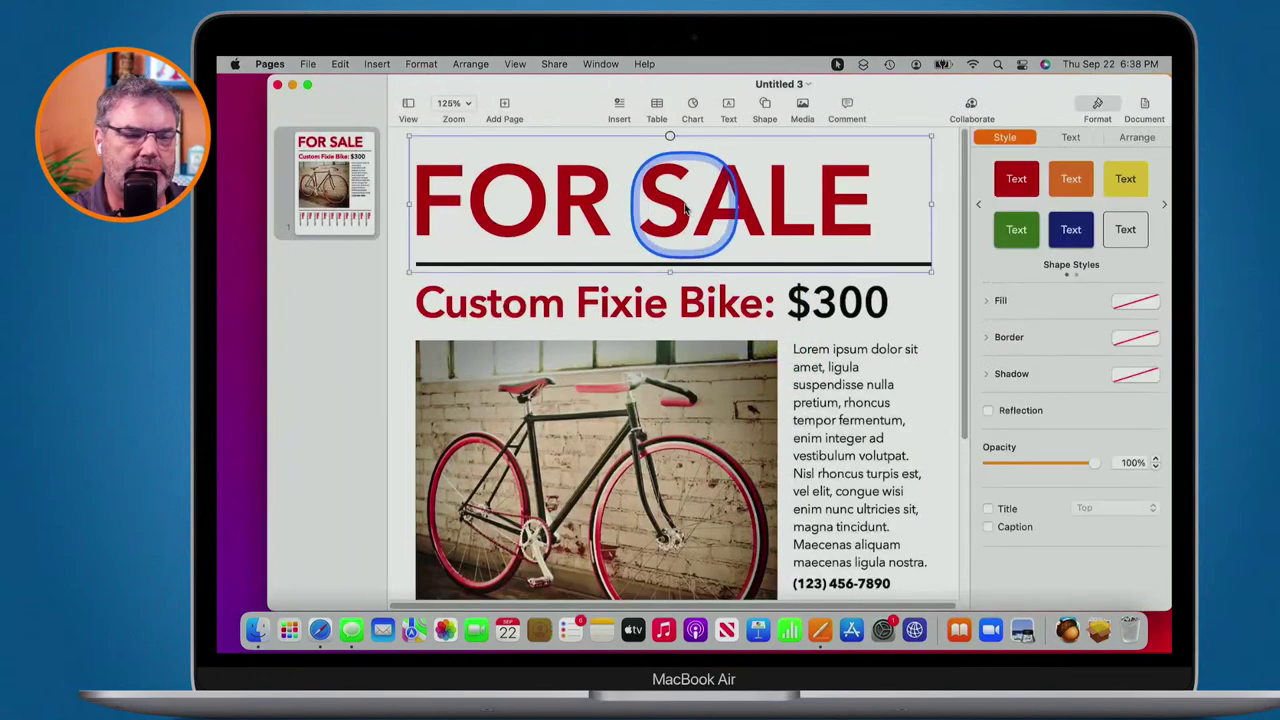
left_click(641, 316)
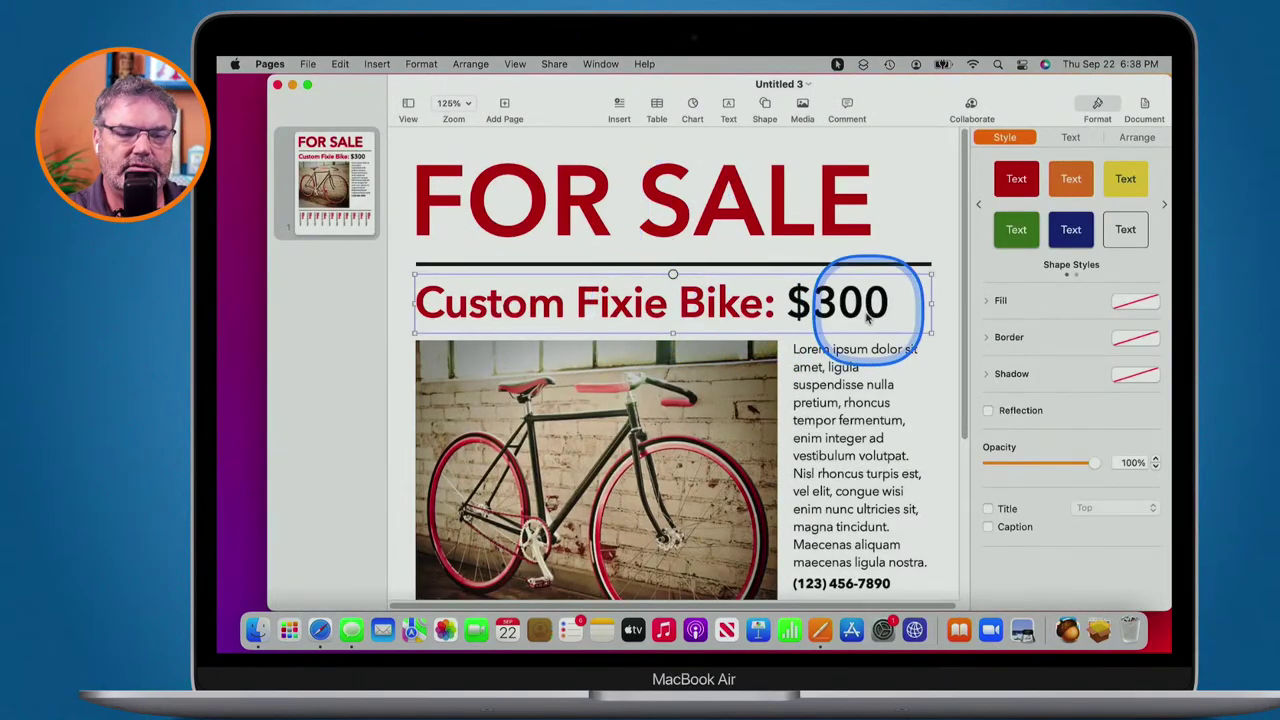
left_click(826, 410)
scroll(826, 410, "down", 3)
scroll(760, 470, "down", 3)
left_click(716, 492)
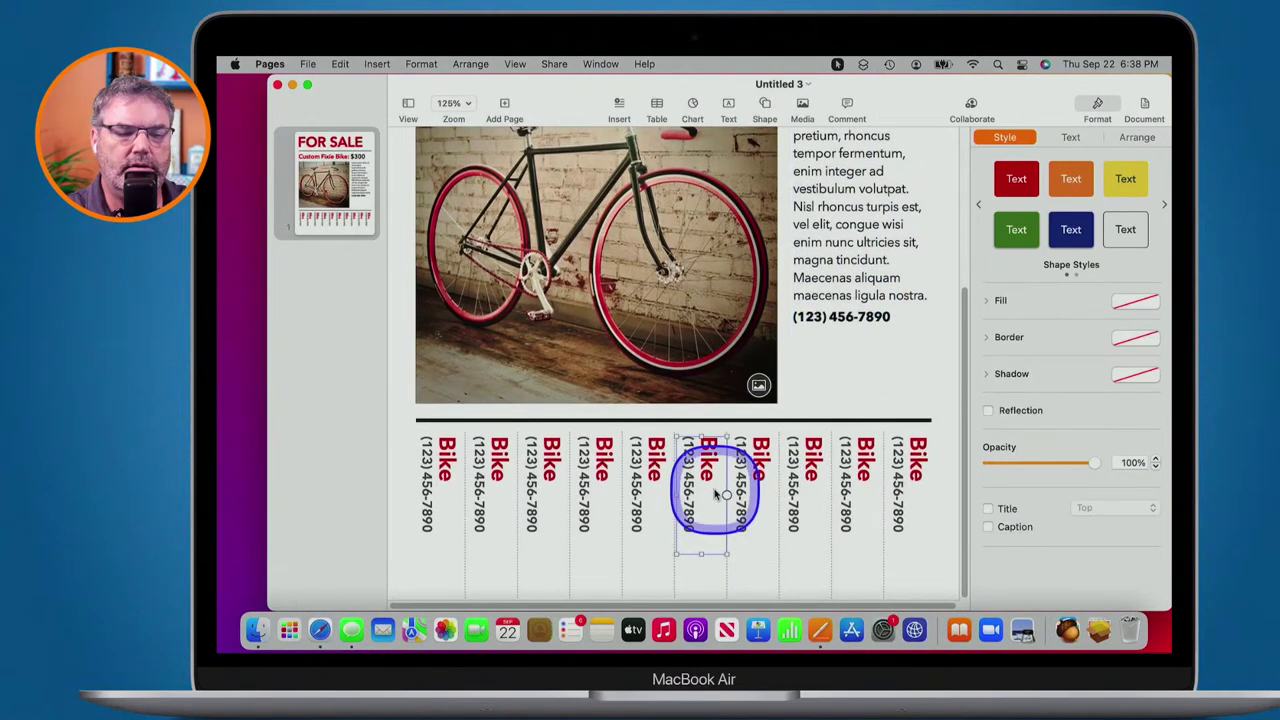
left_click(617, 283)
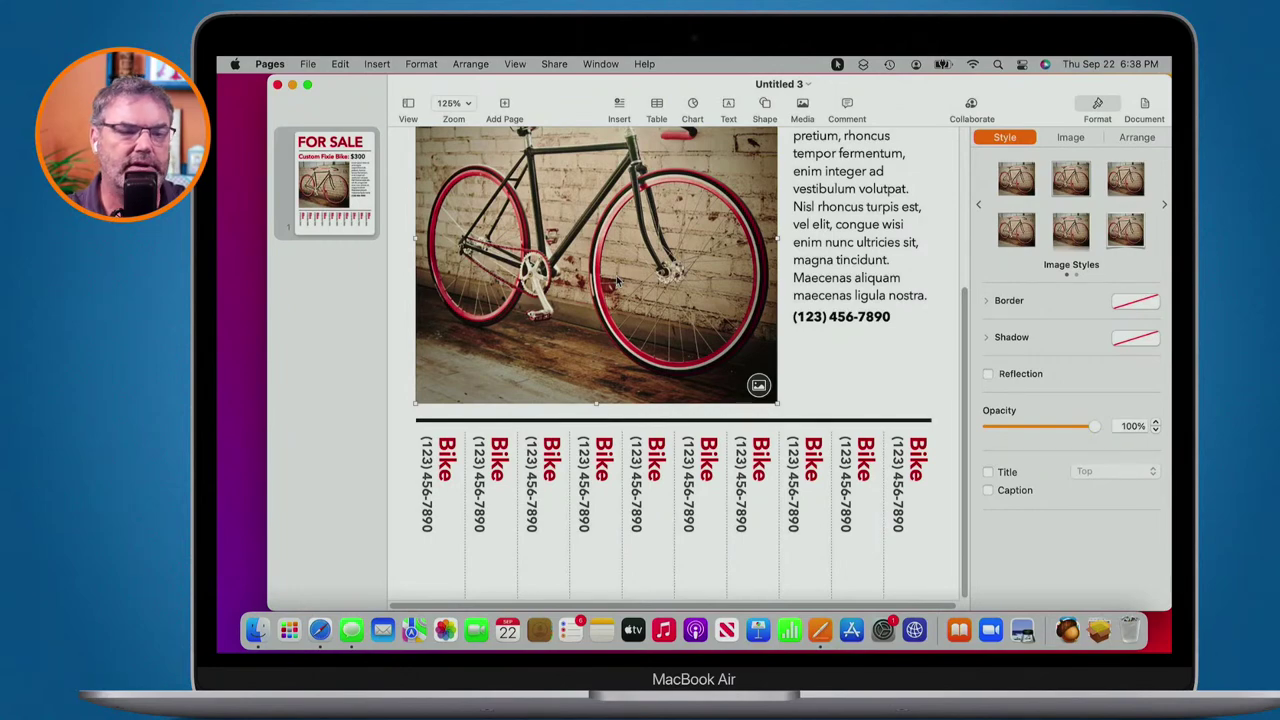
scroll(617, 283, "up", 5)
left_click(600, 200)
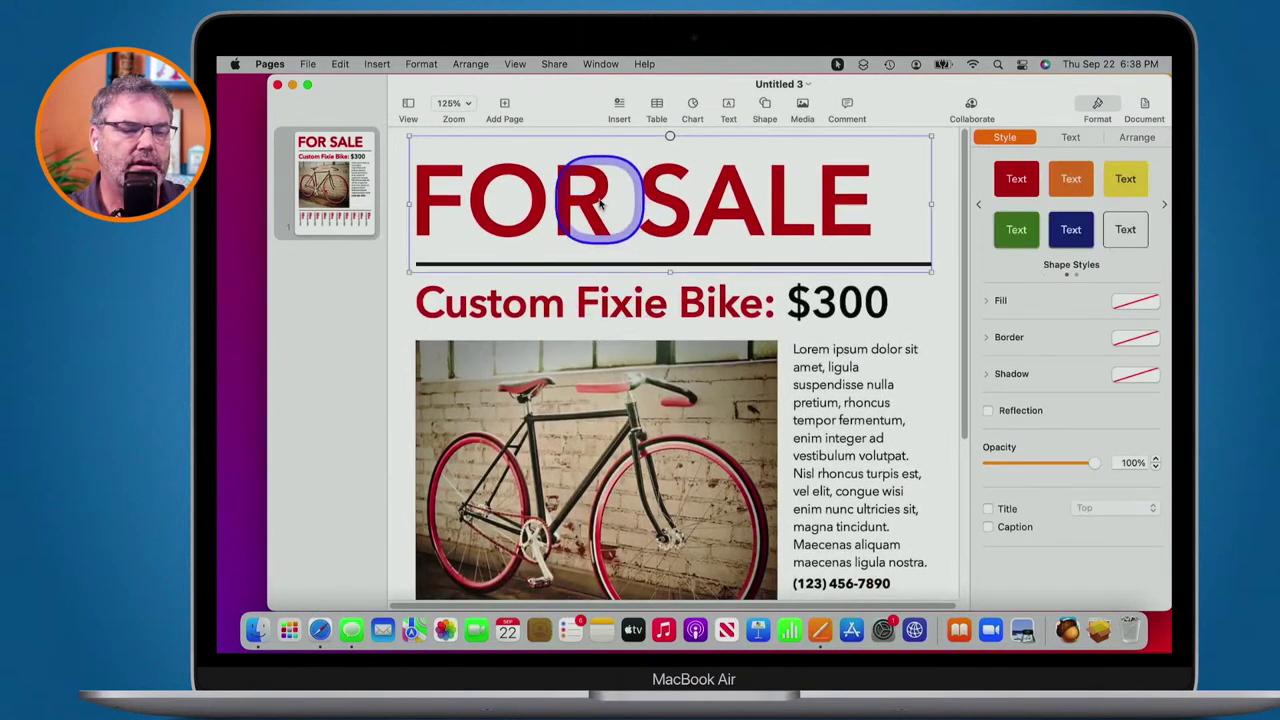
left_click(600, 198)
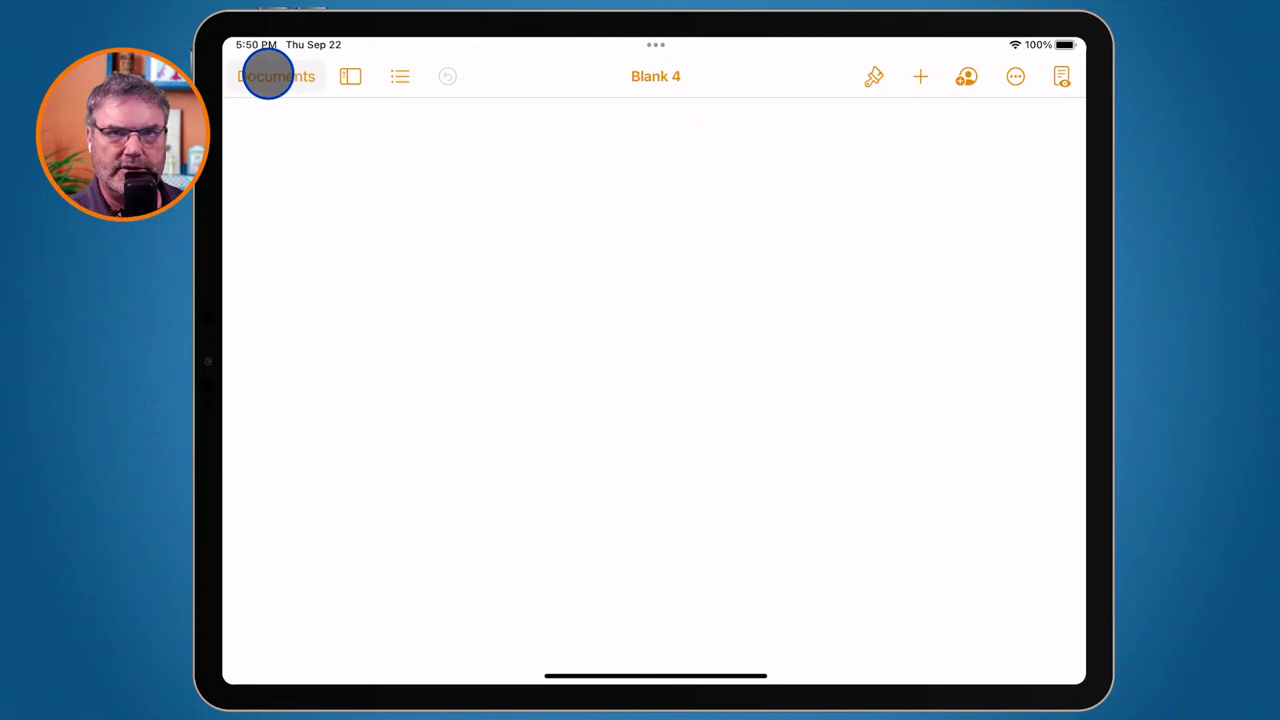
Switch to the iPad, close Blank 4 and browse the template categories for a new document.
left_click(268, 76)
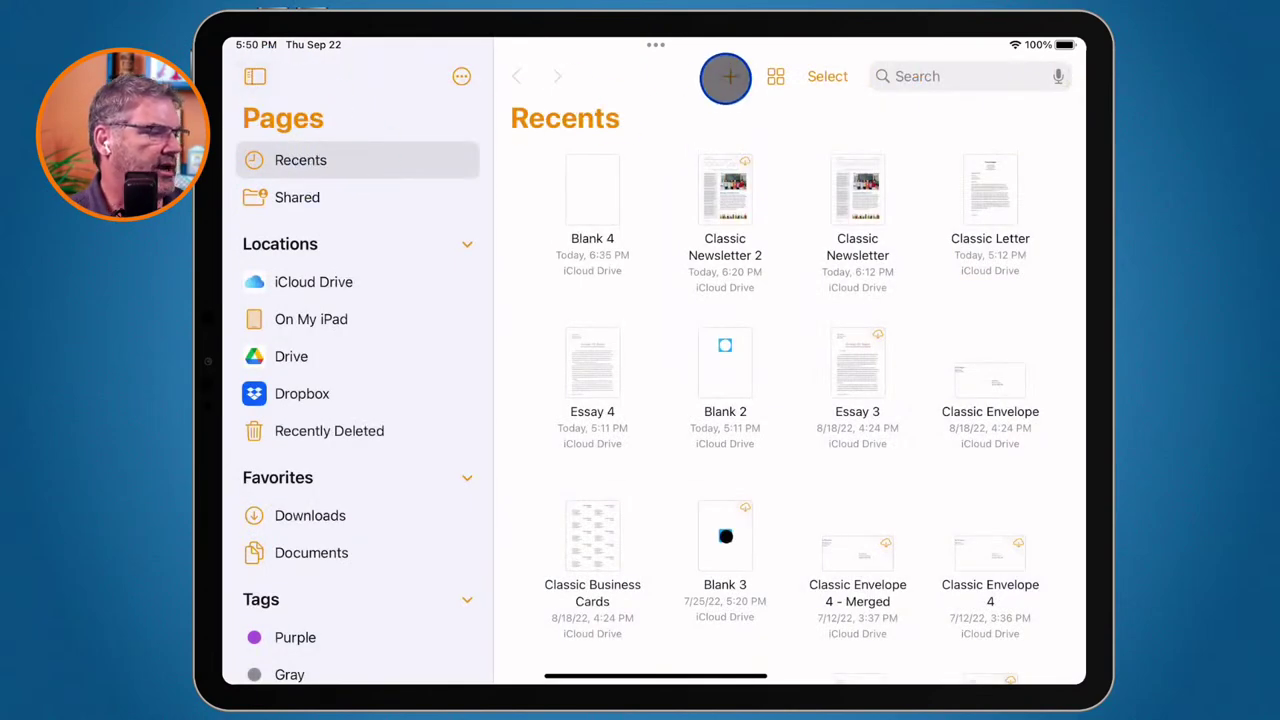
left_click(725, 77)
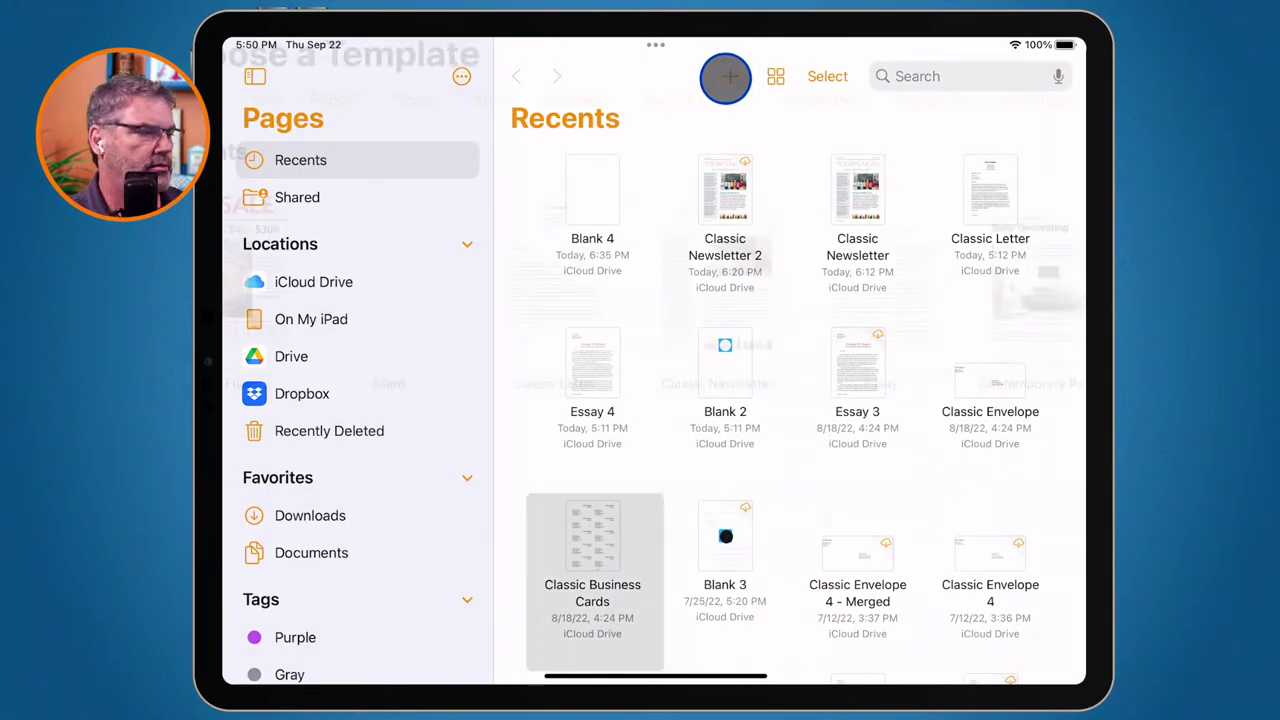
scroll(574, 380, "down", 10)
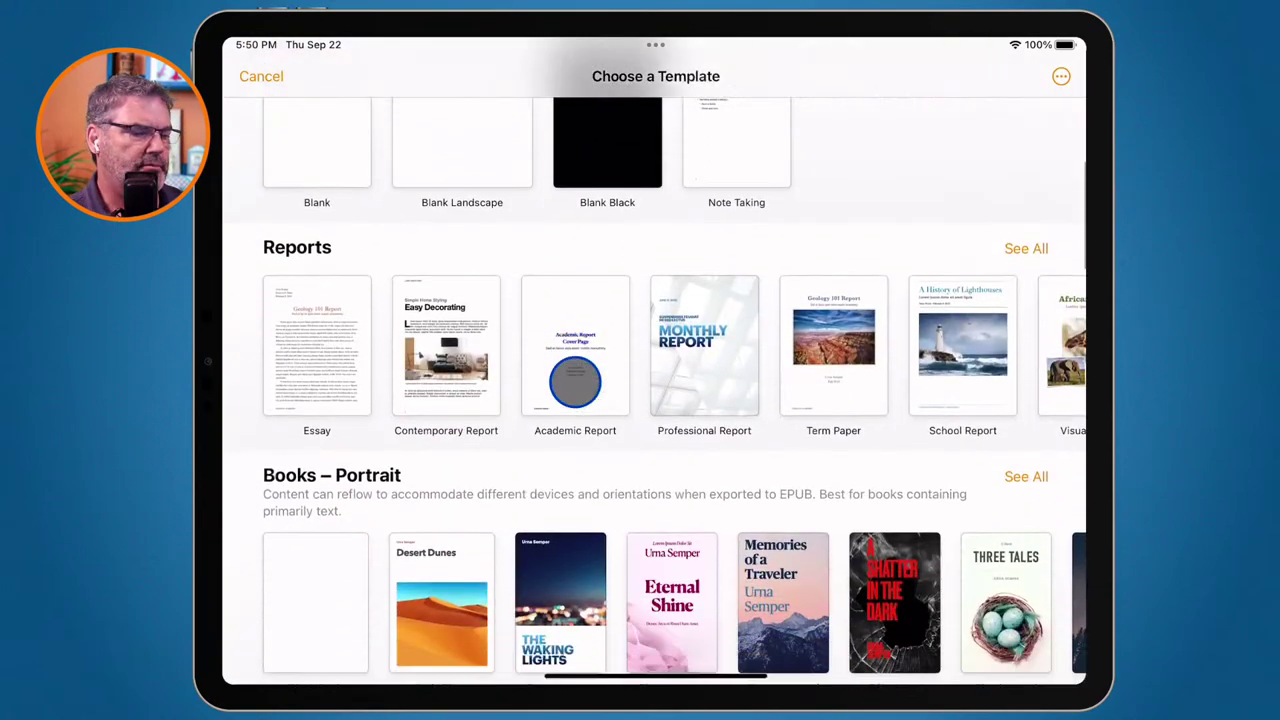
scroll(574, 380, "up", 10)
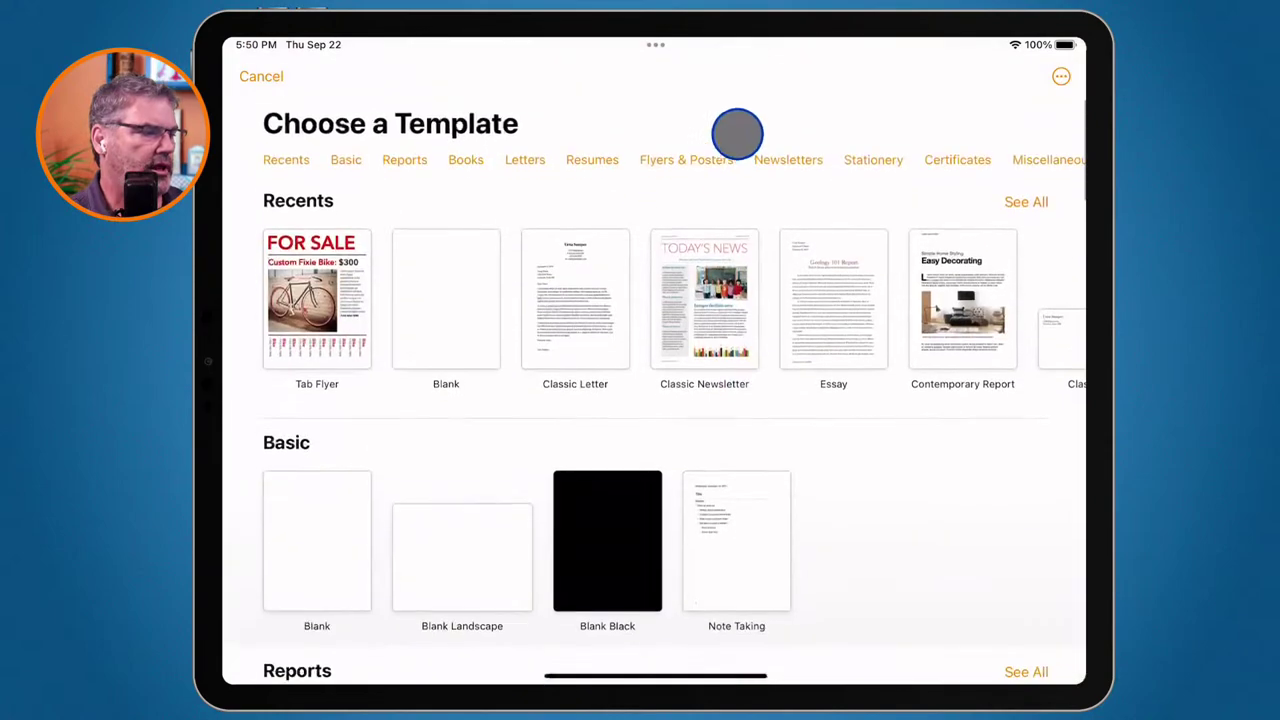
scroll(720, 155, "right", 3)
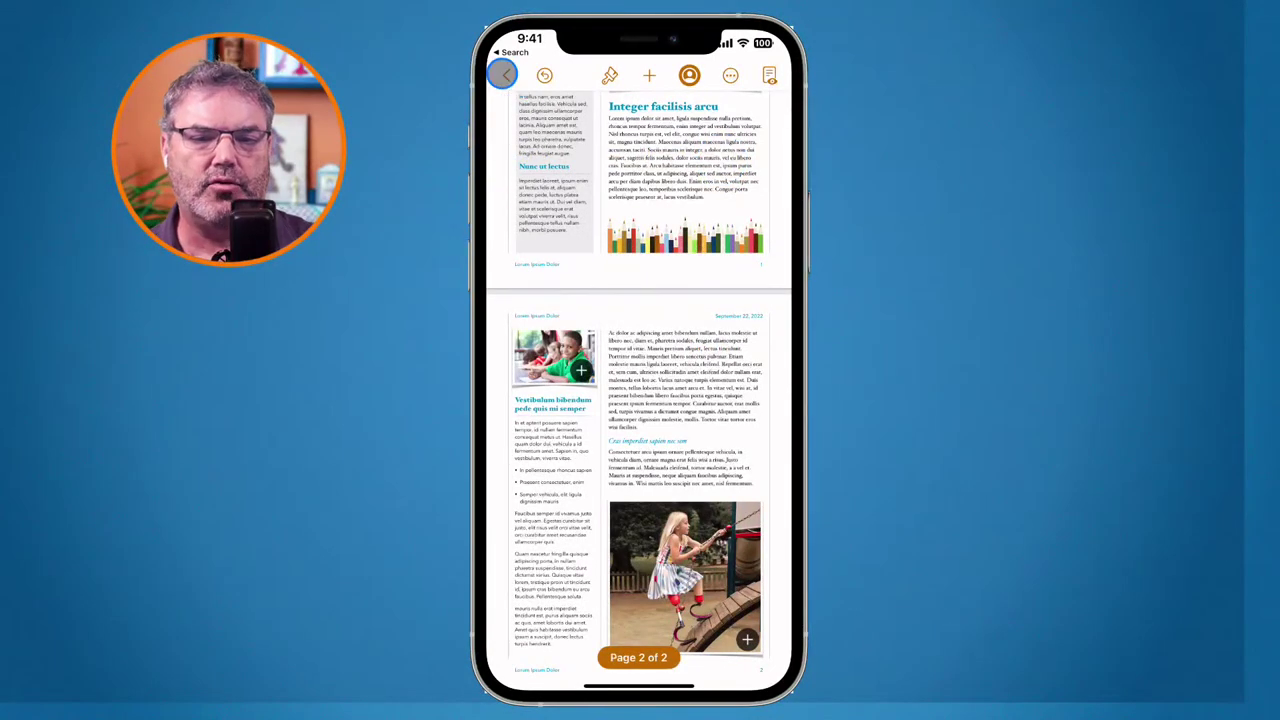
Switch to the iPhone, leave the open newsletter and start a new document to reach its templates.
left_click(503, 73)
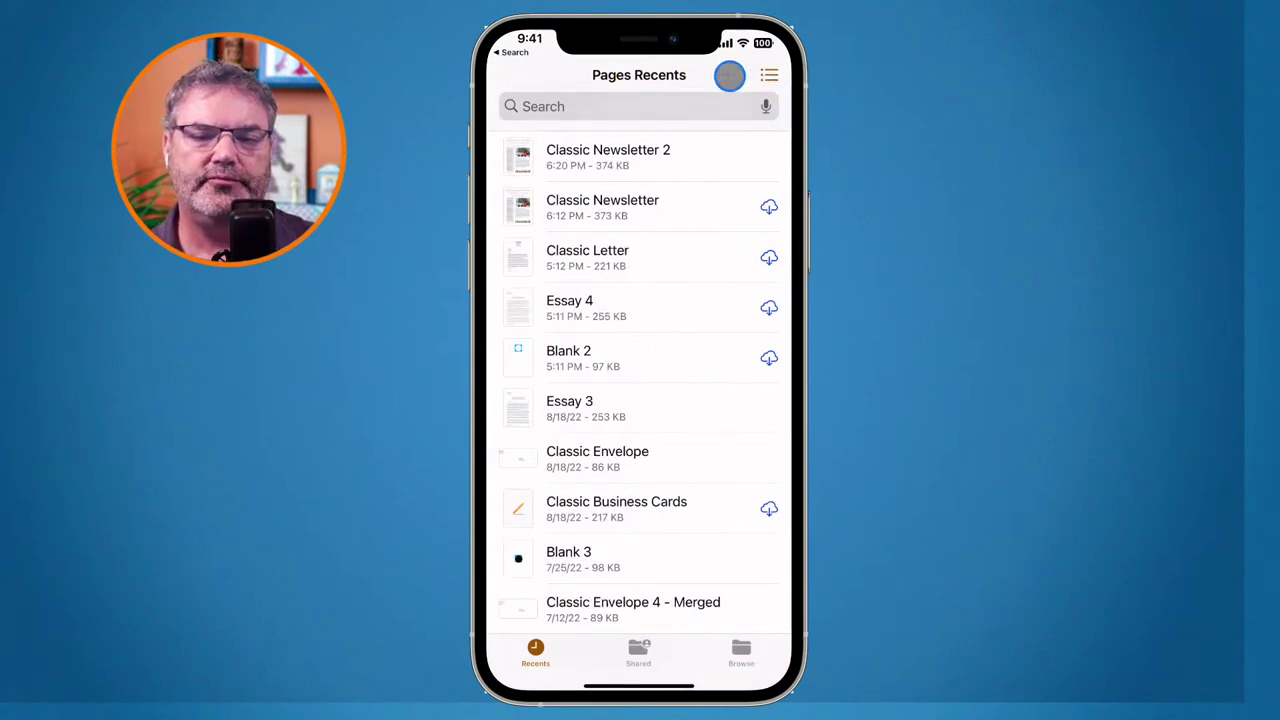
left_click(729, 75)
left_click(638, 566)
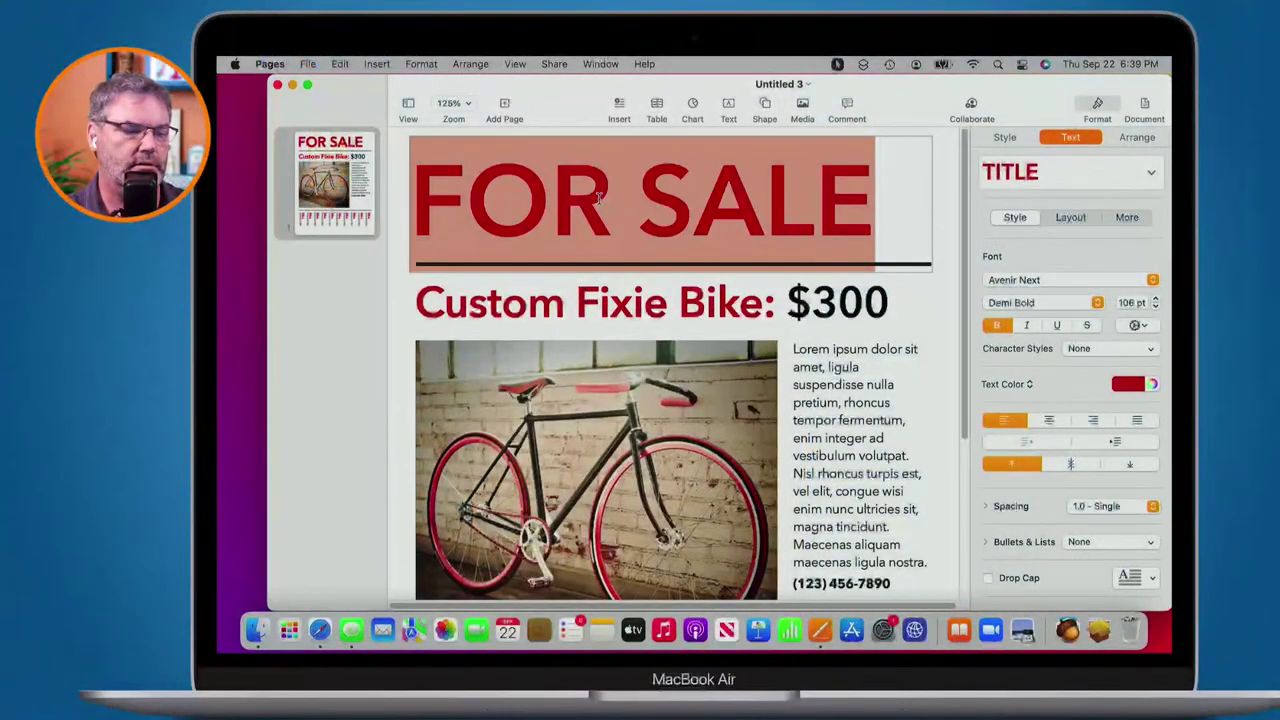
Switch back to the Mac, close the flyer and create a new document from the Museum Brochure template.
key("cmd+w")
key("cmd+n")
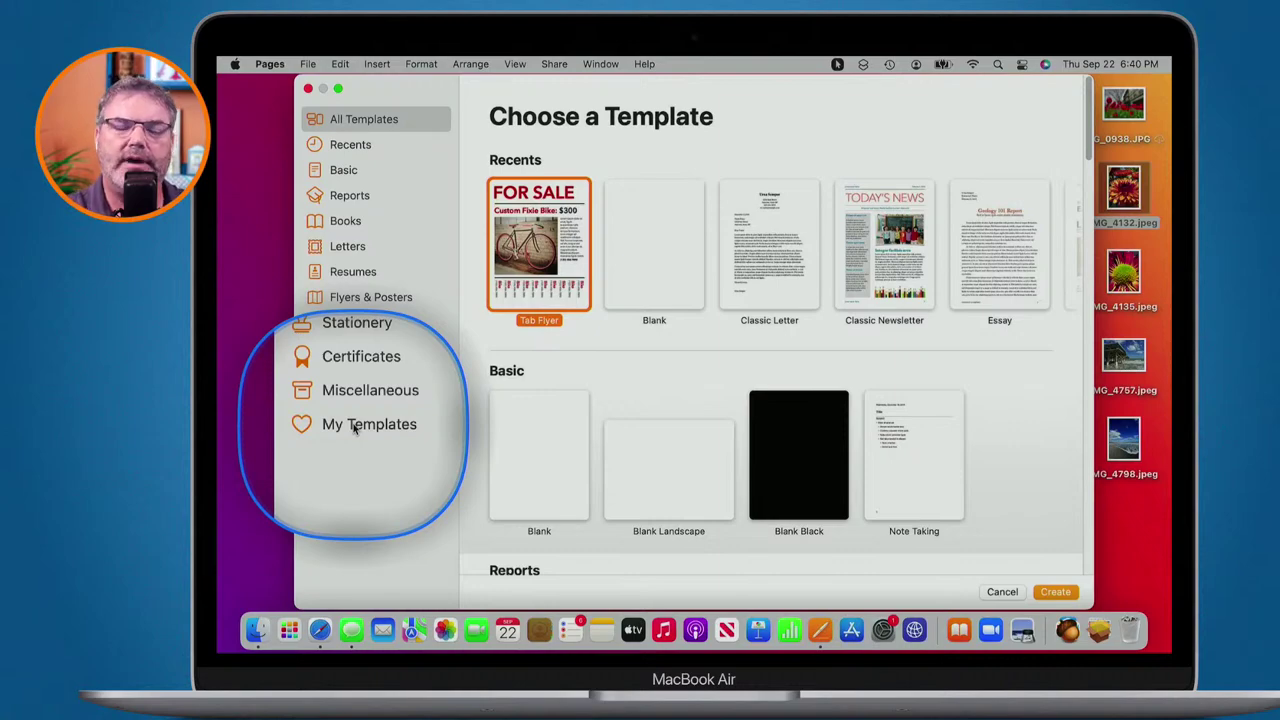
scroll(545, 410, "down", 20)
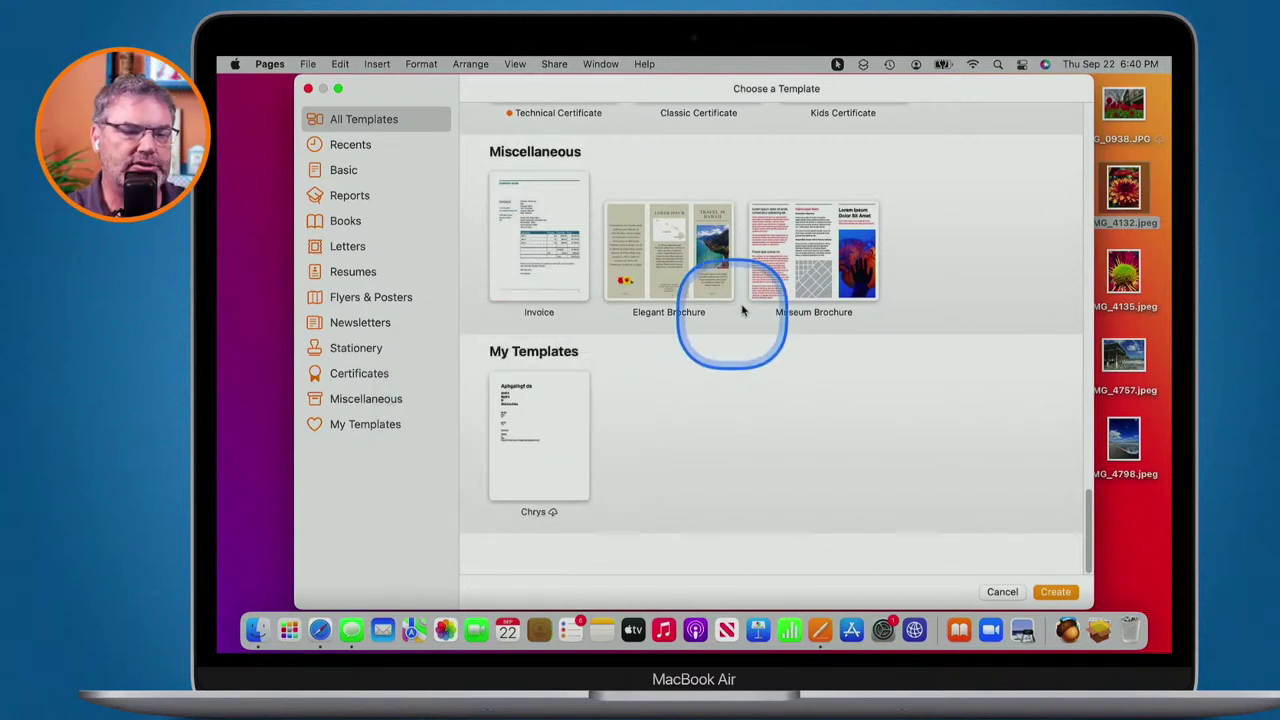
double_click(797, 263)
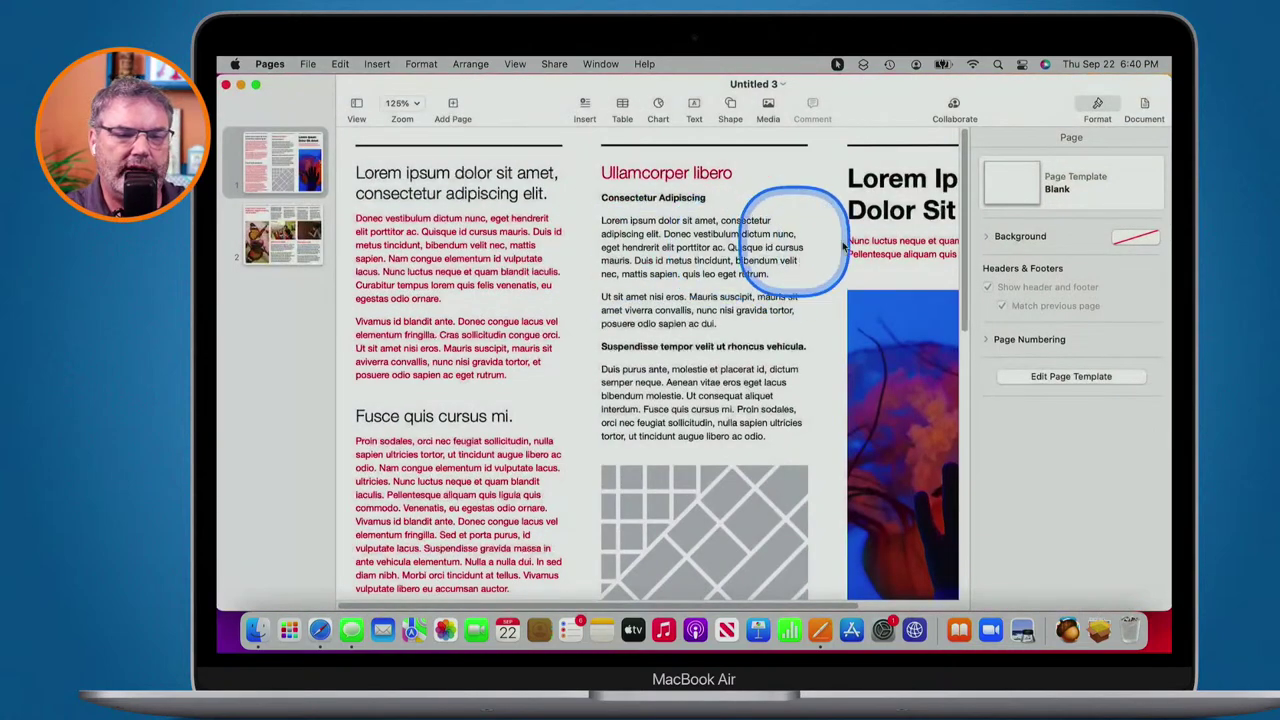
Change the font of the brochure's cover title "Lorem Ipsum Dolor Sit Amet" to DIN Condensed.
scroll(872, 230, "right", 2)
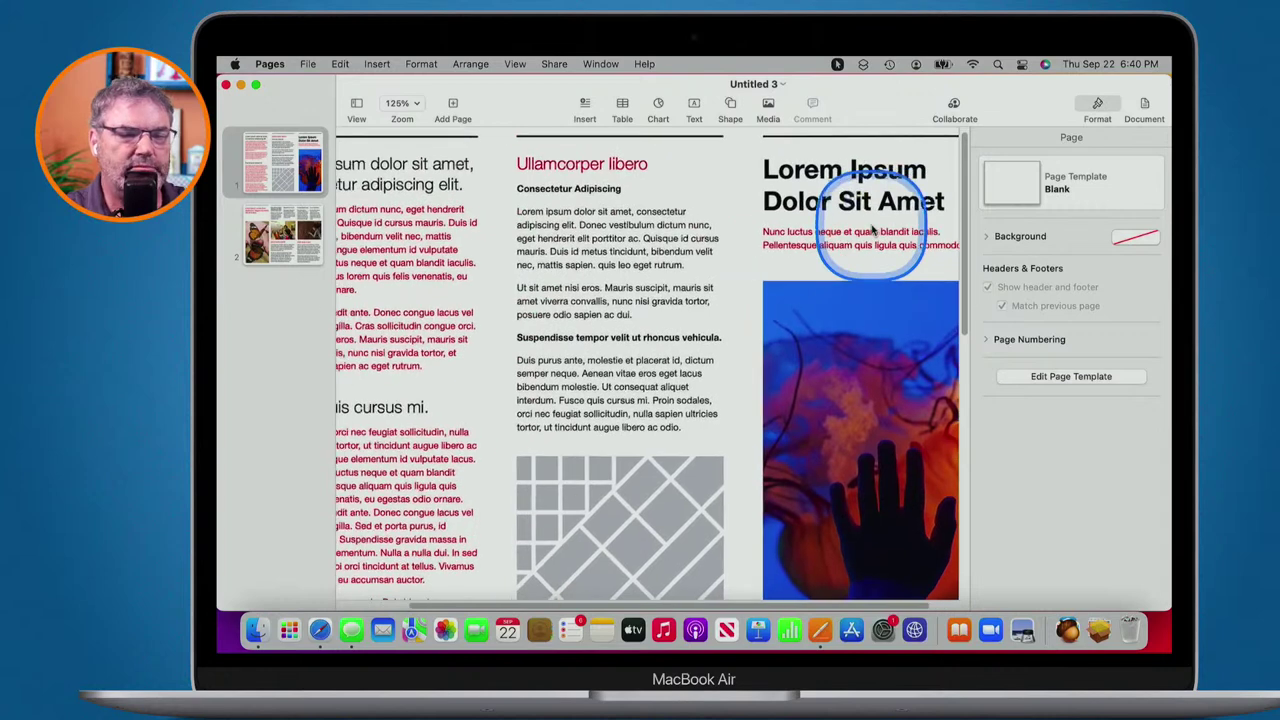
left_click(824, 180)
triple_click(824, 180)
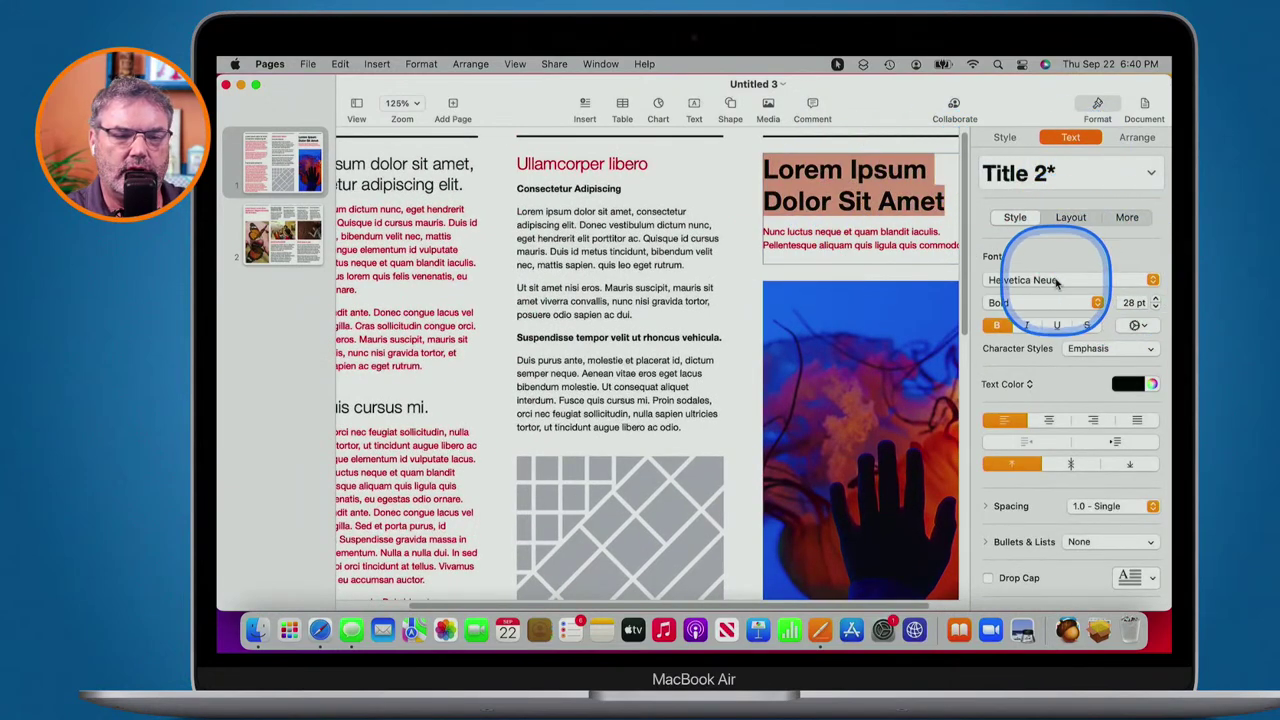
left_click(1090, 281)
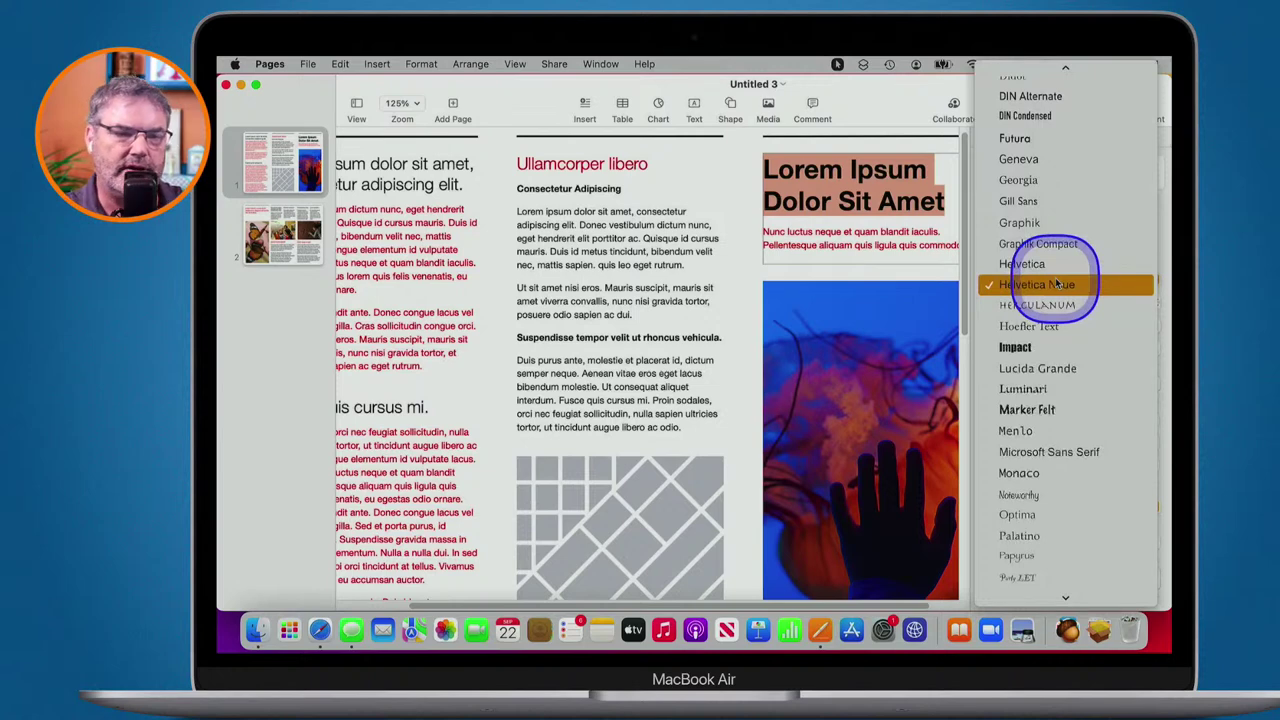
left_click(1030, 115)
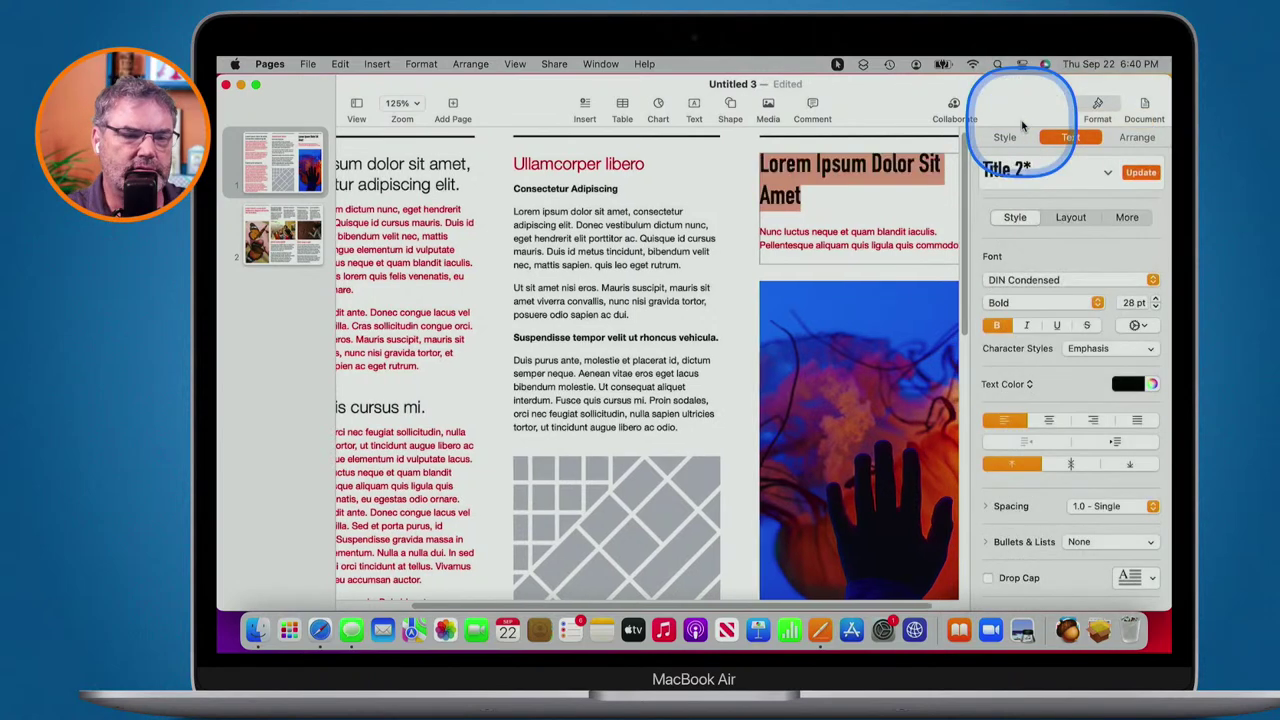
Increase the cover title's font size to 34 pt.
left_click(1155, 299)
left_click(1155, 299)
left_click(1155, 299)
left_click(1155, 299)
left_click(1155, 299)
left_click(1155, 299)
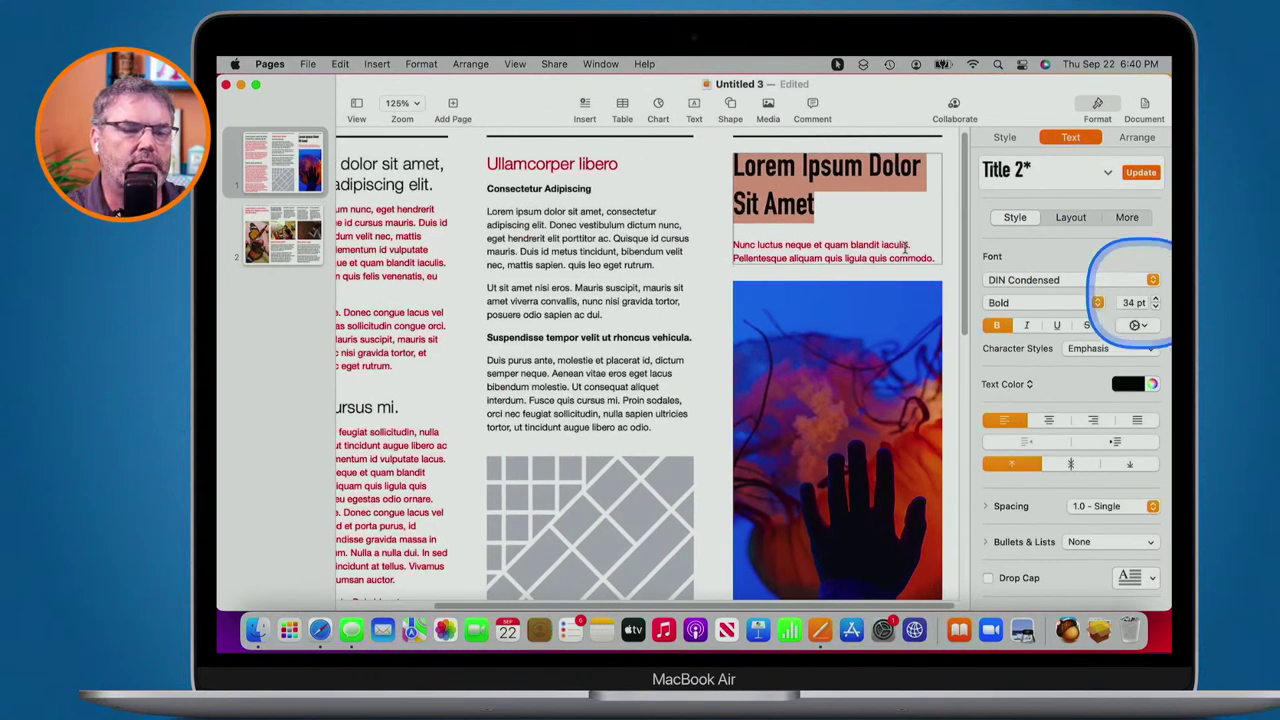
Select the placeholder text under Consectetur Adipiscing, then save the brochure as a custom template in the Template Chooser.
left_click(578, 213)
triple_click(578, 213)
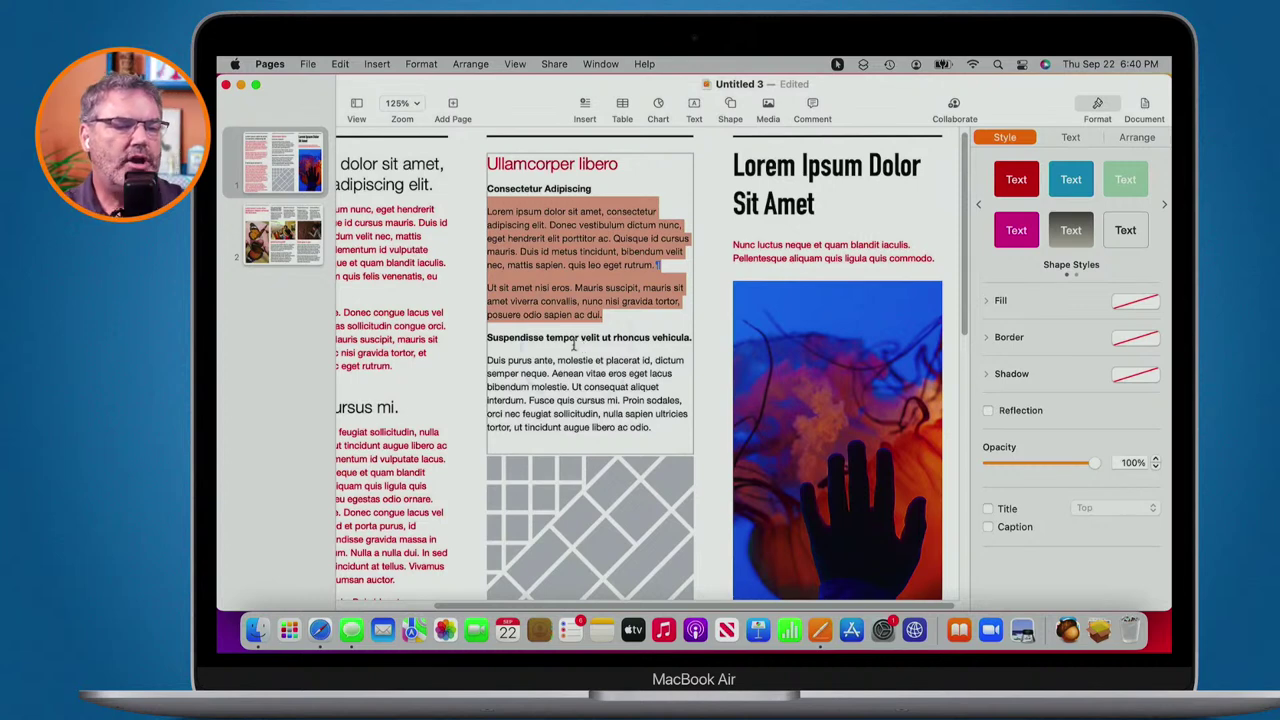
left_click(308, 64)
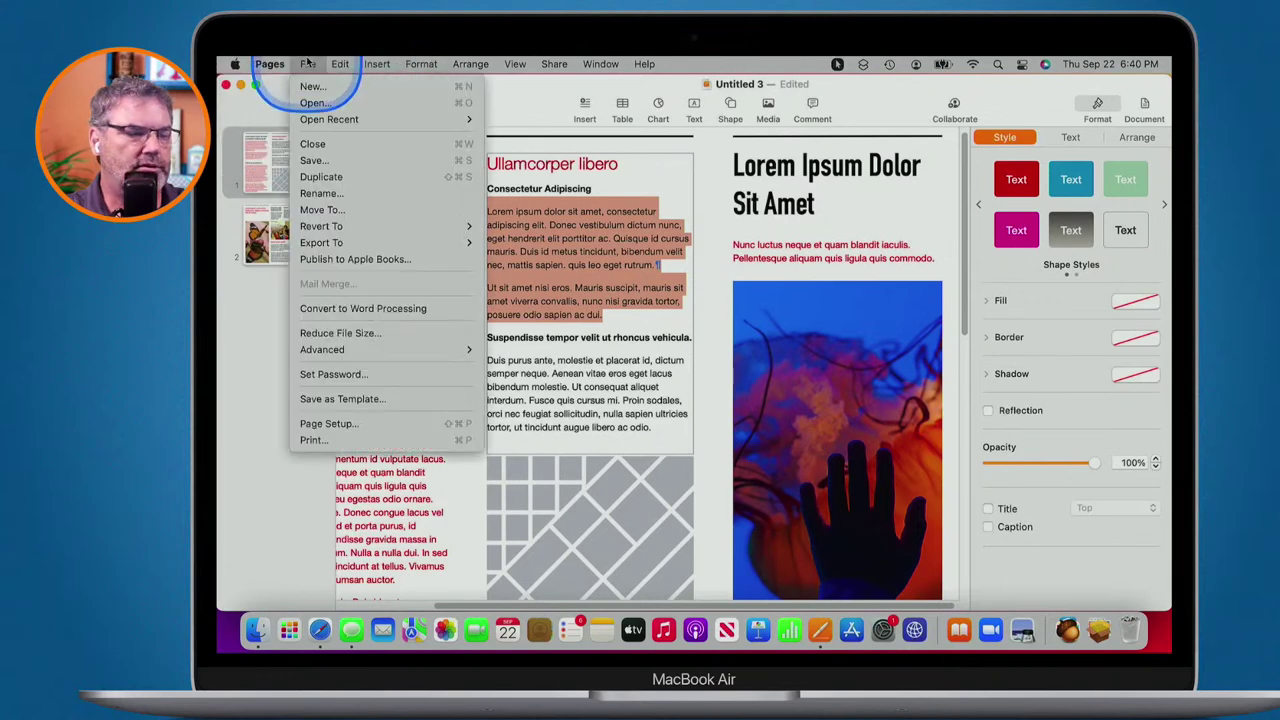
left_click(333, 400)
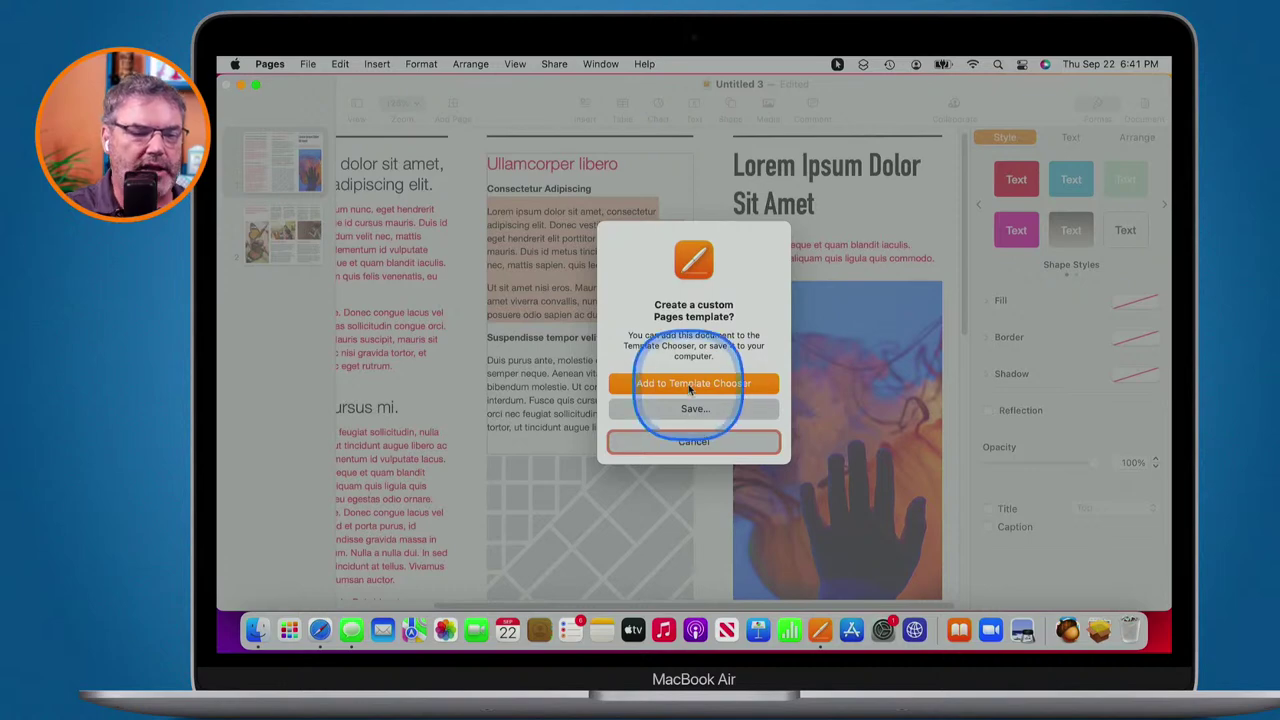
left_click(688, 386)
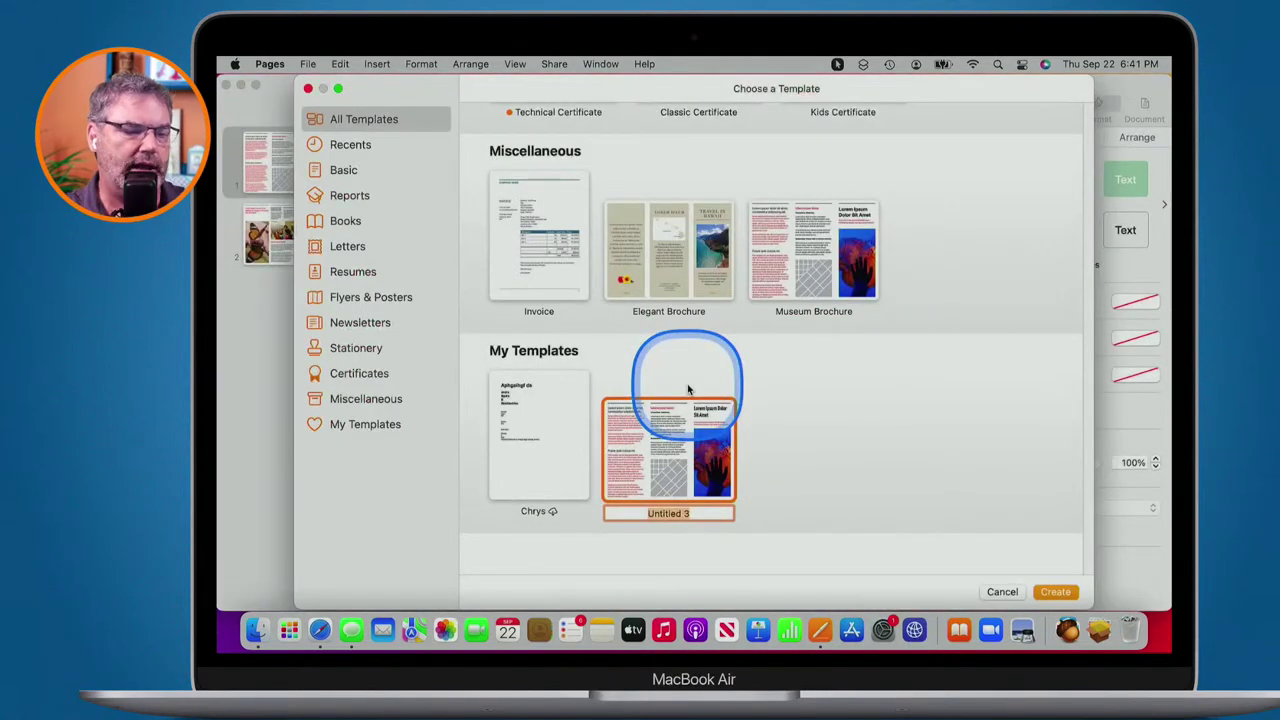
Name the new custom template "My Awesome Brochure".
type("M")
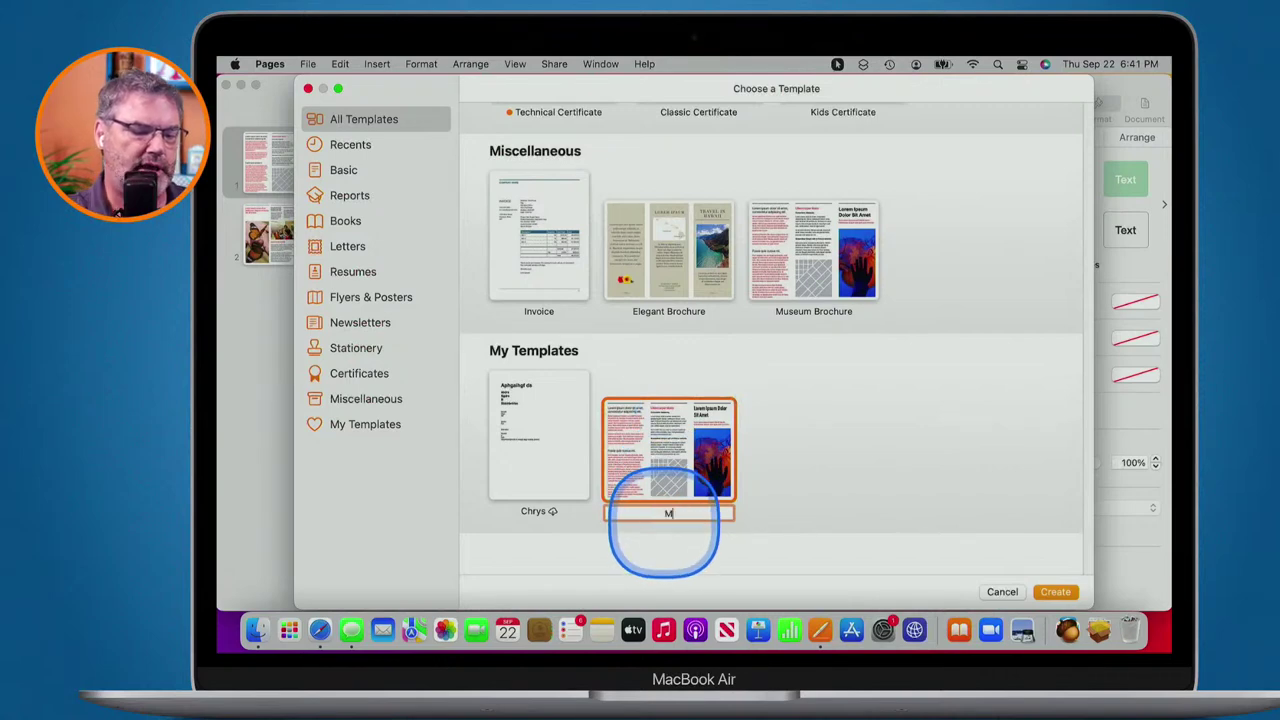
type("y Awes")
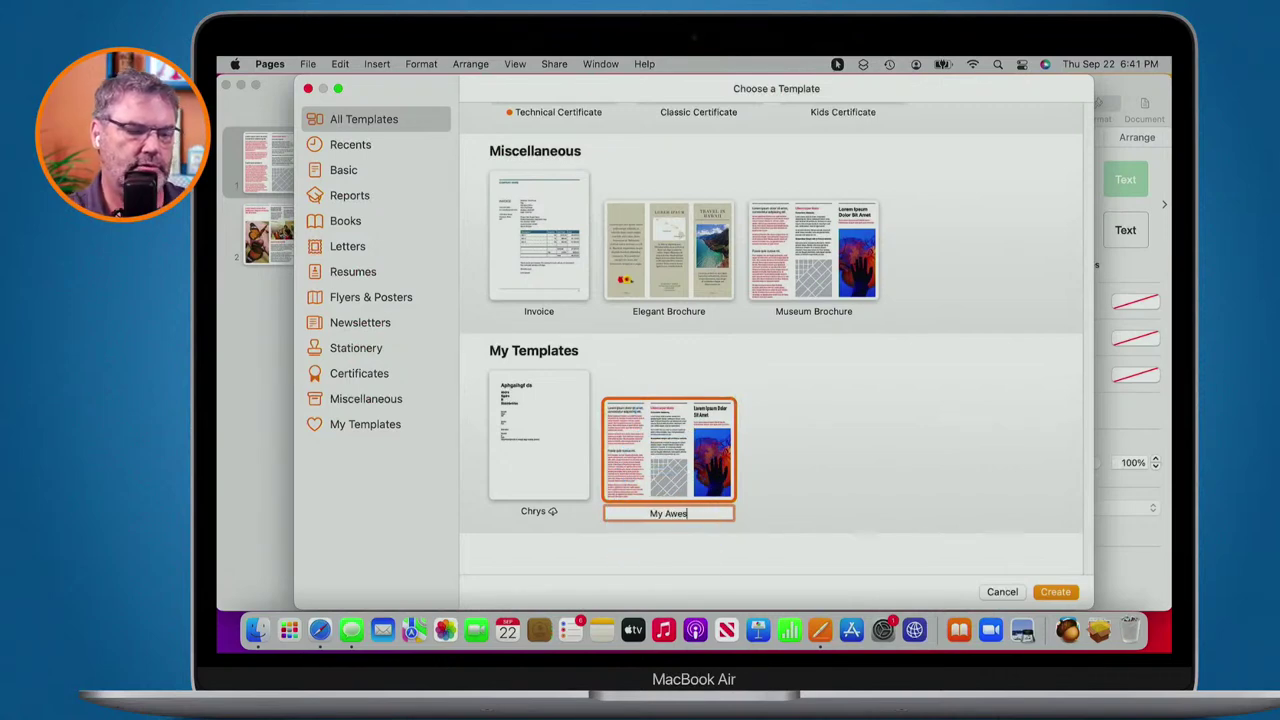
type("ome B")
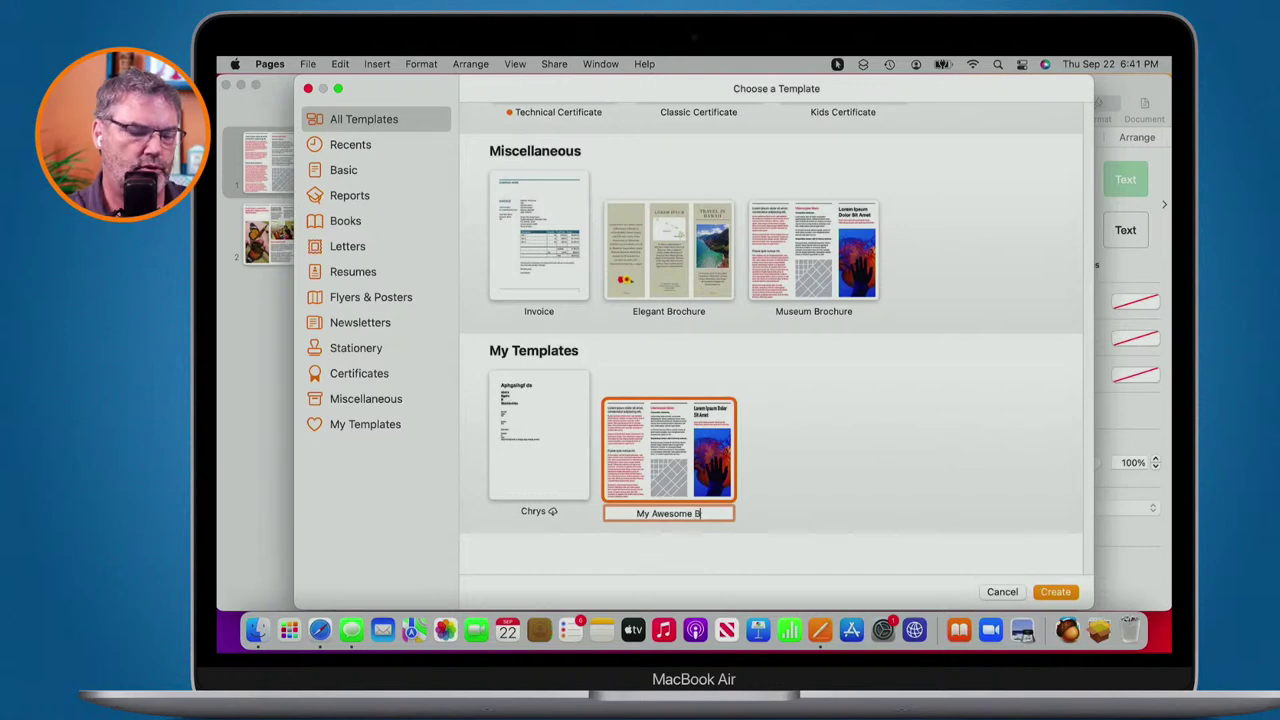
type("rochure")
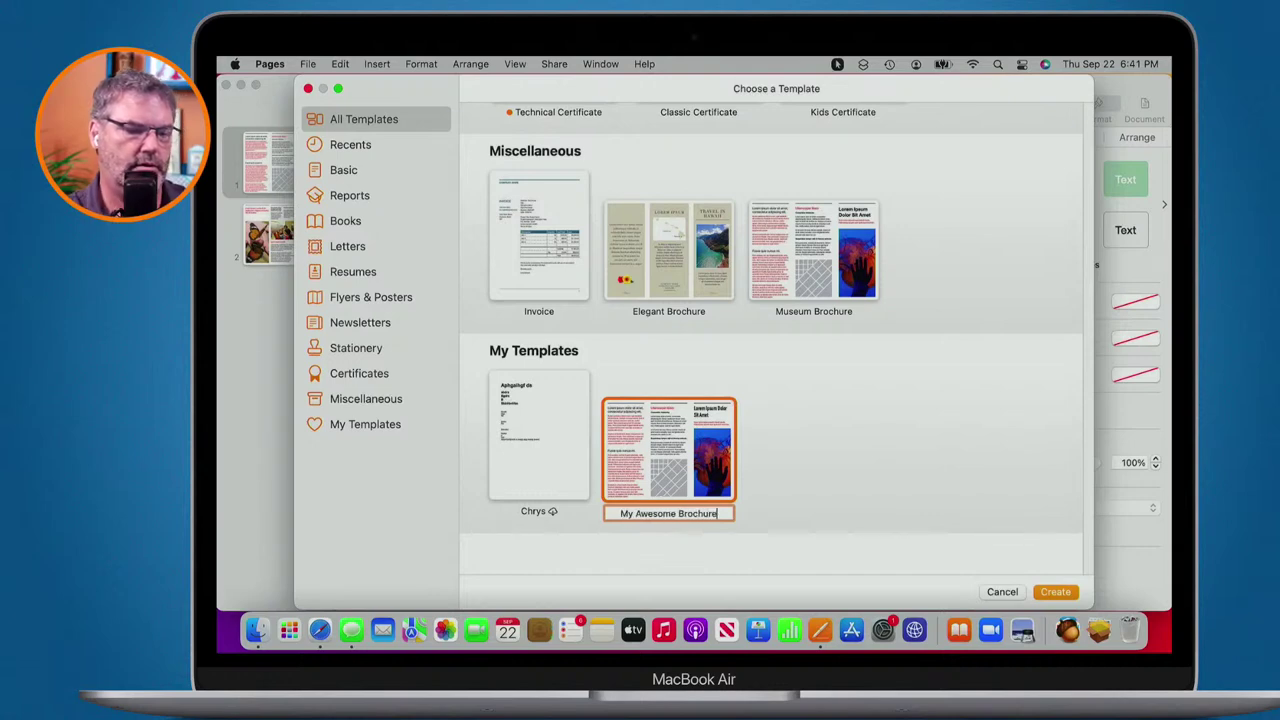
key("Return")
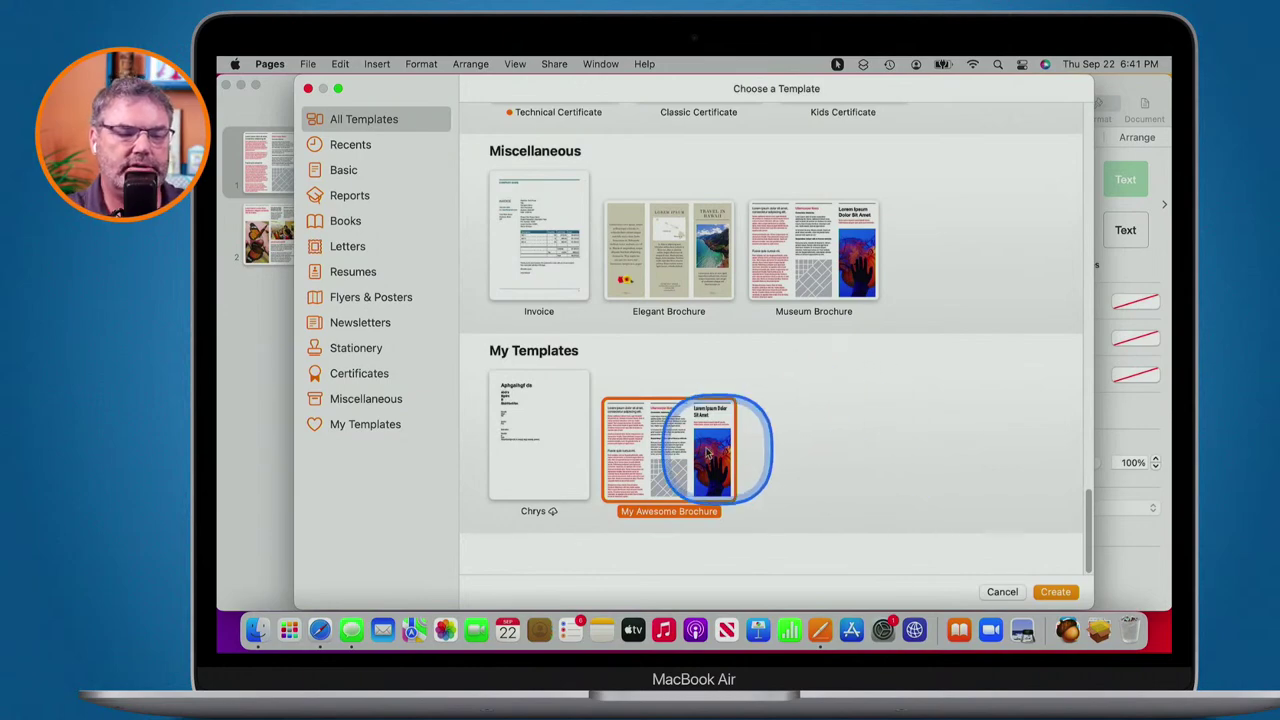
Create a new document from the My Awesome Brochure template on the Mac, then another from the same template on the iPad.
double_click(671, 452)
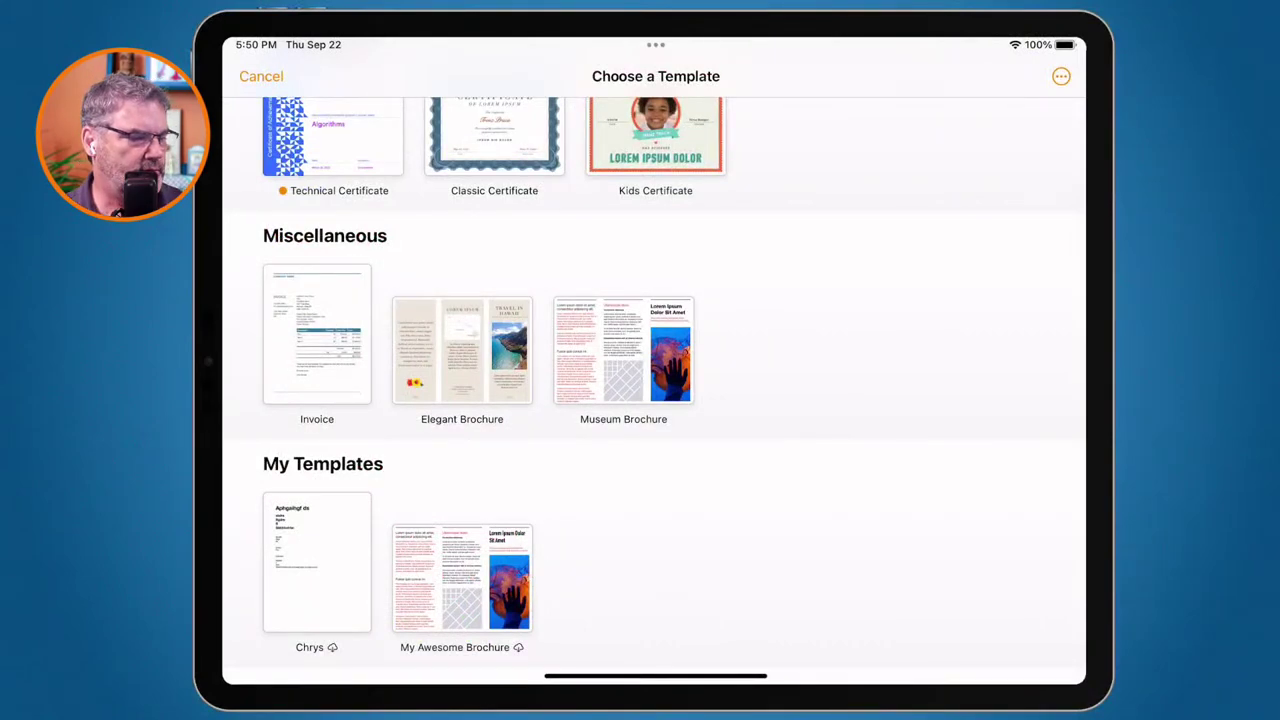
left_click(462, 578)
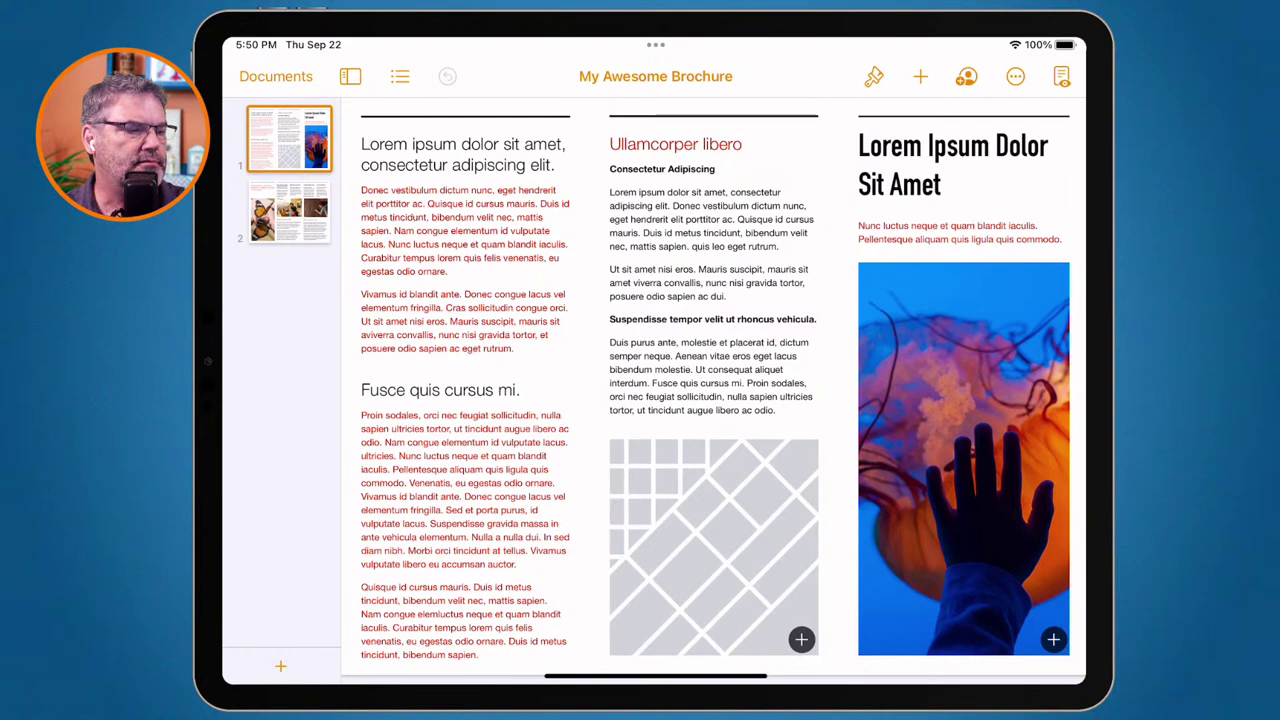
Export the iPad brochure as a Pages template and add it to the Template Chooser.
left_click(1015, 76)
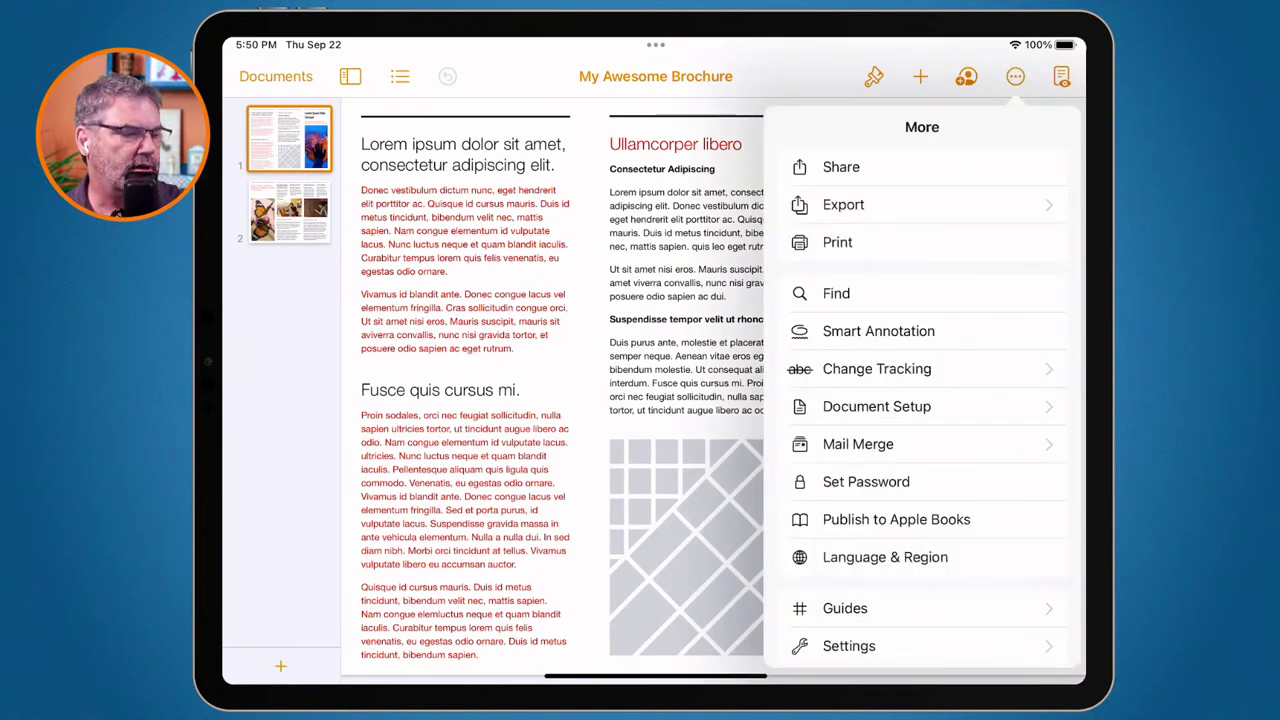
left_click(843, 204)
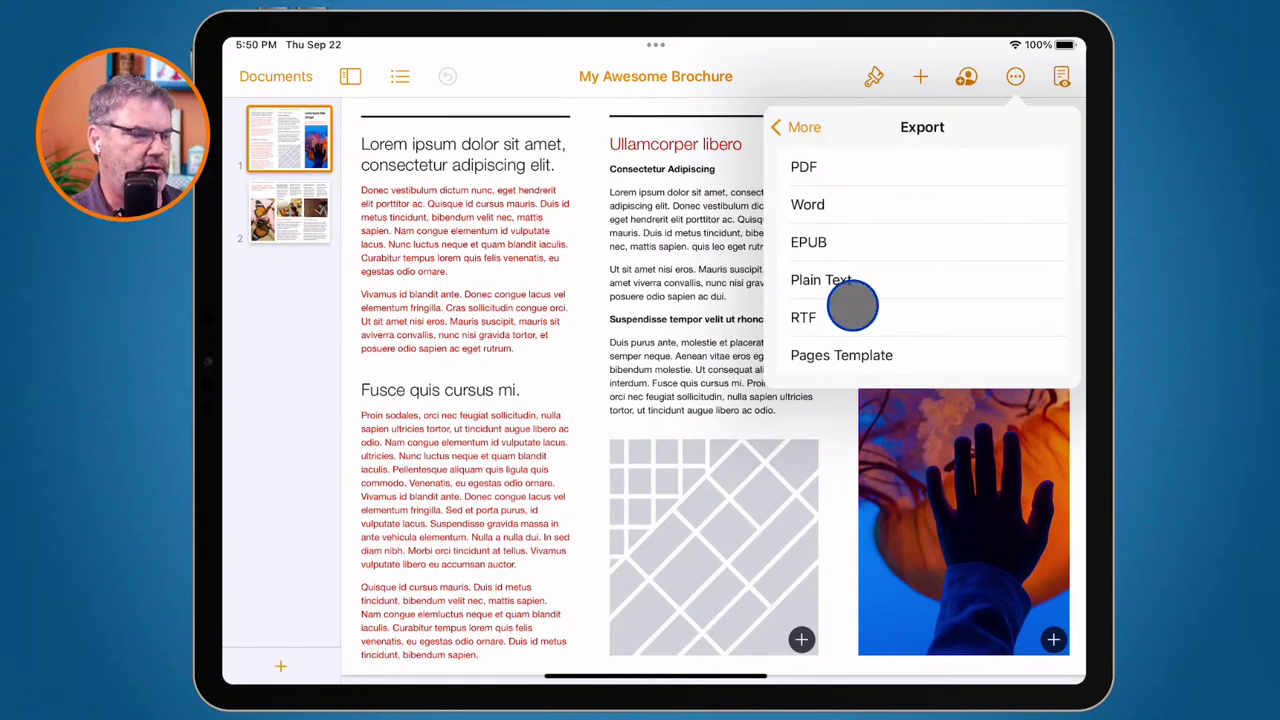
left_click(855, 355)
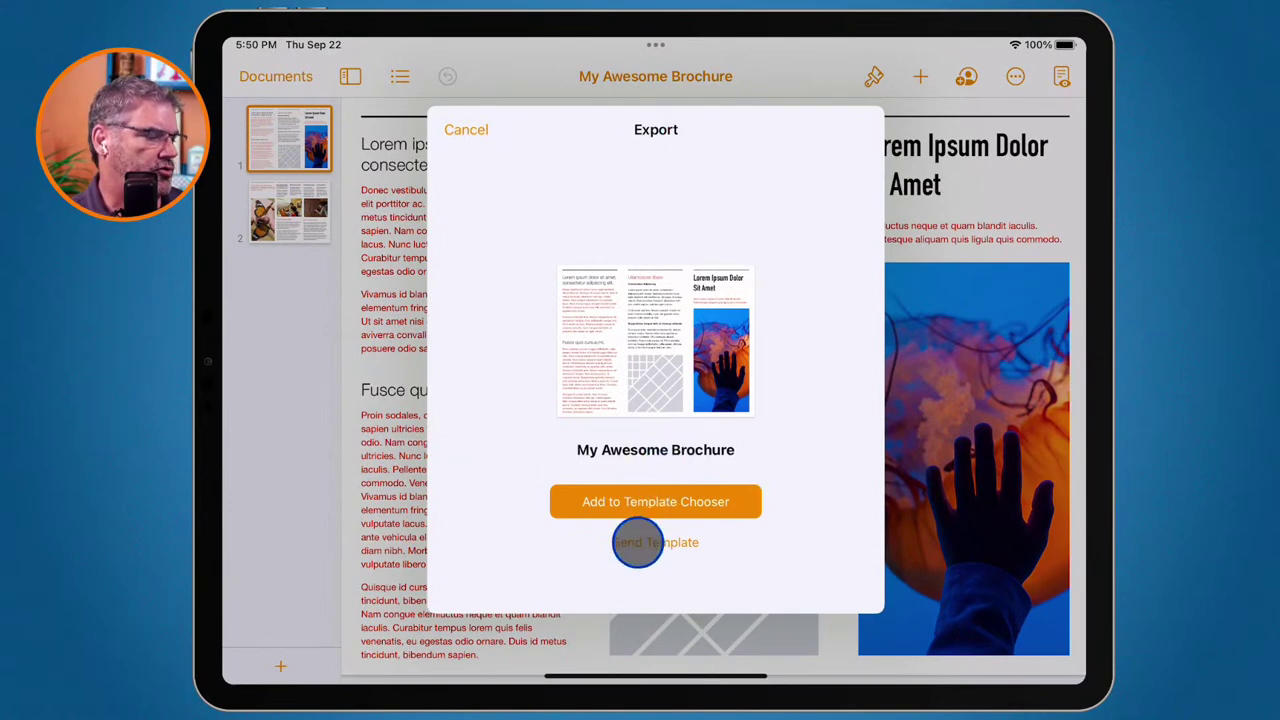
left_click(638, 502)
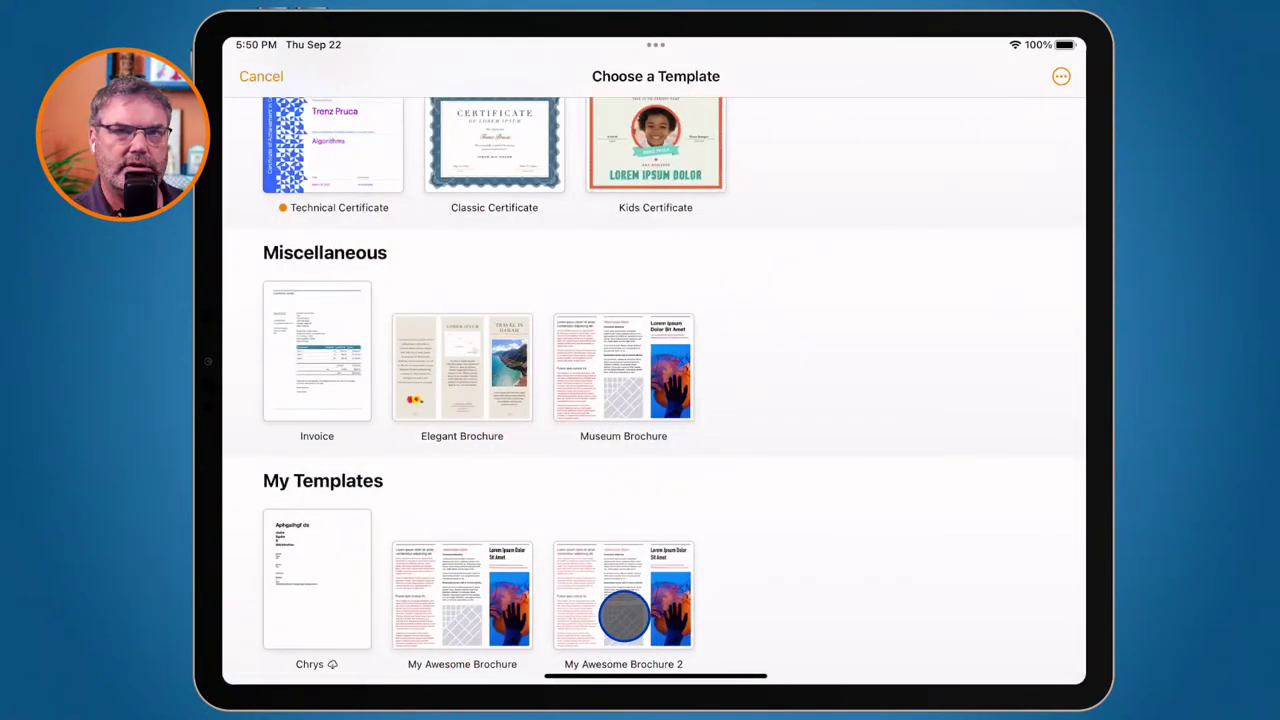
scroll(622, 620, "down", 1)
right_click(612, 643)
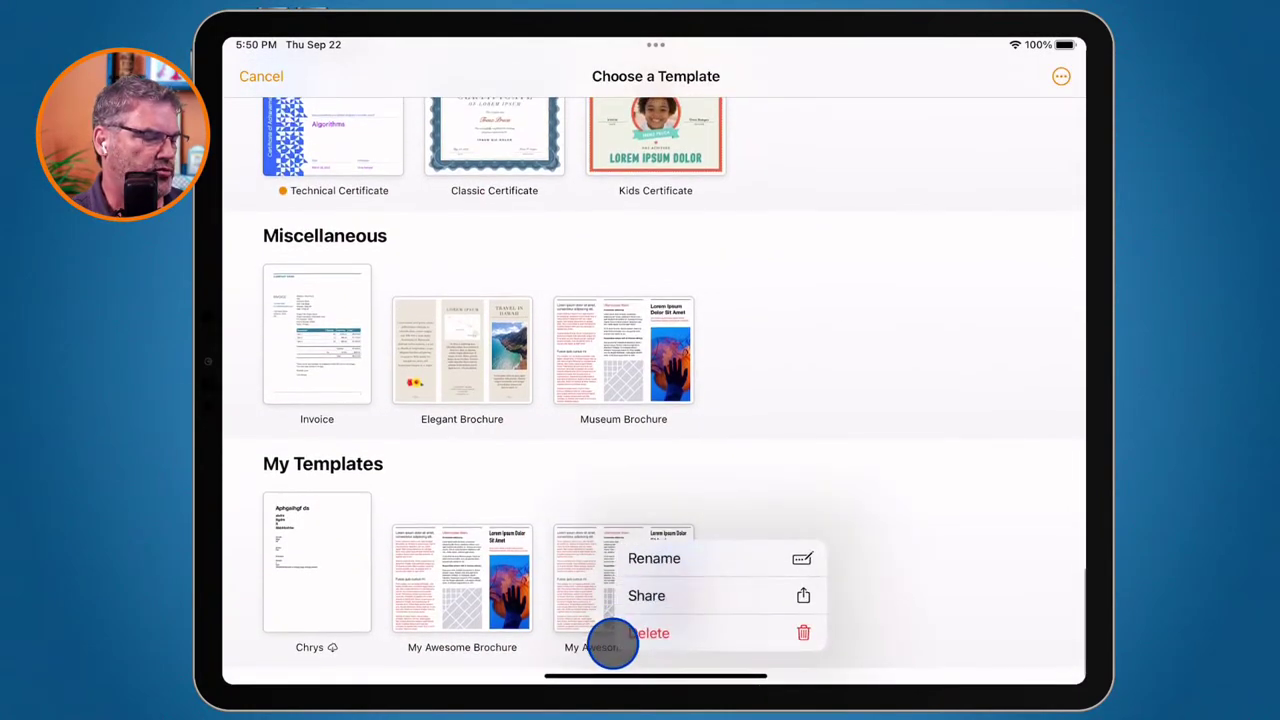
left_click(654, 558)
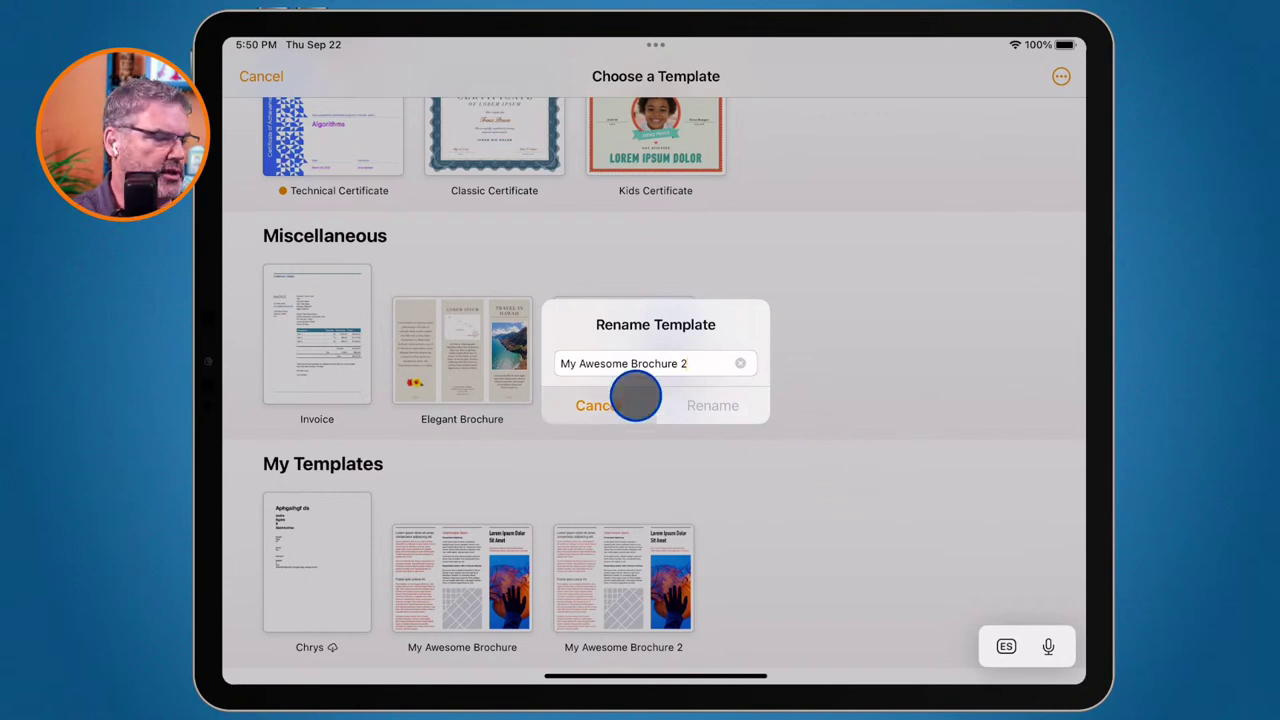
left_click(590, 400)
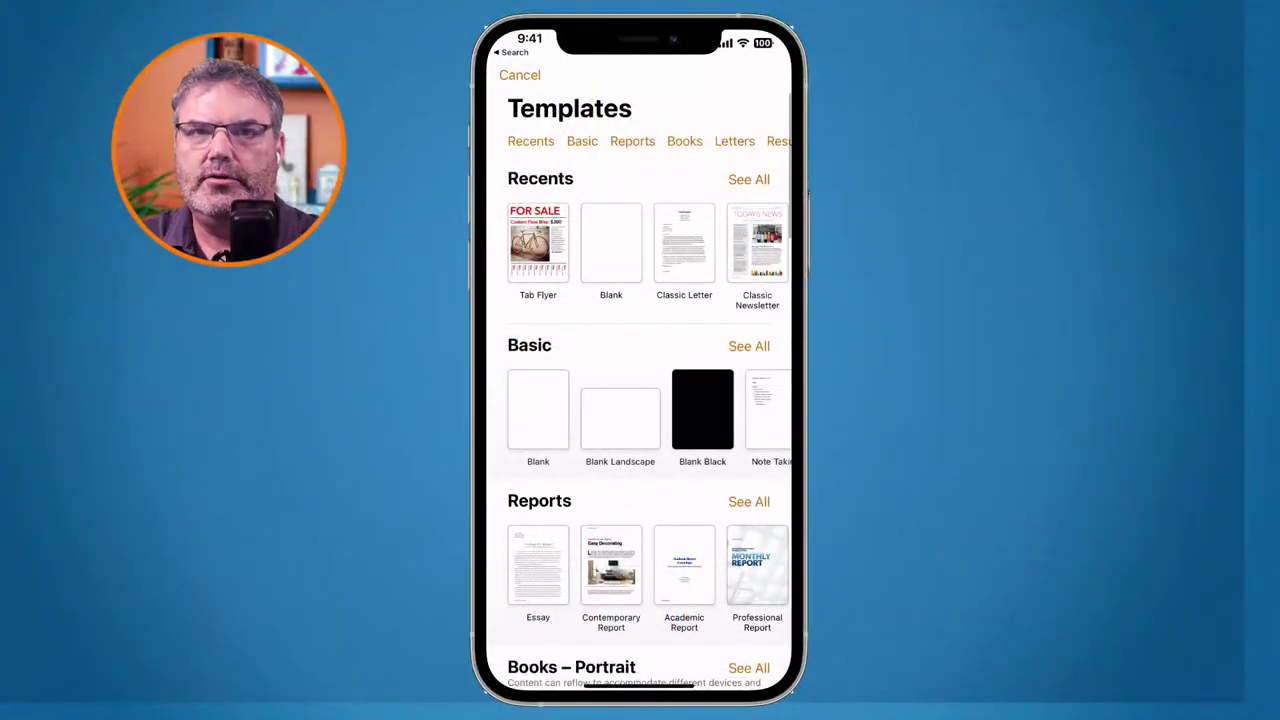
Browse the template categories in the iPhone's template list.
scroll(648, 390, "down", 15)
scroll(648, 390, "down", 3)
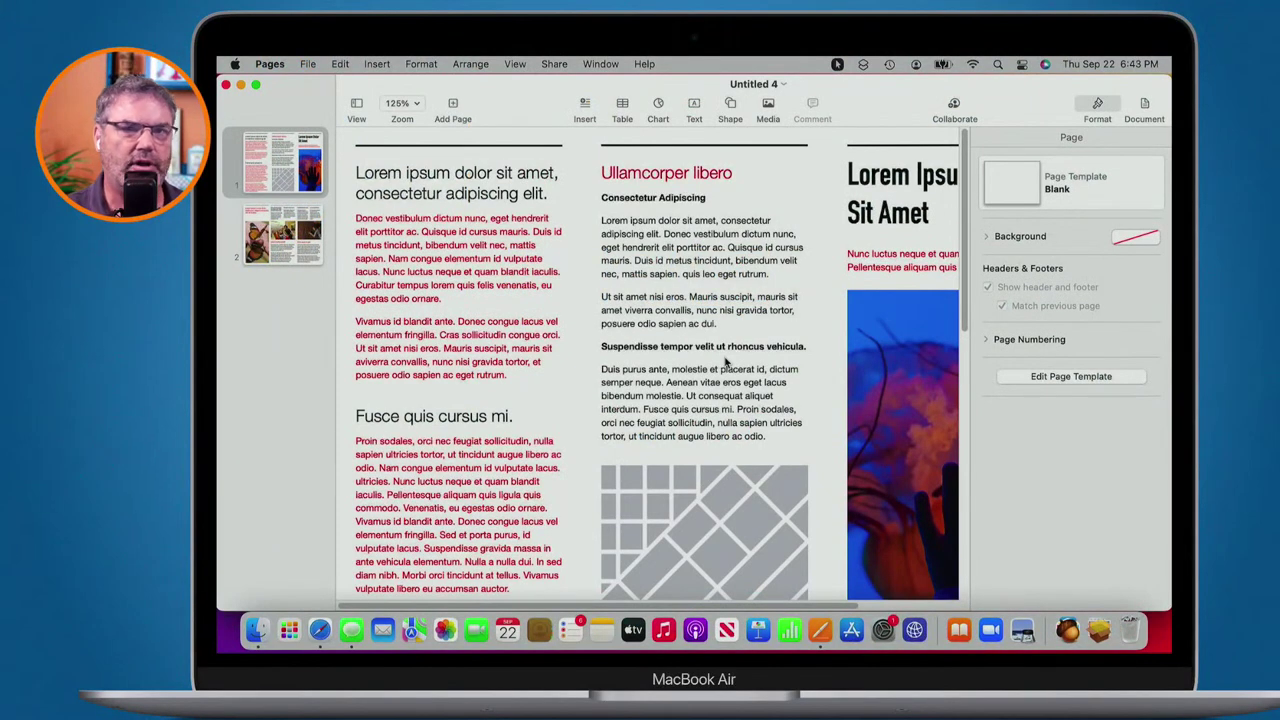
Select the text box under the Ullamcorper libero heading together with the neighbouring first-column text box on the Mac brochure's first page.
left_click(685, 290)
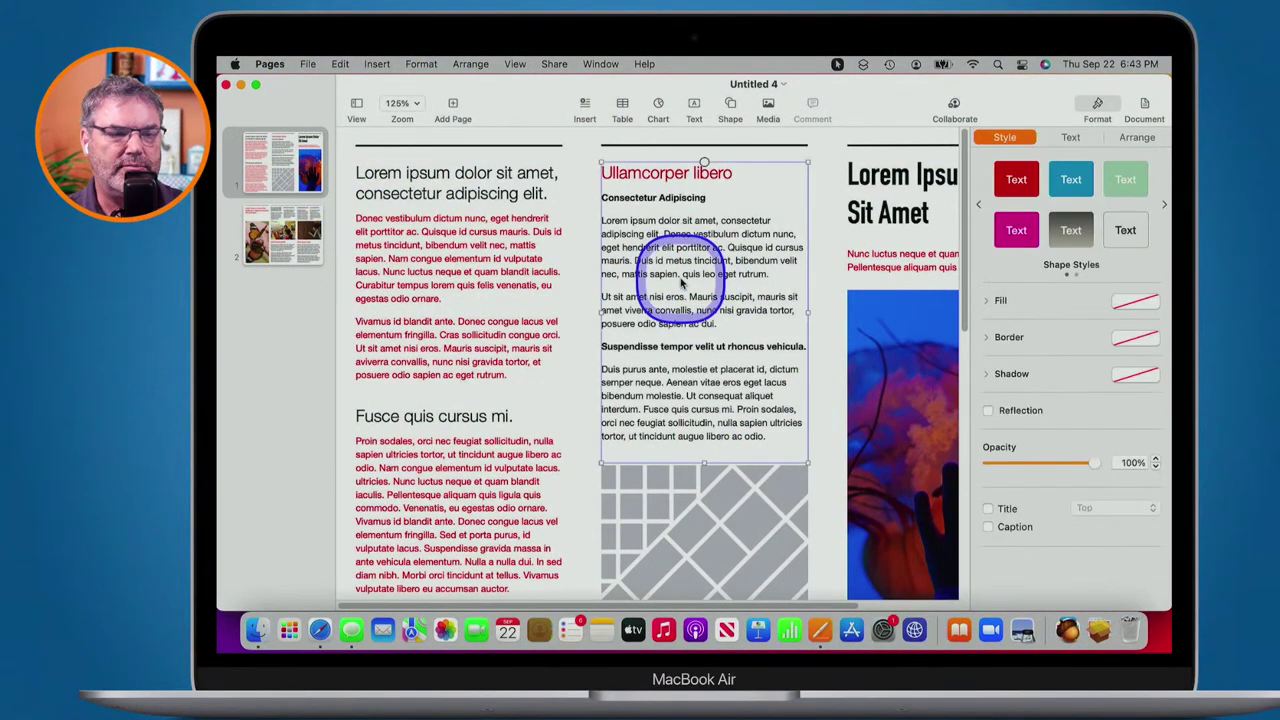
left_click_drag(681, 284, 650, 259)
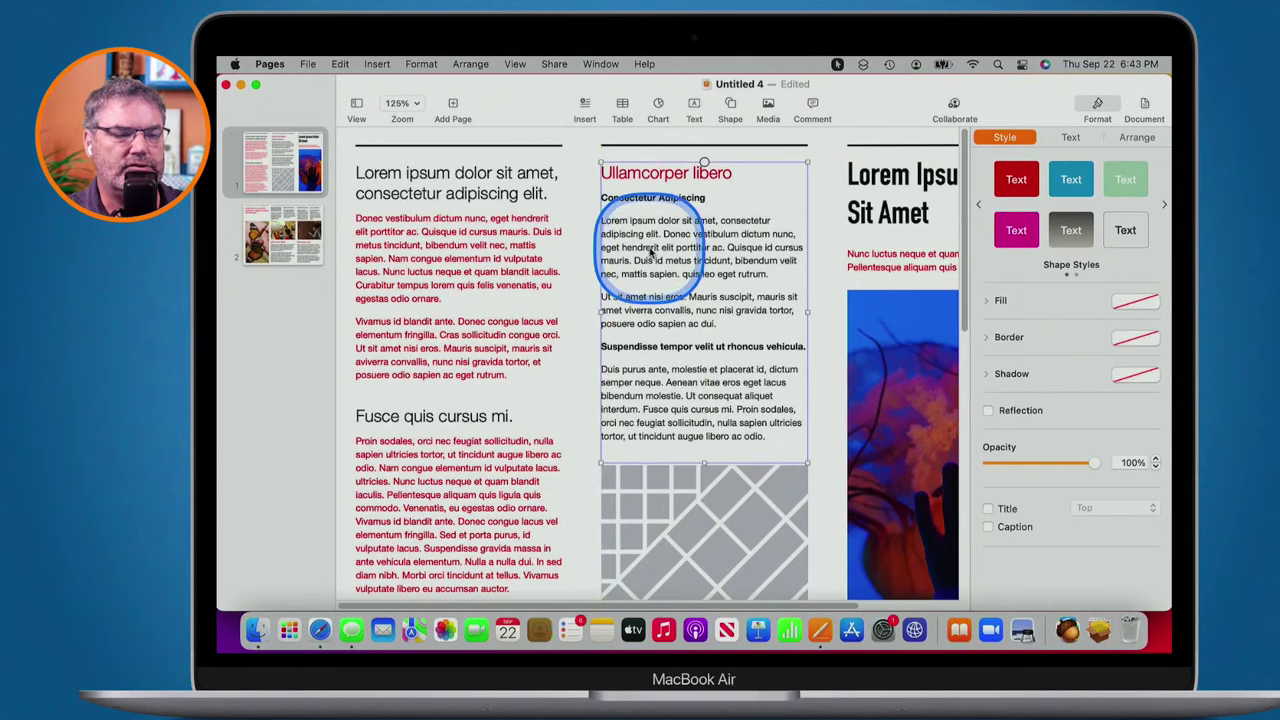
left_click(508, 282, "shift")
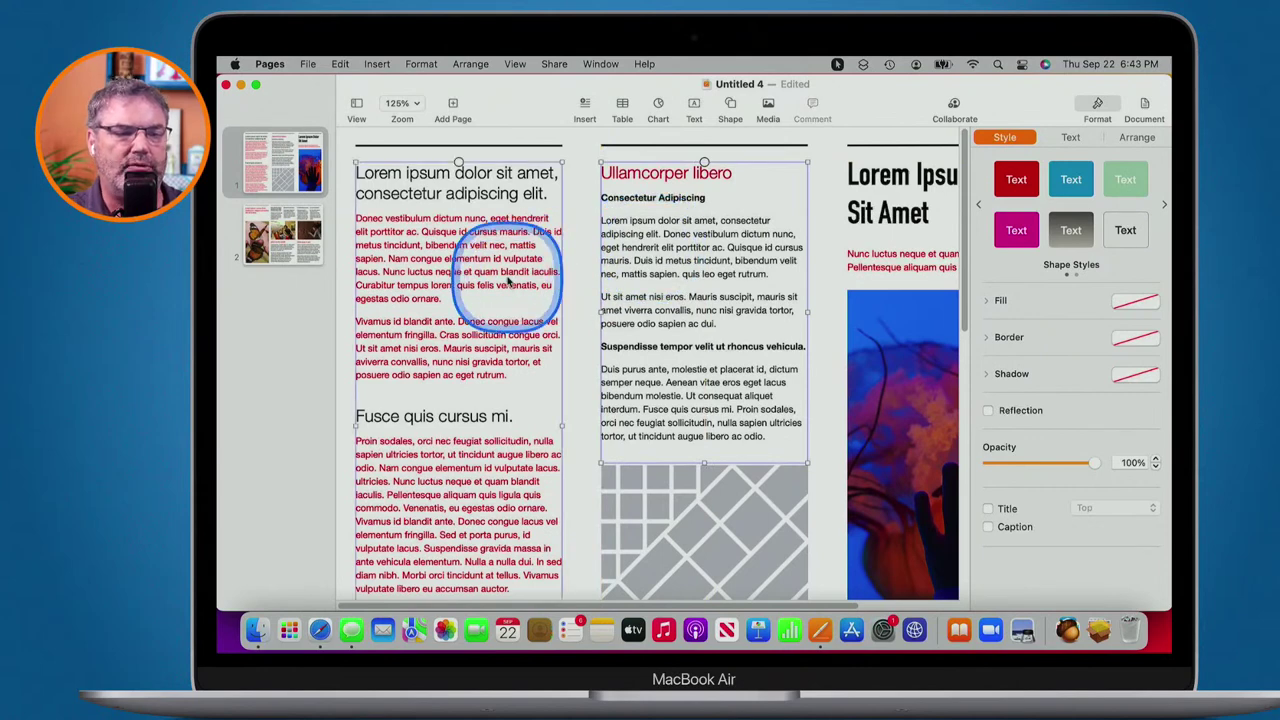
right_click(508, 283)
left_click(541, 284)
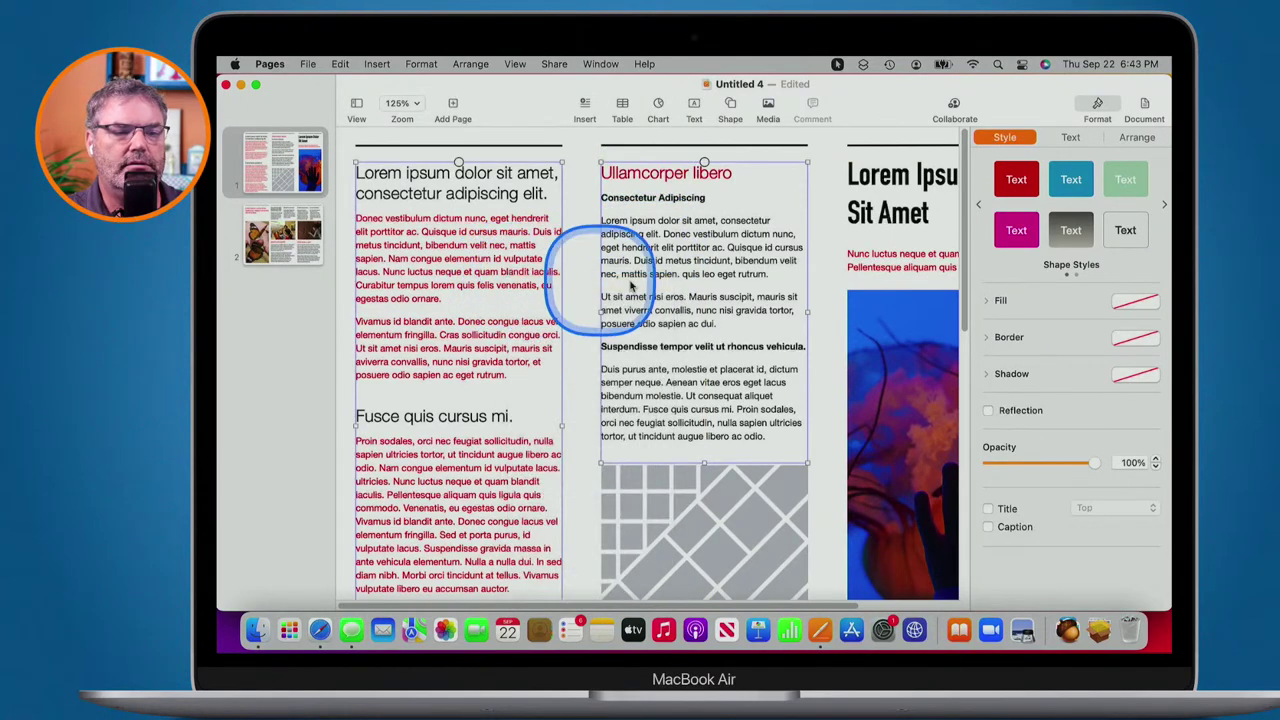
scroll(641, 280, "down", 1)
mouse_move(641, 280)
left_mouse_down()
mouse_move(586, 292)
mouse_move(627, 275)
left_mouse_up()
key("alt+shift+super+g")
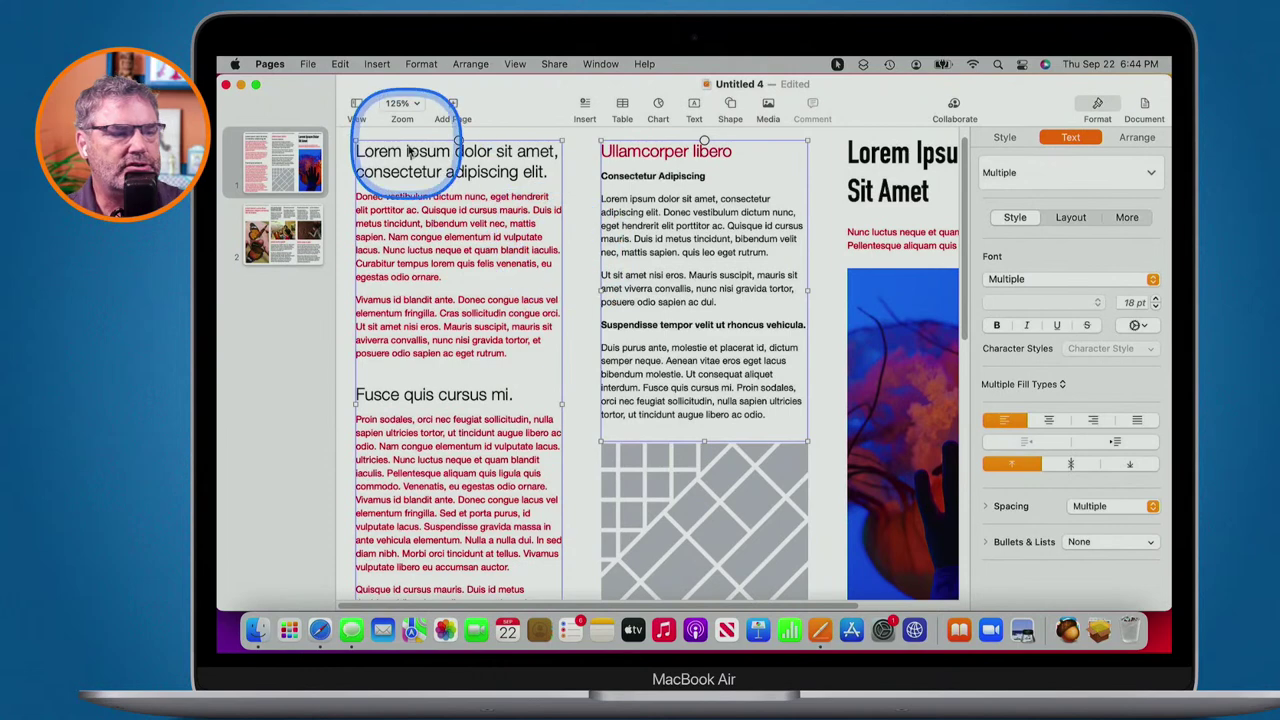
Duplicate the Untitled 4 brochure and name the copy "ilhsfihfsweoifh".
left_click(309, 65)
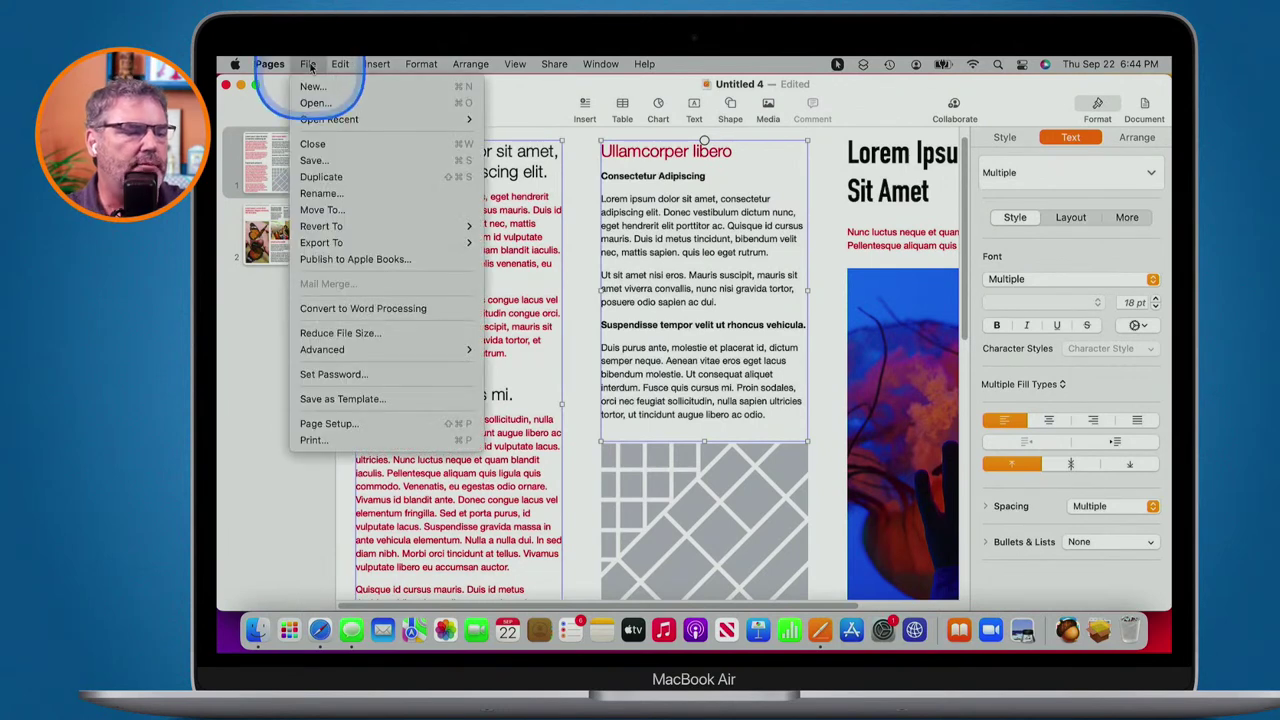
left_click(321, 177)
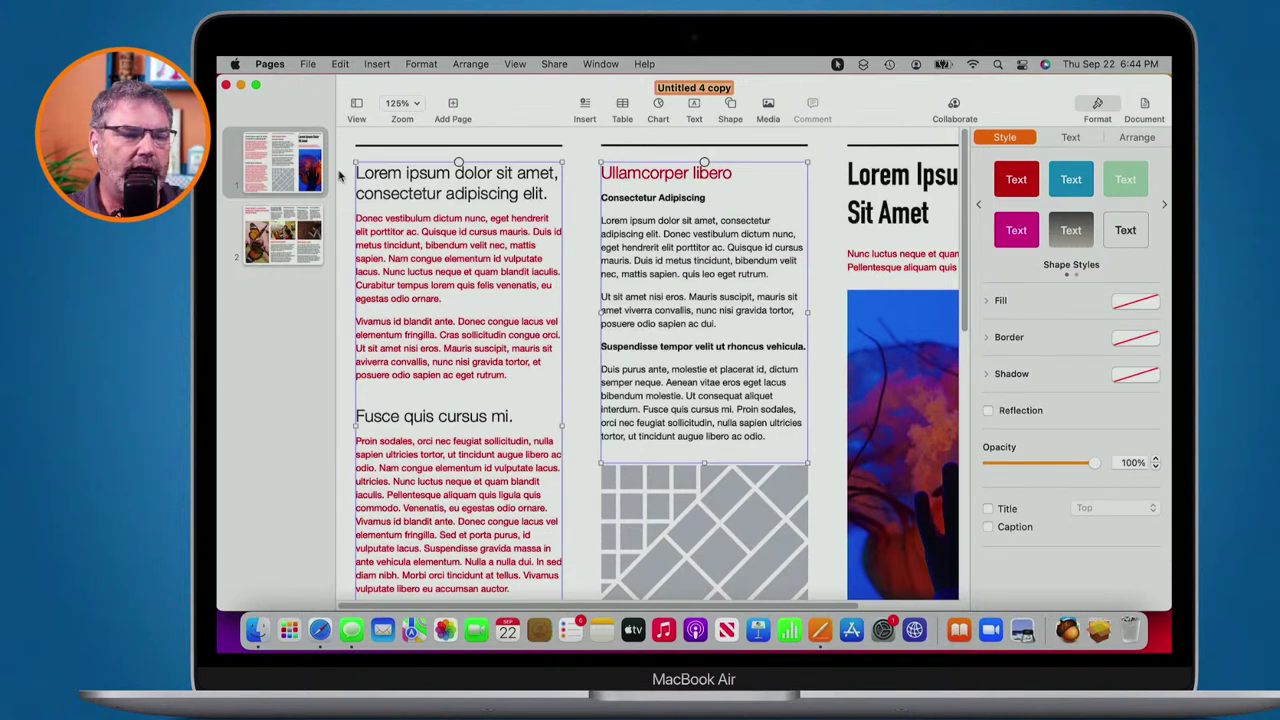
left_click(697, 94)
type("ilhsfihfsweoifh")
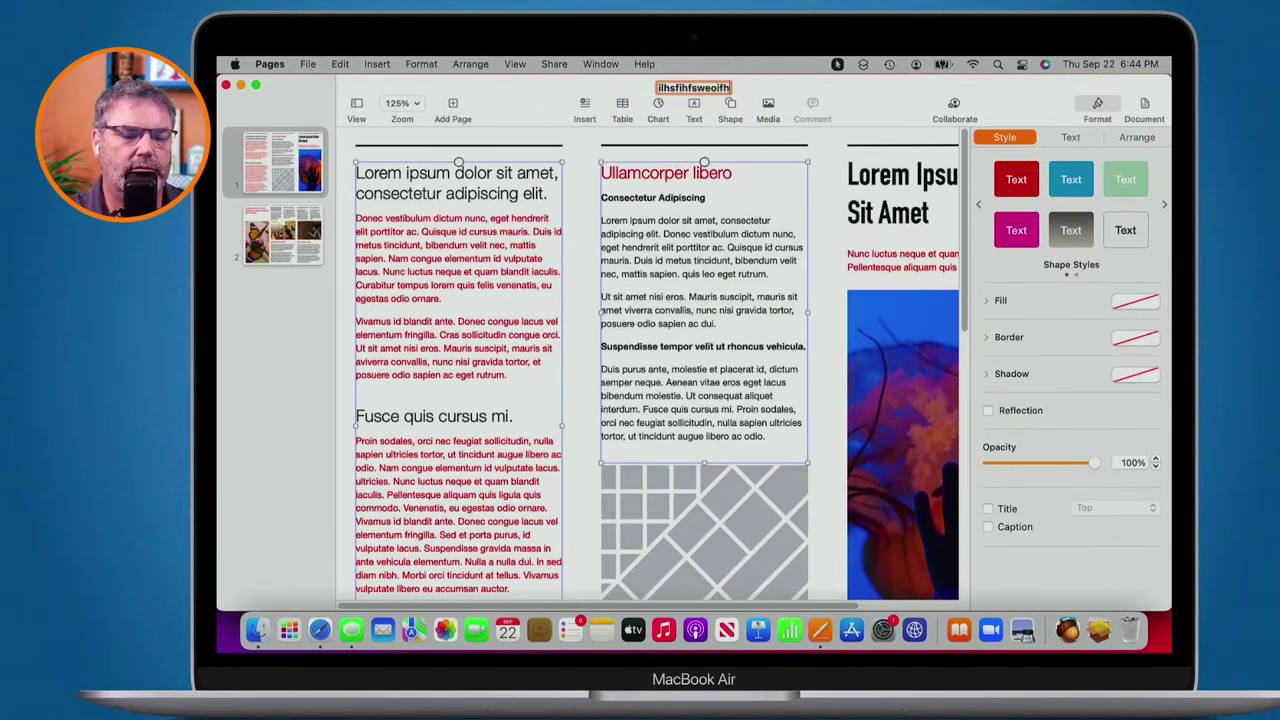
key("Return")
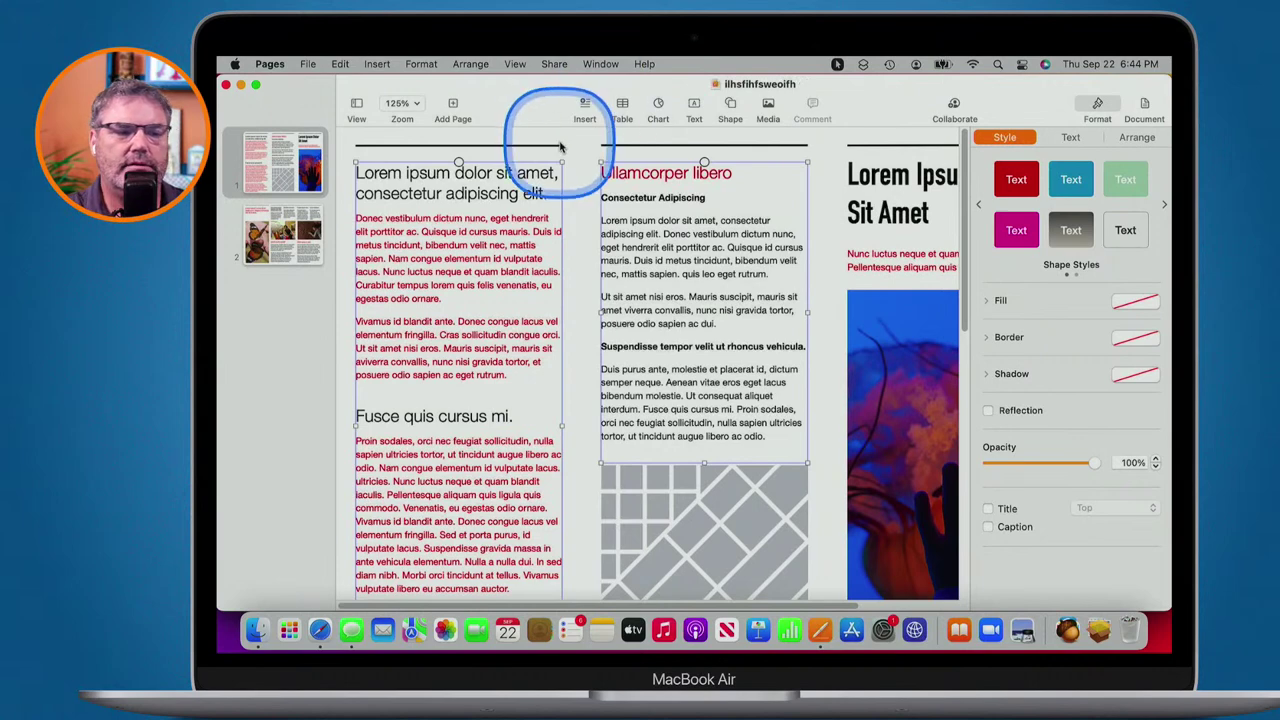
Shift the copy's window down to uncover the original document, then duplicate ilhsfihfsweoifh and keep the suggested name.
left_click_drag(530, 85, 514, 109)
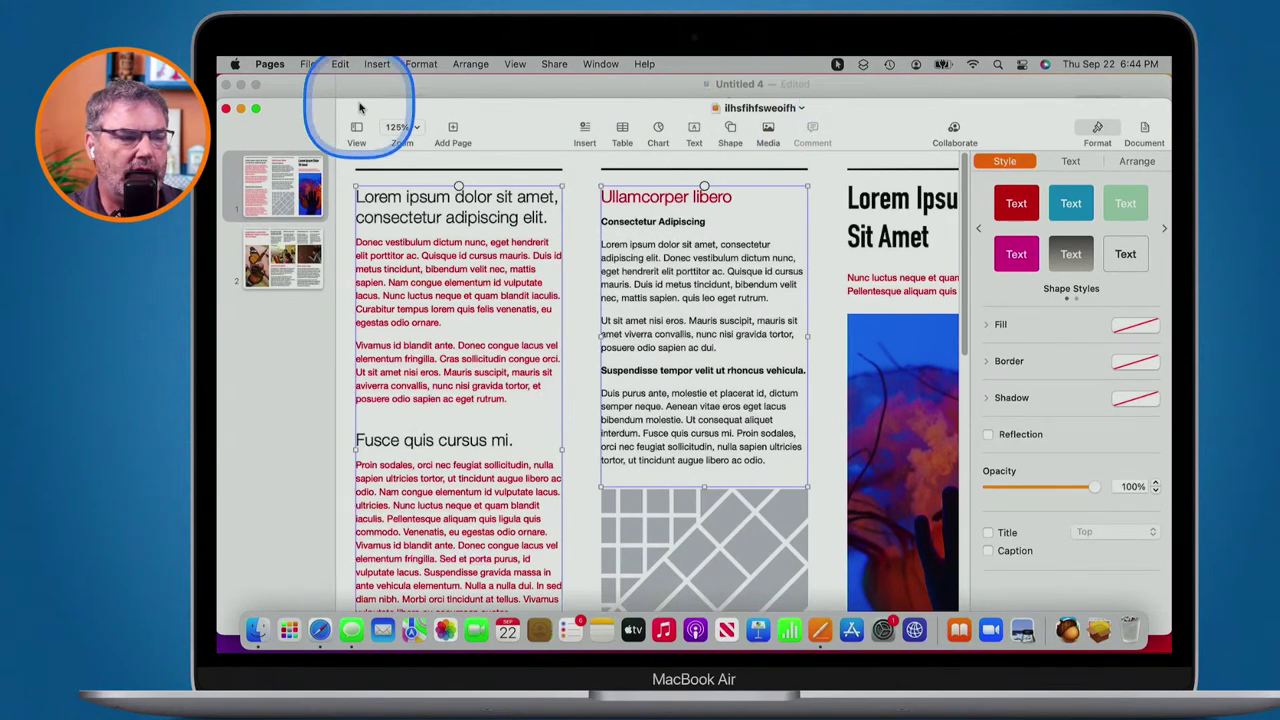
left_click(308, 64)
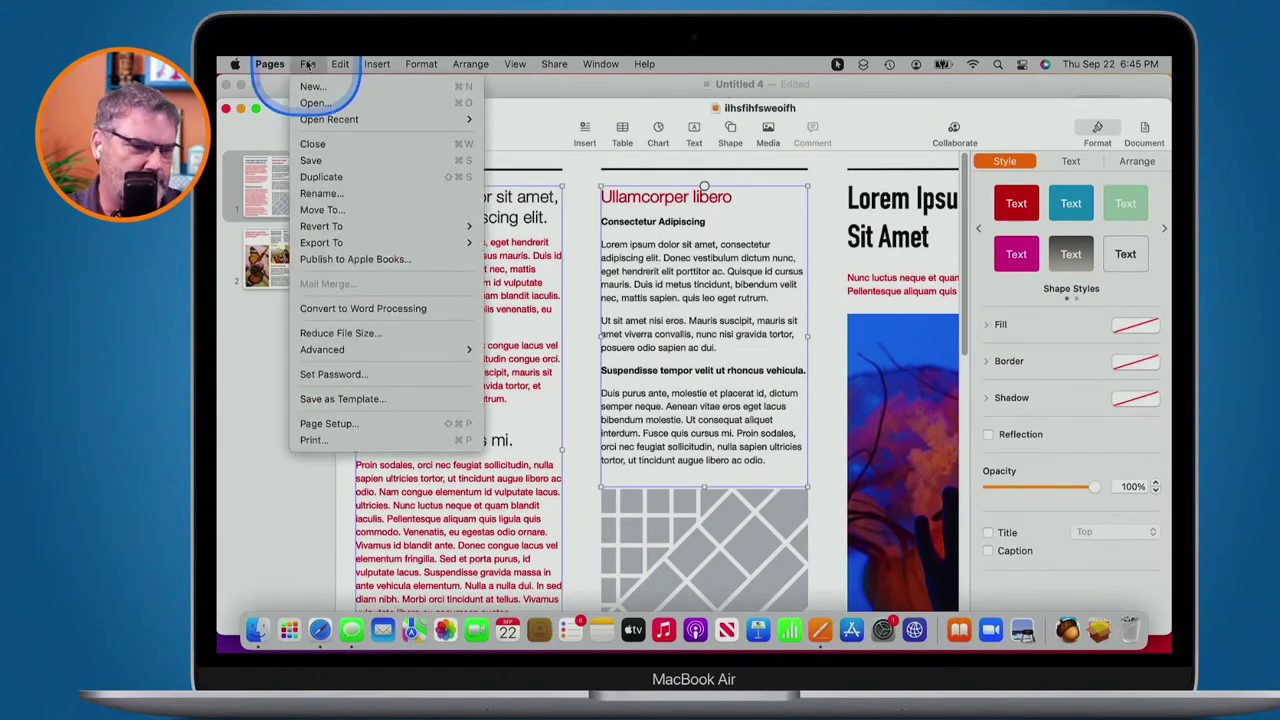
left_click(320, 177)
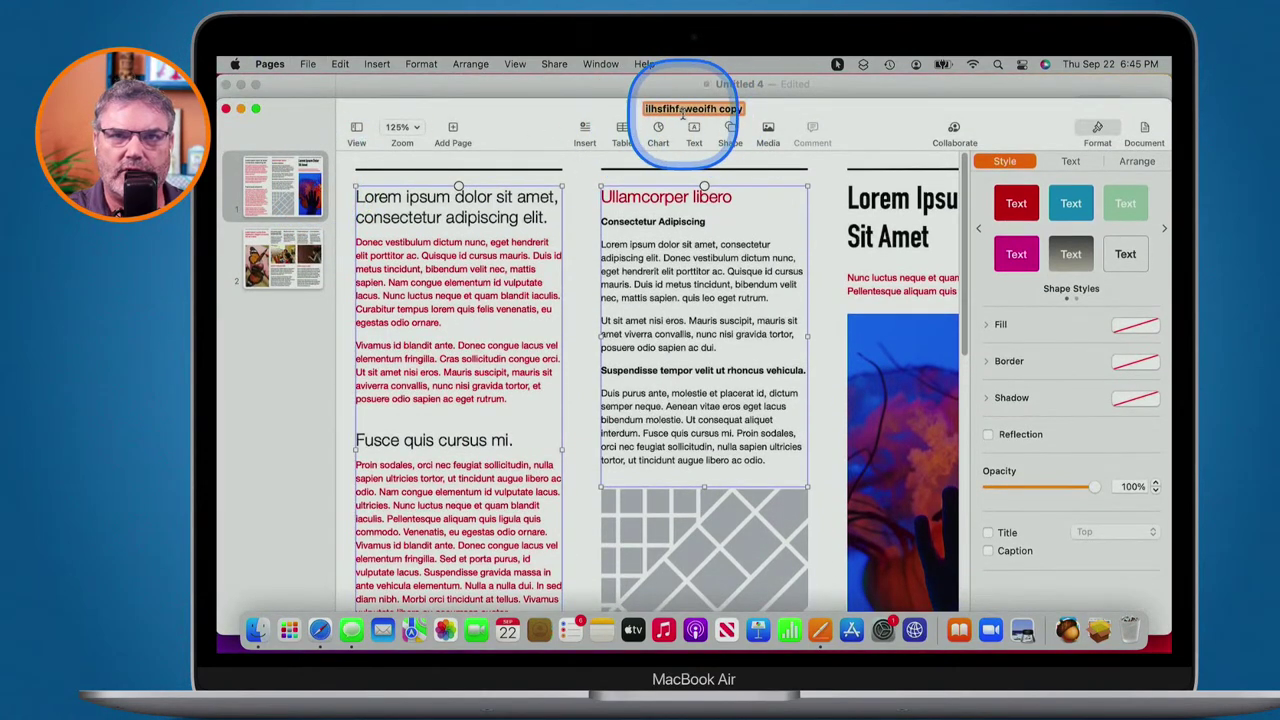
left_click(577, 116)
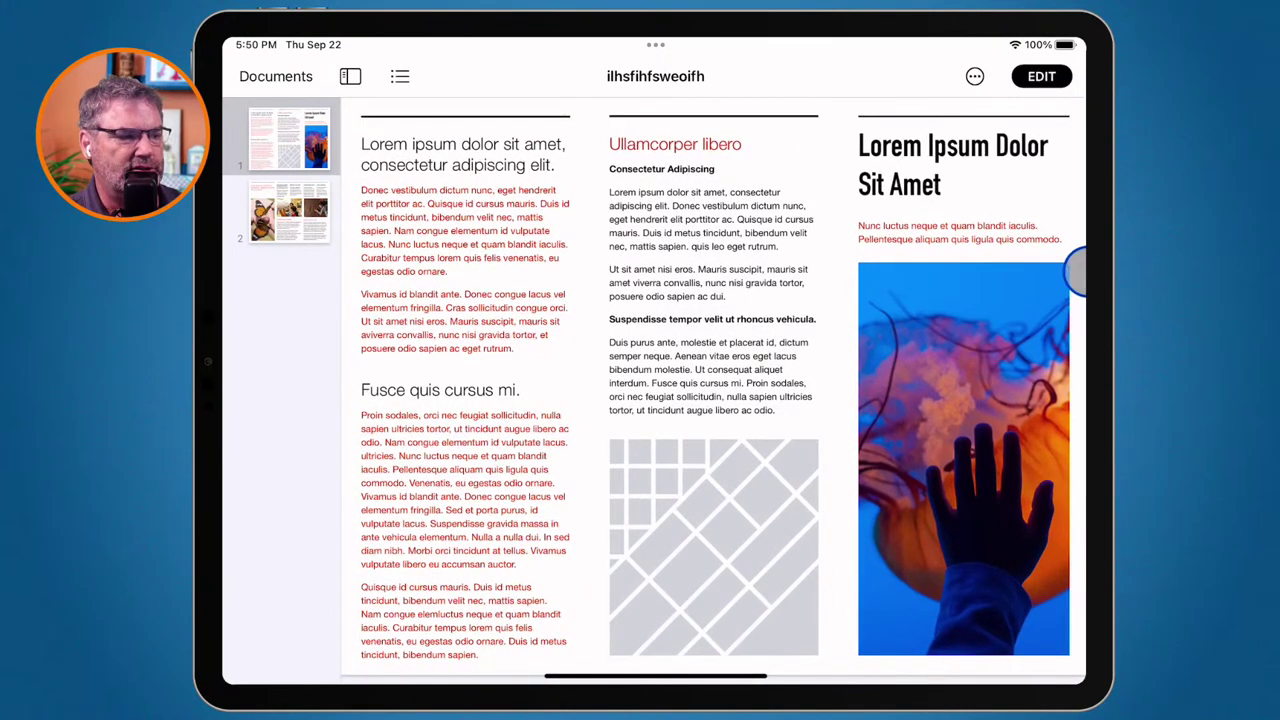
Return from the iPad document to the document browser and examine the file actions for ilhsfihfsweoifh, including Duplicate.
left_click(1041, 76)
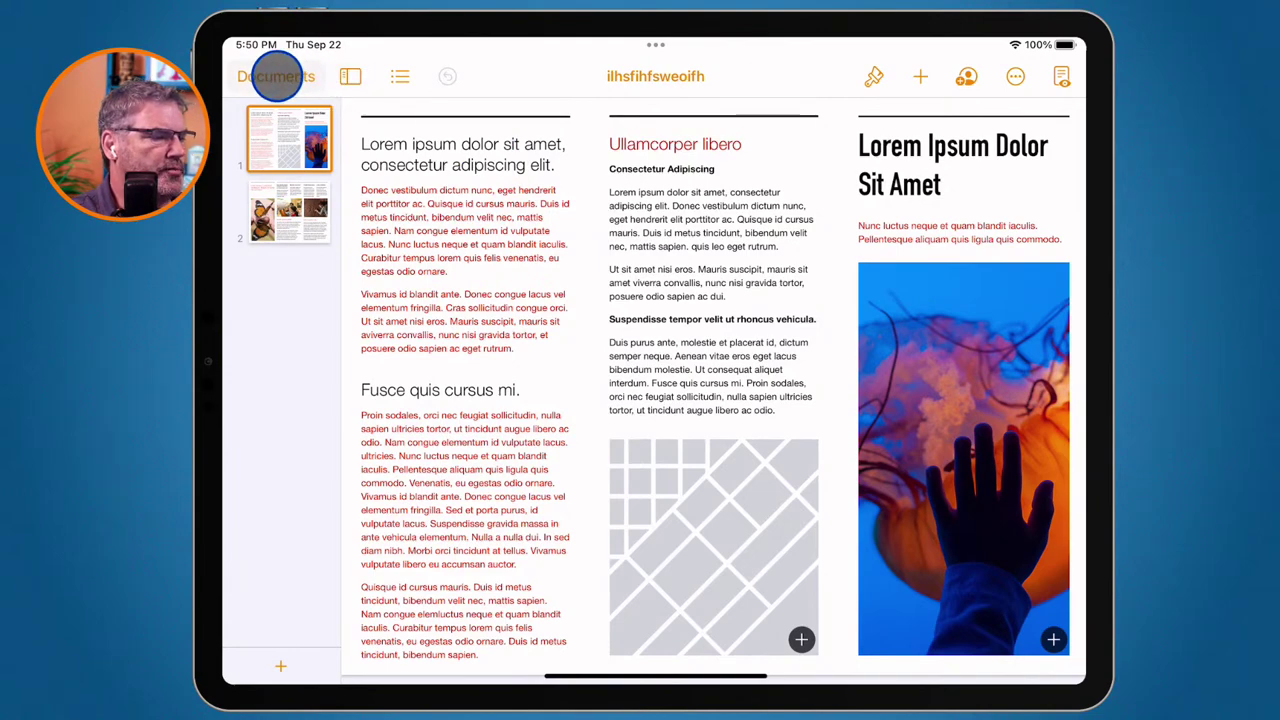
left_click(276, 76)
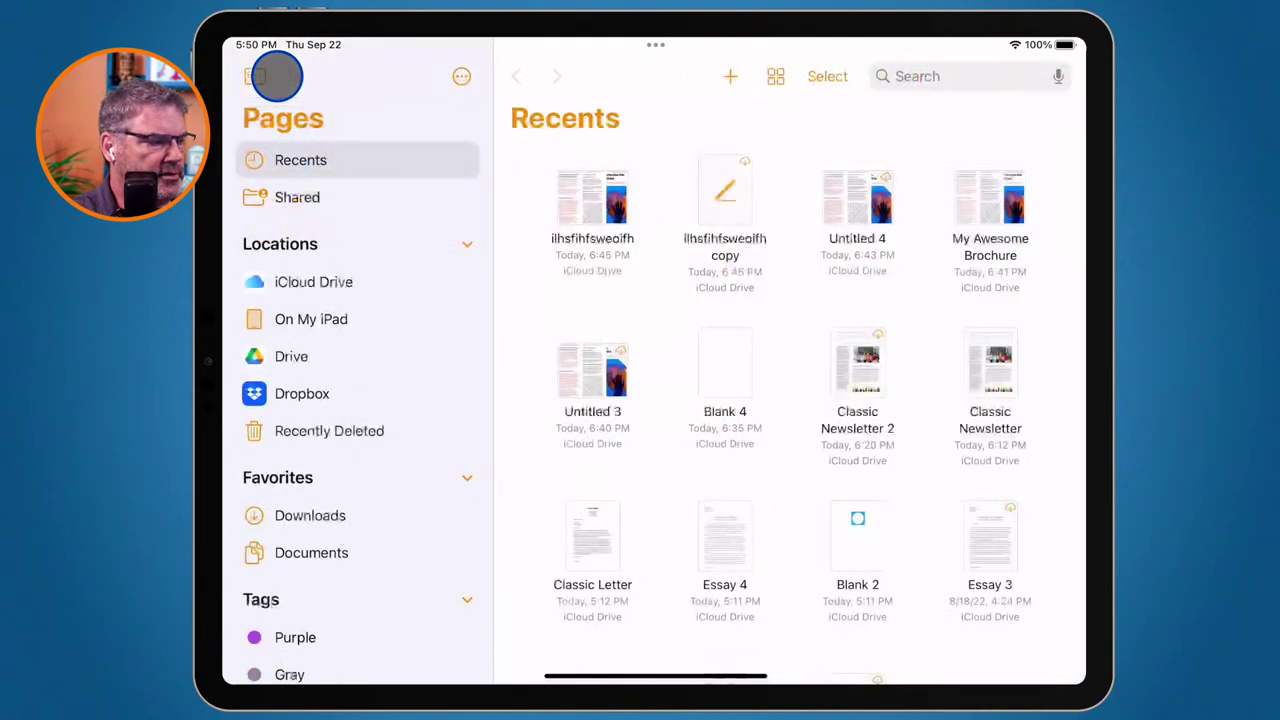
right_click(592, 203)
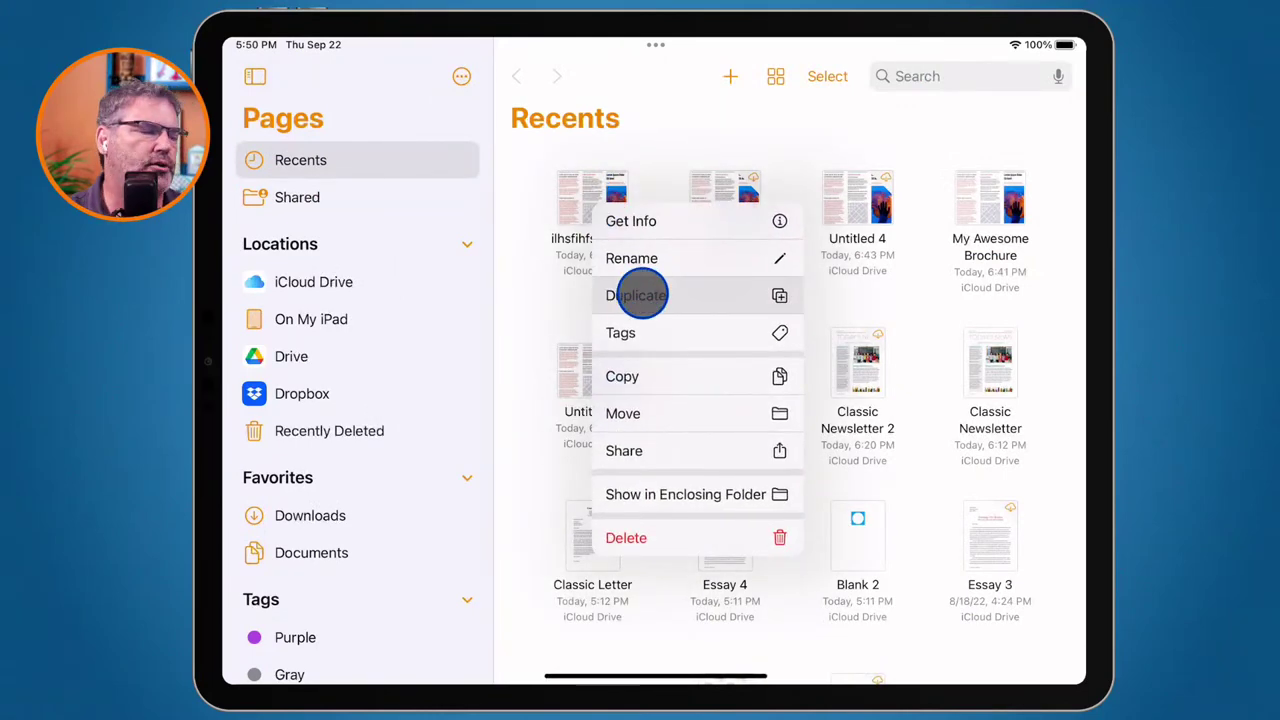
left_click(827, 76)
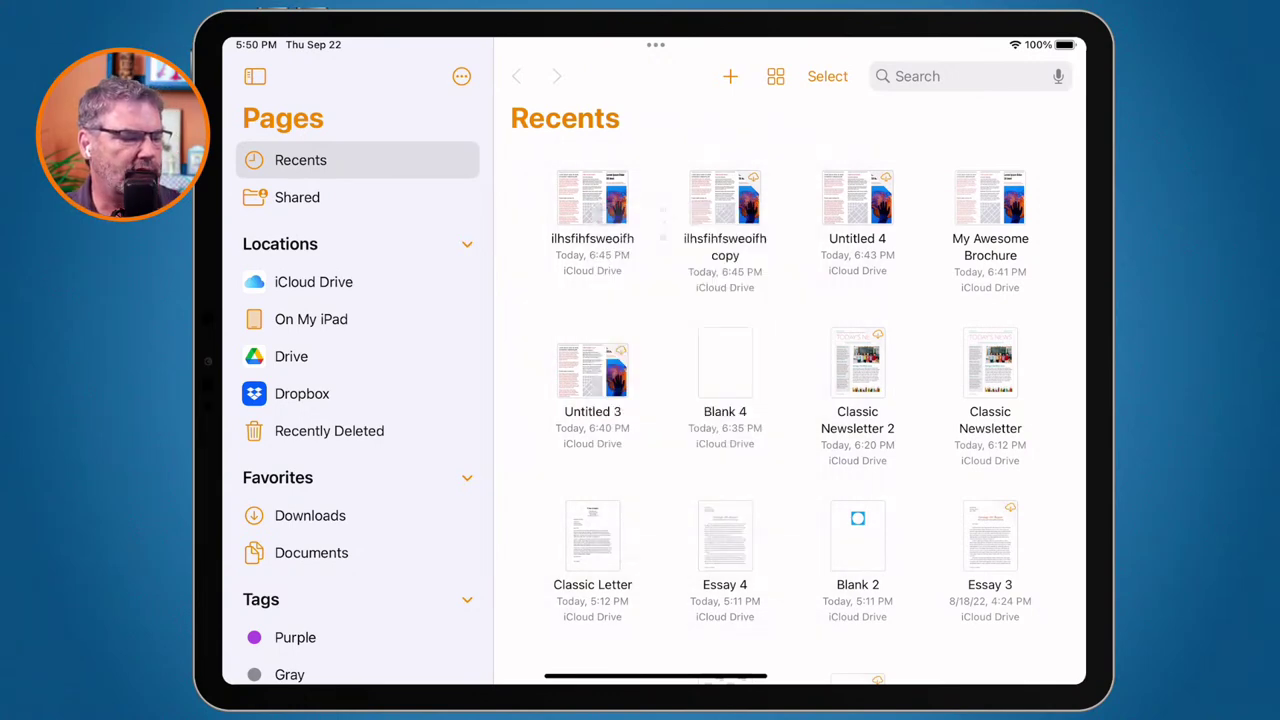
left_click(827, 76)
right_click(592, 197)
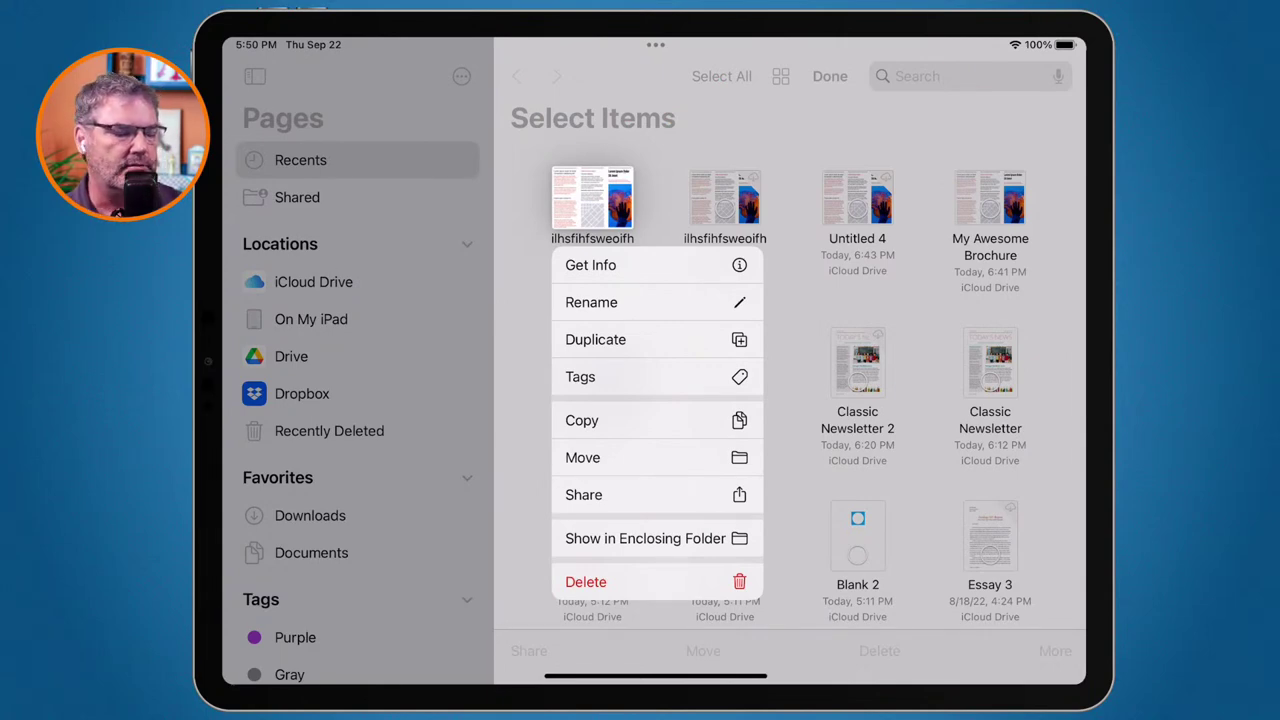
key("Escape")
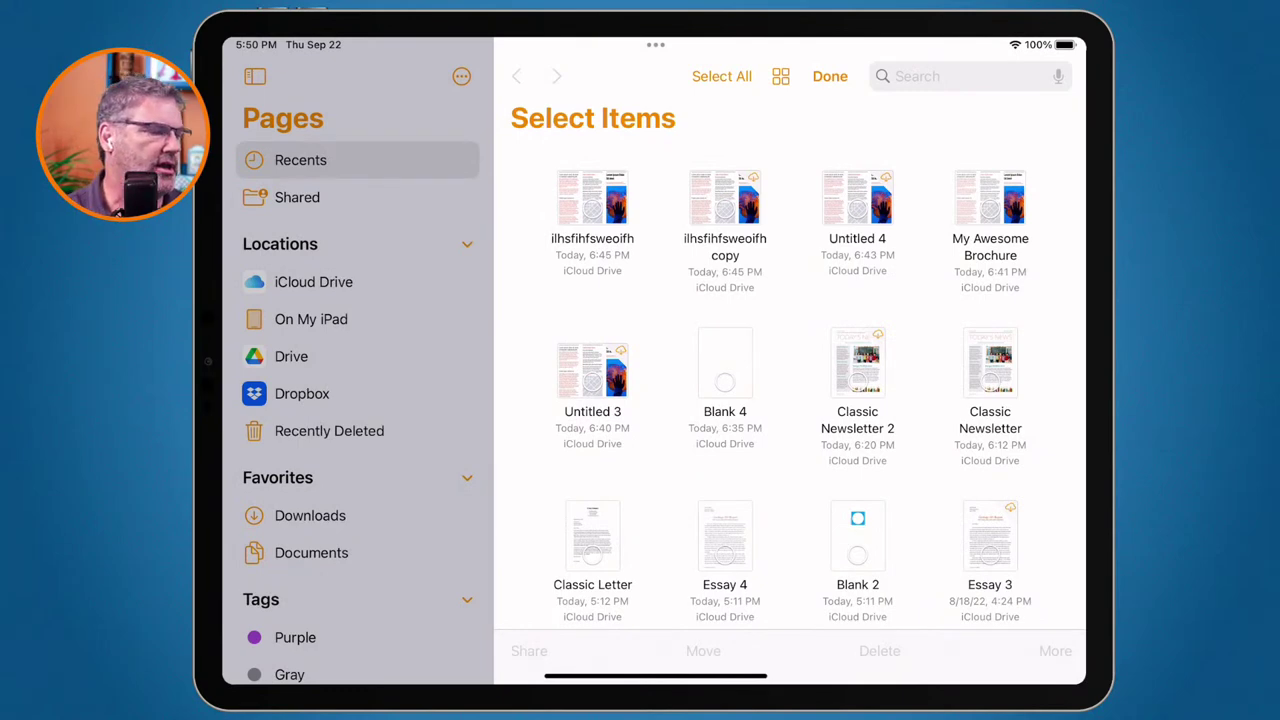
right_click(592, 198)
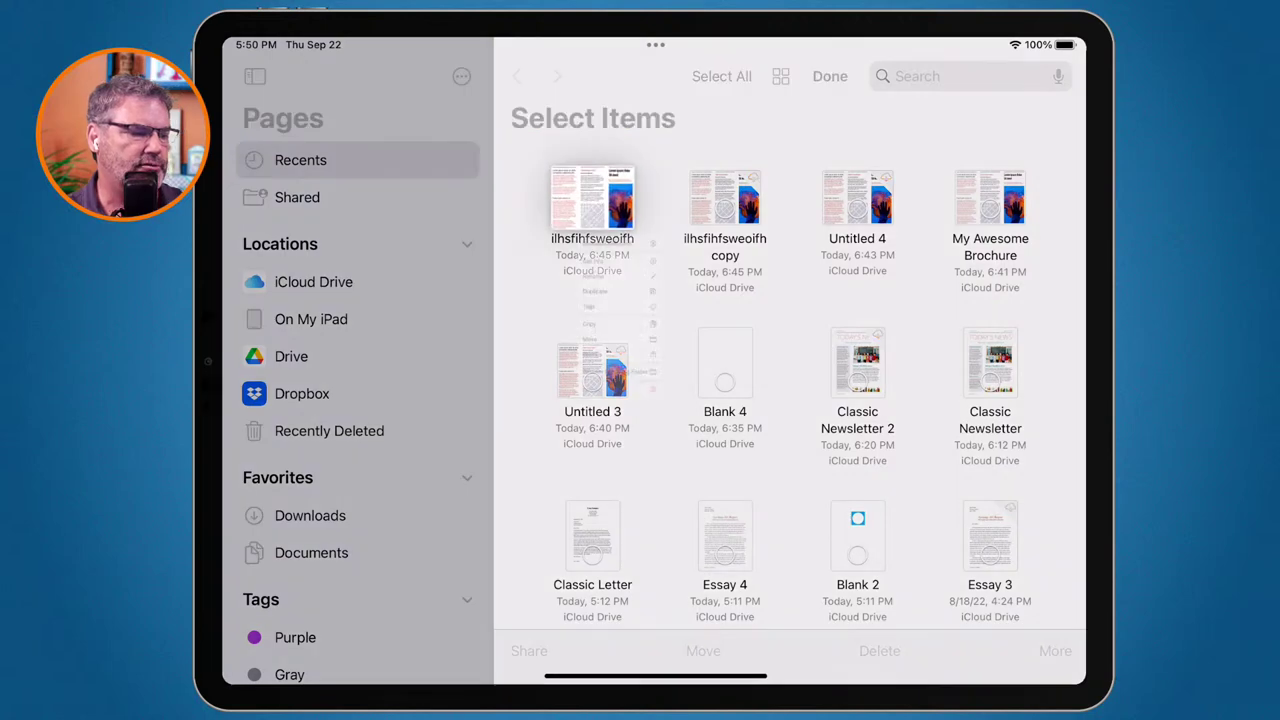
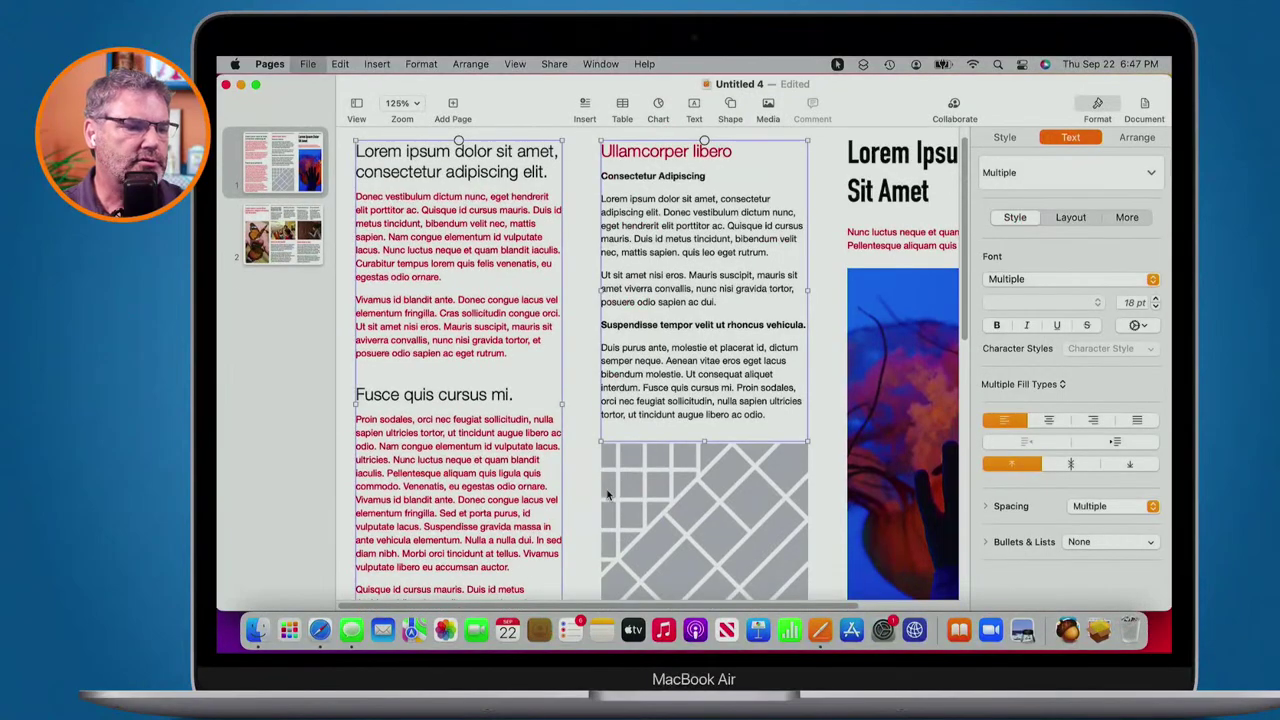
Close all the open brochure documents on the Mac.
key("super+w")
left_click(613, 442)
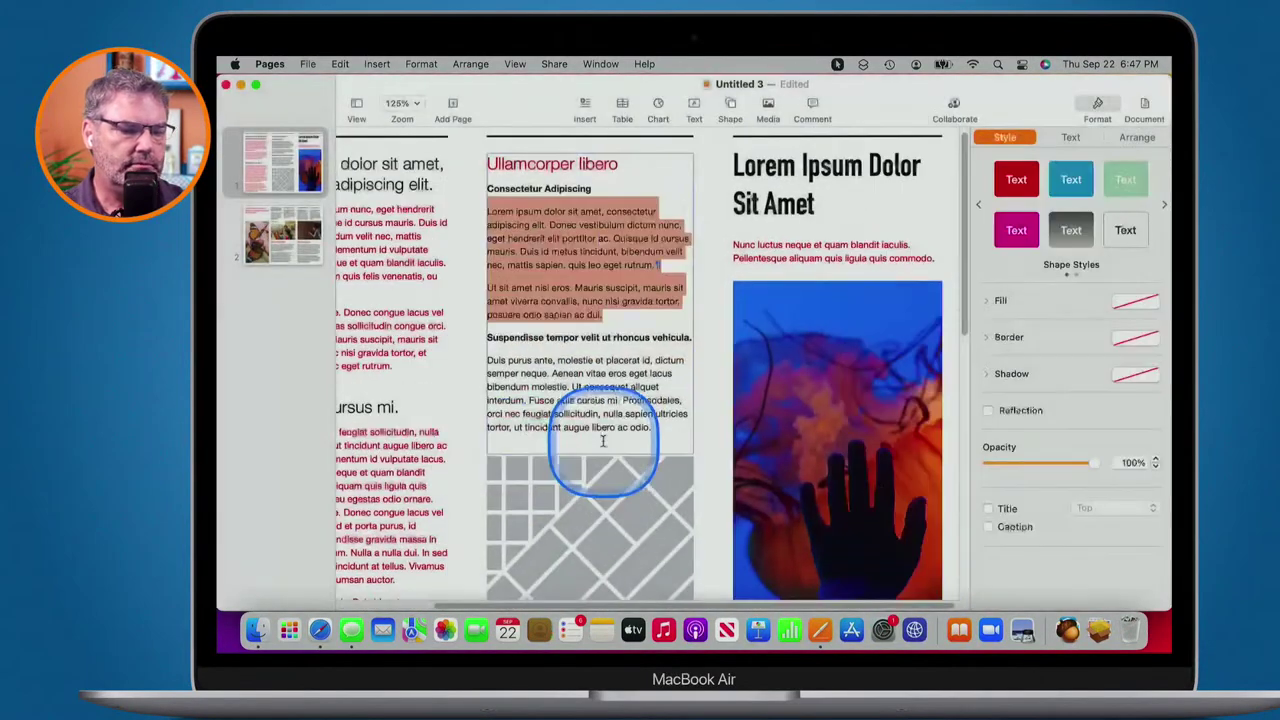
key("super+w")
left_click(603, 441)
key("super+w")
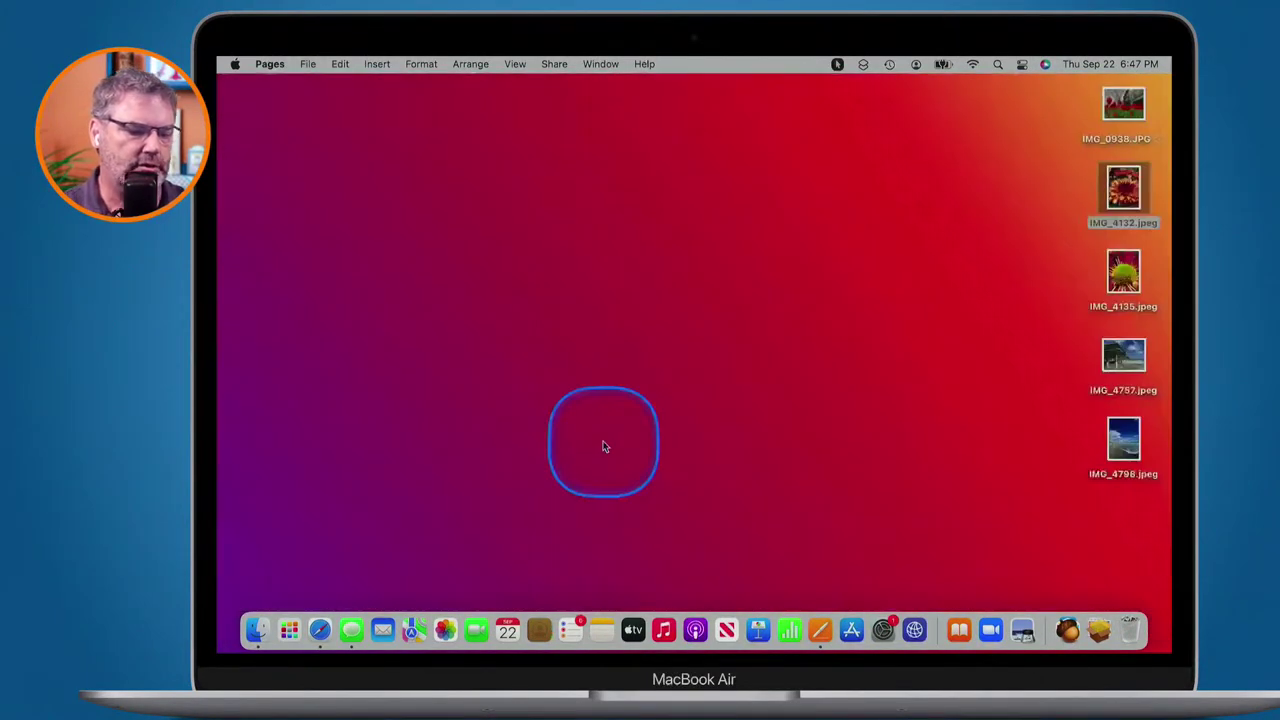
Create a new word-processing document from the Blank template.
key("super+n")
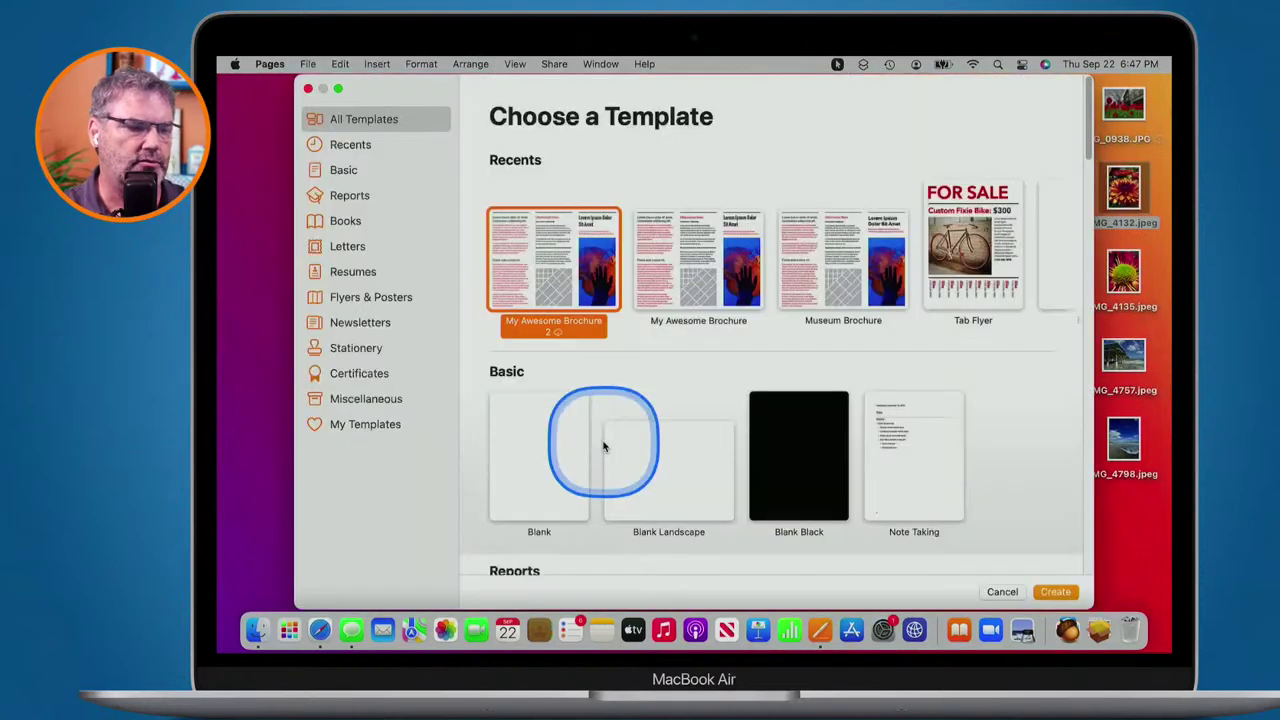
left_click(533, 449)
double_click(533, 449)
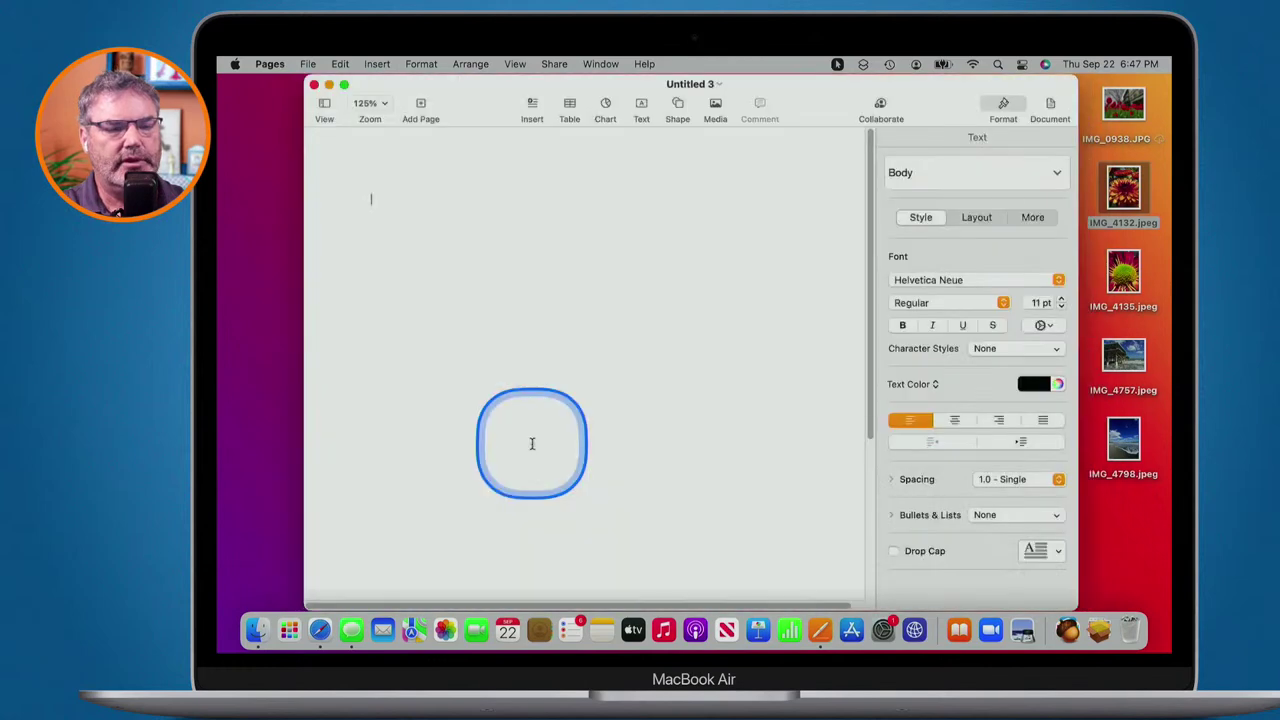
Insert a table with a blue header row and a header column into the blank document.
left_click_drag(831, 100, 734, 100)
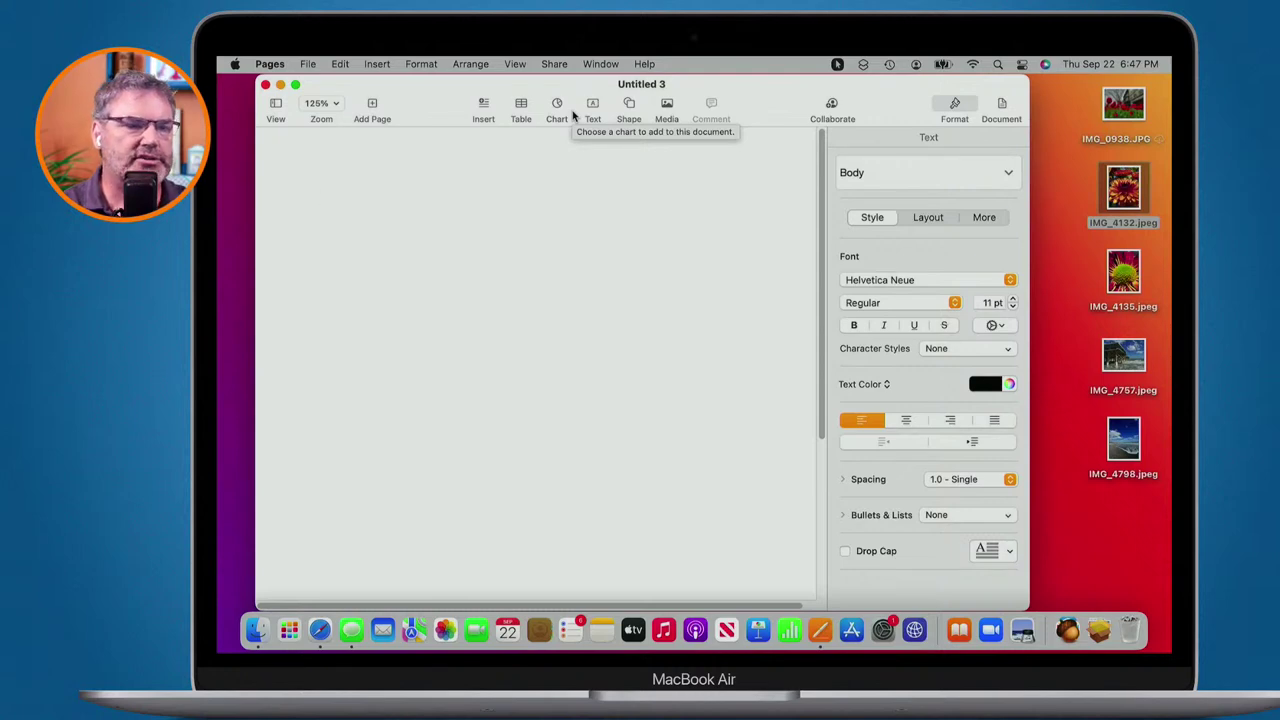
left_click(520, 106)
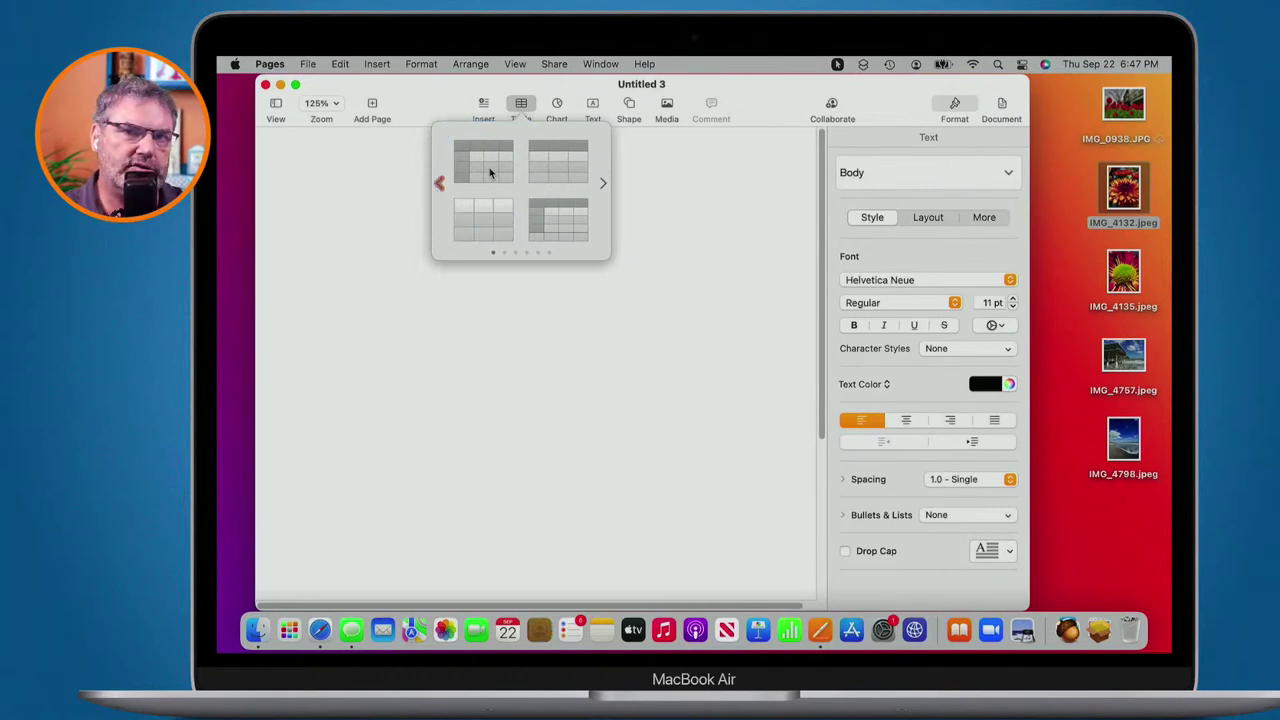
scroll(500, 170, "right", 2)
left_click(494, 170)
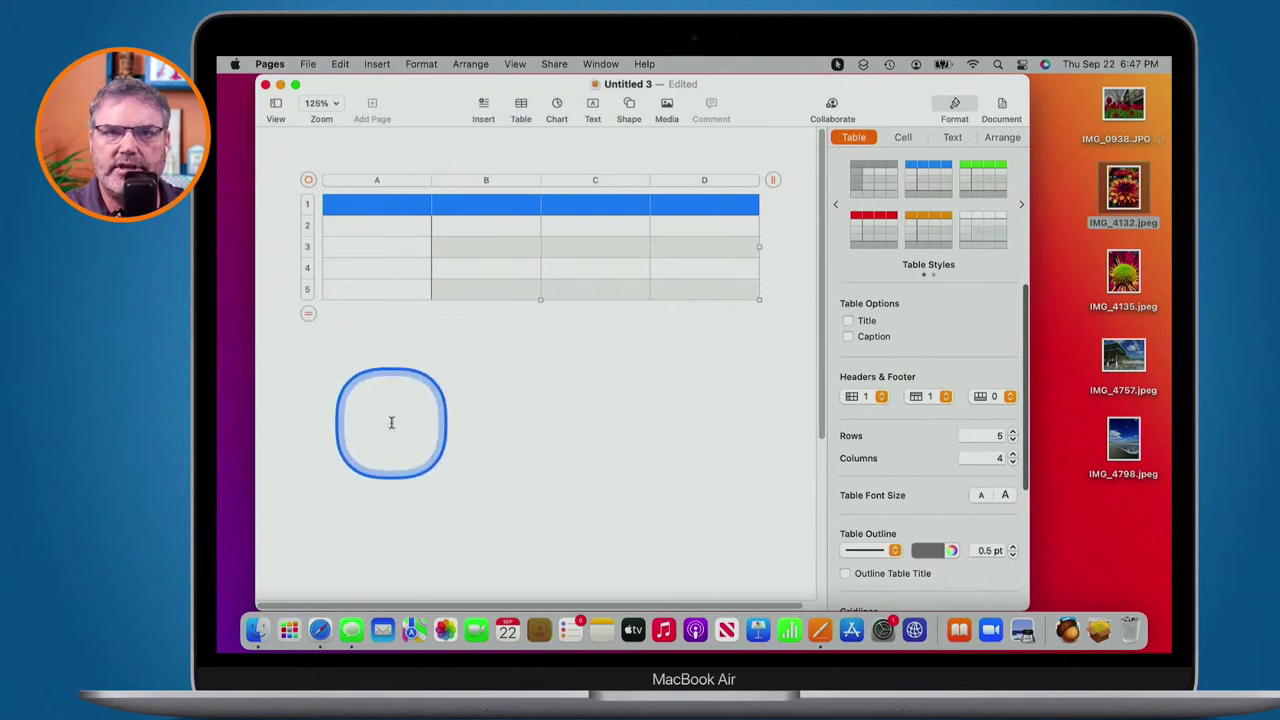
Fill cells B2 to B4 of the table with Asks, Asfas and Asfas.
double_click(466, 228)
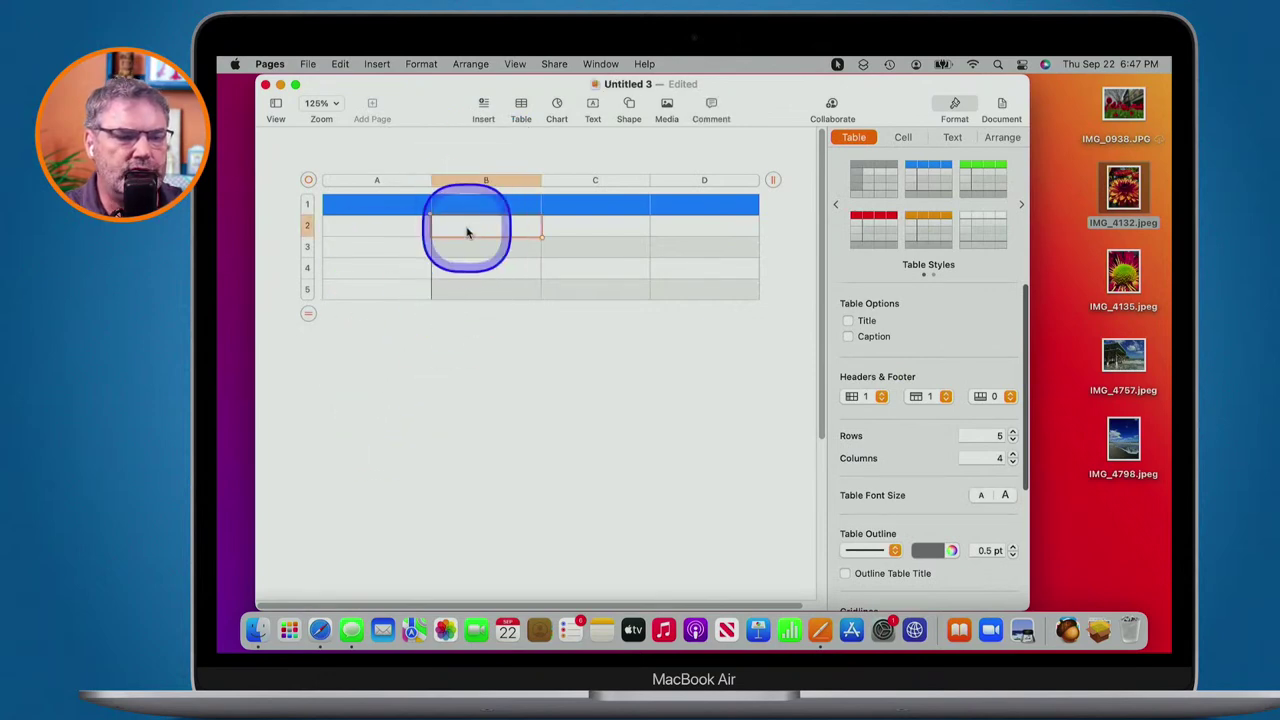
type("Asks")
key("Return")
type("asfas")
key("Return")
type("asfas")
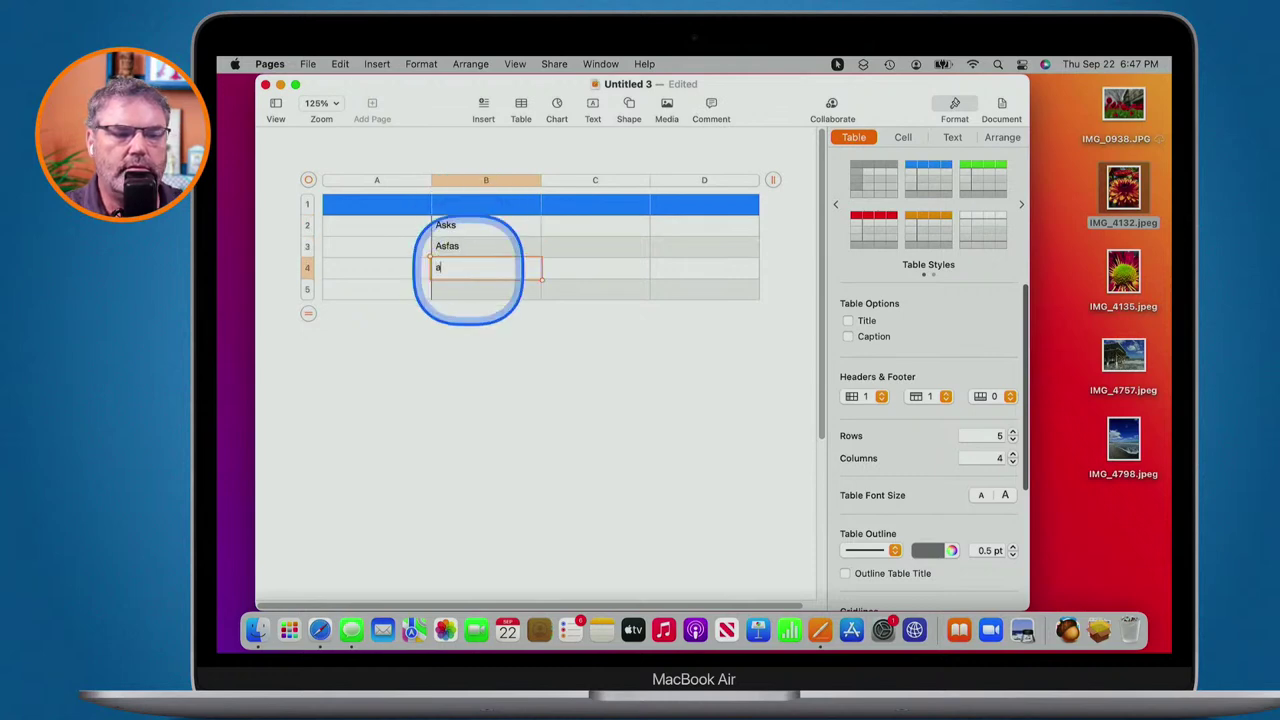
left_click(460, 323)
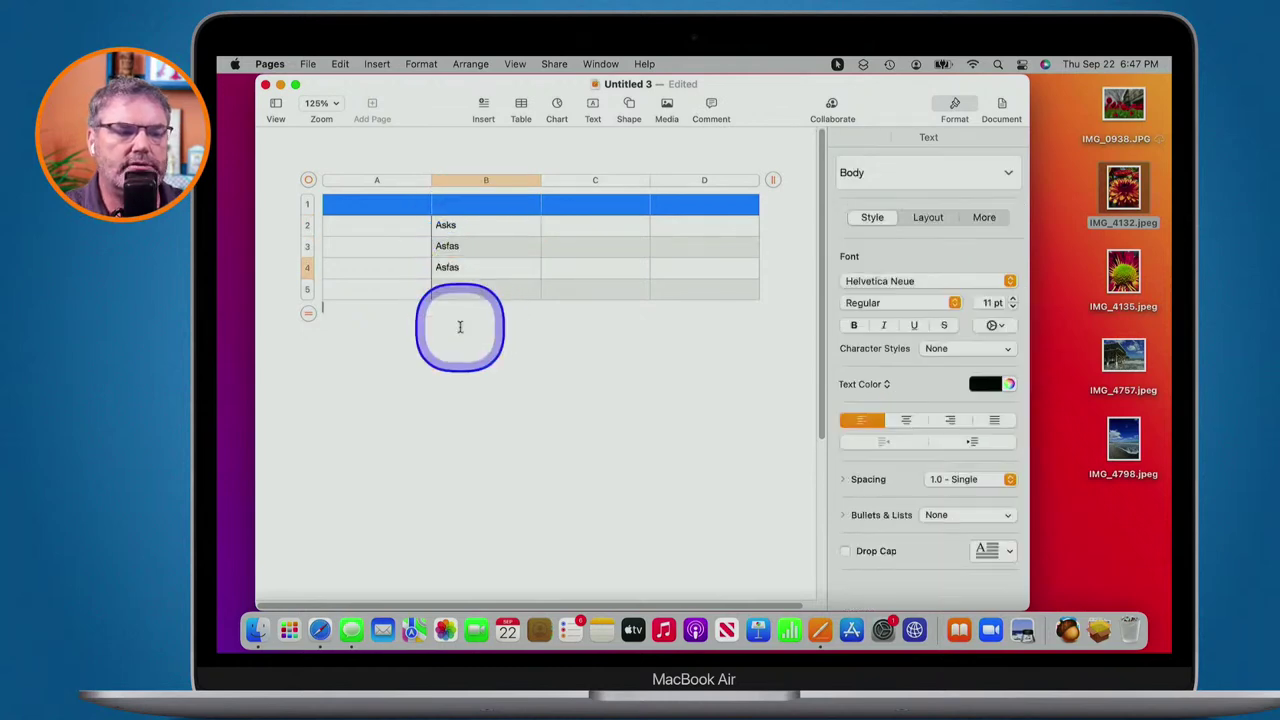
Examine the table's formatting options, from headers and footer to gridlines, alternating row color and row and column size.
left_click(386, 249)
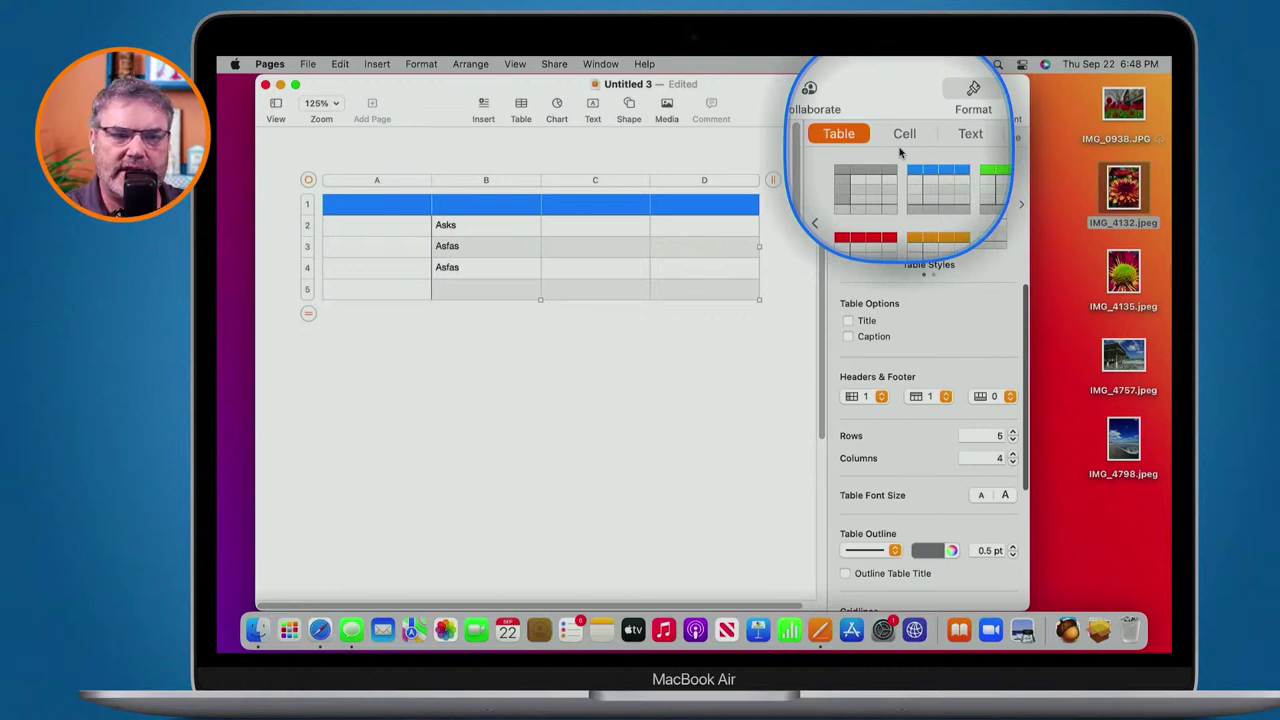
scroll(931, 301, "down", 3)
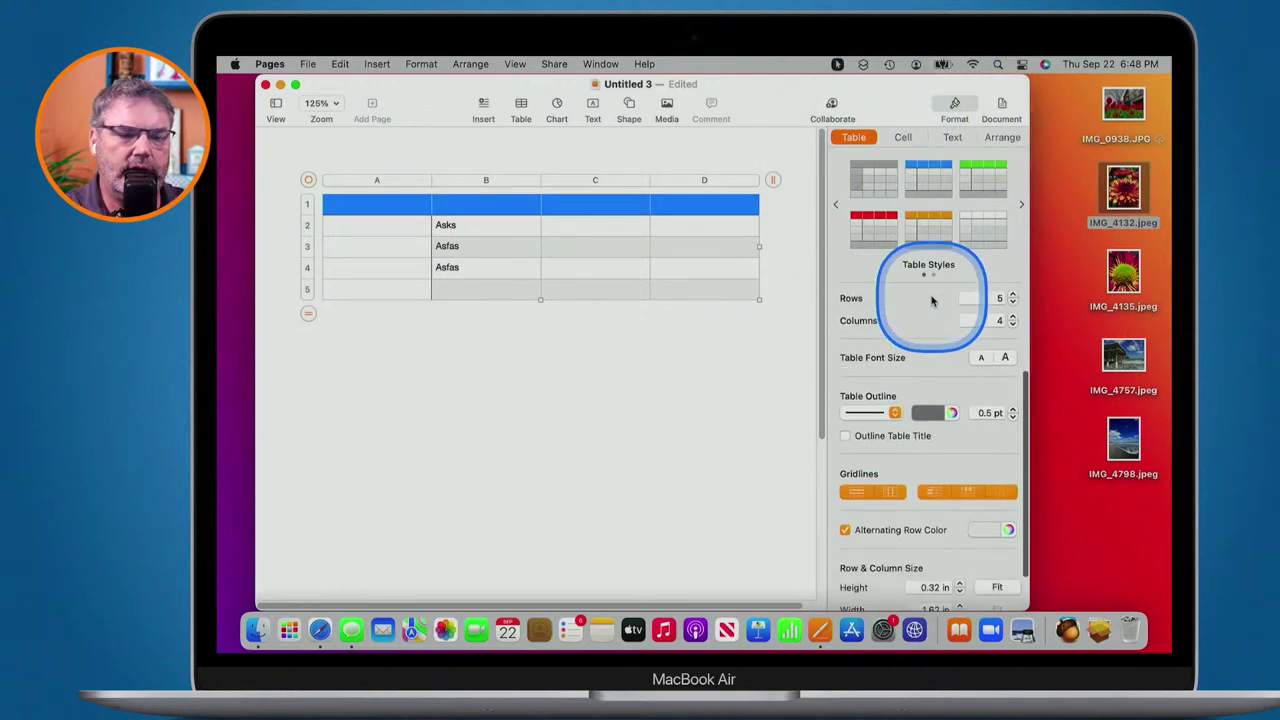
scroll(903, 343, "up", 3)
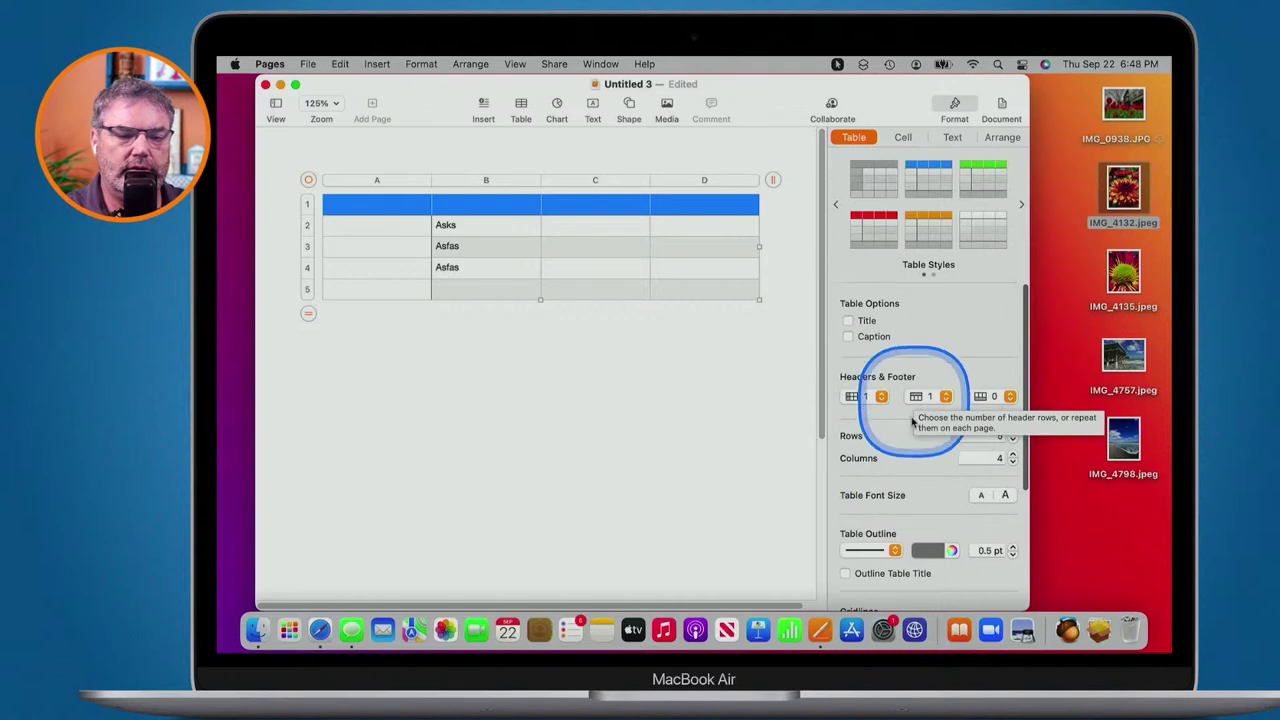
scroll(897, 502, "down", 3)
scroll(897, 502, "down", 1)
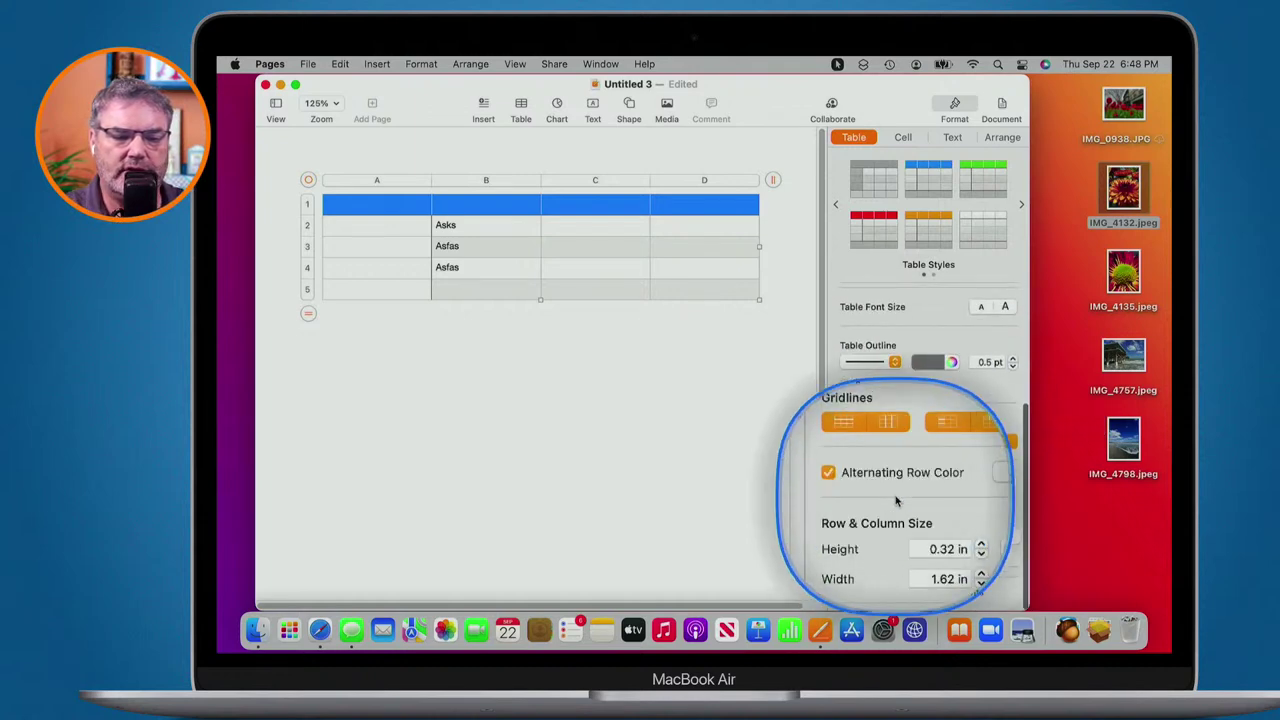
left_click(663, 414)
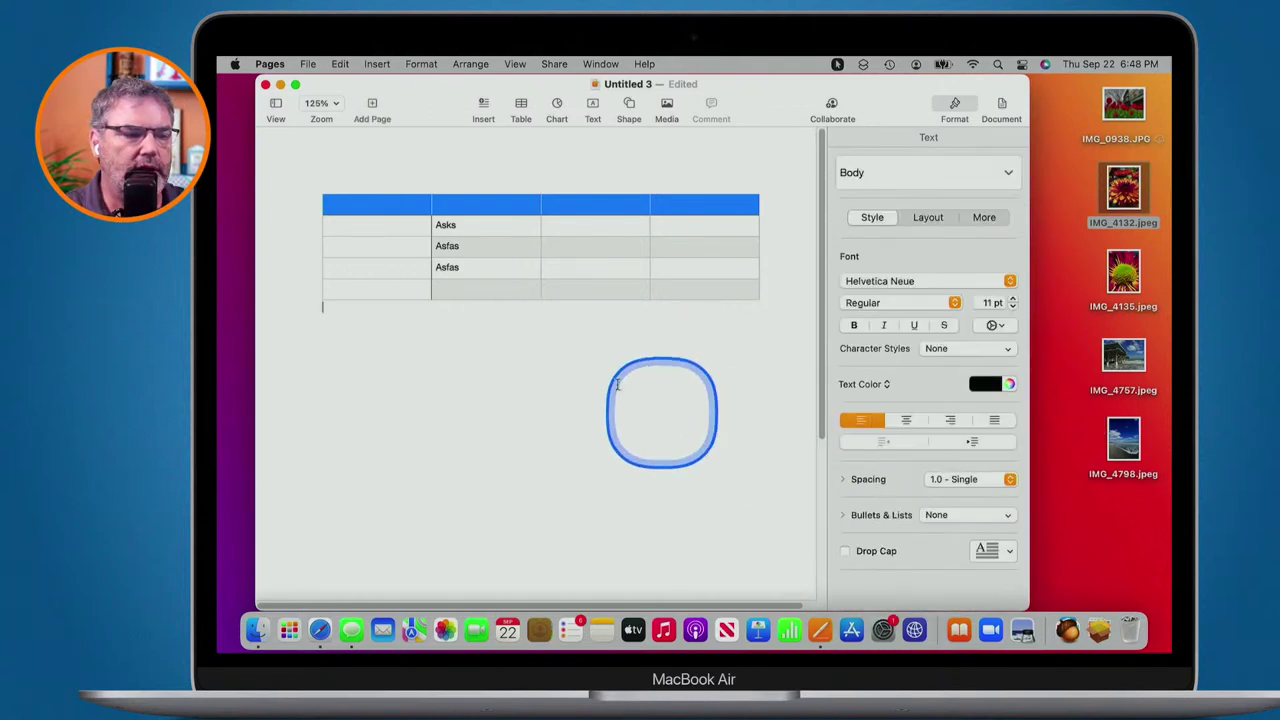
Expand the table to eight rows and seven columns.
left_click(455, 271)
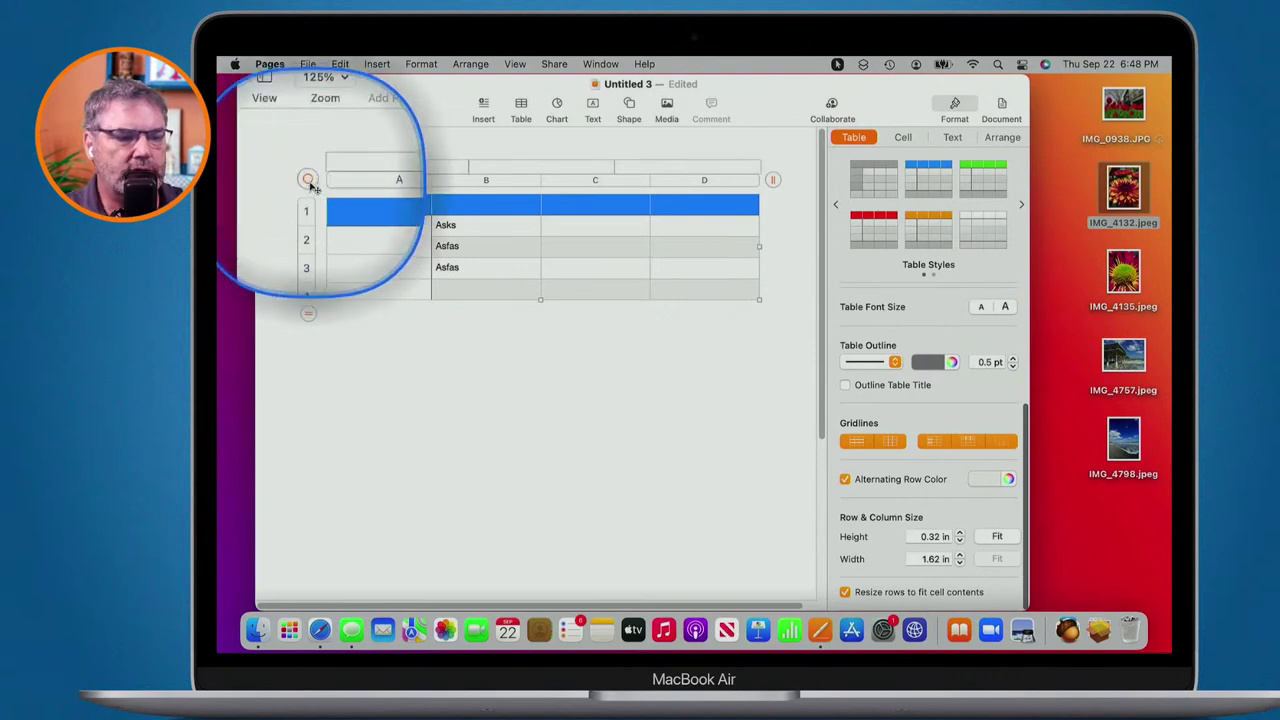
mouse_move(310, 184)
left_mouse_down()
mouse_move(306, 306)
mouse_move(303, 177)
left_mouse_up()
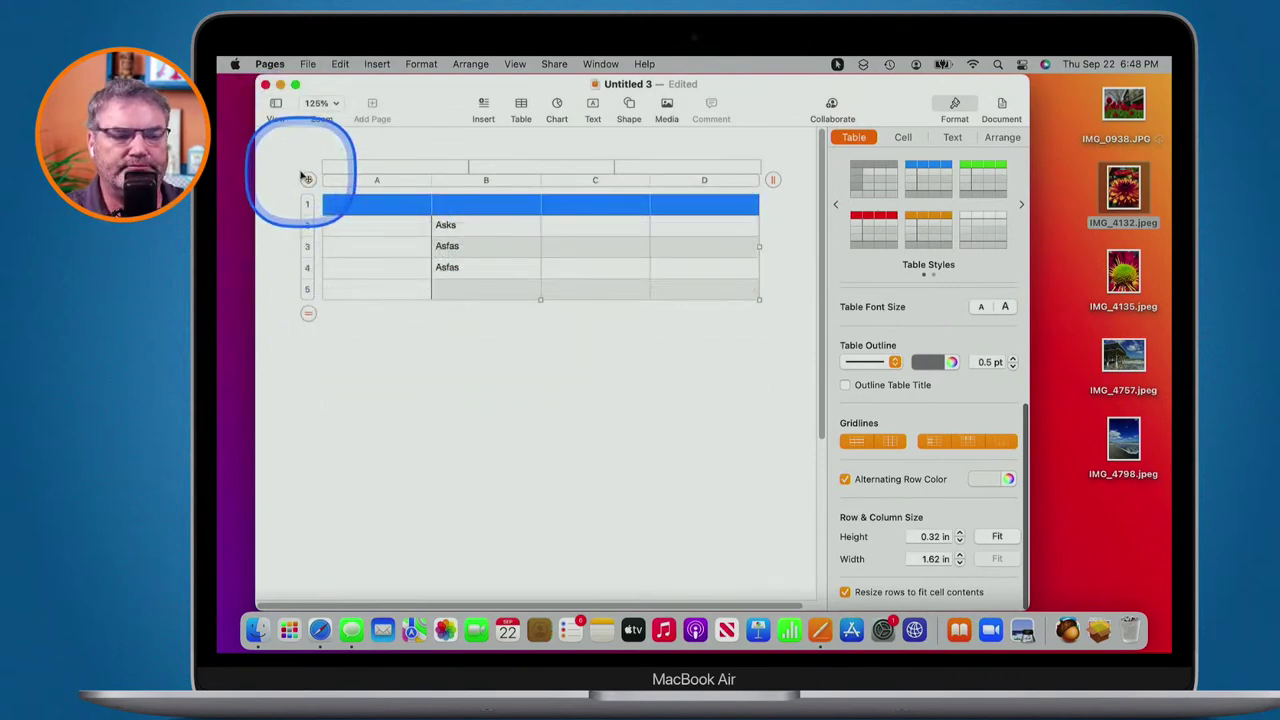
left_click(307, 312)
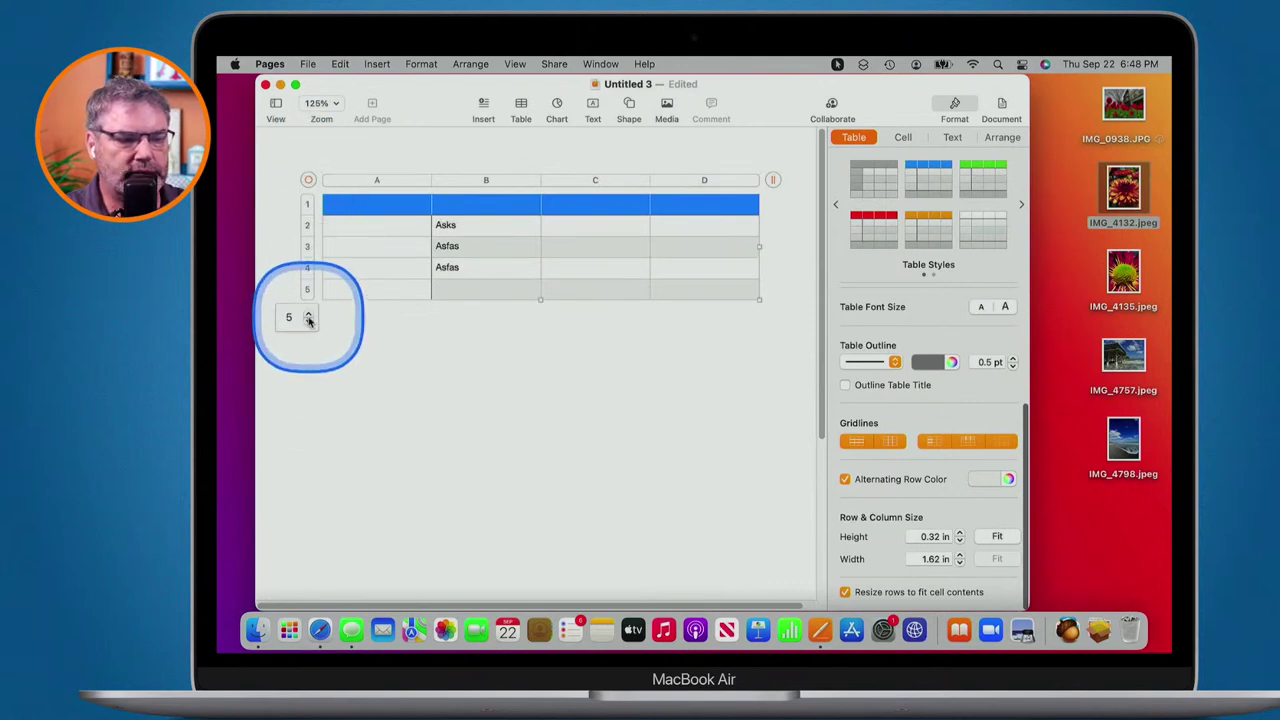
left_click(308, 315)
left_click(308, 315)
left_click(308, 315)
left_click(772, 180)
left_click(773, 180)
left_click(773, 180)
left_click(773, 180)
left_click(592, 414)
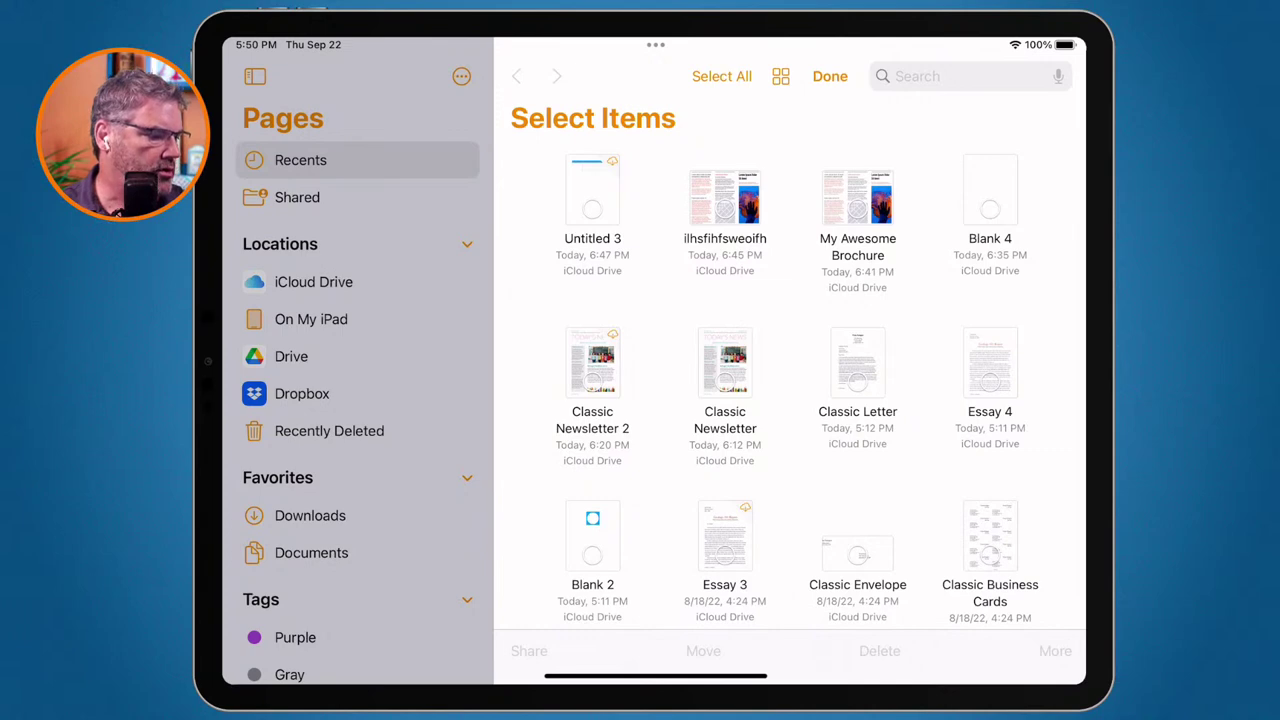
On the iPad, leave item selection in the document browser and bring up the template chooser for a new document.
scroll(799, 374, "down", 2)
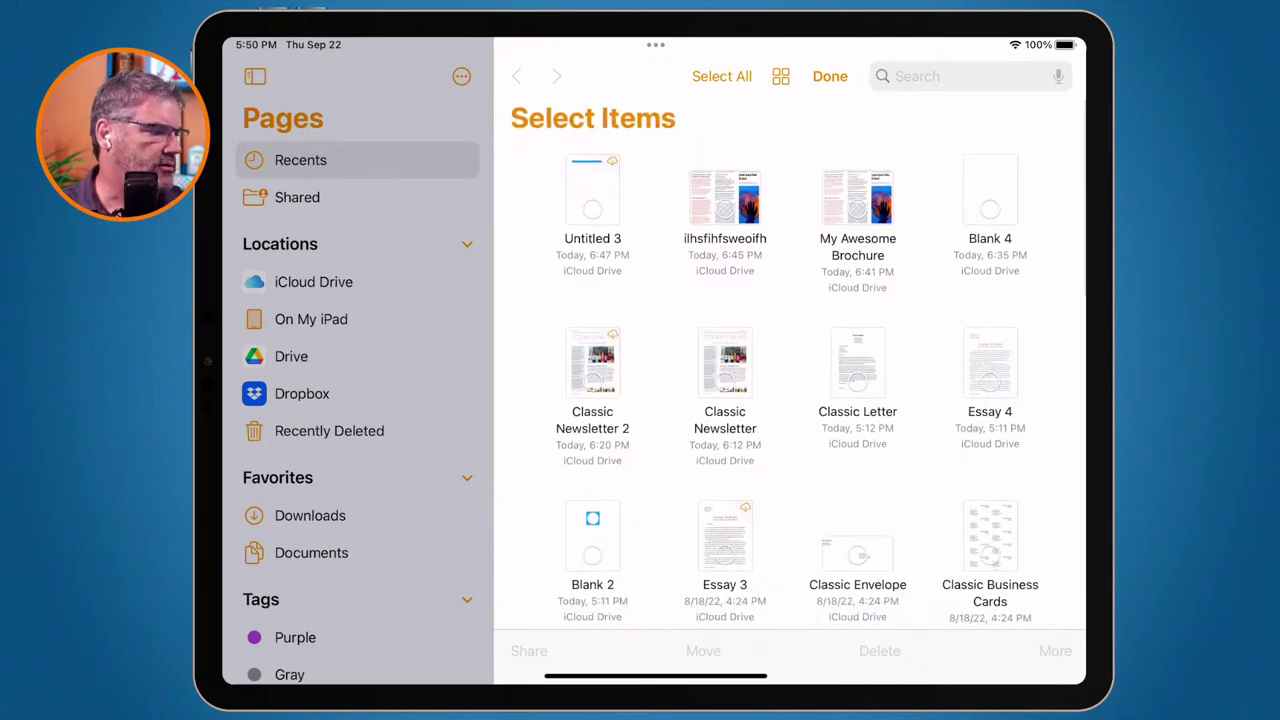
left_click(829, 76)
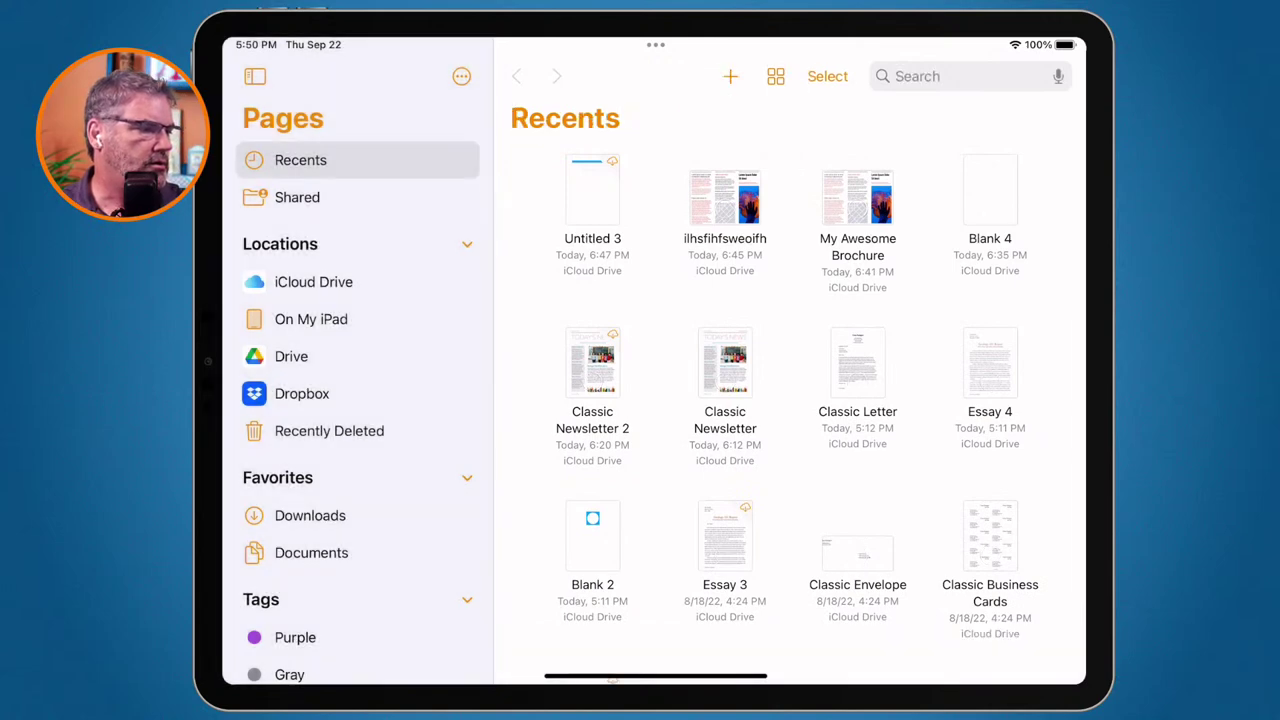
left_click(730, 76)
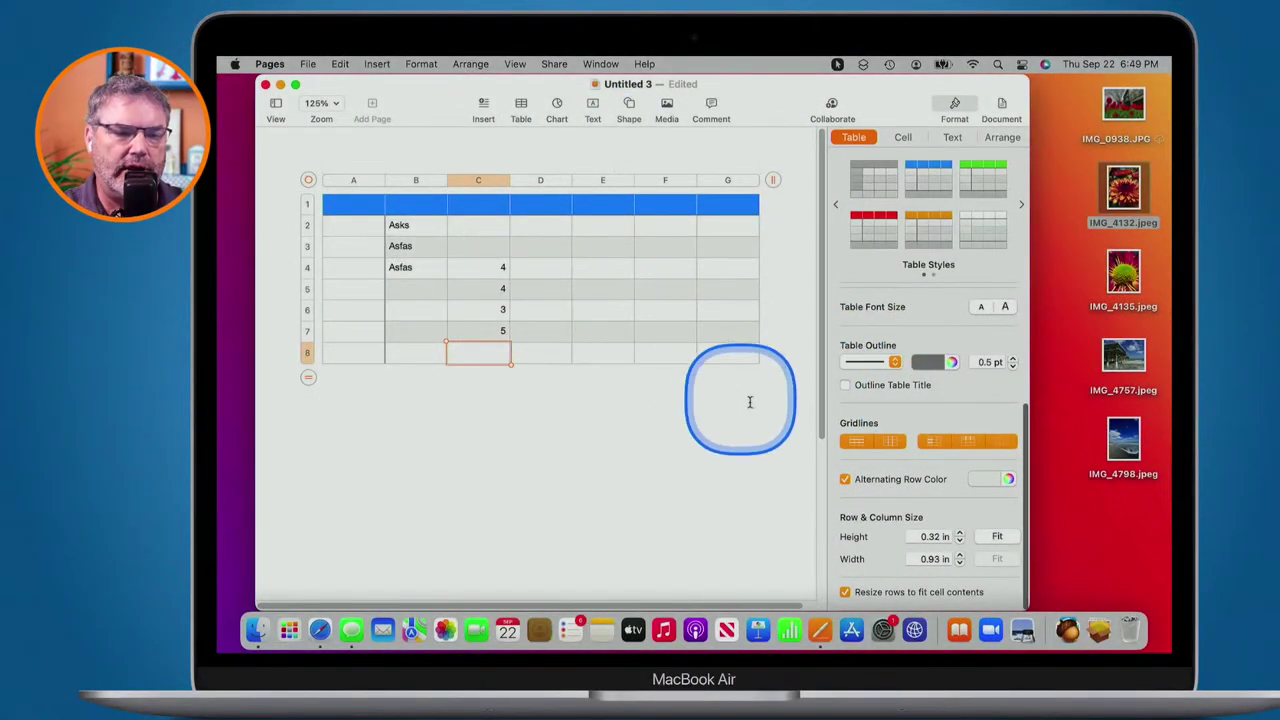
Add one footer row to the Mac document's table.
scroll(914, 417, "up", 3)
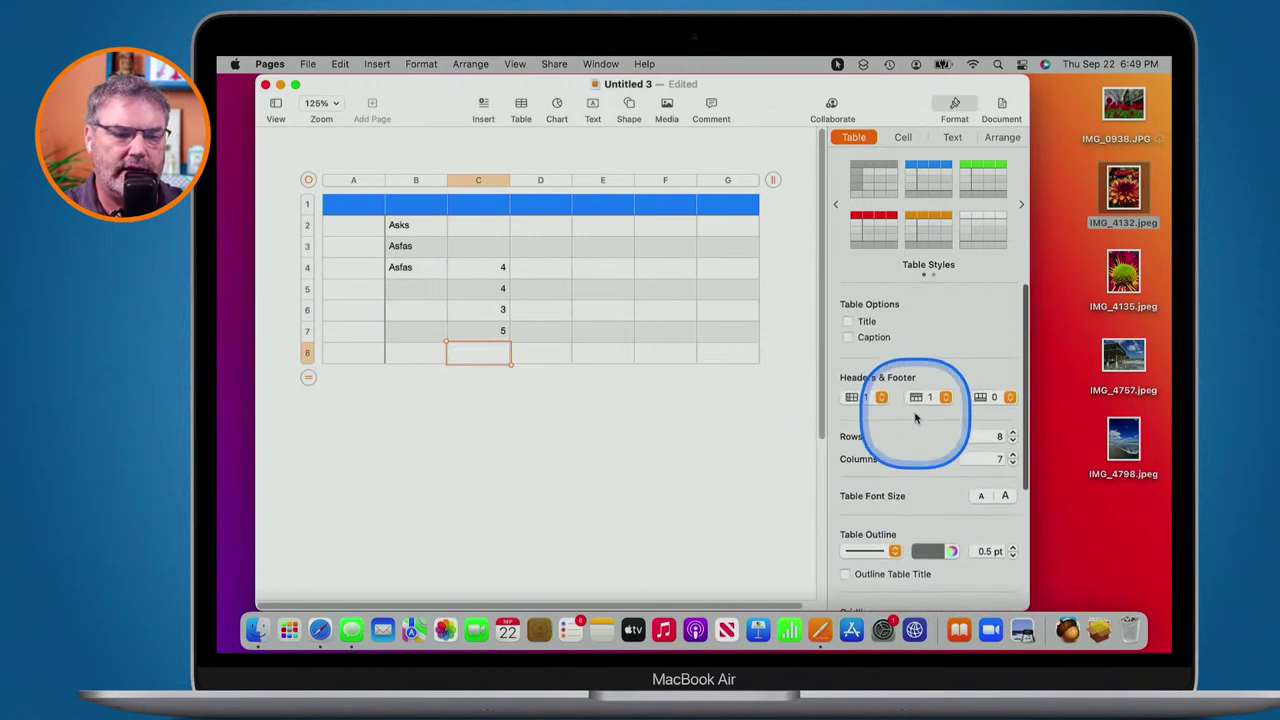
left_click(986, 397)
left_click(997, 414)
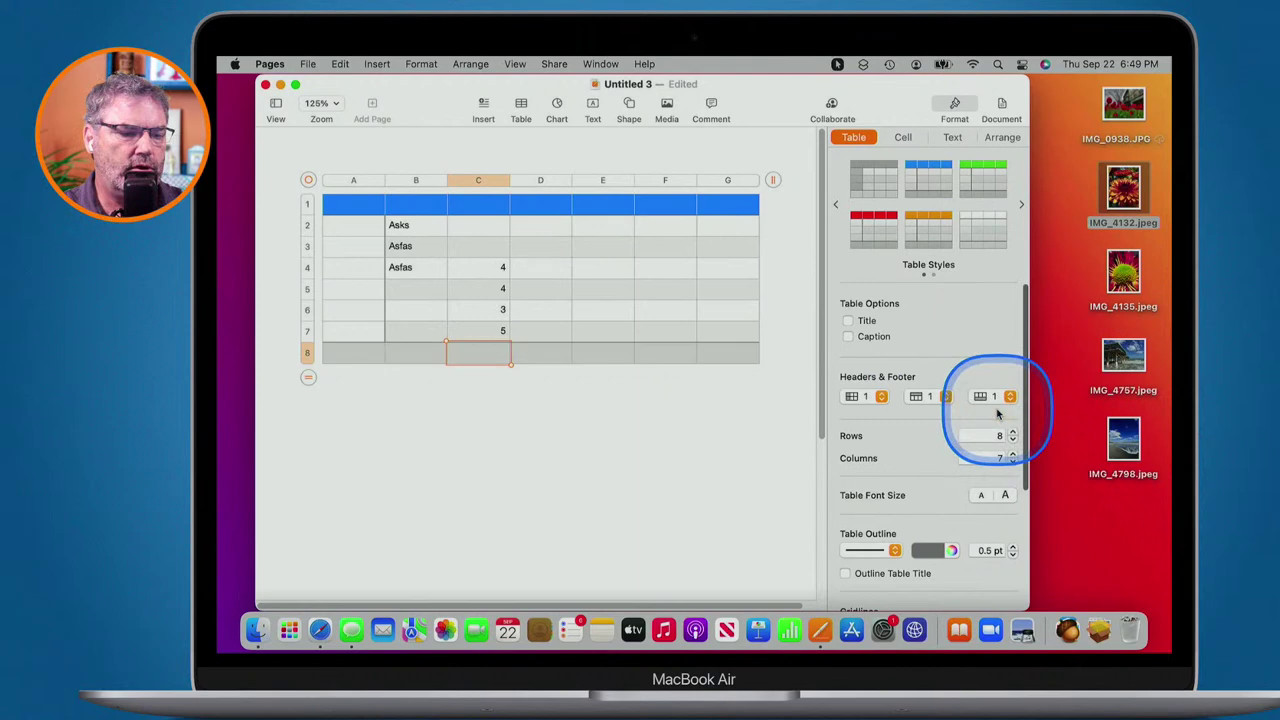
left_click(490, 355)
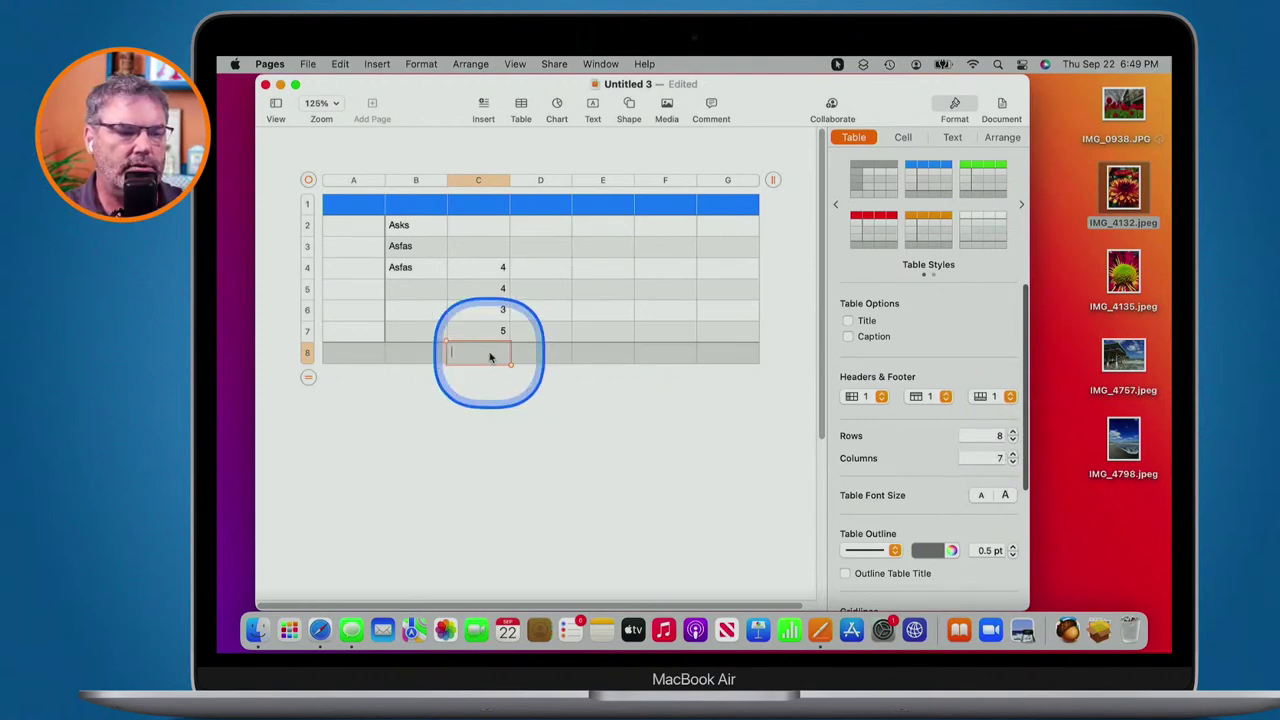
left_click(483, 108)
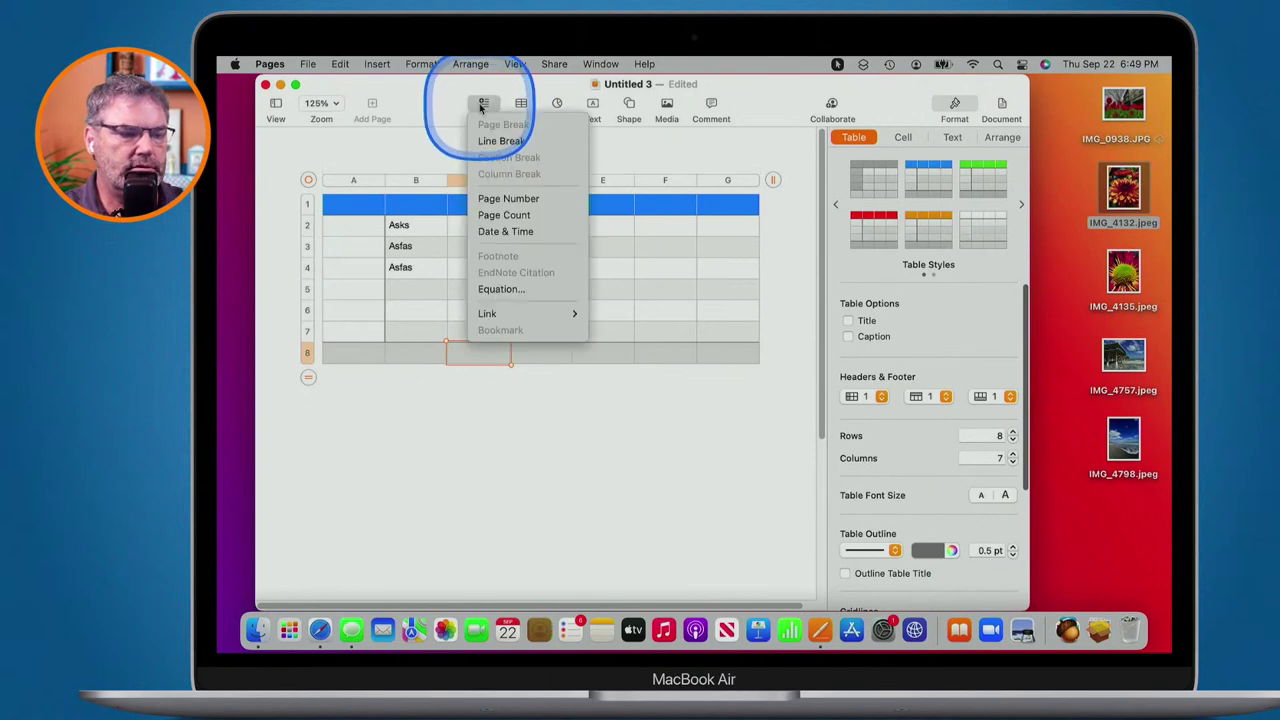
left_click(498, 289)
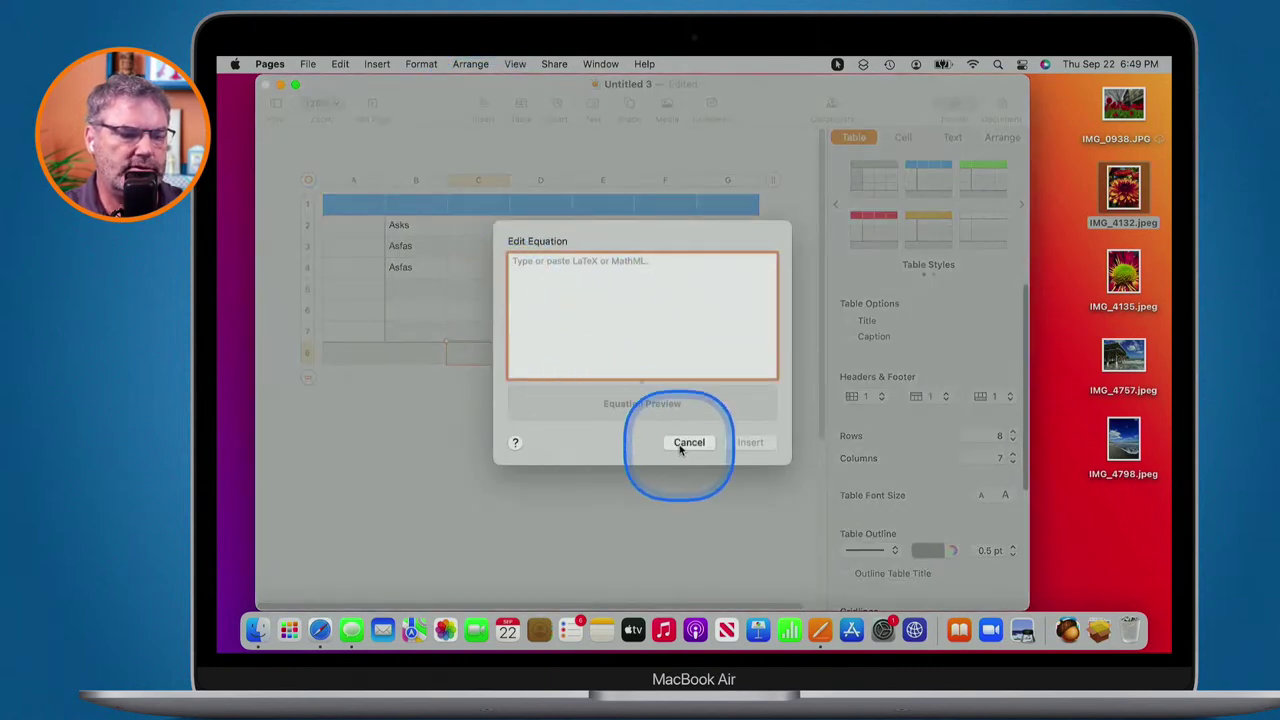
left_click(689, 437)
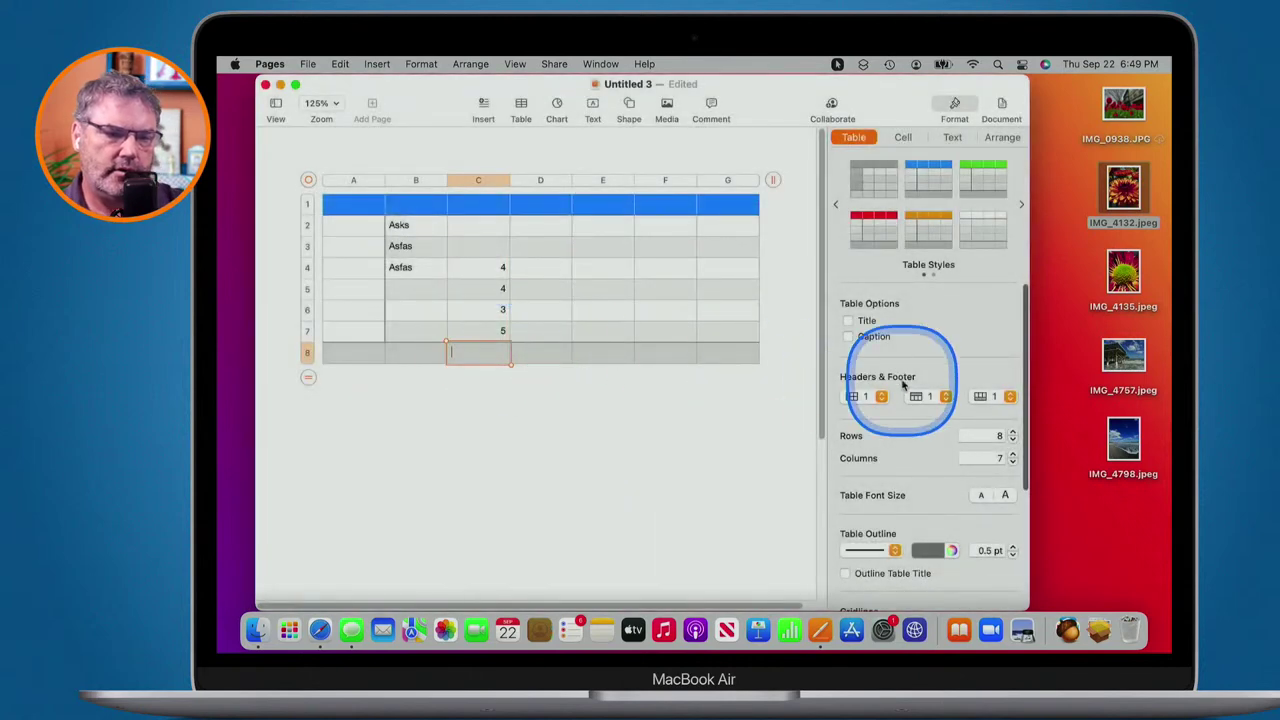
scroll(902, 386, "down", 2)
scroll(902, 386, "down", 2)
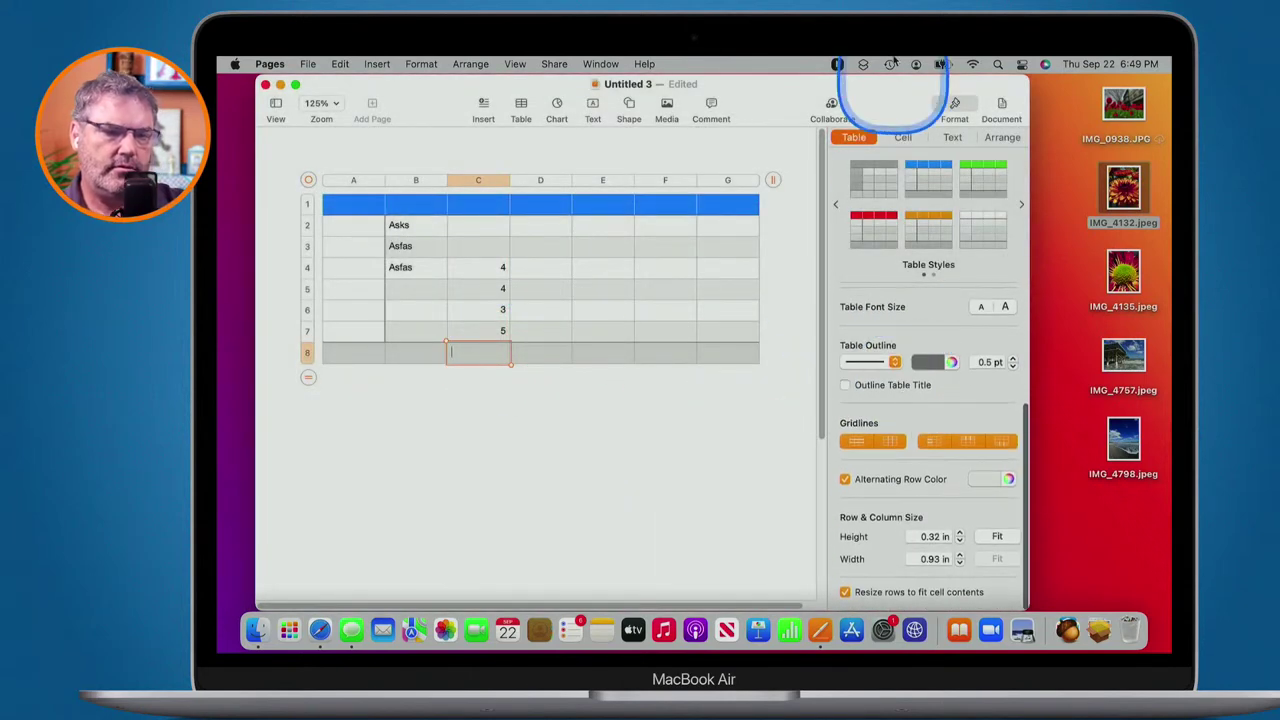
left_click(901, 138)
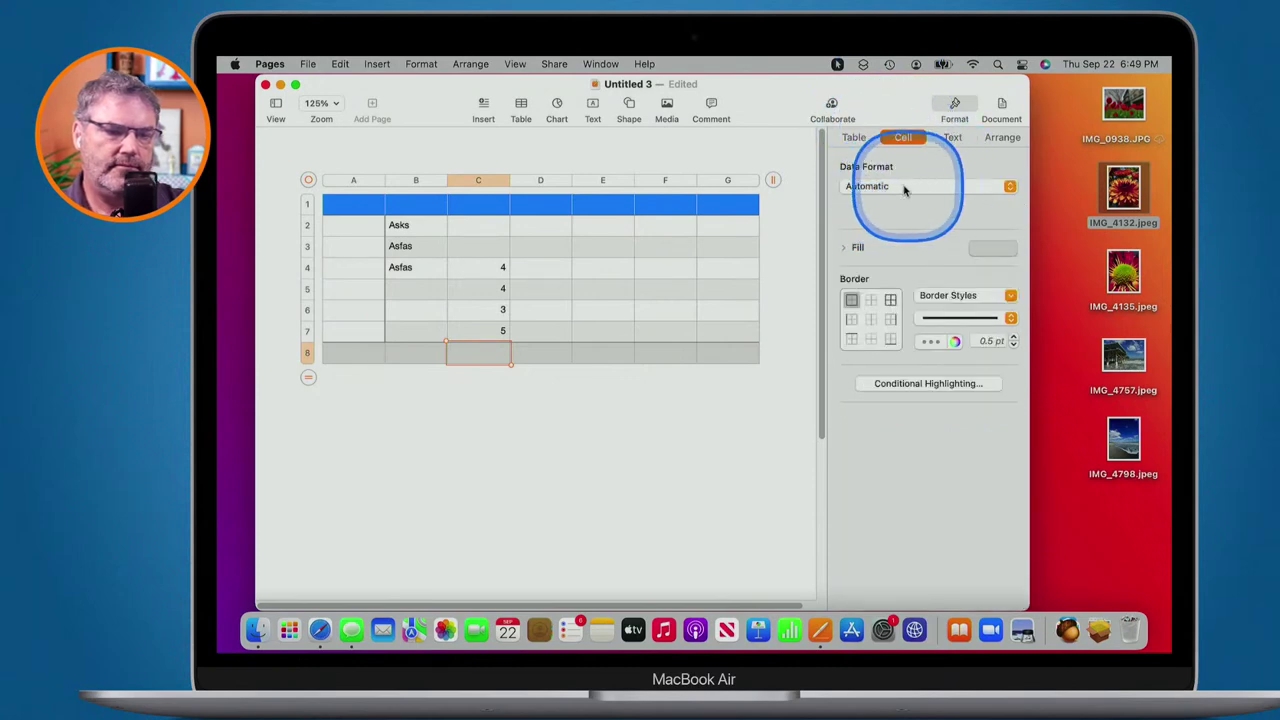
left_click(853, 137)
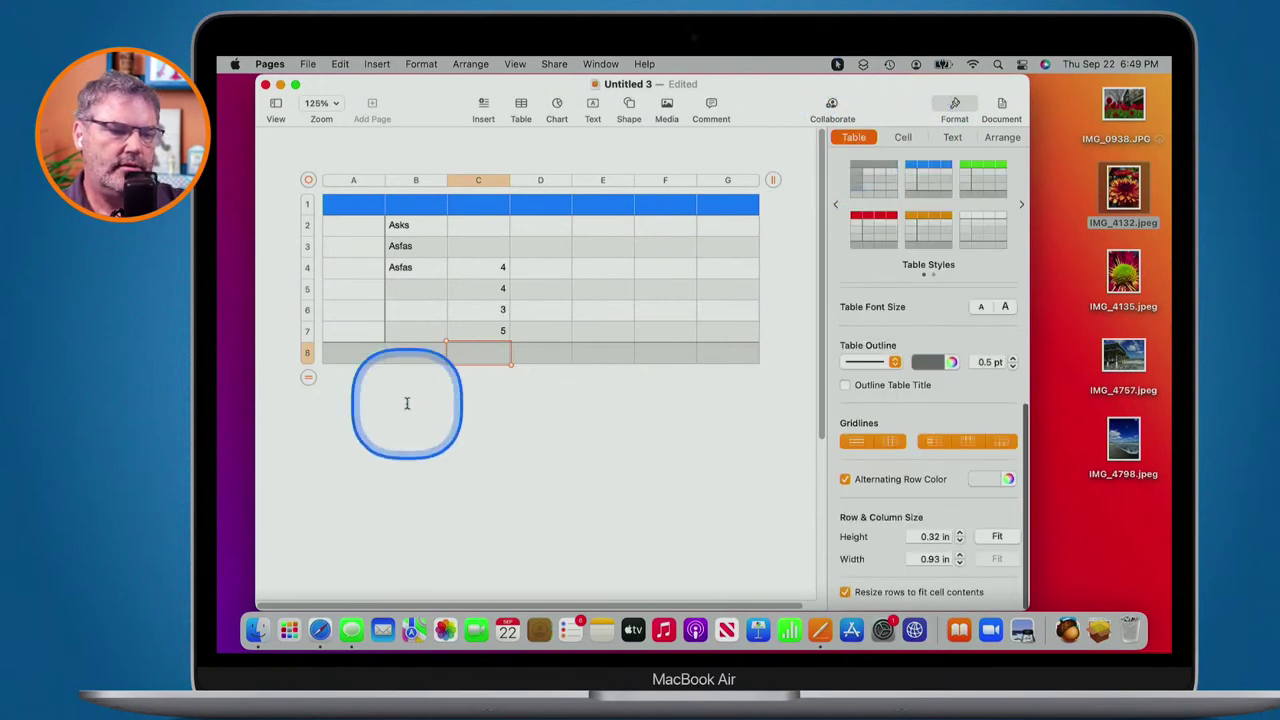
Enter a formula in footer cell C8 that uses the column C cells from row 2 to row 7.
left_click(478, 351)
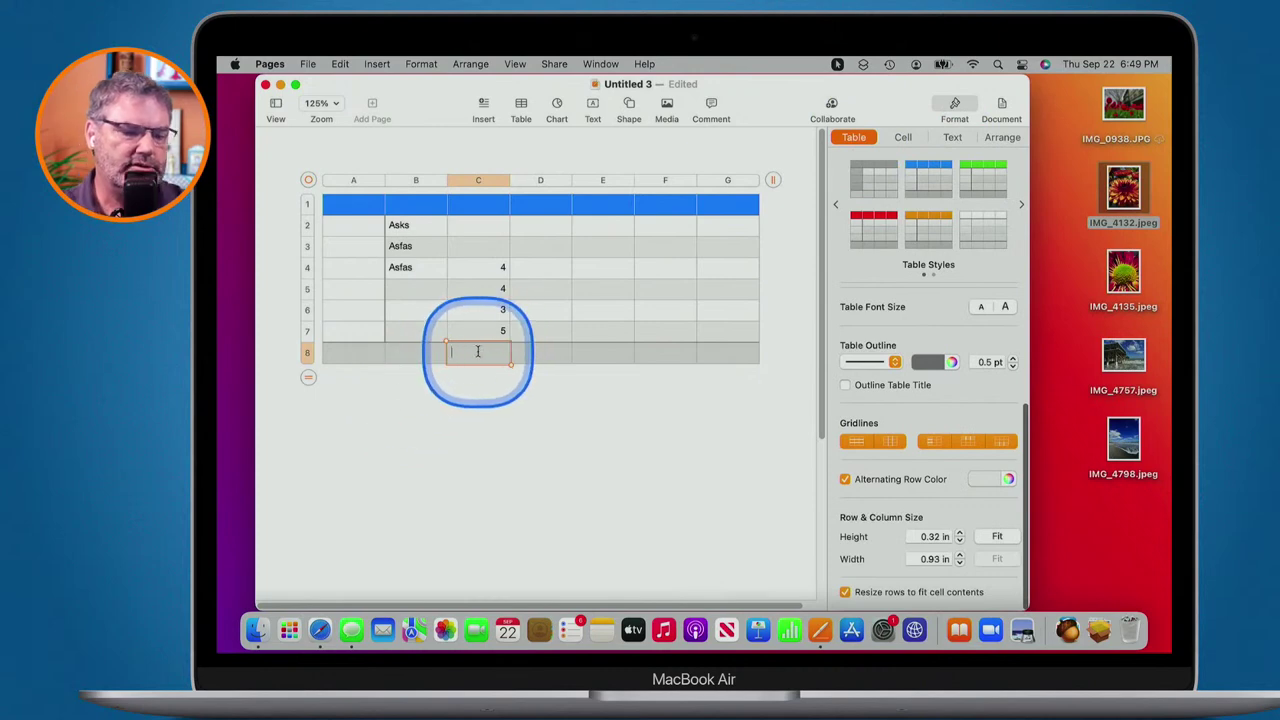
type("=")
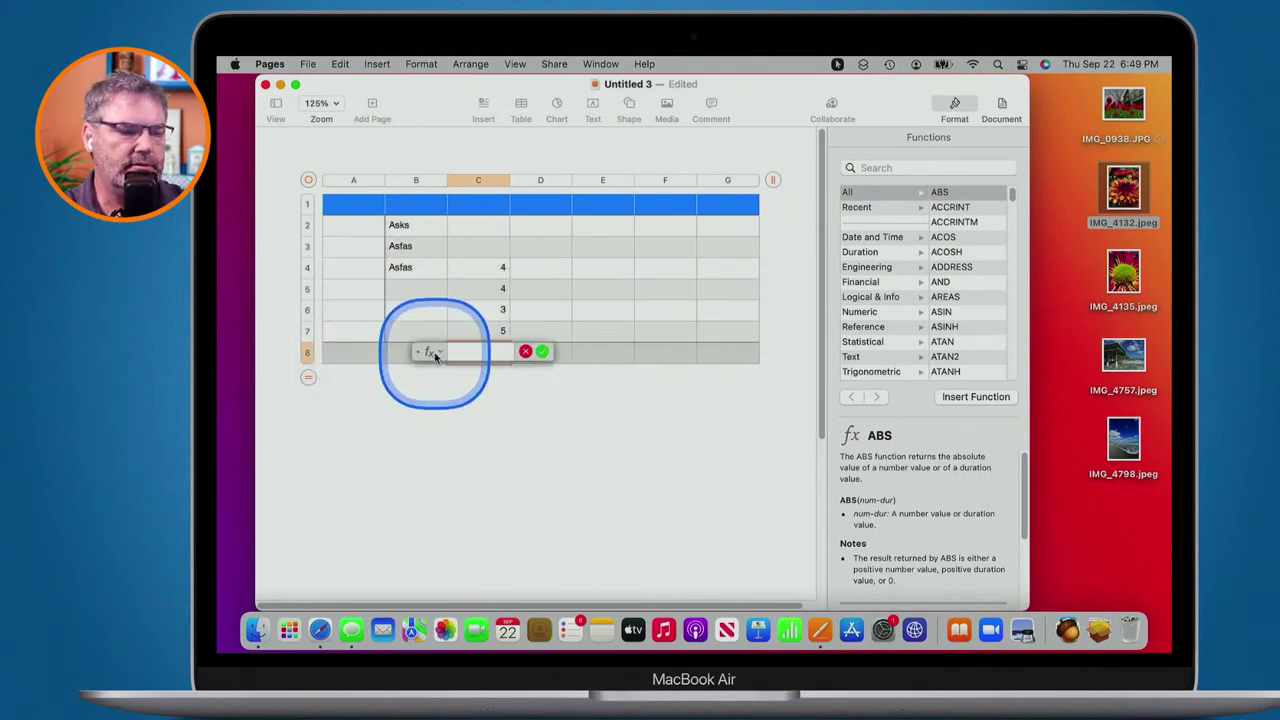
left_click_drag(480, 224, 483, 328)
key("Return")
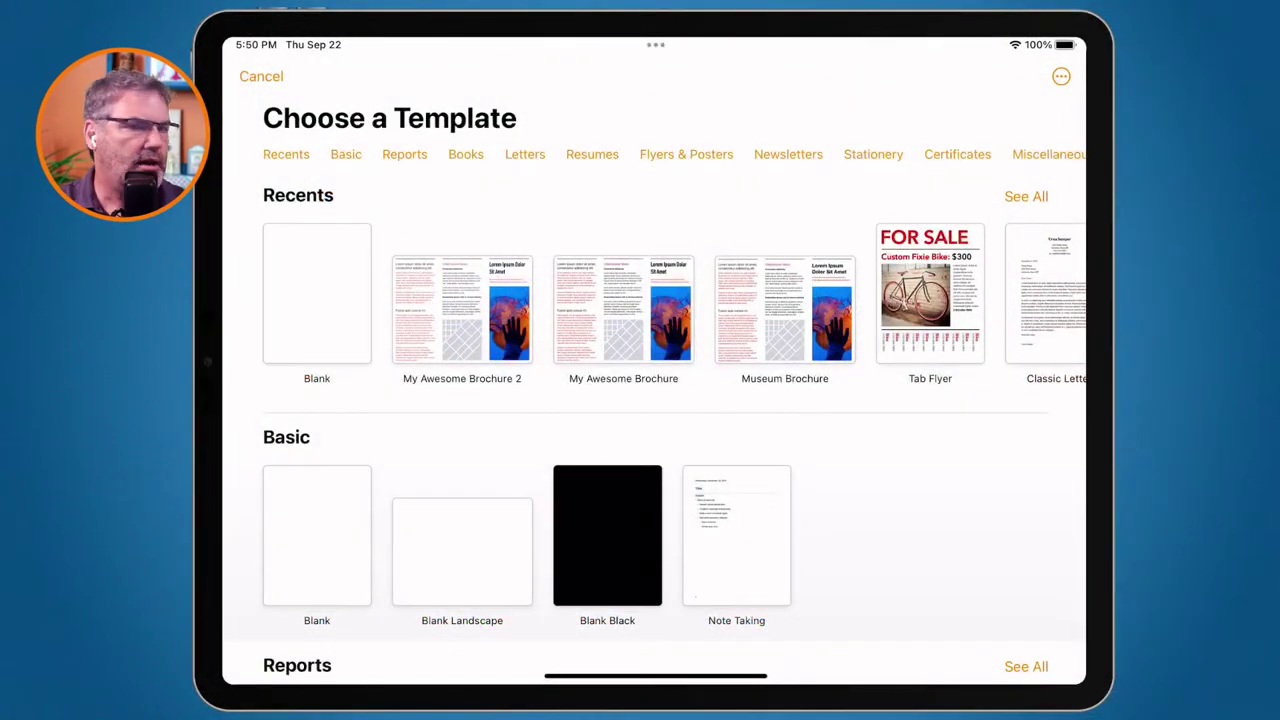
Create a Blank document on the iPad and insert a table with a blue header row and a header column.
left_click(317, 535)
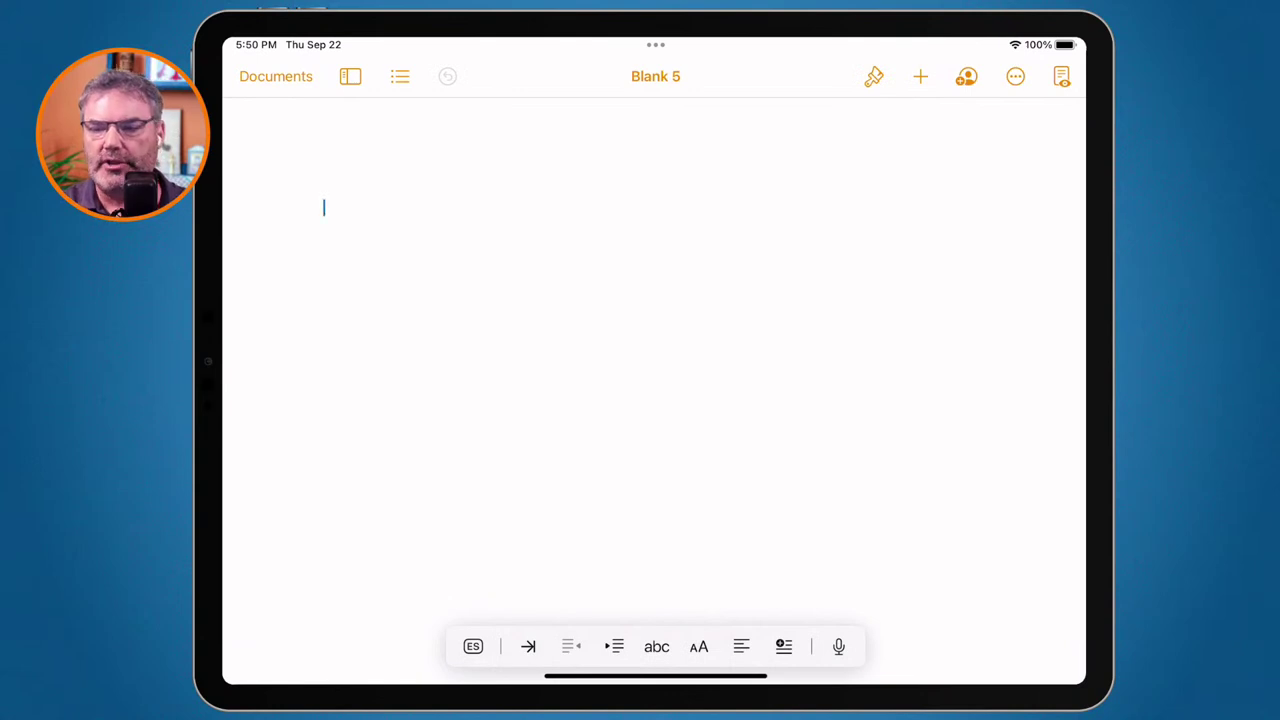
left_click(920, 76)
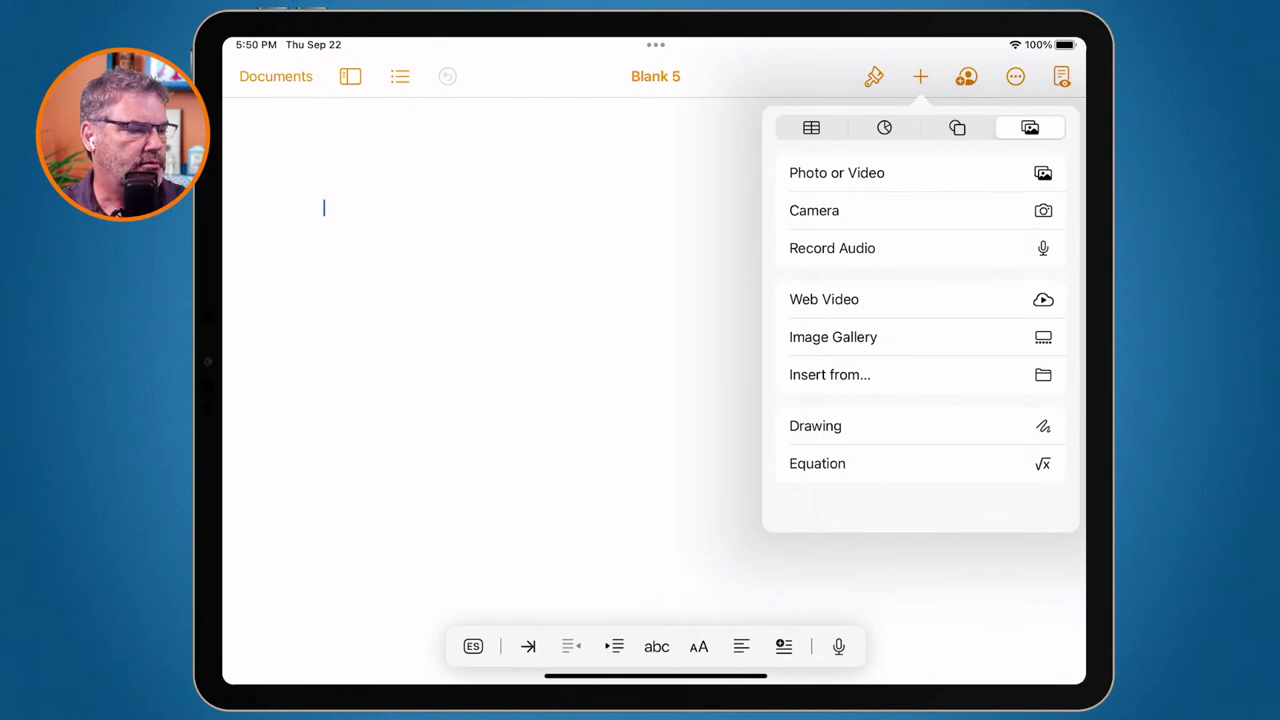
left_click(811, 127)
left_click_drag(1000, 320, 800, 320)
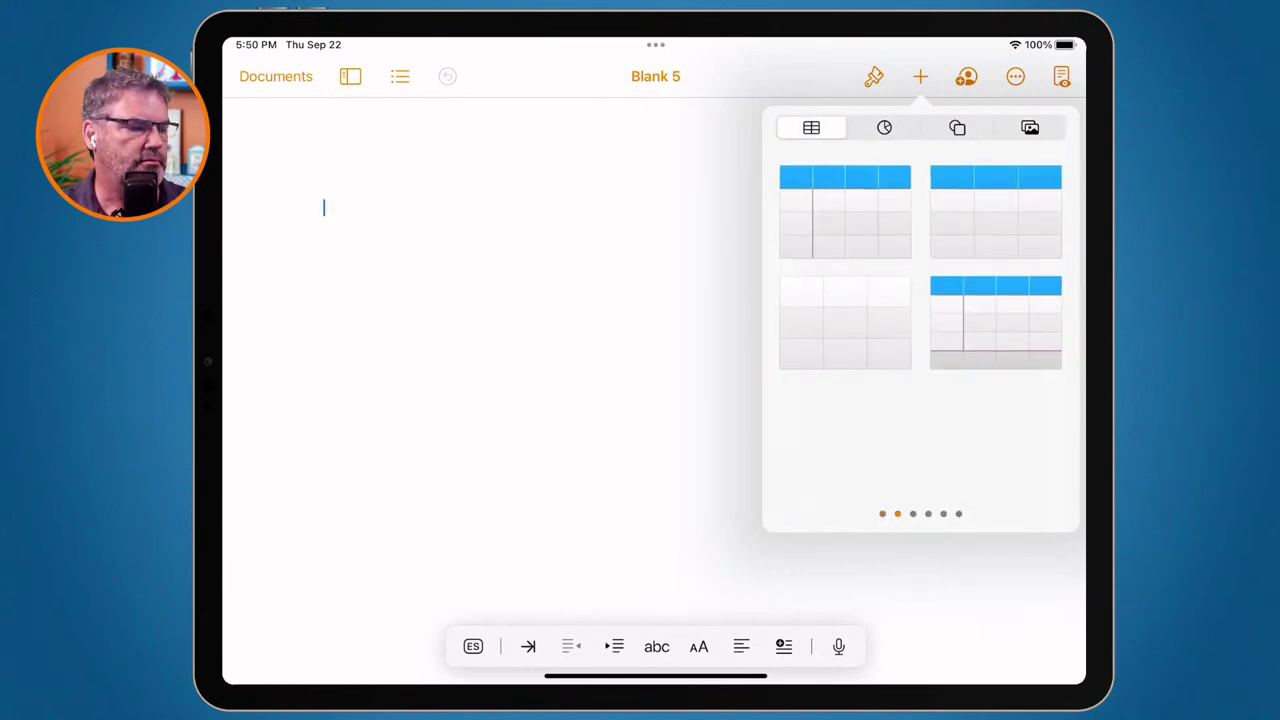
left_click(845, 211)
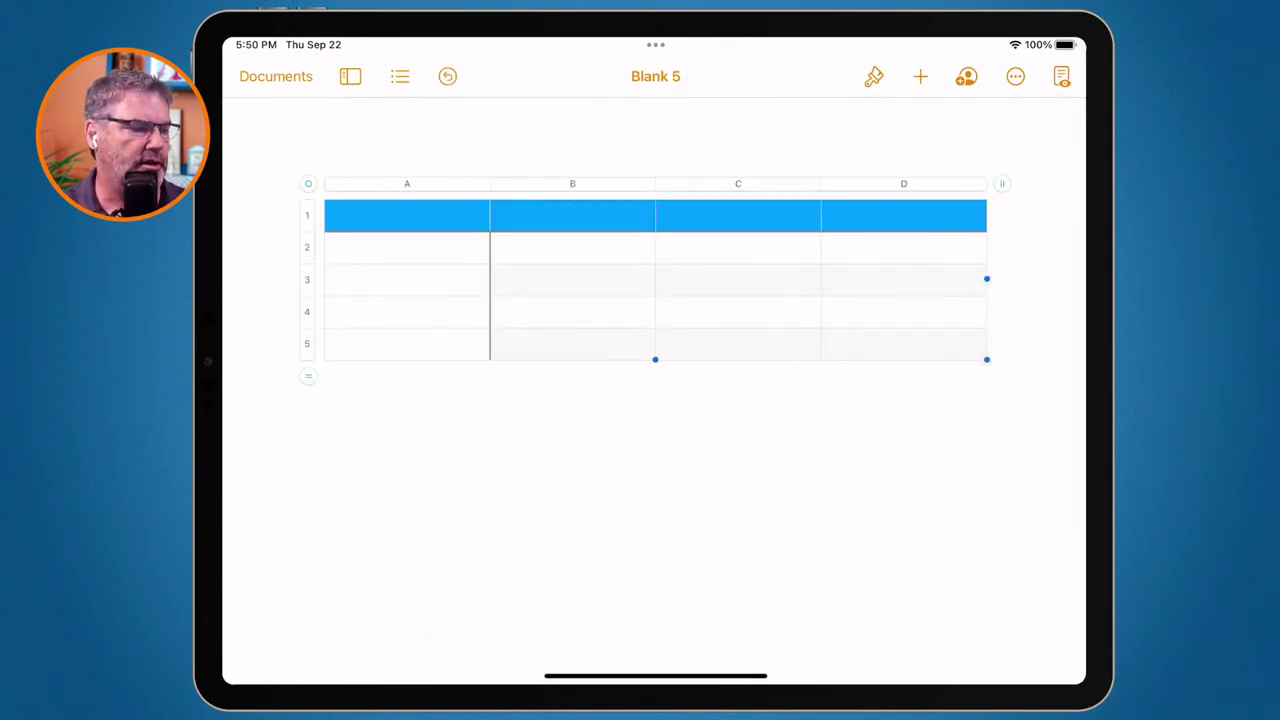
Examine the formatting options for the iPad table and its cells.
left_click(572, 279)
left_click(572, 343)
left_click(738, 247)
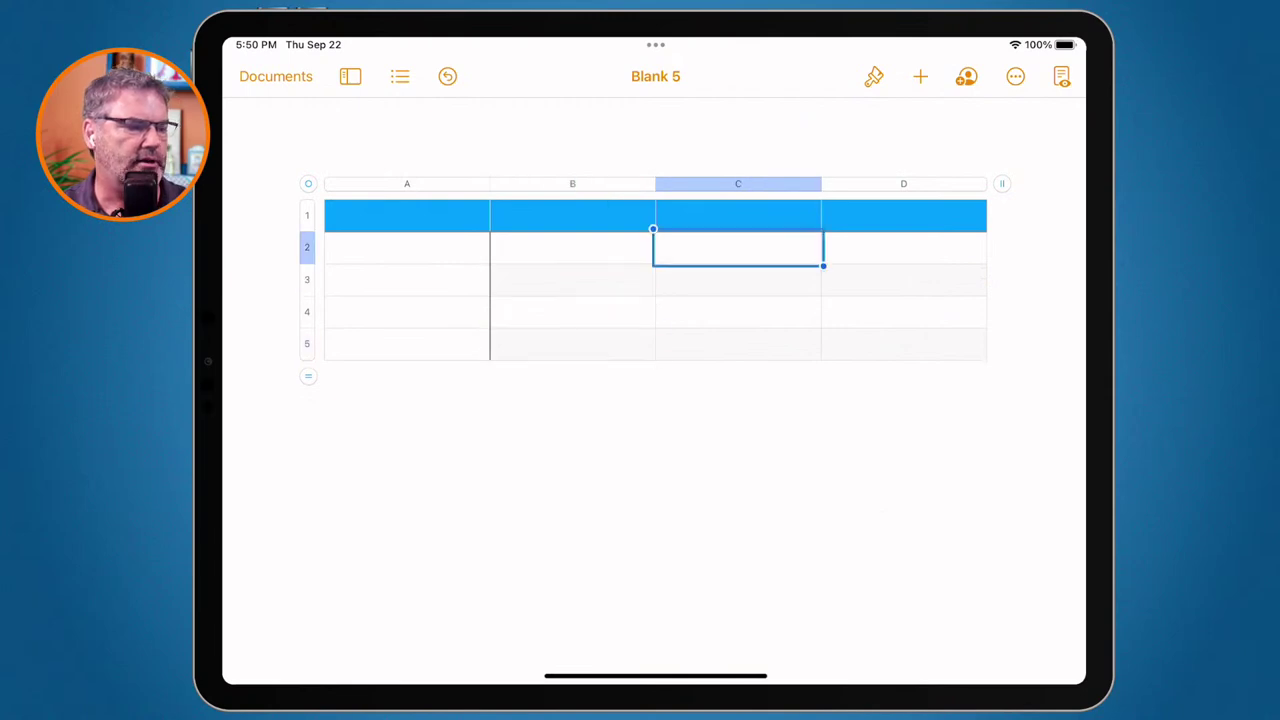
left_click(873, 77)
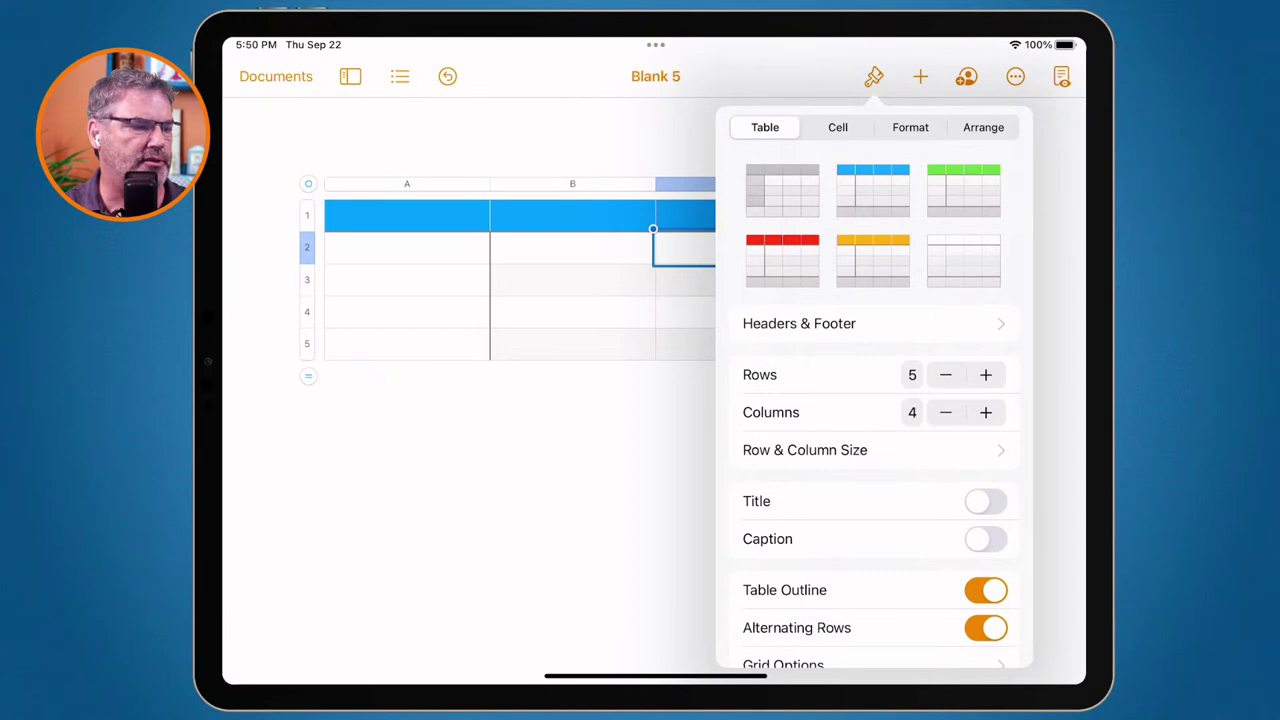
left_click(838, 127)
left_click(500, 500)
left_click(655, 280)
left_click(655, 280)
left_click(873, 77)
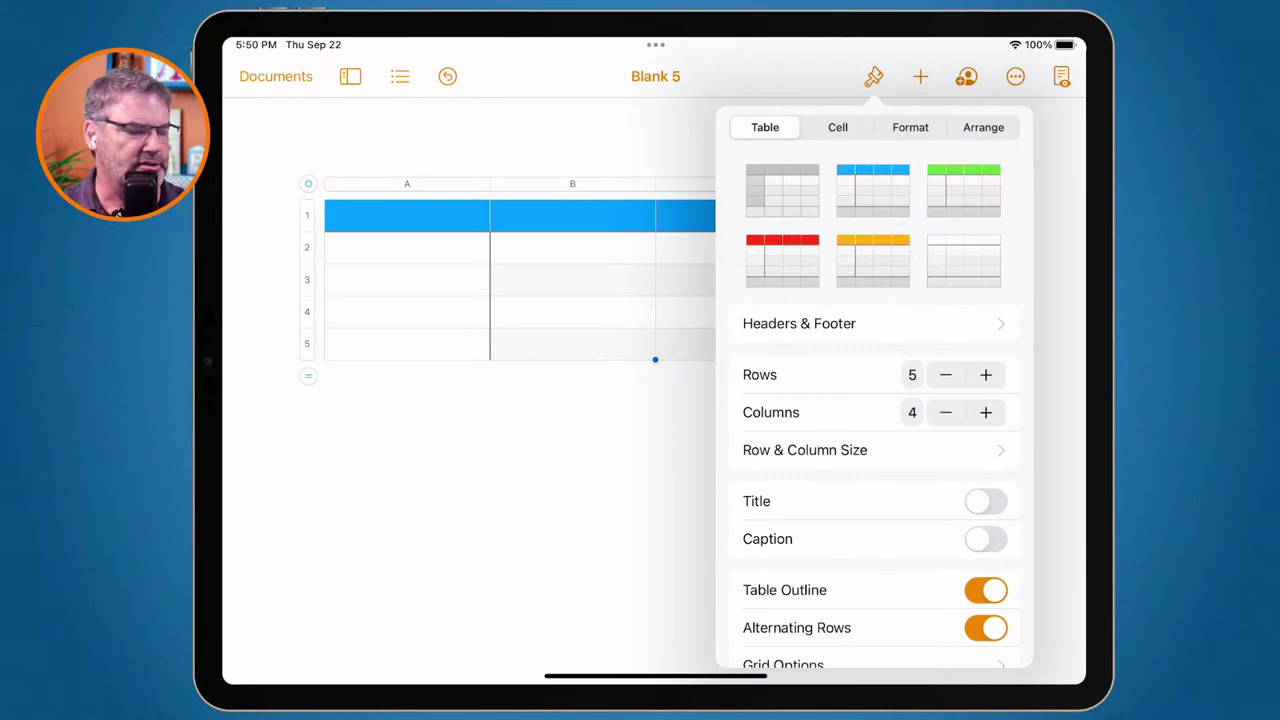
left_click(873, 77)
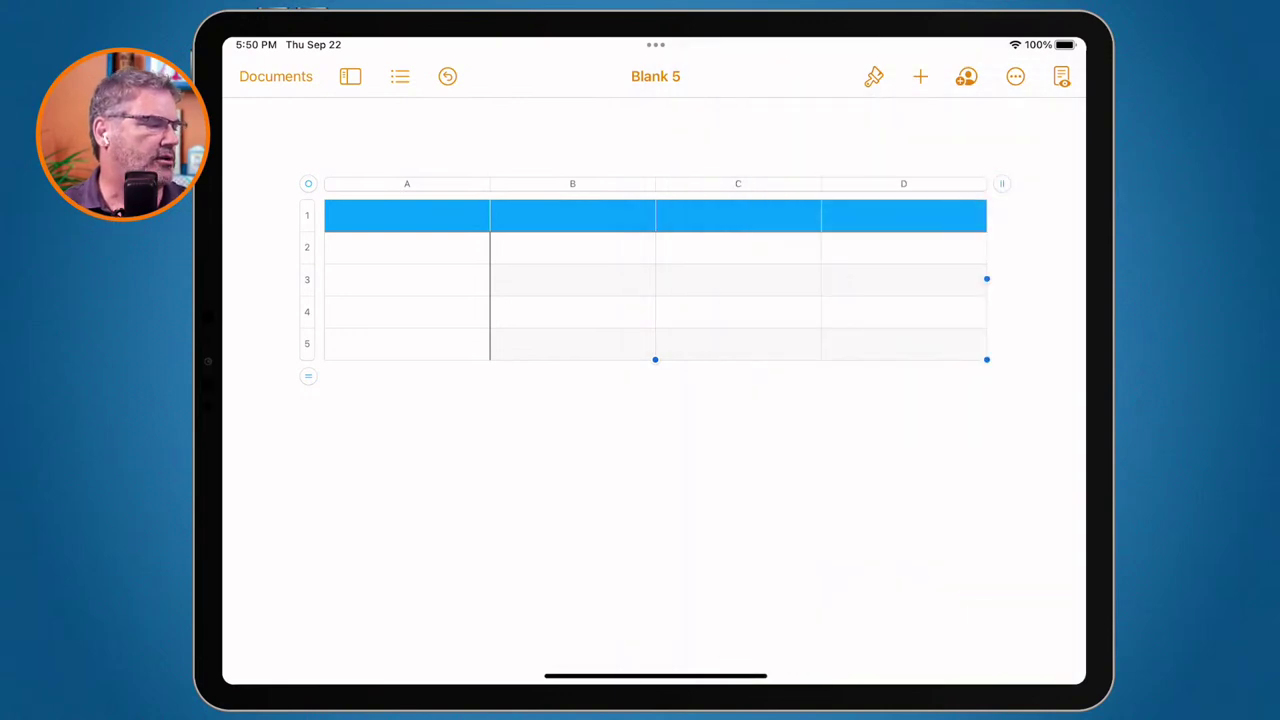
Delete the table from the iPad document and insert a 2D column chart in its place.
left_click(655, 215)
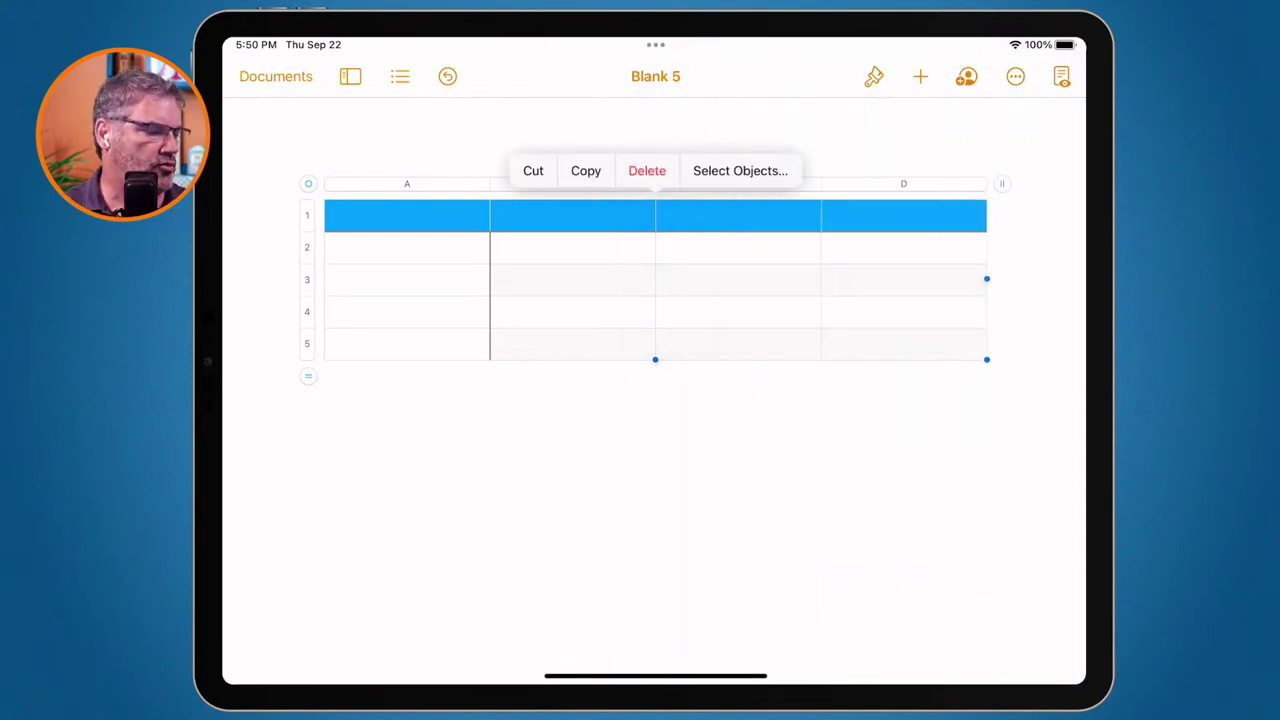
left_click(647, 171)
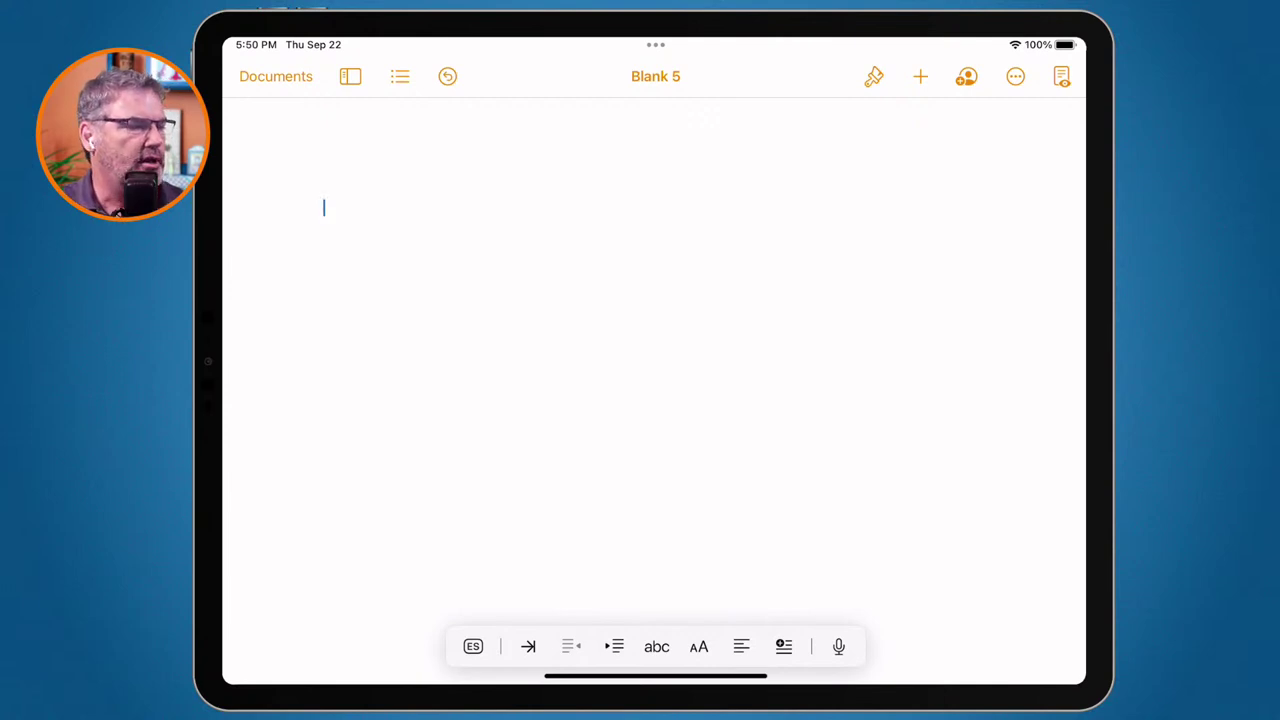
left_click(920, 76)
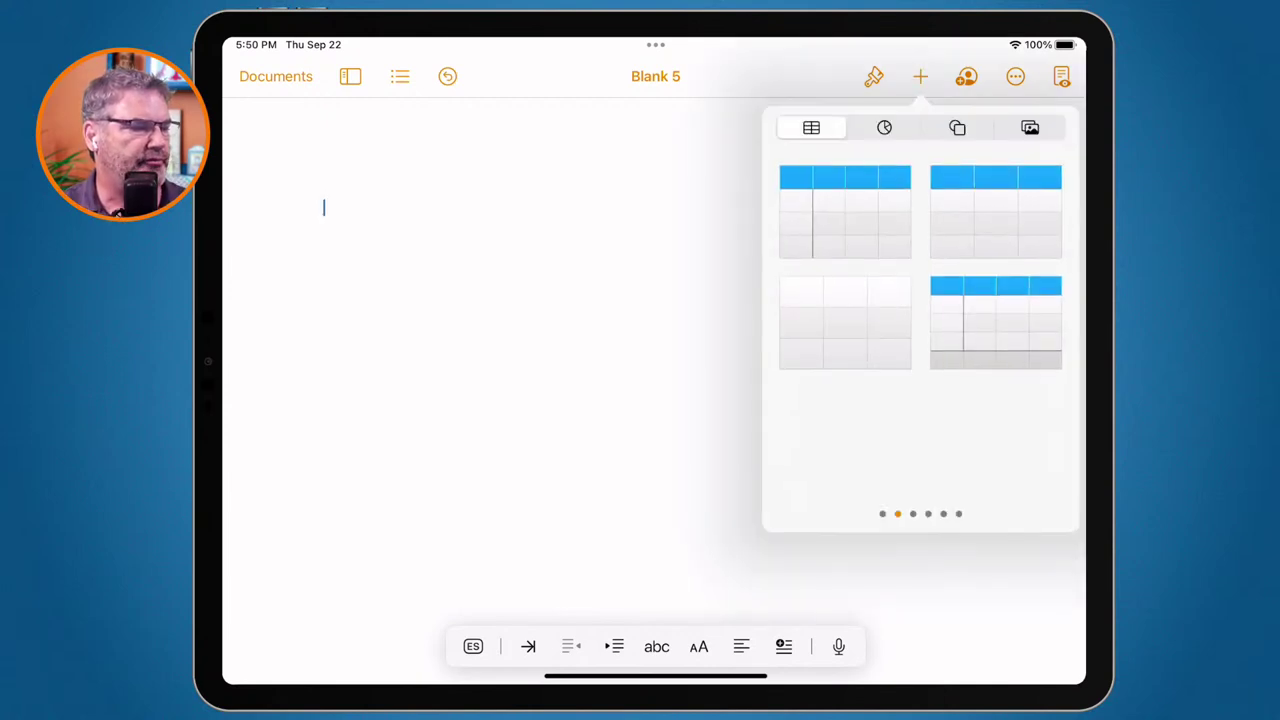
left_click(884, 127)
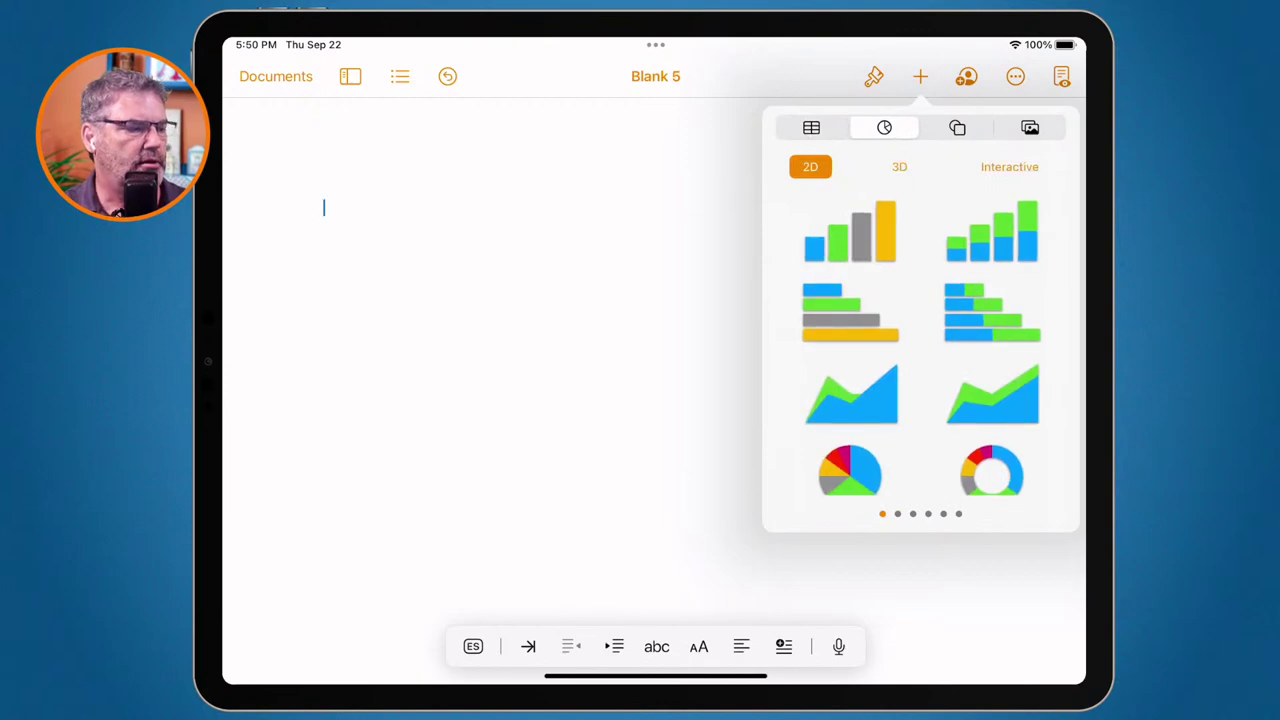
left_click(850, 232)
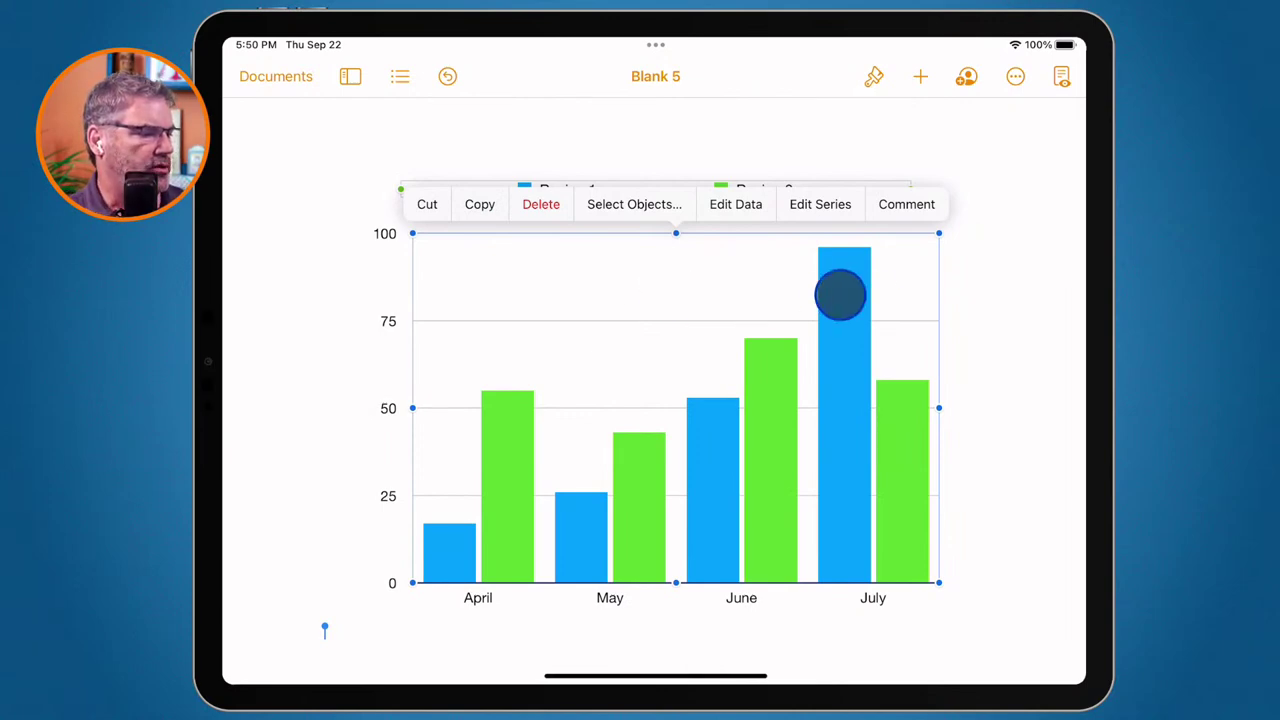
Open the column chart's data for editing.
left_click(986, 319)
left_click(620, 354)
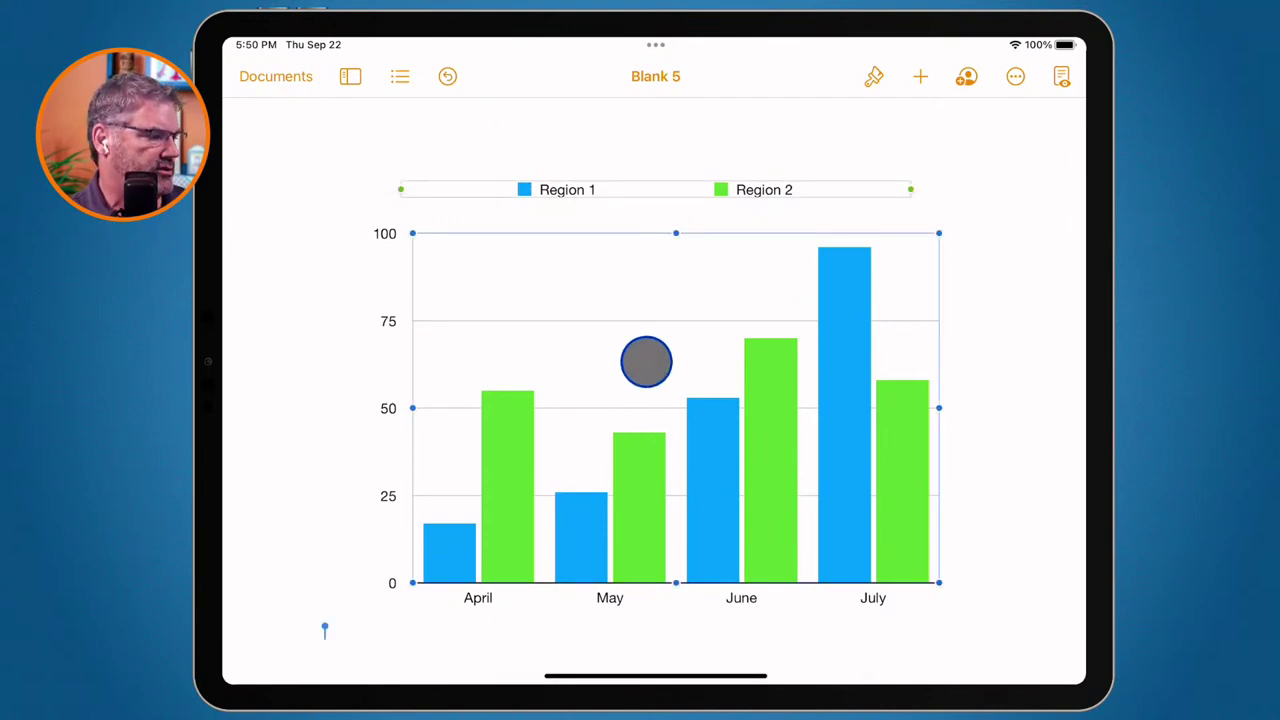
left_click(1065, 309)
left_click(778, 310)
left_click(778, 310)
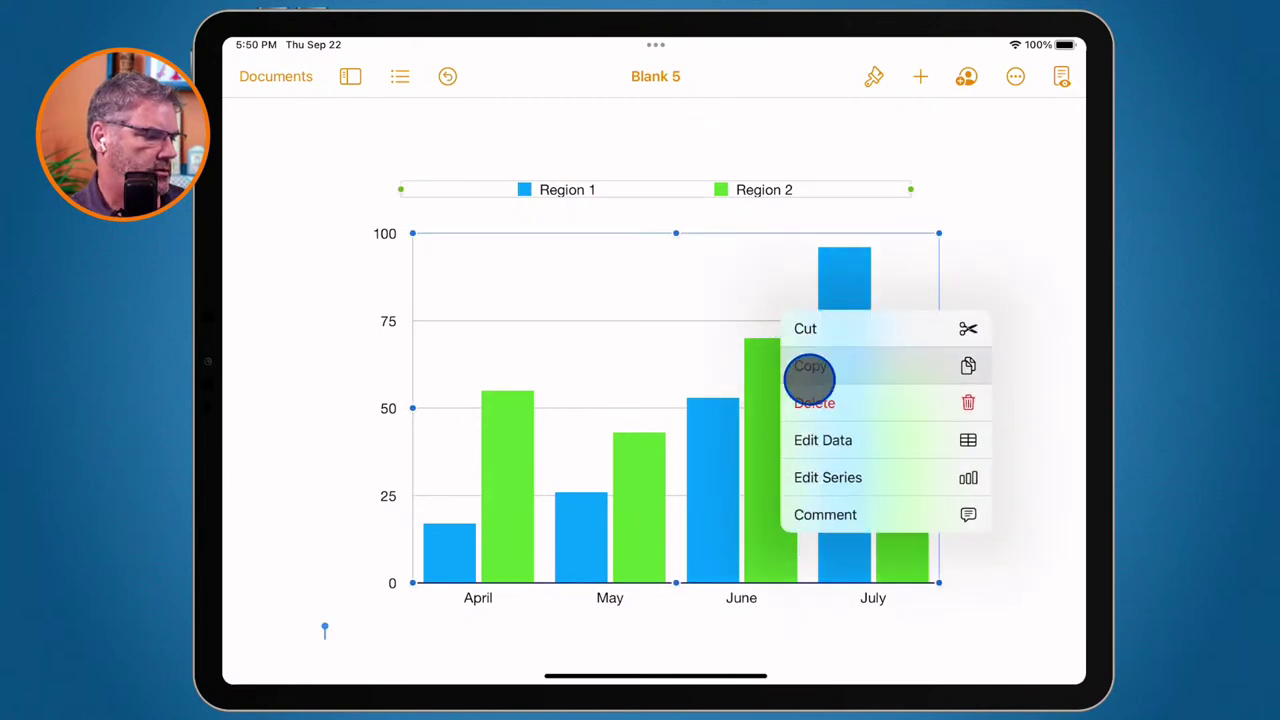
left_click(830, 443)
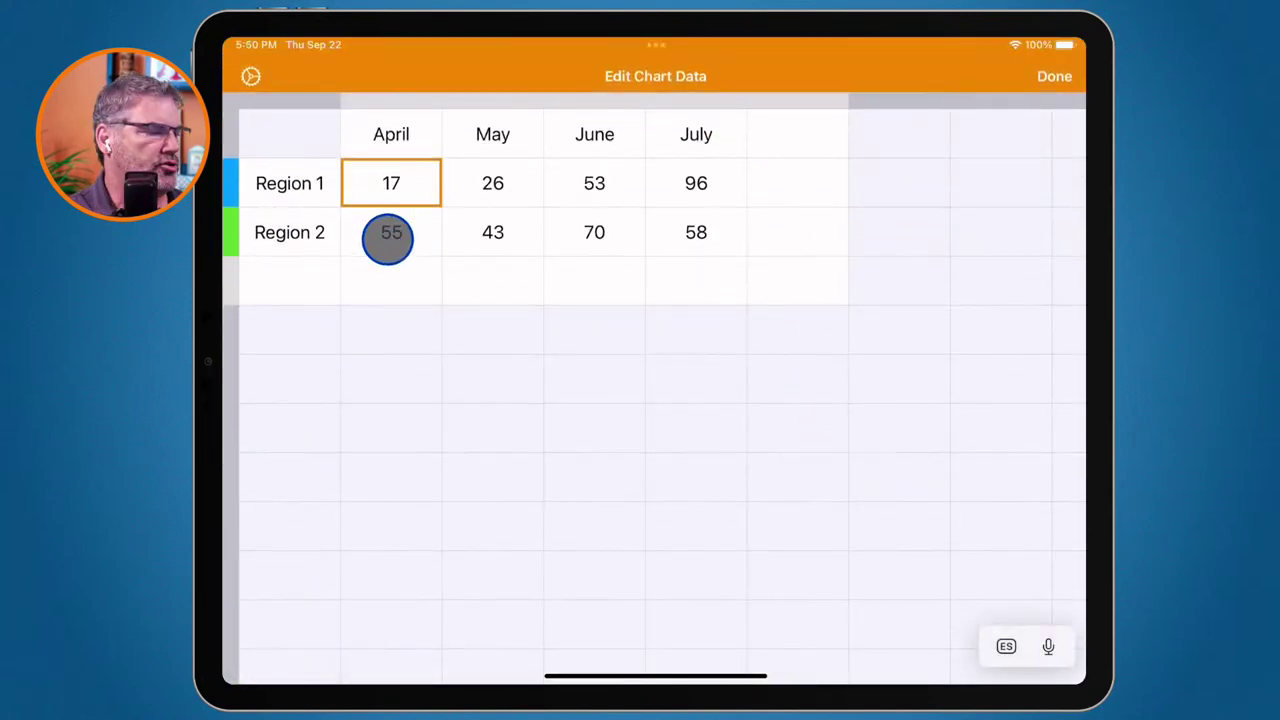
Examine the chart data's region names, month headings and empty third series row, and close the data editor.
left_click(288, 184)
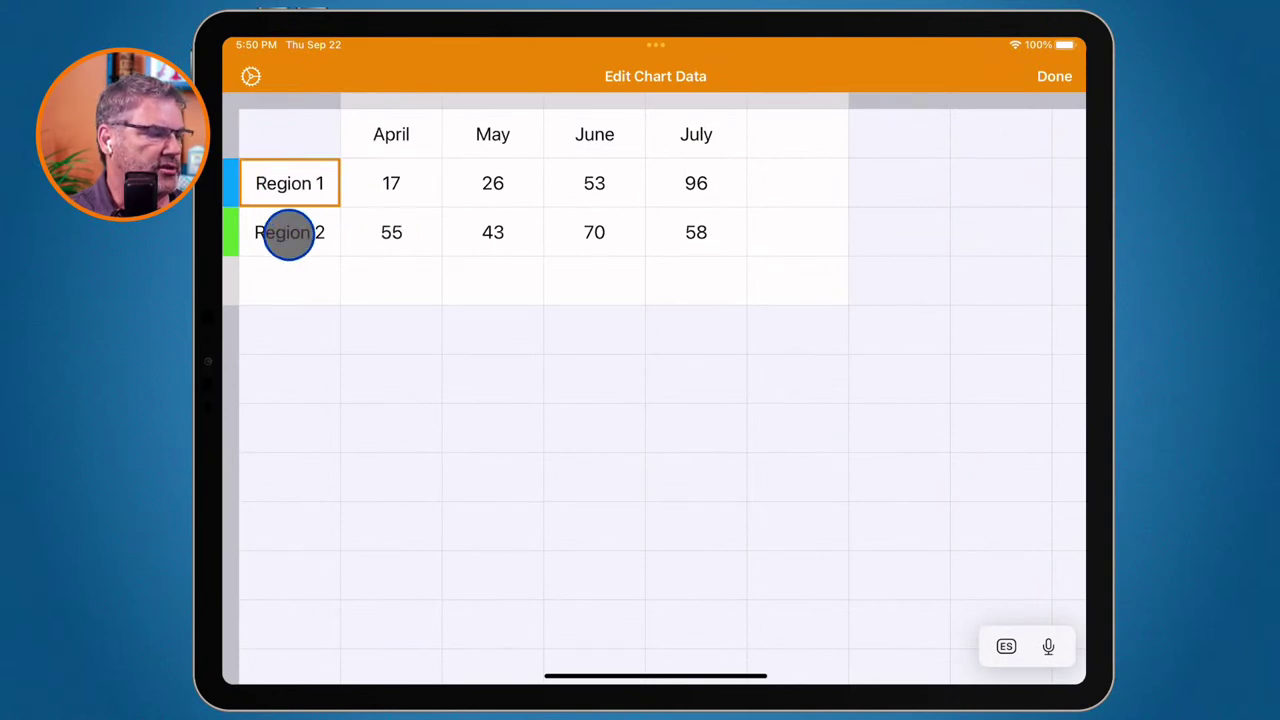
left_click(288, 234)
left_click(400, 134)
left_click(477, 133)
left_click(285, 278)
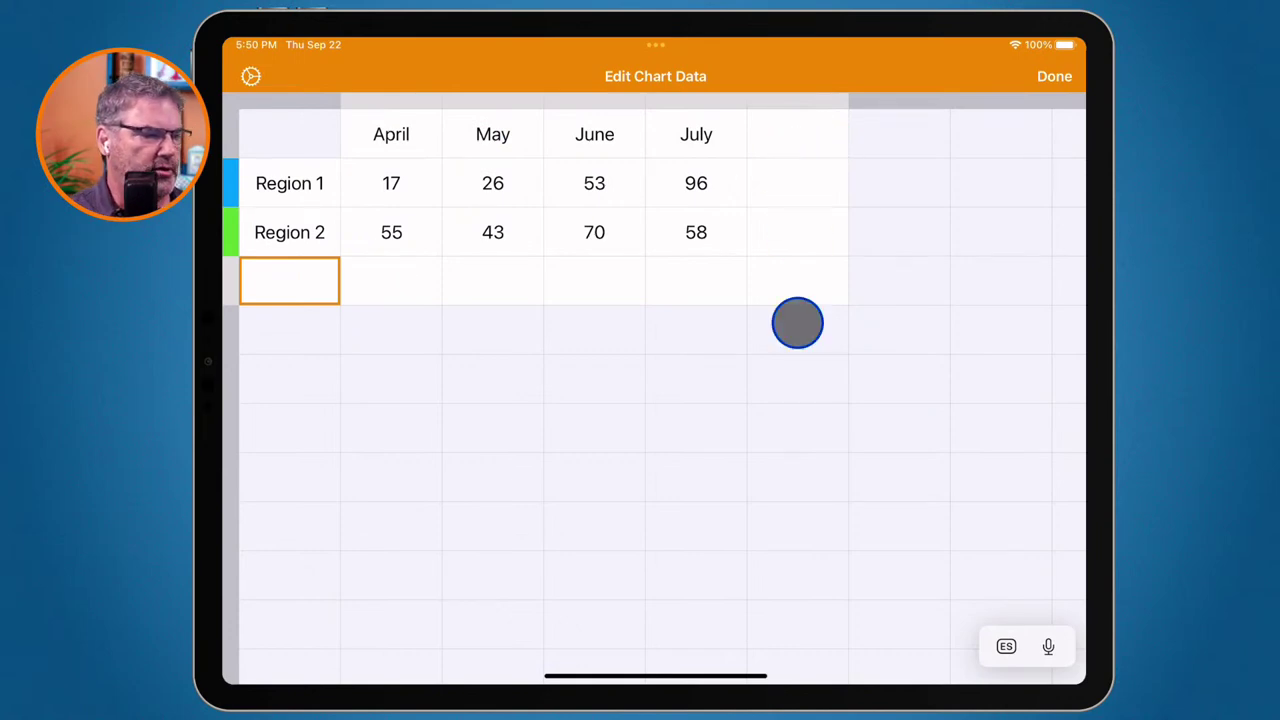
left_click(1052, 74)
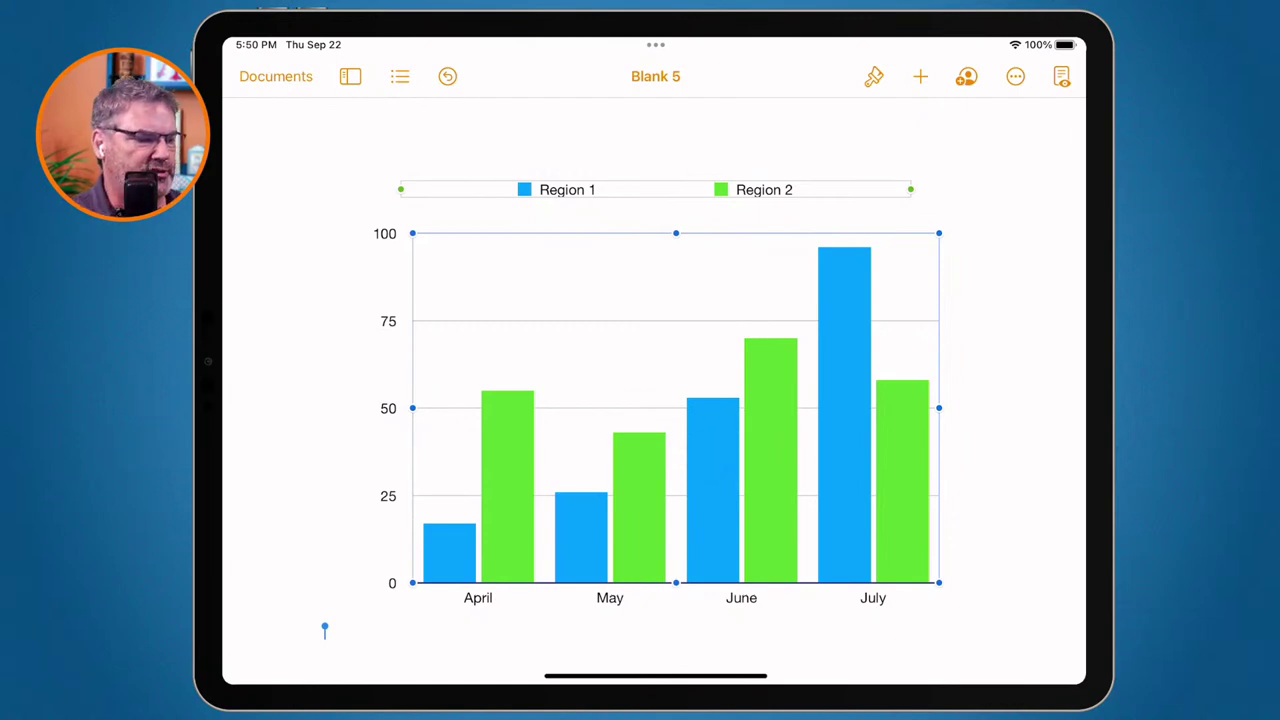
Reopen the chart's data to review the cells available for extra entries, and return to the document.
right_click(706, 452)
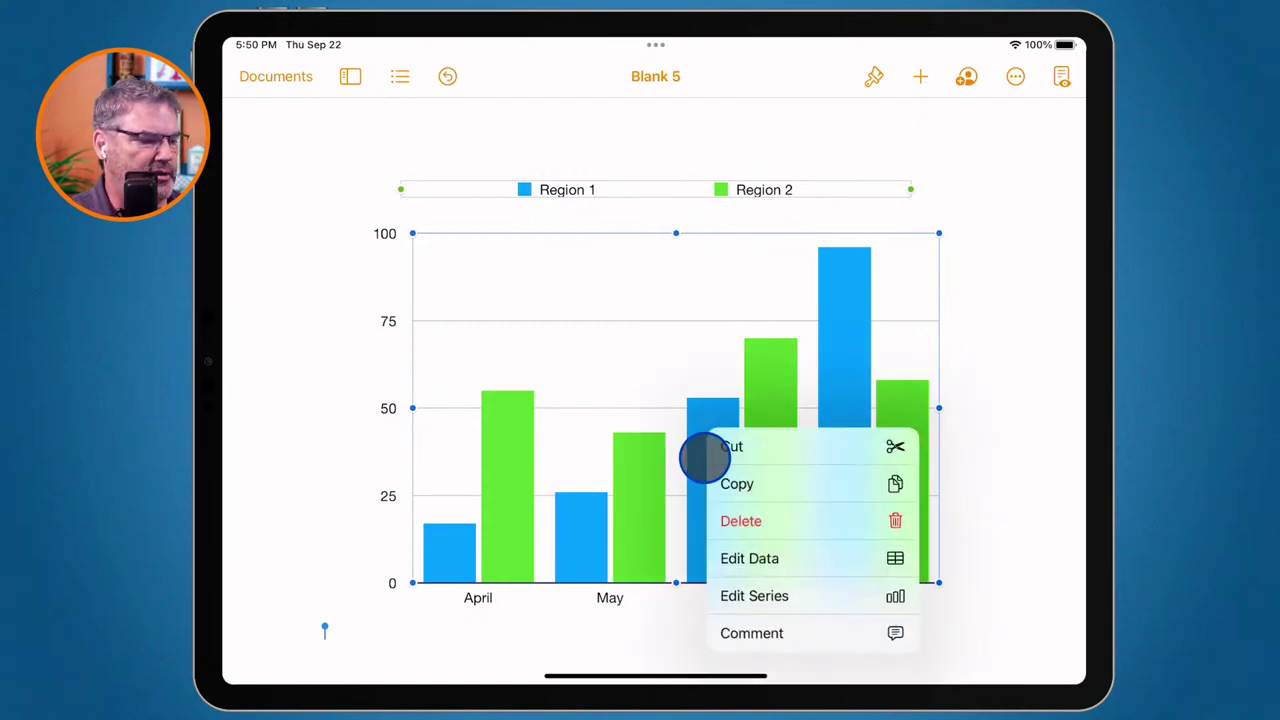
left_click(748, 558)
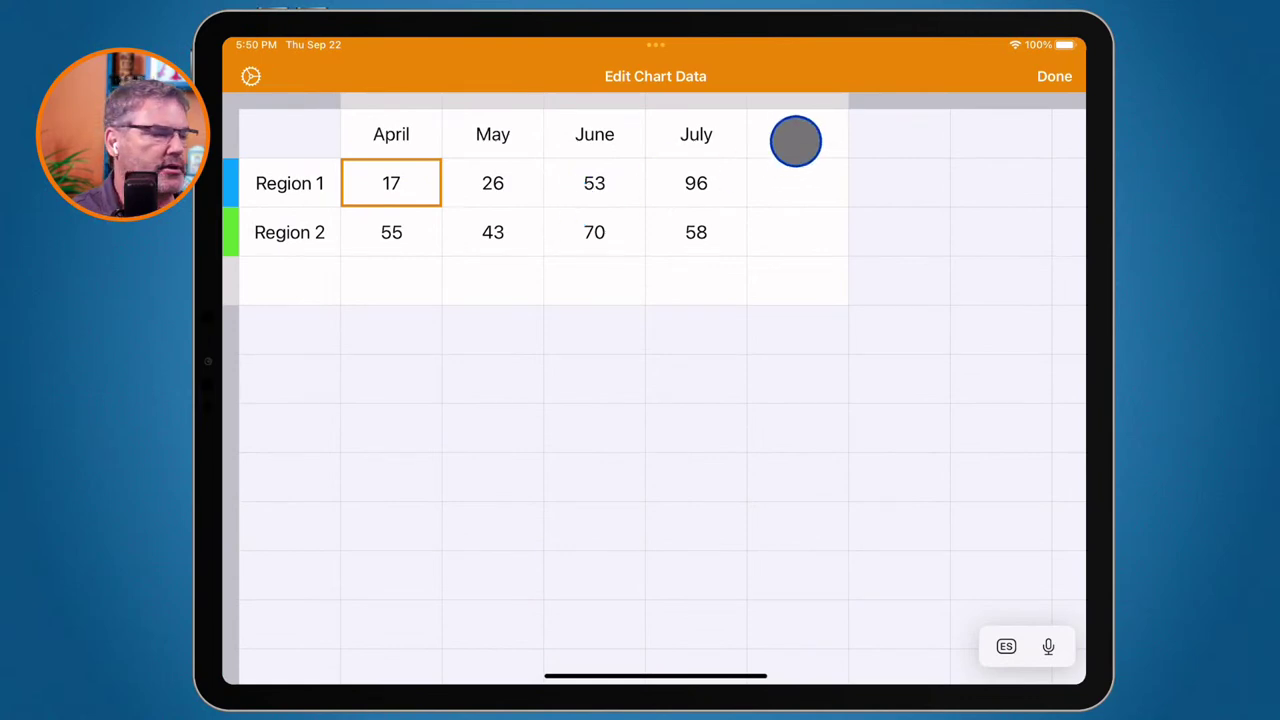
left_click(1050, 76)
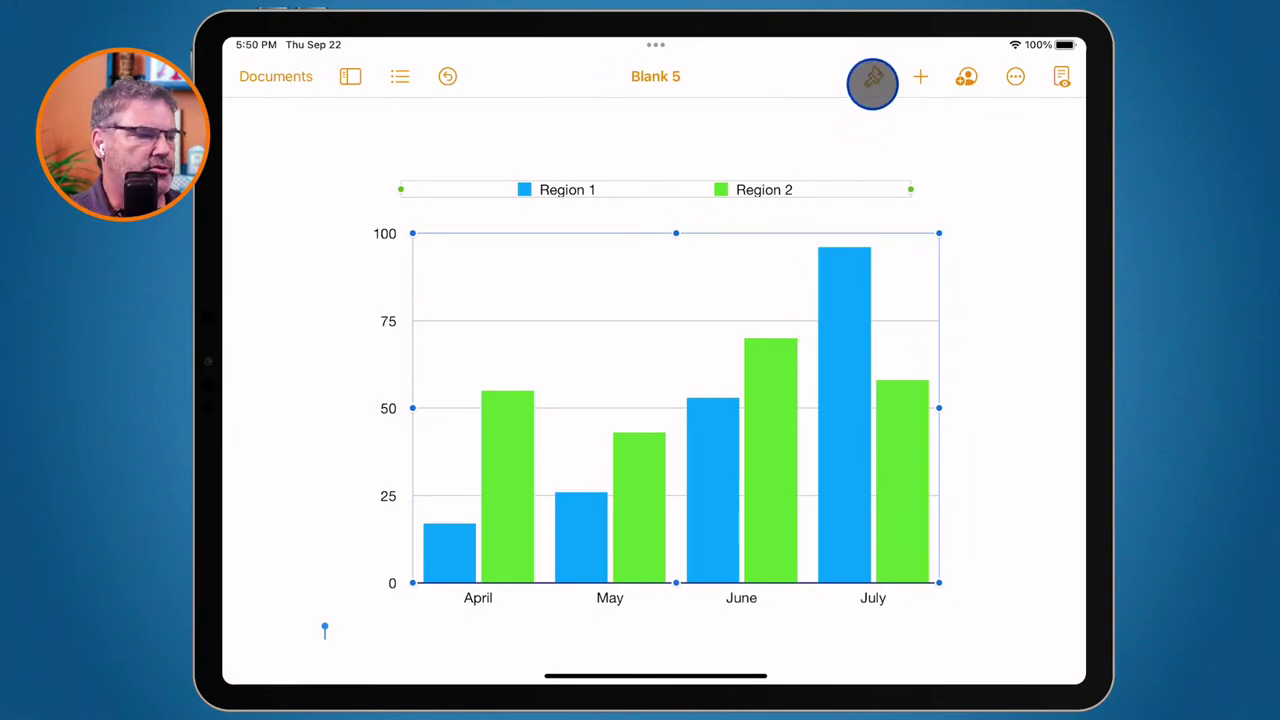
Look through the chart's style, data, arrangement and general chart formatting options.
left_click(871, 77)
left_click(838, 127)
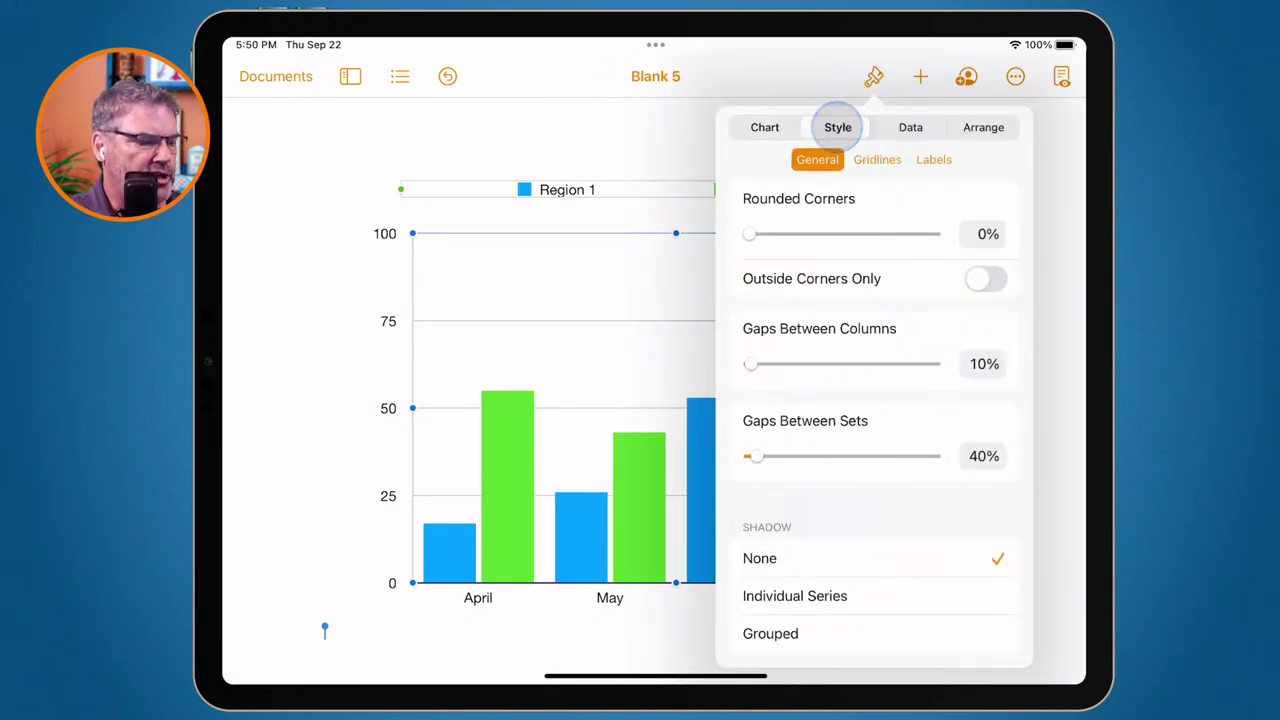
left_click(905, 127)
left_click(983, 127)
left_click(765, 127)
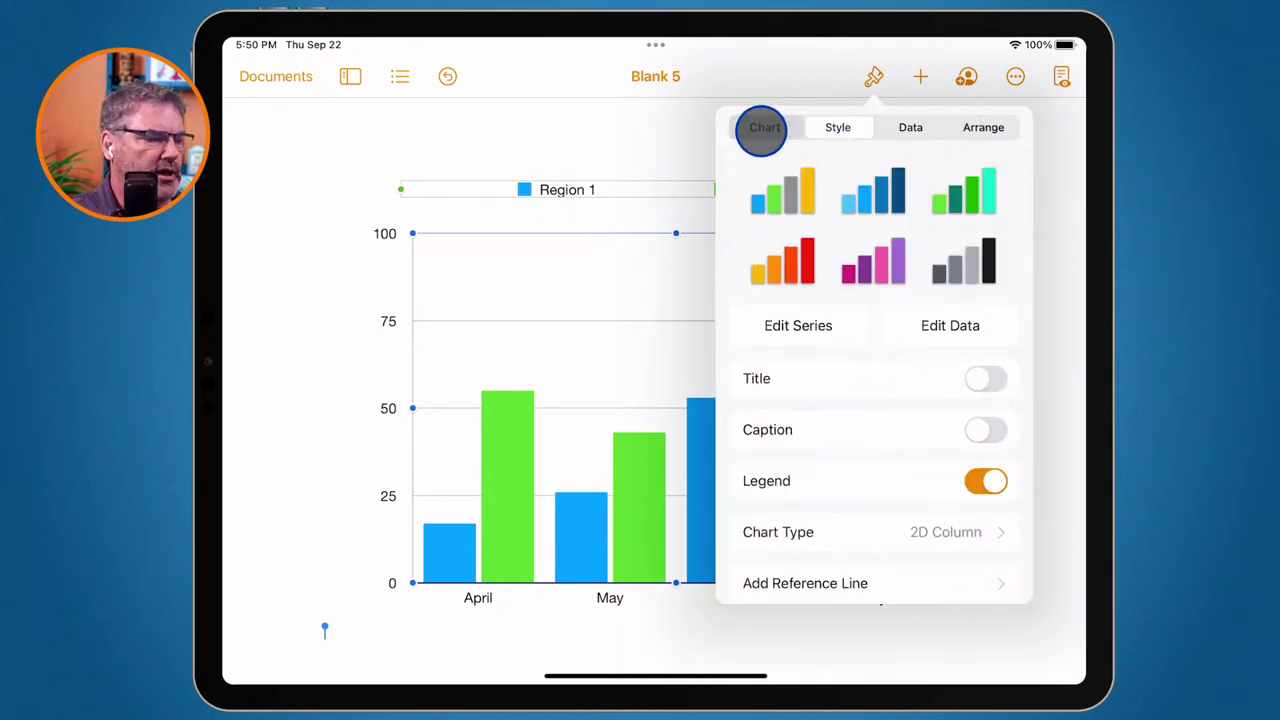
Try the 2D Line and 2D Stacked Area chart types and settle on 3D Area.
scroll(829, 463, "down", 2)
left_click(803, 480)
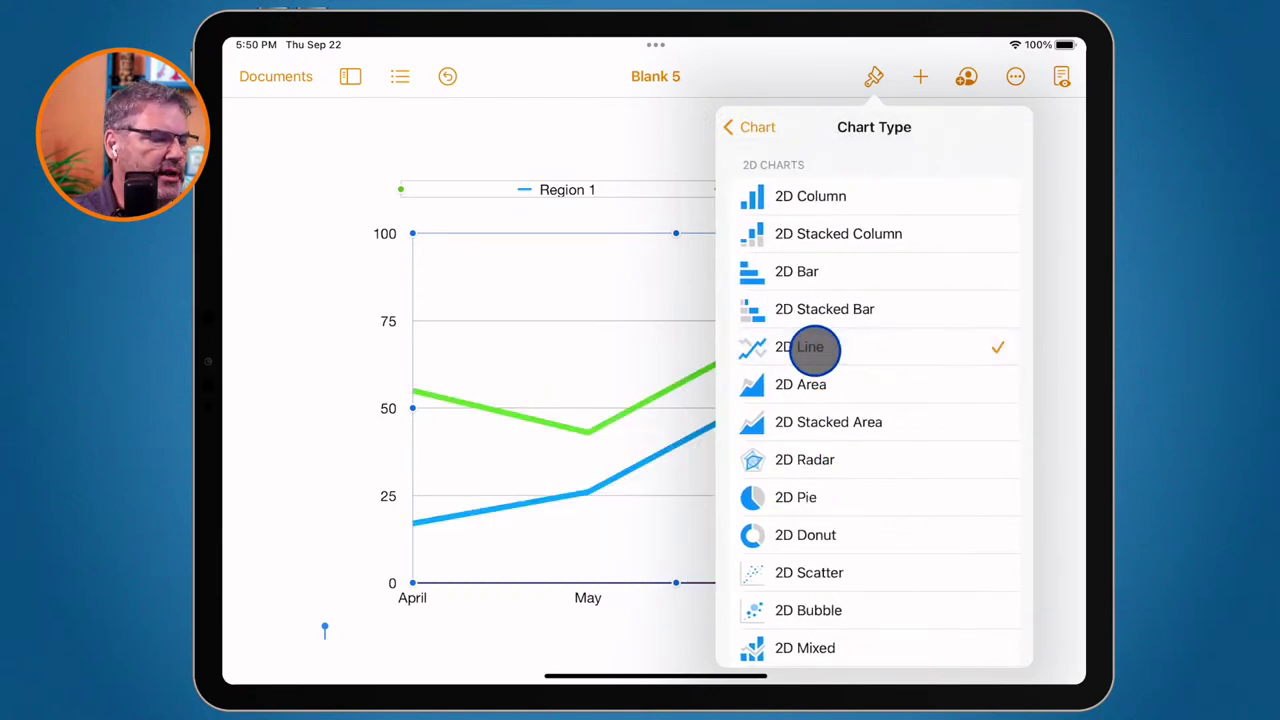
left_click(829, 422)
scroll(829, 423, "down", 5)
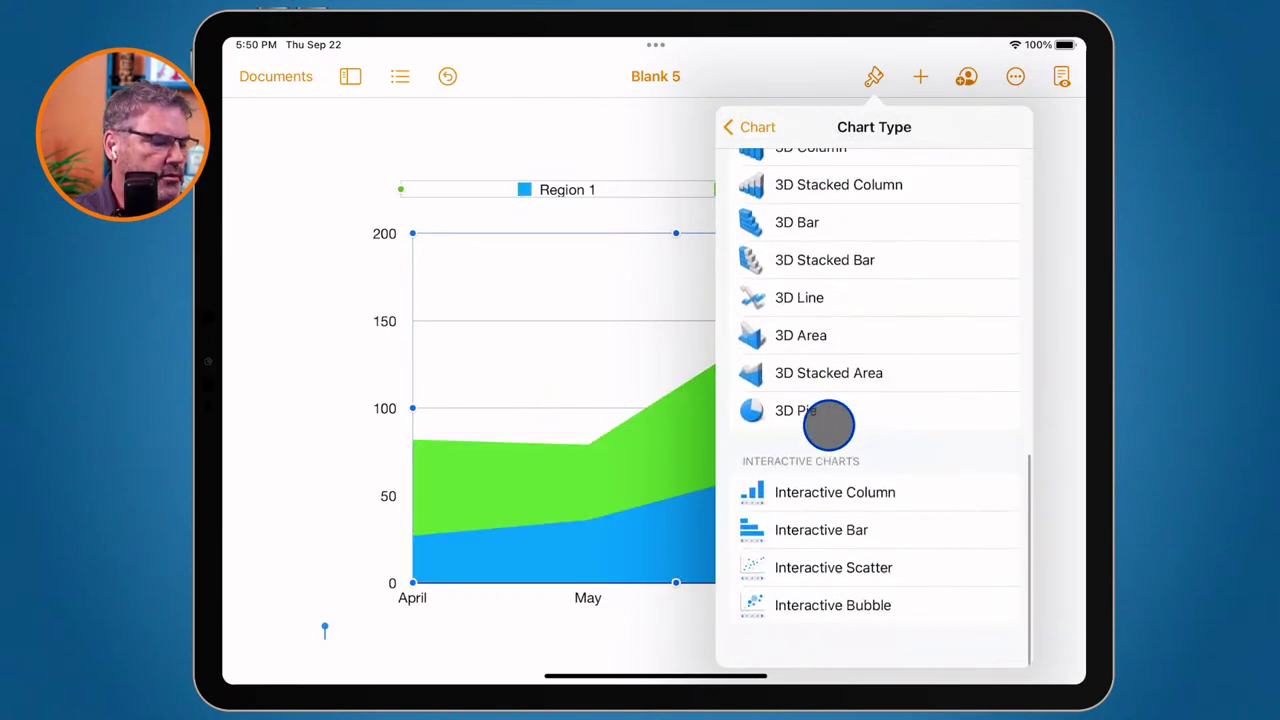
left_click(801, 366)
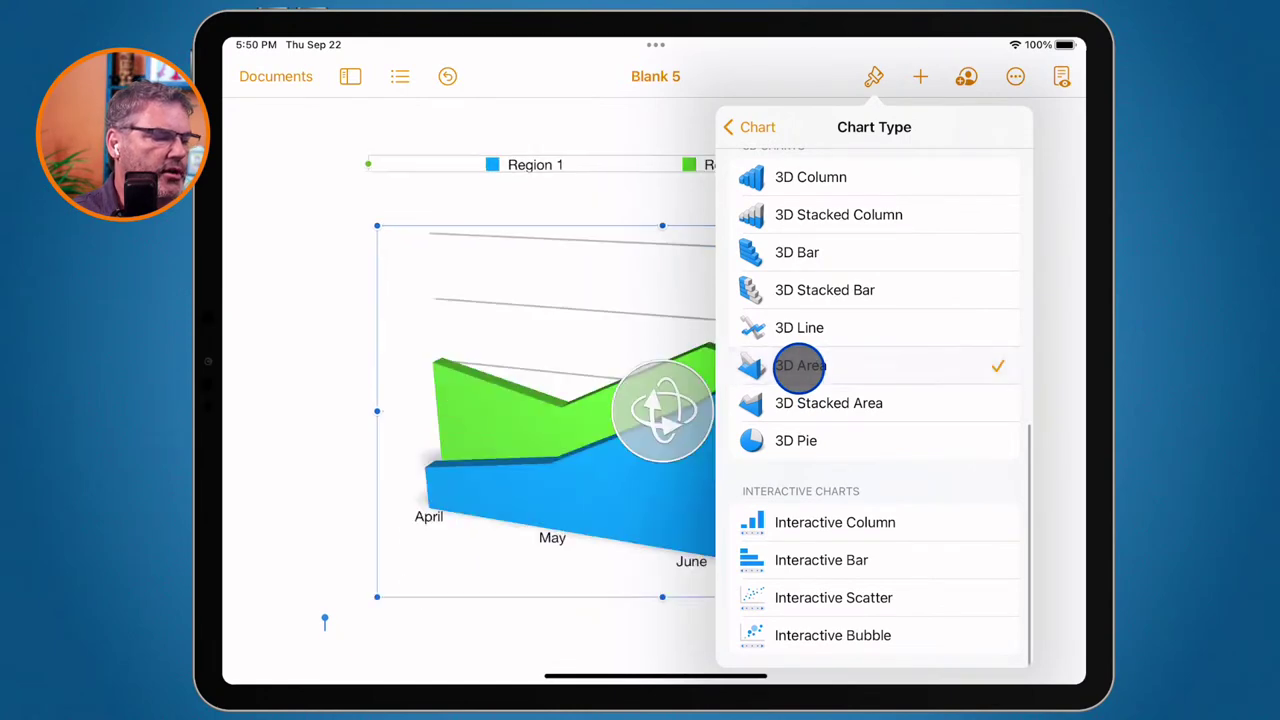
left_click(345, 474)
Rotate the 3D area chart freely to view it from different angles.
left_click_drag(723, 443, 680, 289)
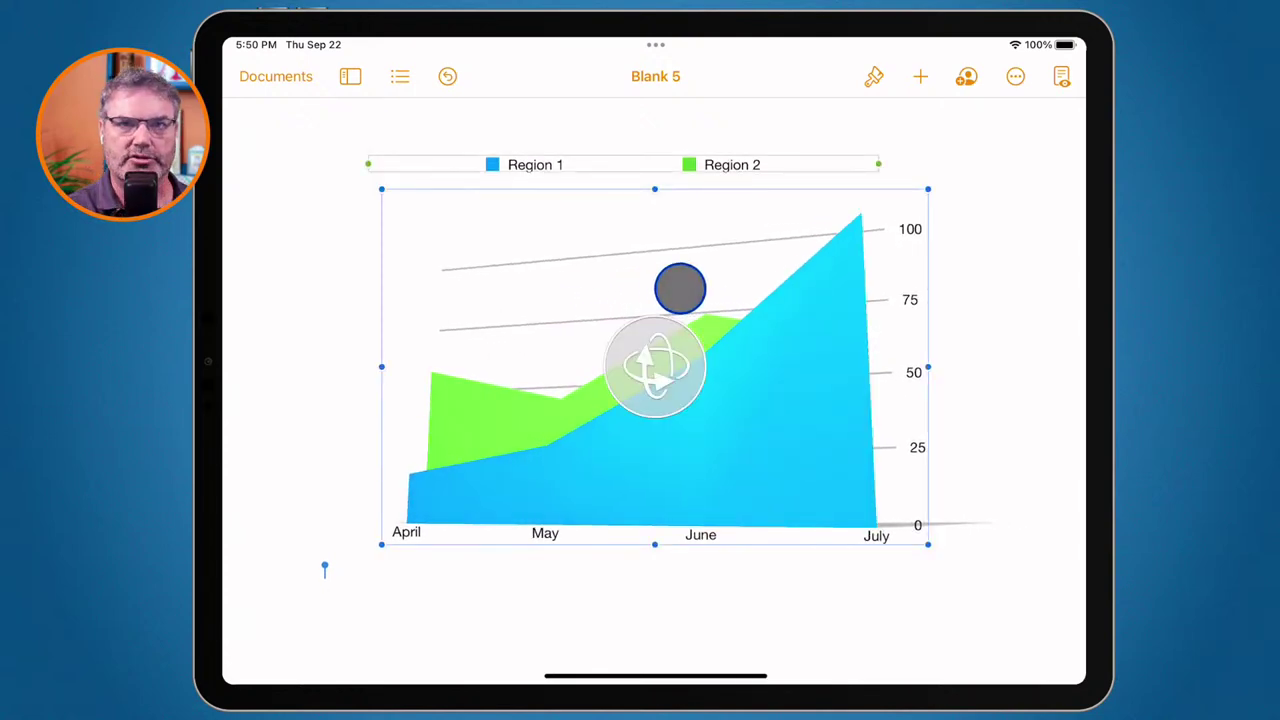
left_click_drag(720, 277, 806, 450)
left_click(748, 313)
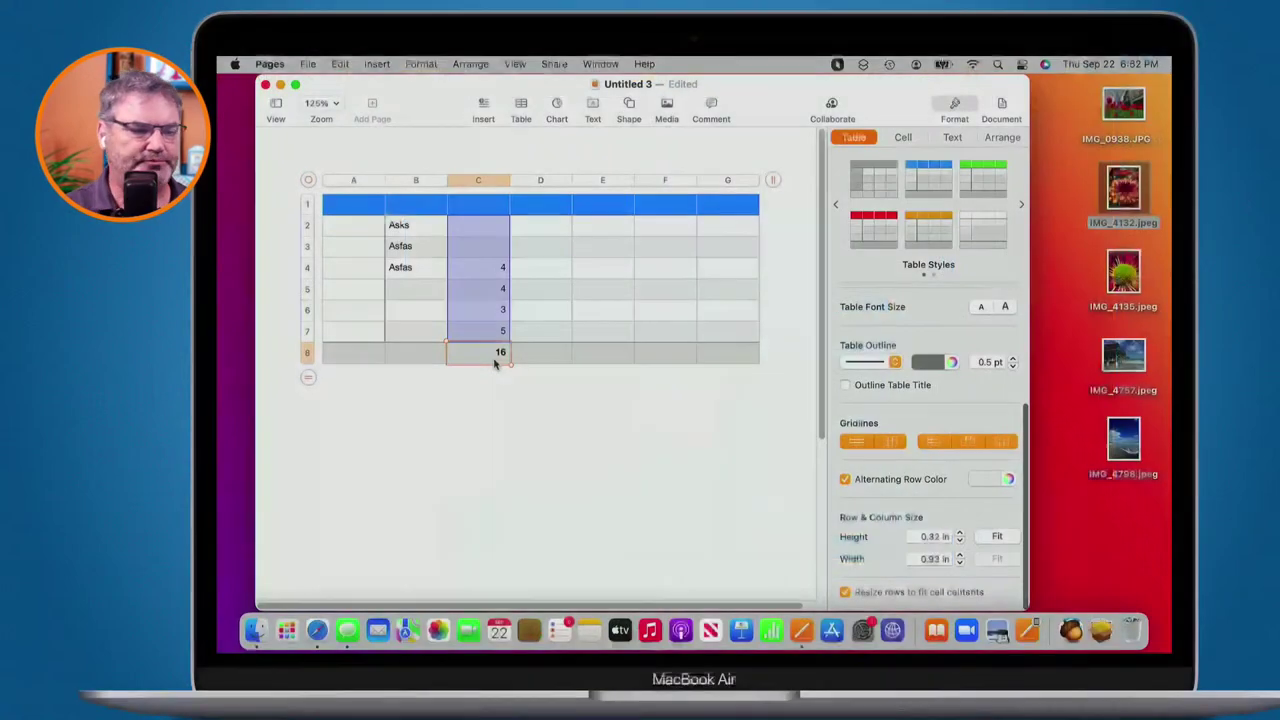
Switch to the Mac, delete the table from its document and bring up the 2D chart choices.
left_click(308, 180)
key("Delete")
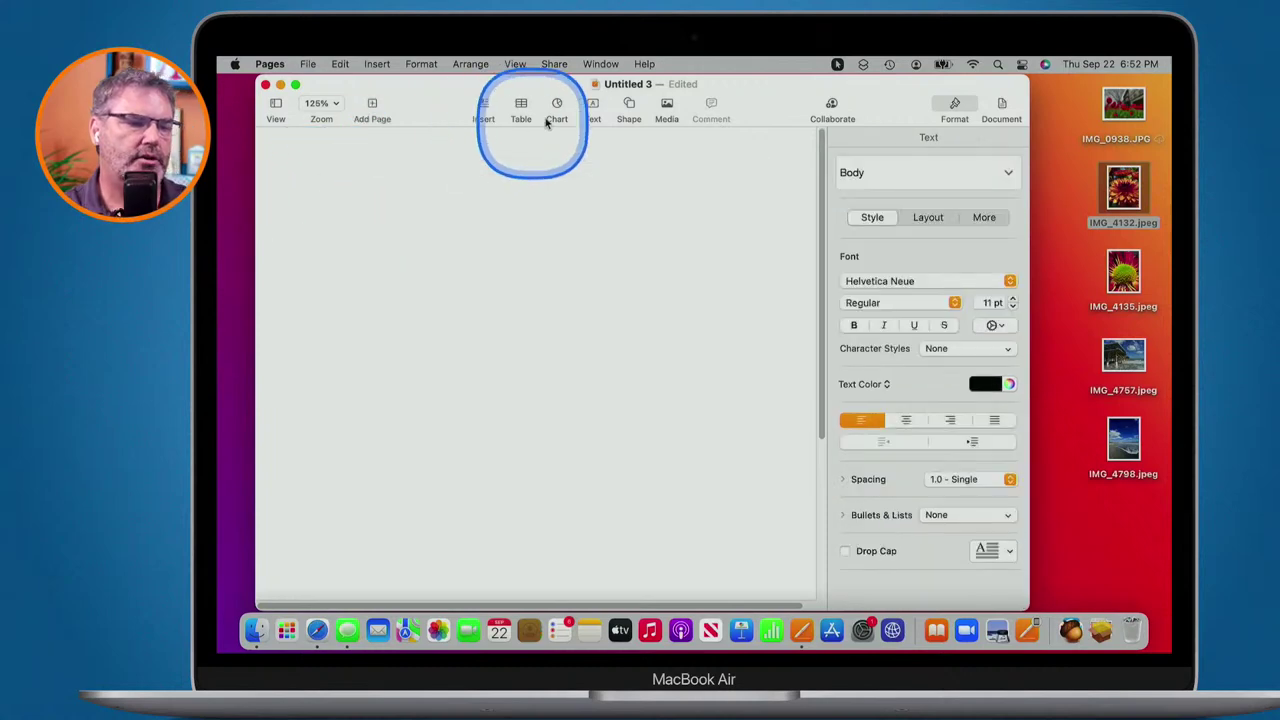
left_click(557, 108)
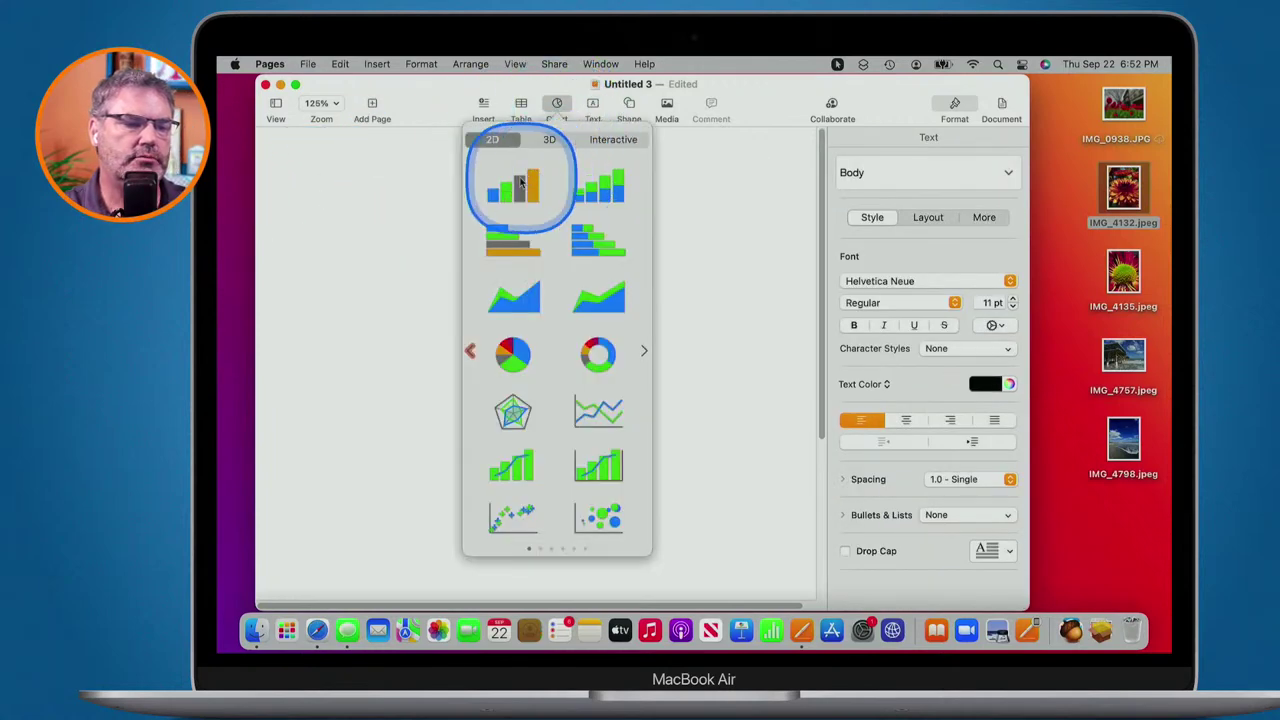
Insert a 2D column chart and open its chart data for editing.
left_click(515, 180)
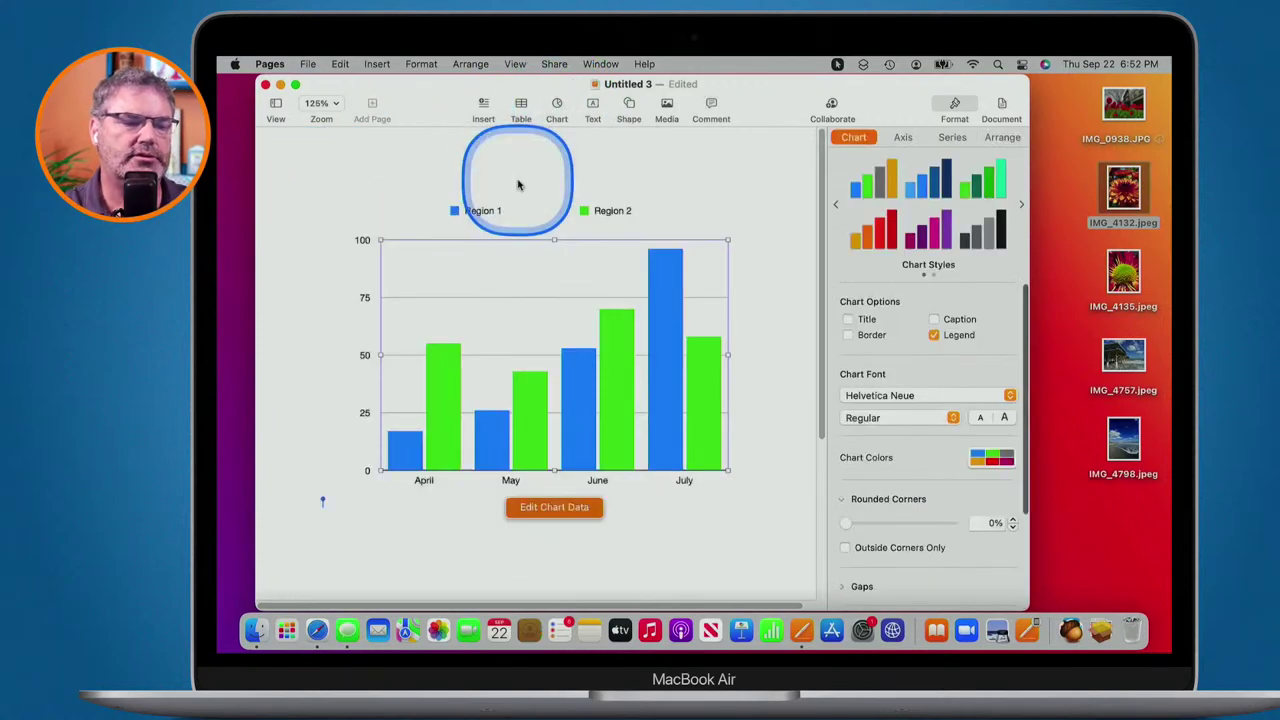
left_click(549, 514)
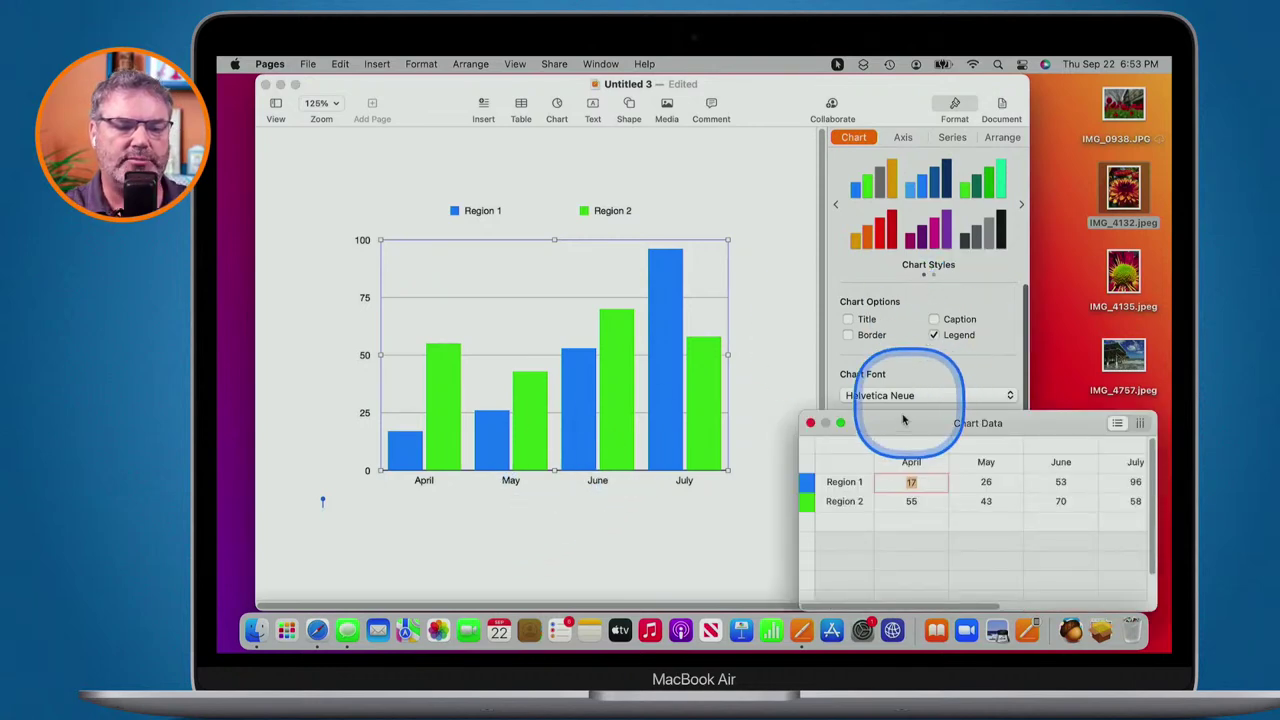
left_click_drag(893, 430, 852, 382)
Add a Region 3 series to the chart data with 33 for April, 44 for May, 55 for June and 66 for July.
left_click(791, 471)
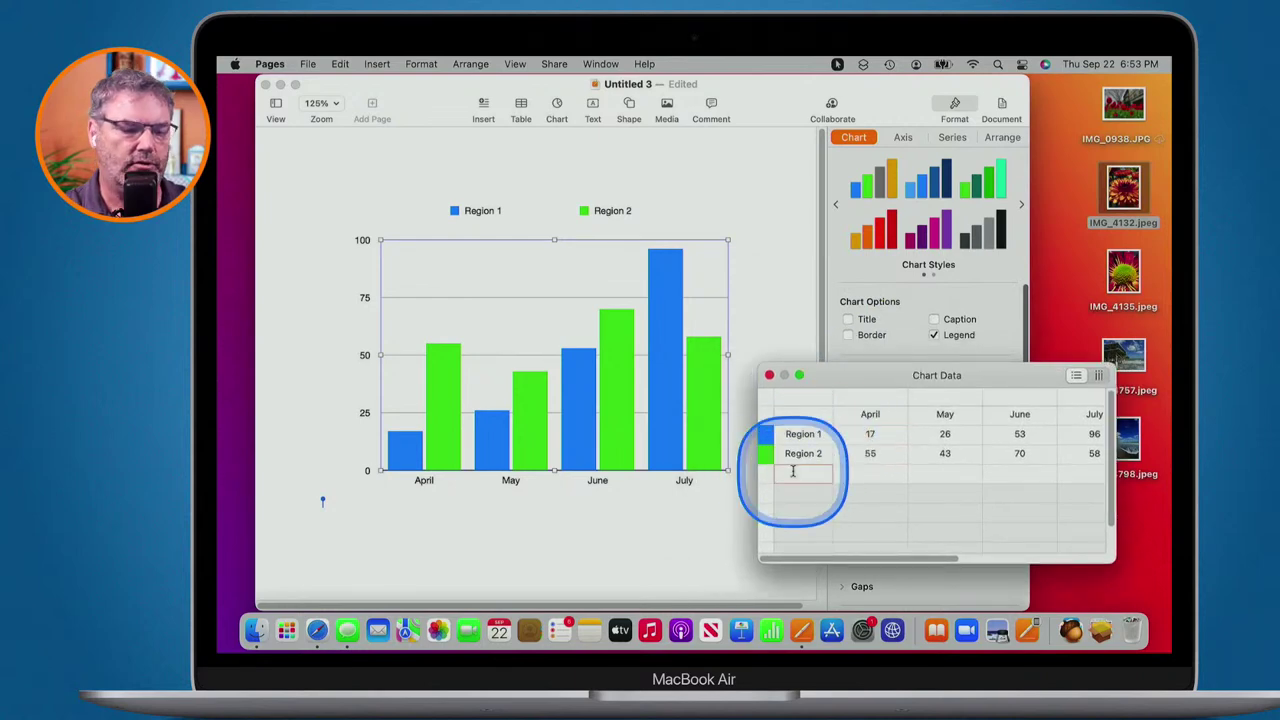
type("Region 3")
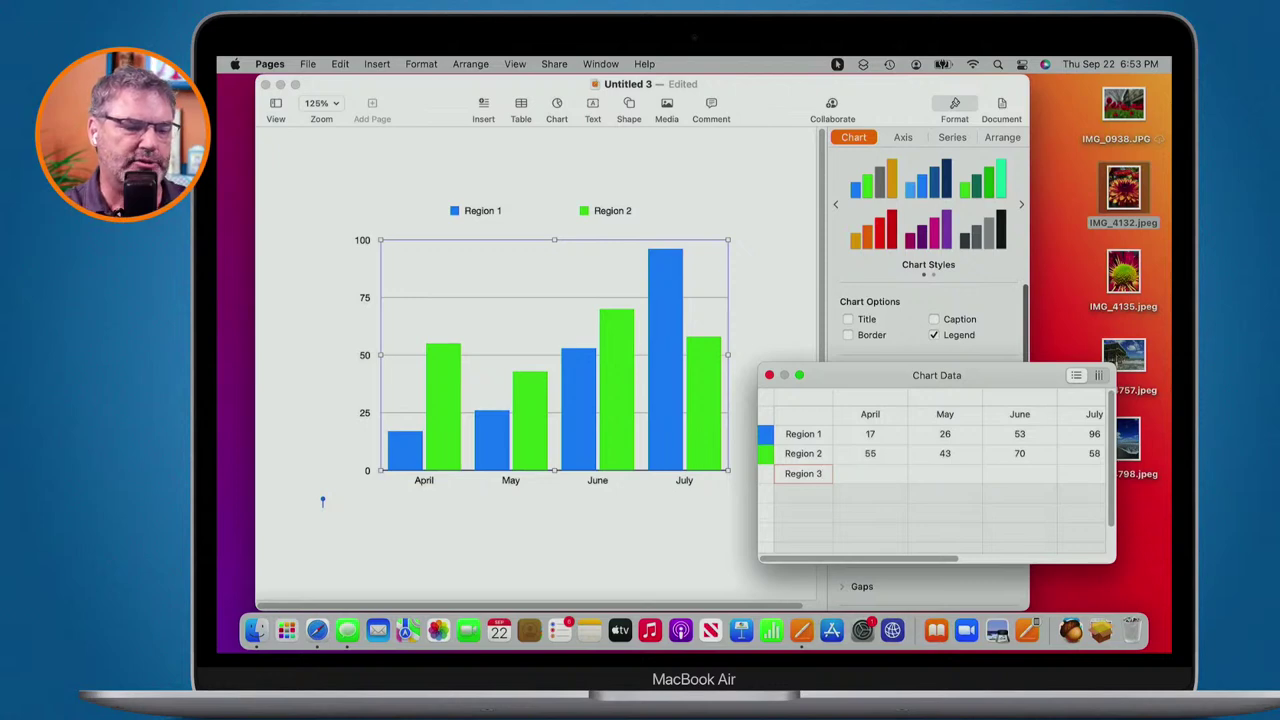
key("Tab")
type("33")
key("Tab")
type("44")
key("Tab")
type("55")
key("Tab")
type("66")
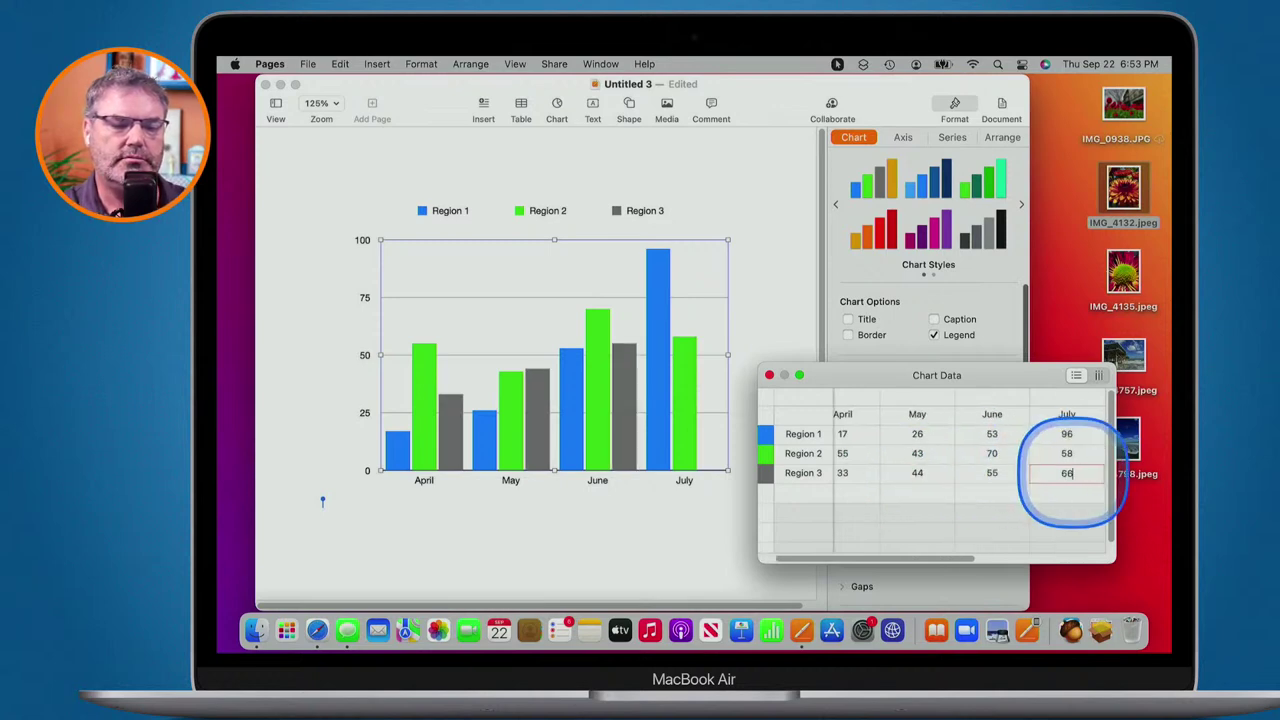
left_click(680, 521)
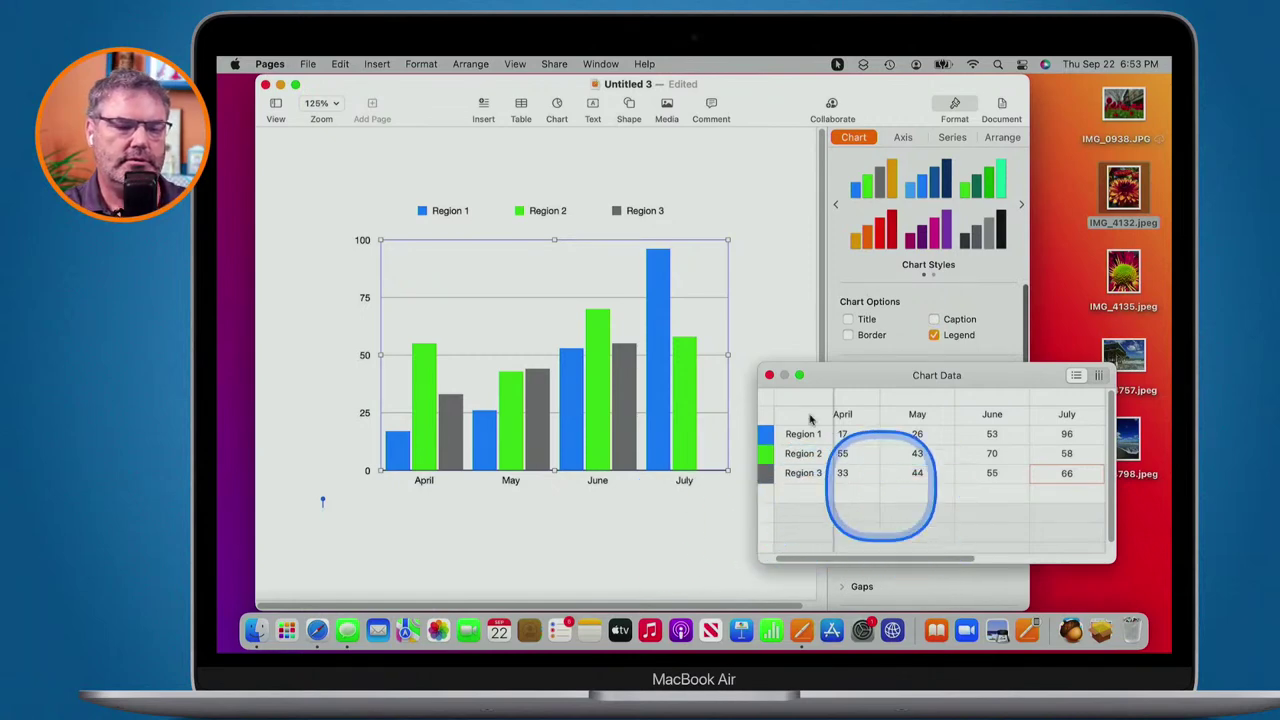
left_click(769, 376)
left_click(720, 516)
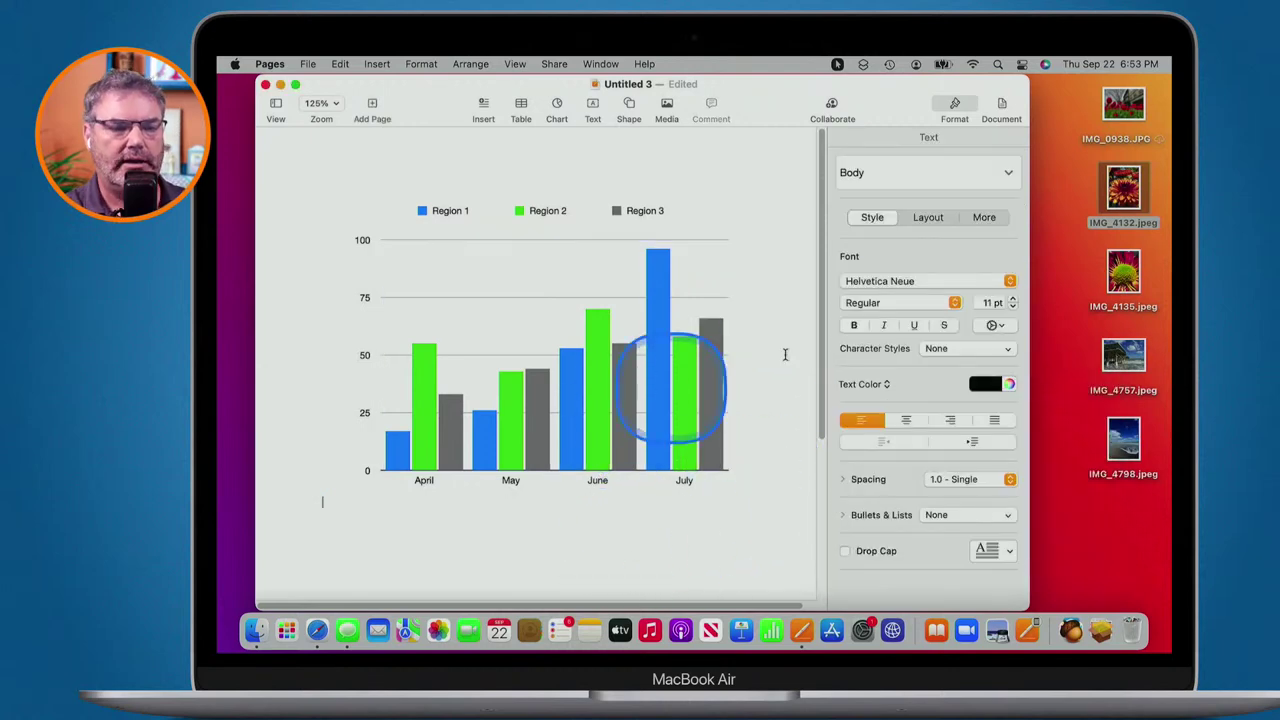
Examine the chart's general, axis and series formatting options.
left_click(624, 323)
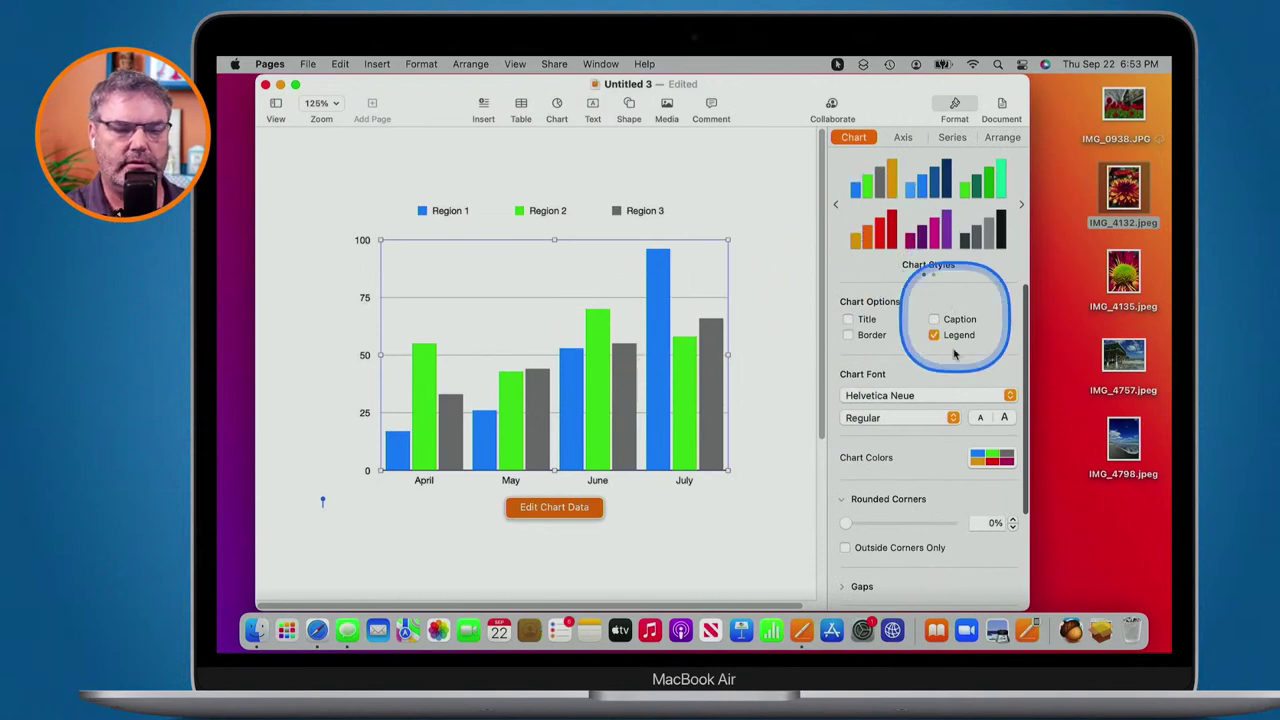
scroll(951, 355, "down", 4)
left_click(958, 106)
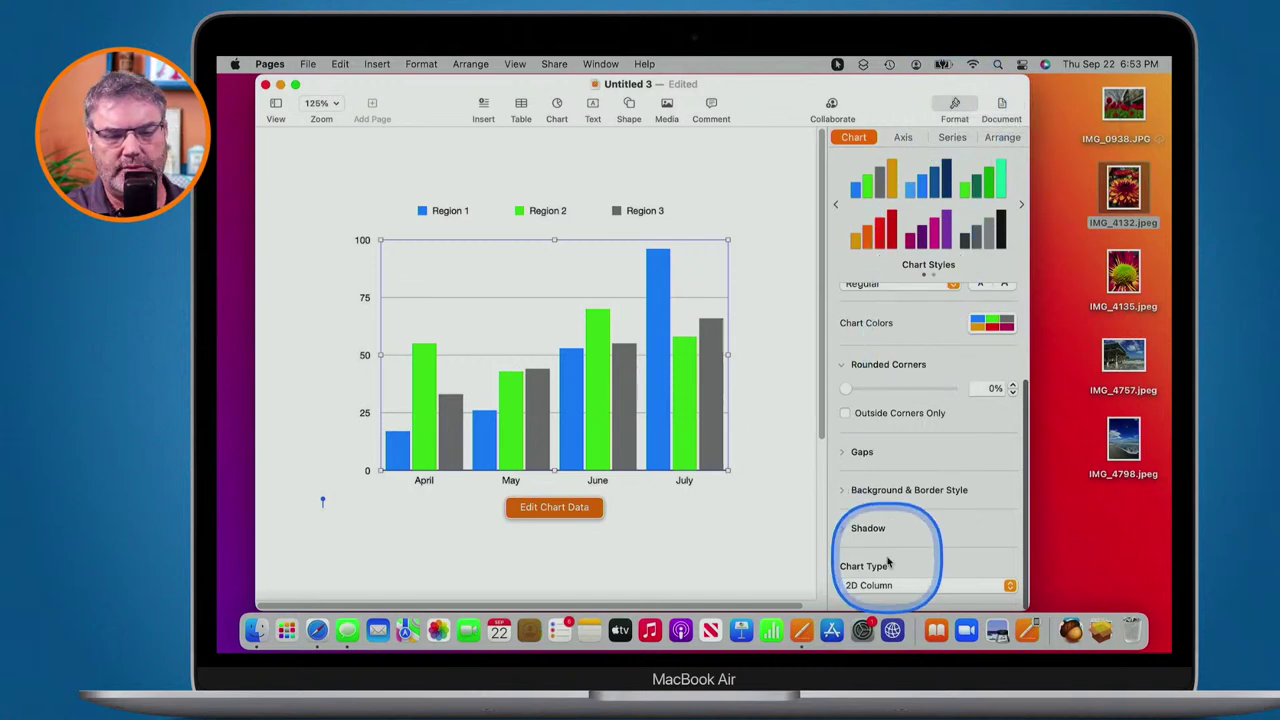
scroll(929, 315, "up", 3)
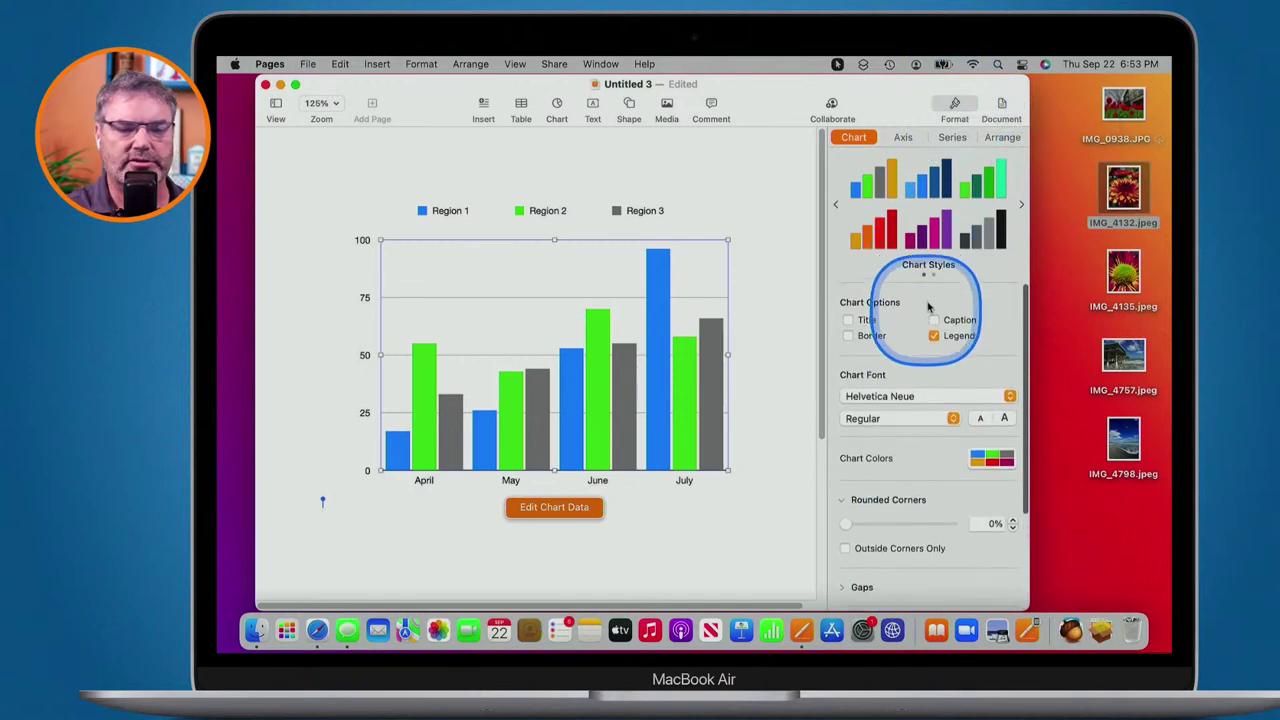
left_click(904, 138)
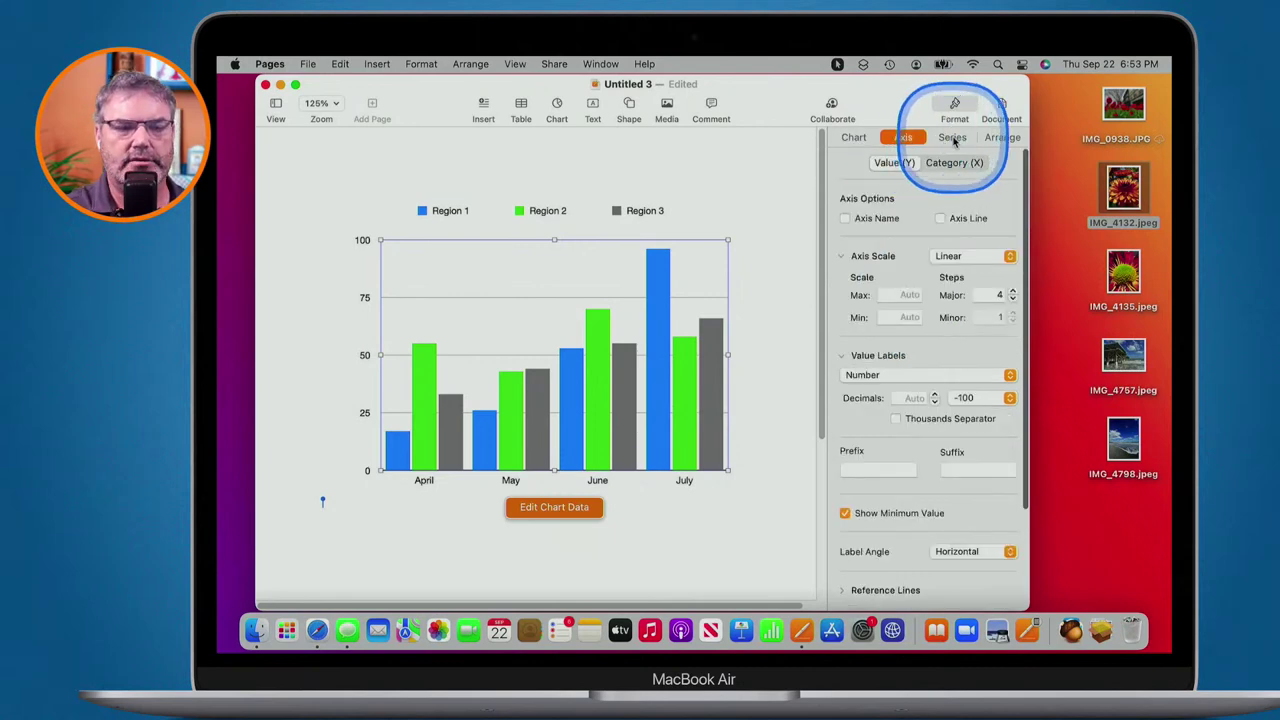
left_click(953, 138)
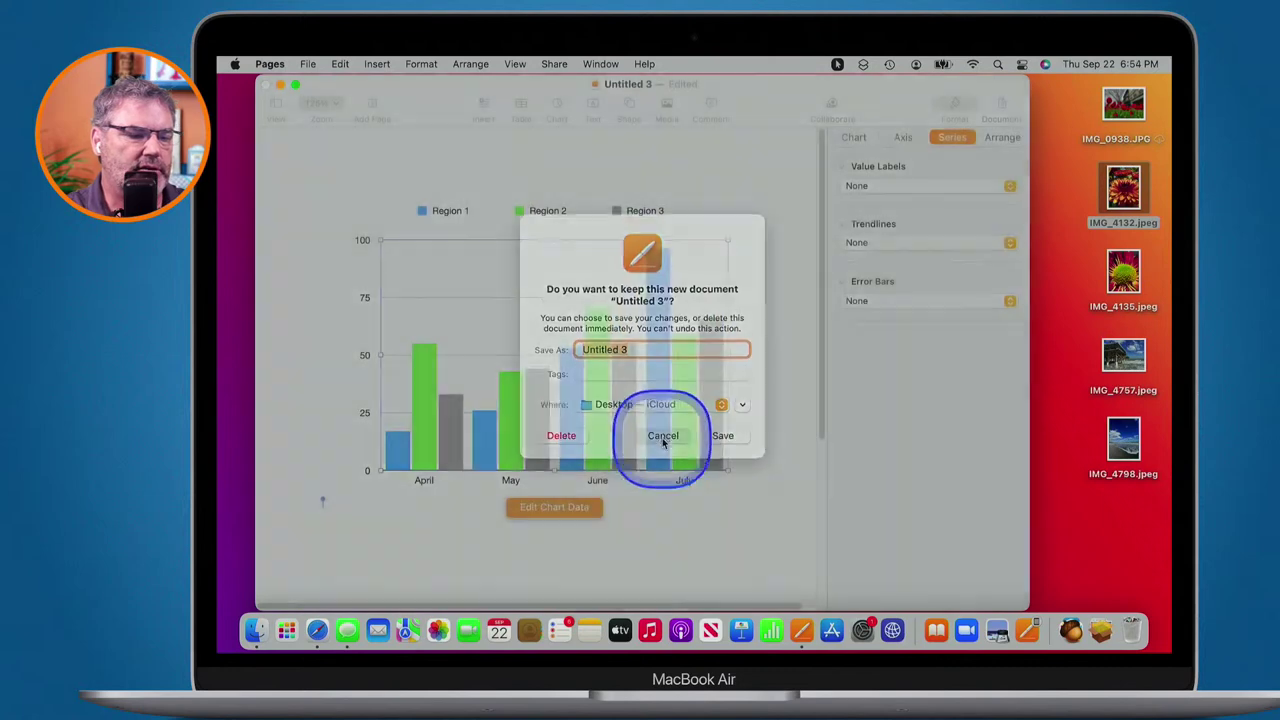
Cancel closing the unsaved document and delete the column chart from the page.
left_click(663, 436)
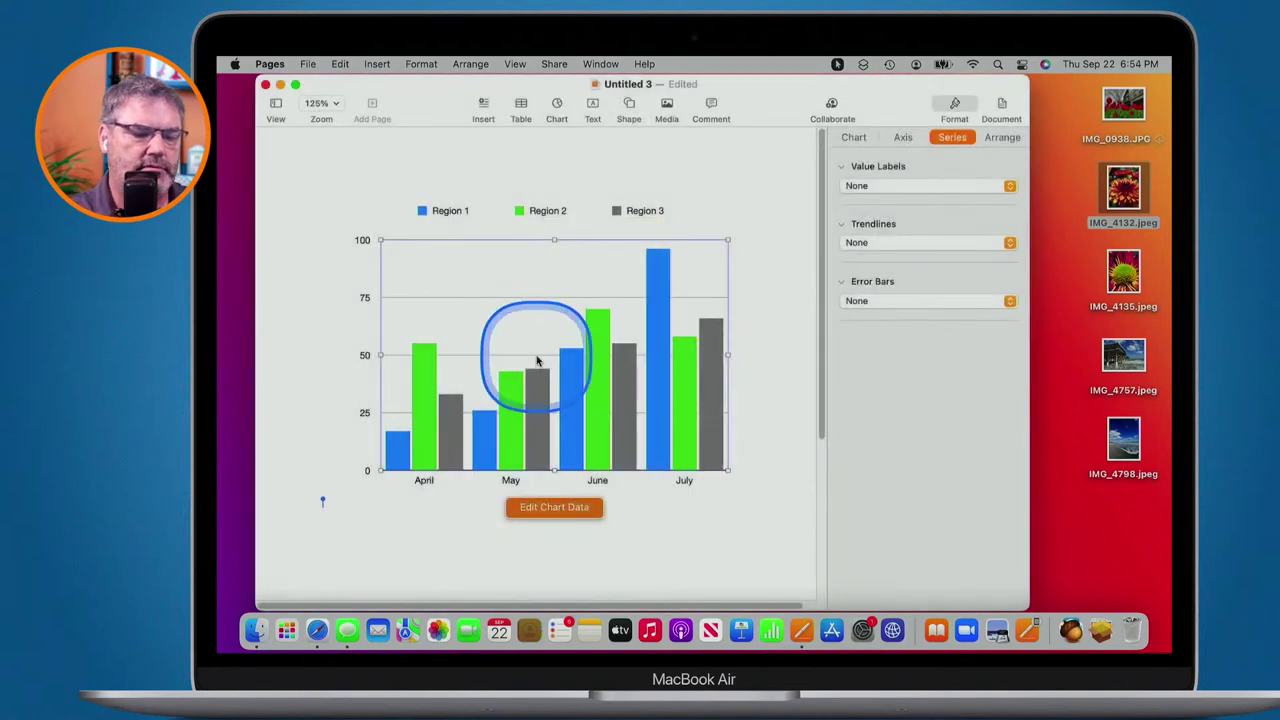
key("Delete")
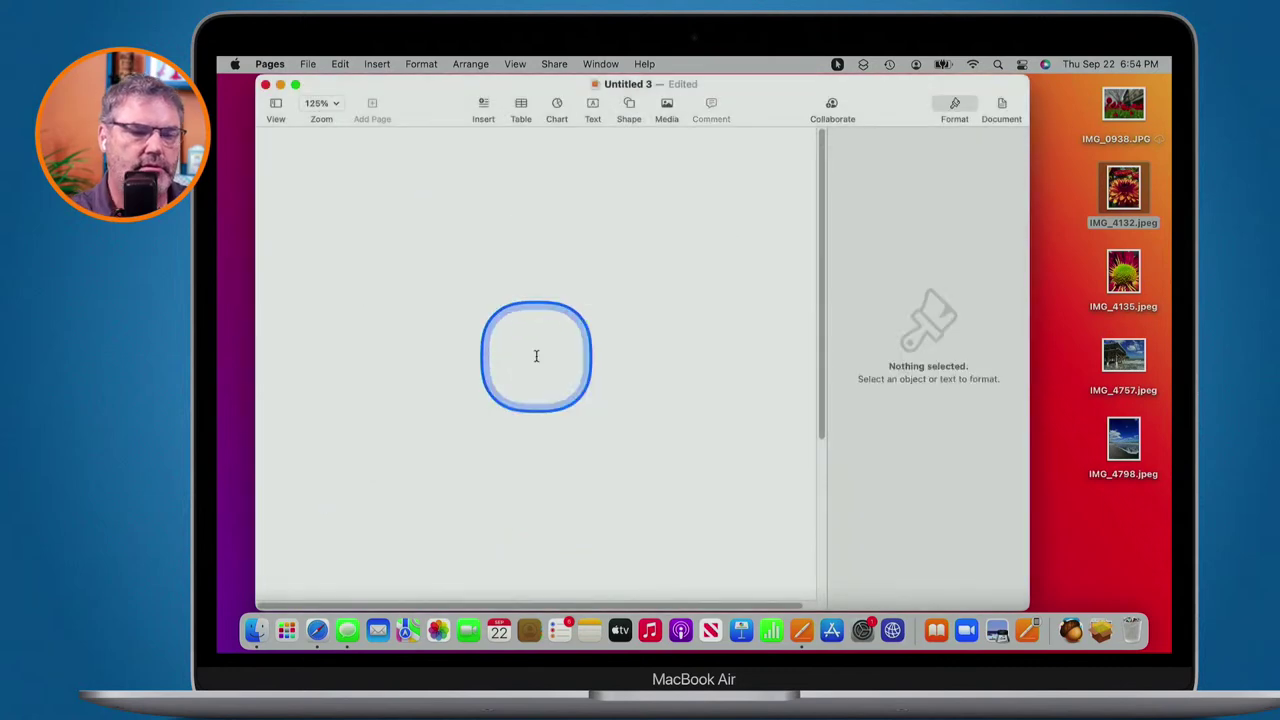
Insert a text box and shift it slightly within the middle of the page.
left_click(592, 104)
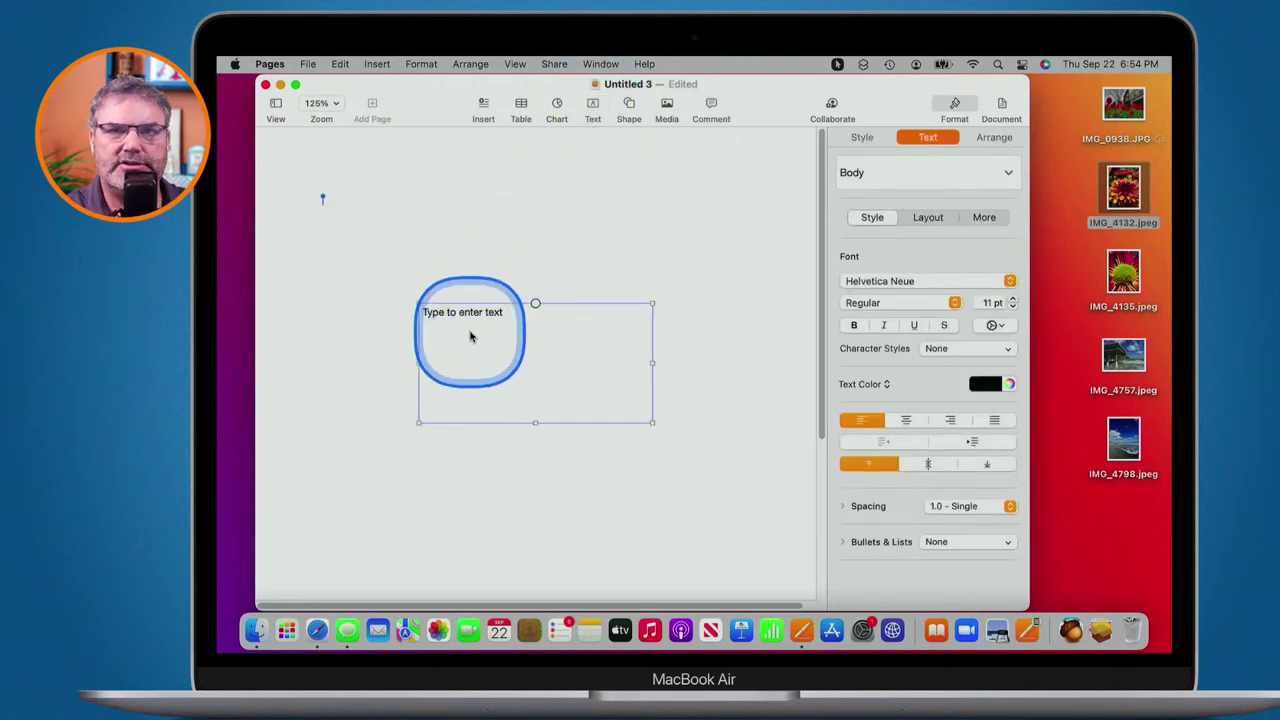
mouse_move(470, 336)
left_mouse_down()
mouse_move(526, 294)
mouse_move(463, 321)
left_mouse_up()
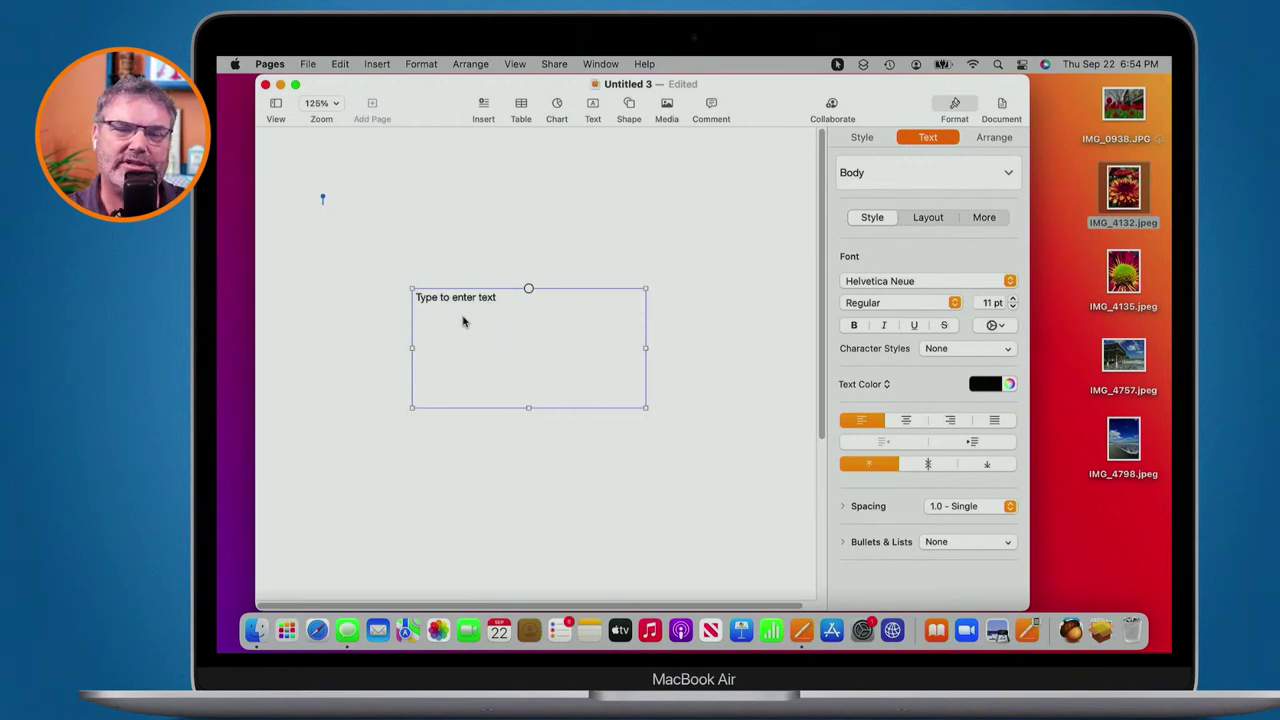
Enter the filler text "Sfsafawfqwfqwefwqfqwfqwfqwfwq" in the document body and move the text box lower on the page.
left_click(337, 205)
type("sfsafawfqwfqwefwqfqwfqwfqwfwq")
left_click_drag(471, 300, 533, 380)
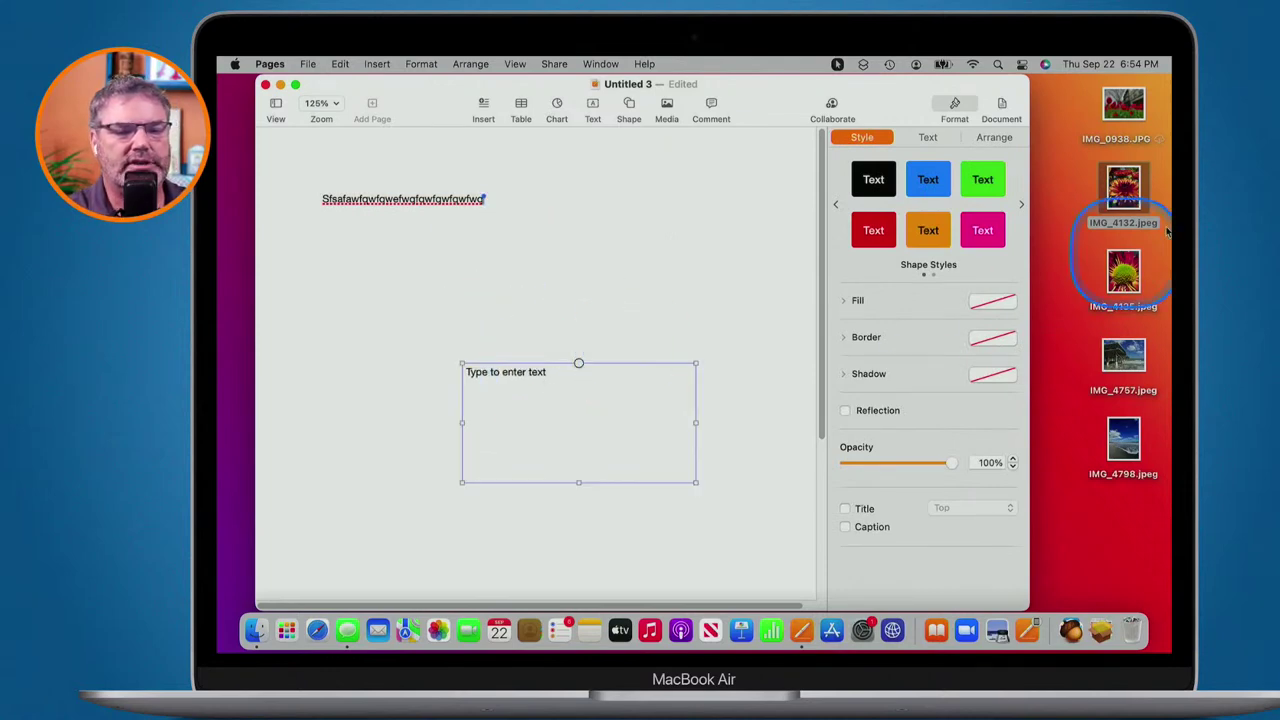
Add IMG_4132.jpeg from the desktop to the page and shrink it to less than half its inserted size.
left_click_drag(1114, 177, 628, 223)
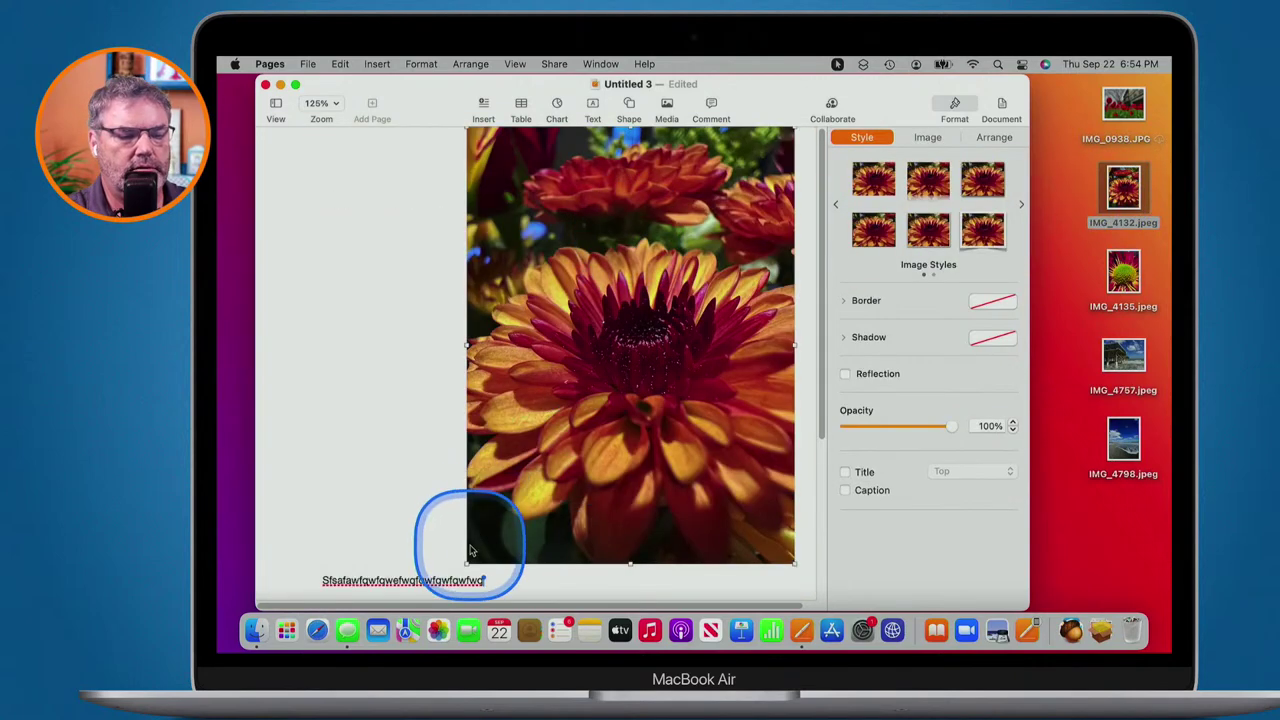
left_click_drag(466, 562, 632, 320)
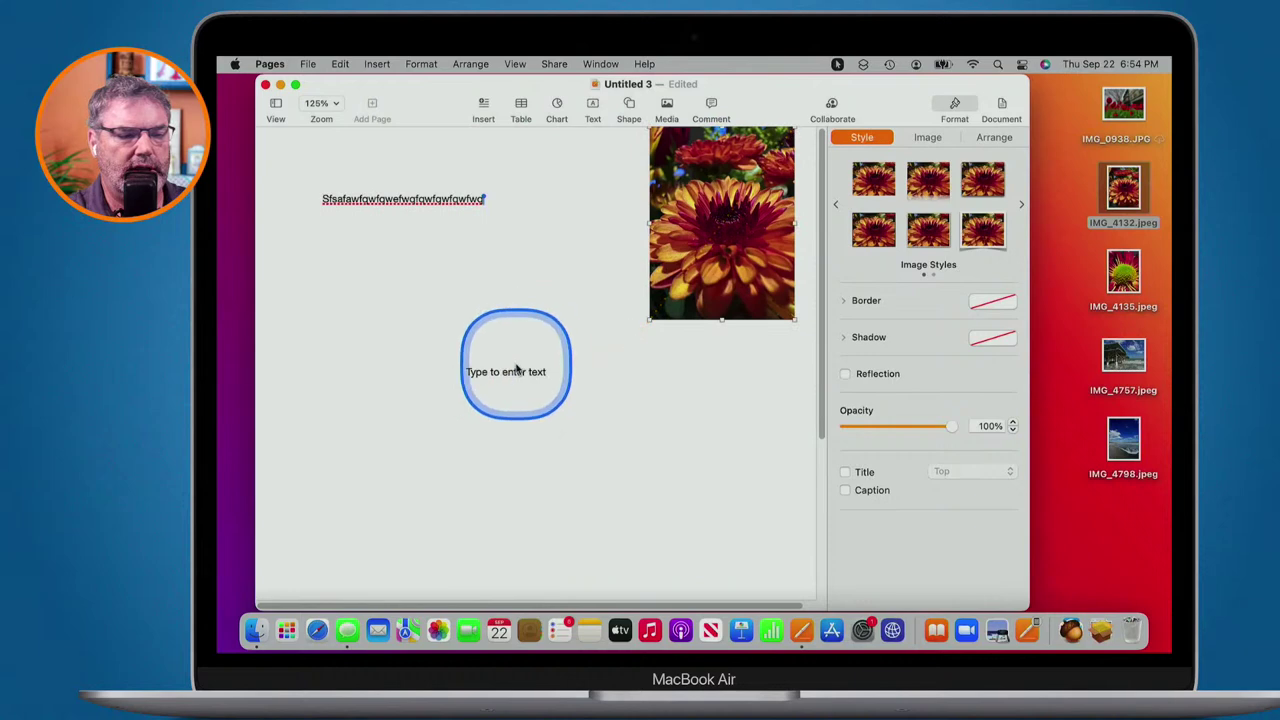
Move the flower picture to the right of the body text and place the text box directly beneath it, left edges aligned.
left_click_drag(506, 380, 666, 345)
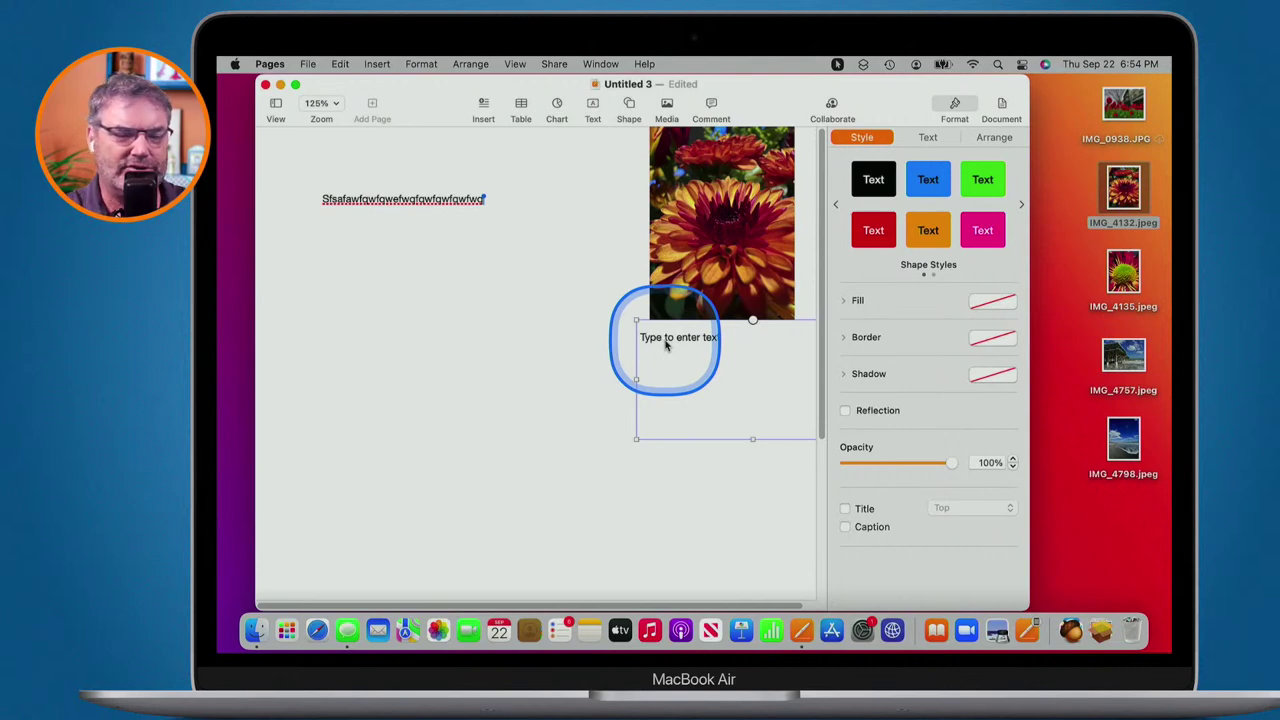
left_click_drag(722, 262, 615, 327)
left_click_drag(715, 333, 618, 408)
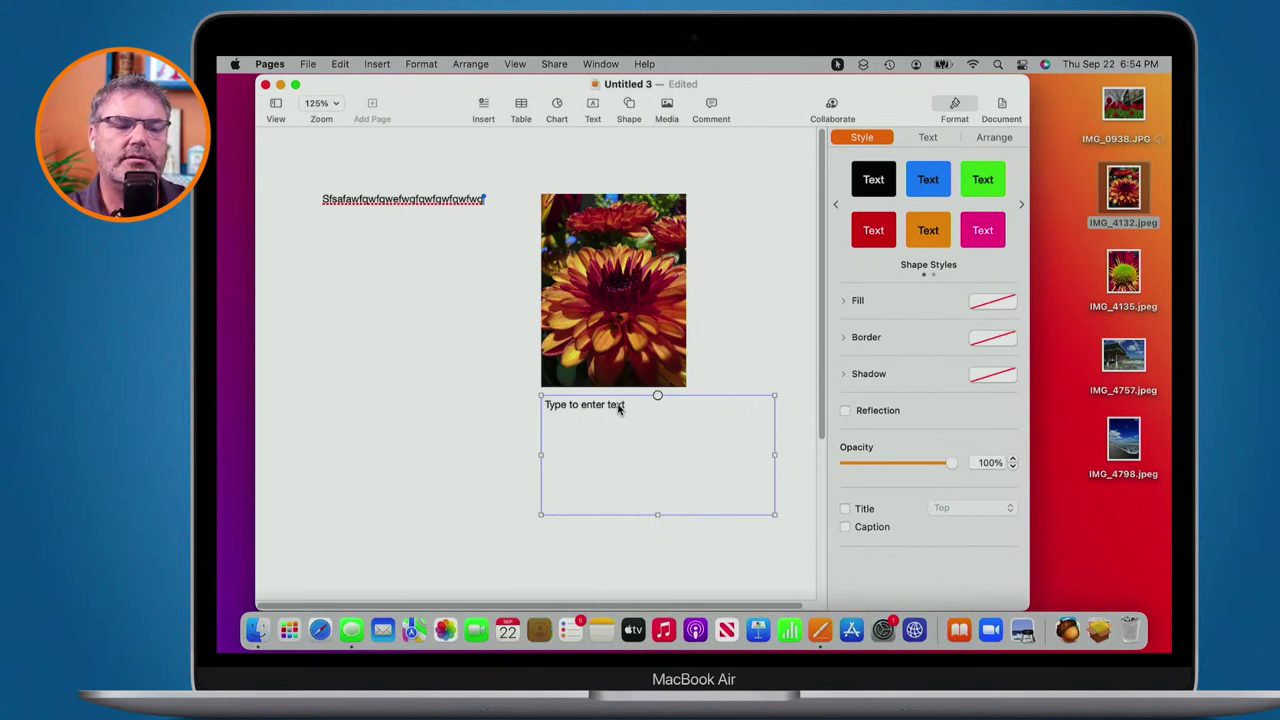
Fill the body with repeated copies of the filler text so it runs over several lines around the picture and text box.
double_click(428, 197)
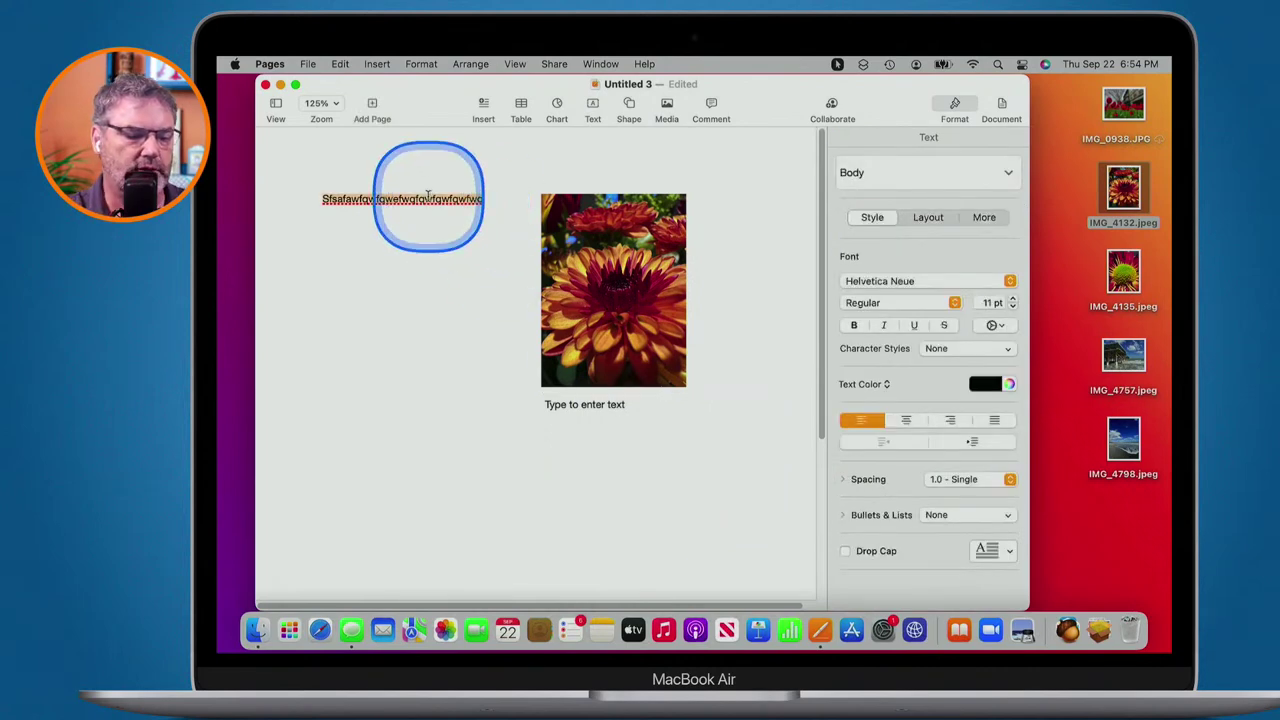
key("super+v")
key("super+v")
key("super+v")
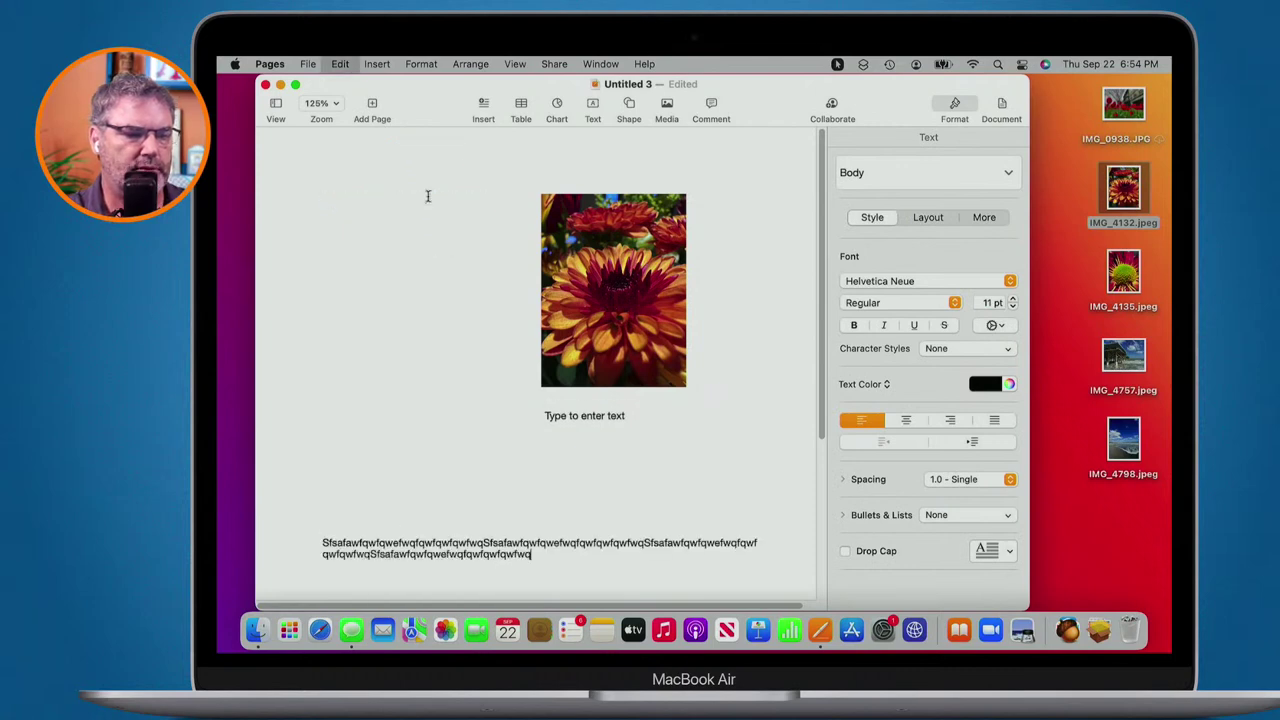
type("SfsafawfqwfqwefwqfqwfqwfqwfwqSfsafawfqwfqwefwqfqwfqwfqwfwq")
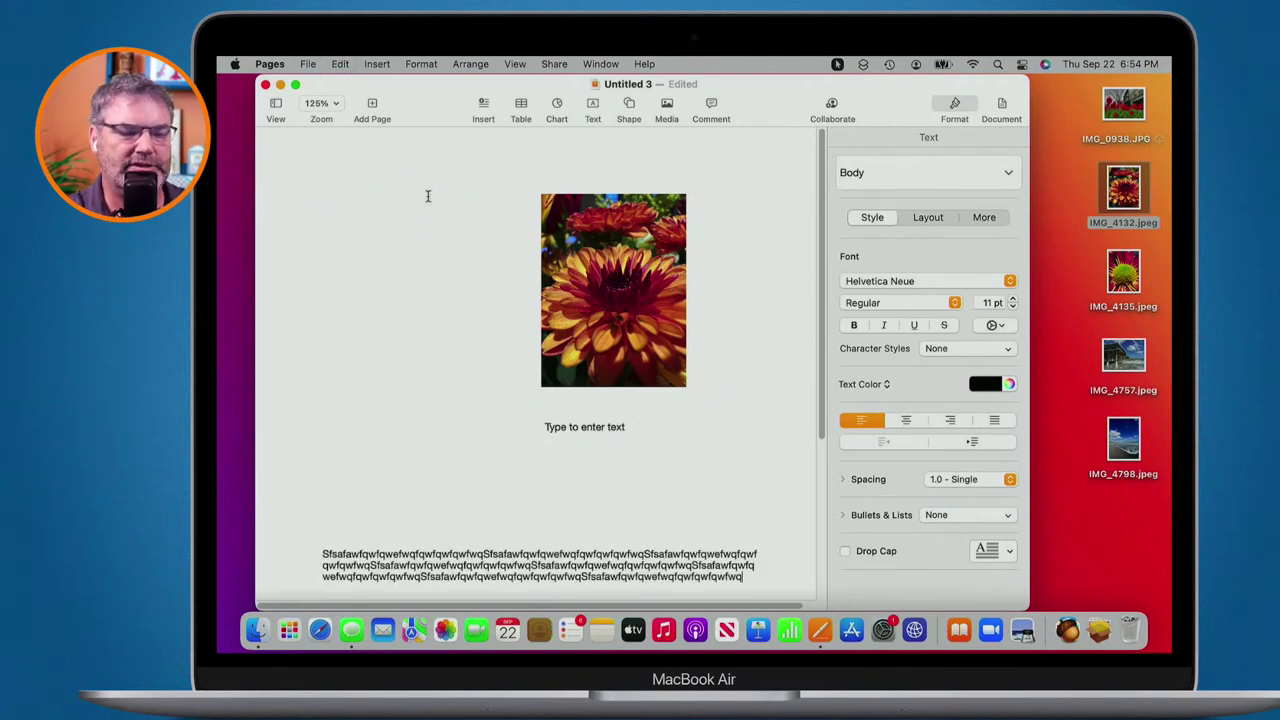
type("Sfsafawfqwfqwefwqfqwfqwfqwfwq")
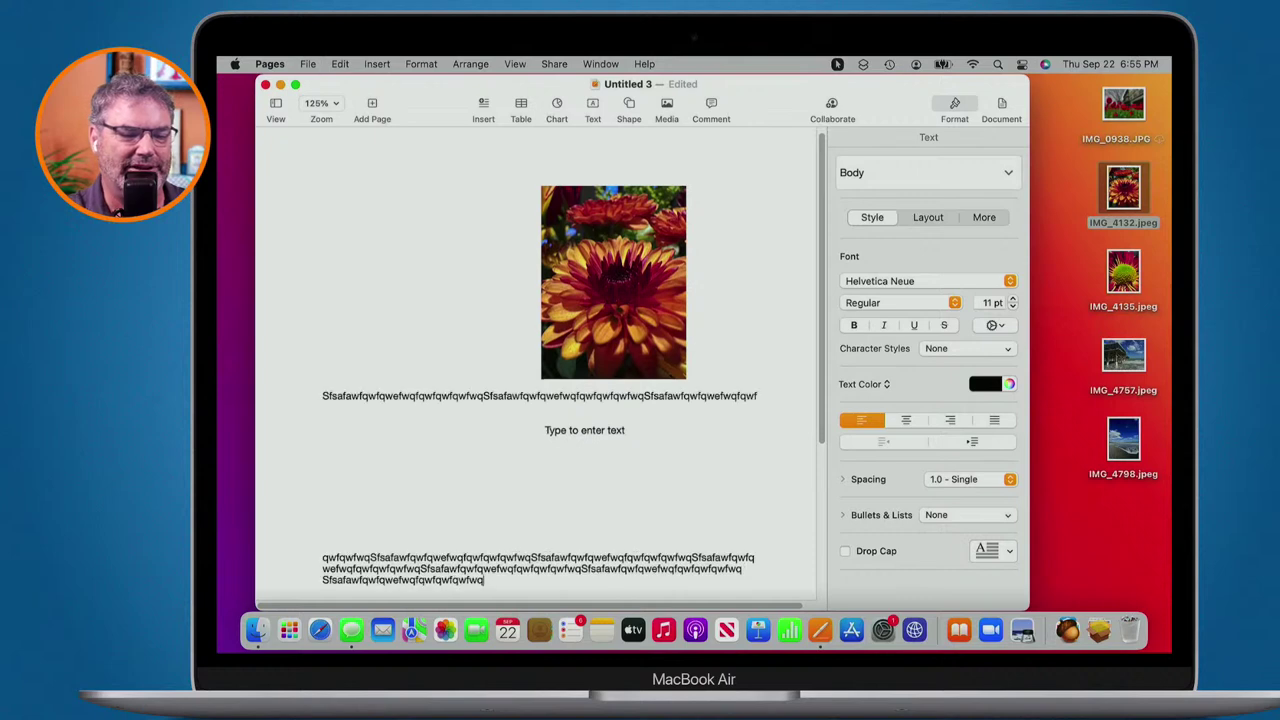
type("Sfsafawfqwfqwefwqfqwfqwfwq")
type("Sfsafawfqwfqwefwqfqwfqwfwq")
type("Sfsafawfqwfqwefwqfqwfqwfwq")
type("Sfsafawfqwfqwefwqfqwfqwfwq")
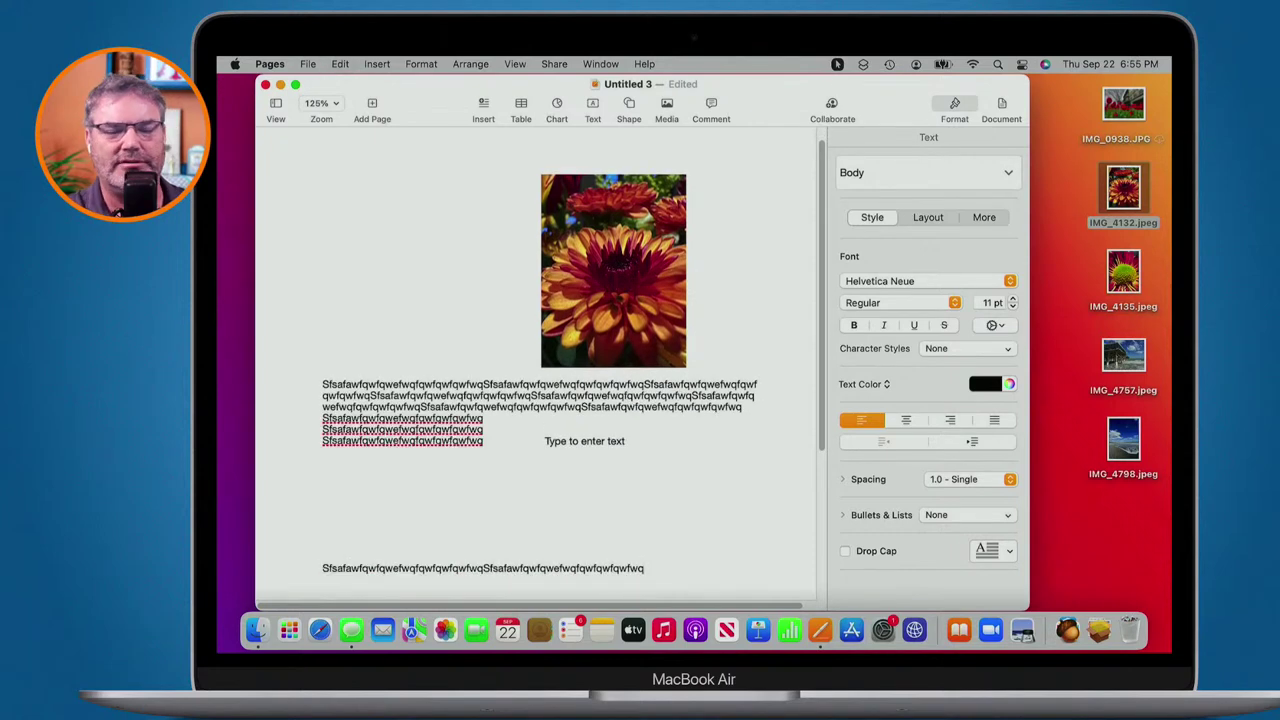
Delete all the body text together with the picture and text box, and undo that deletion.
left_click(630, 267)
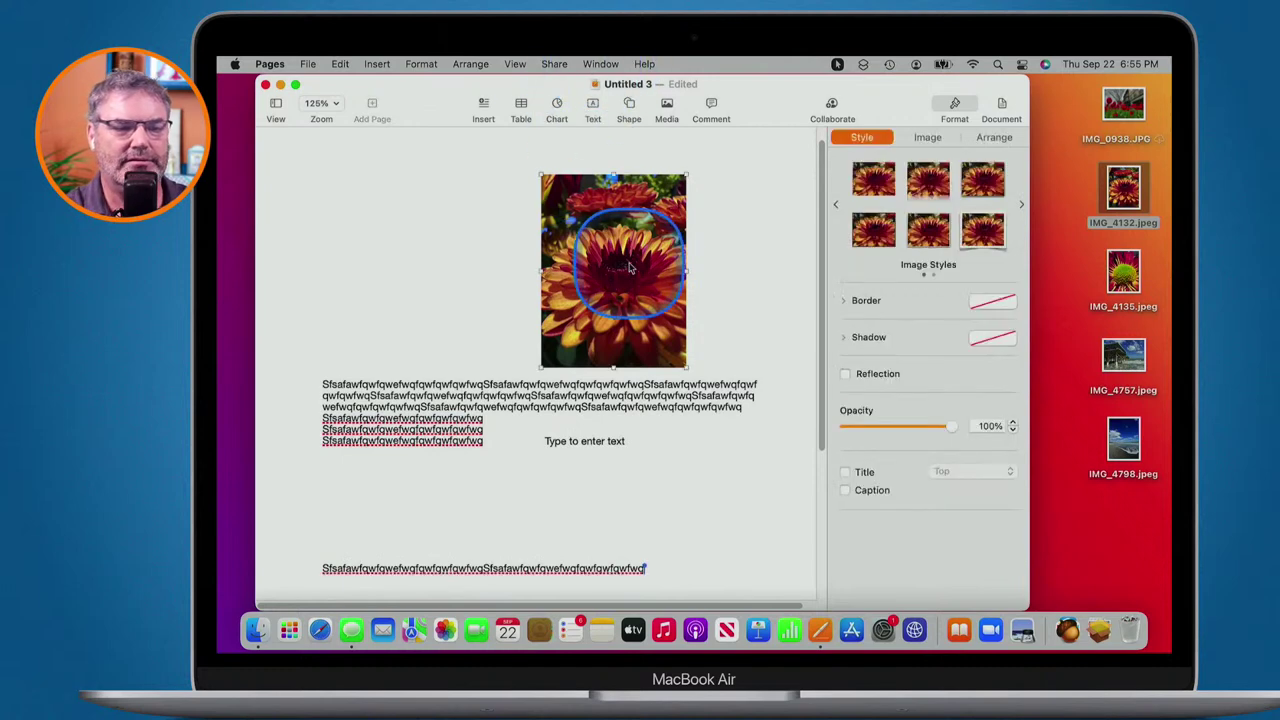
left_click(443, 410)
key("super+a")
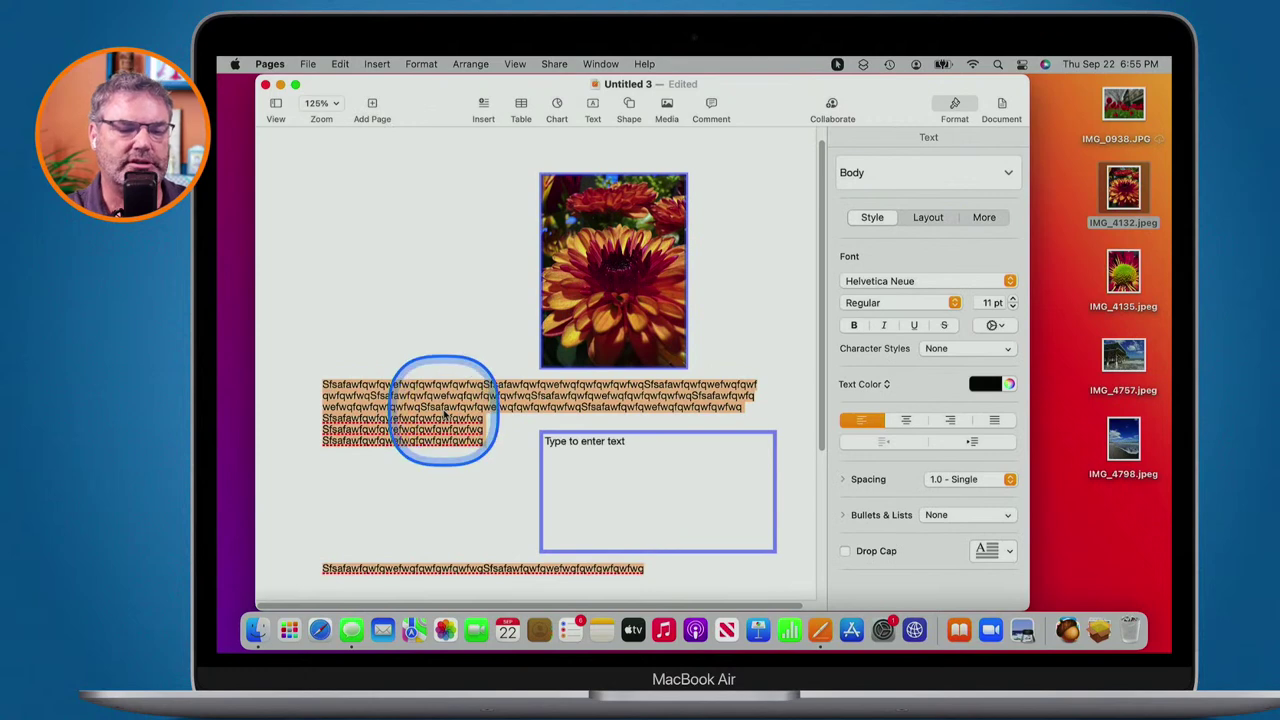
key("BackSpace")
key("super+z")
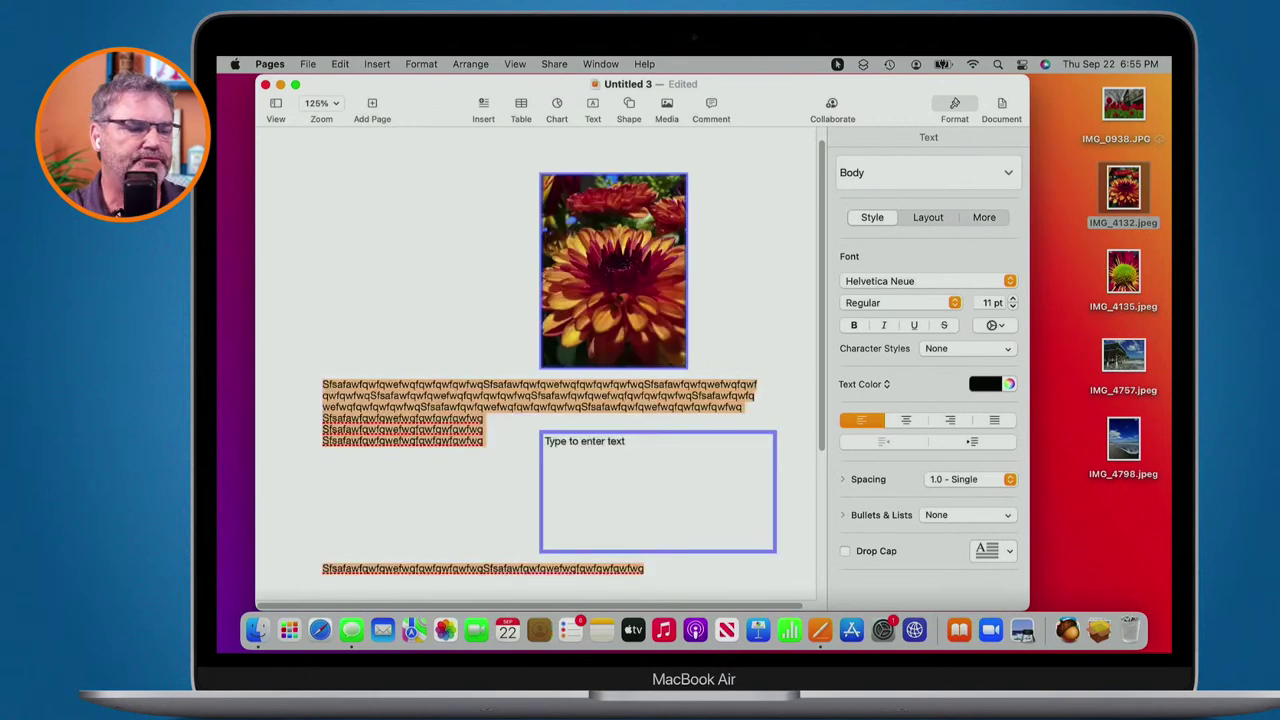
Move the text box up so it sits directly beneath the flower picture.
left_click(590, 420)
left_click_drag(577, 450, 580, 393)
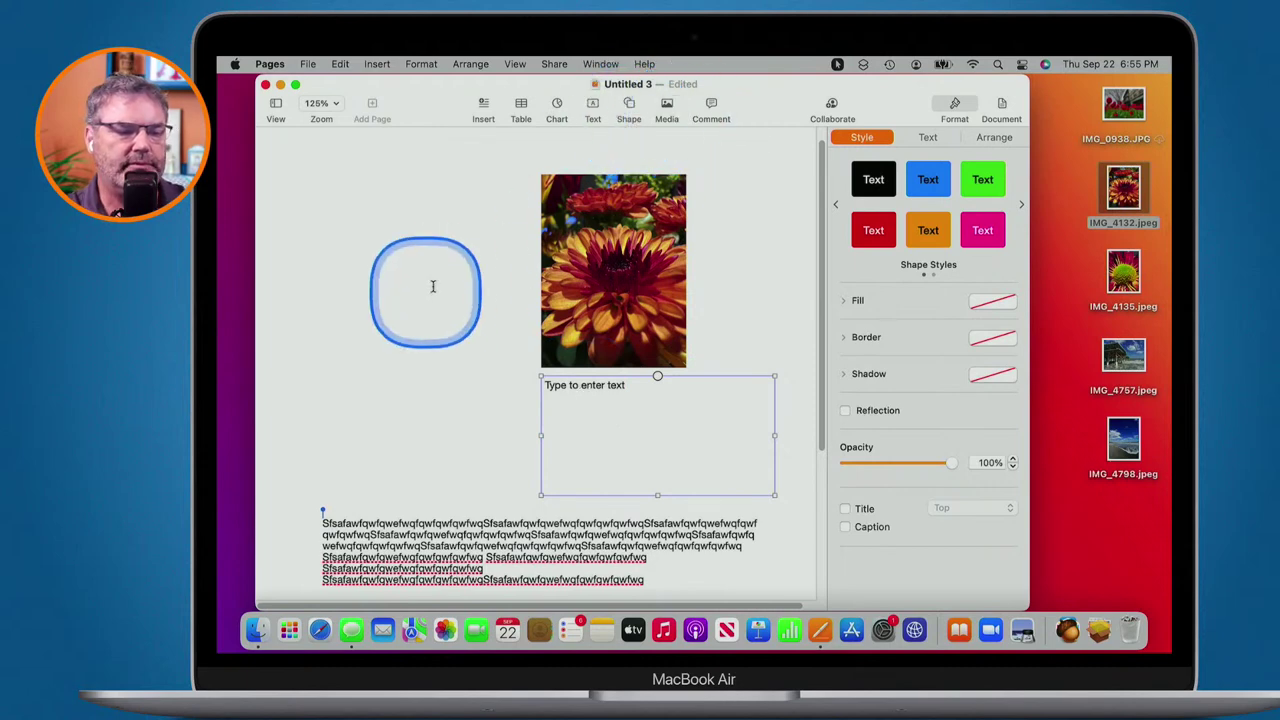
Delete all the filler text from the body, keeping the picture and the text box.
left_click(466, 291)
triple_click(414, 529)
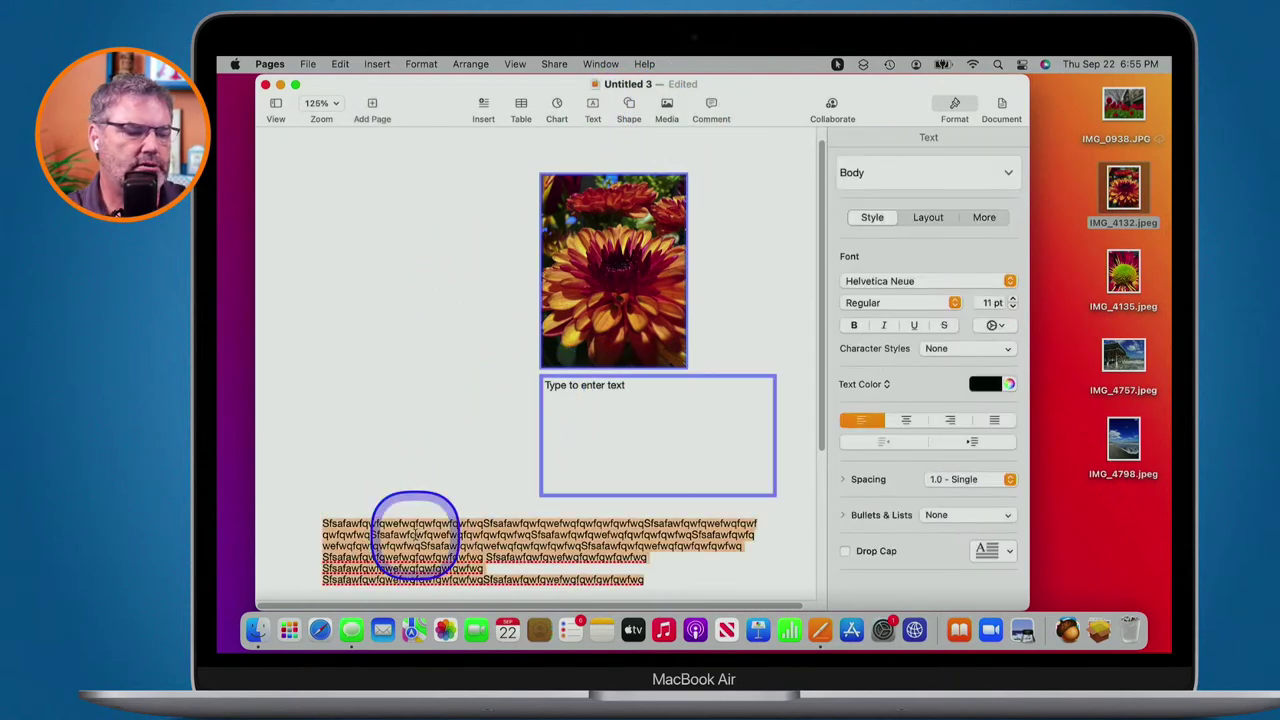
left_click(414, 535)
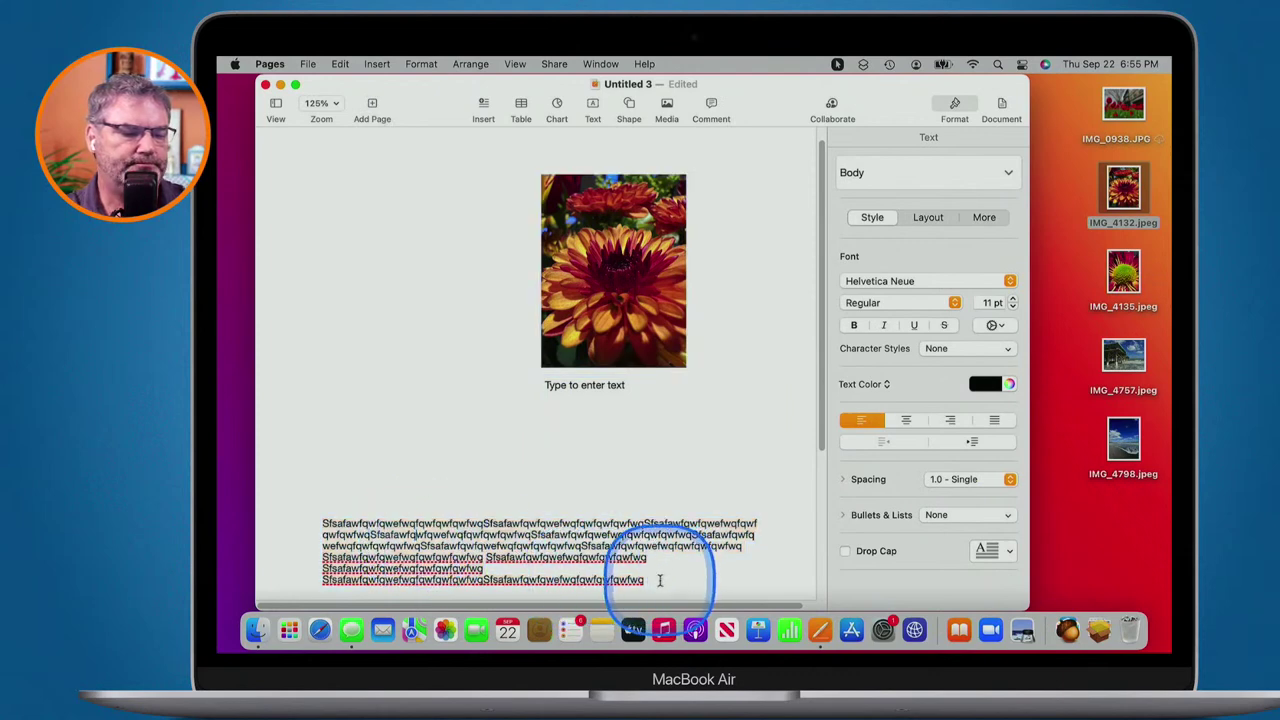
left_click_drag(646, 580, 347, 535)
key("BackSpace")
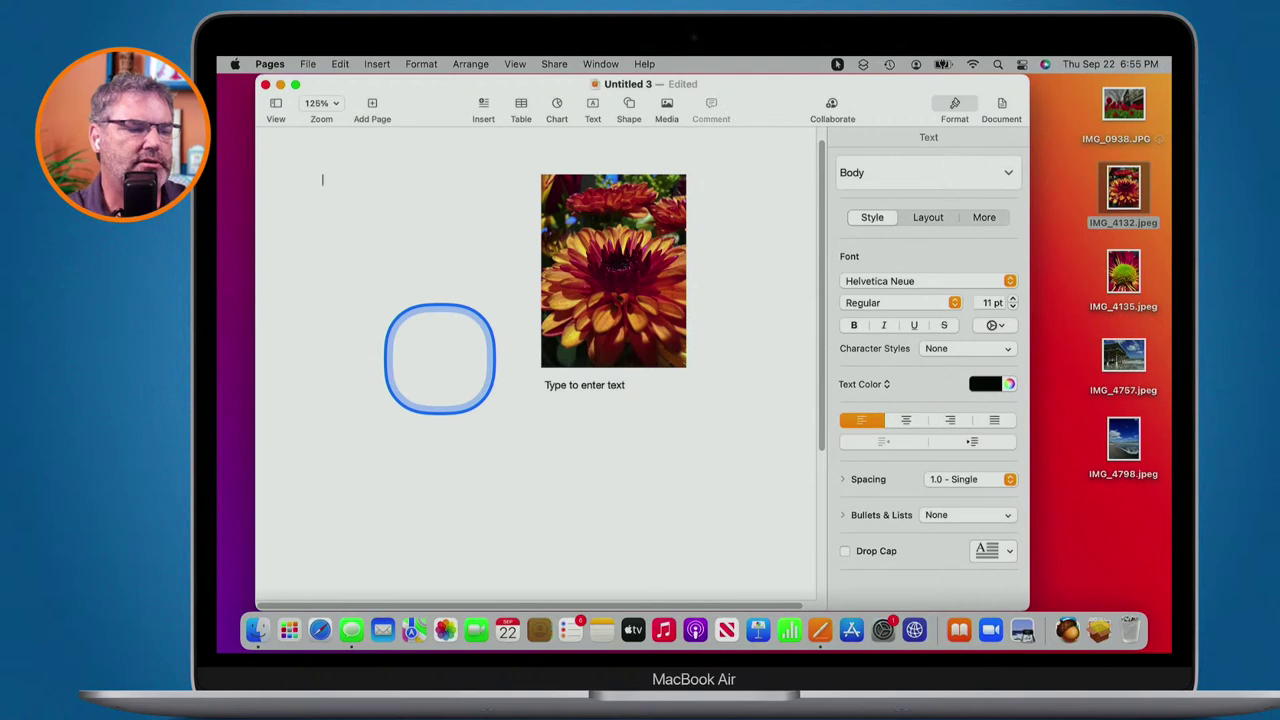
Insert a basic square shape and place it to the left of the flower picture.
left_click(629, 106)
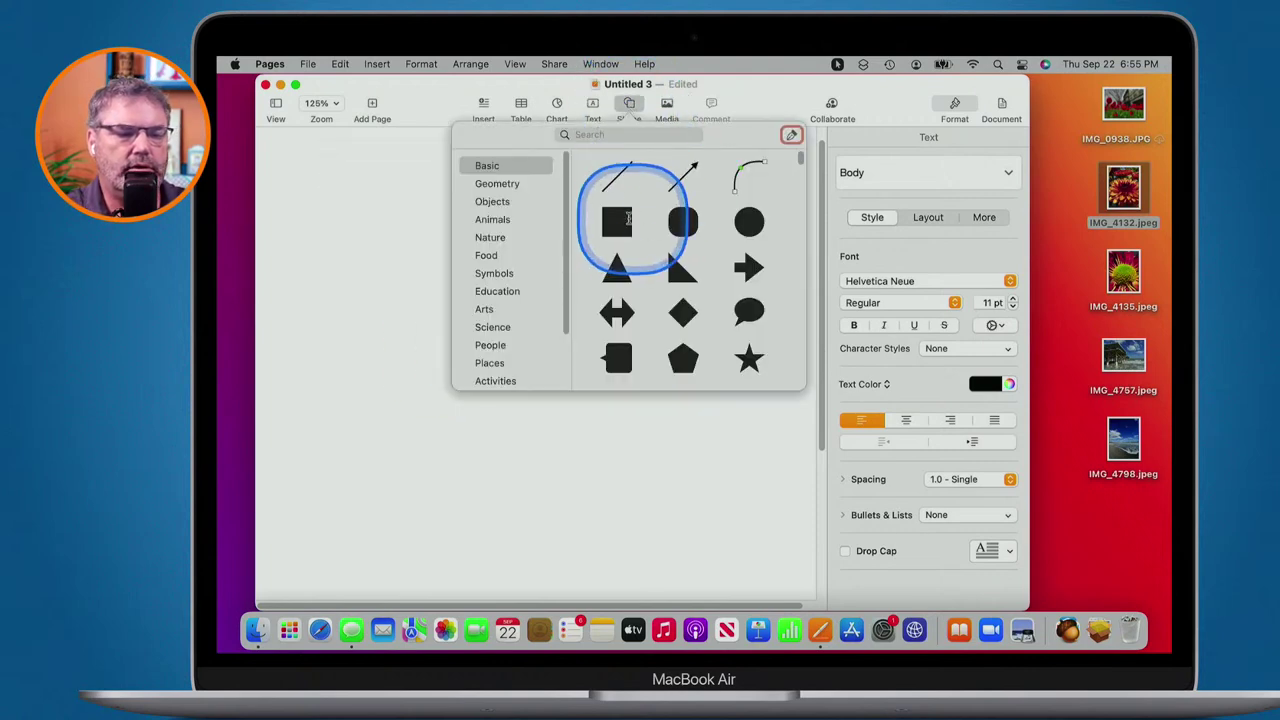
left_click(618, 221)
left_click_drag(600, 214, 405, 256)
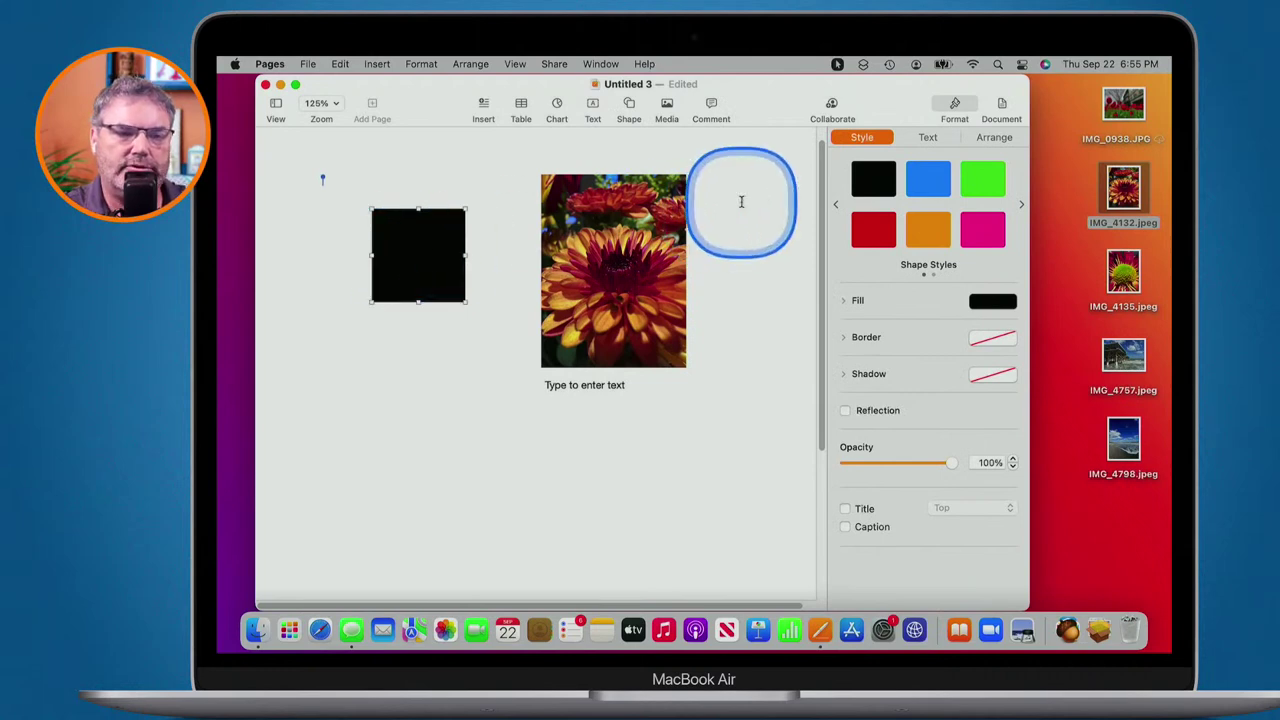
Apply the blue shape style to the square and start text entry inside it.
left_click(928, 178)
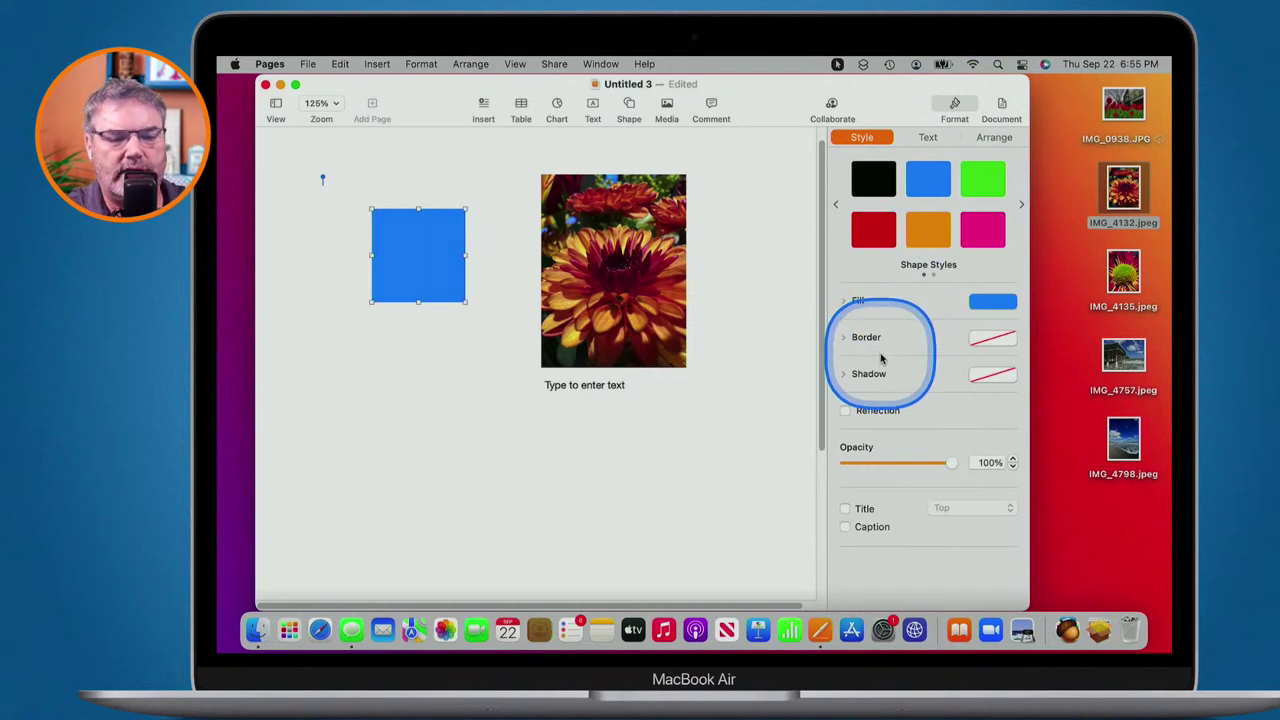
left_click(931, 139)
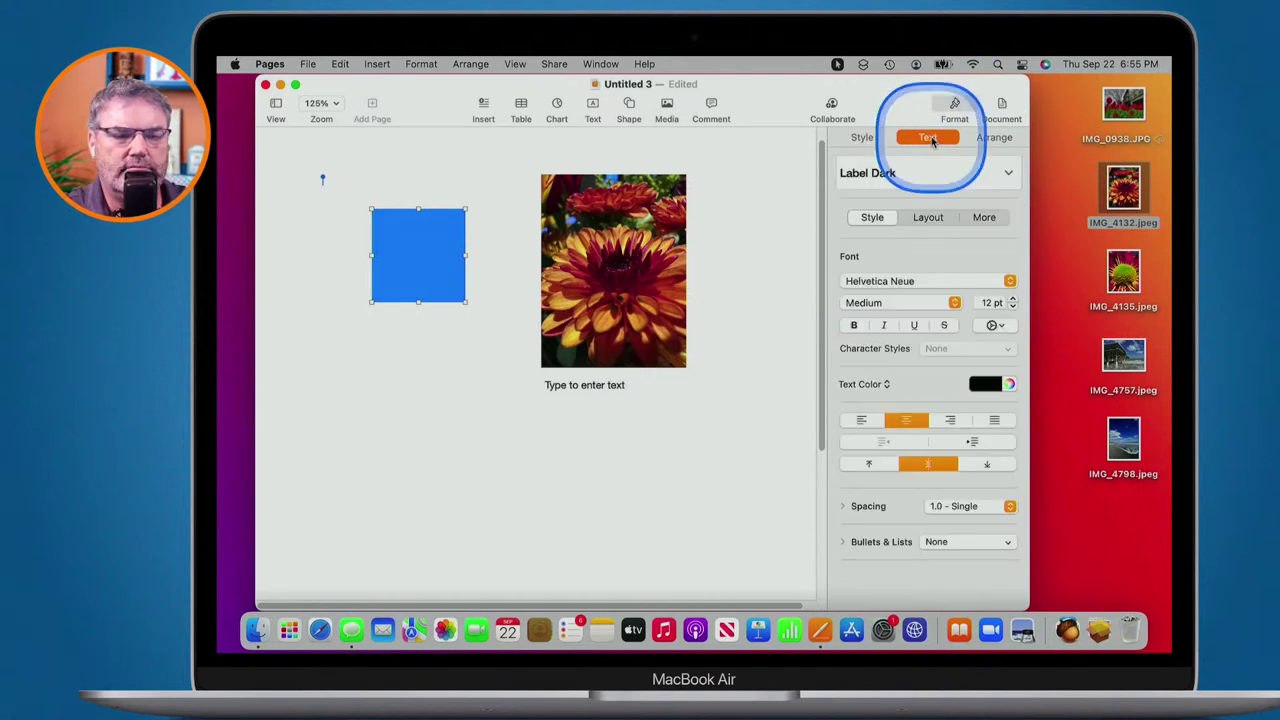
double_click(423, 255)
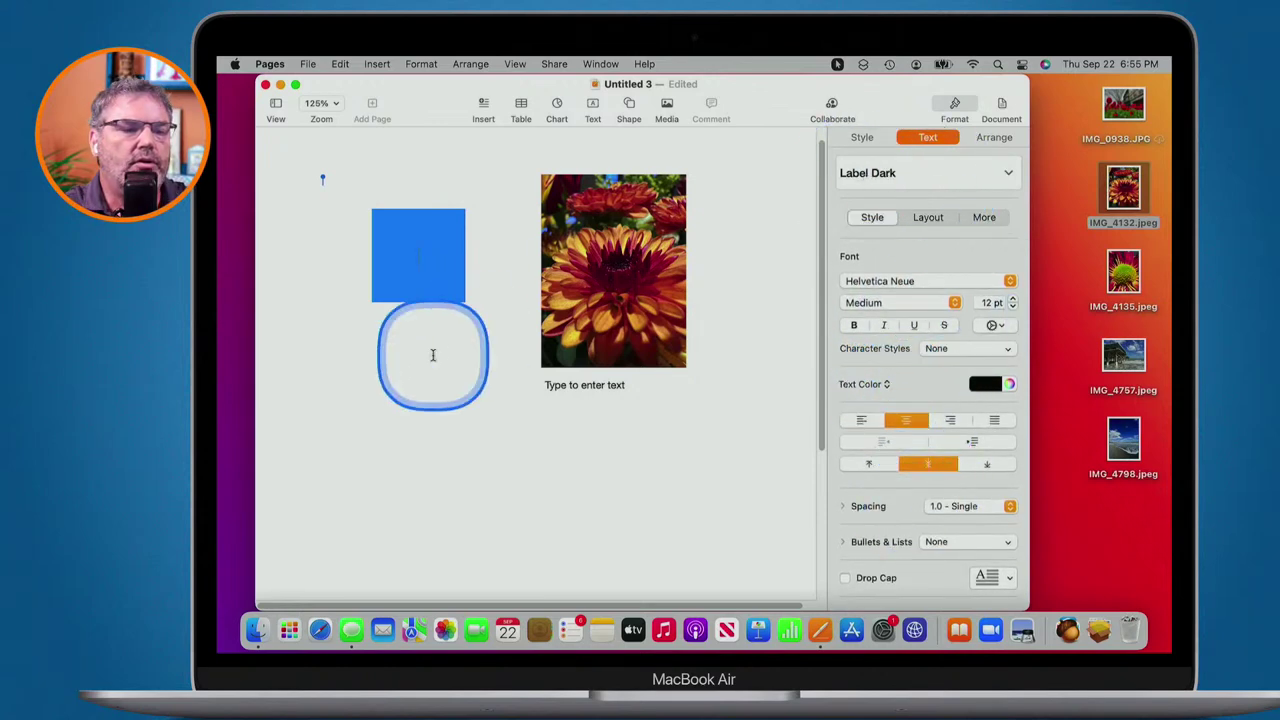
Delete the square to the left of the flower picture.
left_click(425, 360)
left_click(427, 267)
key("Delete")
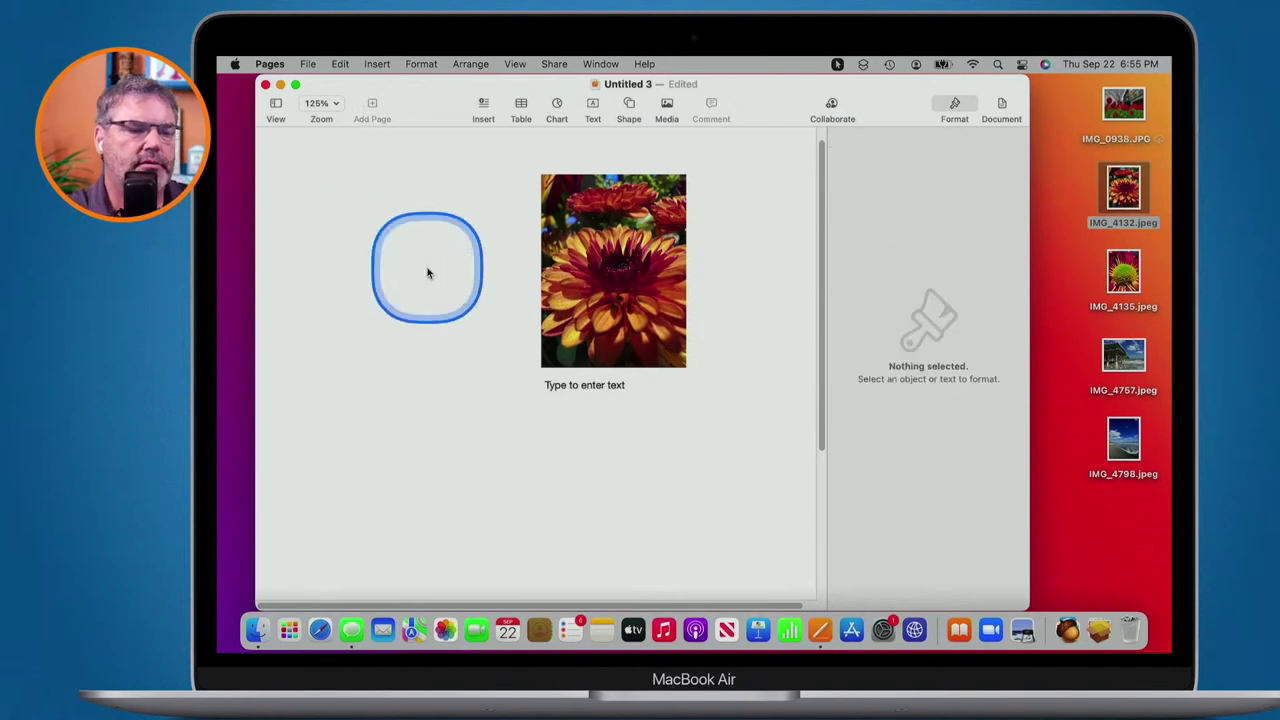
Look through the shape library's categories, including the Geometry and Objects shapes.
left_click(630, 106)
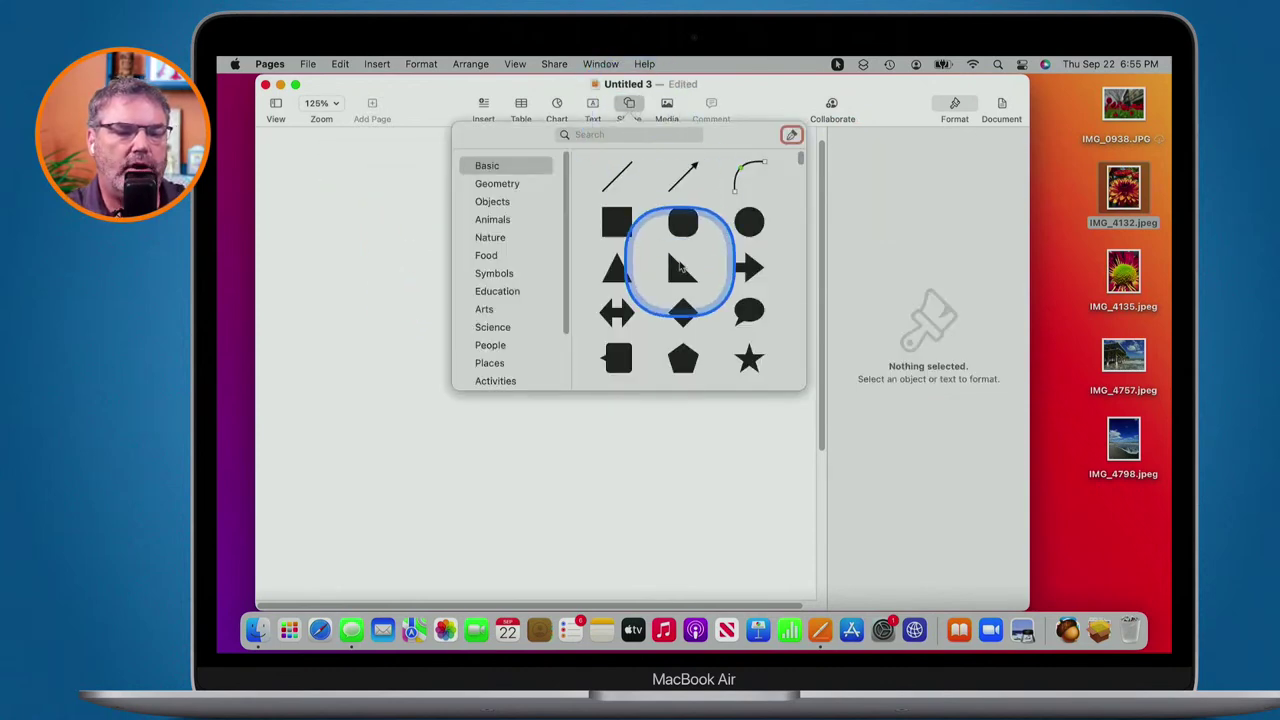
scroll(680, 266, "down", 3)
scroll(680, 265, "down", 5)
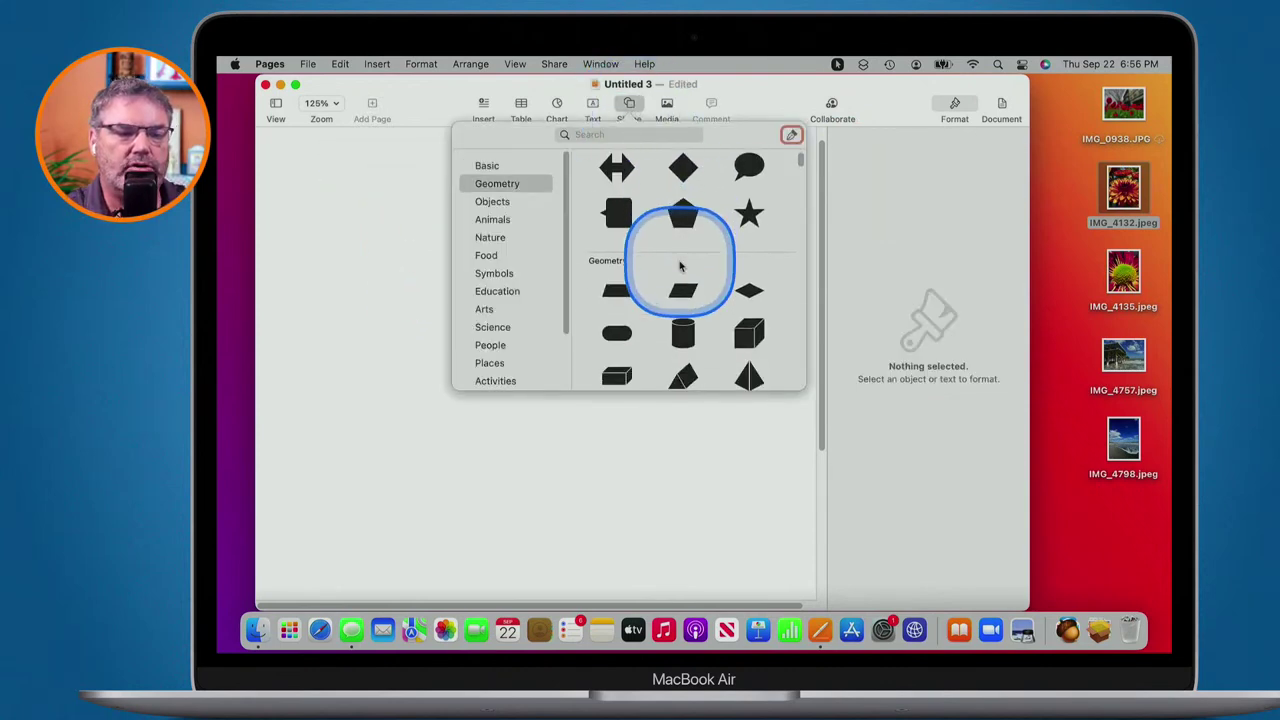
scroll(487, 266, "down", 3)
scroll(486, 265, "up", 3)
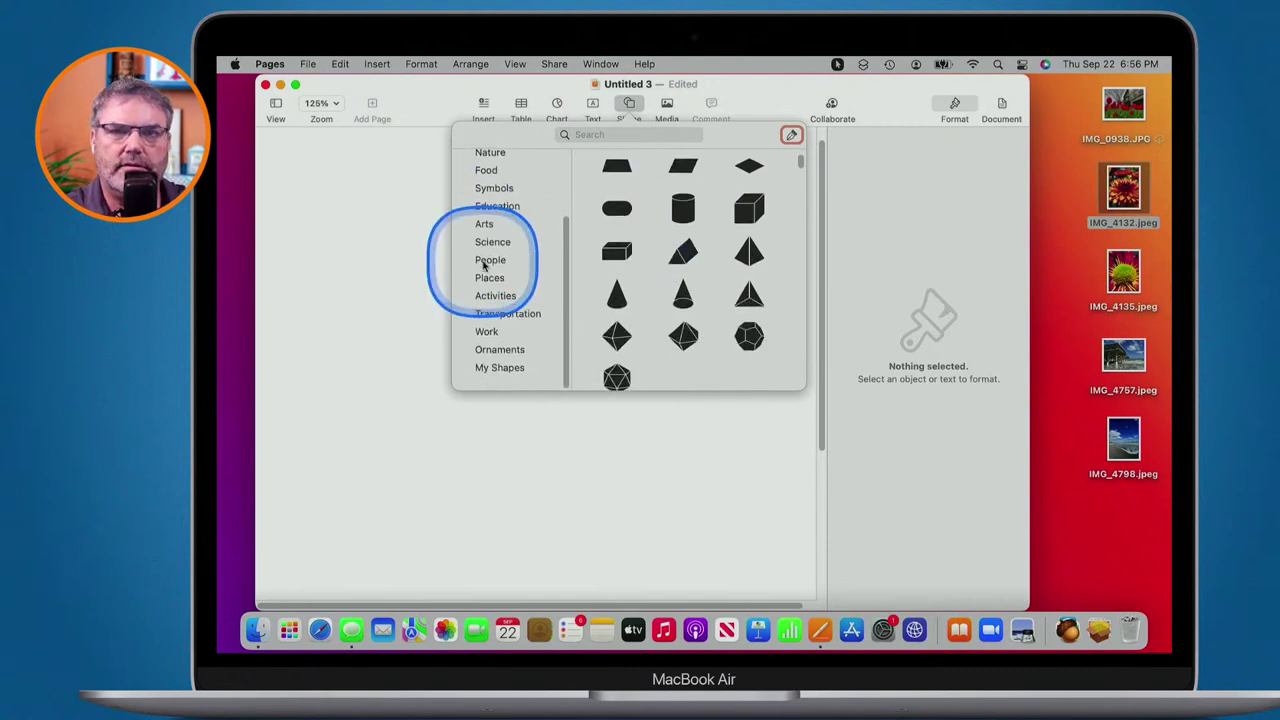
scroll(484, 265, "down", 3)
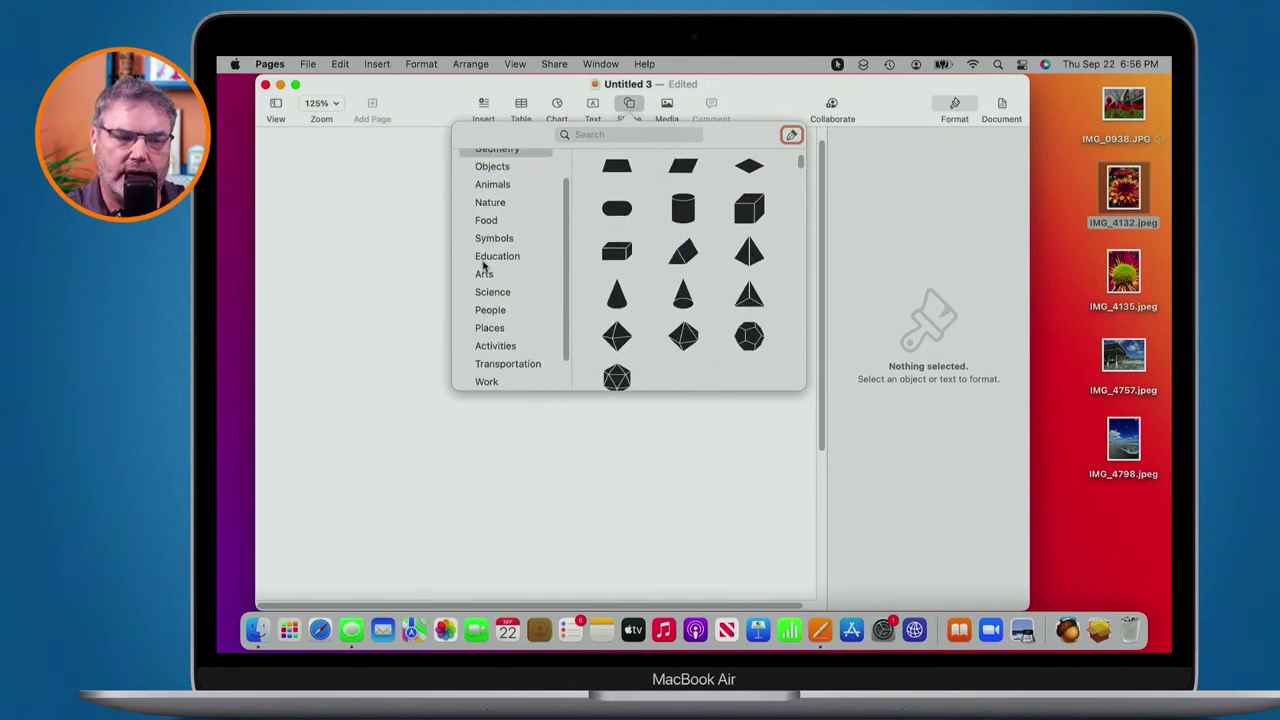
scroll(633, 287, "down", 5)
scroll(633, 287, "down", 4)
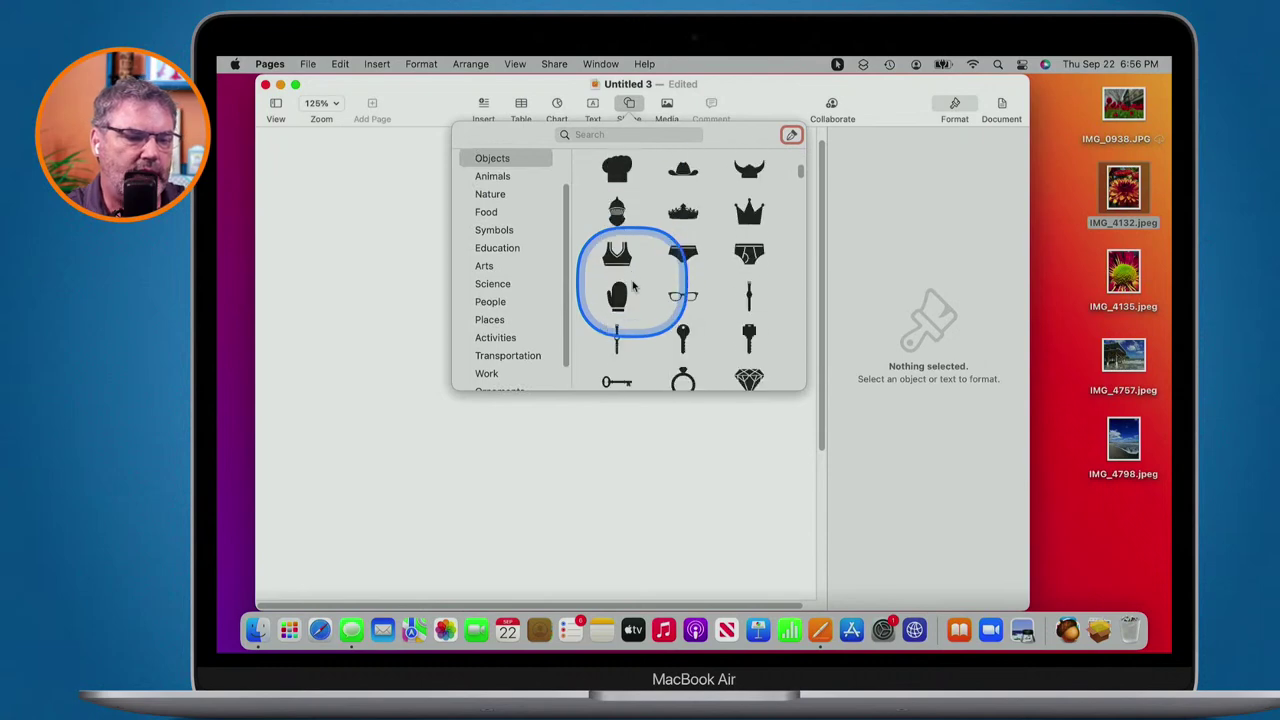
Search the shape library for "gira", insert the Giraffe shape and place it to the left of the flower picture.
left_click(620, 134)
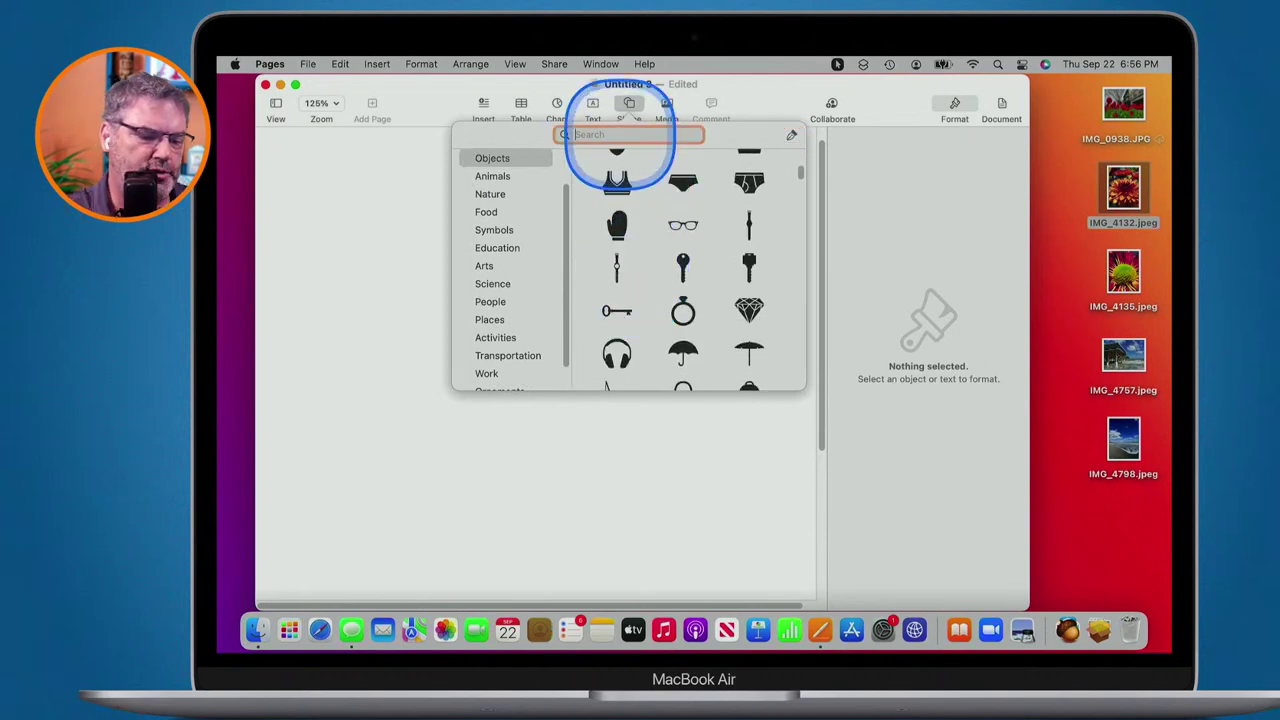
type("gira")
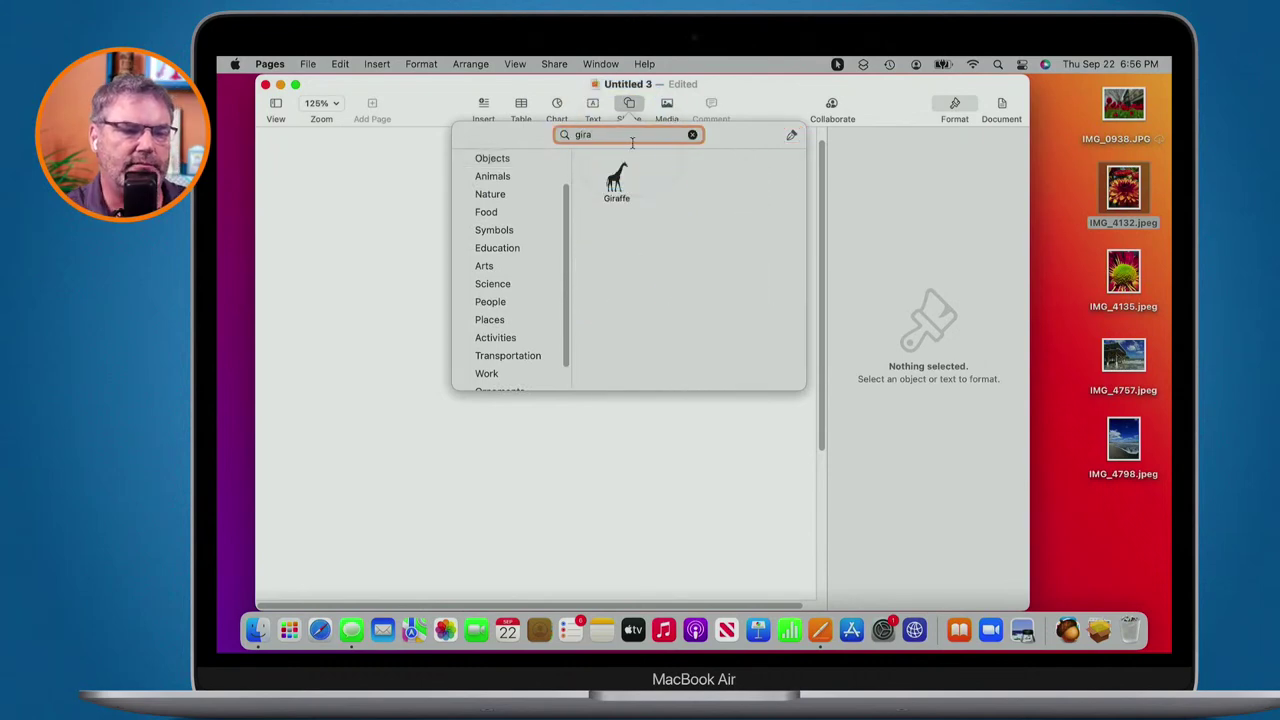
left_click(616, 177)
left_click_drag(512, 406, 389, 269)
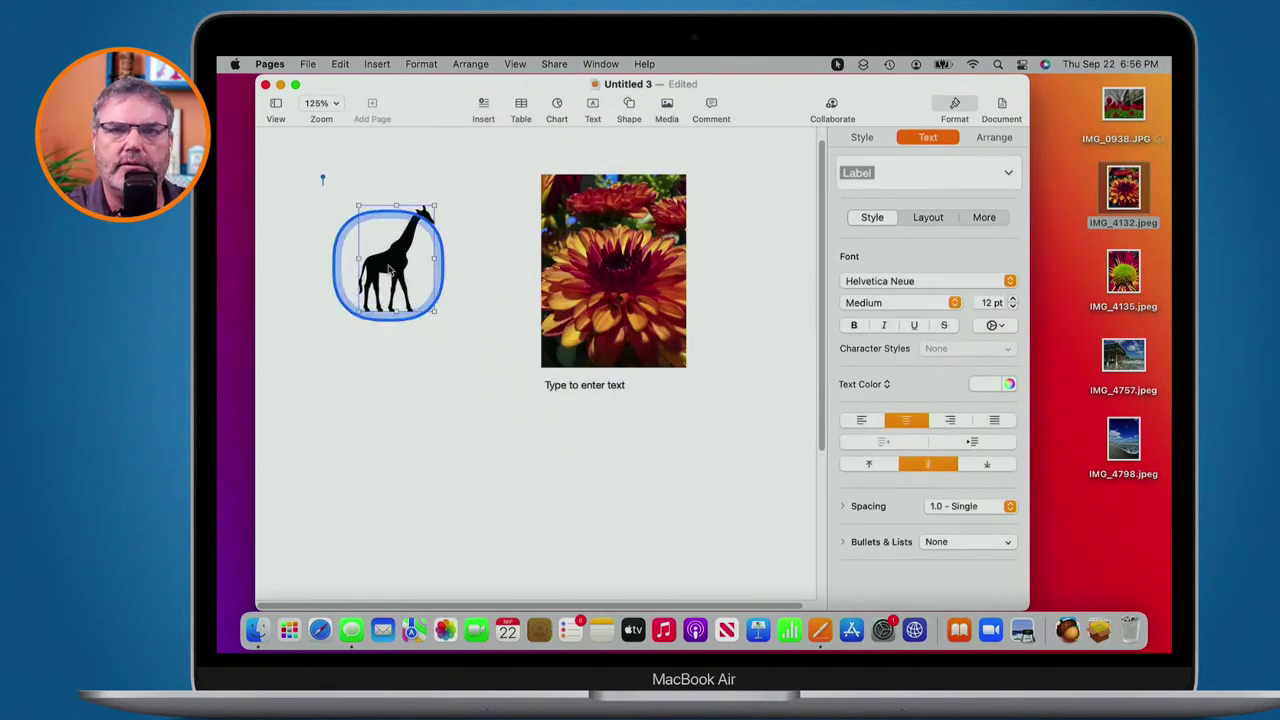
Apply the orange shape style to the giraffe and give it a black line border 0.25 pt wide.
left_click(862, 137)
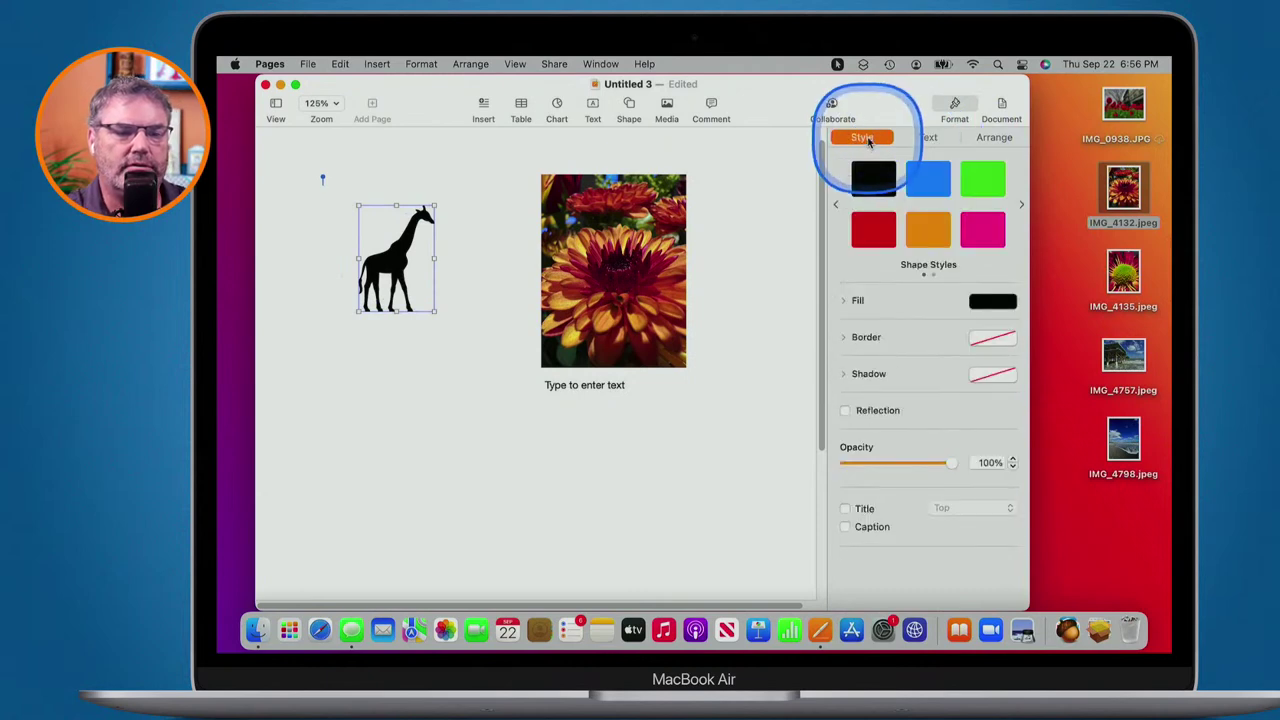
left_click(928, 229)
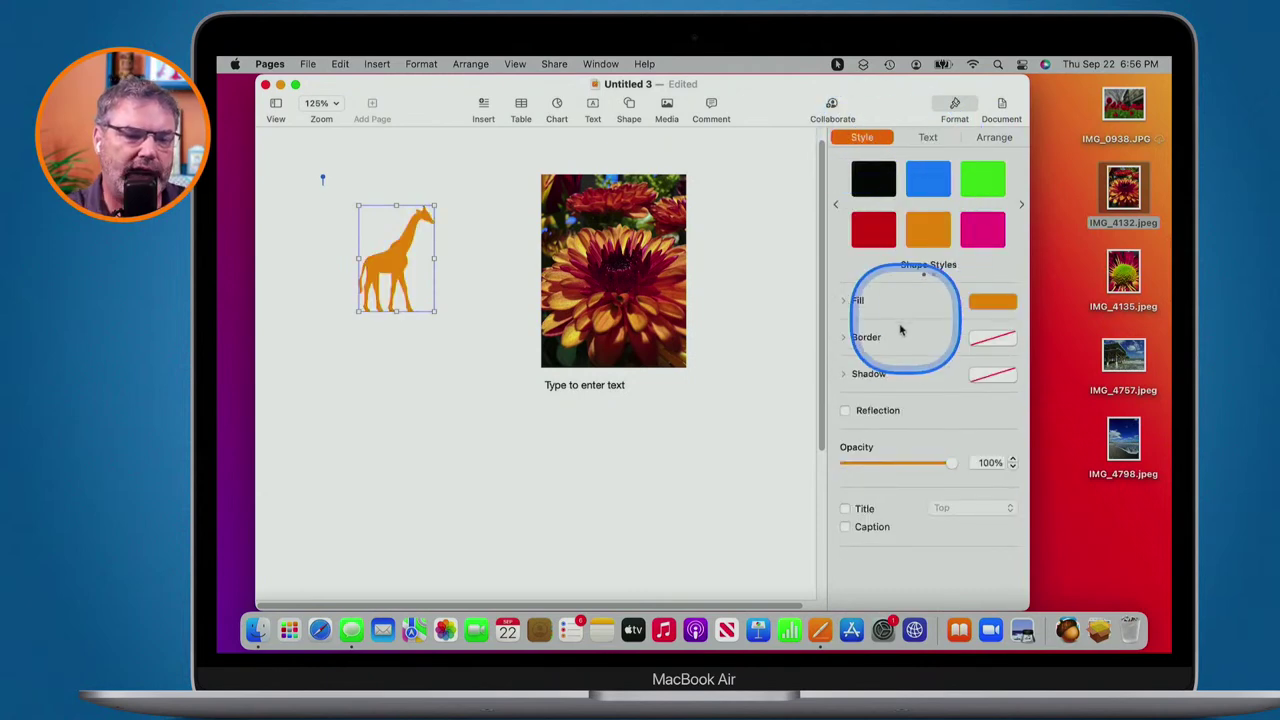
left_click(845, 340)
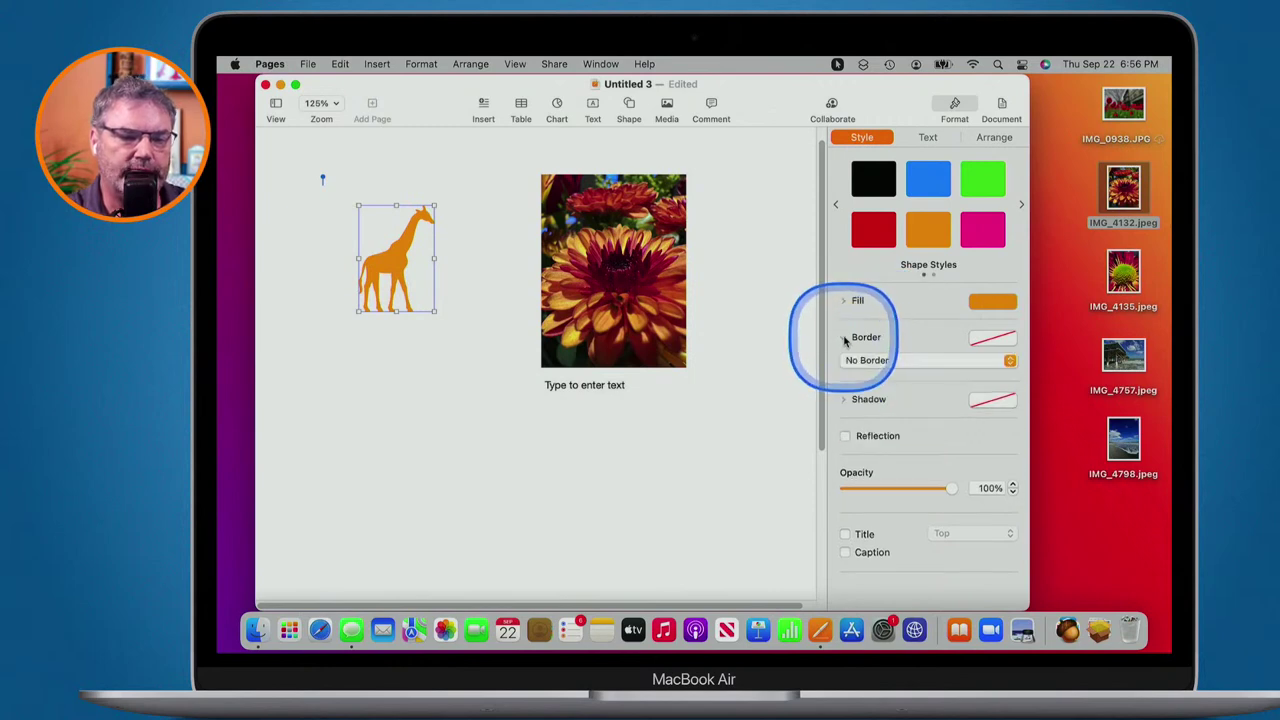
left_click(950, 361)
left_click(942, 377)
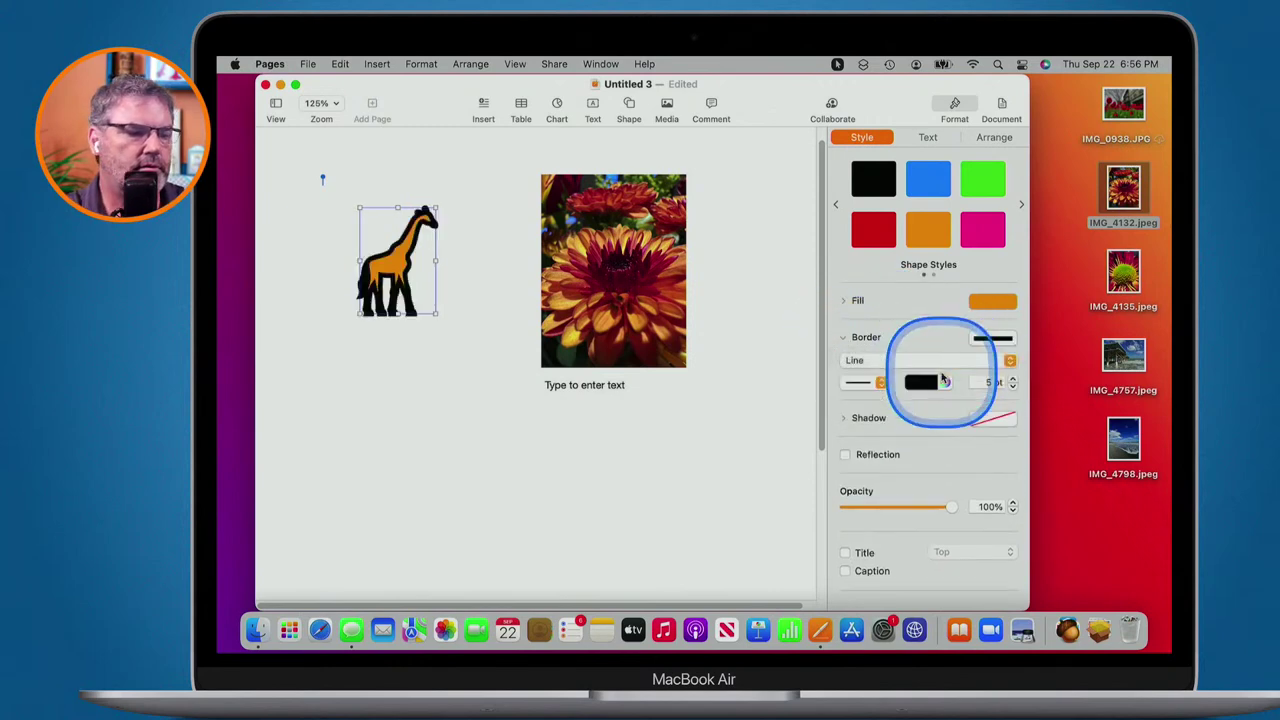
left_click(1012, 387)
left_click(1012, 387)
left_click(1012, 387)
left_click(1012, 388)
left_click(1012, 388)
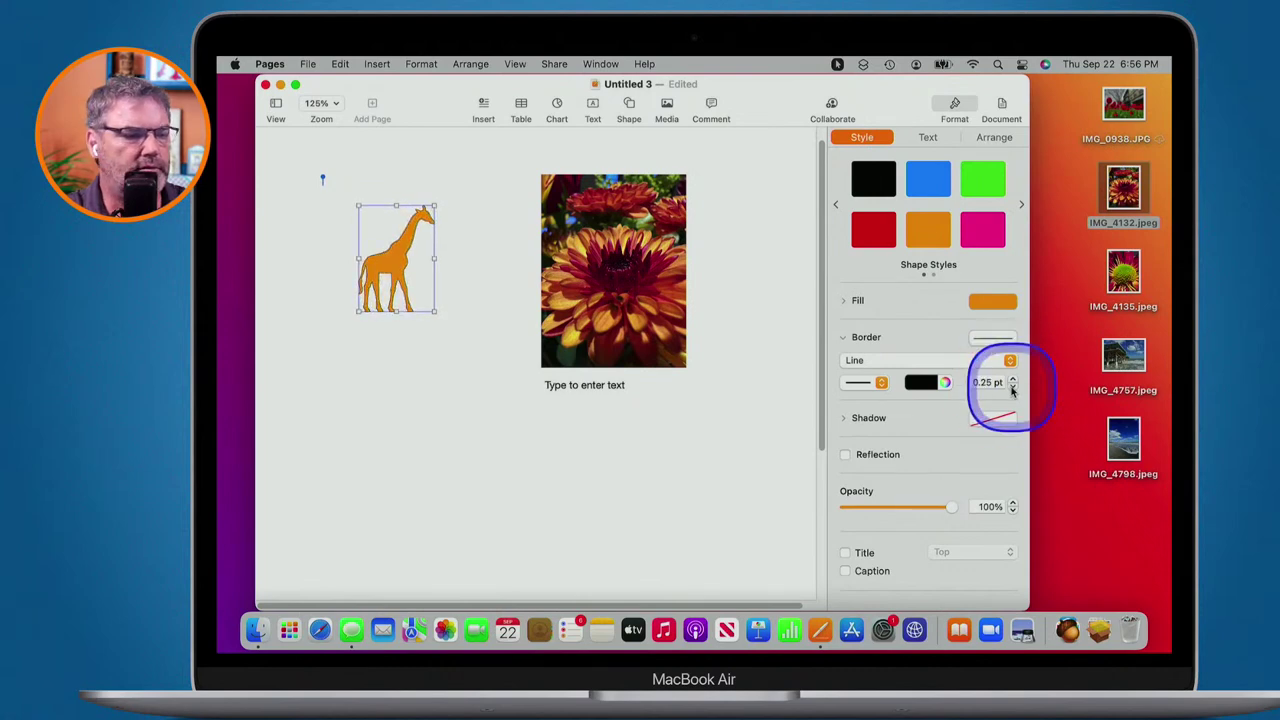
Add a drop shadow to the giraffe and move it further down the page.
left_click(866, 420)
left_click(866, 440)
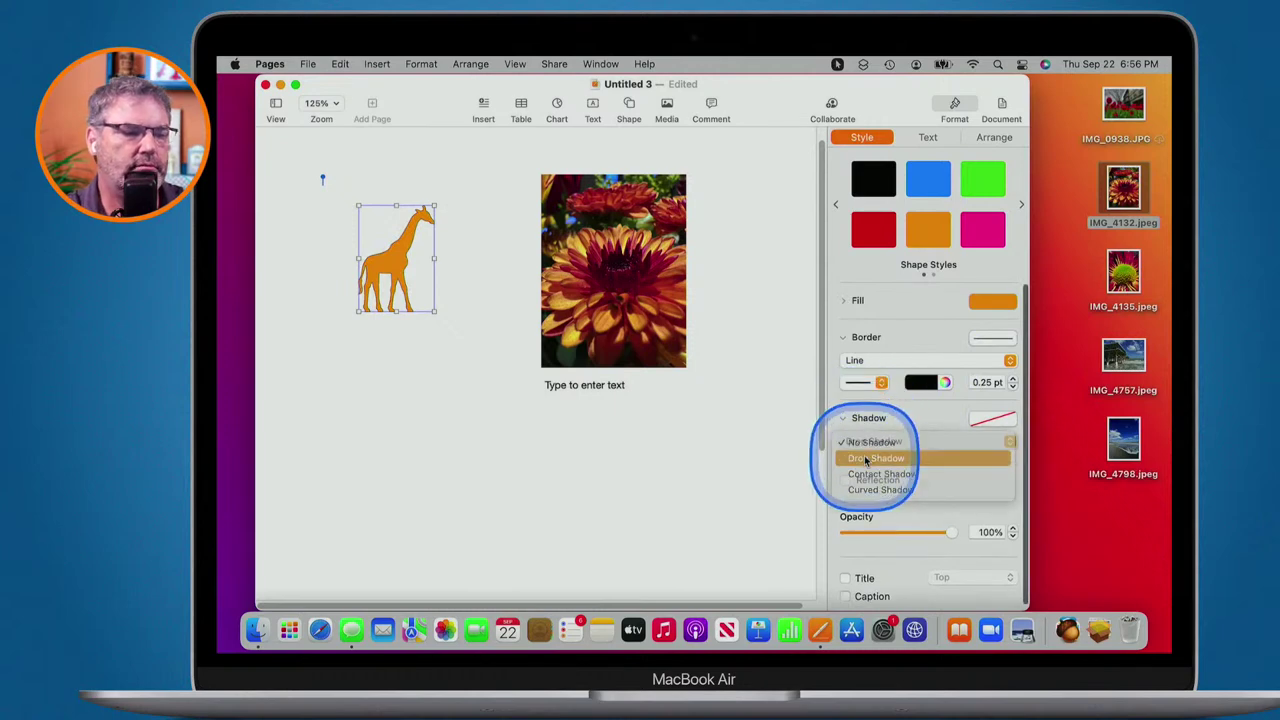
left_click(866, 456)
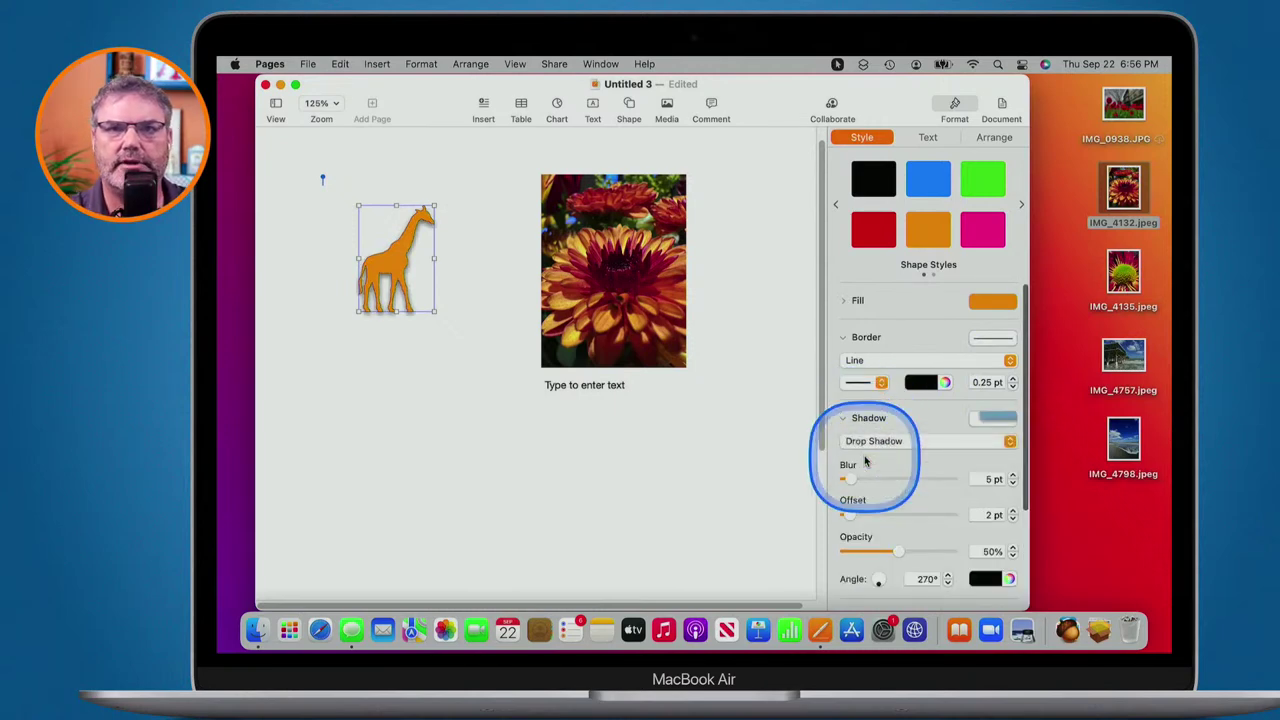
left_click_drag(389, 259, 398, 358)
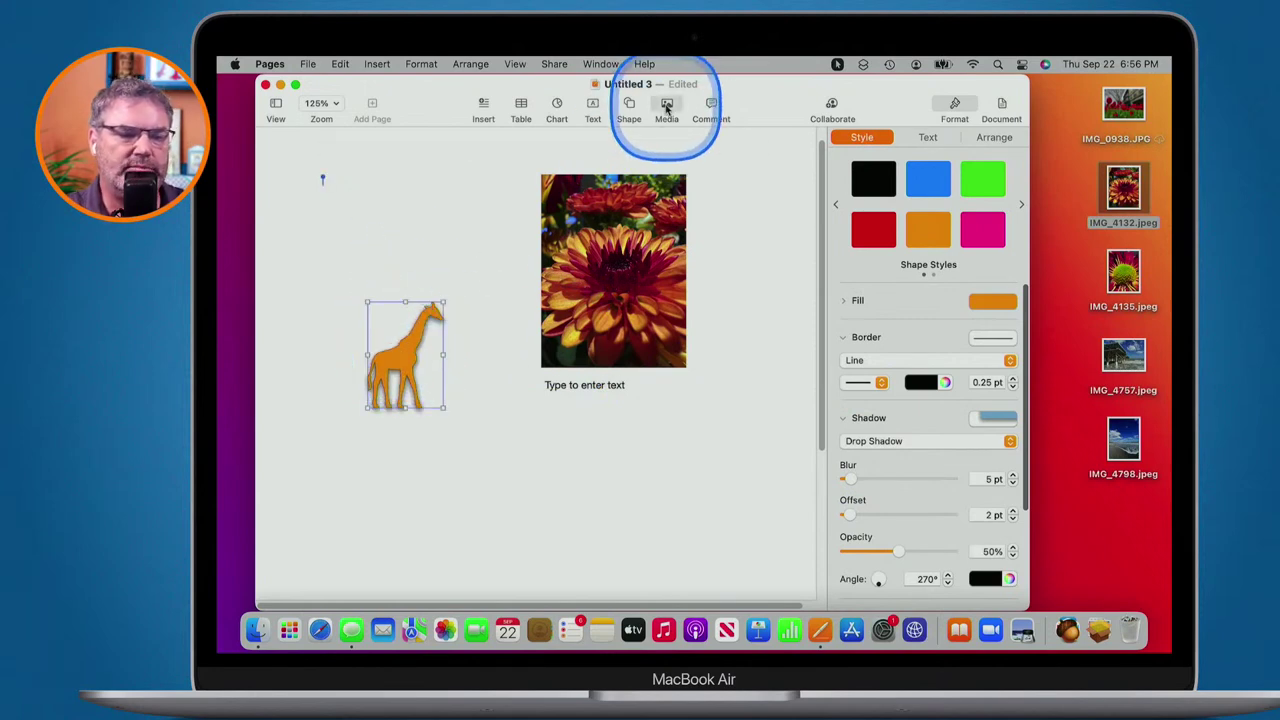
Delete the giraffe shape from the page.
left_click(629, 106)
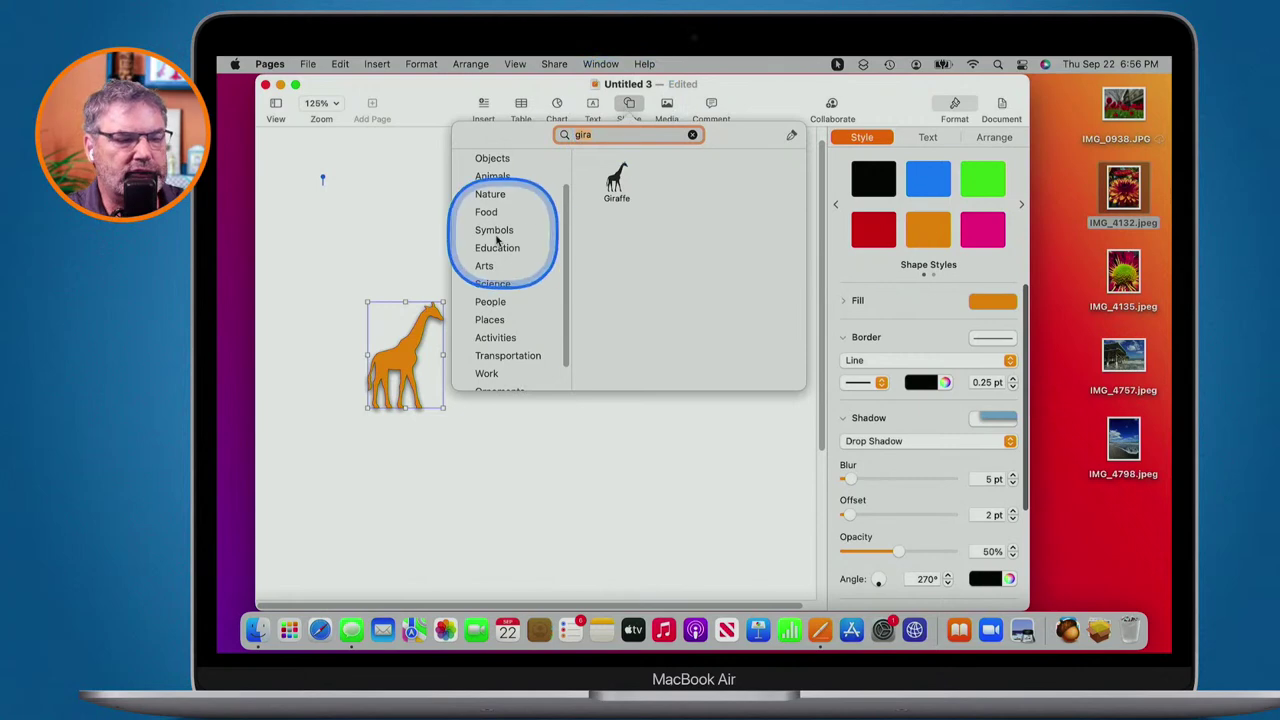
left_click(391, 274)
left_click(404, 369)
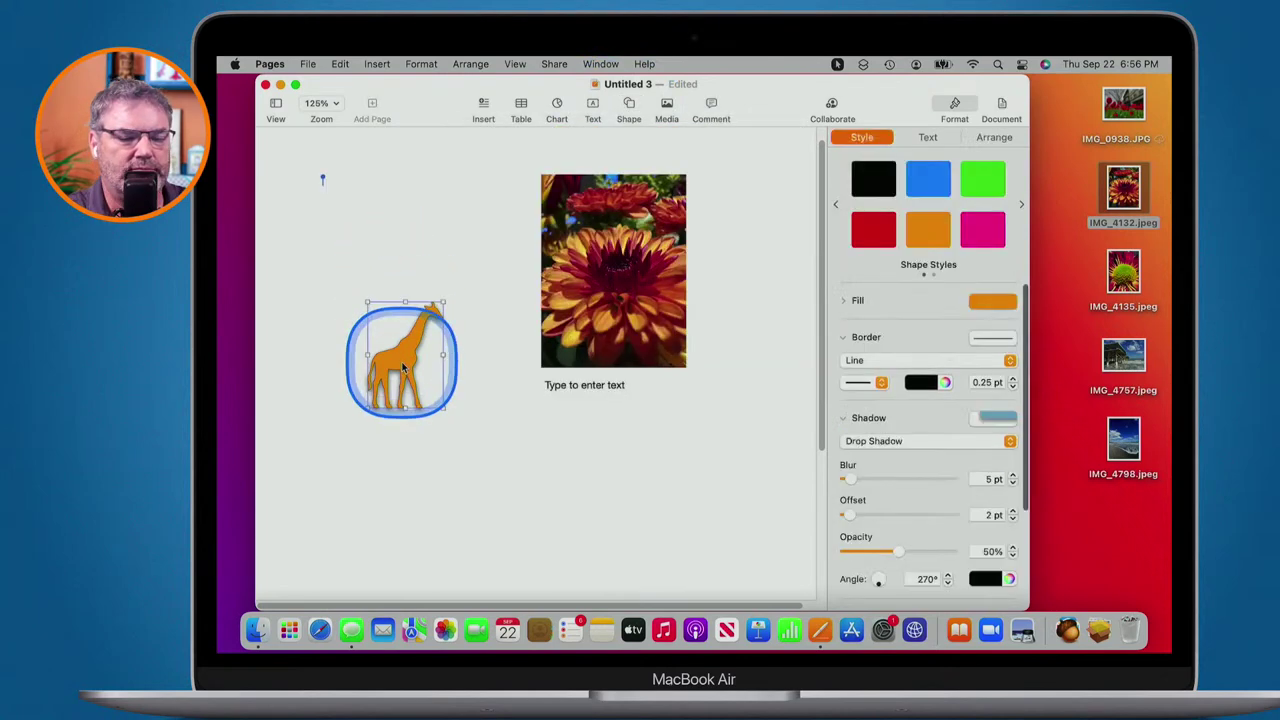
key("Delete")
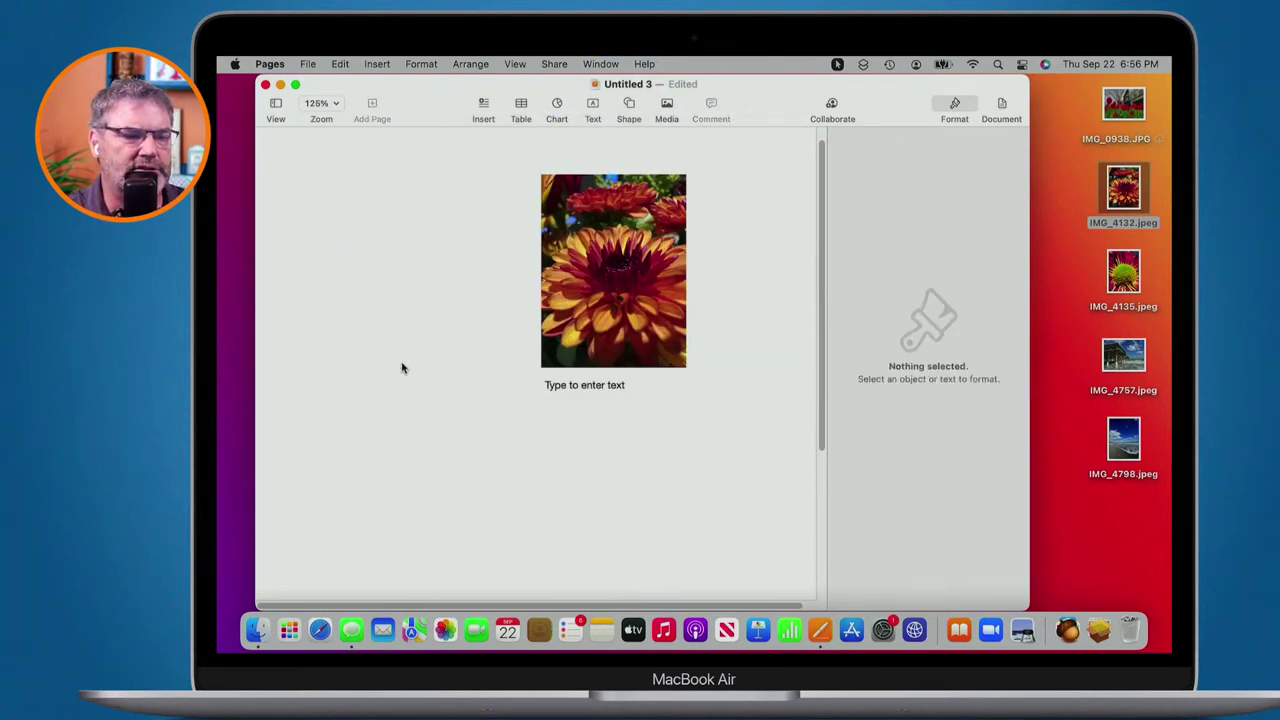
Search the shape library for "apple", insert the Apple shape and place it below and left of the flower picture.
left_click(628, 105)
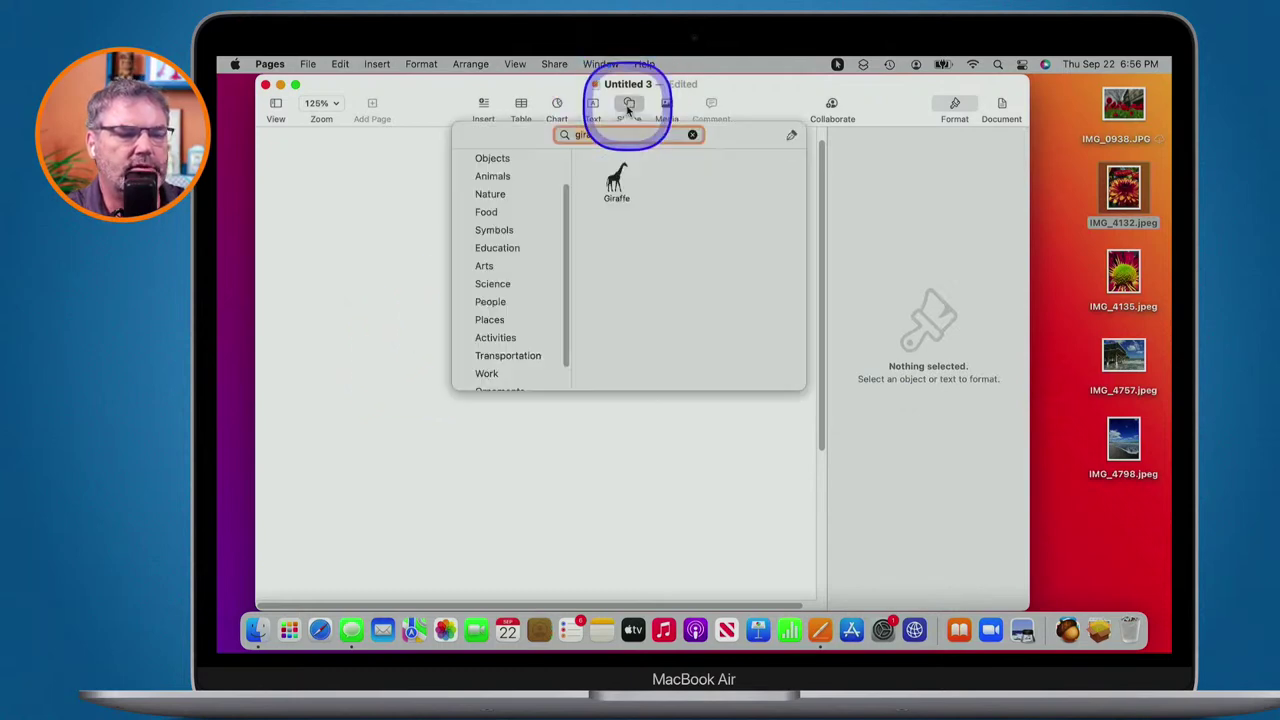
left_click(503, 211)
scroll(506, 216, "down", 1)
left_click(487, 166)
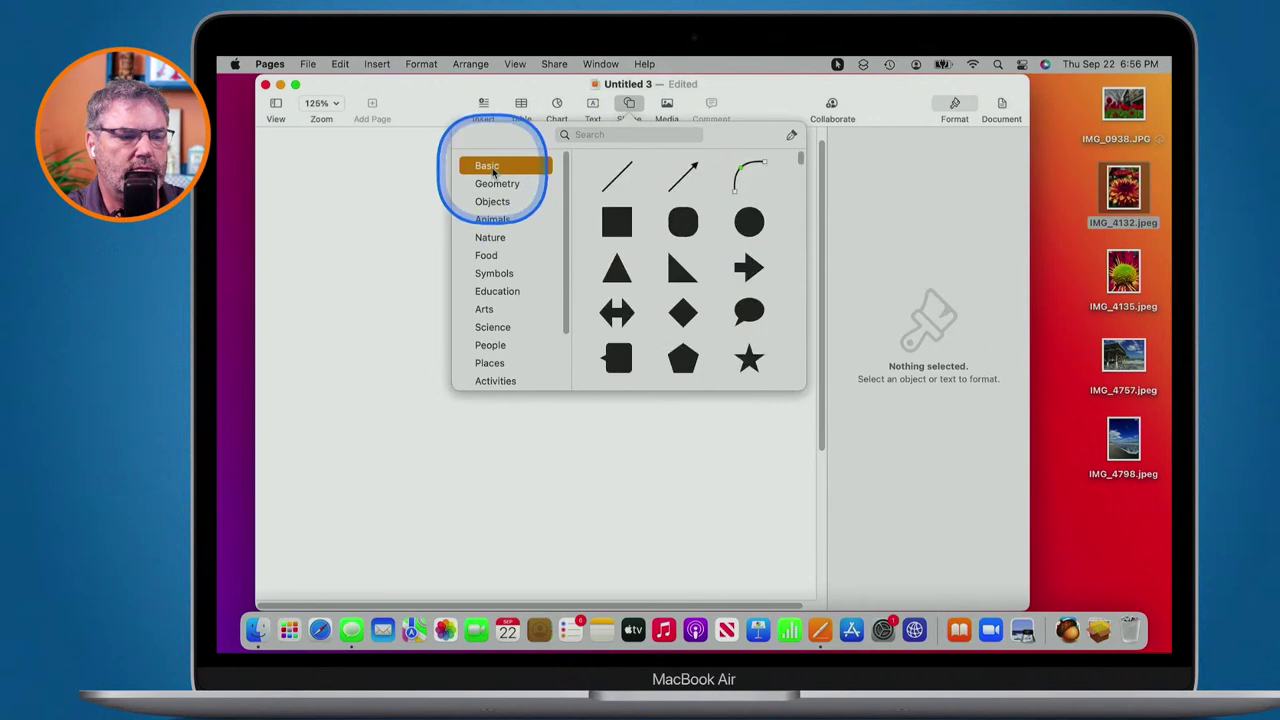
left_click(628, 134)
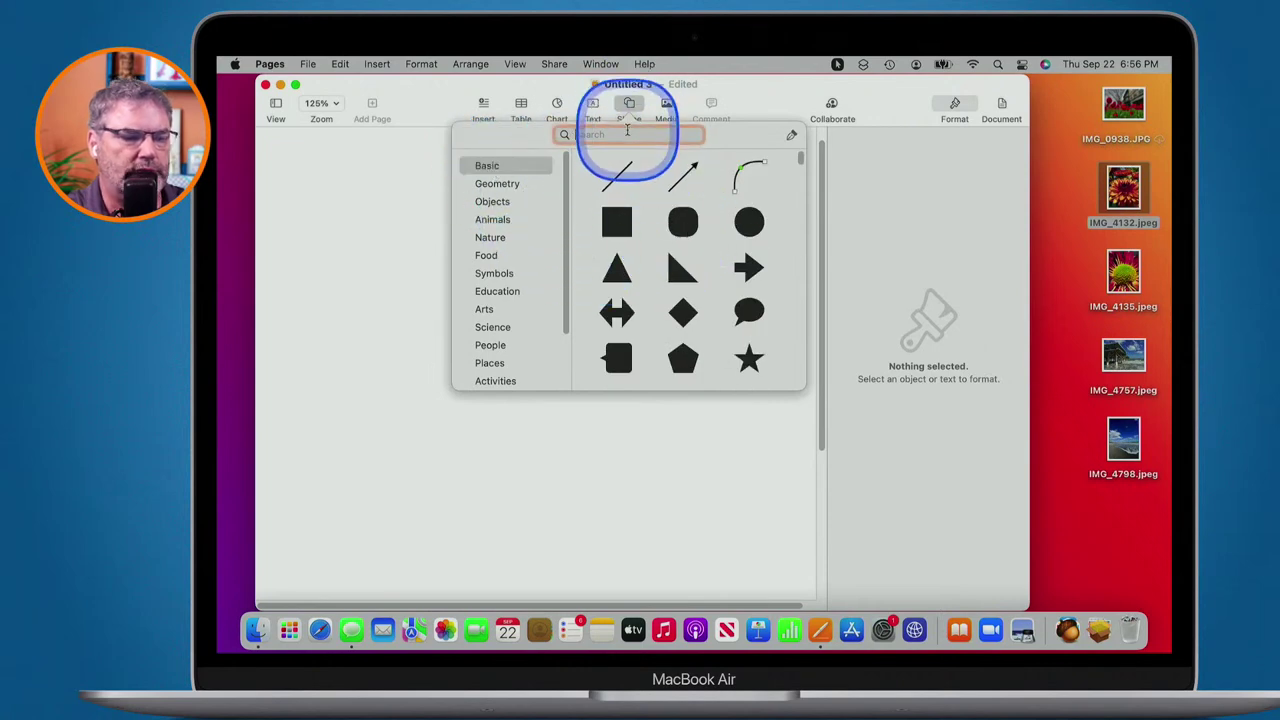
type("apple")
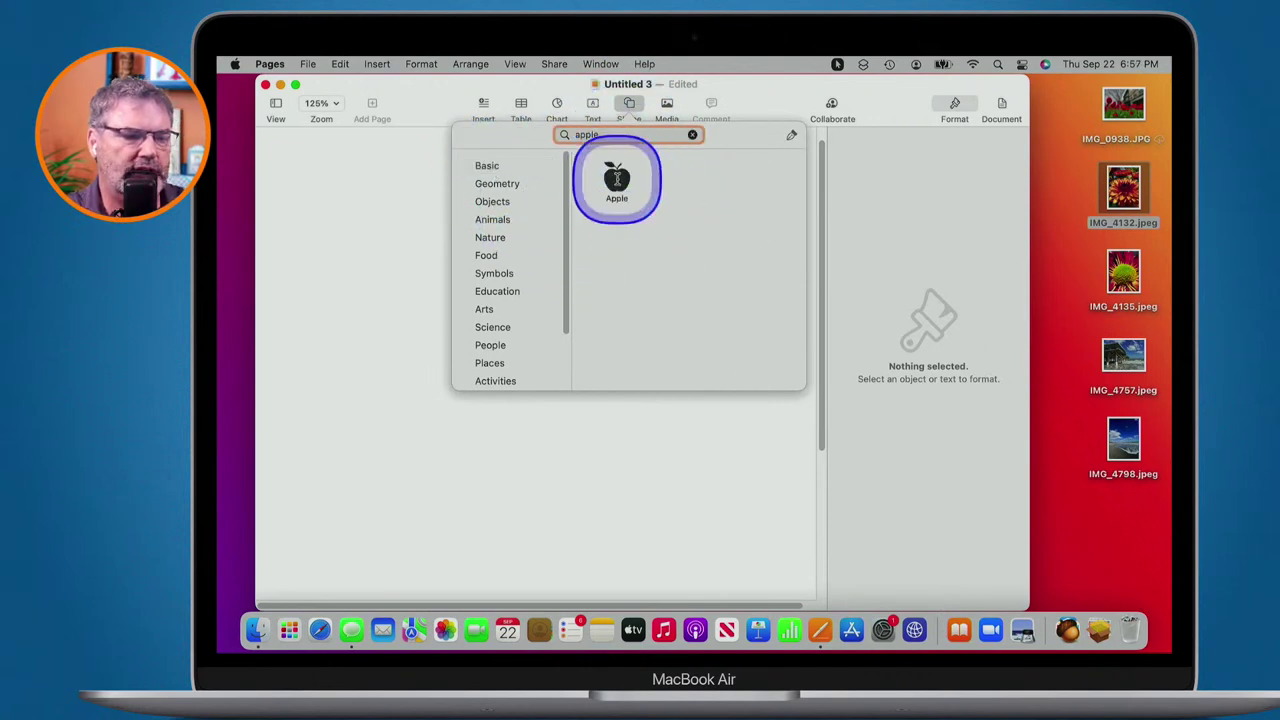
left_click(616, 180)
left_click_drag(520, 390, 418, 400)
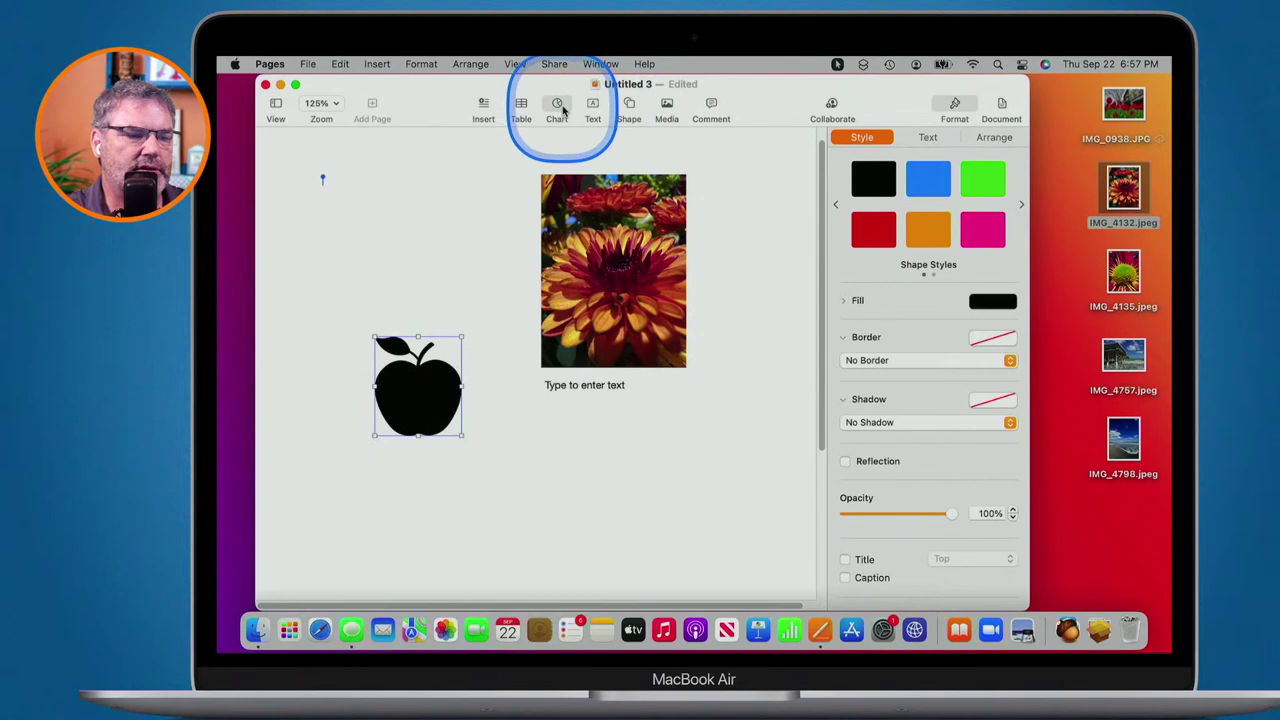
Insert a basic circle and position it so it overlaps the apple's upper right part.
left_click(616, 106)
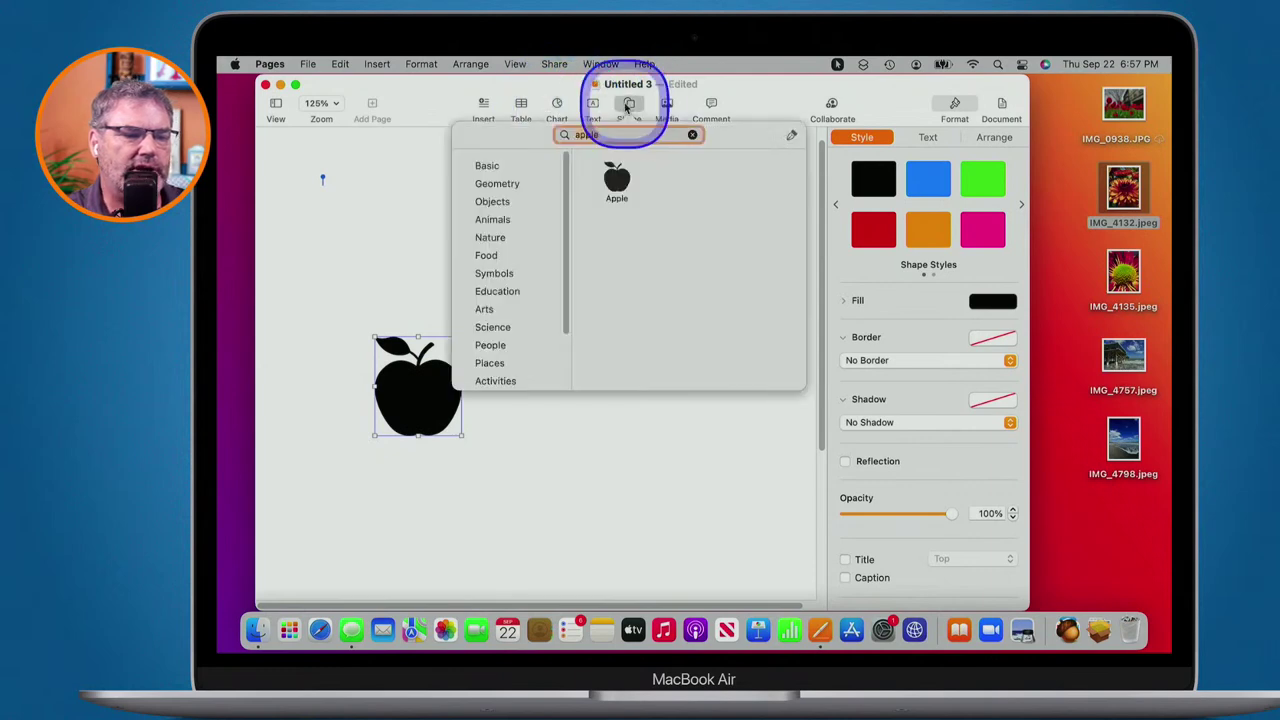
left_click(487, 168)
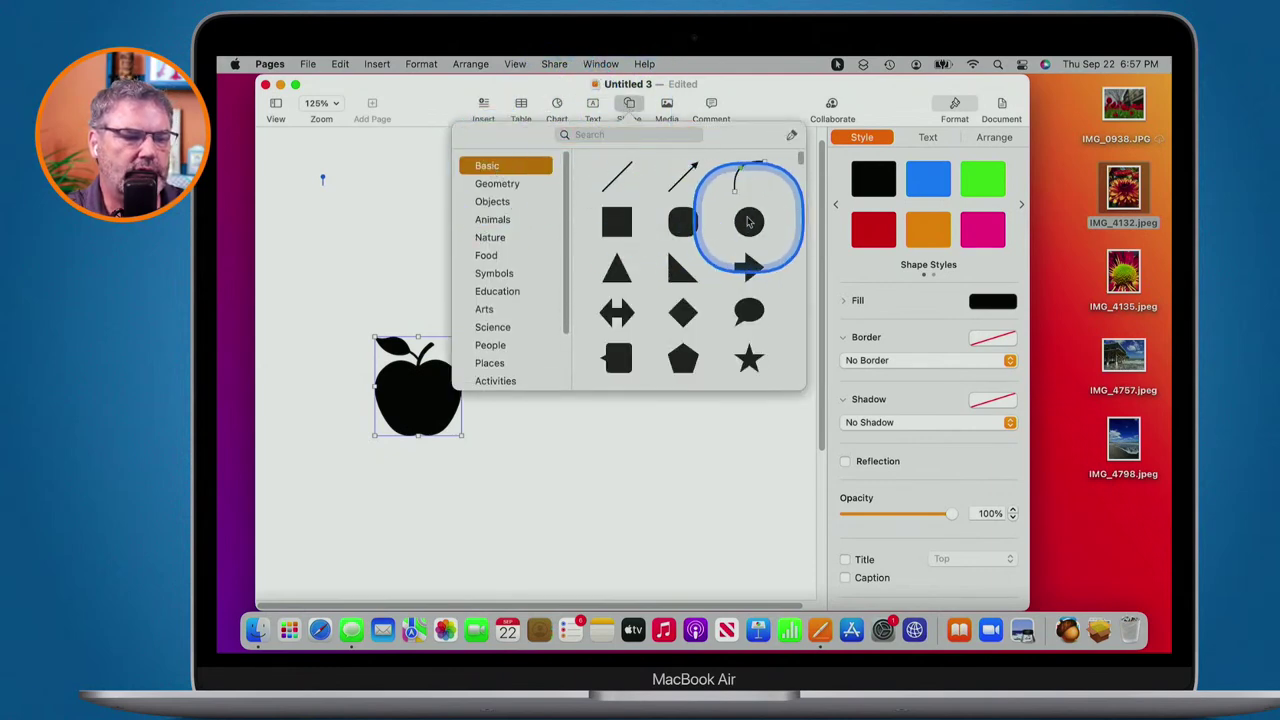
left_click(748, 218)
left_click_drag(534, 366, 480, 355)
Select the apple together with the overlapping circle, create a shape style from them, and deselect both shapes.
left_click(411, 390, "shift")
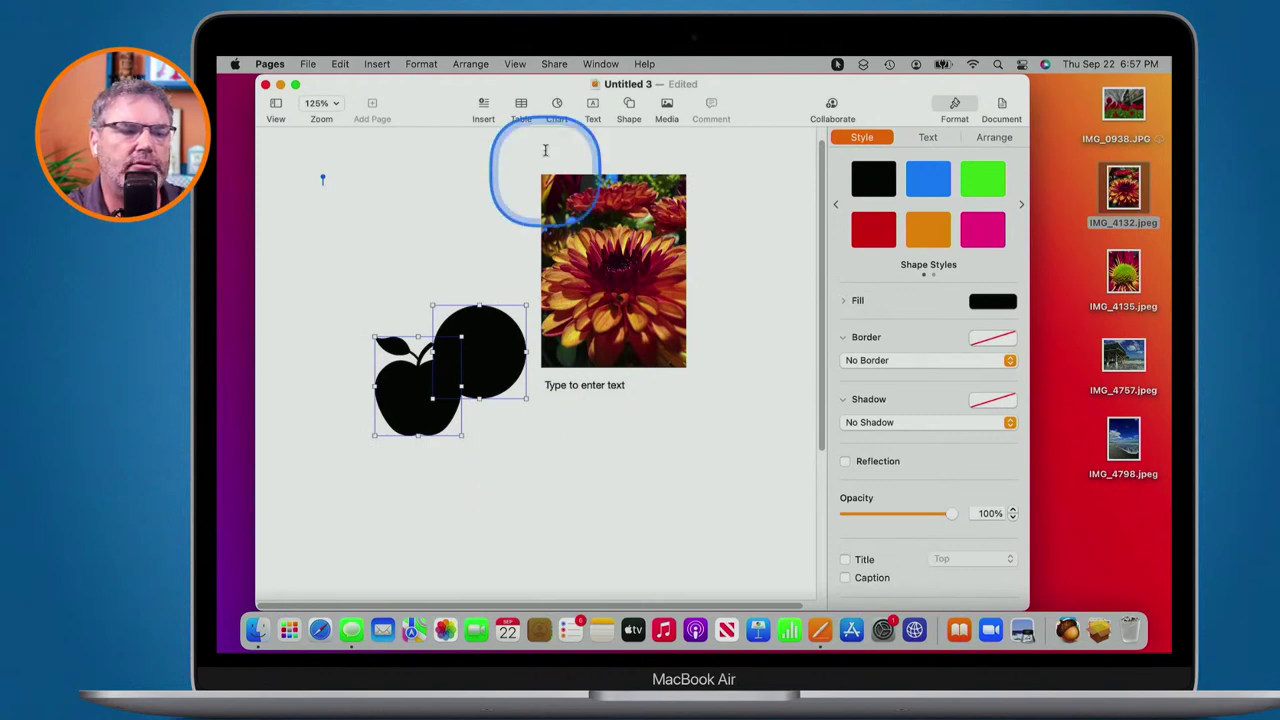
left_click(470, 63)
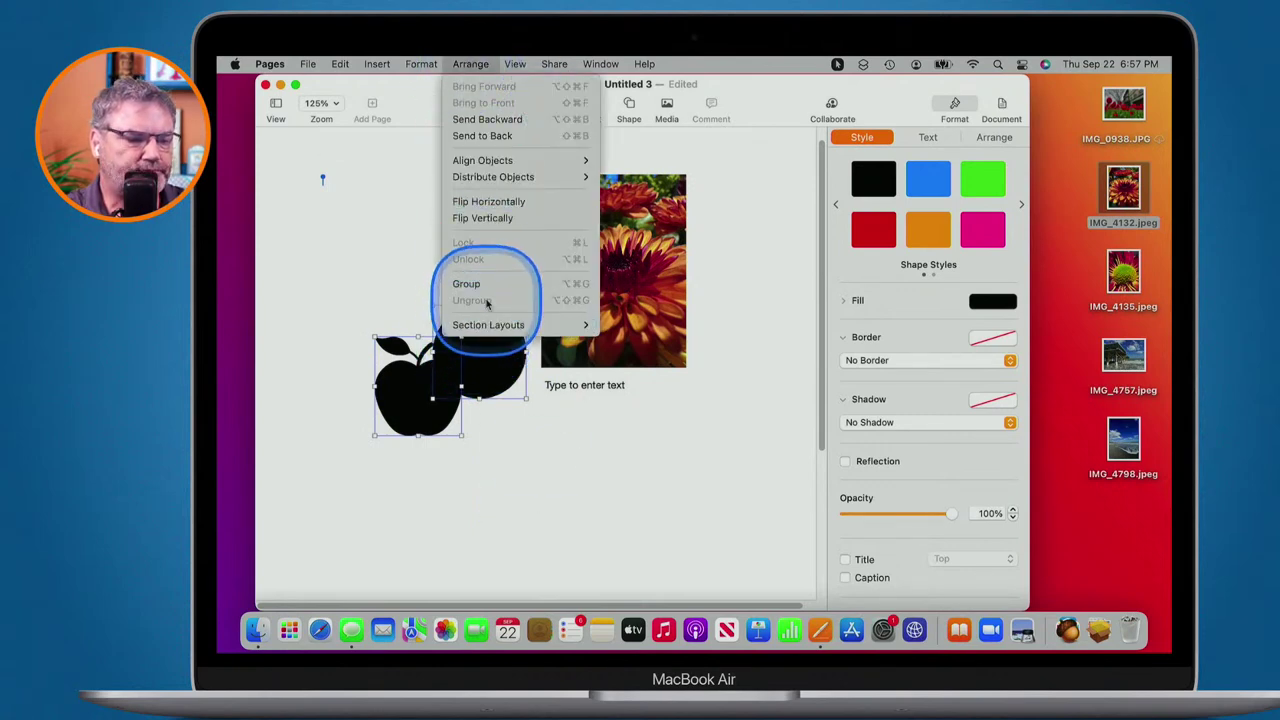
mouse_move(524, 63)
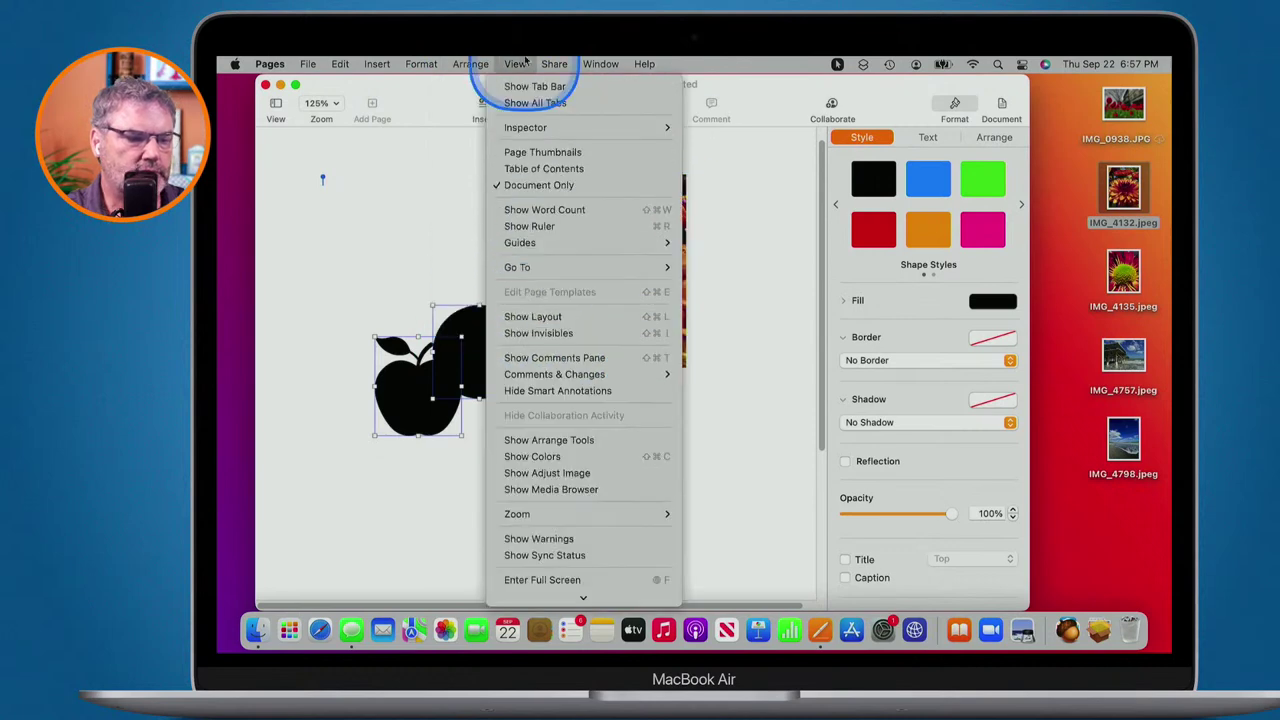
mouse_move(541, 632)
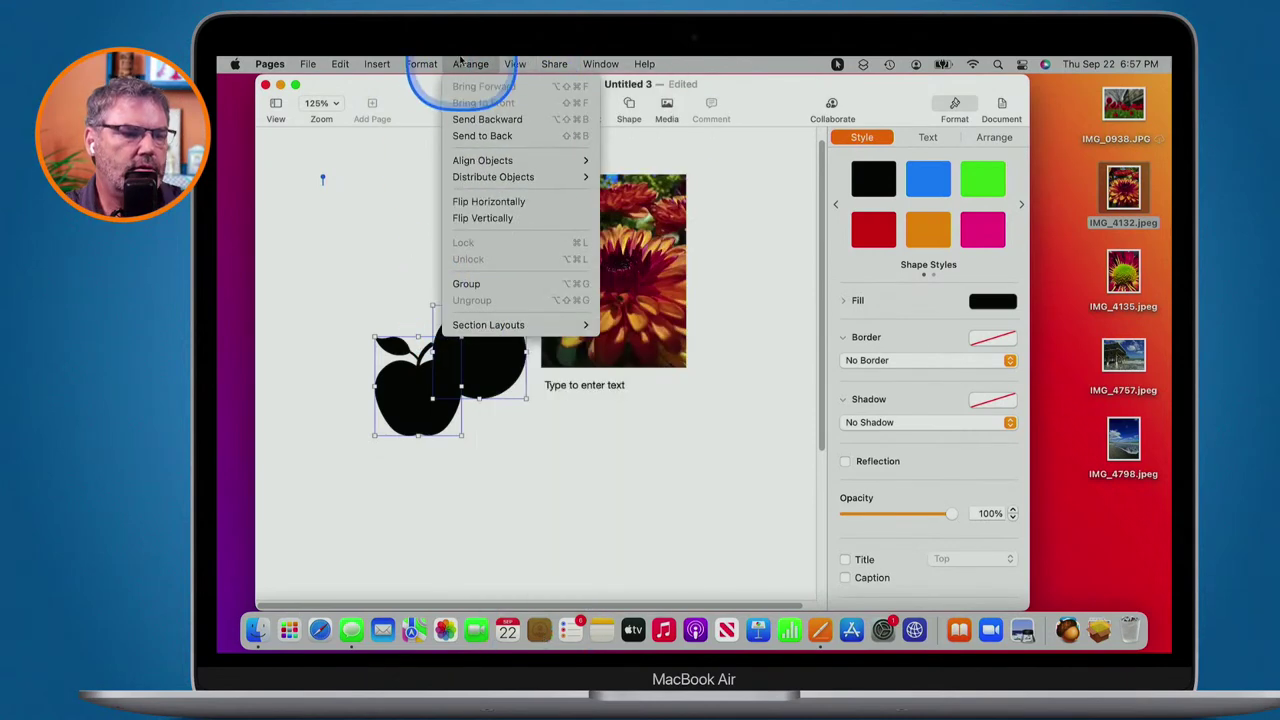
mouse_move(425, 63)
mouse_move(450, 390)
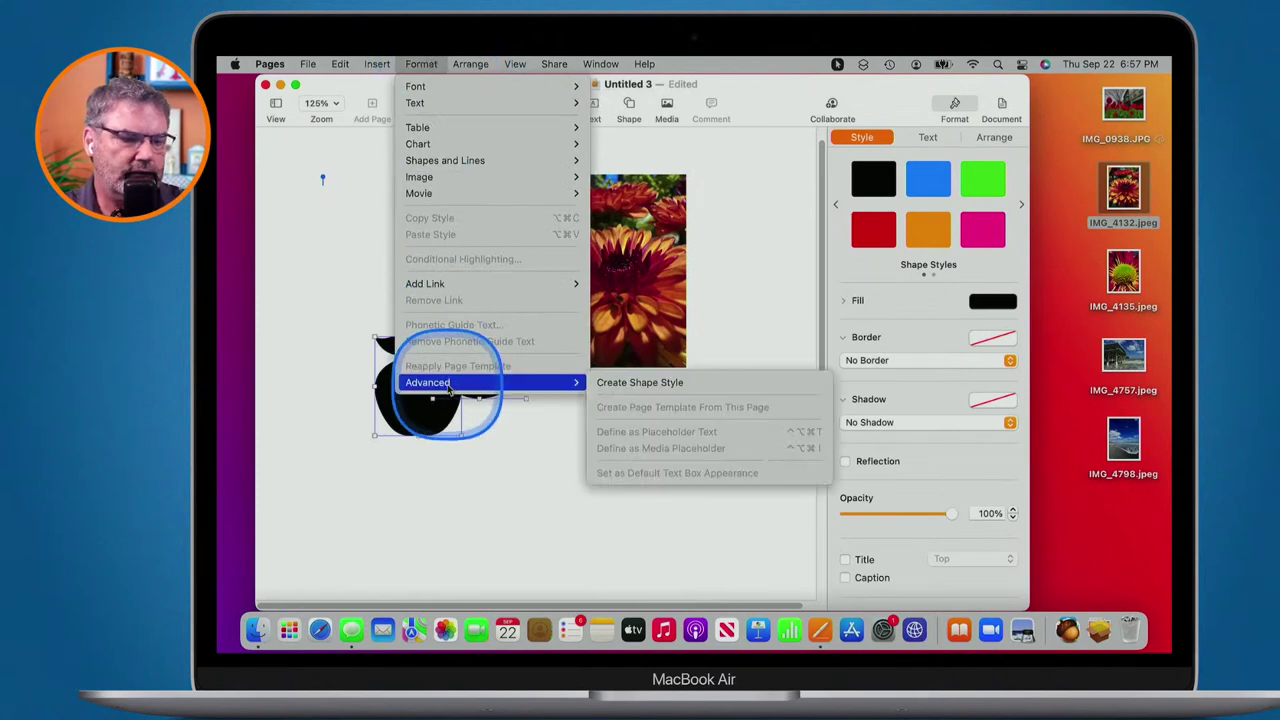
left_click(632, 384)
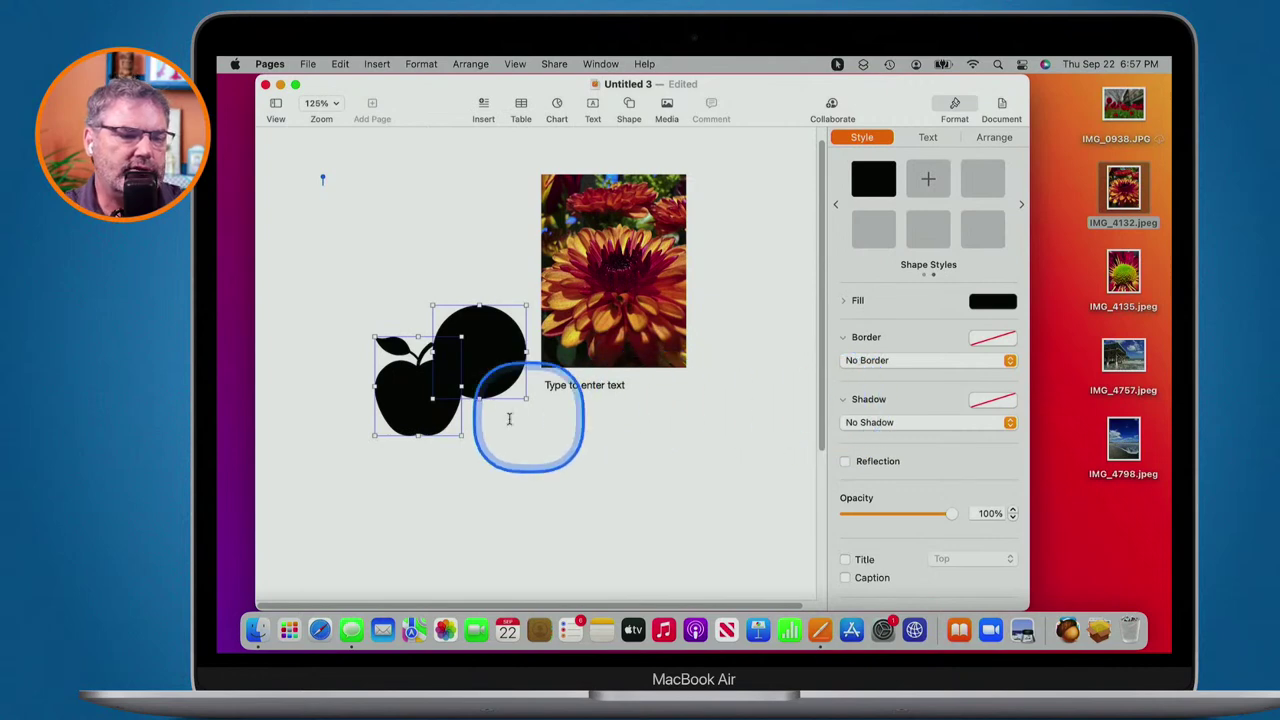
left_click(526, 460)
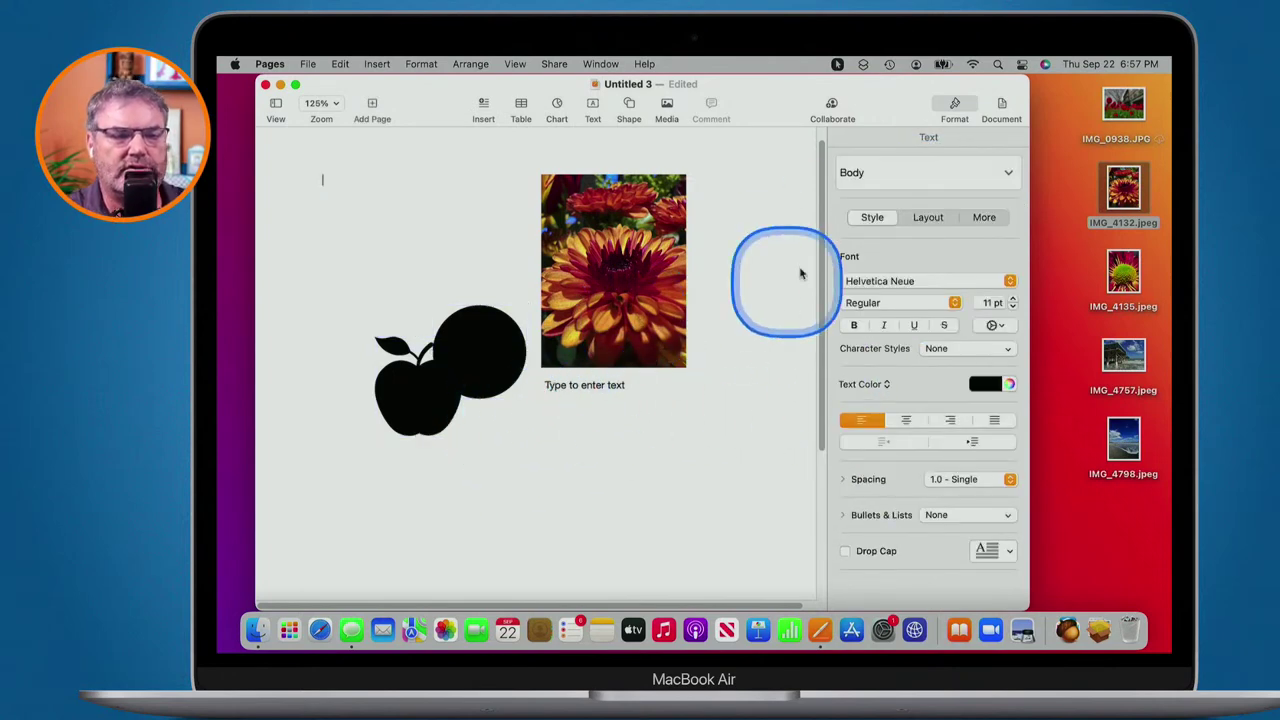
Try the Intersect operation on the overlapping apple and circle, and undo it.
left_click(492, 356)
left_click(418, 392, "shift")
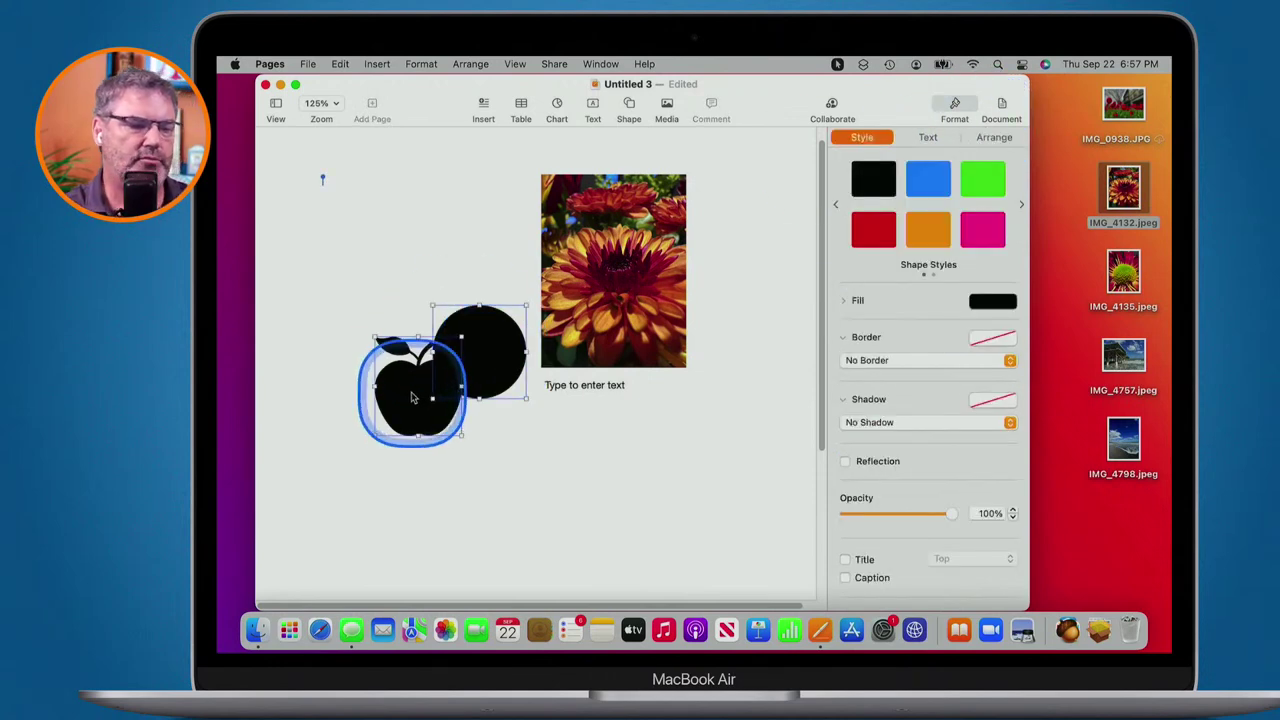
left_click(995, 138)
scroll(945, 340, "down", 3)
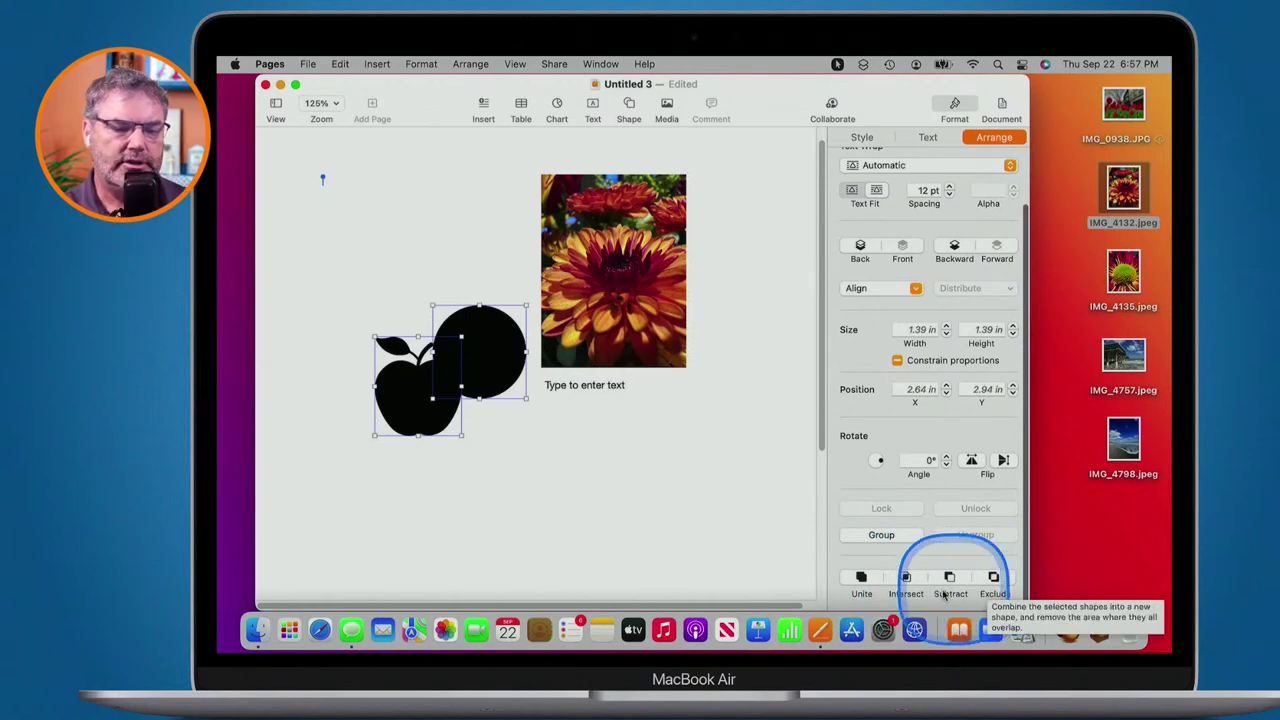
left_click(906, 579)
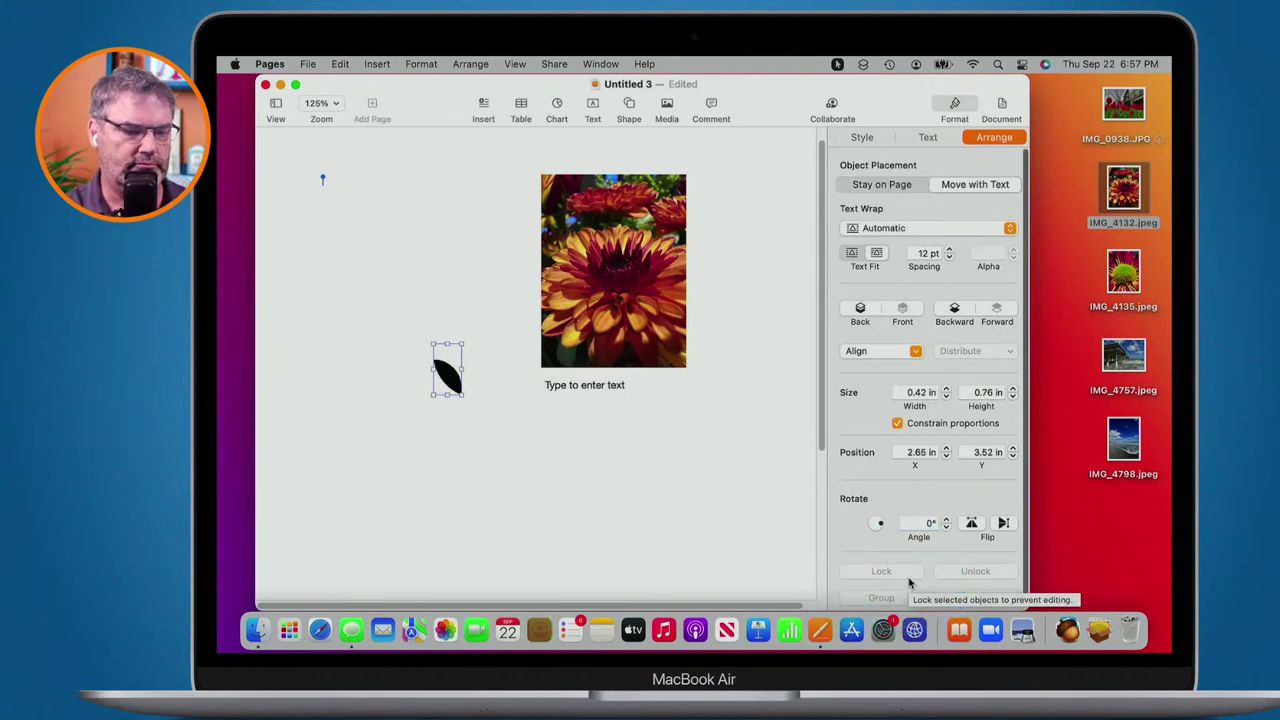
key("super+z")
Subtract the circle from the apple and move the bitten apple to about X 1.91 in, Y 3.67 in.
left_click(950, 578)
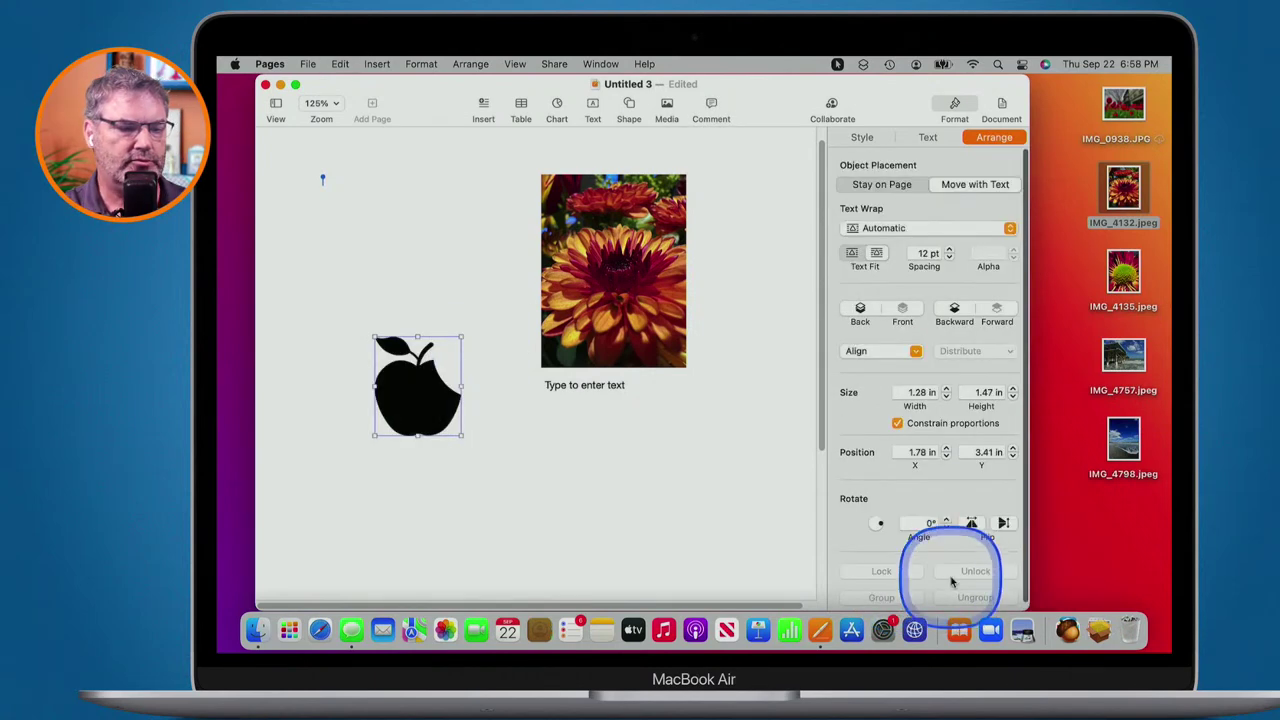
left_click(514, 514)
mouse_move(420, 400)
left_mouse_down()
mouse_move(447, 449)
mouse_move(456, 405)
mouse_move(428, 411)
left_mouse_up()
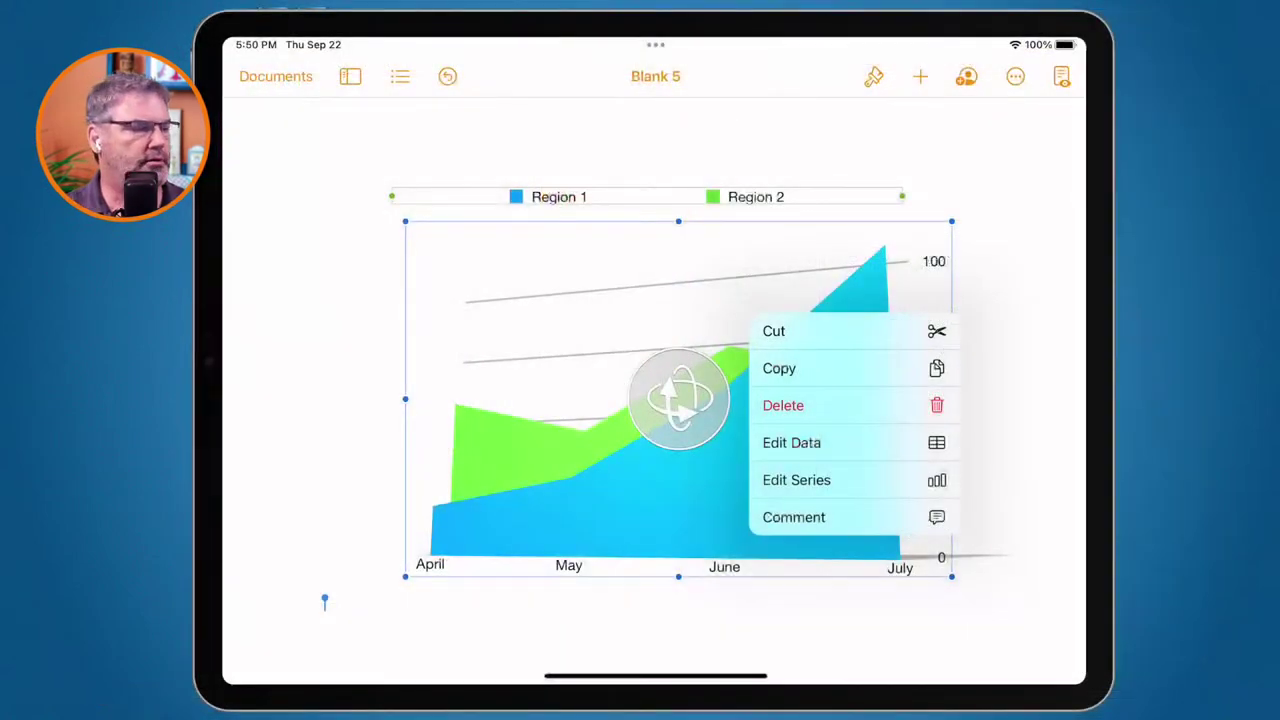
Switch to the Blank 5 document in Pages on the iPad, insert a basic square and delete the 3D area chart behind it.
key("Escape")
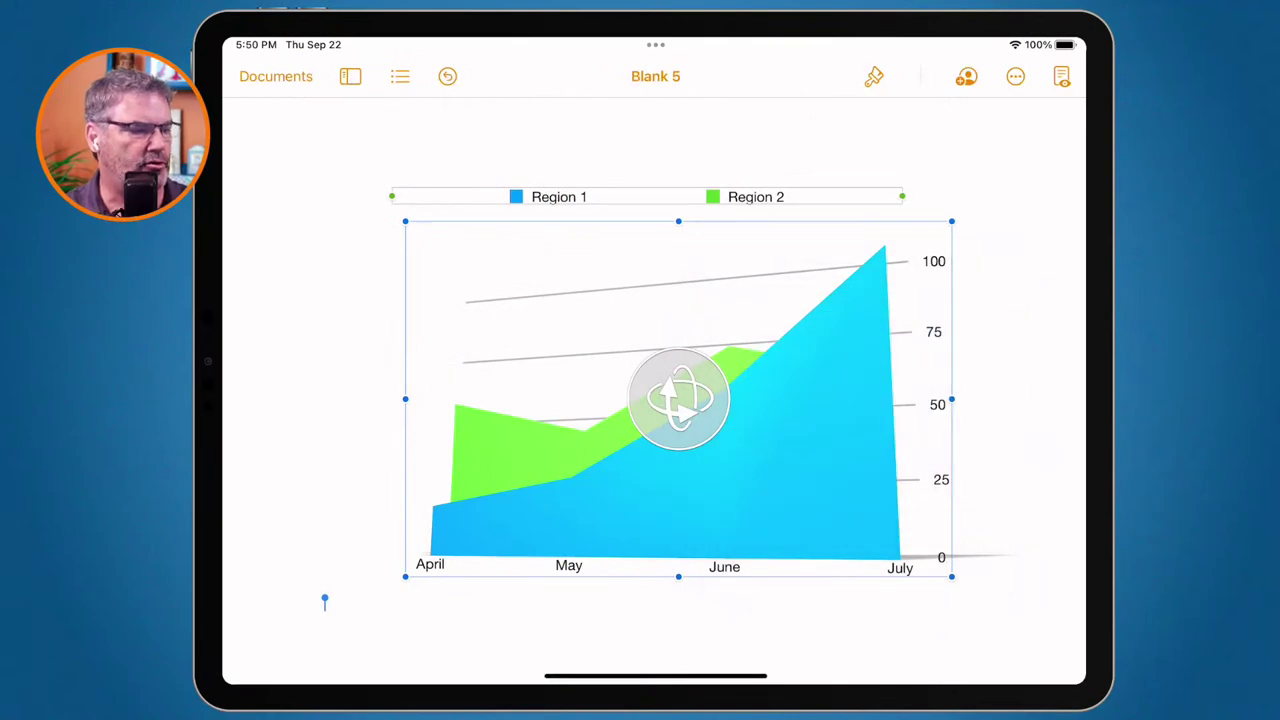
left_click(920, 76)
left_click(957, 127)
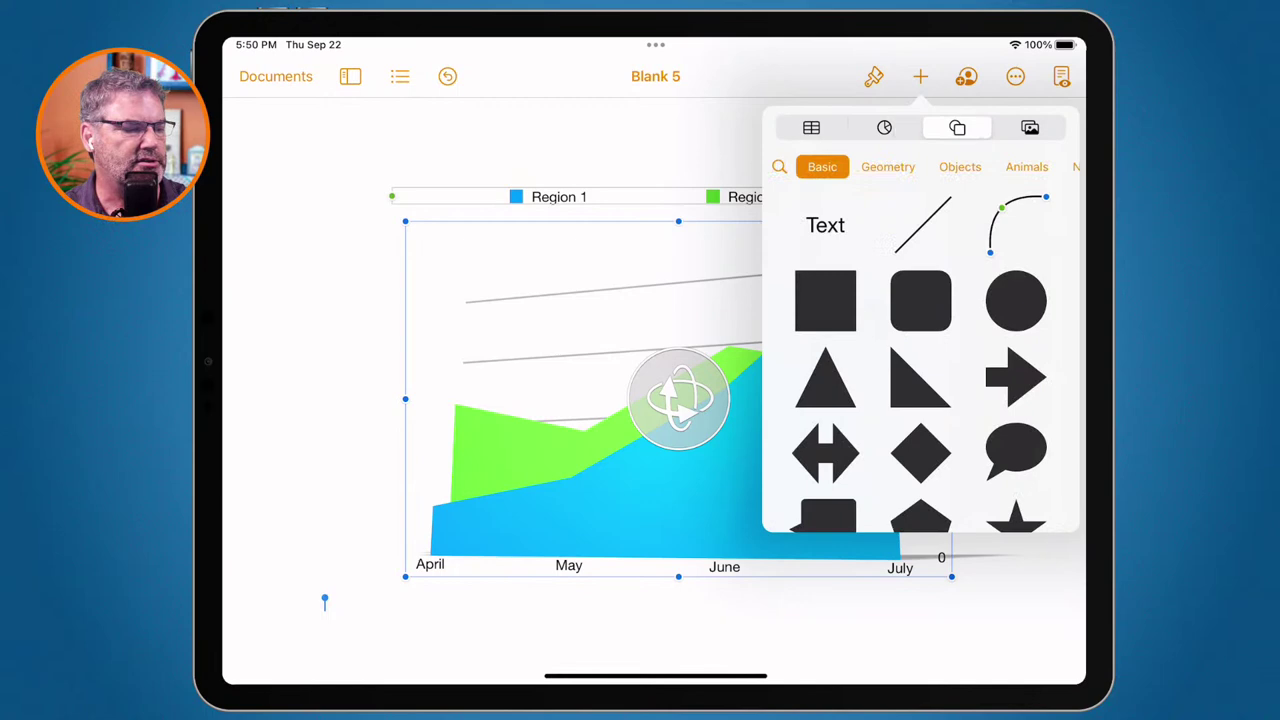
left_click(825, 300)
left_click_drag(655, 382, 544, 341)
left_click(780, 470)
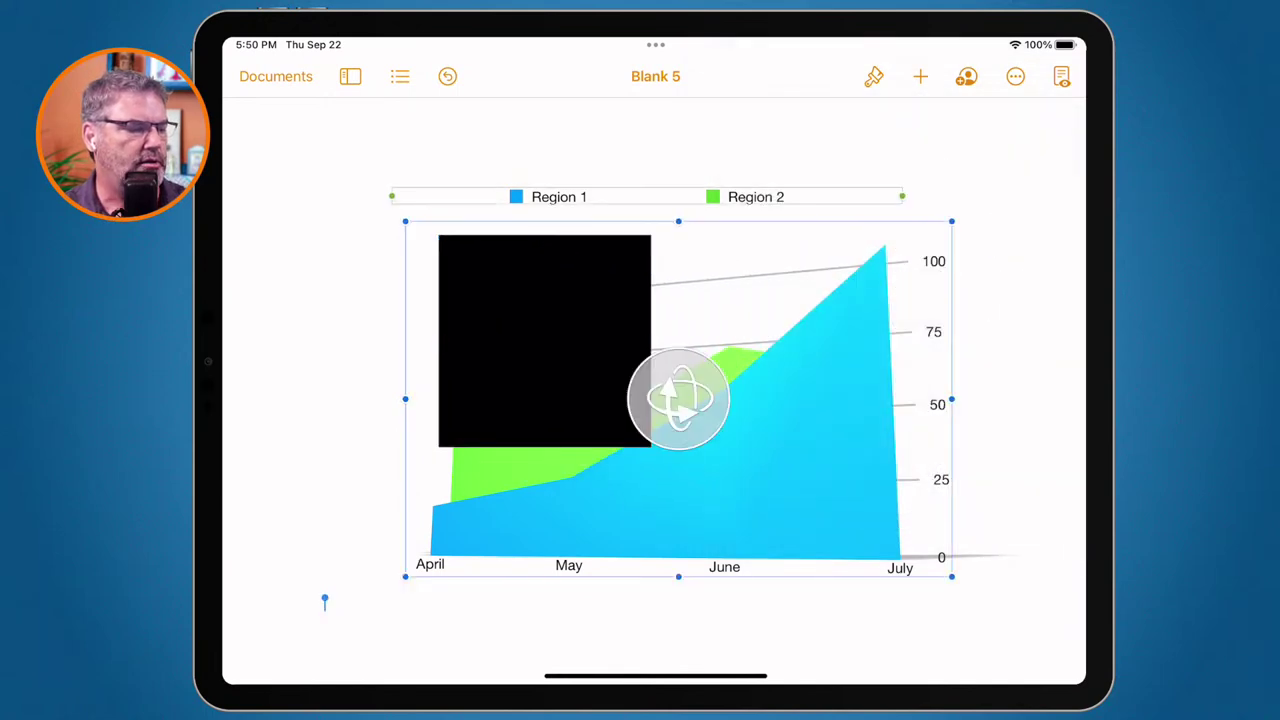
key("Delete")
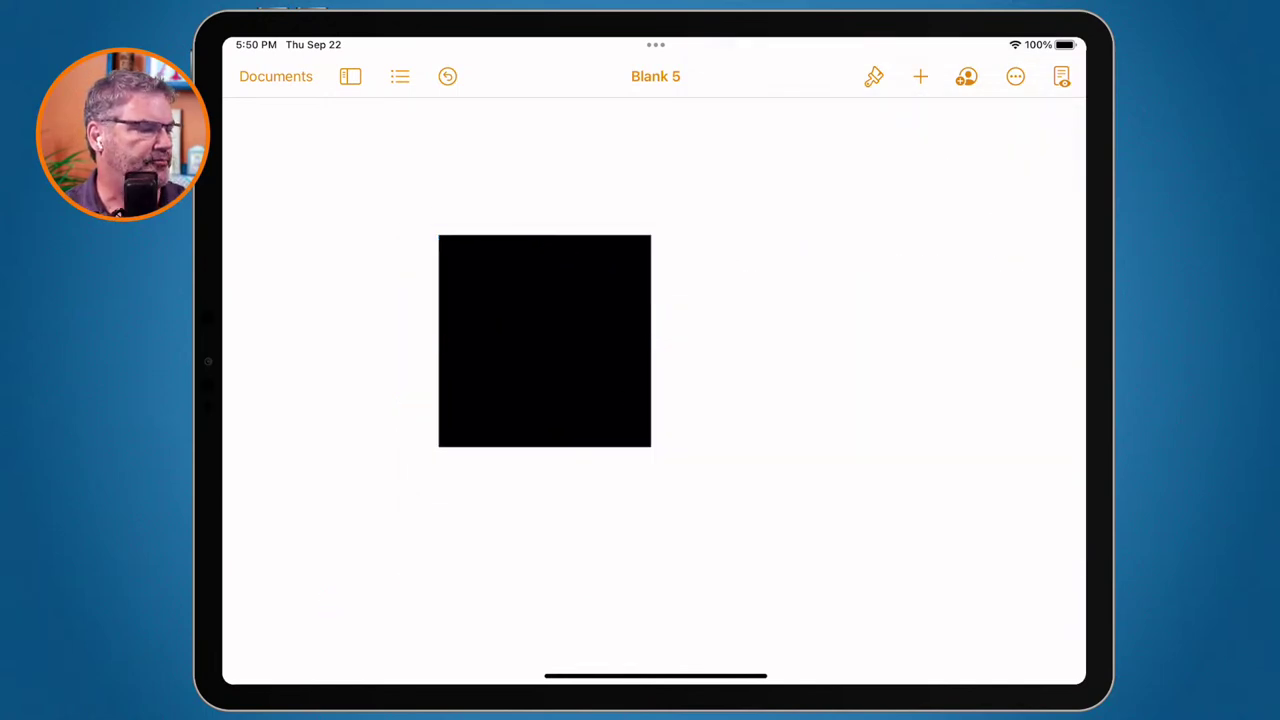
Insert a basic rounded square and position it so it overlaps the lower right corner of the black square.
left_click(544, 341)
left_click(920, 76)
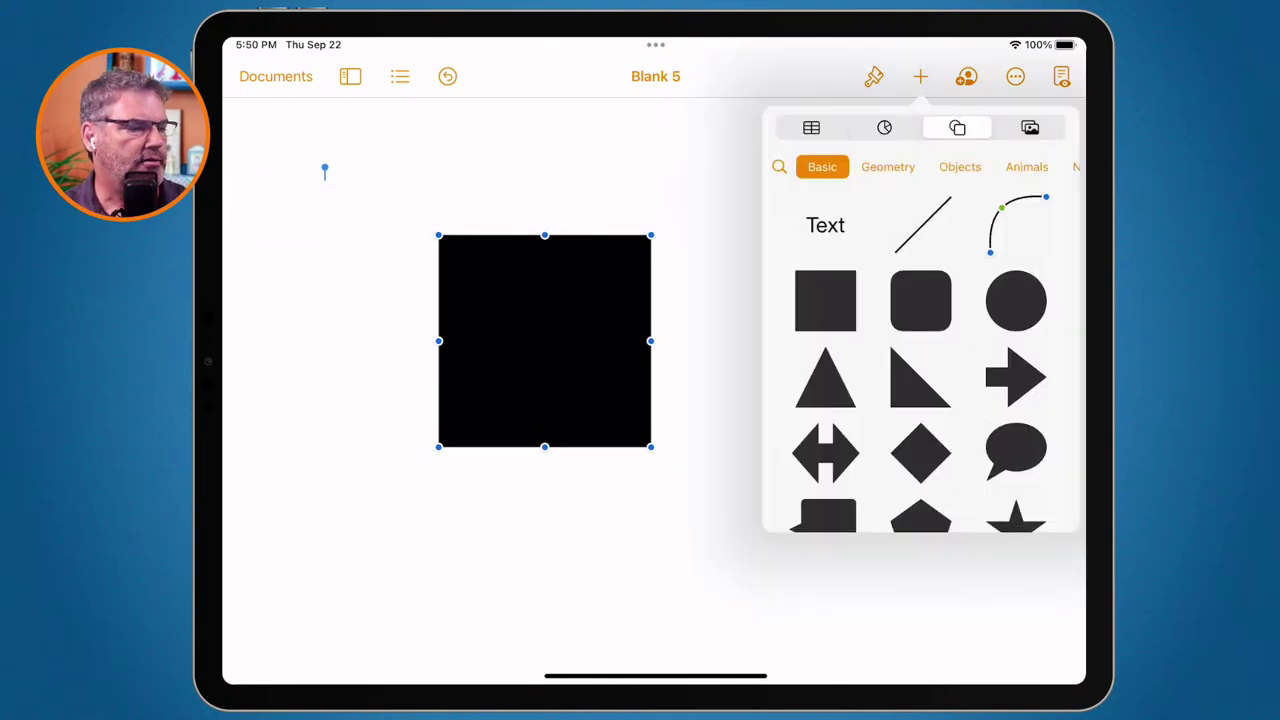
left_click(920, 300)
left_click_drag(655, 382, 678, 455)
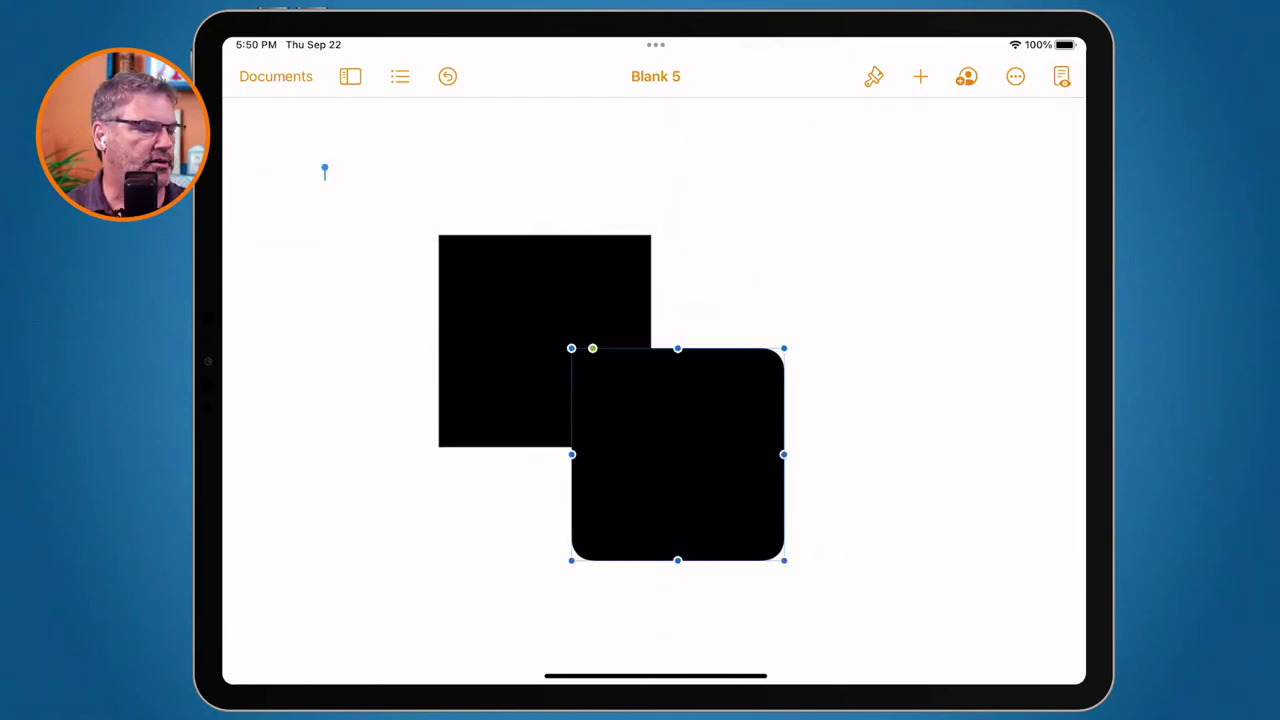
Subtract the rounded square from the plain square and move the resulting notched shape to the right.
left_click(505, 300, "shift")
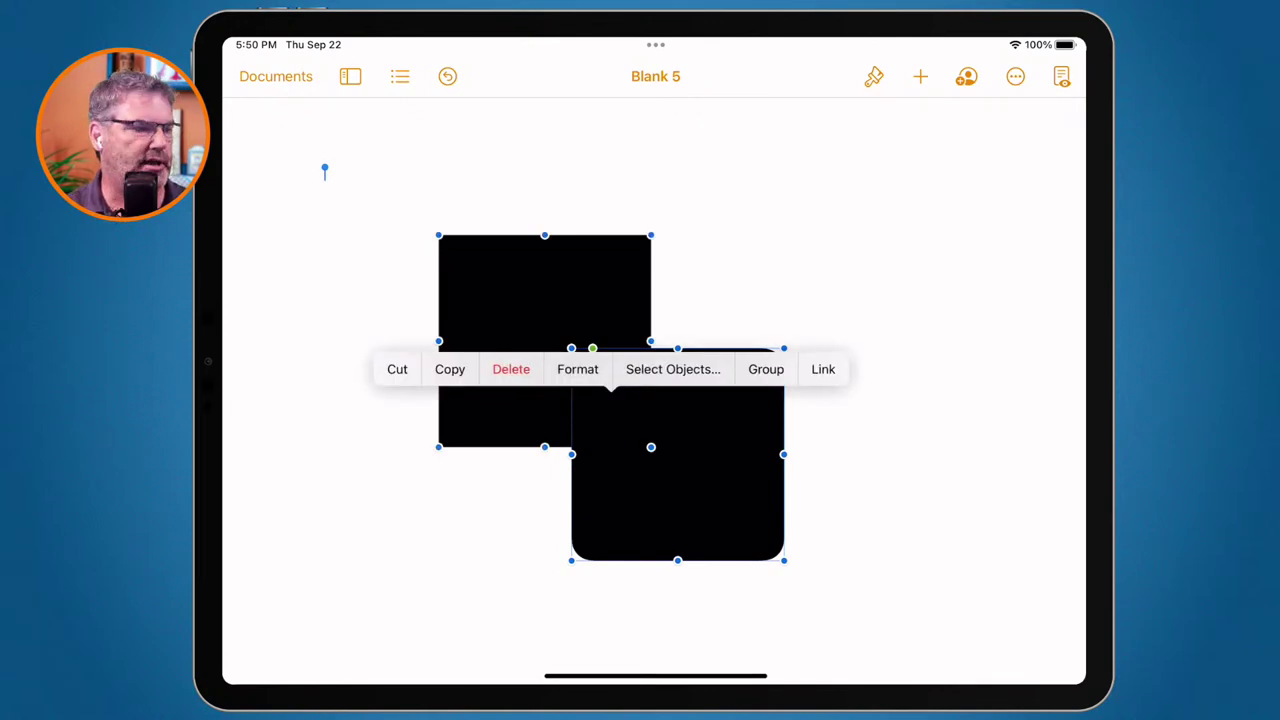
left_click(874, 76)
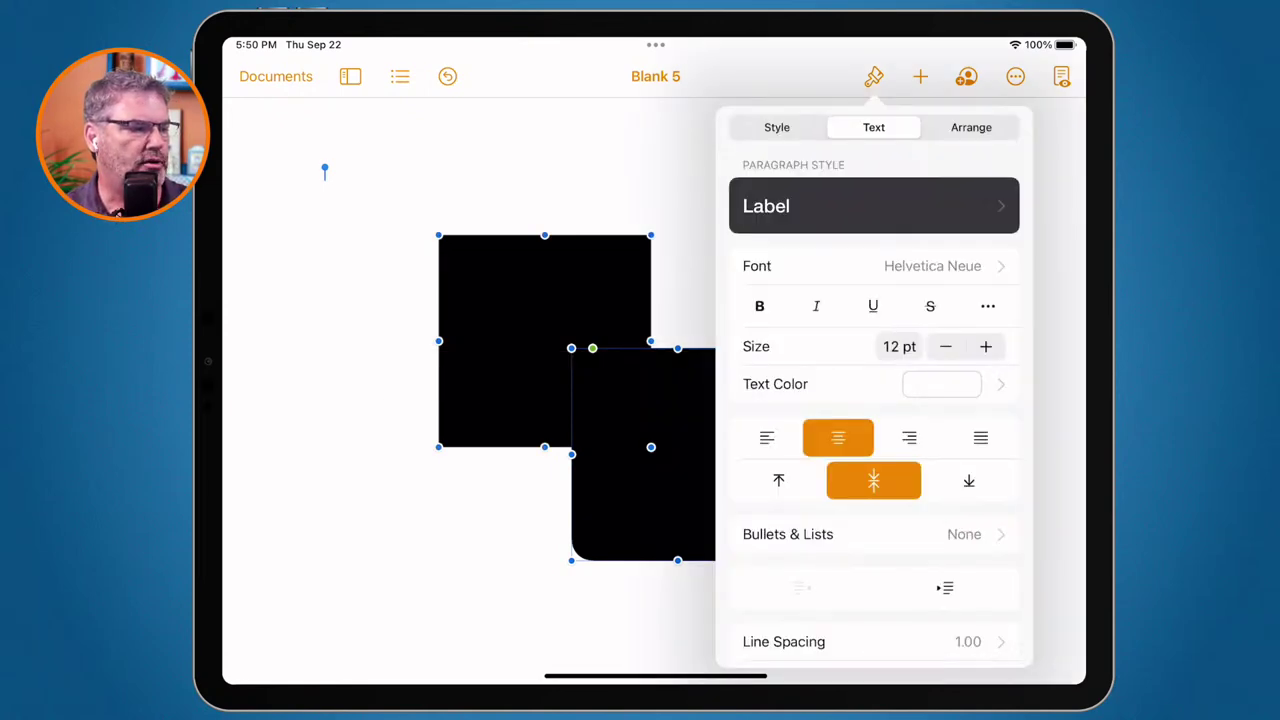
left_click(970, 127)
scroll(873, 400, "down", 6)
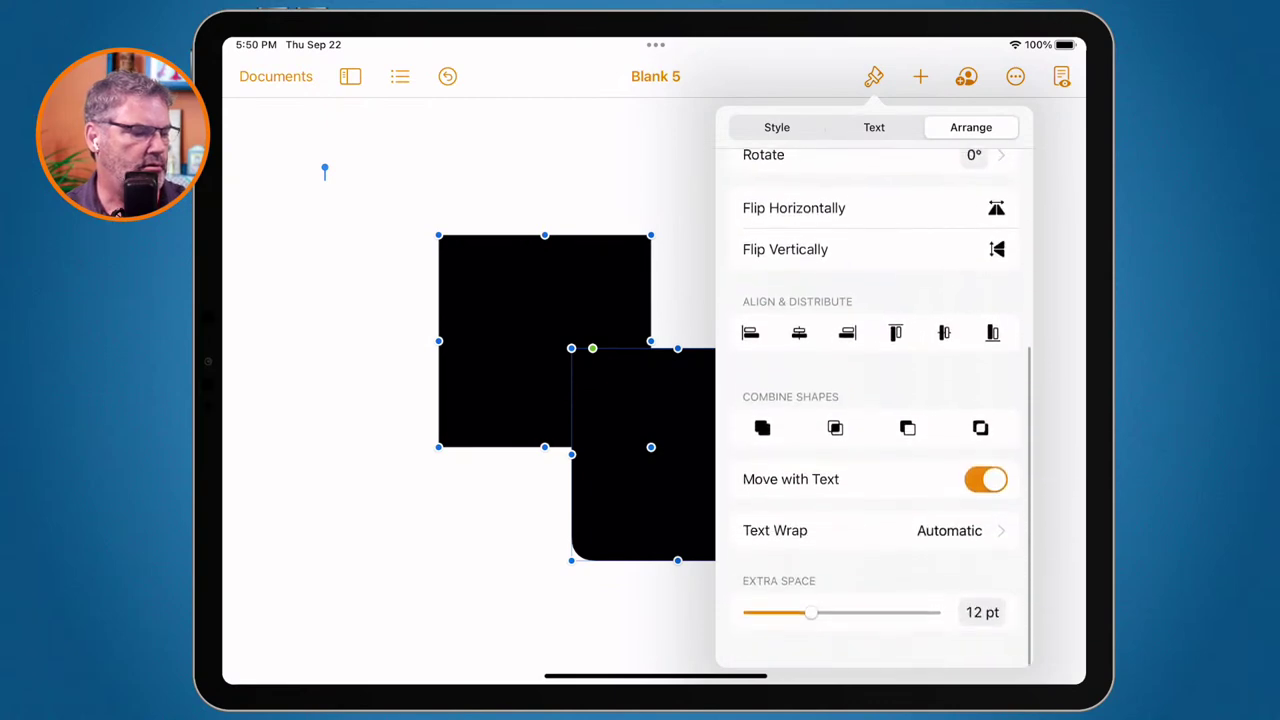
left_click(907, 434)
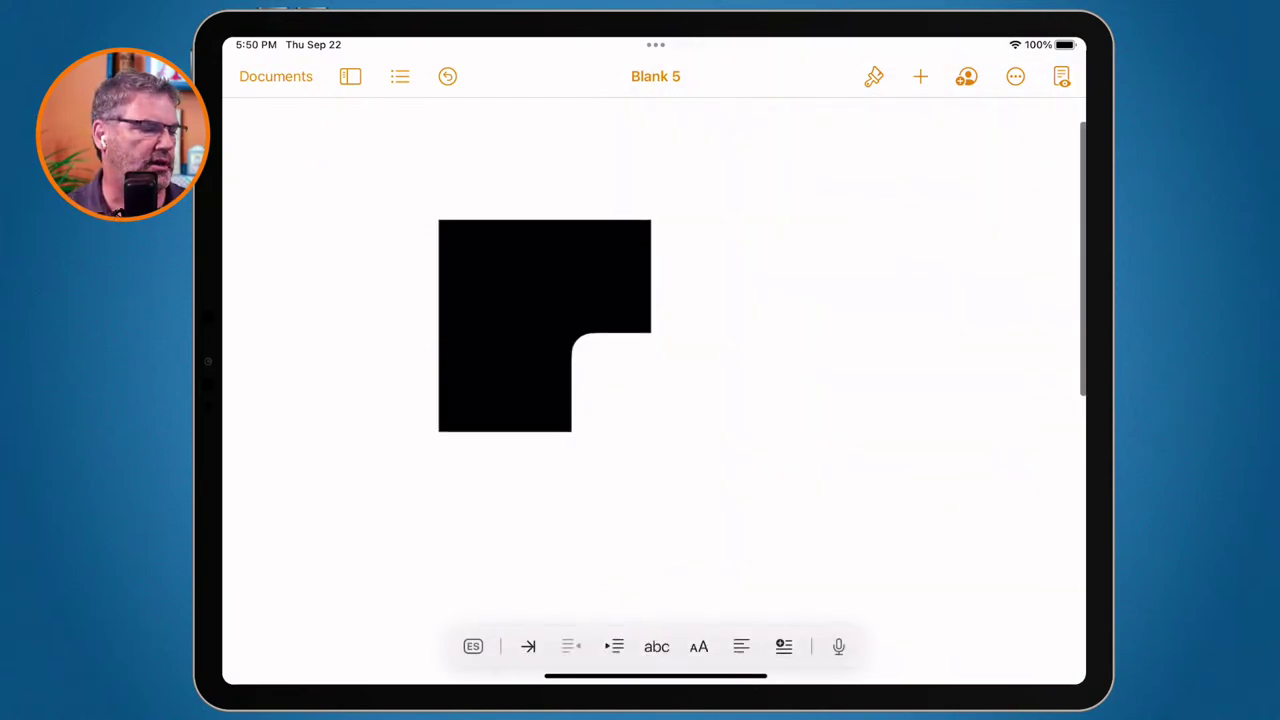
scroll(654, 330, "down", 1)
scroll(654, 330, "up", 1)
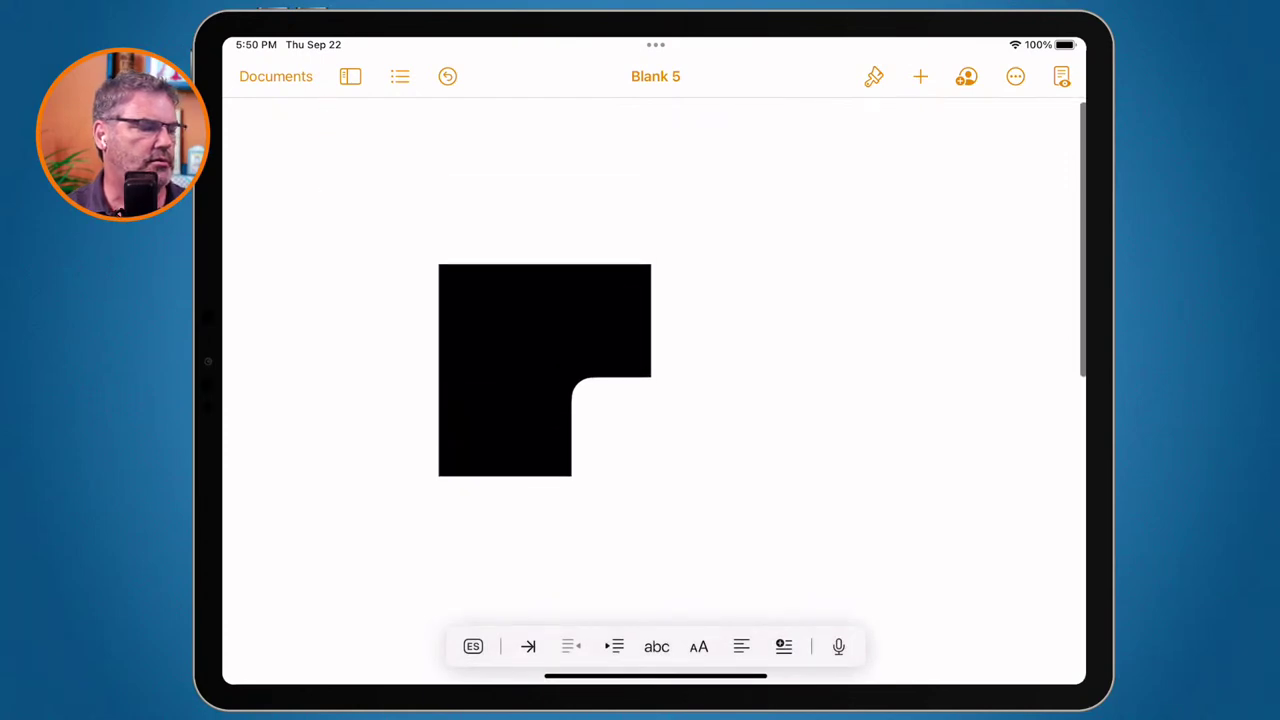
left_click(510, 330)
left_click(510, 330)
left_click_drag(510, 340, 605, 338)
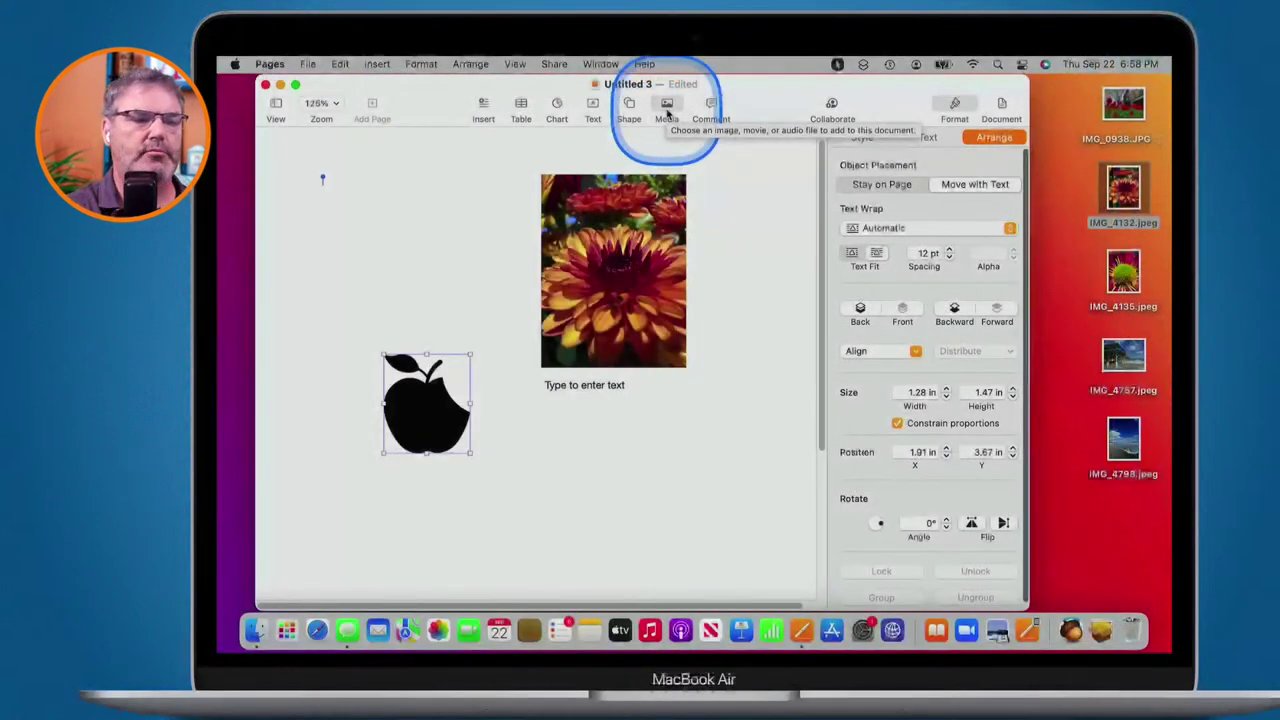
Back in Pages on the Mac, replace the flower picture with IMG_4757.jpeg from the desktop, sized to about 4.61 by 3.46 in.
left_click(666, 54)
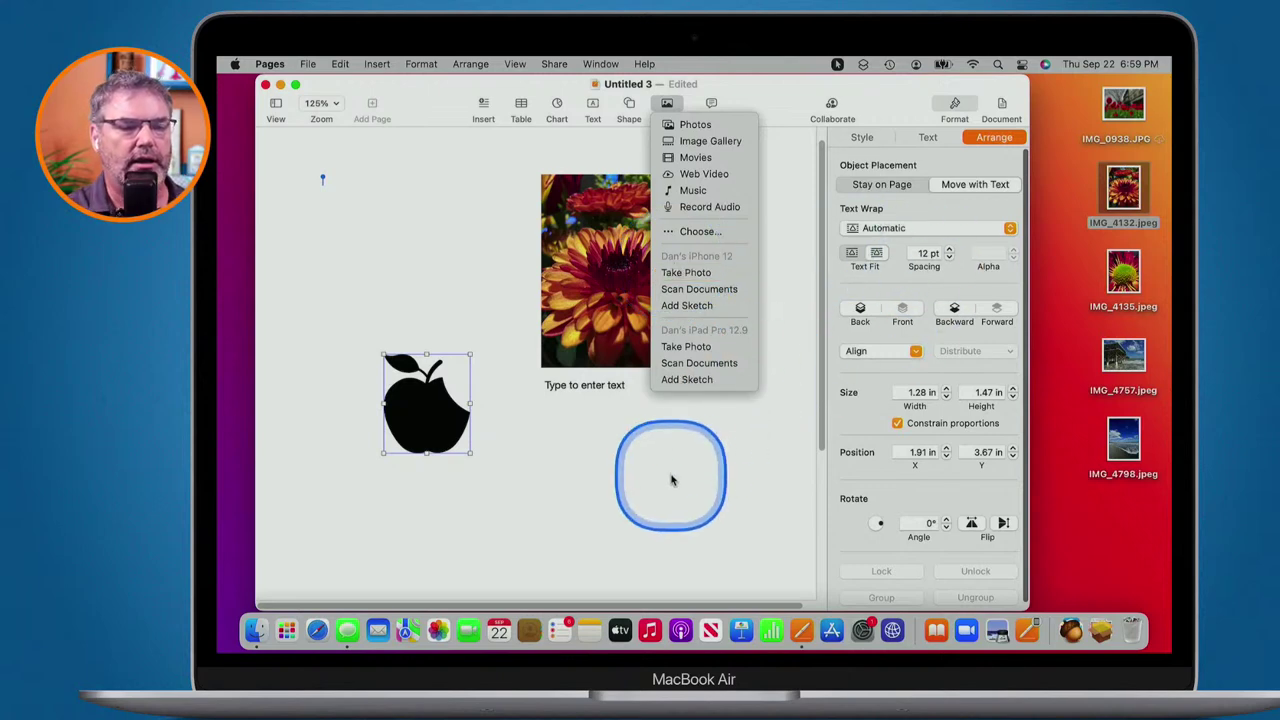
left_click(674, 477)
left_click(640, 335)
key("Delete")
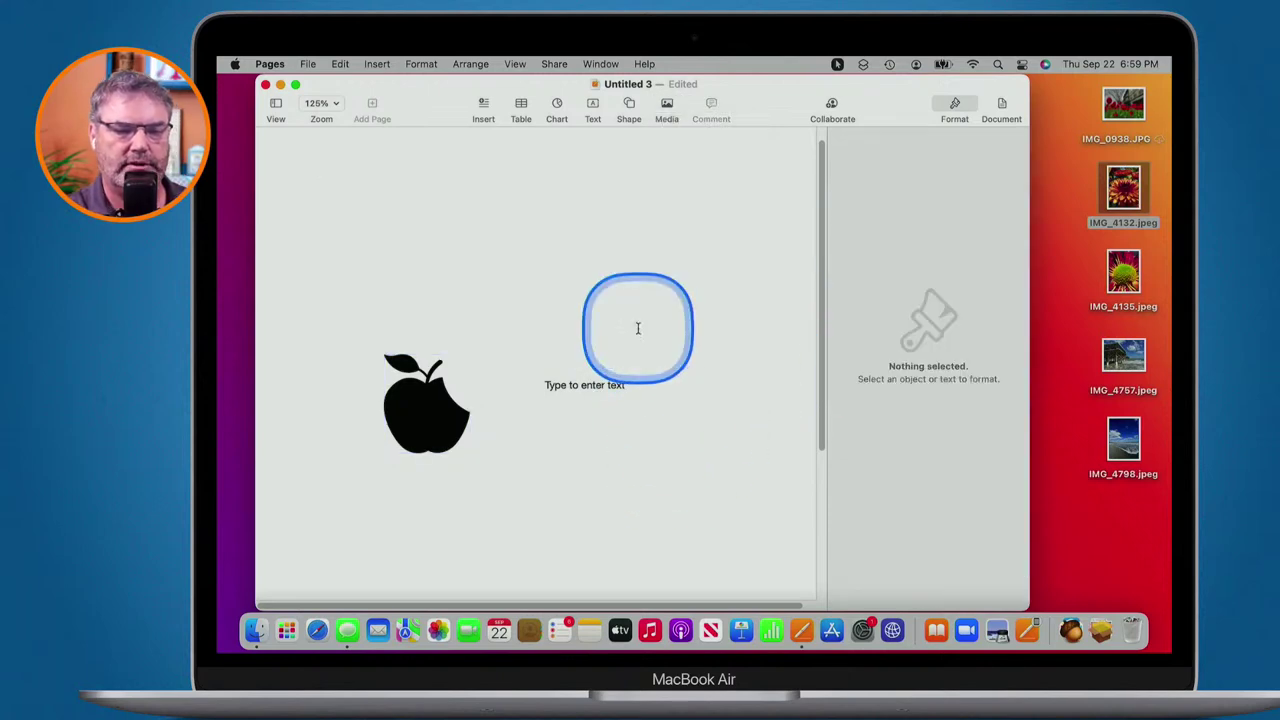
left_click_drag(1123, 355, 560, 333)
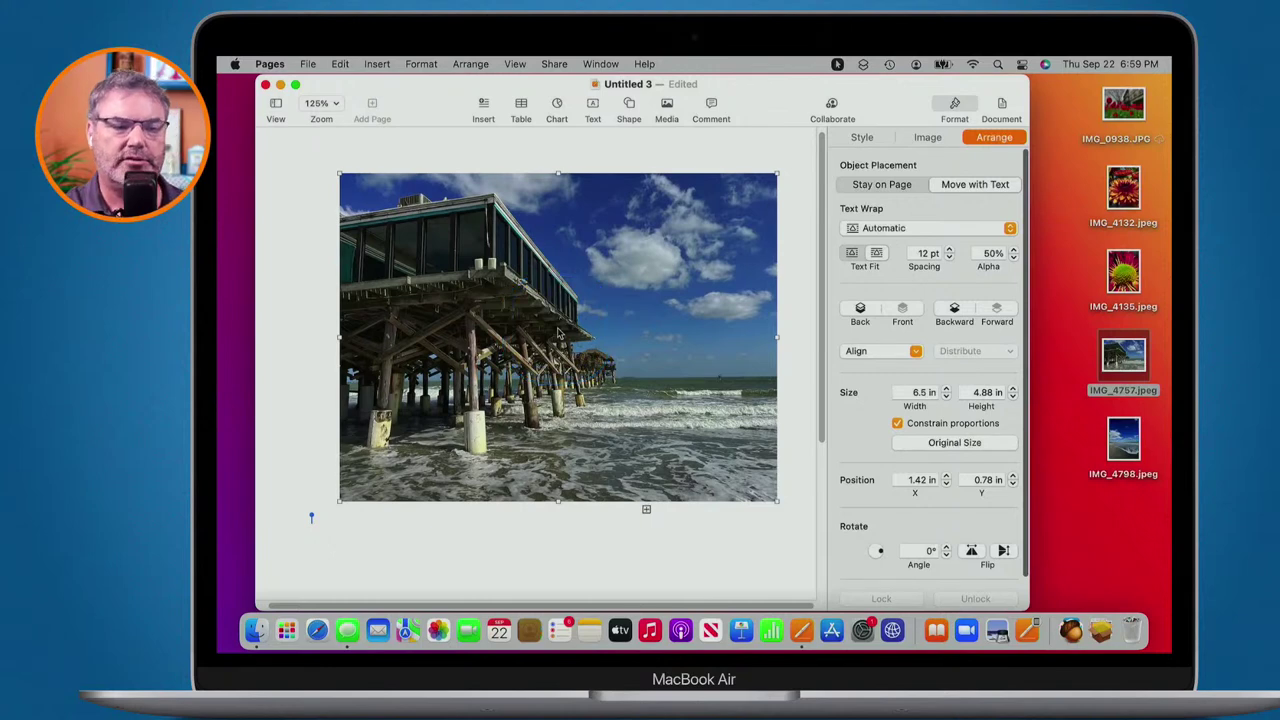
left_click_drag(340, 174, 466, 262)
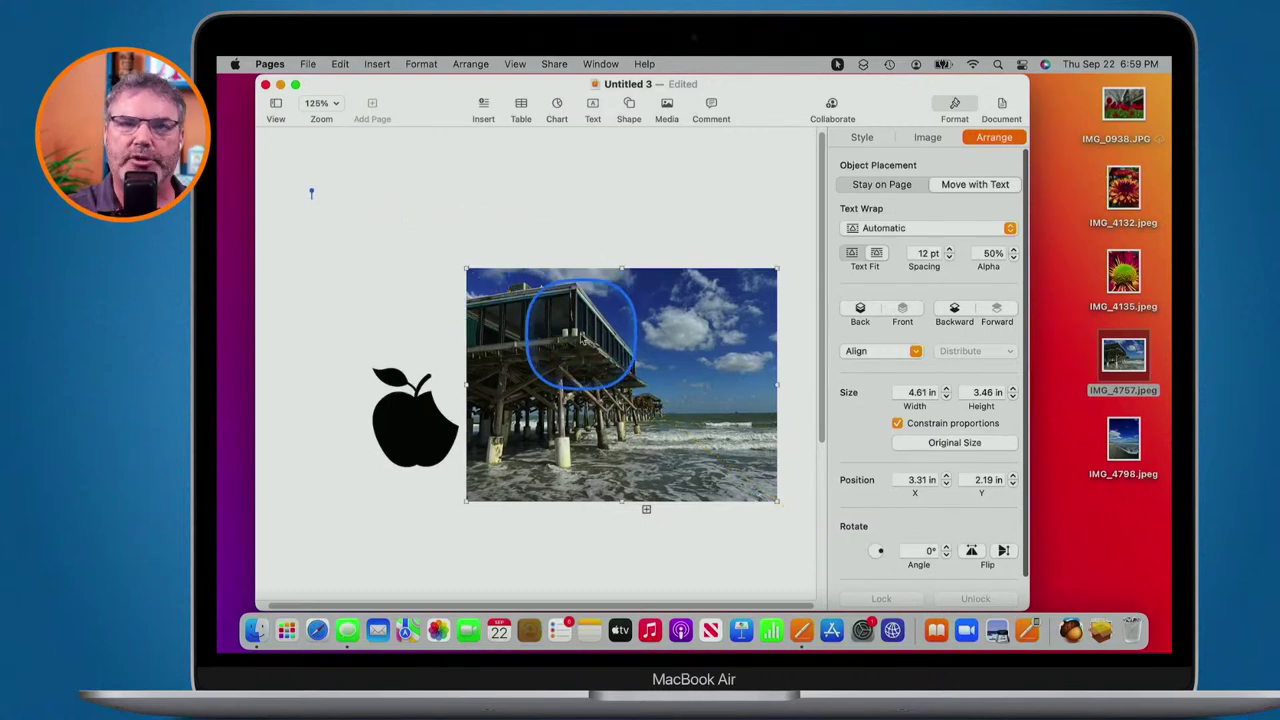
Crop the right side off the pier picture with its mask, leaving it about 3.11 in wide.
double_click(583, 340)
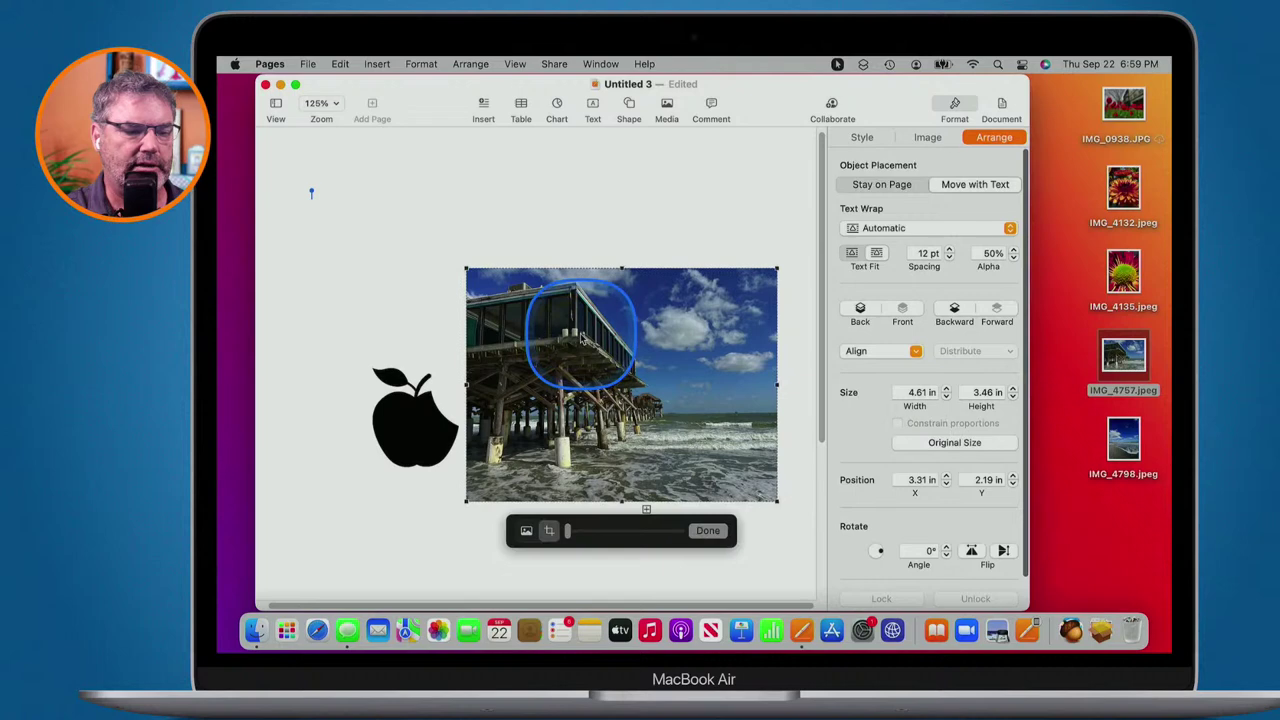
left_click(541, 535)
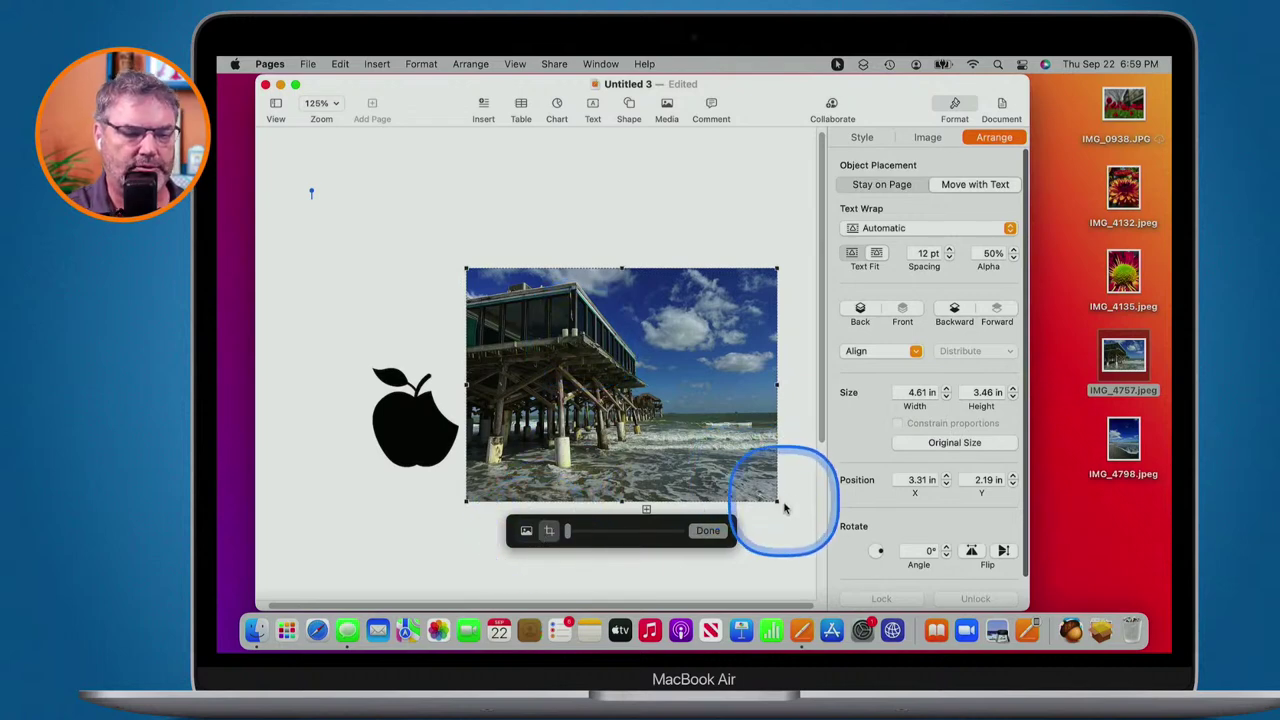
left_click_drag(777, 503, 676, 497)
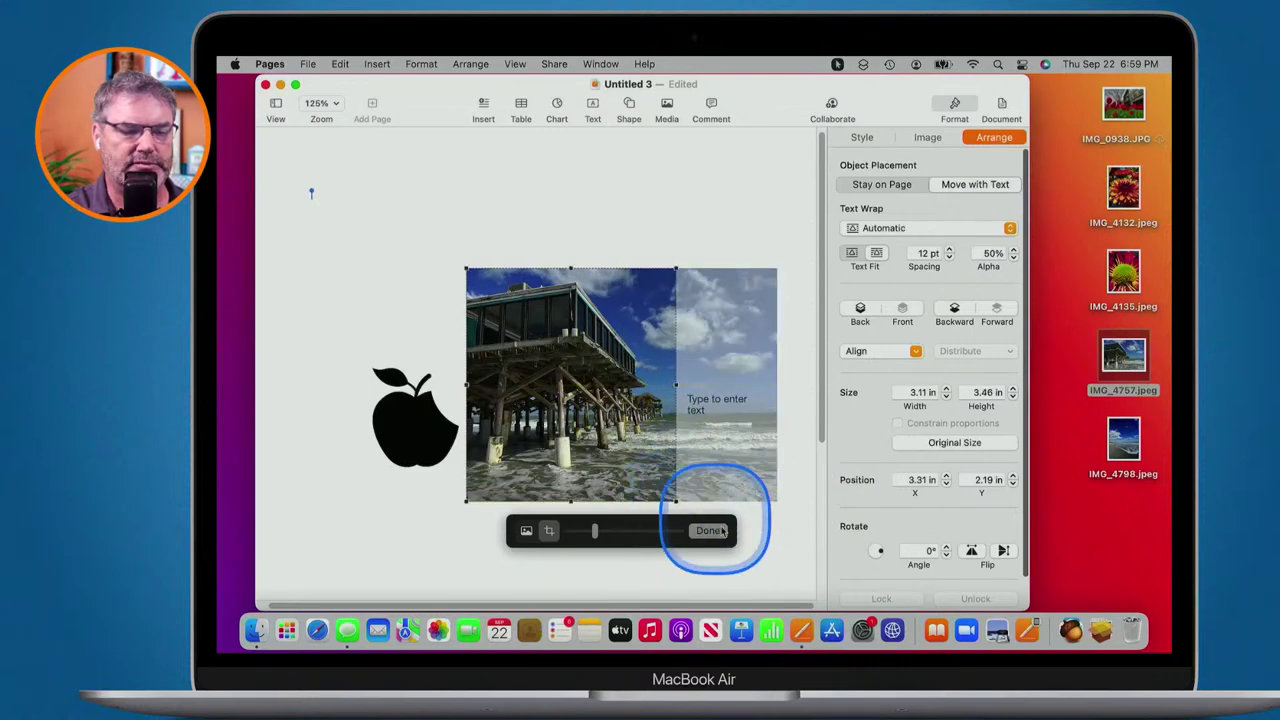
left_click(708, 531)
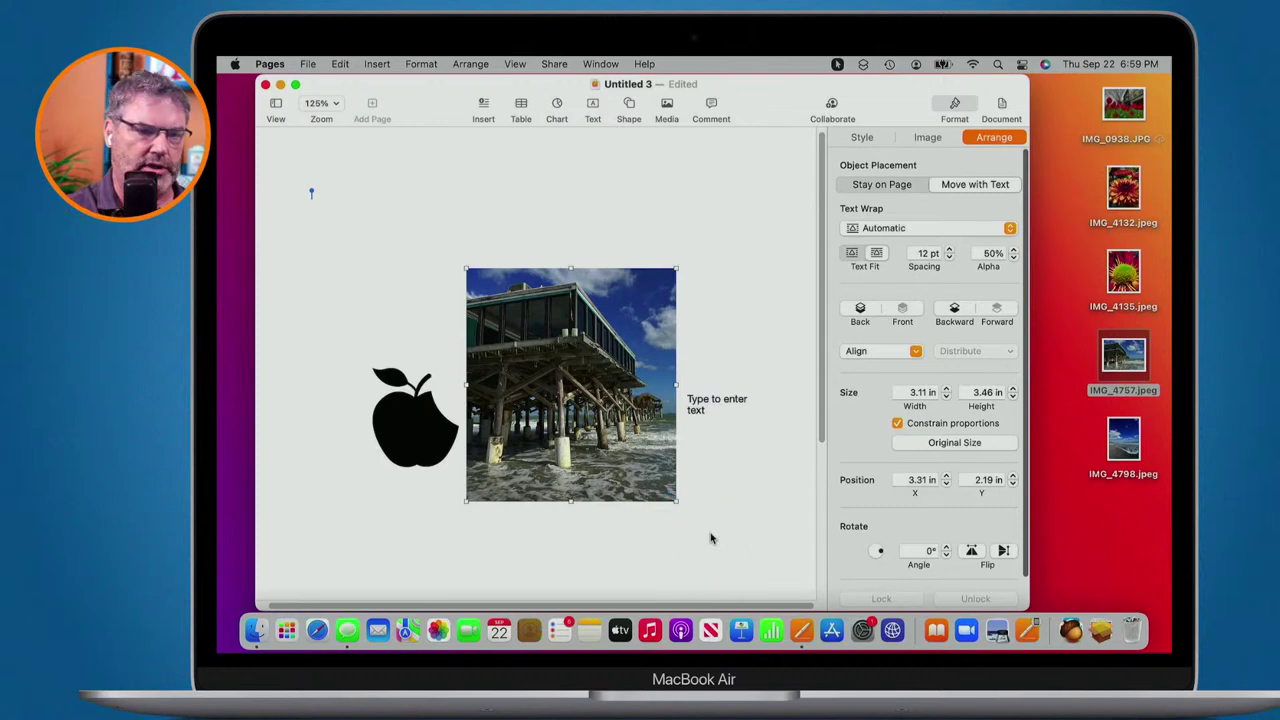
Set the pier picture's exposure to -19% and move the picture up and to the right on the page.
left_click(925, 137)
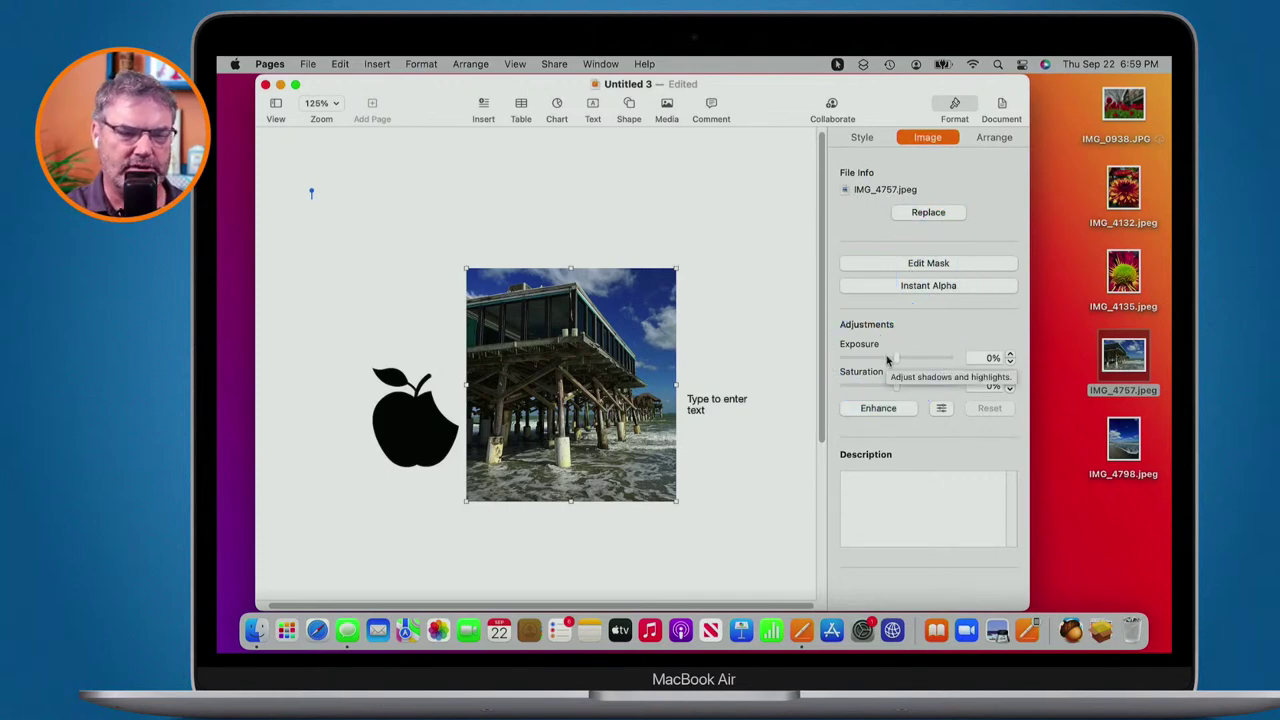
left_click(877, 412)
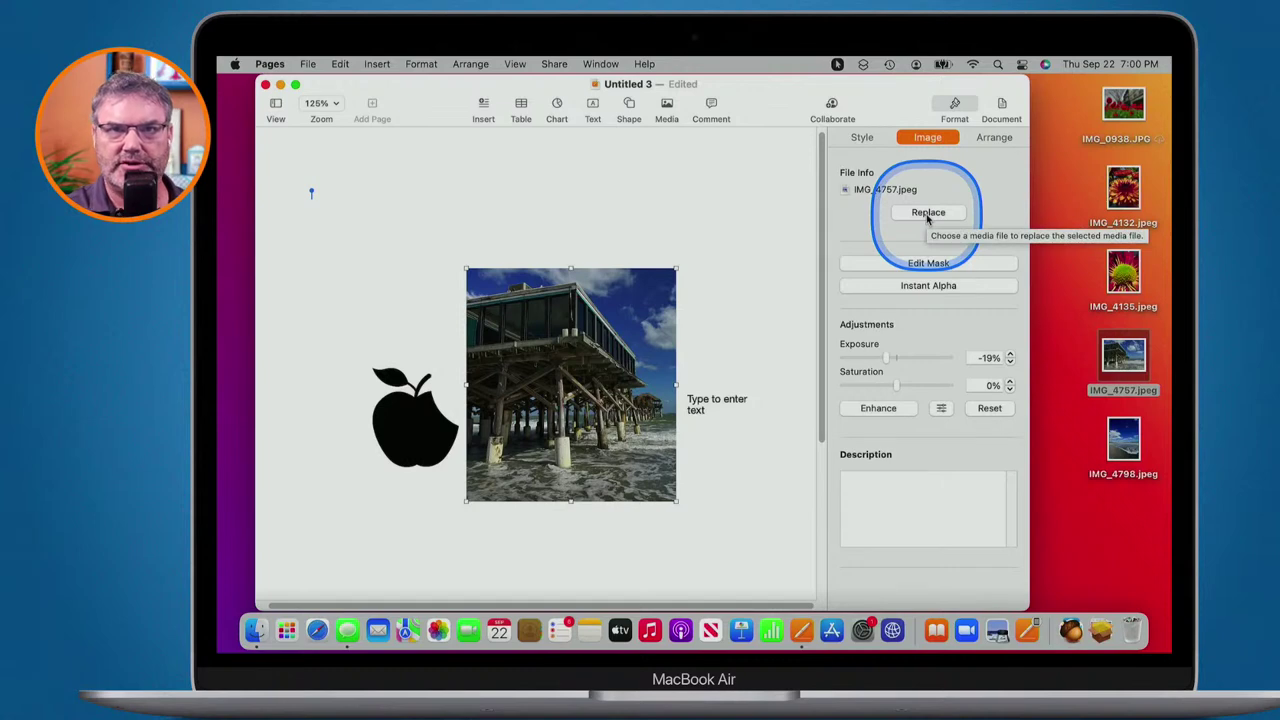
left_click_drag(576, 329, 662, 246)
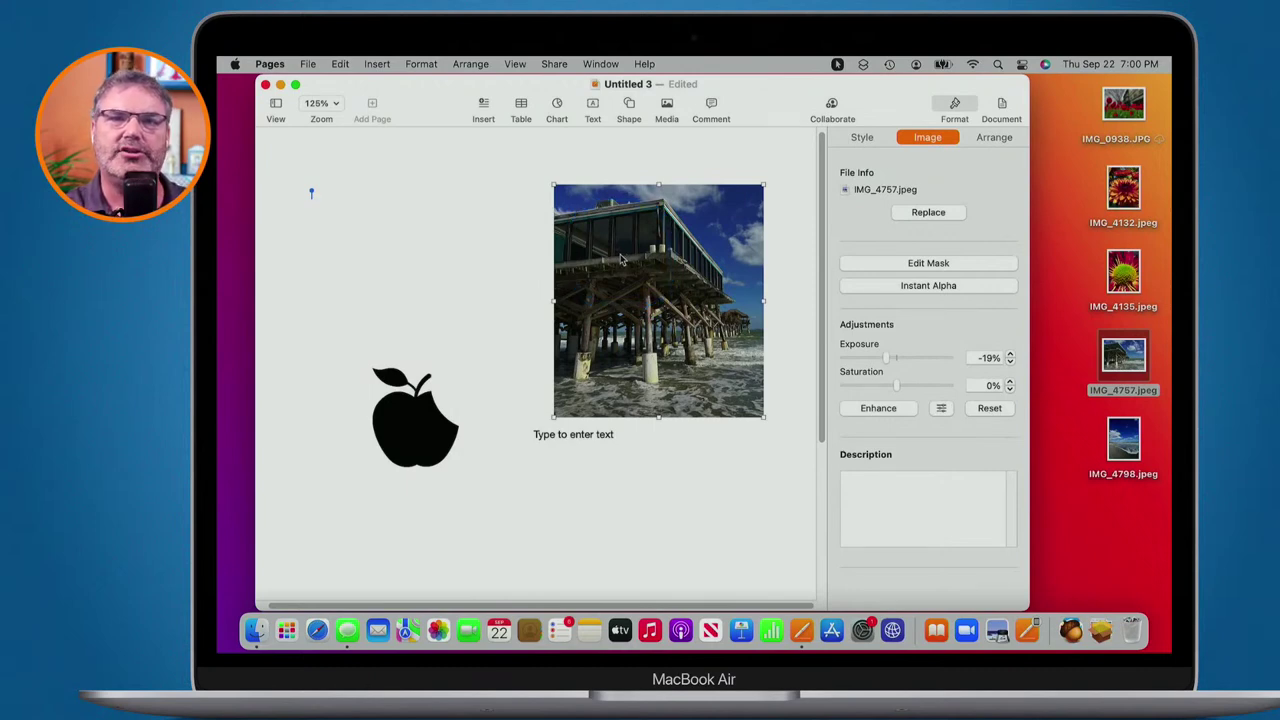
Replace the pier picture with IMG_4132.jpeg from the desktop, then enlarge and recenter the flower within its mask.
left_click(928, 212)
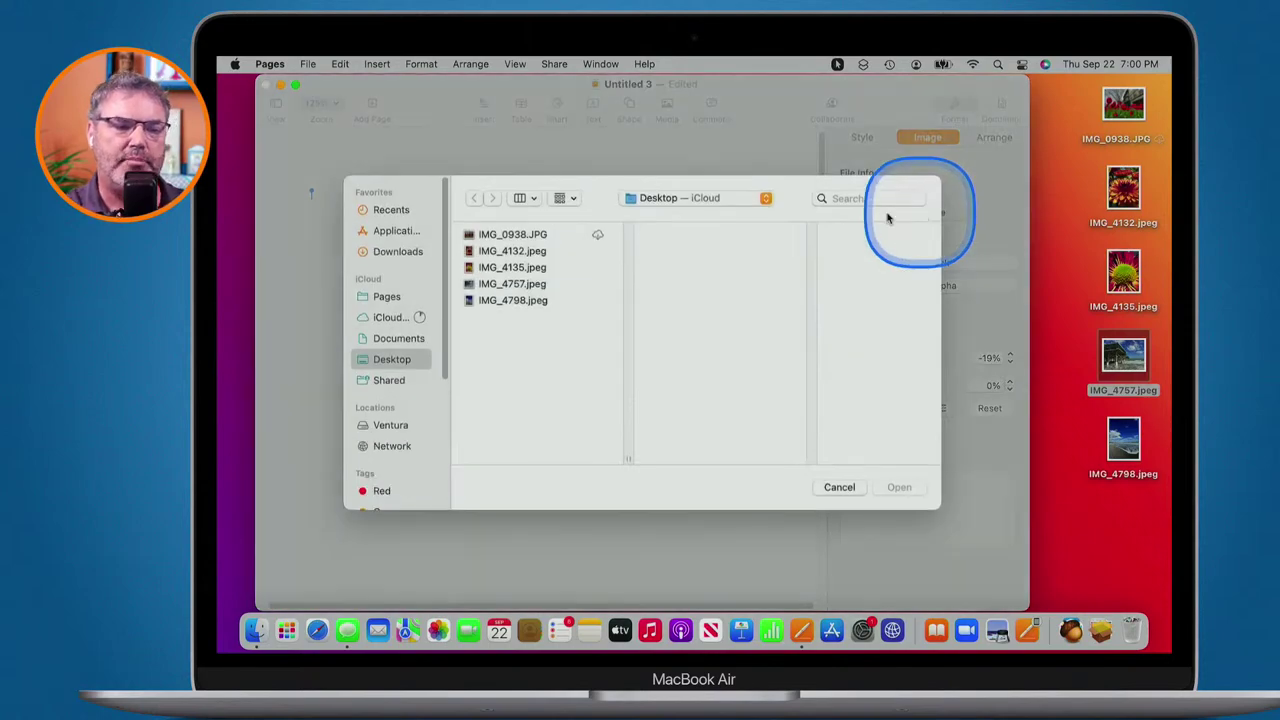
double_click(490, 251)
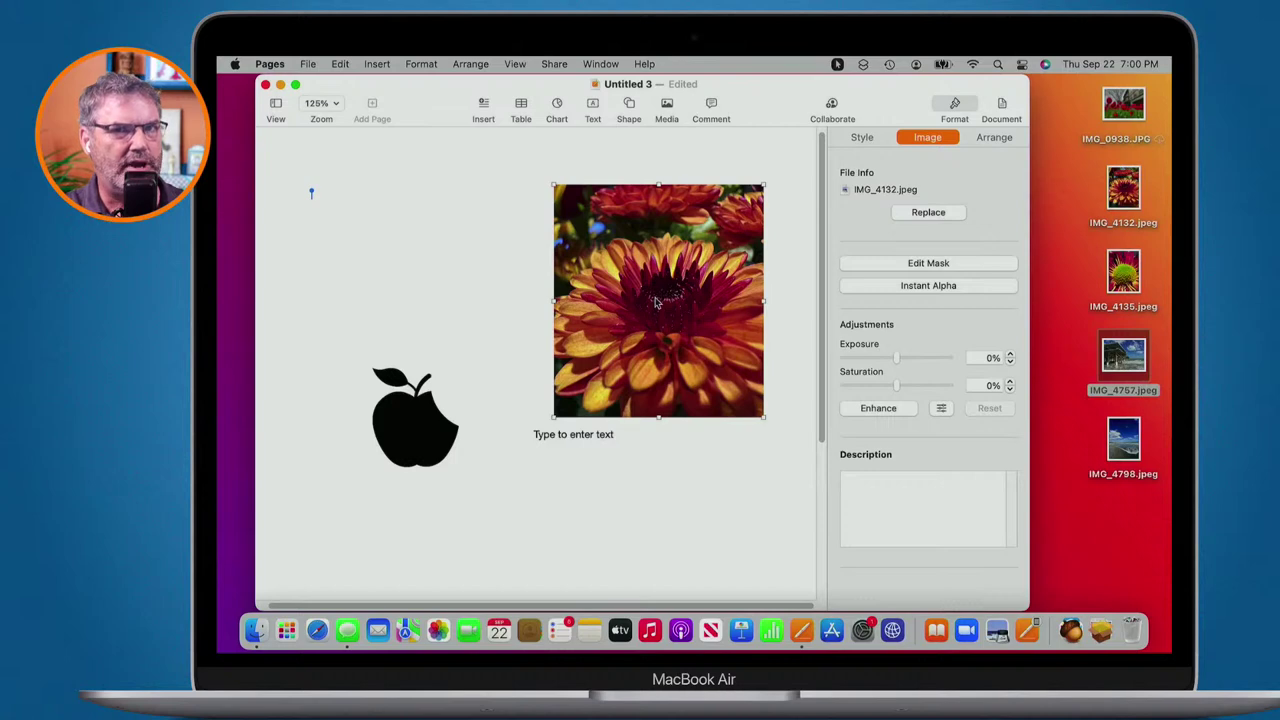
double_click(655, 302)
mouse_move(655, 300)
left_mouse_down()
mouse_move(653, 330)
mouse_move(651, 290)
mouse_move(666, 291)
left_mouse_up()
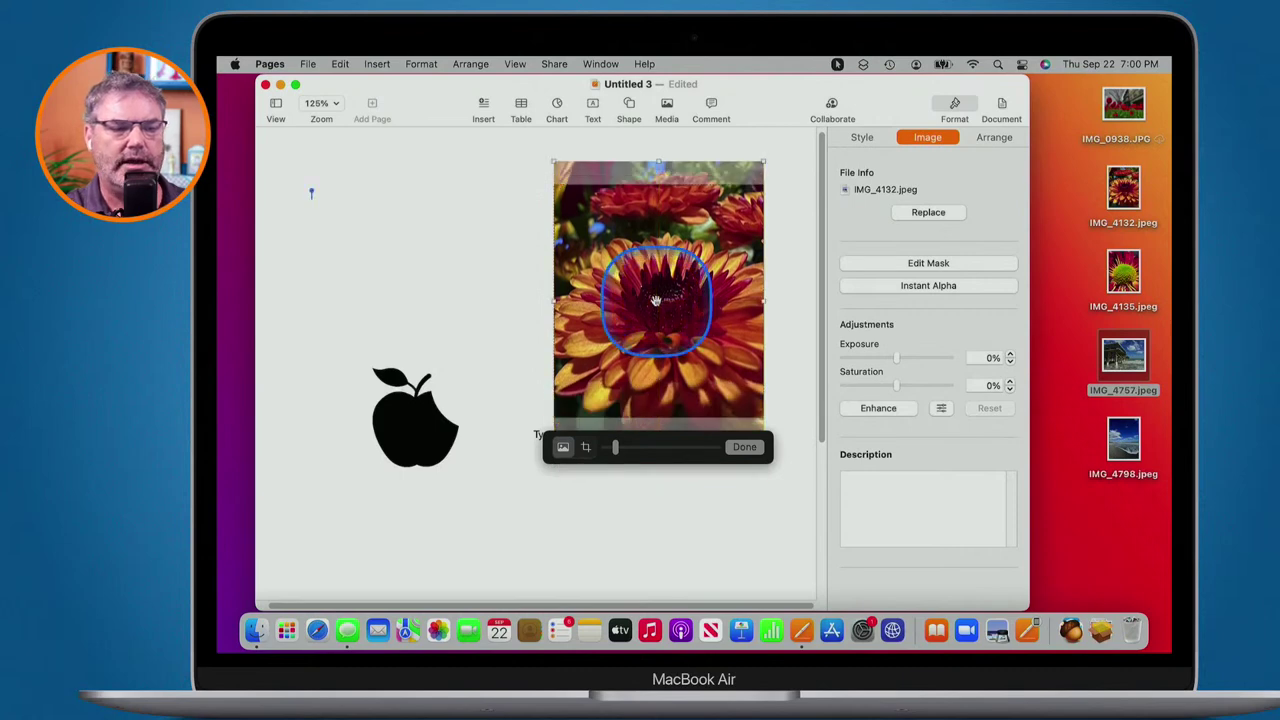
left_click_drag(764, 300, 920, 300)
left_click_drag(706, 294, 624, 312)
left_click(744, 447)
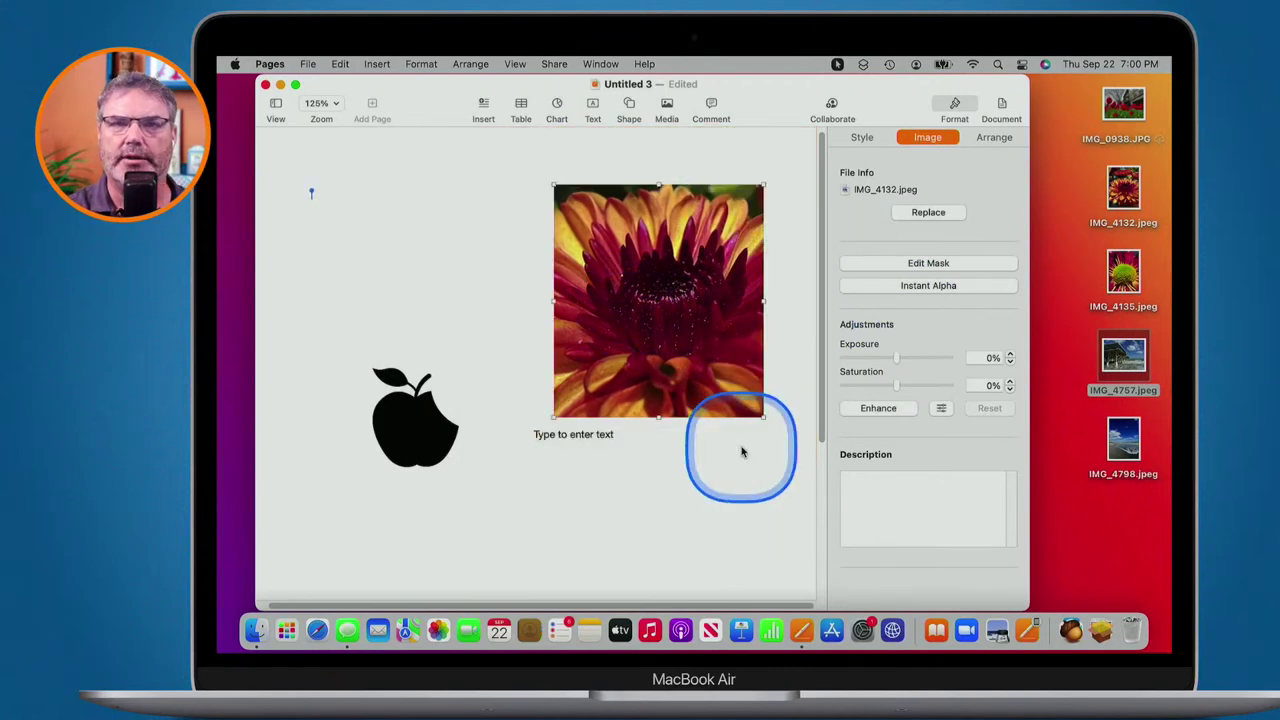
double_click(666, 313)
left_click(686, 577)
Replace the flower picture with IMG_0938.JPG from the desktop and shift the photo right inside its mask to its left edge.
left_click(678, 347)
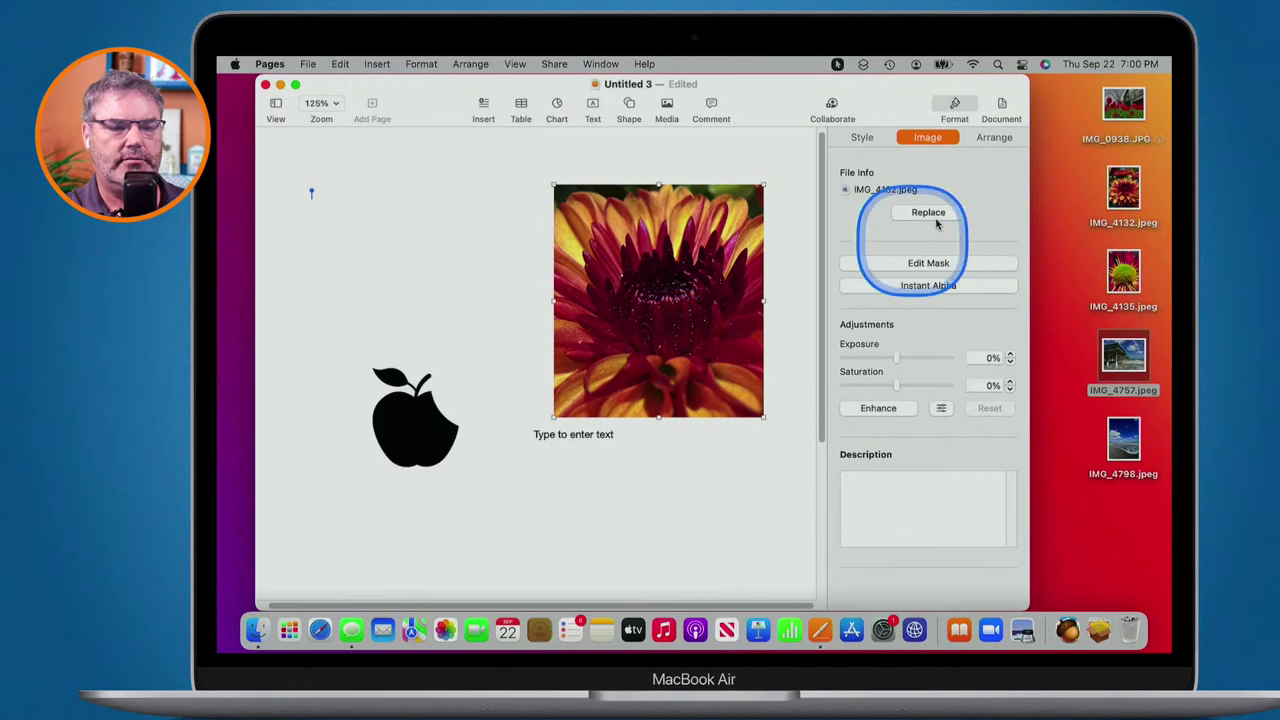
left_click(929, 211)
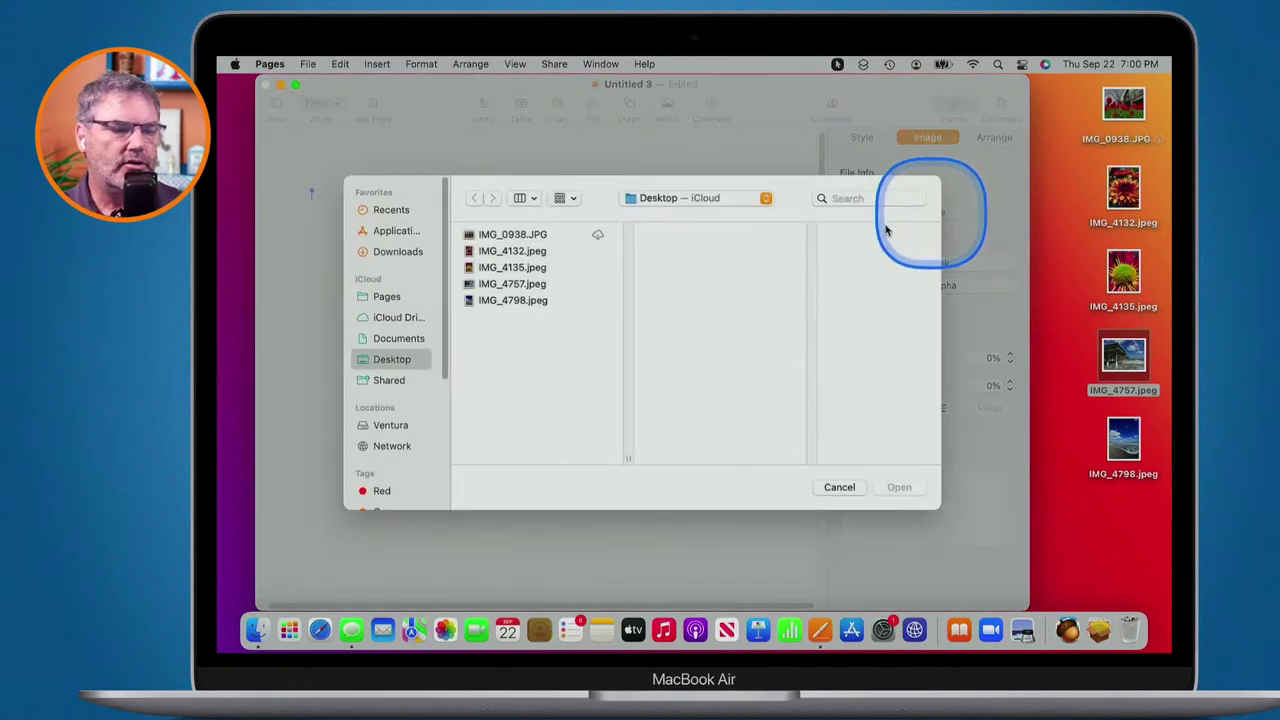
left_click(511, 236)
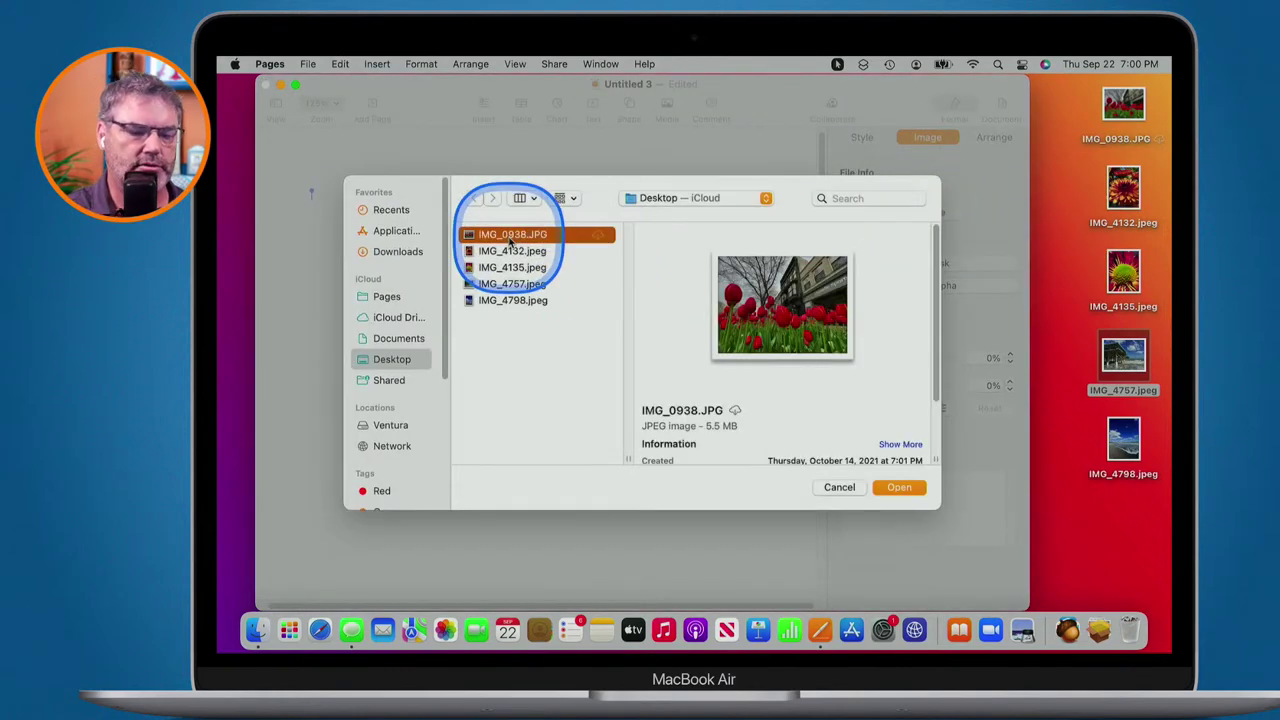
double_click(511, 240)
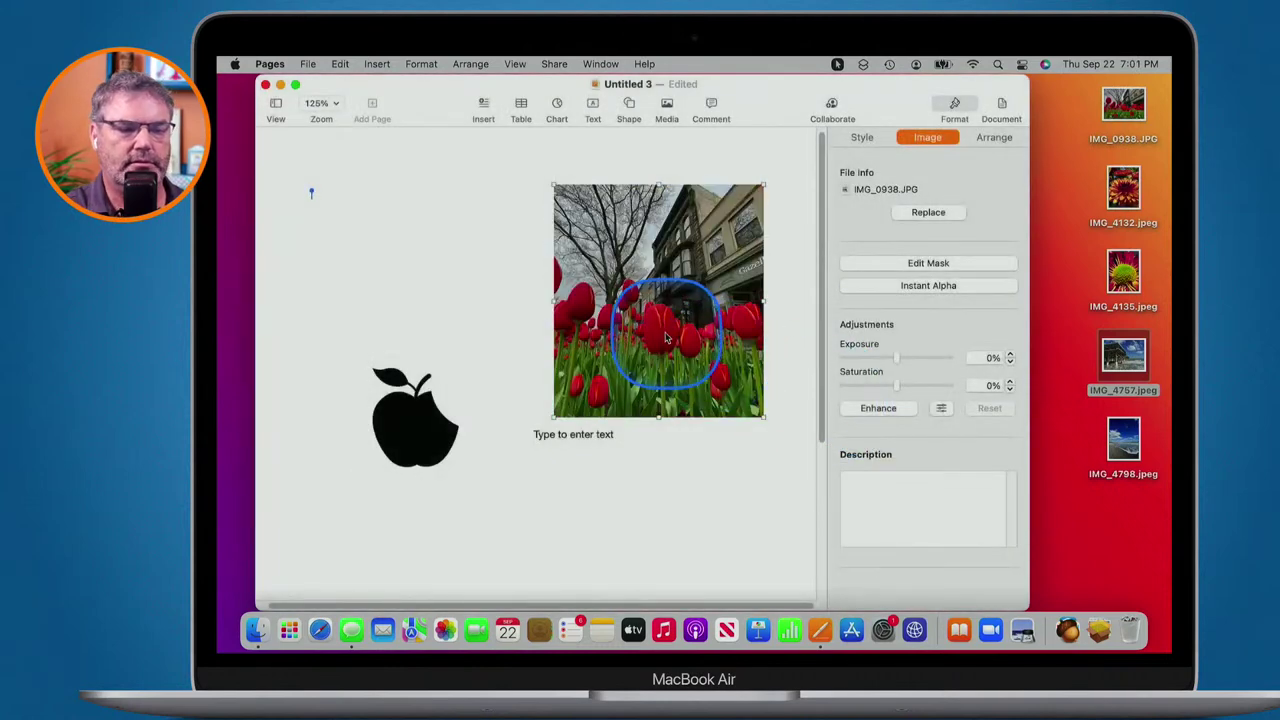
double_click(663, 331)
left_click_drag(663, 331, 717, 333)
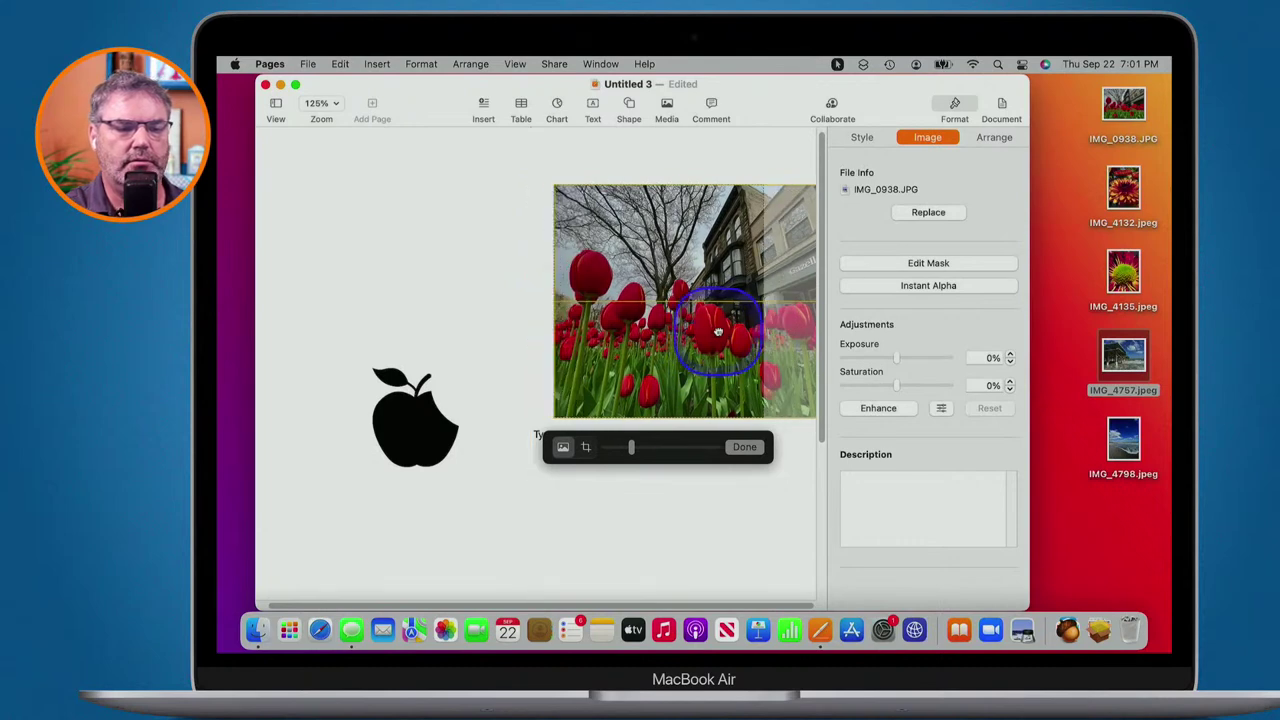
left_click(744, 447)
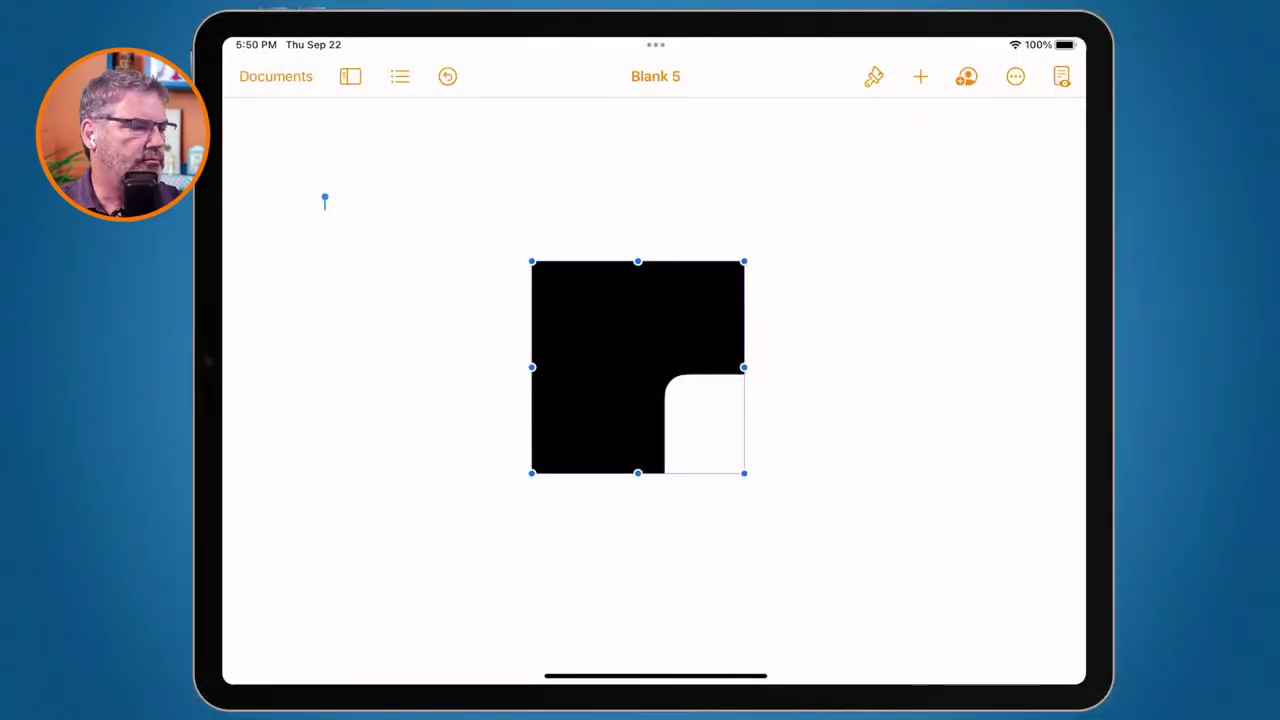
In Pages on the iPad, insert the pier photo from the photo library and shrink it to about 5.1 by 3.83 in.
left_click(920, 76)
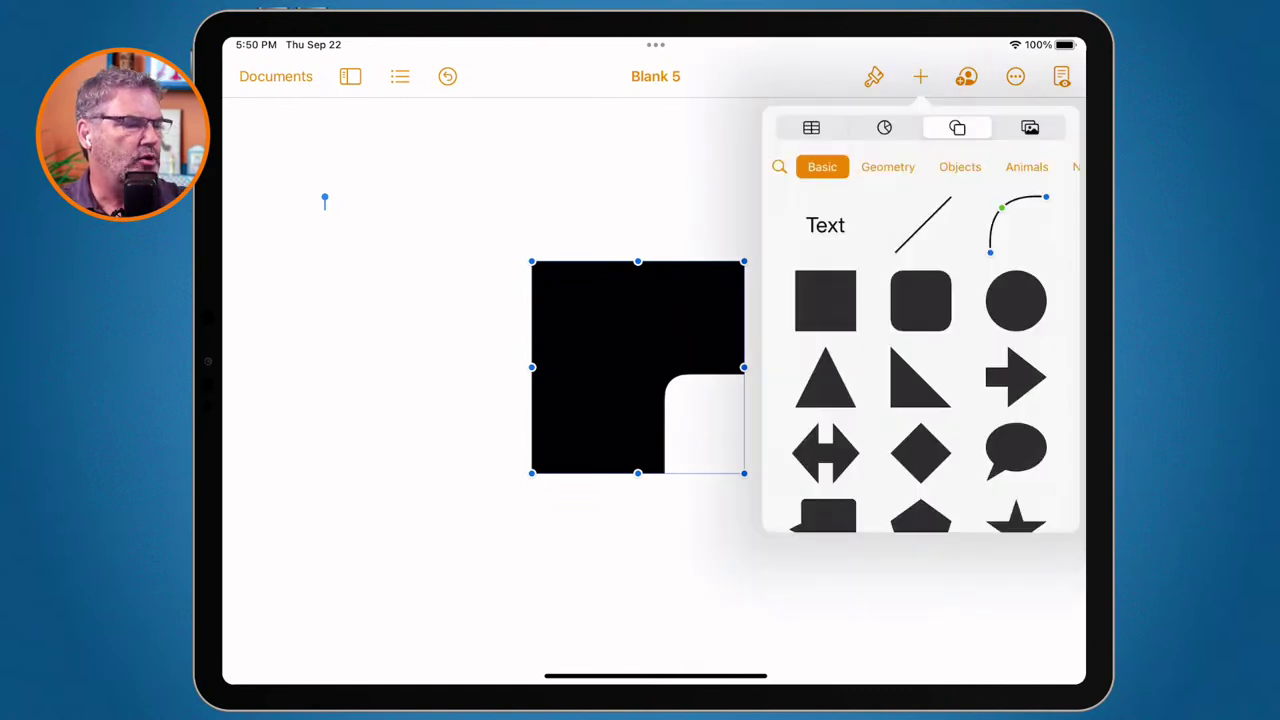
left_click(1030, 127)
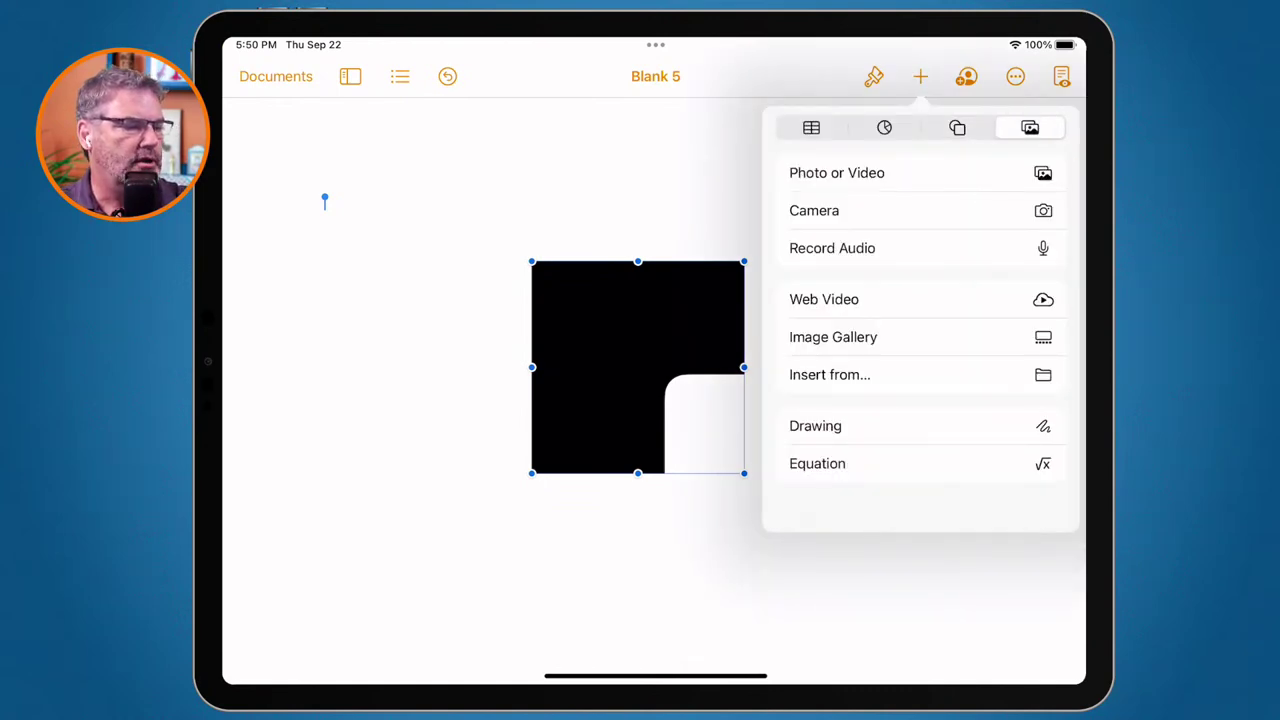
left_click(837, 172)
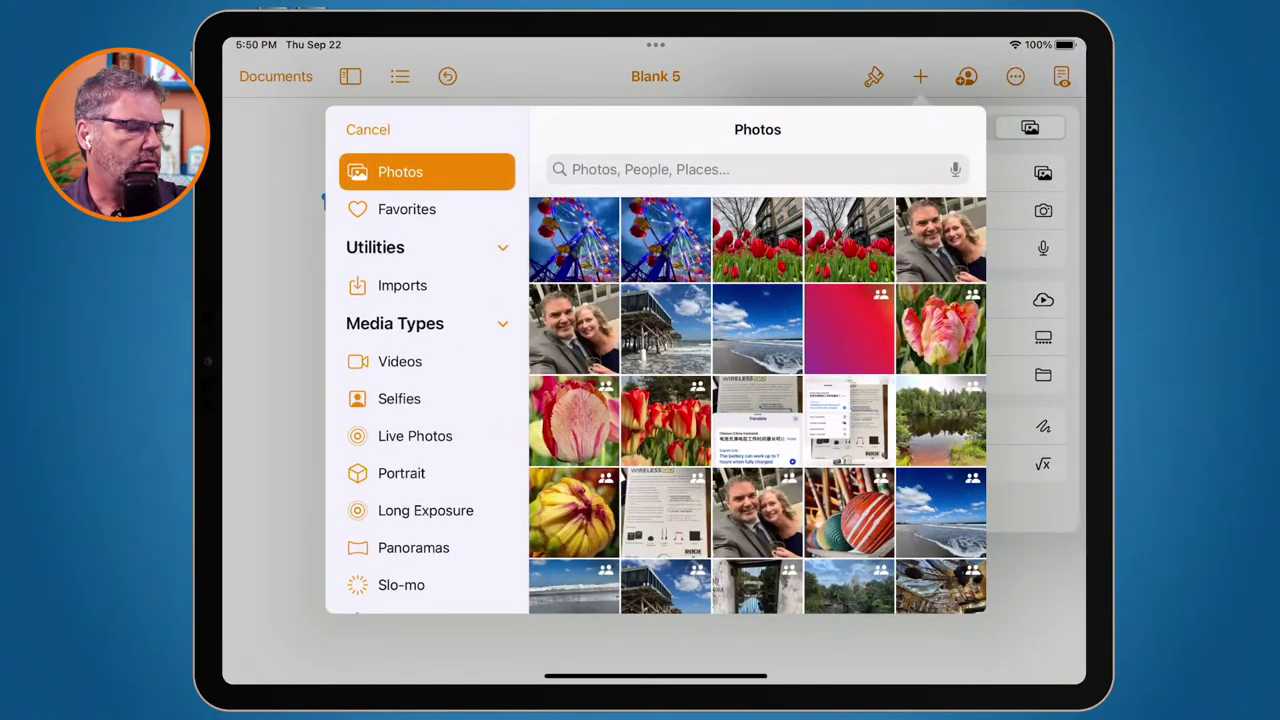
left_click(665, 329)
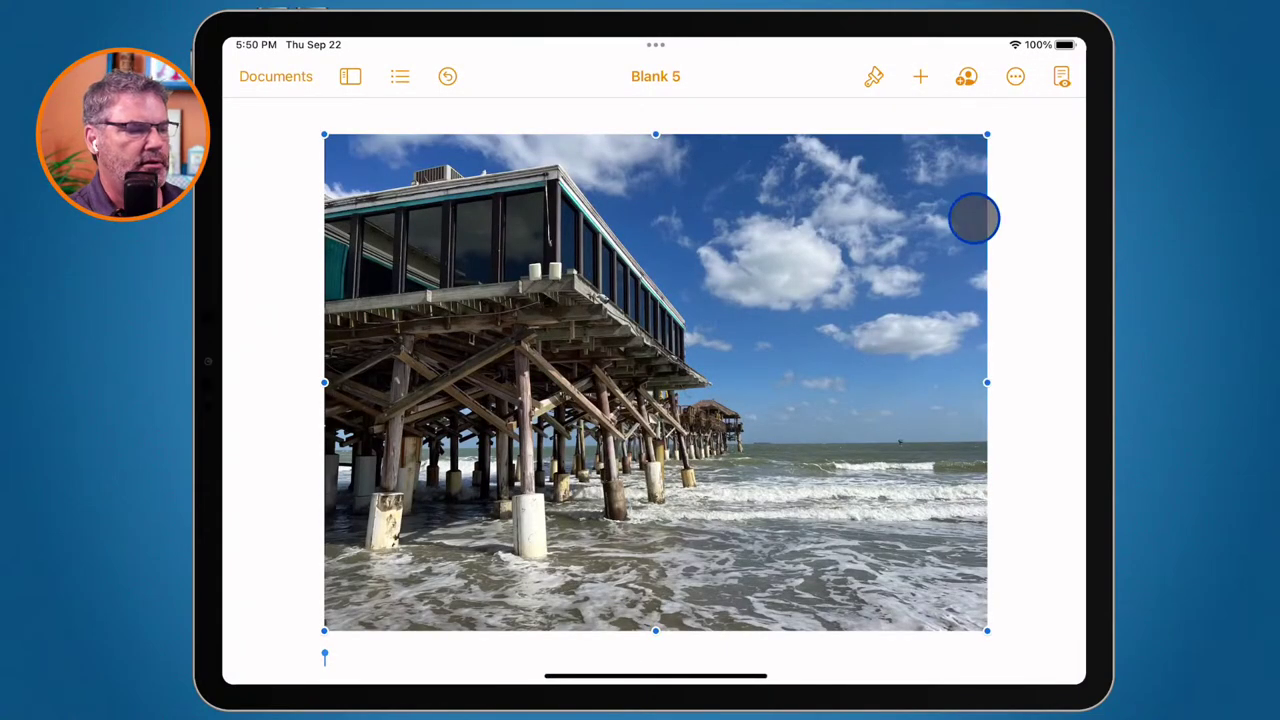
left_click_drag(987, 134, 816, 222)
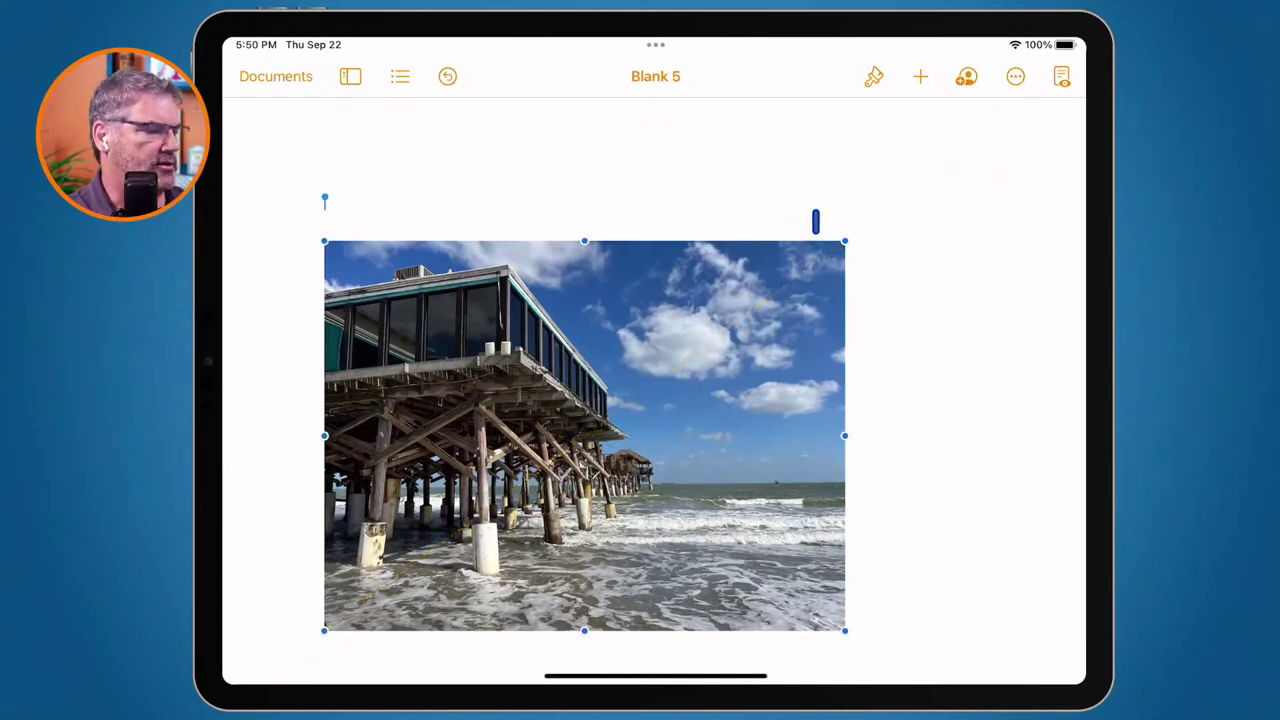
Crop about the right third off the pier picture with its mask and delete the black notched shape behind it.
left_click(756, 321)
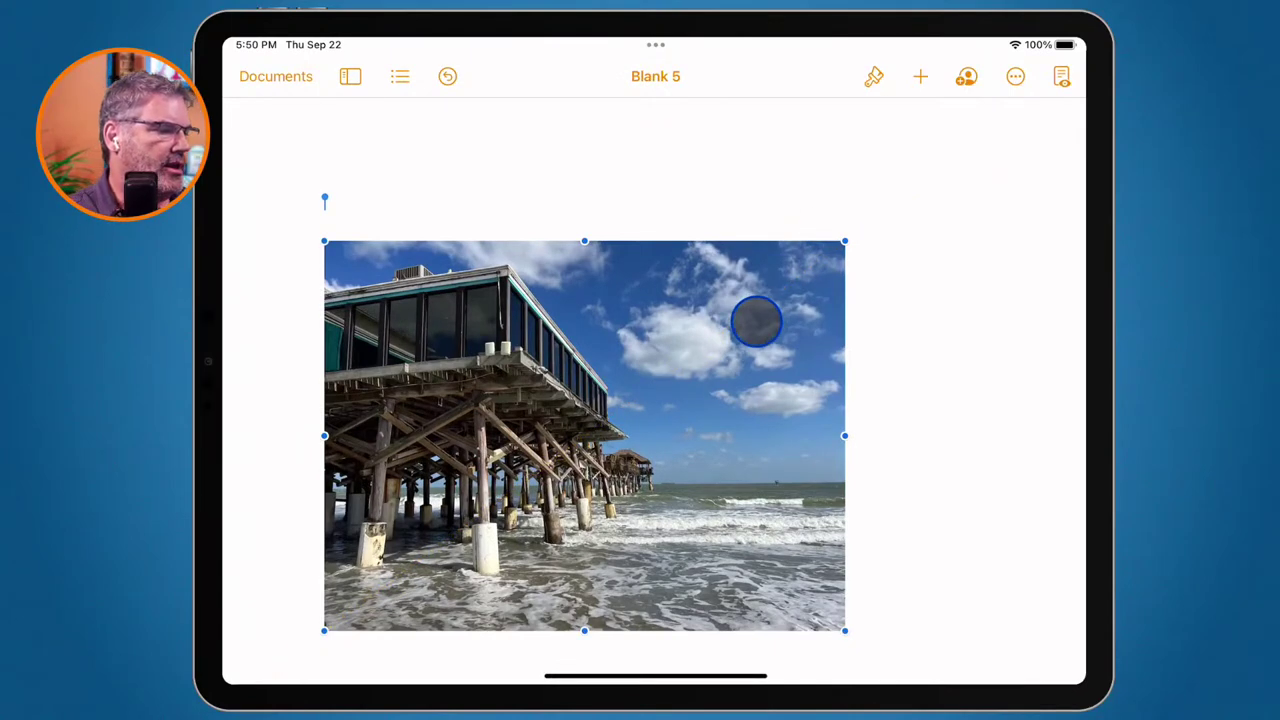
left_click(876, 83)
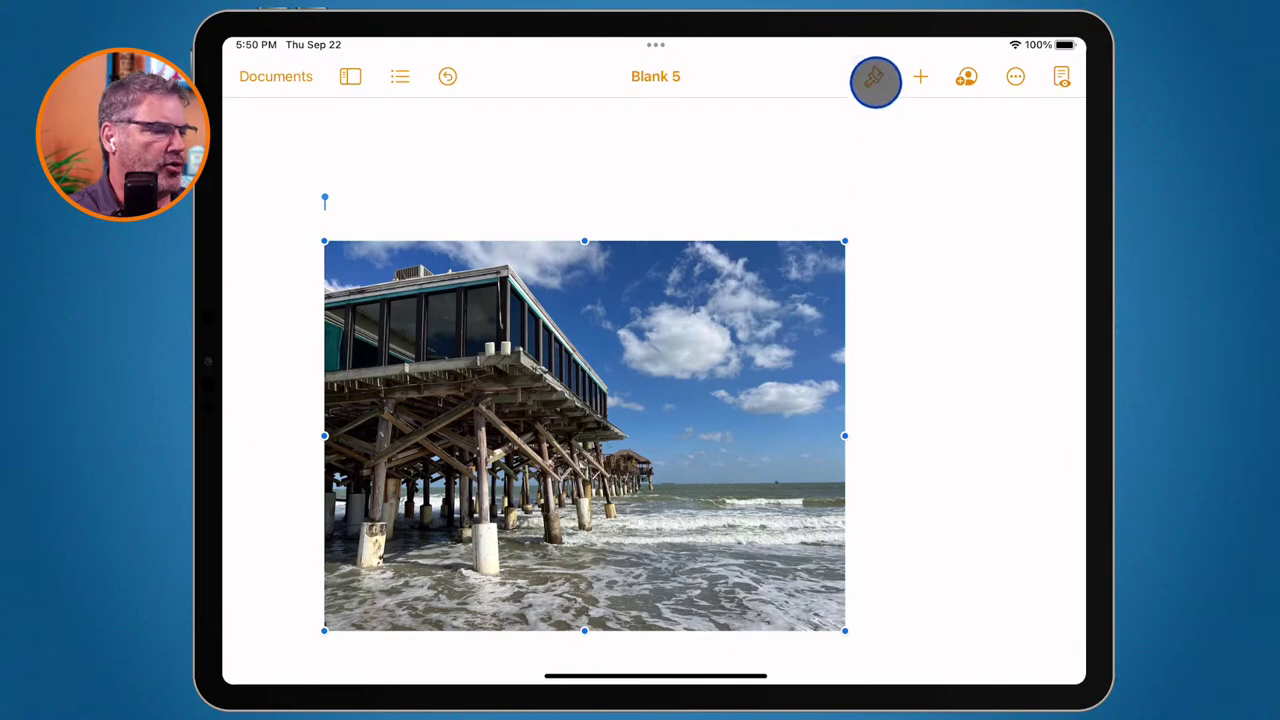
left_click(972, 127)
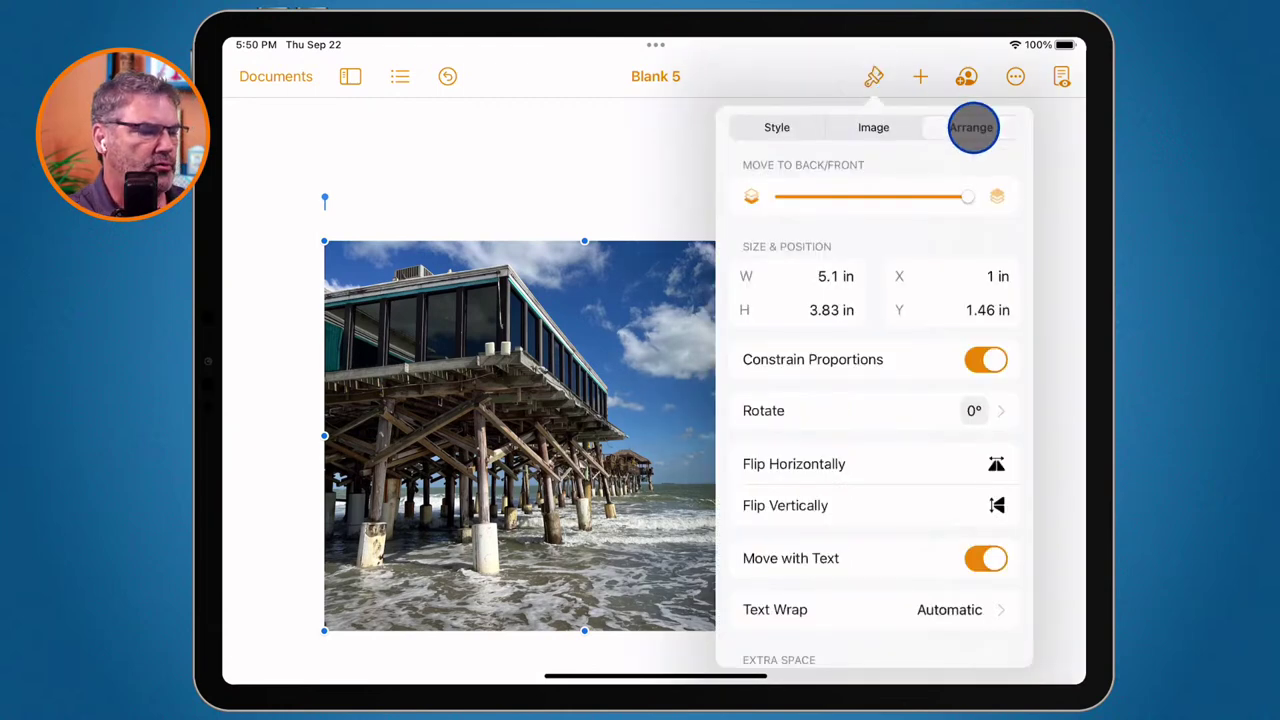
left_click(868, 130)
left_click(880, 281)
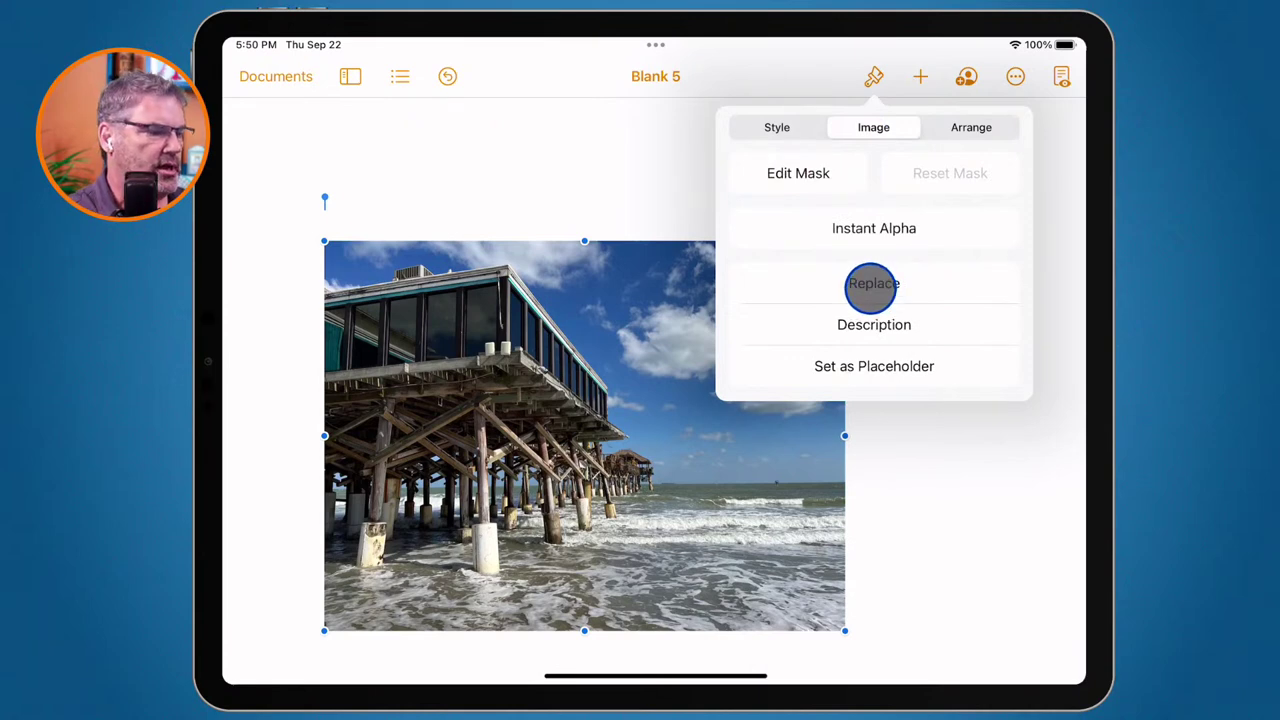
left_click(789, 171)
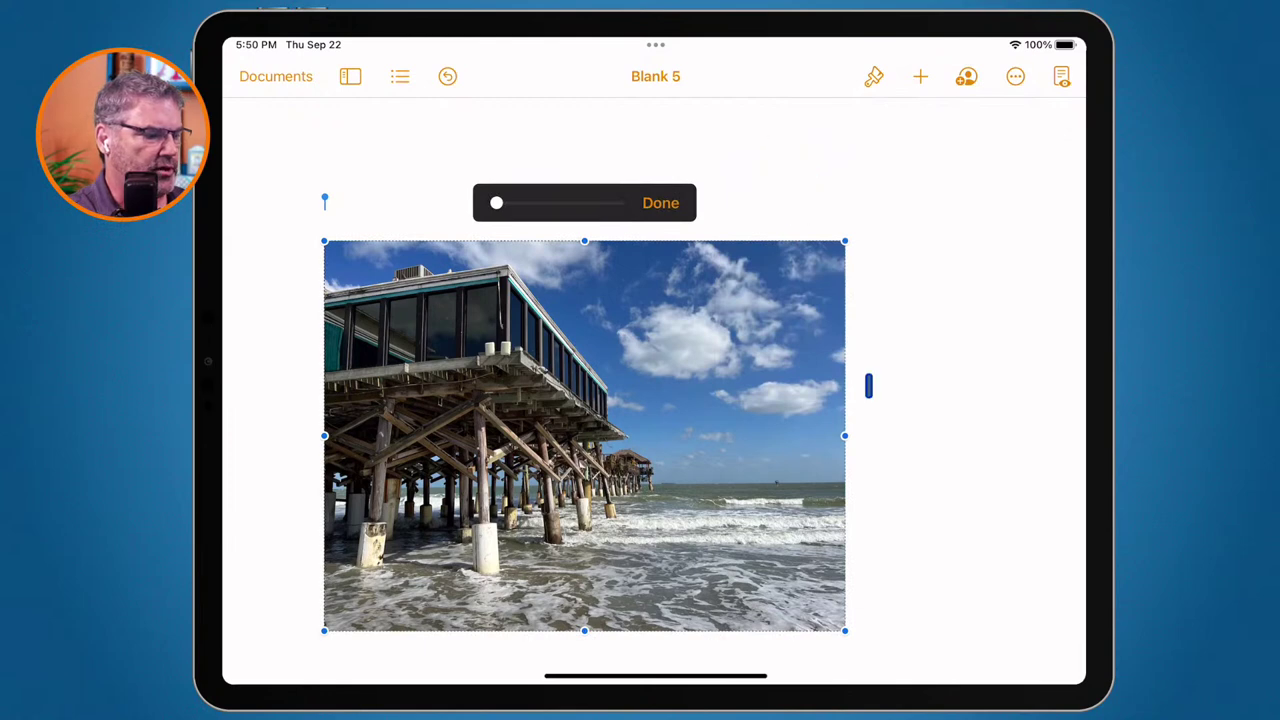
left_click_drag(845, 436, 664, 436)
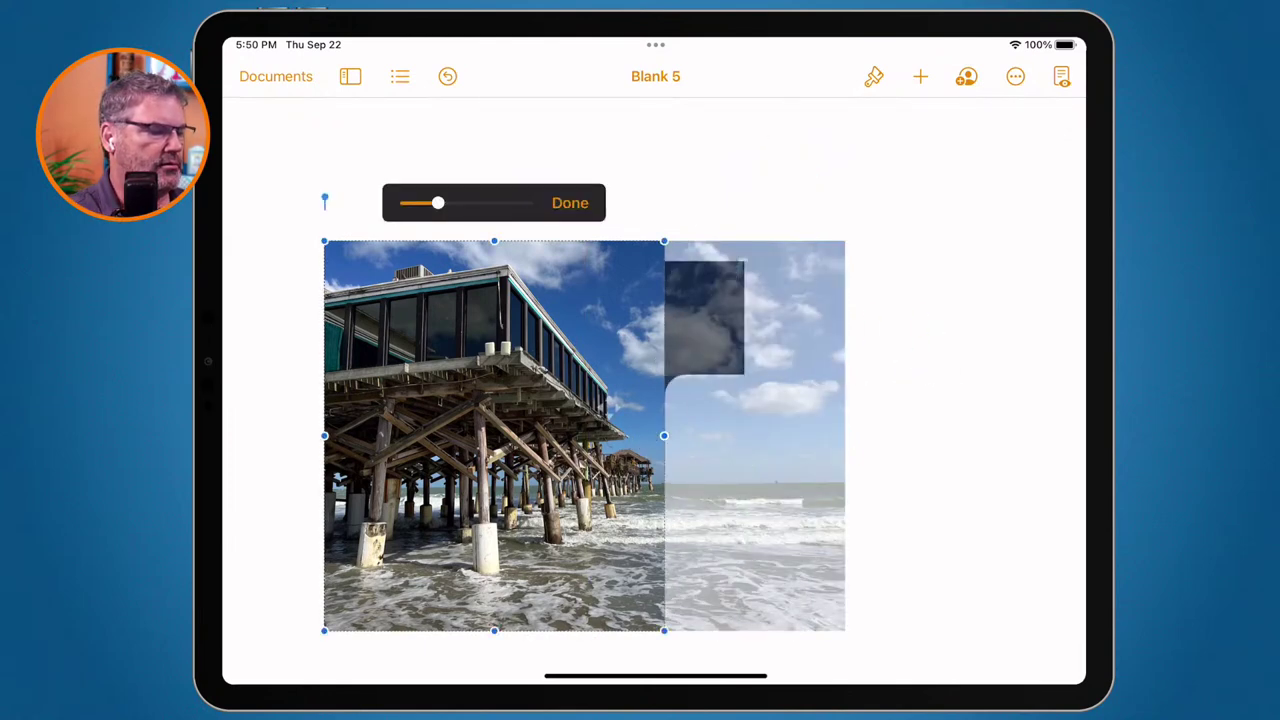
left_click(1015, 340)
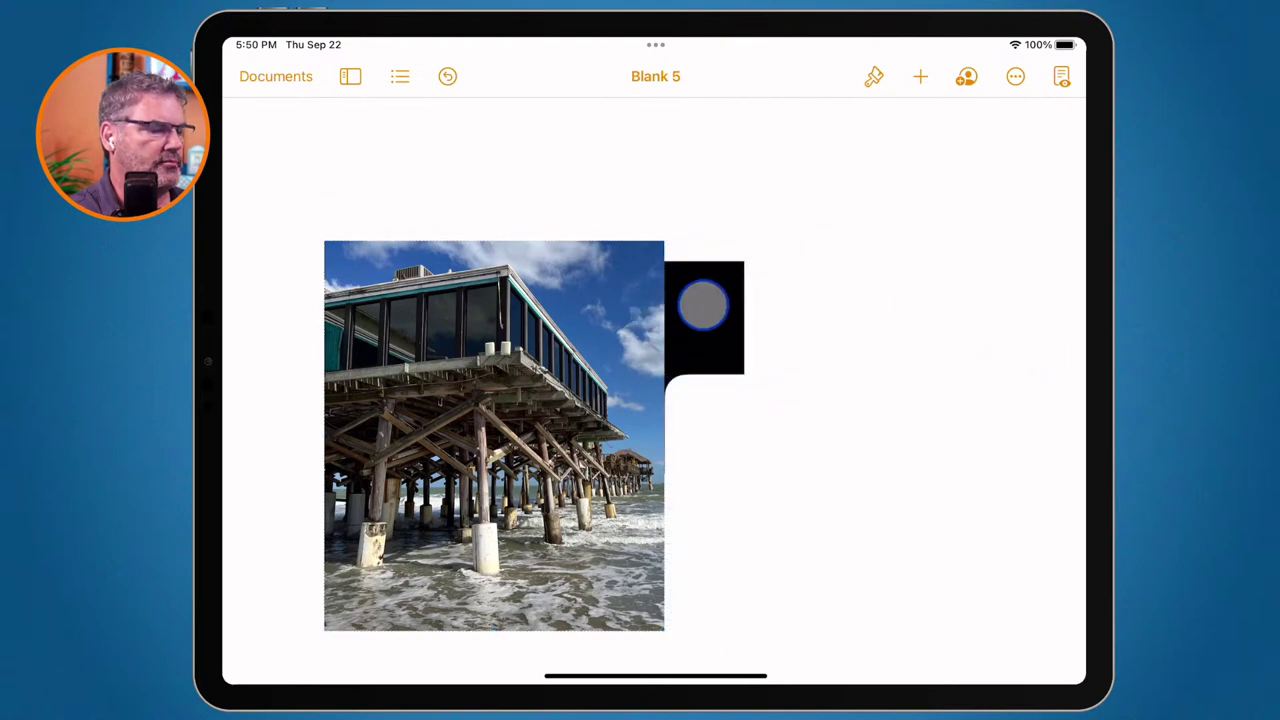
left_click(914, 289)
key("Delete")
Replace the pier picture with the red tulips photo from the photo library and shift the photo slightly right inside its mask.
left_click(452, 450)
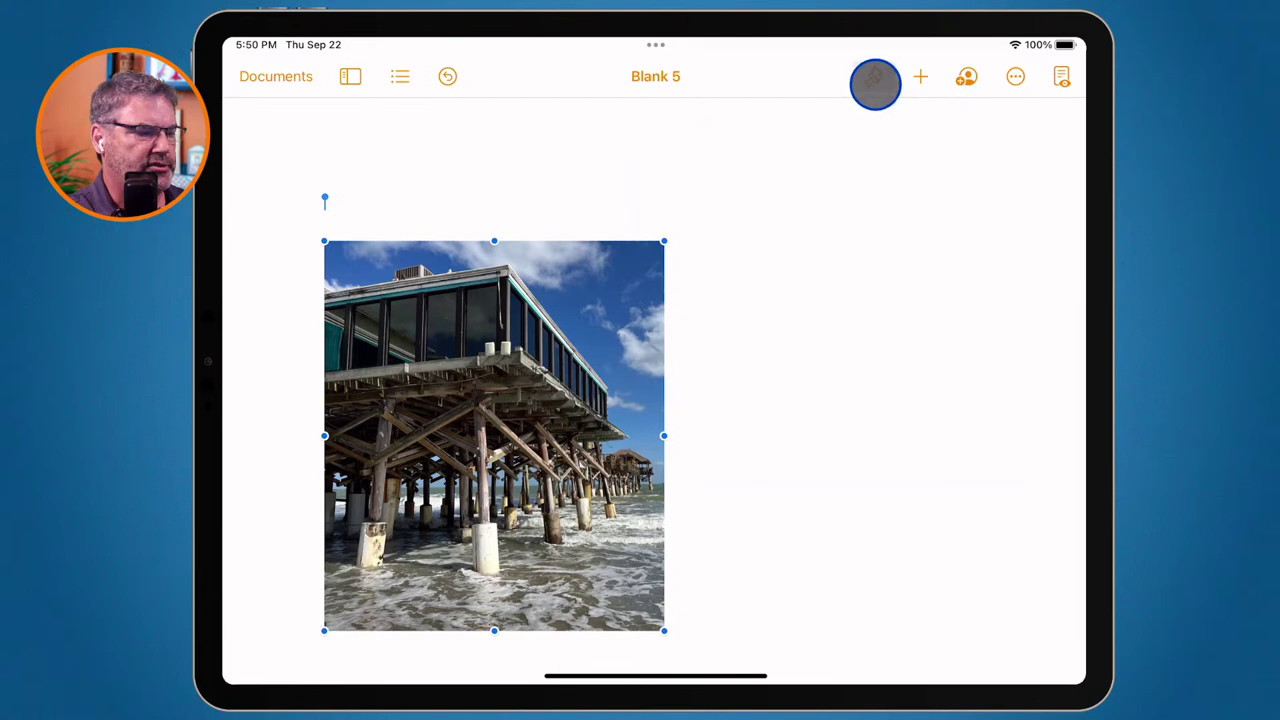
left_click(874, 78)
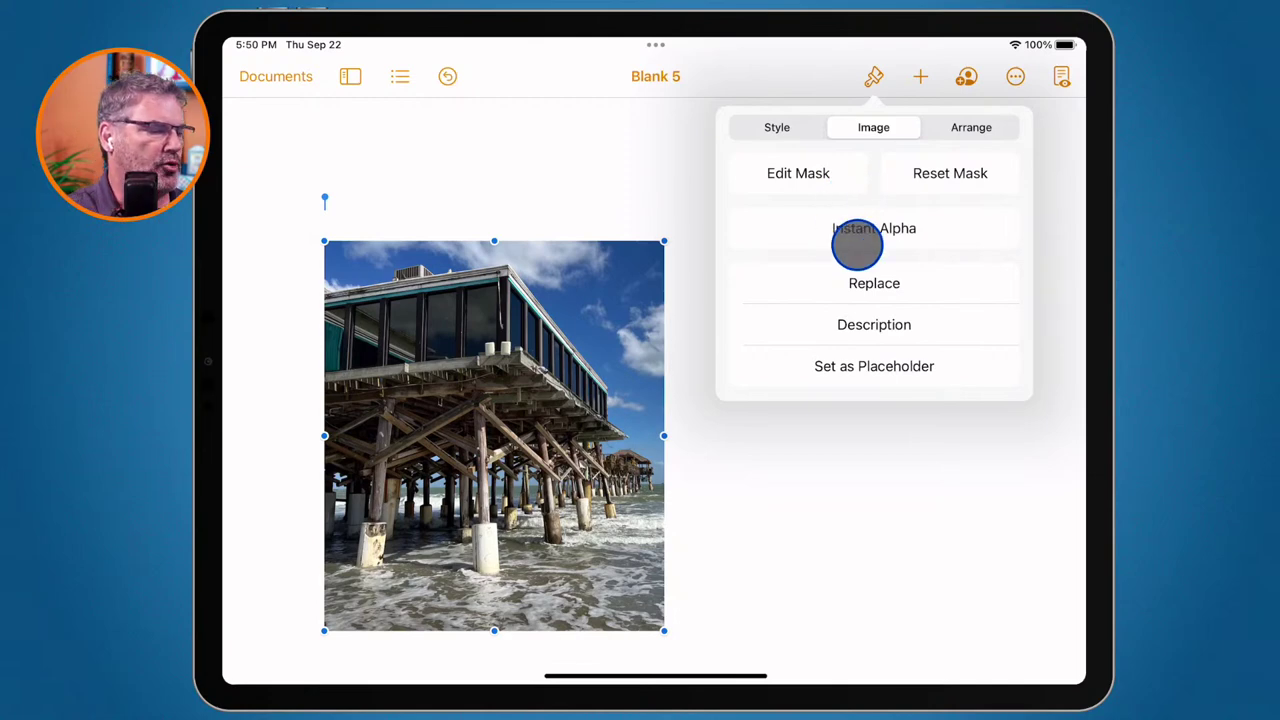
left_click(854, 282)
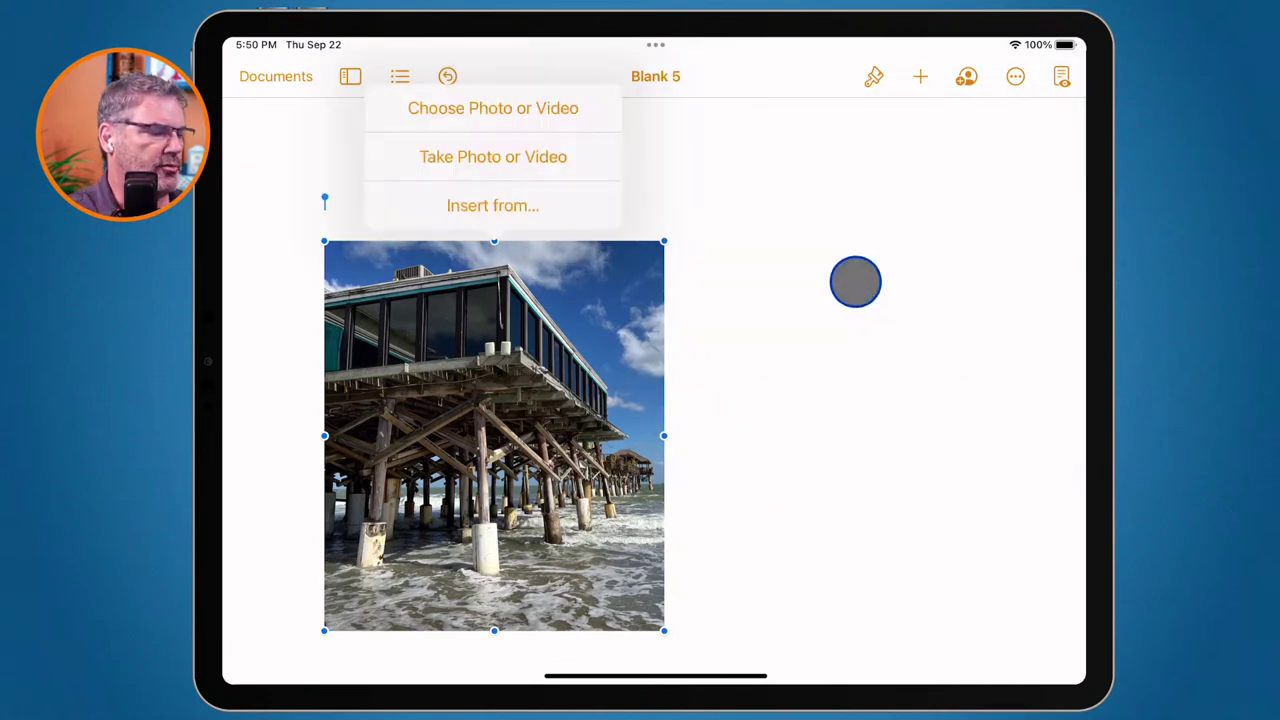
left_click(511, 107)
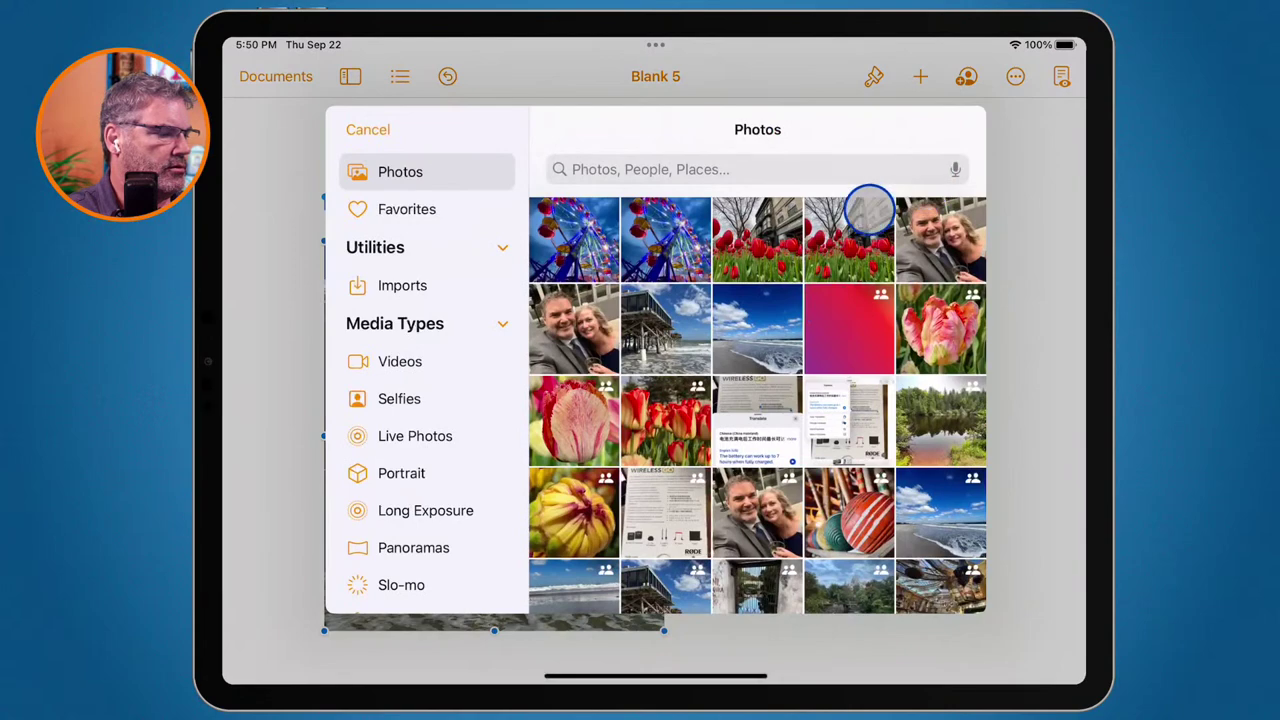
left_click(851, 230)
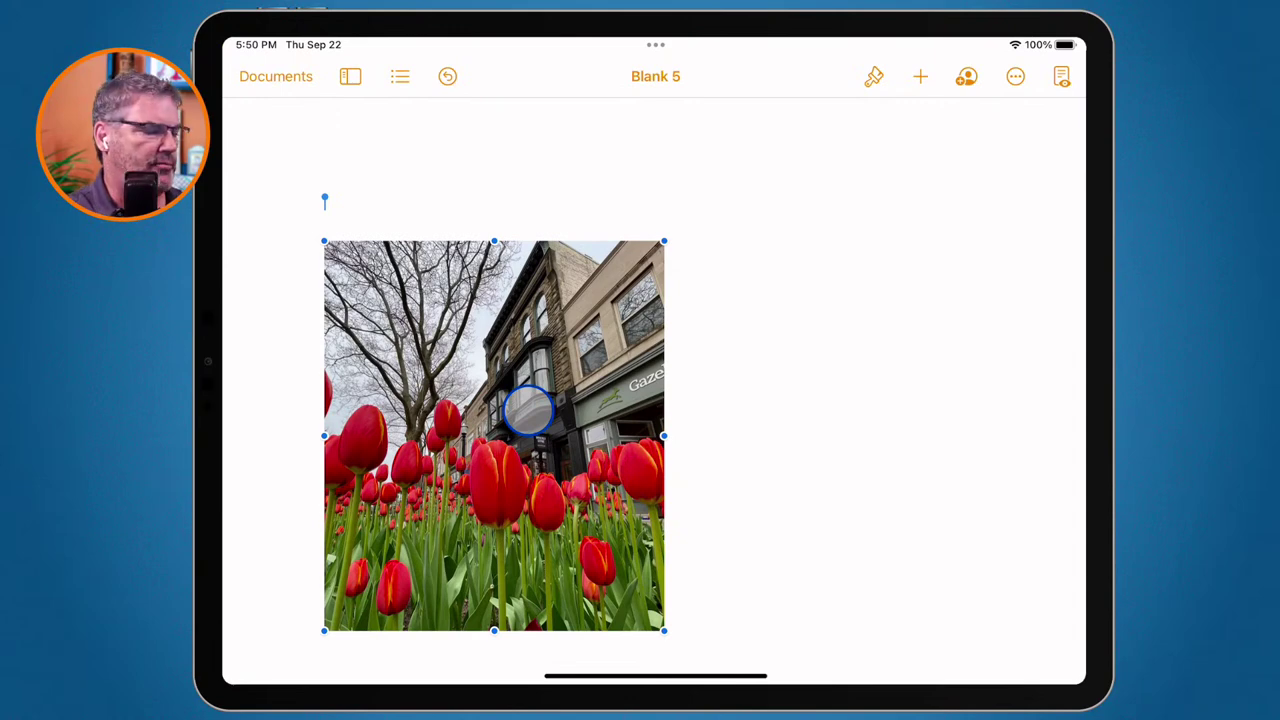
double_click(528, 410)
mouse_move(494, 435)
left_mouse_down()
mouse_move(531, 435)
mouse_move(489, 435)
mouse_move(515, 435)
left_mouse_up()
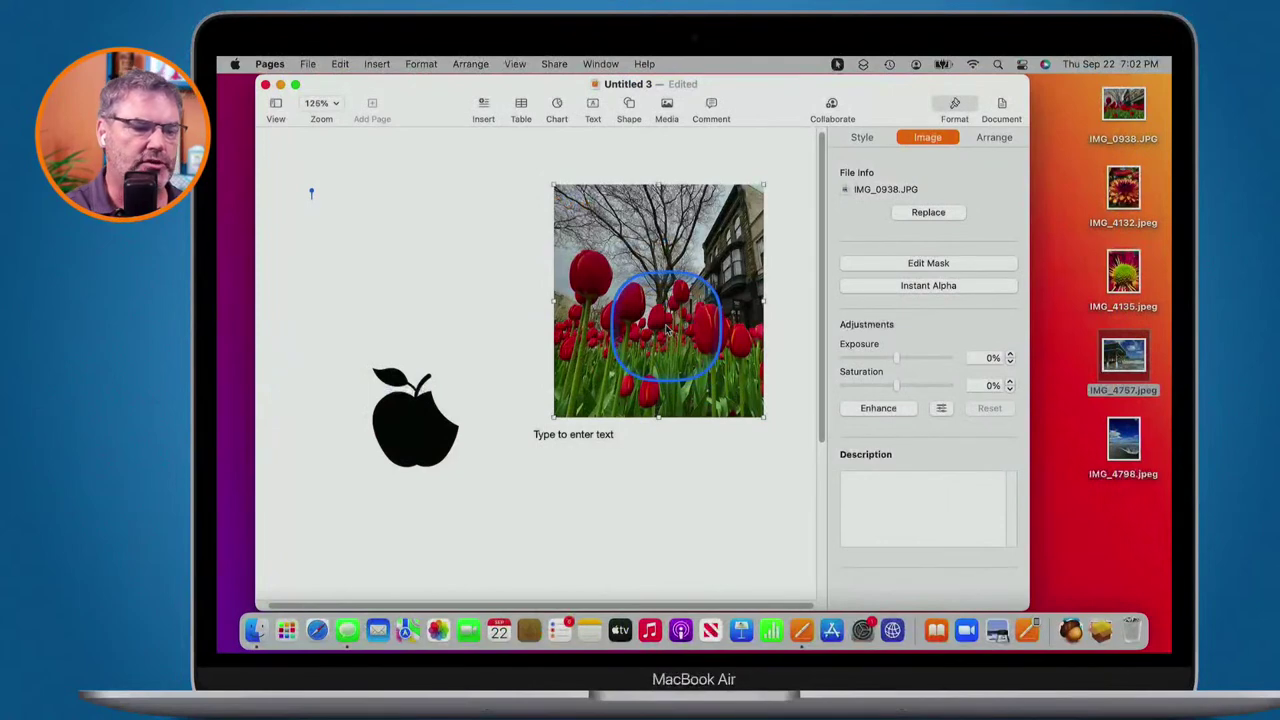
Back in Pages on the Mac, move the tulip picture to about X 4.49 in, Y 0.69 in, with the text box just below it.
mouse_move(666, 330)
left_mouse_down()
mouse_move(668, 345)
mouse_move(651, 334)
left_mouse_up()
left_click(617, 423)
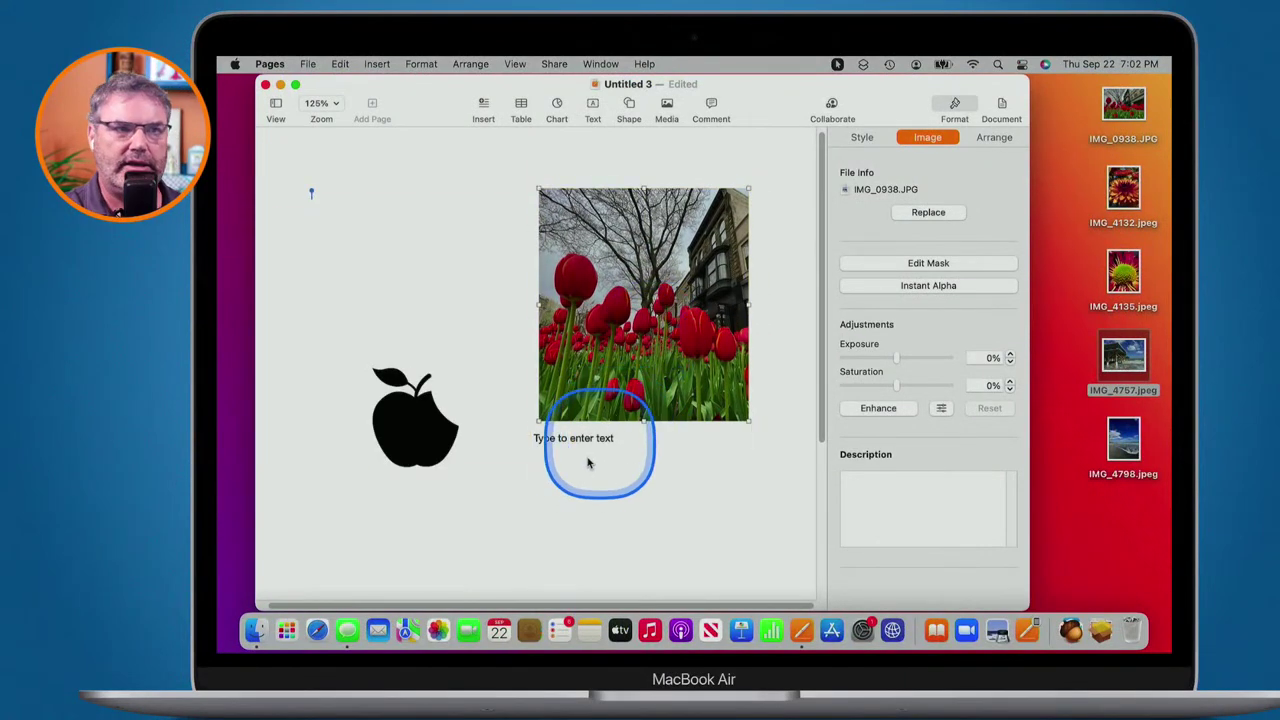
mouse_move(591, 443)
left_mouse_down()
mouse_move(603, 443)
mouse_move(590, 438)
left_mouse_up()
left_click_drag(603, 380, 614, 310)
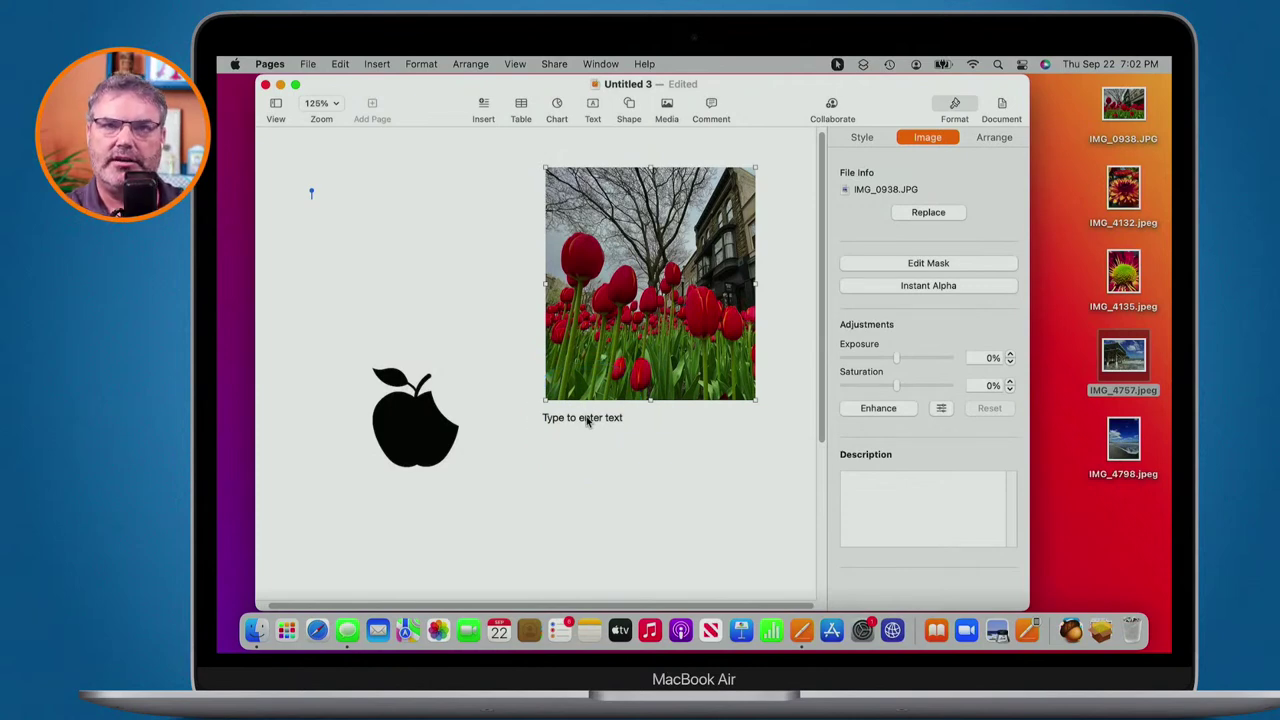
Group the tulip picture with the text box below it and move the group down and to the right.
left_click(587, 421)
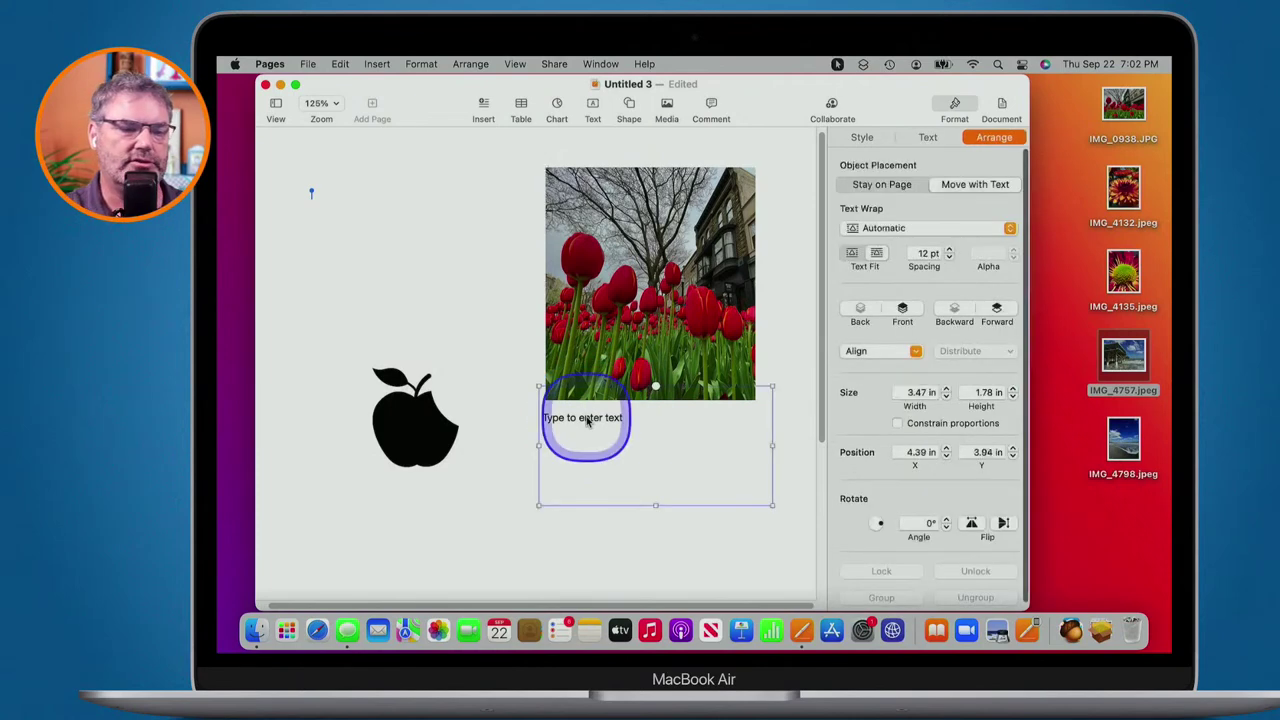
left_click(615, 326)
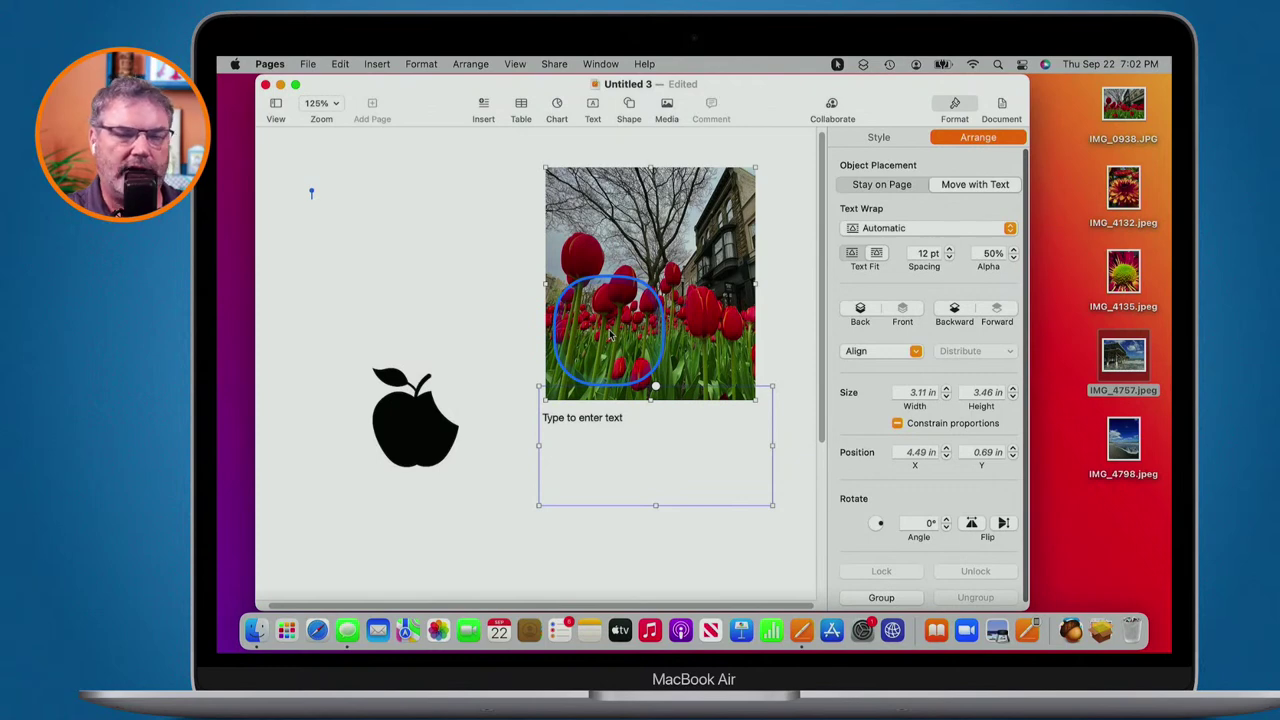
right_click(609, 335)
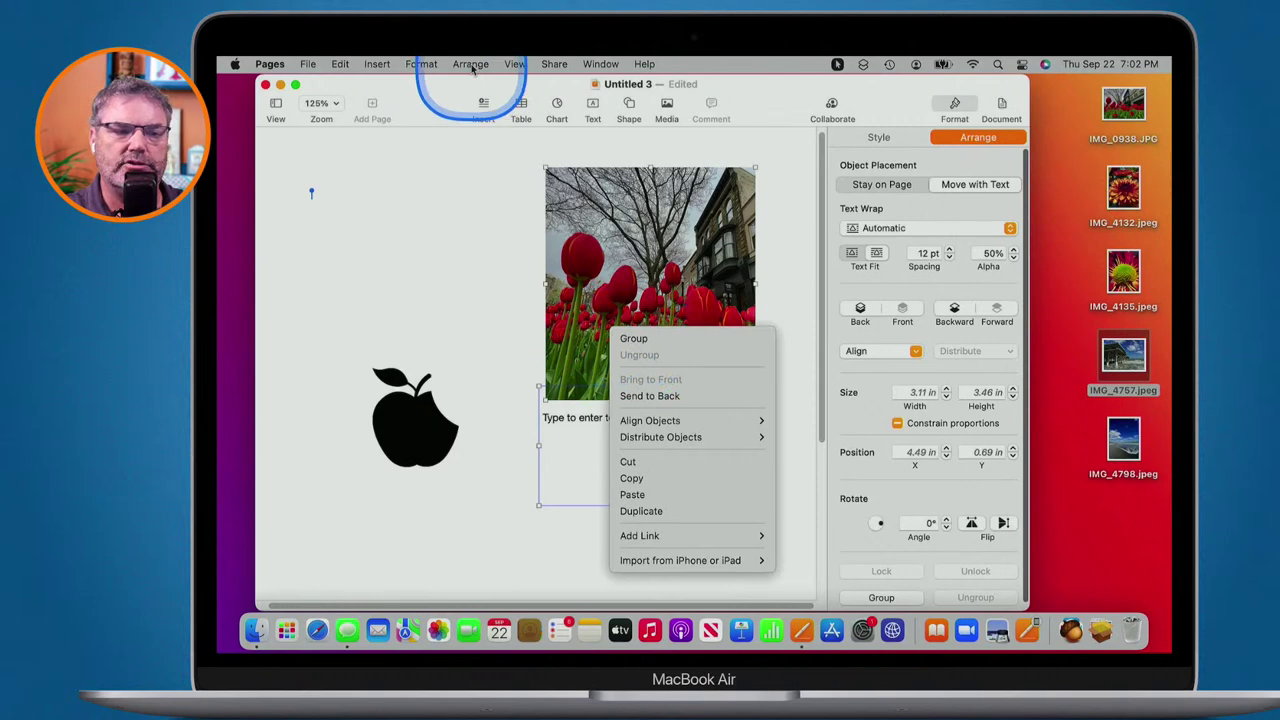
left_click(638, 338)
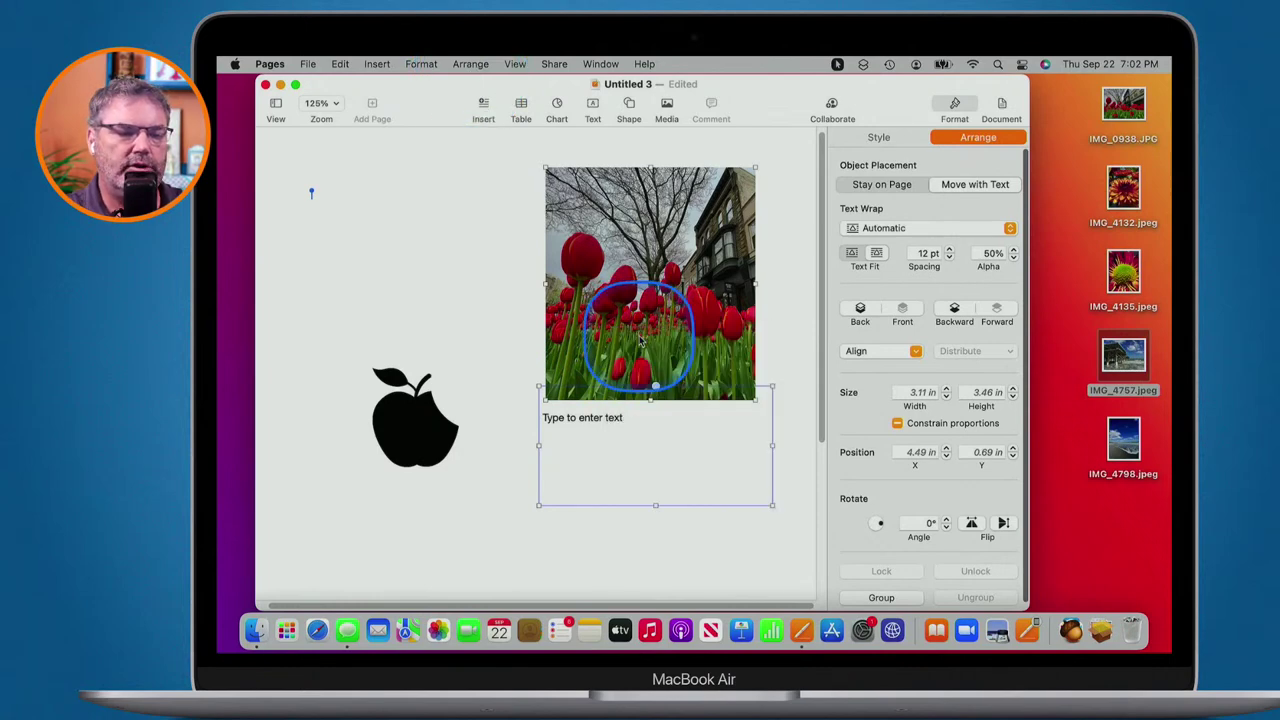
left_click(500, 277)
left_click_drag(590, 262, 618, 306)
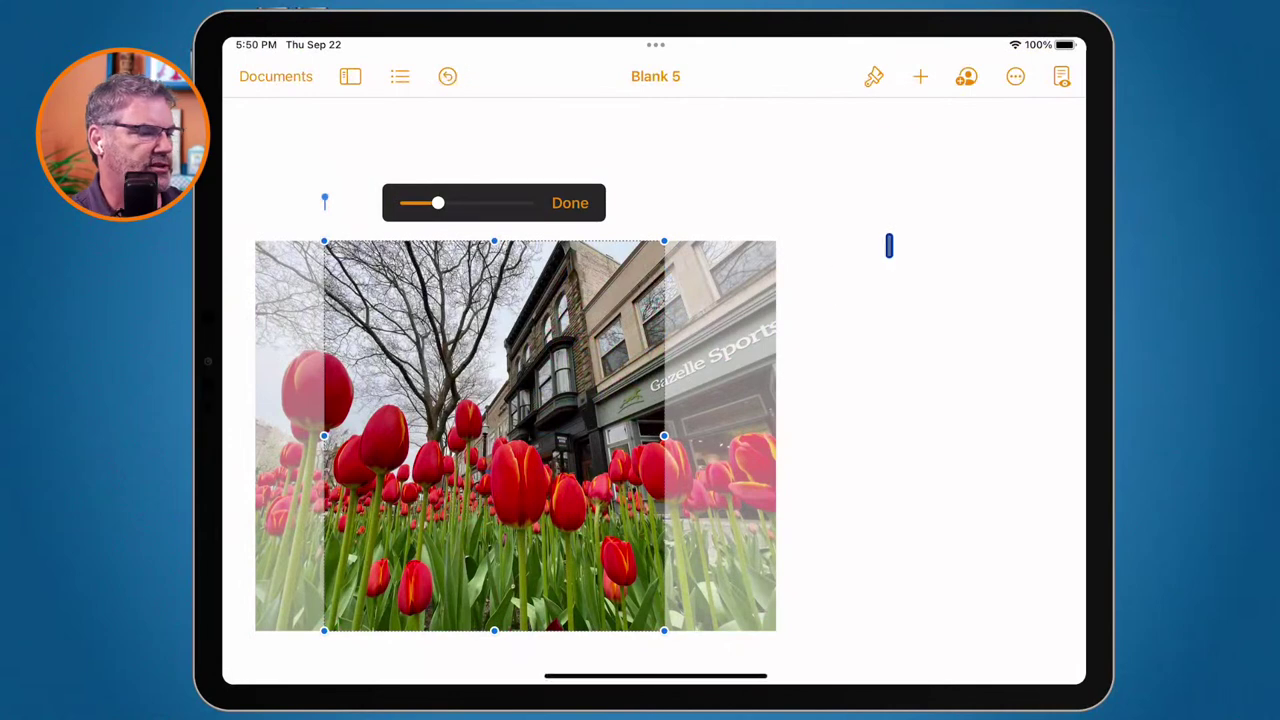
On the iPad, insert a text box and place it immediately beside the right edge of the tulip picture.
left_click(914, 80)
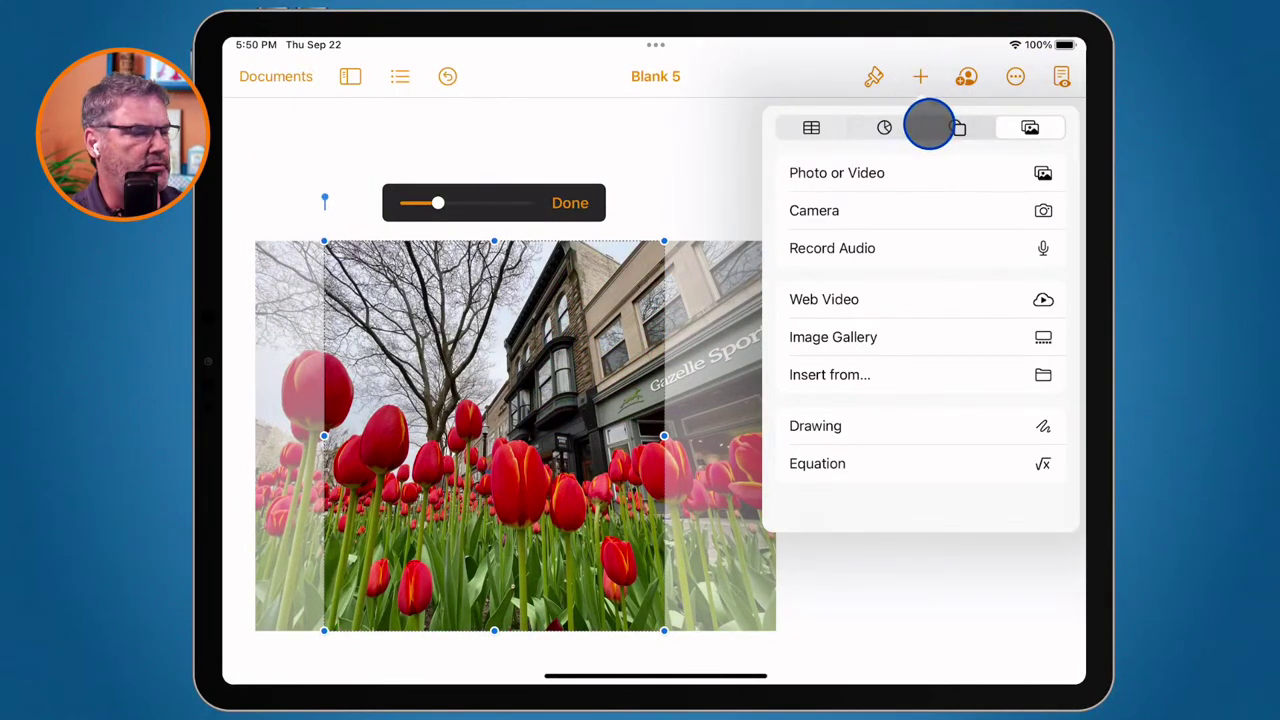
left_click(946, 128)
left_click(826, 214)
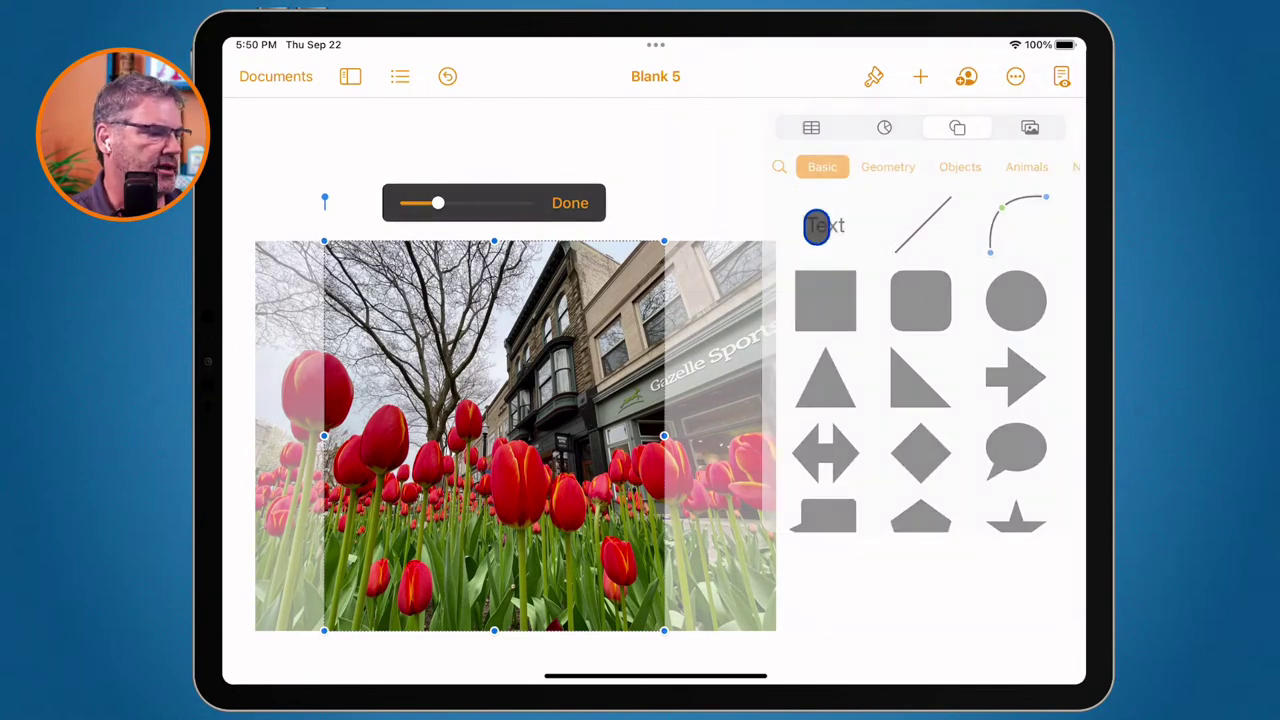
left_click_drag(595, 308, 786, 251)
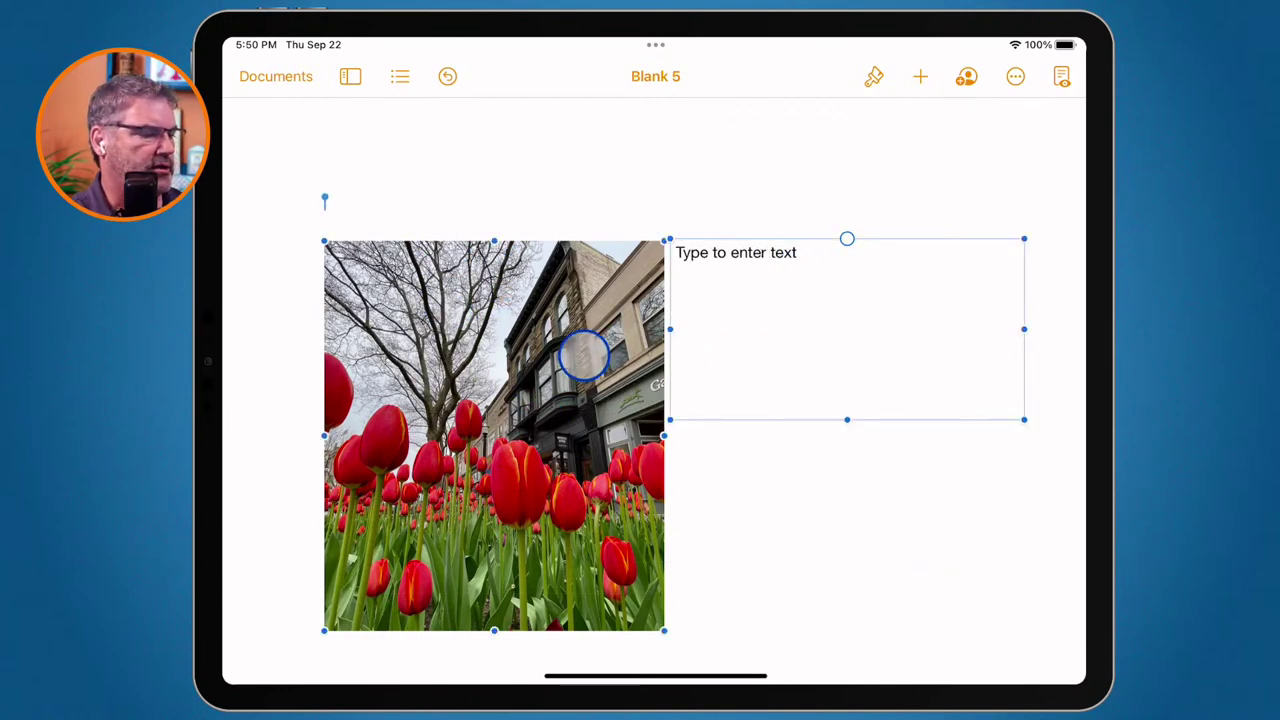
Group the tulip picture with the text box beside it and move the group slightly up and to the left.
left_click(584, 355)
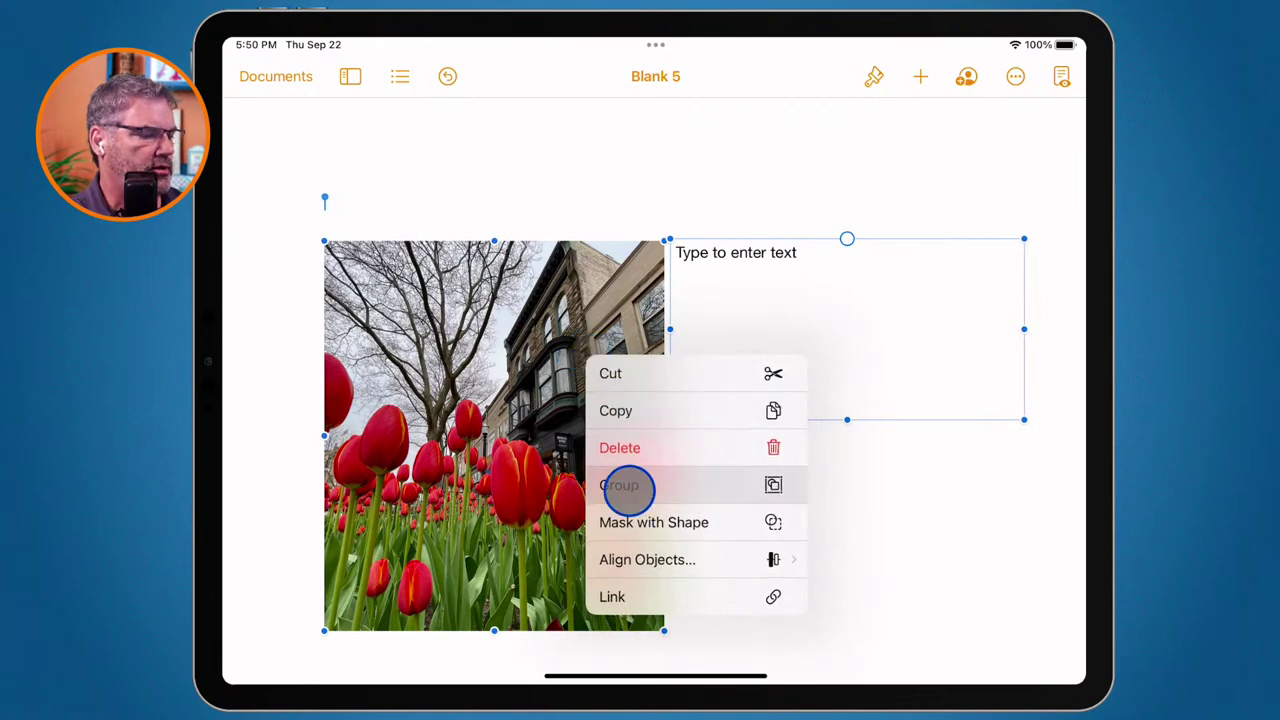
left_click(626, 486)
left_click_drag(597, 409, 578, 362)
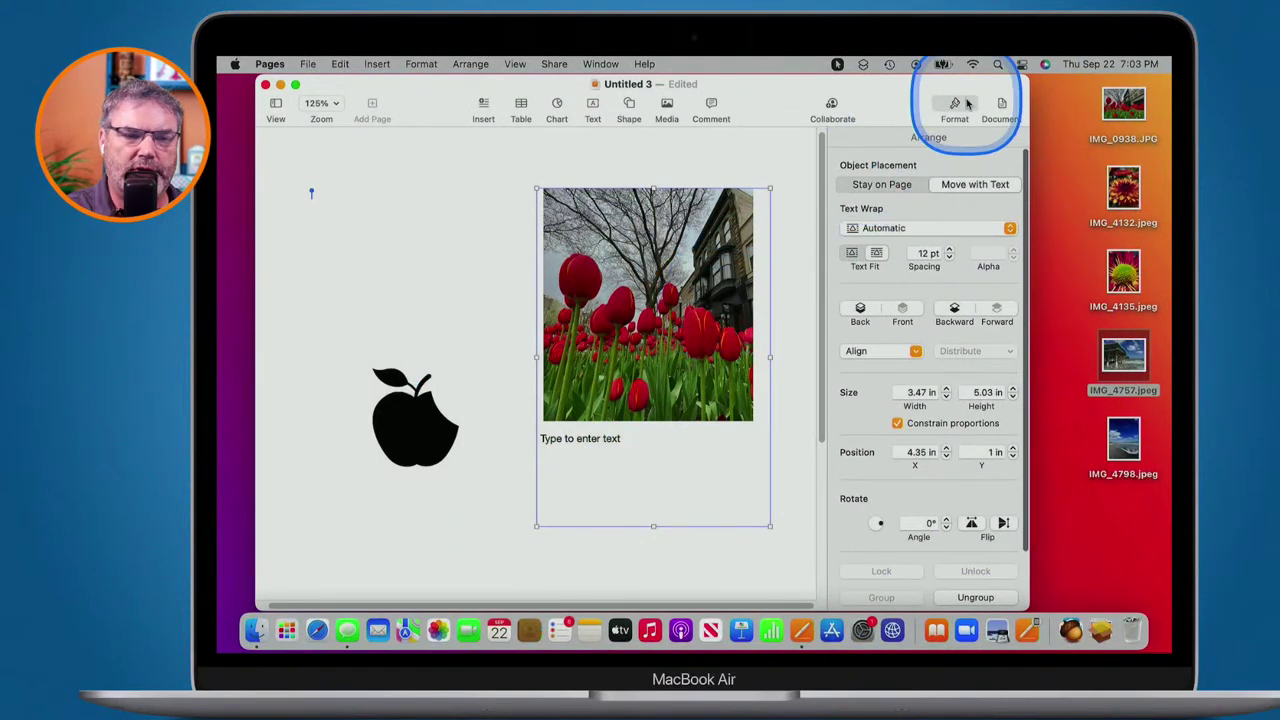
Back on the Mac, compare the formatting options of the apple shape with those of the grouped tulip picture and text box.
left_click(426, 278)
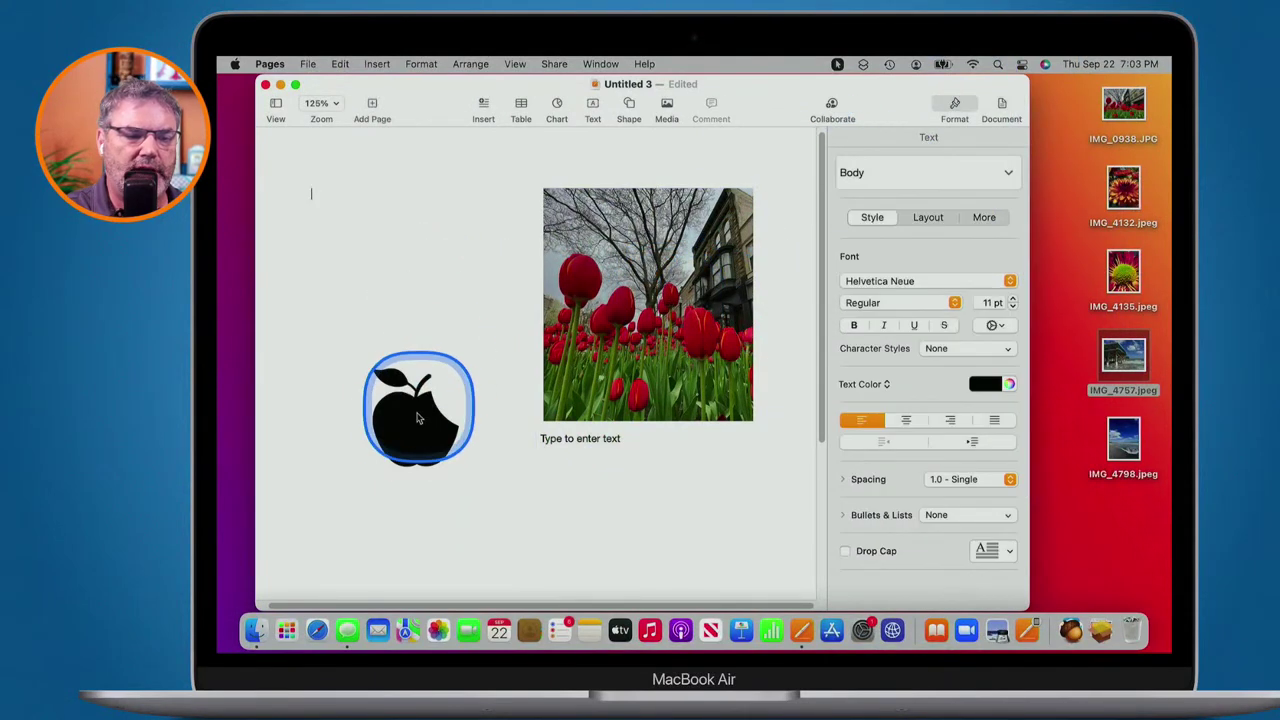
left_click(415, 427)
left_click(925, 138)
left_click(866, 139)
left_click(680, 285)
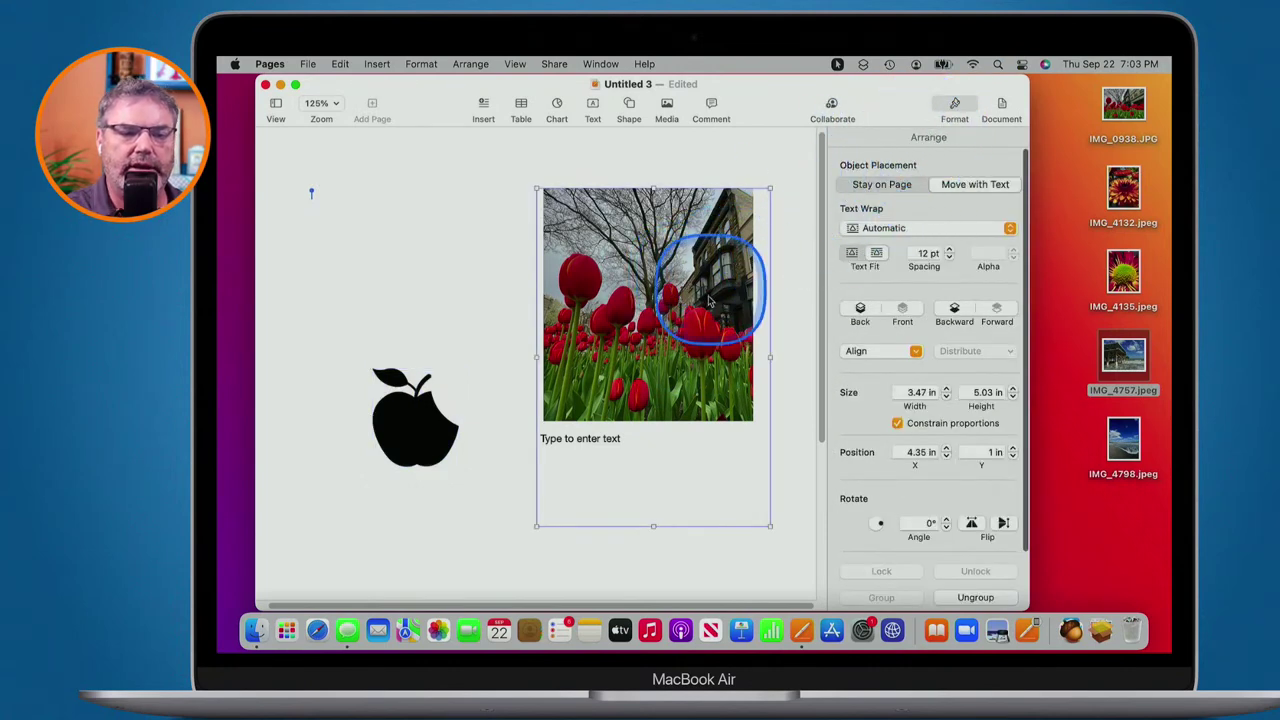
right_click(701, 313)
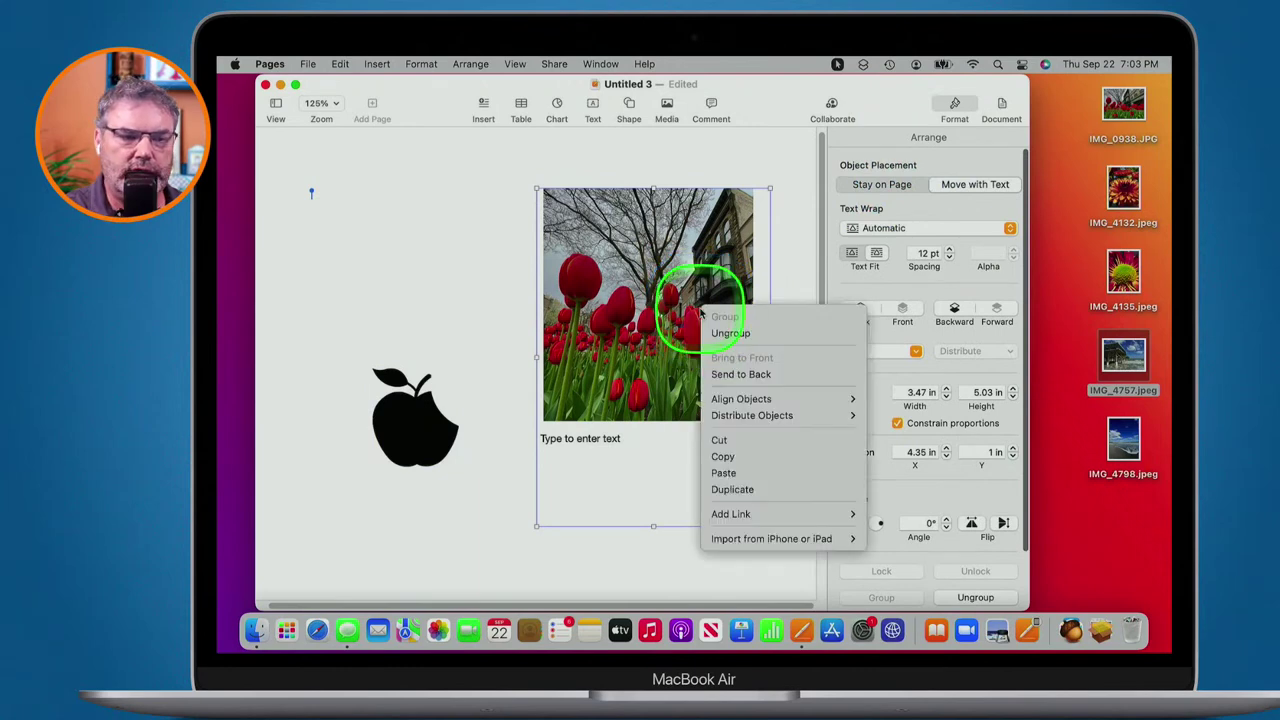
left_click(760, 250)
Select the tulip picture alone inside its group, then move the whole group to about X 4.45 in, Y 1 in.
left_click(718, 264)
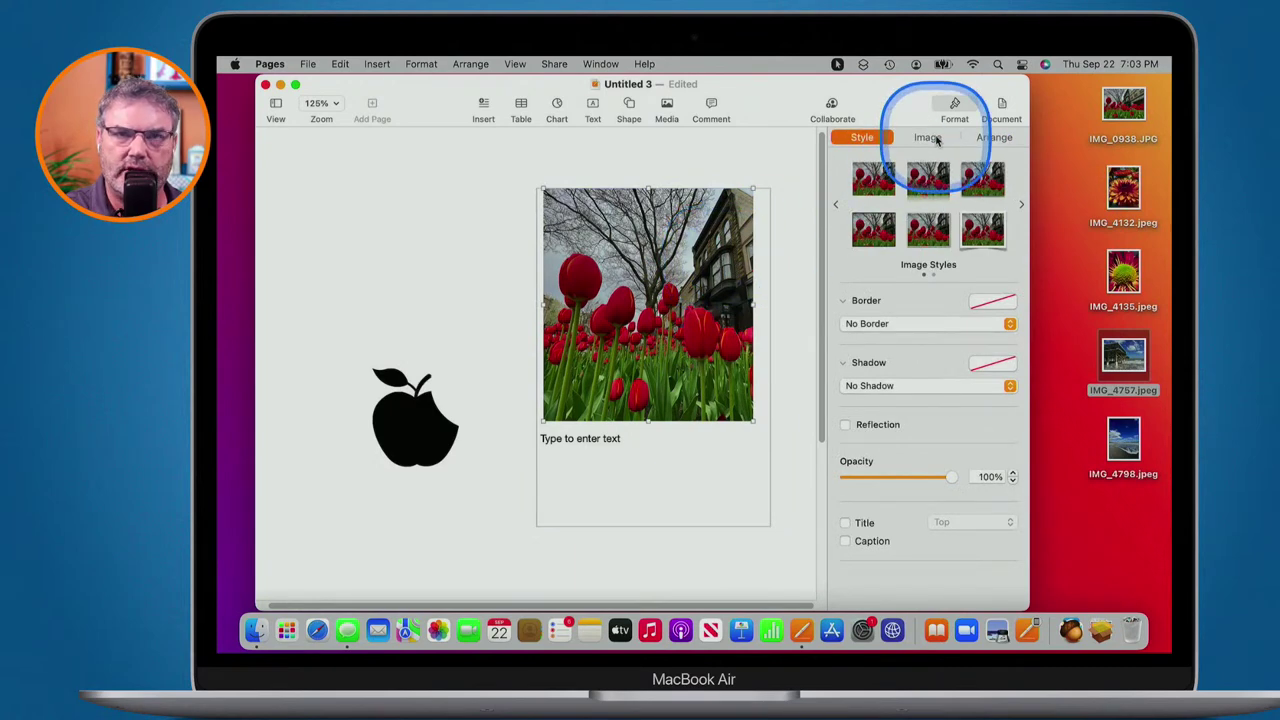
left_click(791, 214)
mouse_move(698, 257)
left_mouse_down()
mouse_move(700, 242)
mouse_move(704, 255)
left_mouse_up()
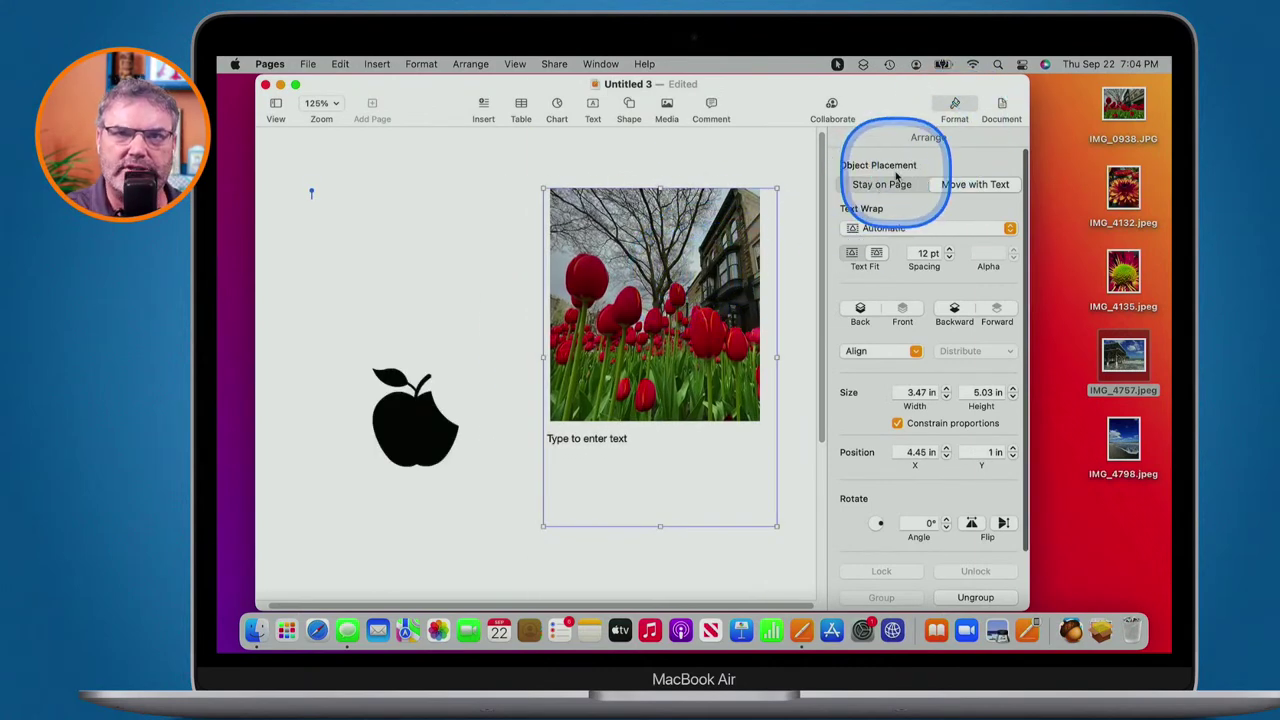
Replace the tulip picture inside the group with the pier photo IMG_4757.jpeg.
left_click(721, 253)
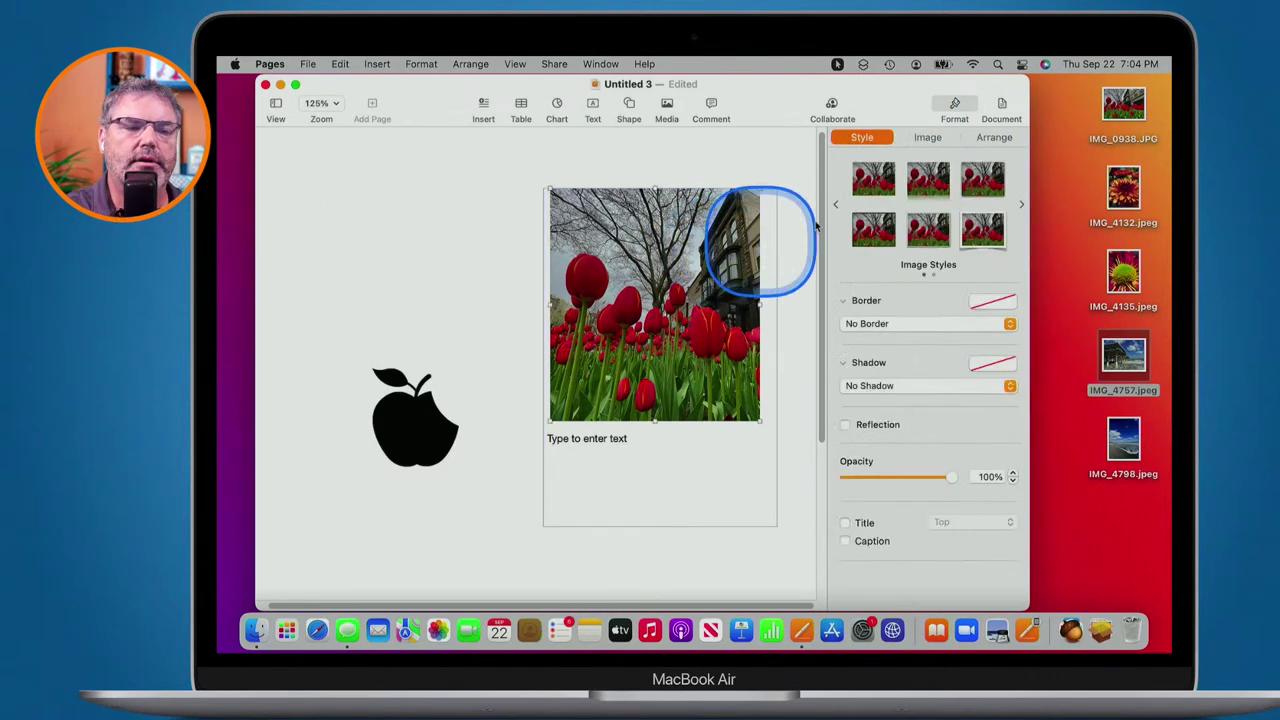
left_click(930, 139)
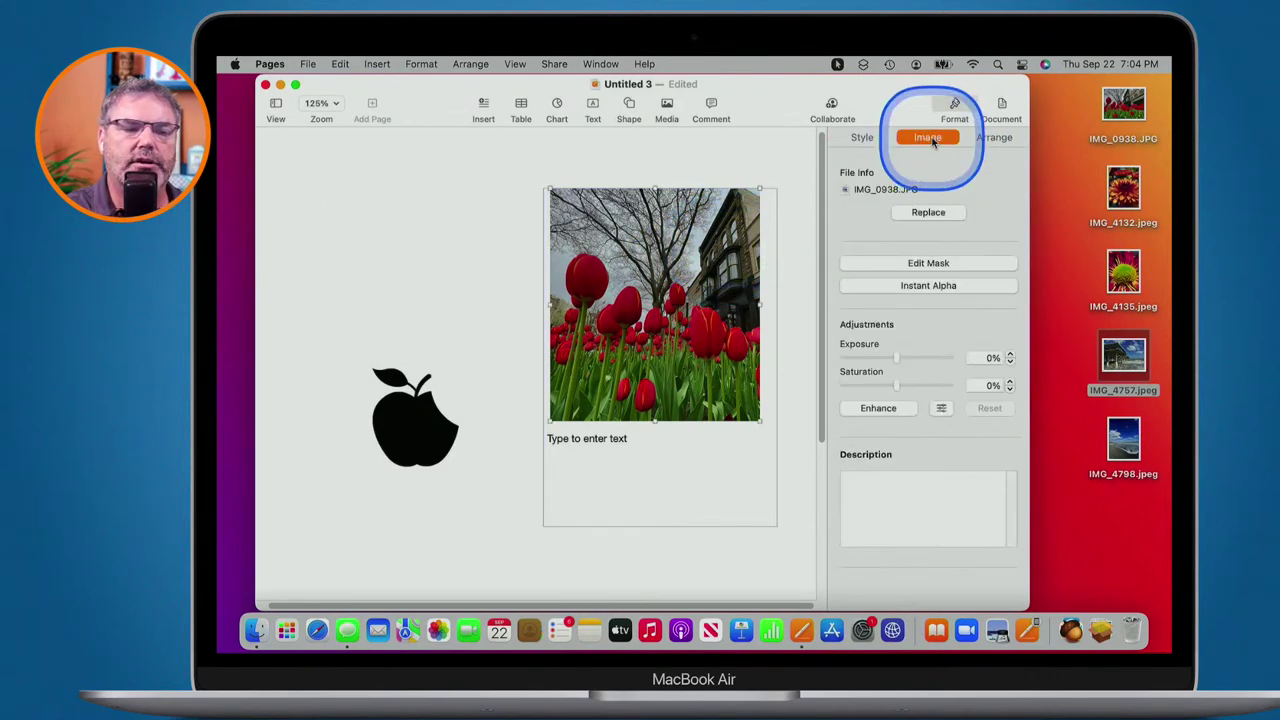
left_click(928, 212)
double_click(500, 285)
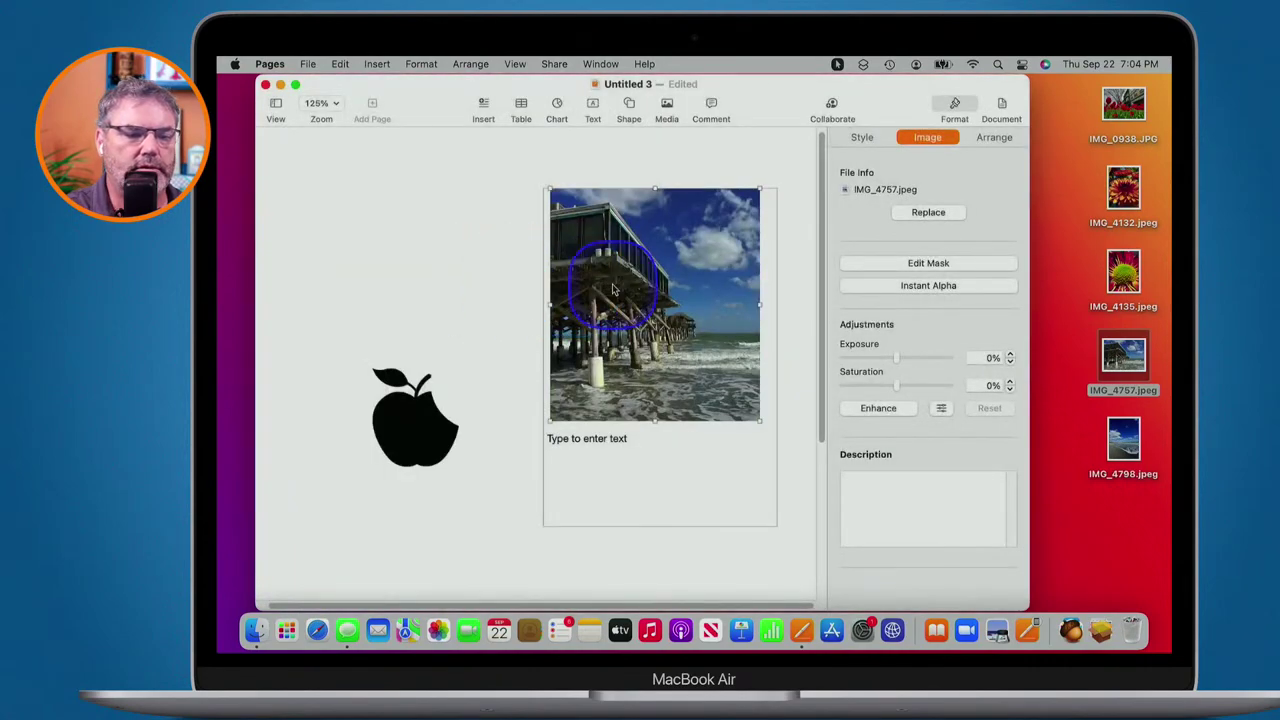
Shift the pier photo to the right inside its mask and finish editing the mask.
double_click(595, 262)
left_click_drag(595, 265, 661, 285)
left_click(462, 284)
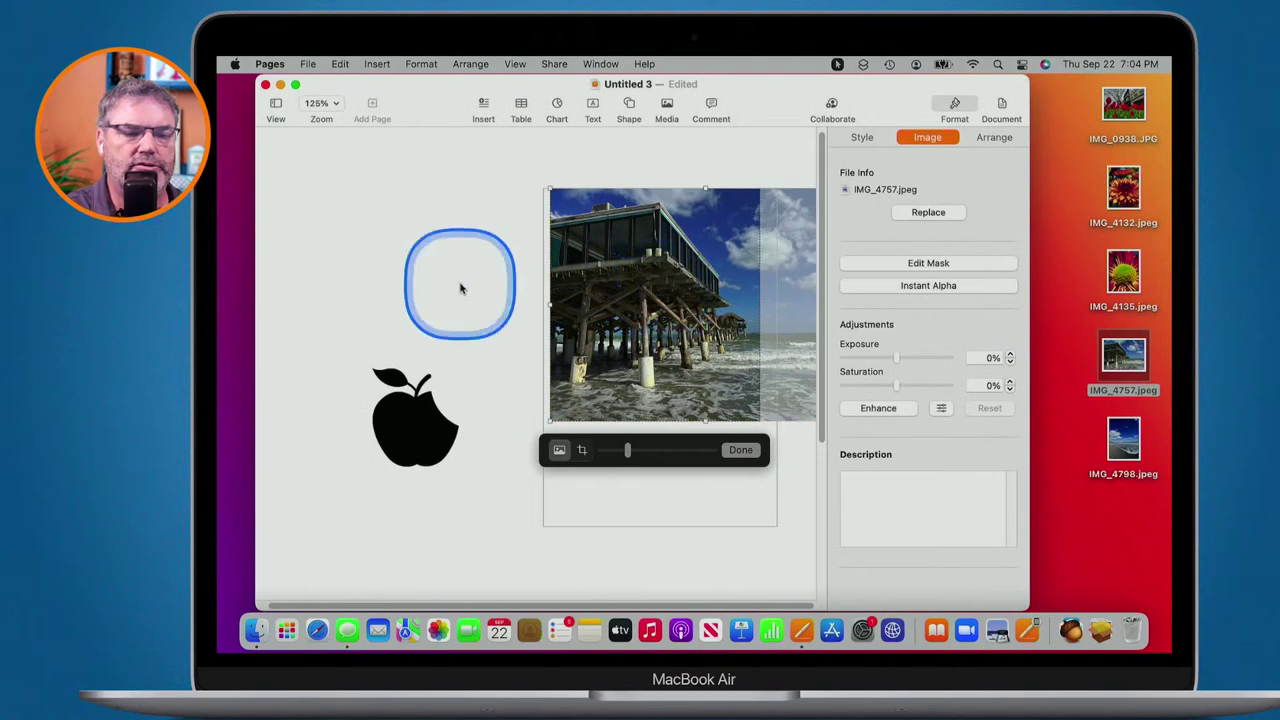
left_click(505, 285)
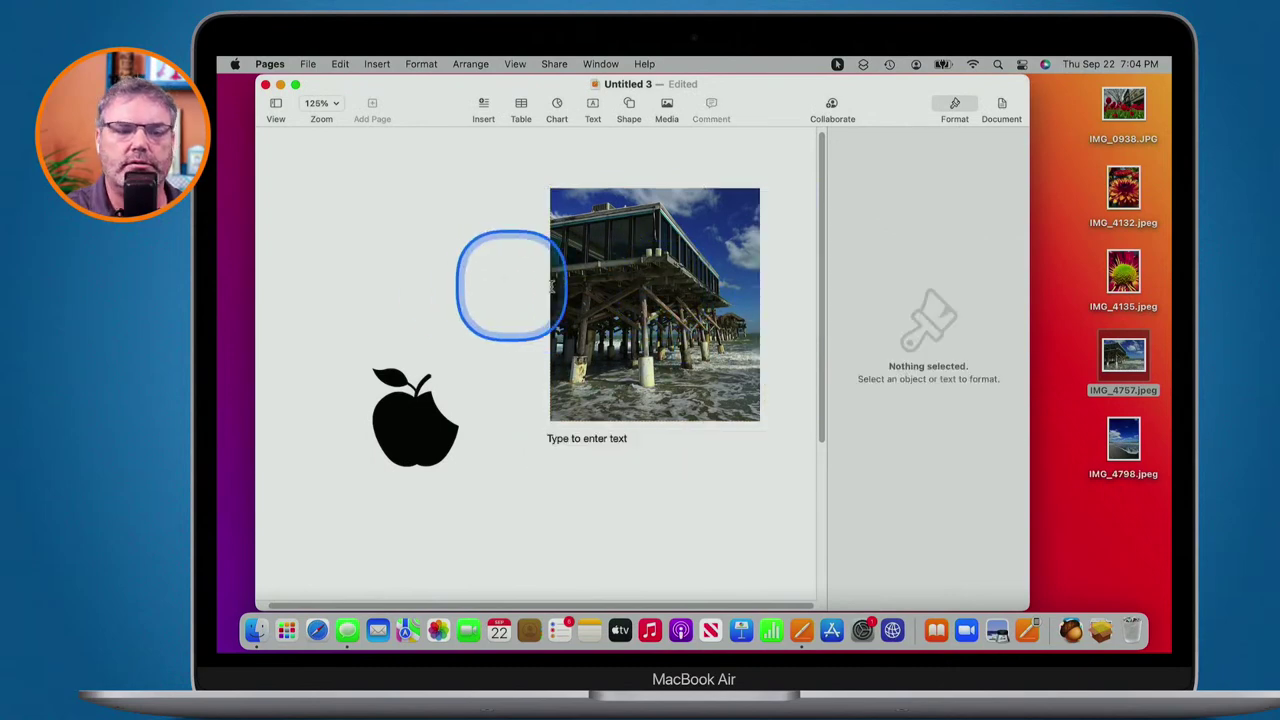
Examine the text formatting options for the placeholder text inside the group and the arrangement options for the whole group.
left_click(653, 300)
left_click(666, 291)
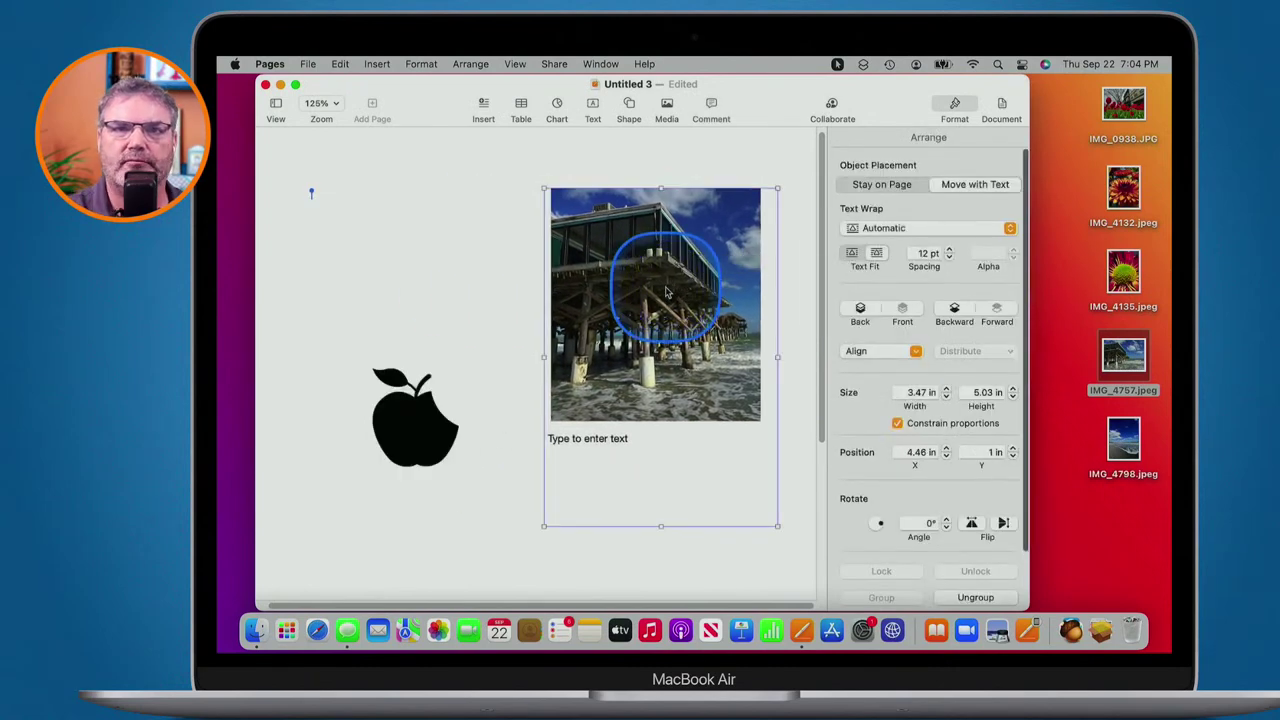
left_click(591, 439)
left_click(590, 440)
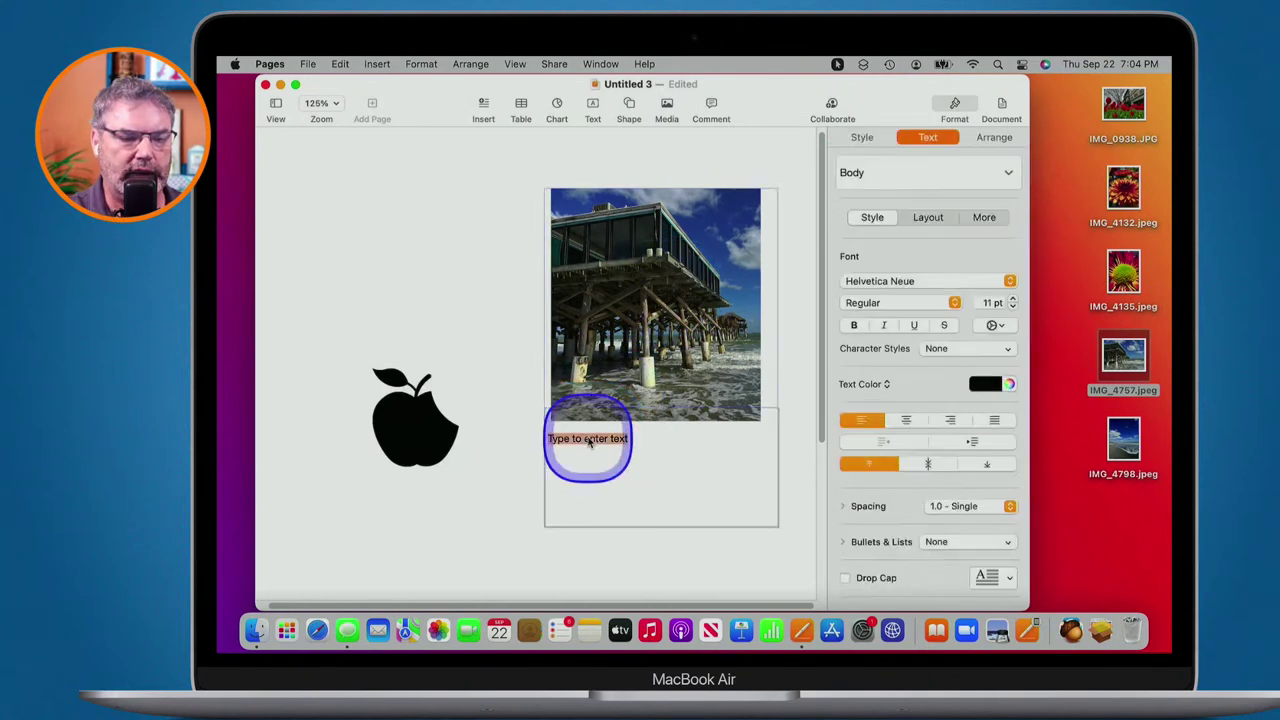
left_click(928, 138)
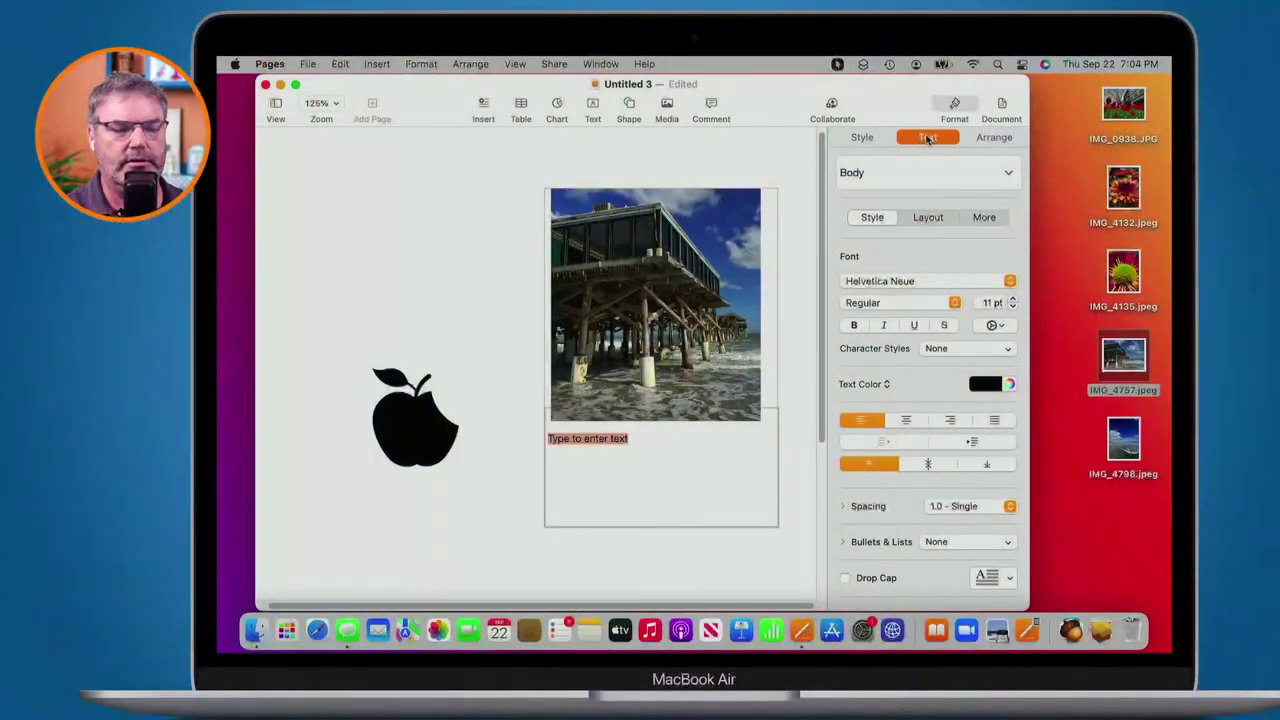
left_click(457, 236)
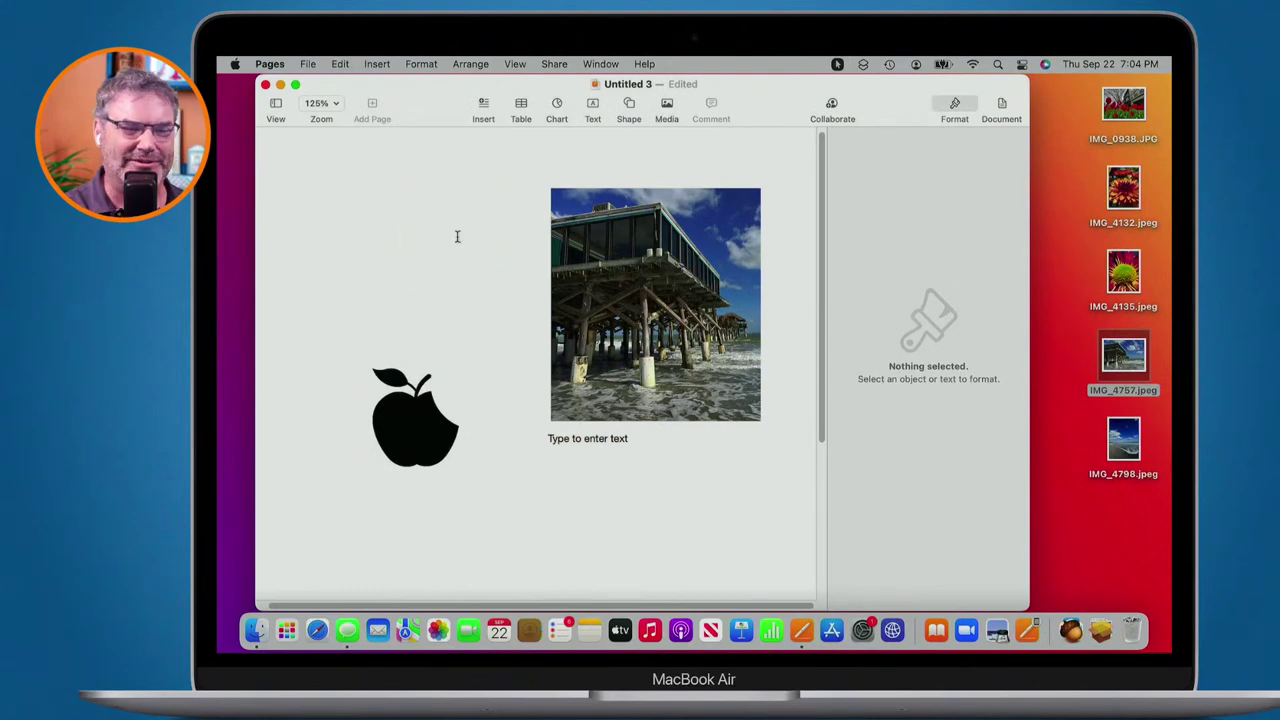
left_click(618, 262)
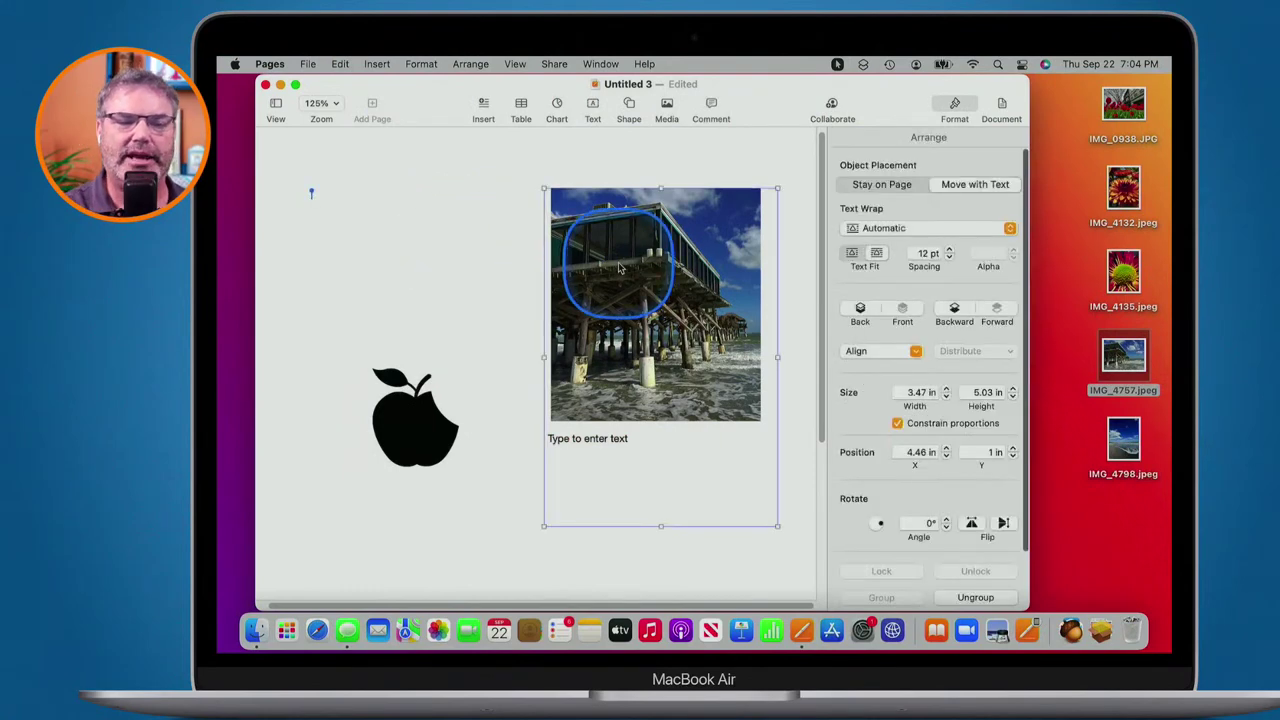
left_click(954, 103)
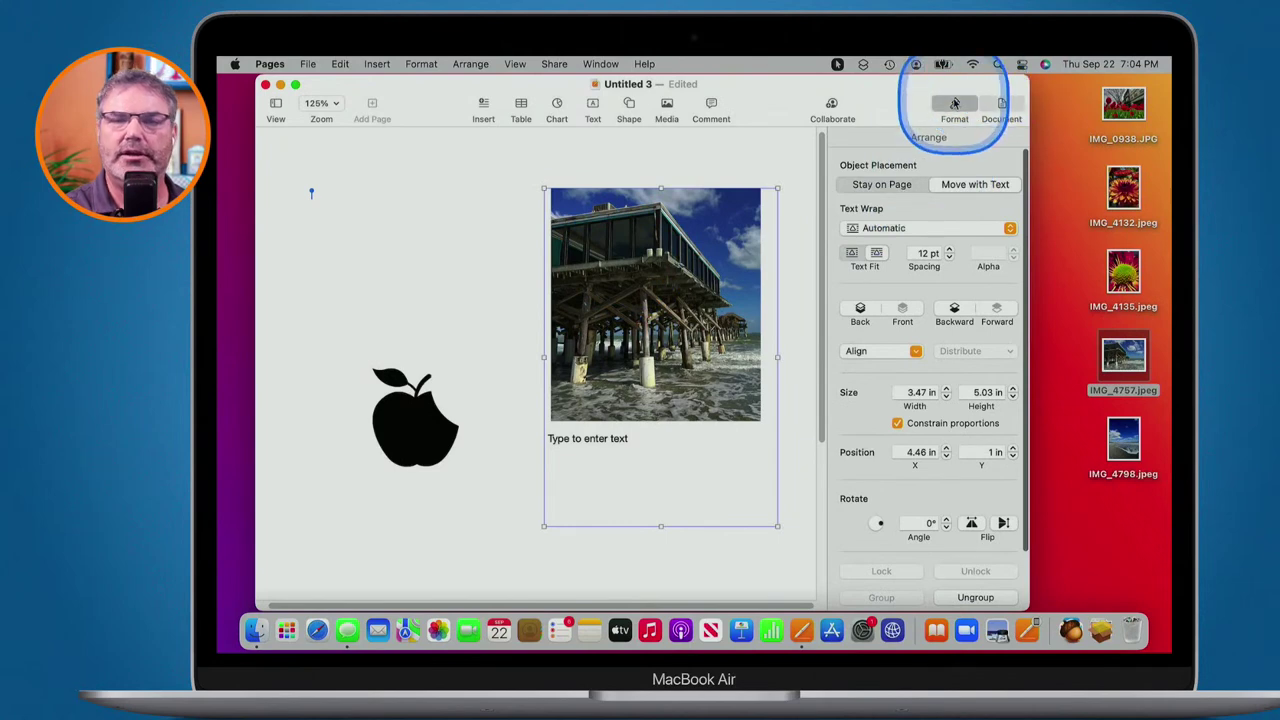
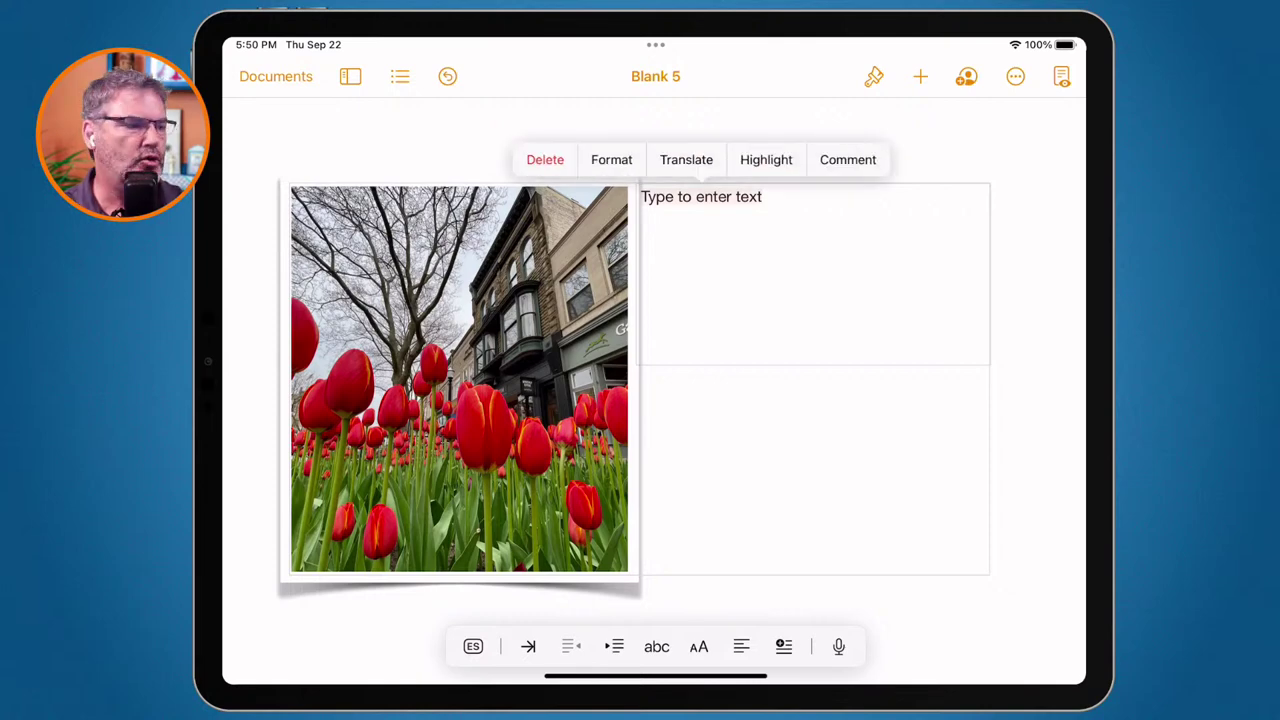
On the iPad, open the format options for the text box inside the tulip group.
left_click(873, 76)
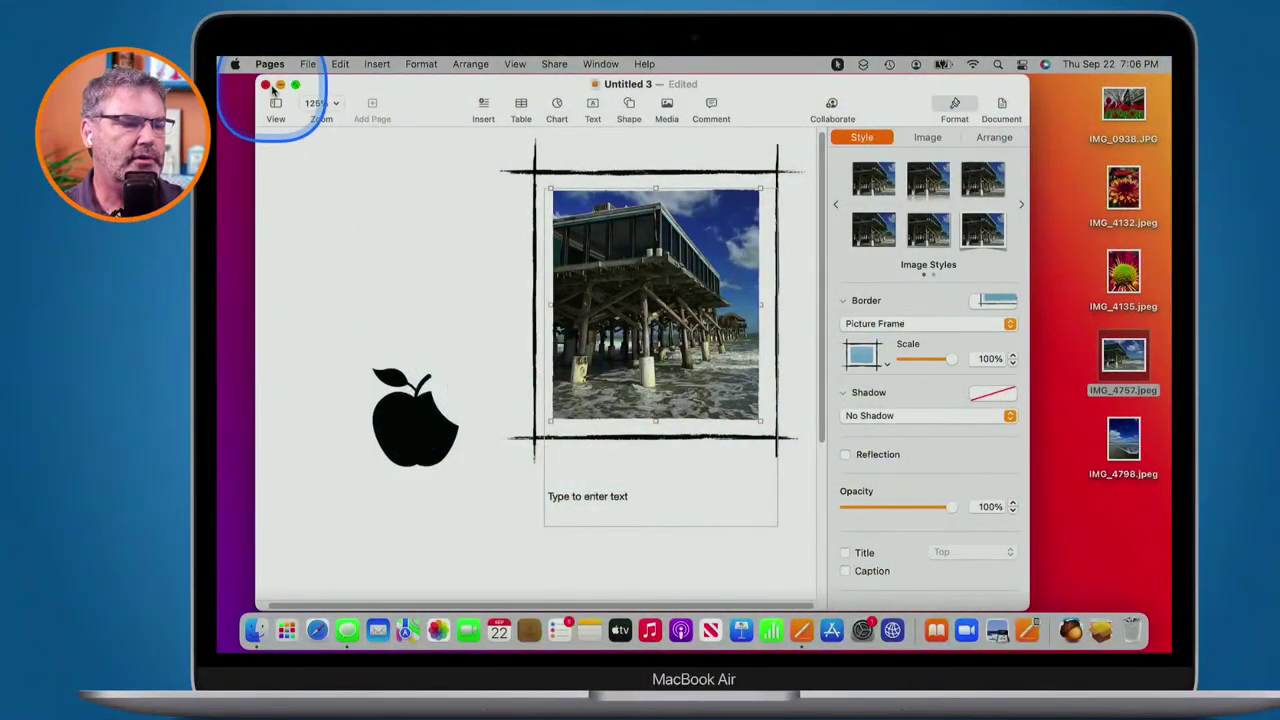
On the Mac, discard the Untitled 3 document without saving and create a new document from the Essay report template.
left_click(265, 84)
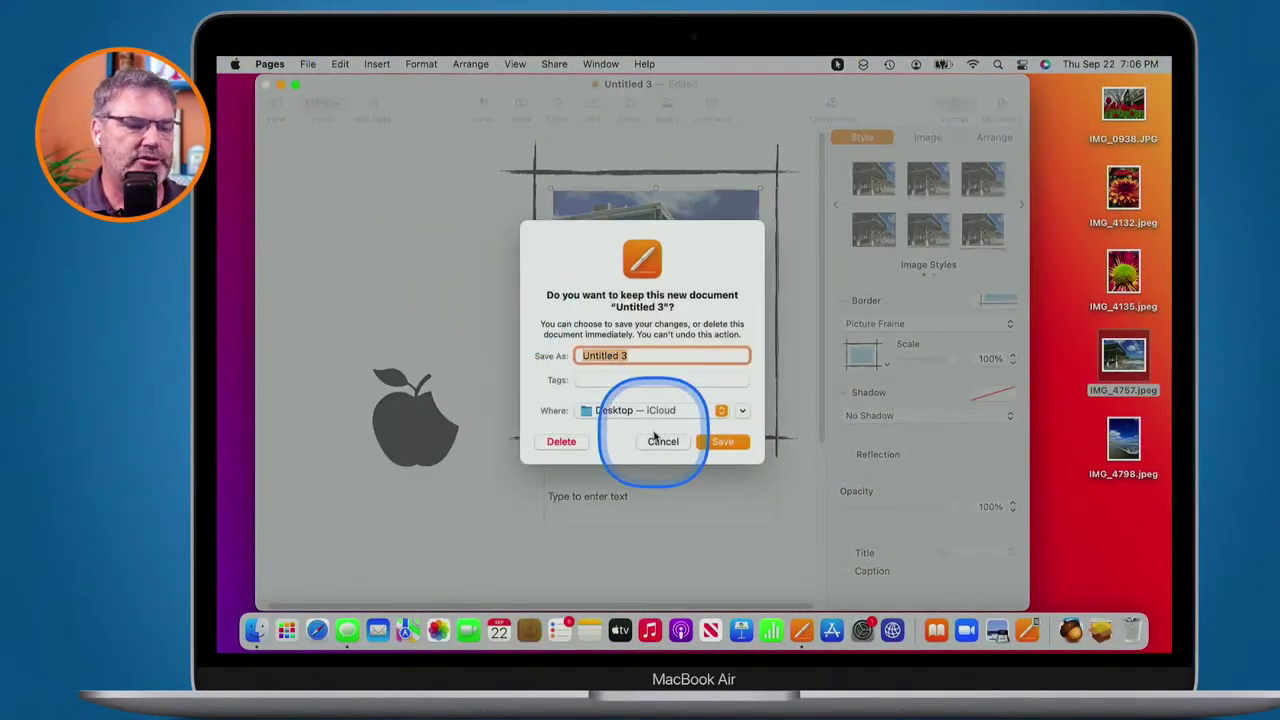
left_click(562, 442)
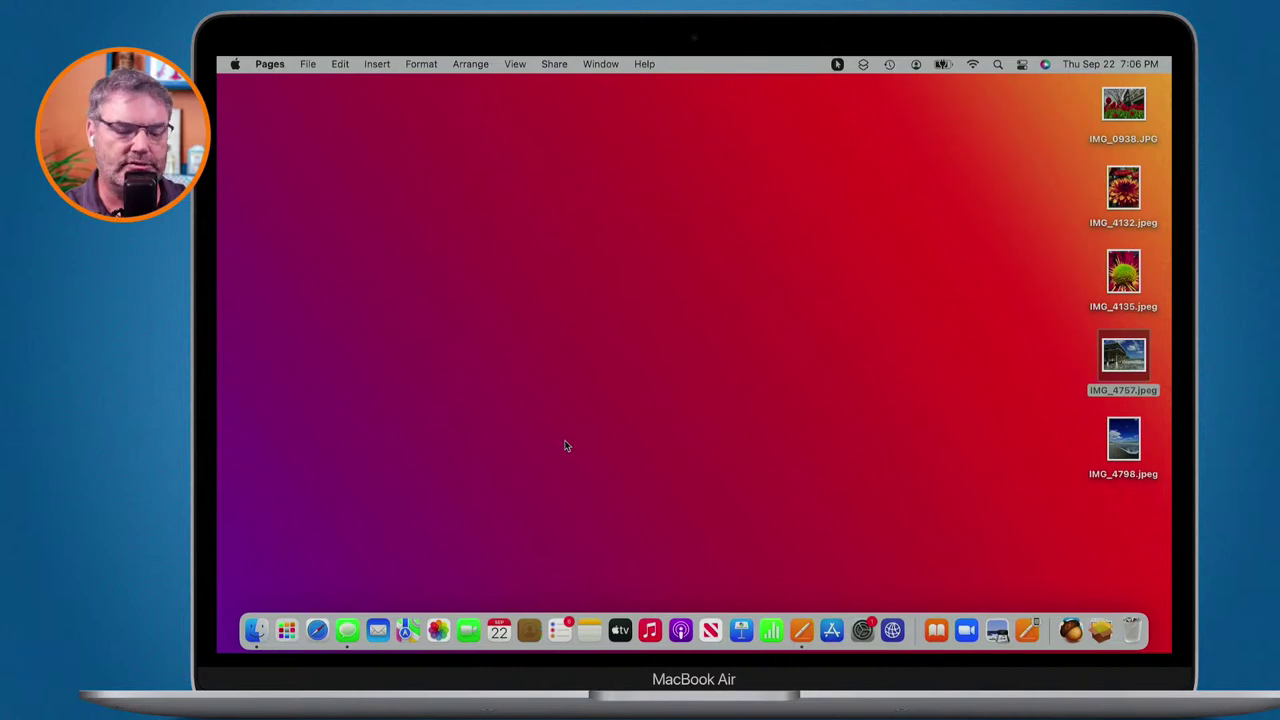
key("super+n")
left_click(677, 266)
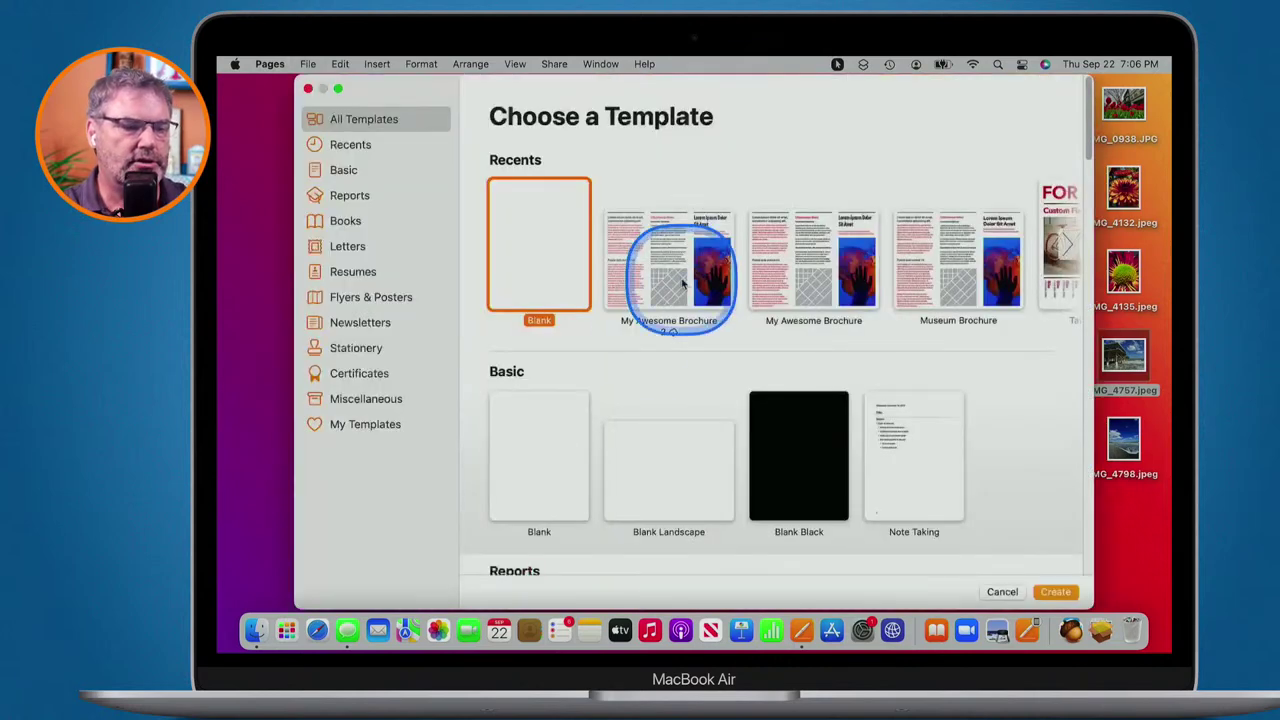
scroll(682, 284, "down", 4)
scroll(682, 284, "down", 3)
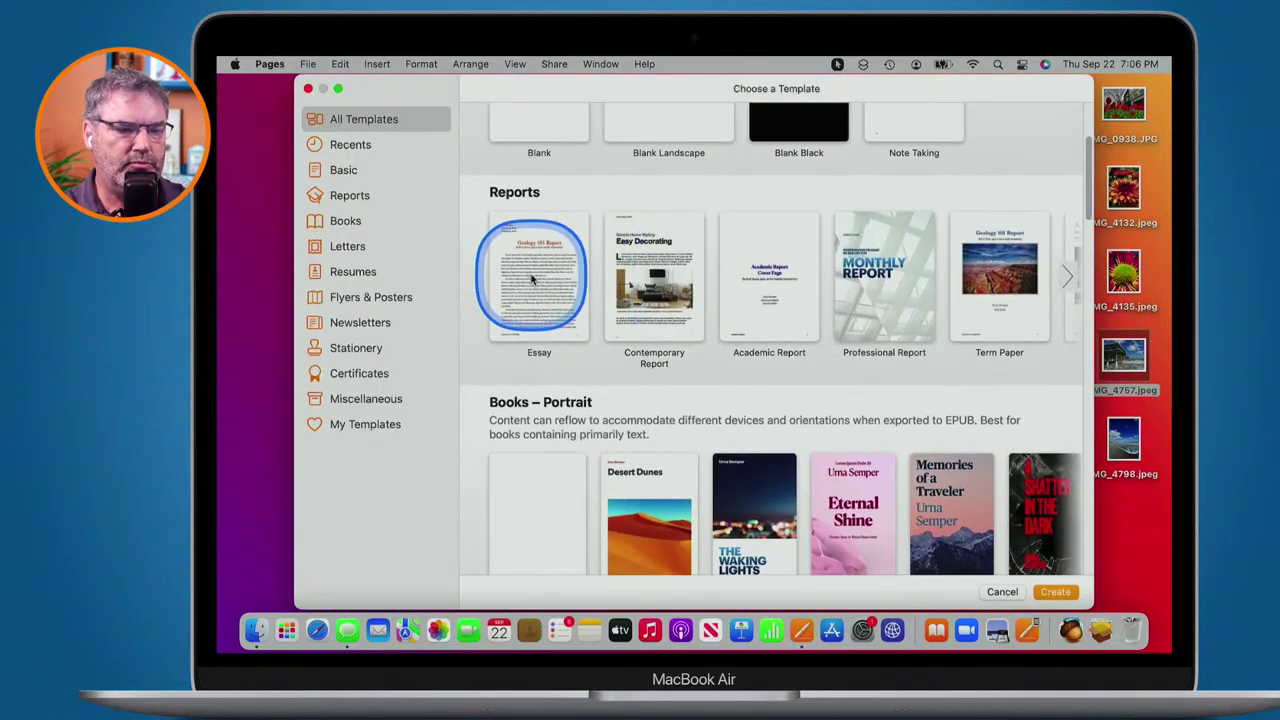
left_click(537, 280)
scroll(560, 460, "down", 5)
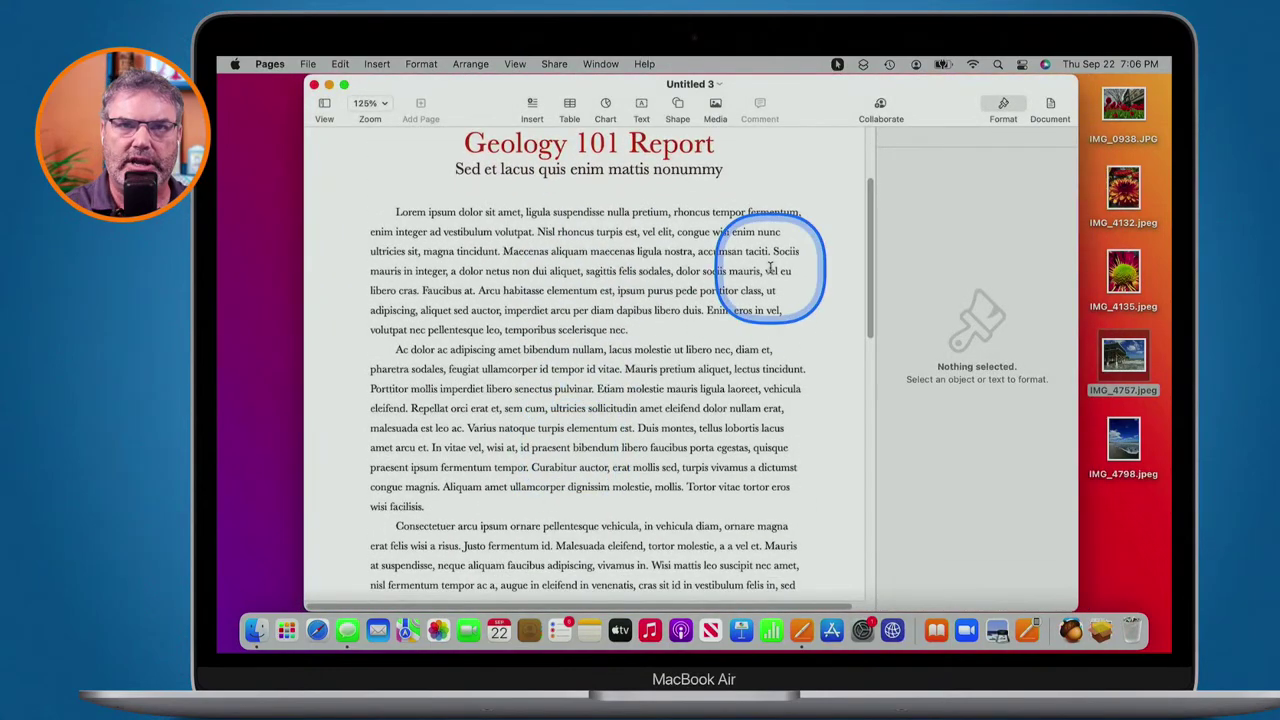
Try out a circle shape within the report's body text and delete it.
left_click(678, 104)
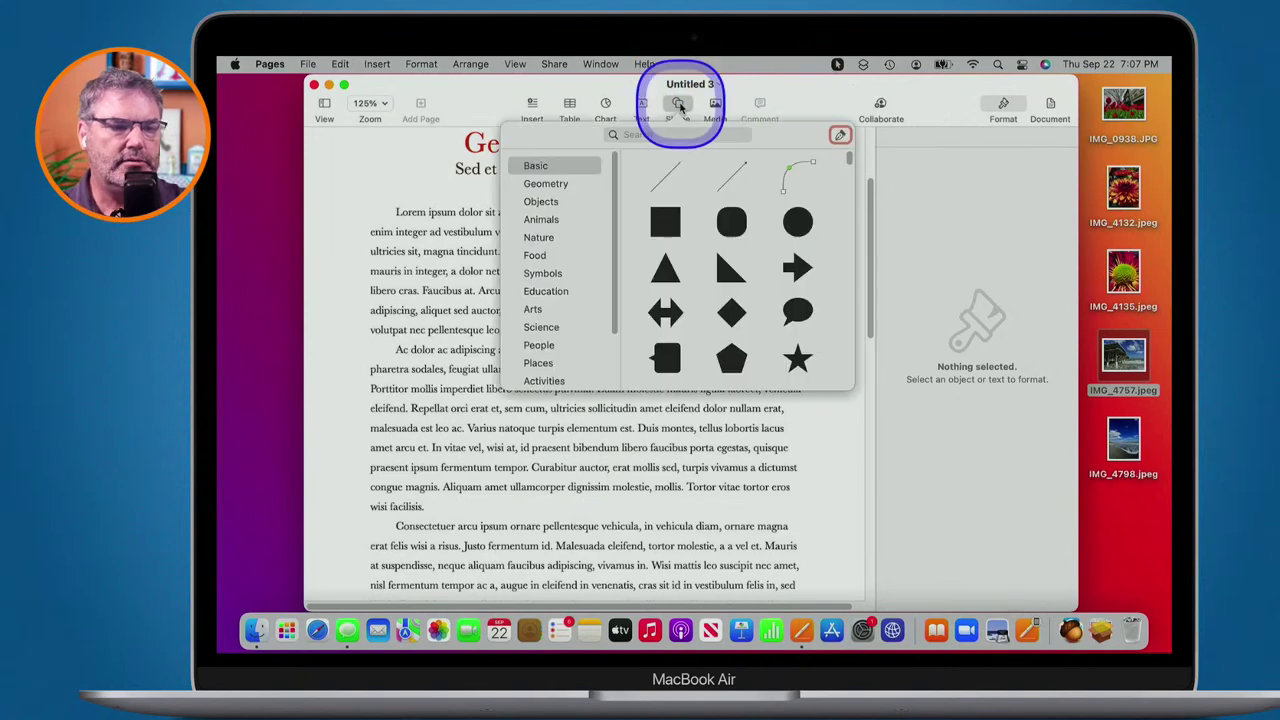
left_click(798, 221)
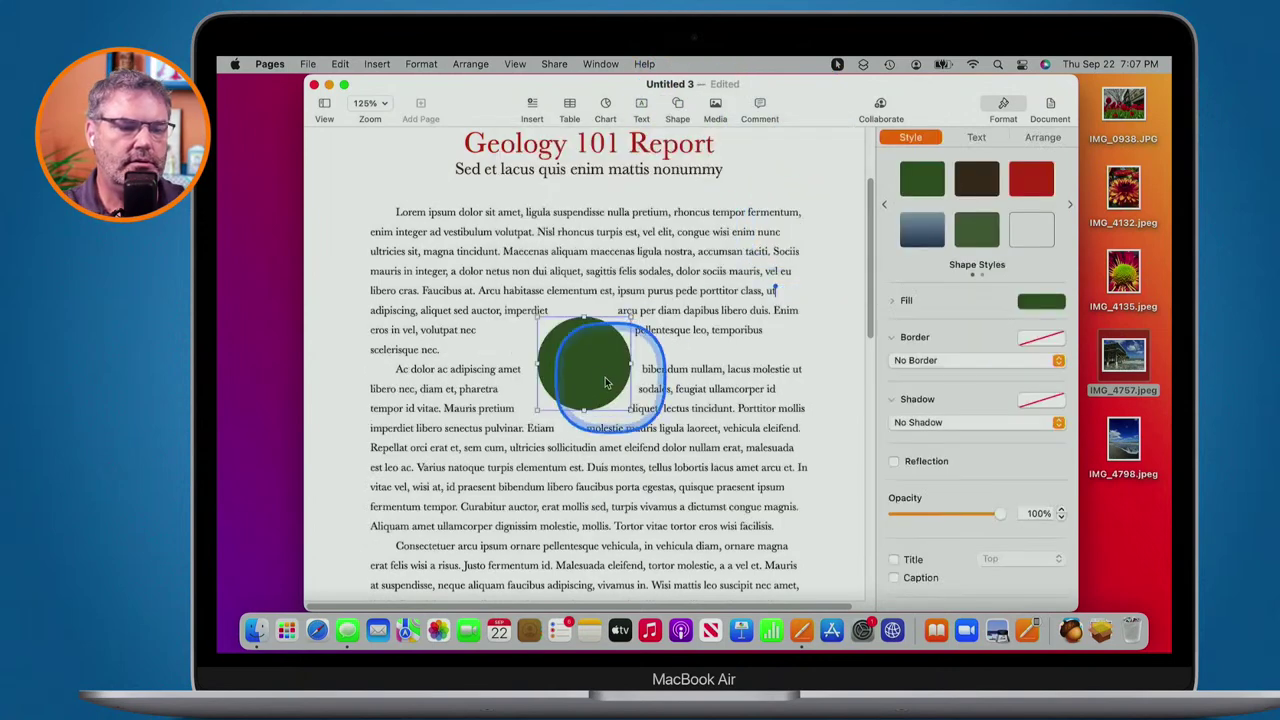
left_click_drag(629, 364, 670, 337)
key("BackSpace")
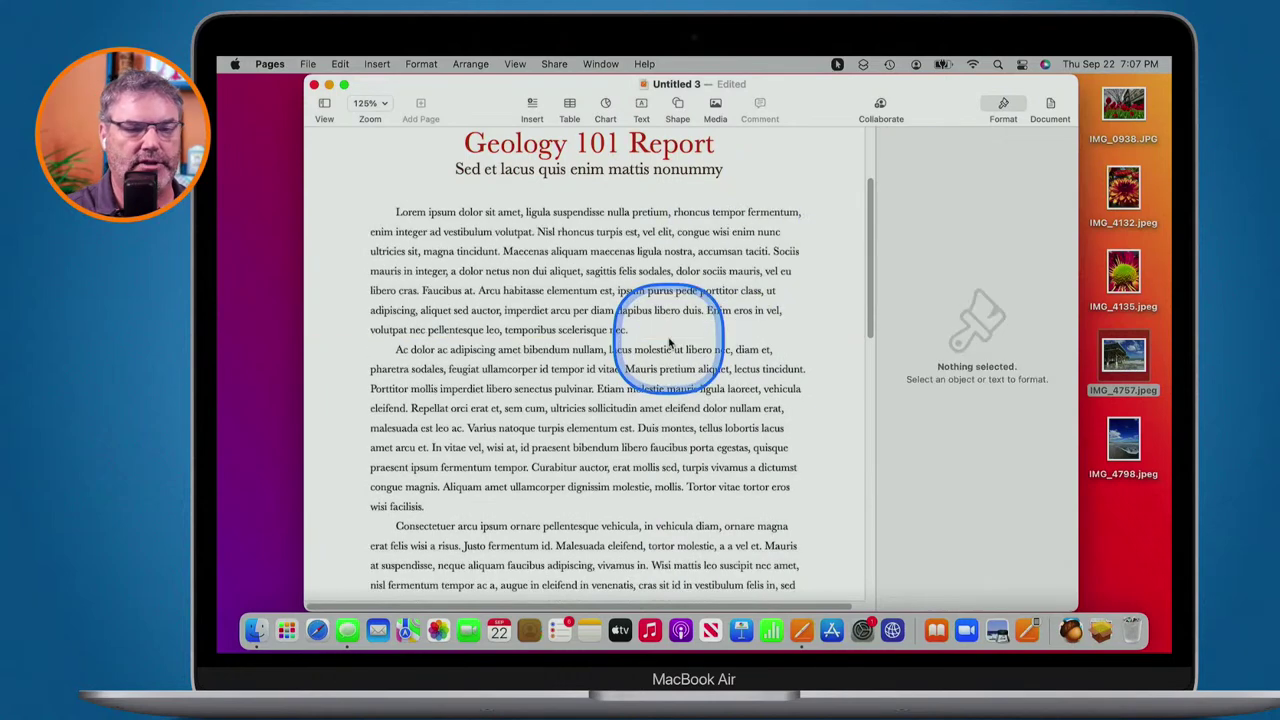
Insert the desktop picture IMG_4132.jpeg into the report and position it in the body text.
left_click(1123, 187)
left_click_drag(1123, 187, 770, 230)
left_click_drag(690, 240, 691, 330)
scroll(686, 340, "down", 4)
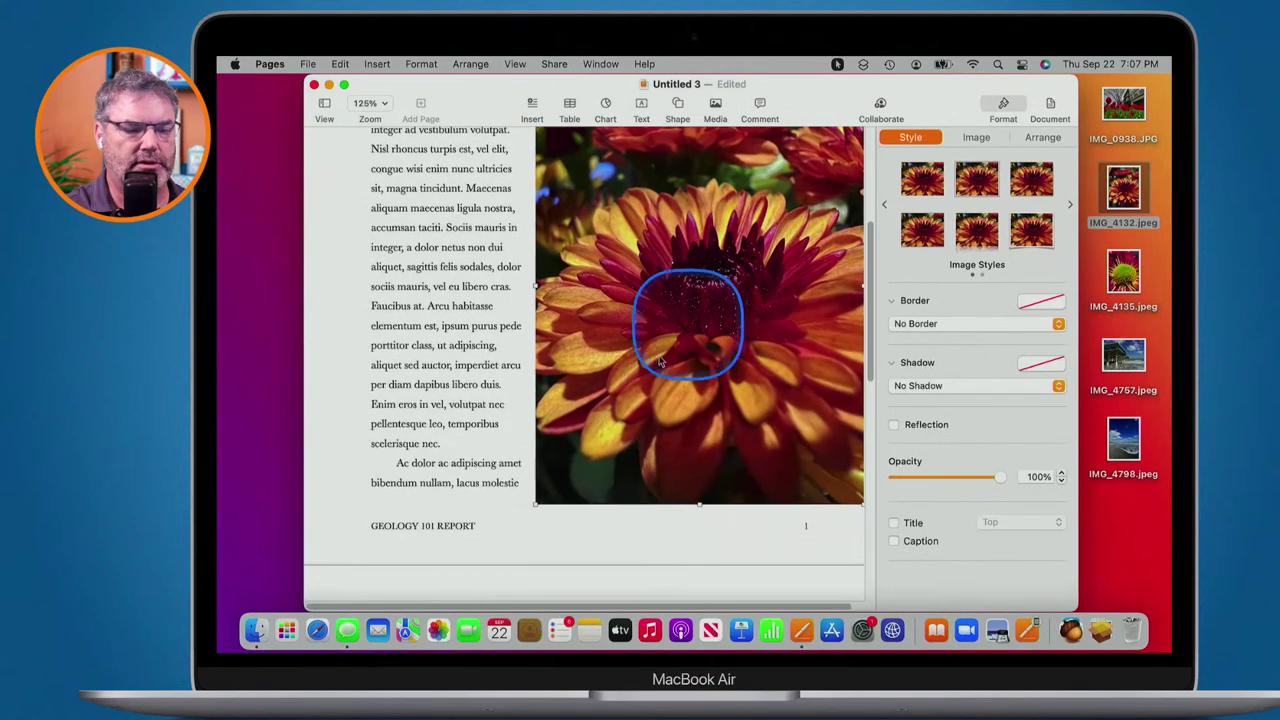
Shrink the flower picture to about 1.53 × 2.04 in and move it to about X 5.97 in, Y 3.6 in.
left_click_drag(536, 500, 763, 205)
scroll(763, 205, "up", 5)
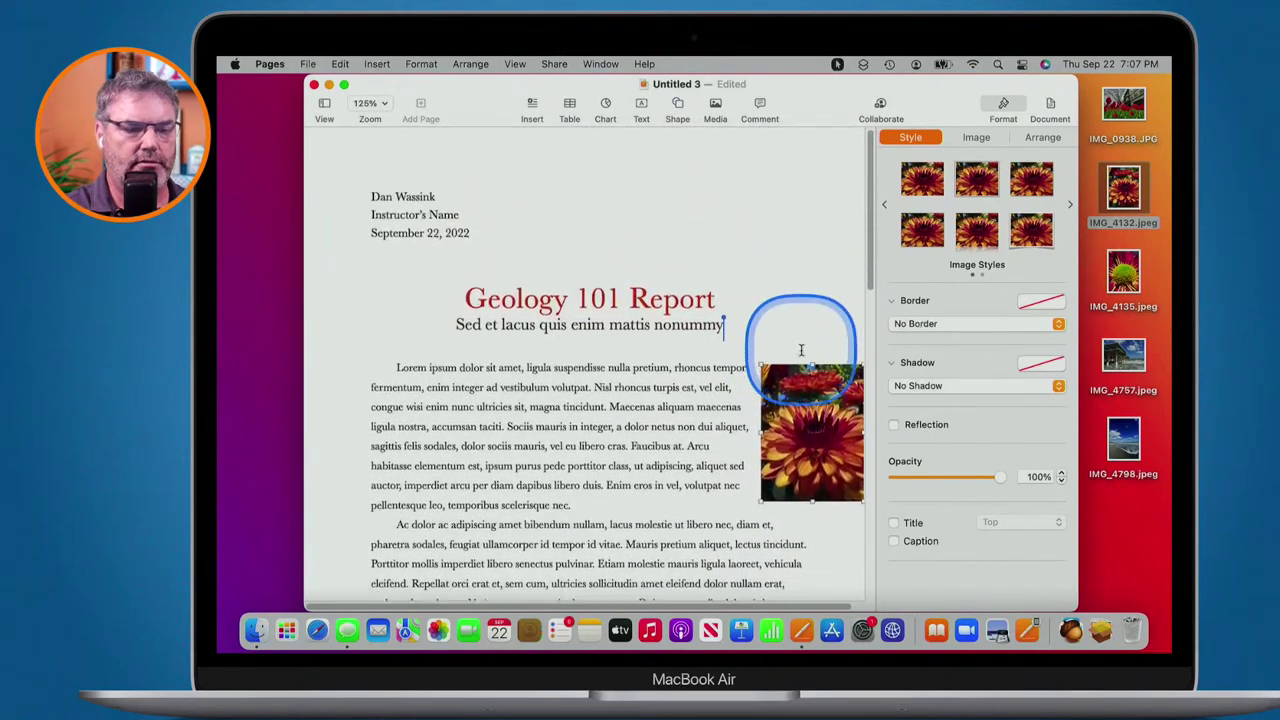
scroll(786, 343, "down", 3)
left_click_drag(806, 314, 758, 298)
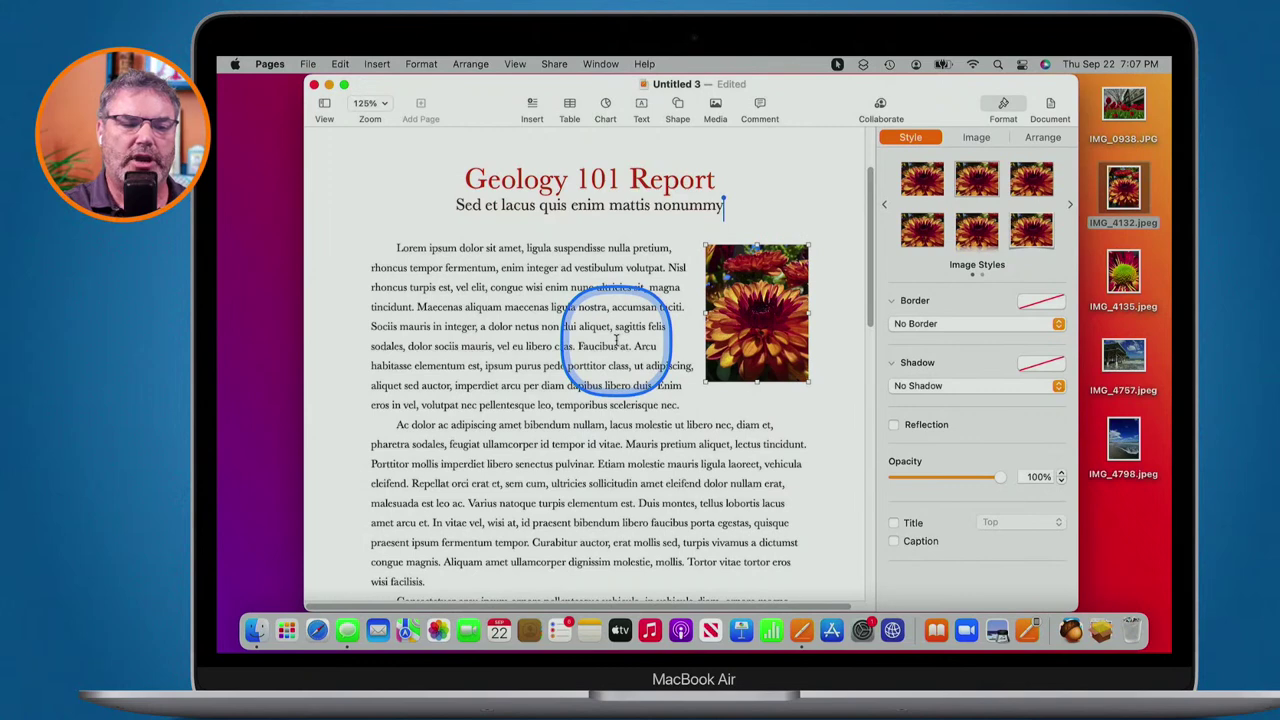
Delete the flower picture from the report's body text.
left_click(1039, 140)
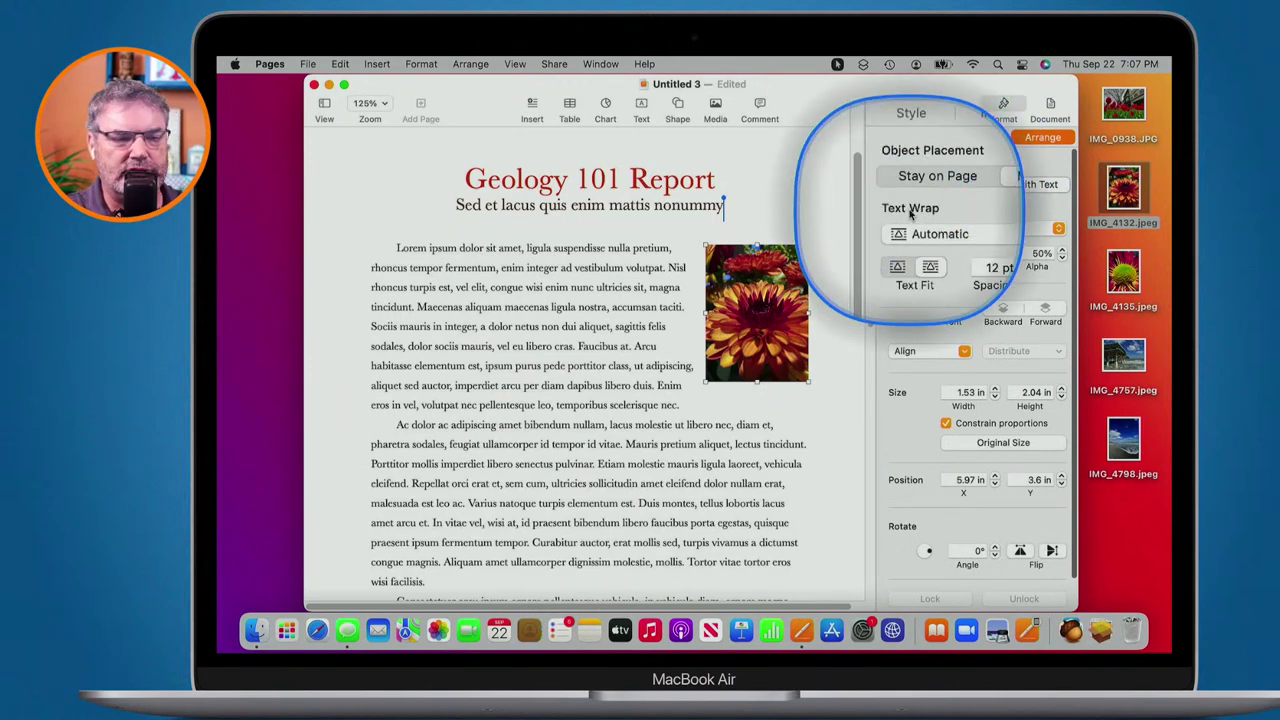
key("Delete")
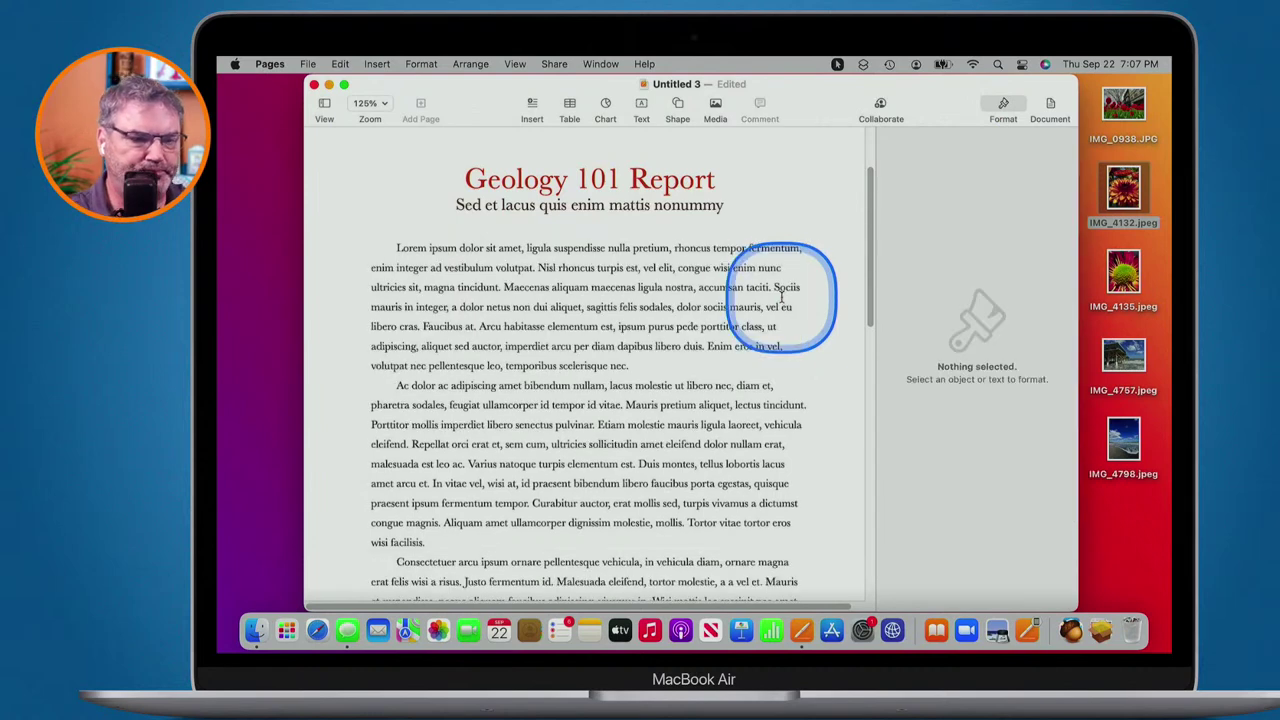
left_click(677, 104)
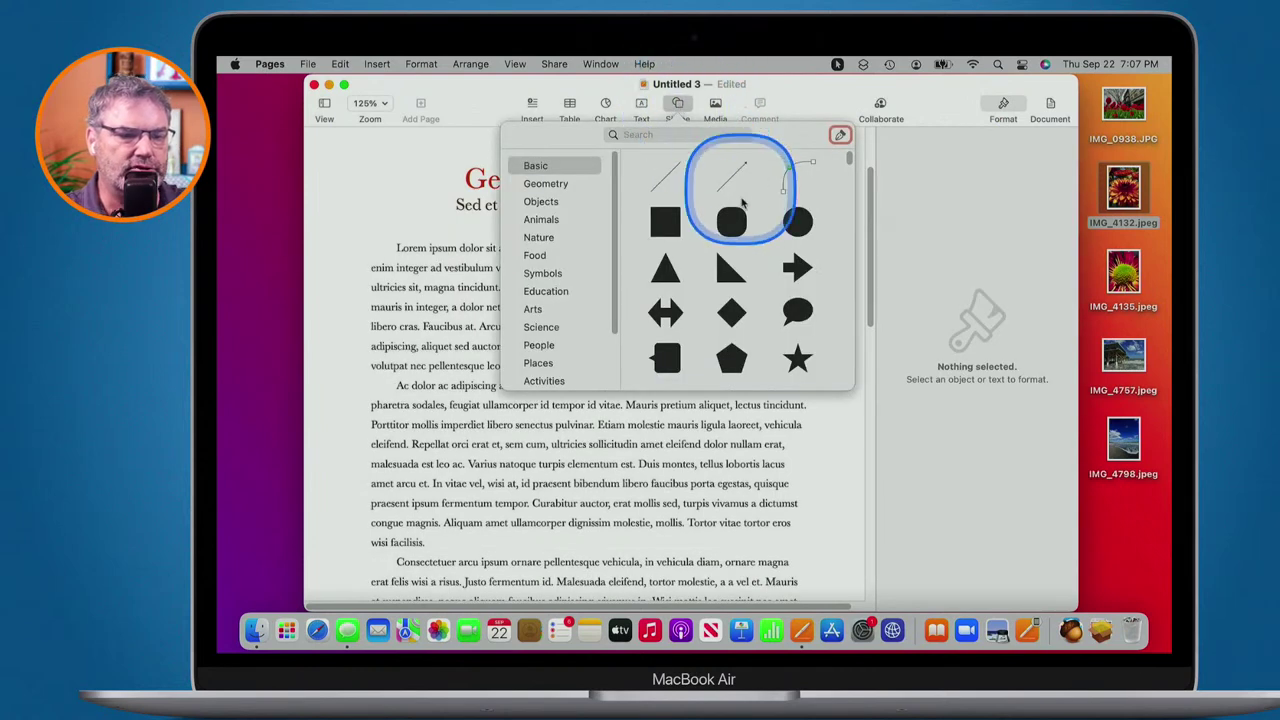
left_click(797, 221)
left_click_drag(598, 370, 647, 362)
key("Delete")
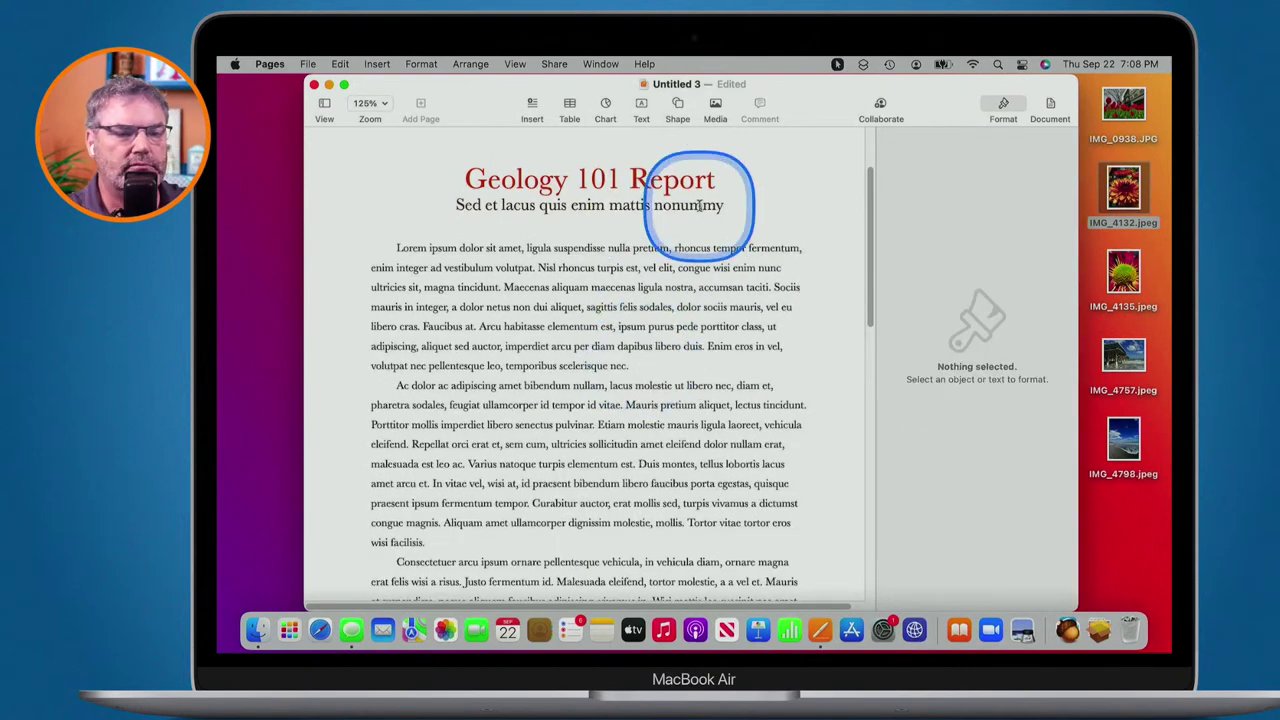
Insert a right-arrow shape, resize it to about 1.97 × 1.39 in and move it to about X 4.73 in, Y 4.44 in.
left_click(677, 104)
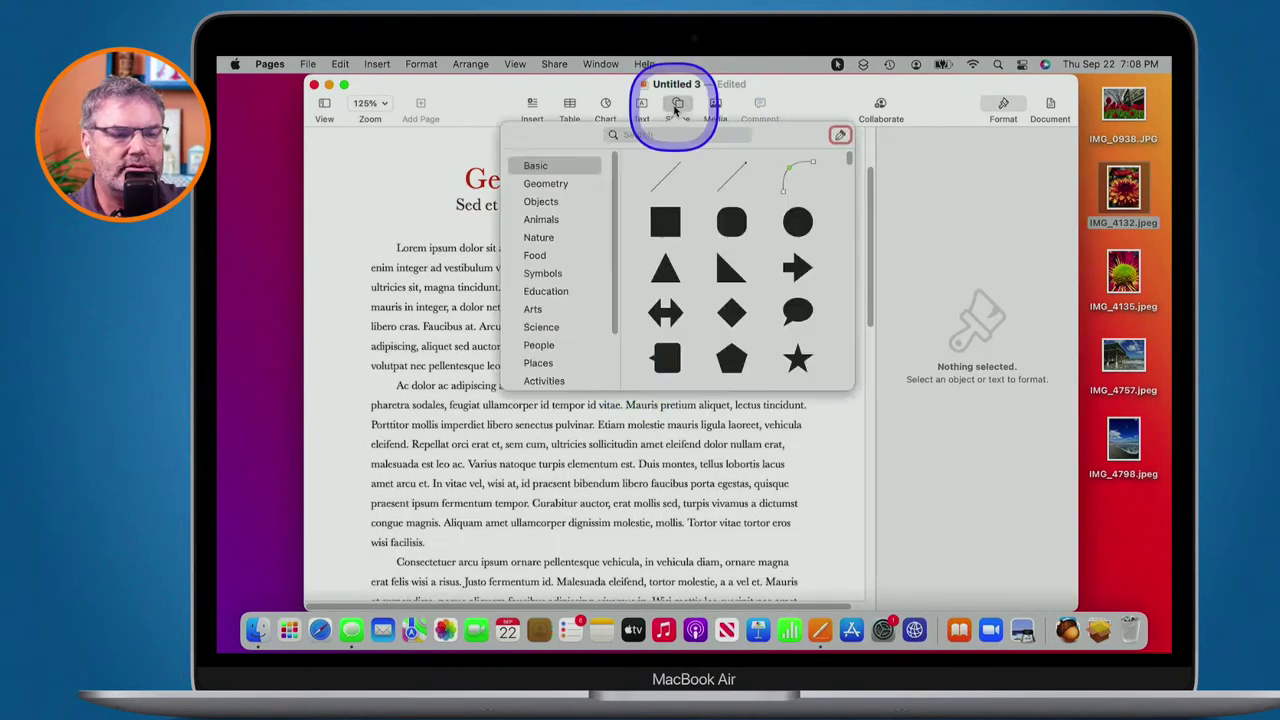
left_click(797, 265)
left_click_drag(632, 368, 732, 364)
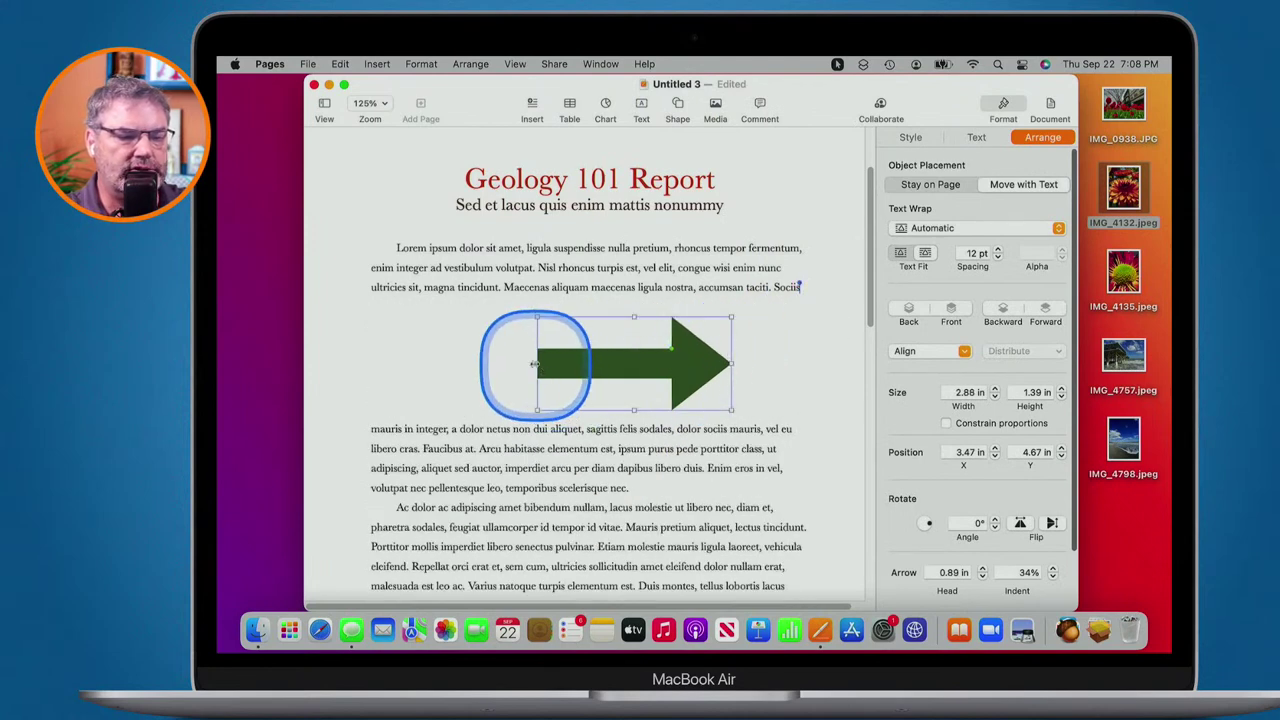
left_click_drag(537, 364, 597, 364)
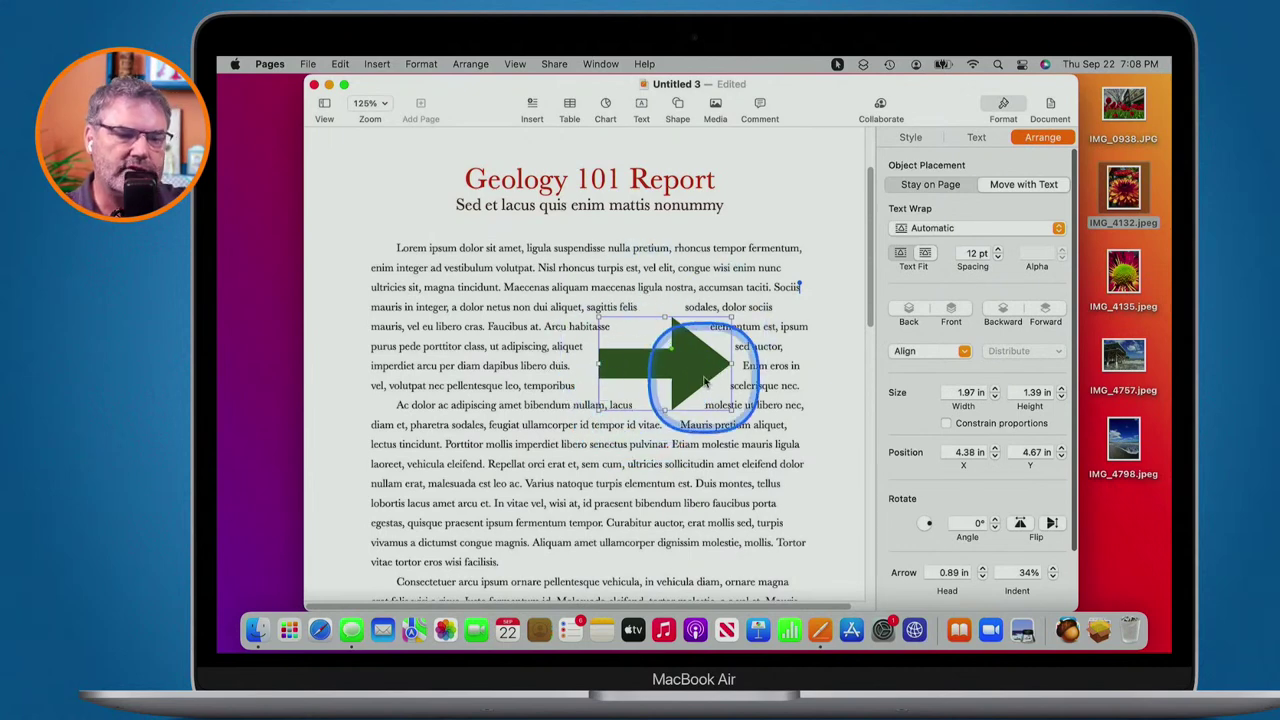
left_click_drag(705, 381, 714, 352)
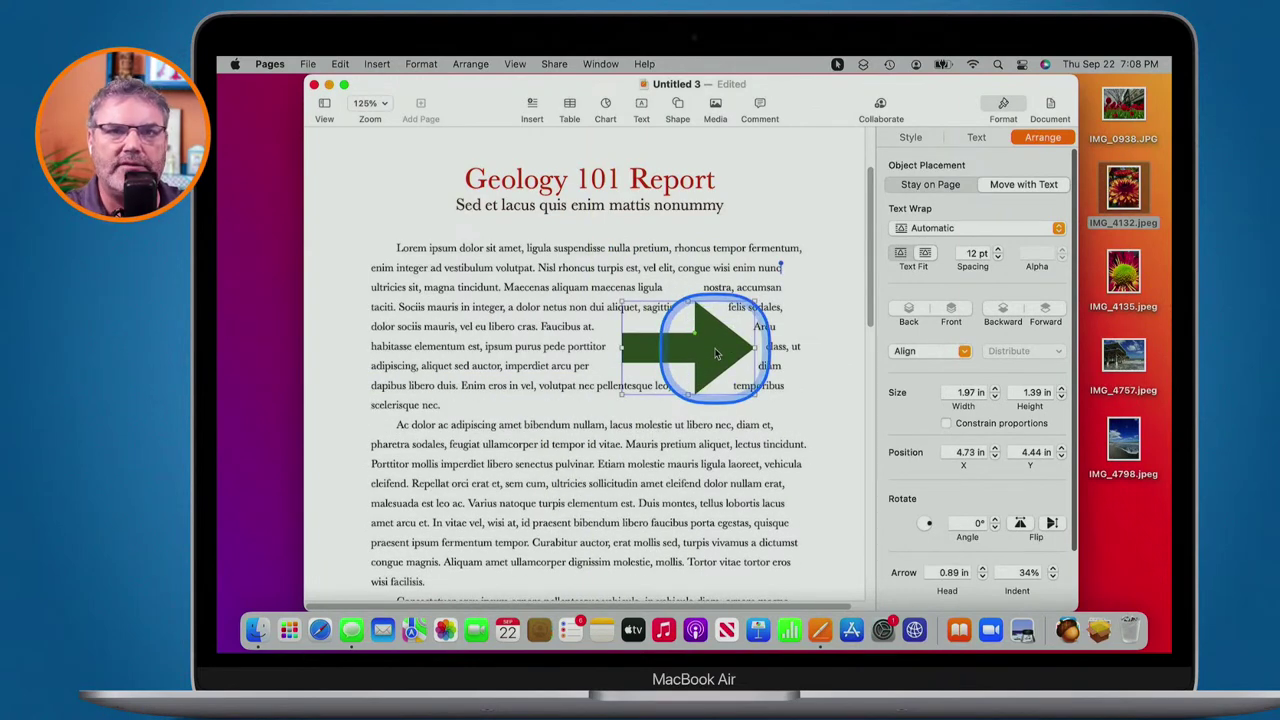
Try the Above and Below and the Inline with Text wrap options on the arrow.
left_click(926, 230)
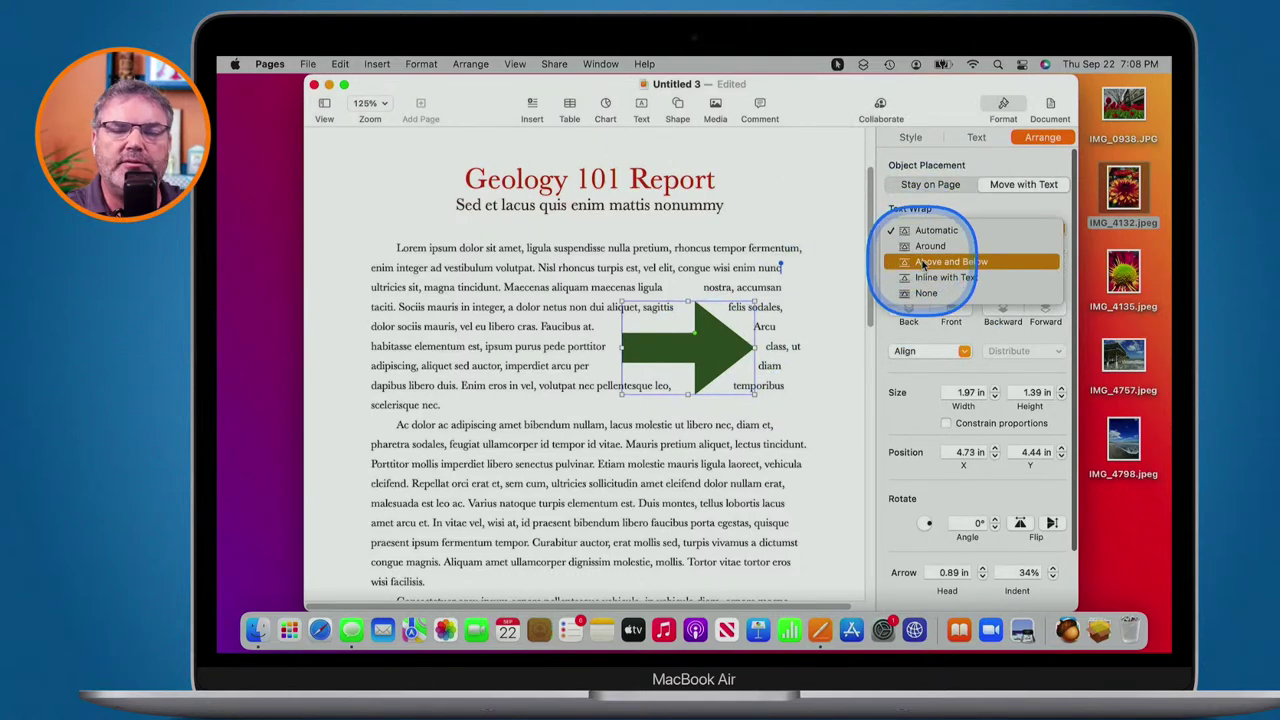
left_click(924, 262)
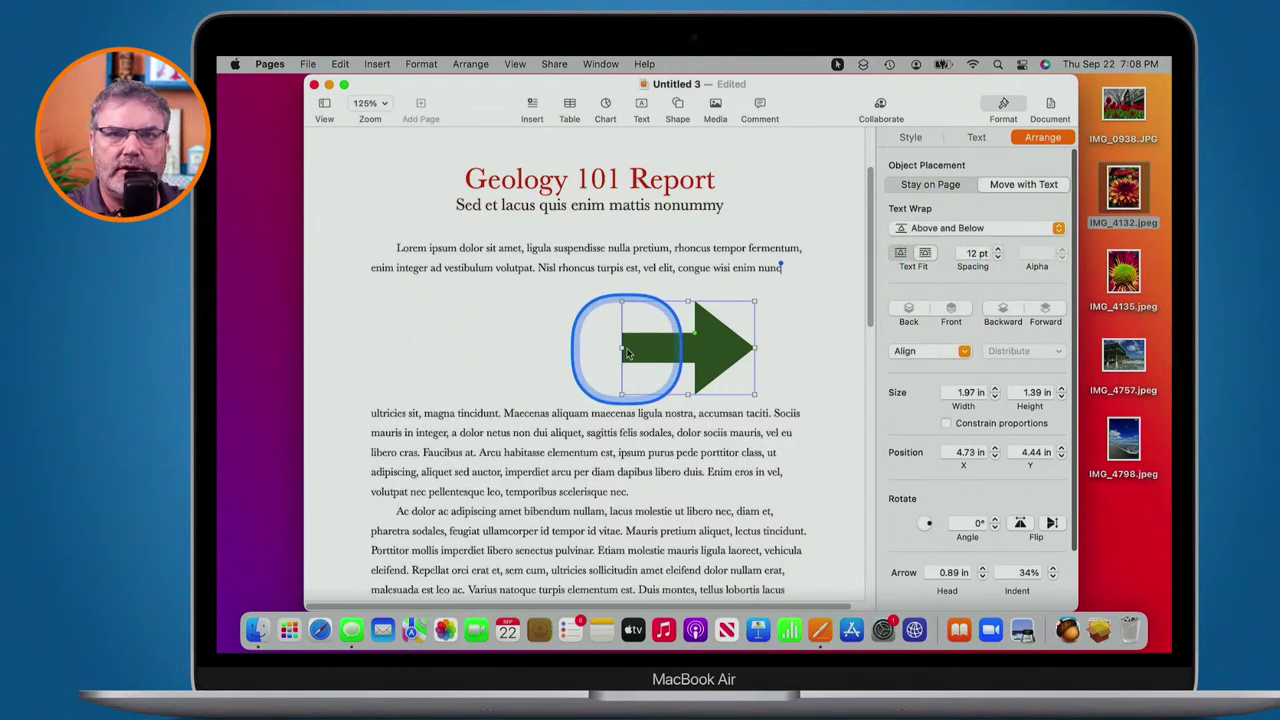
left_click(920, 229)
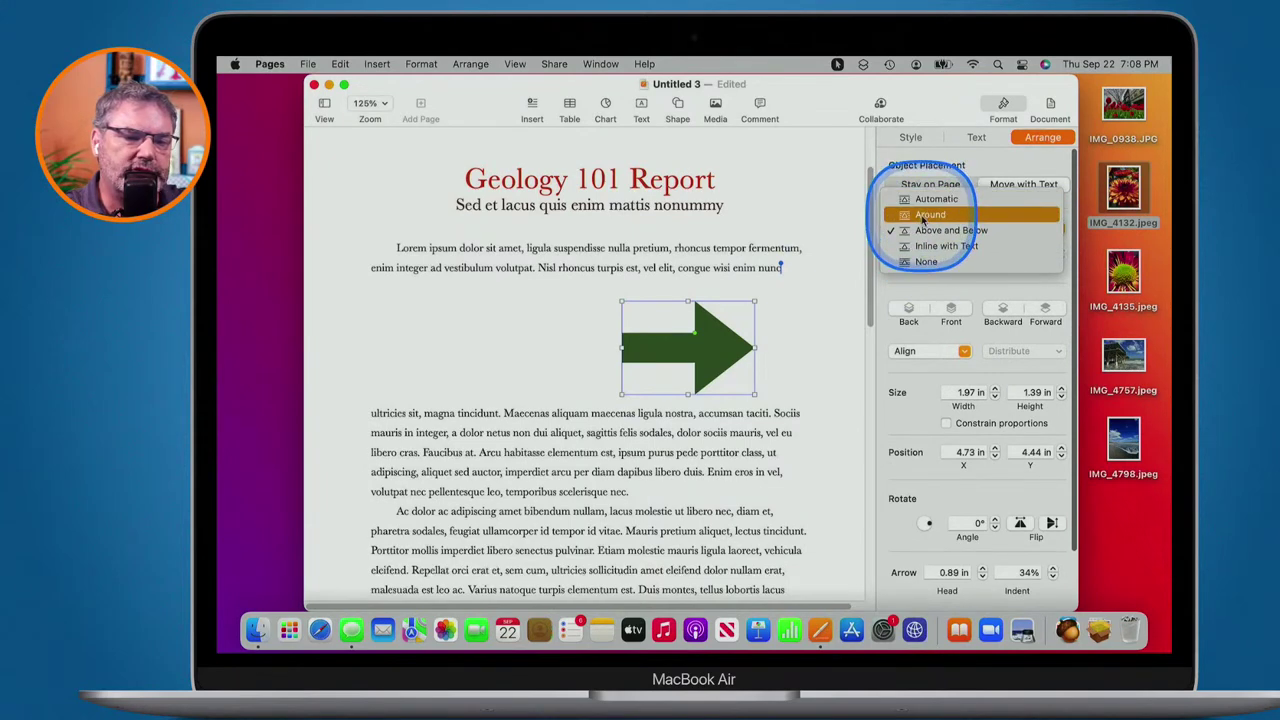
left_click(925, 248)
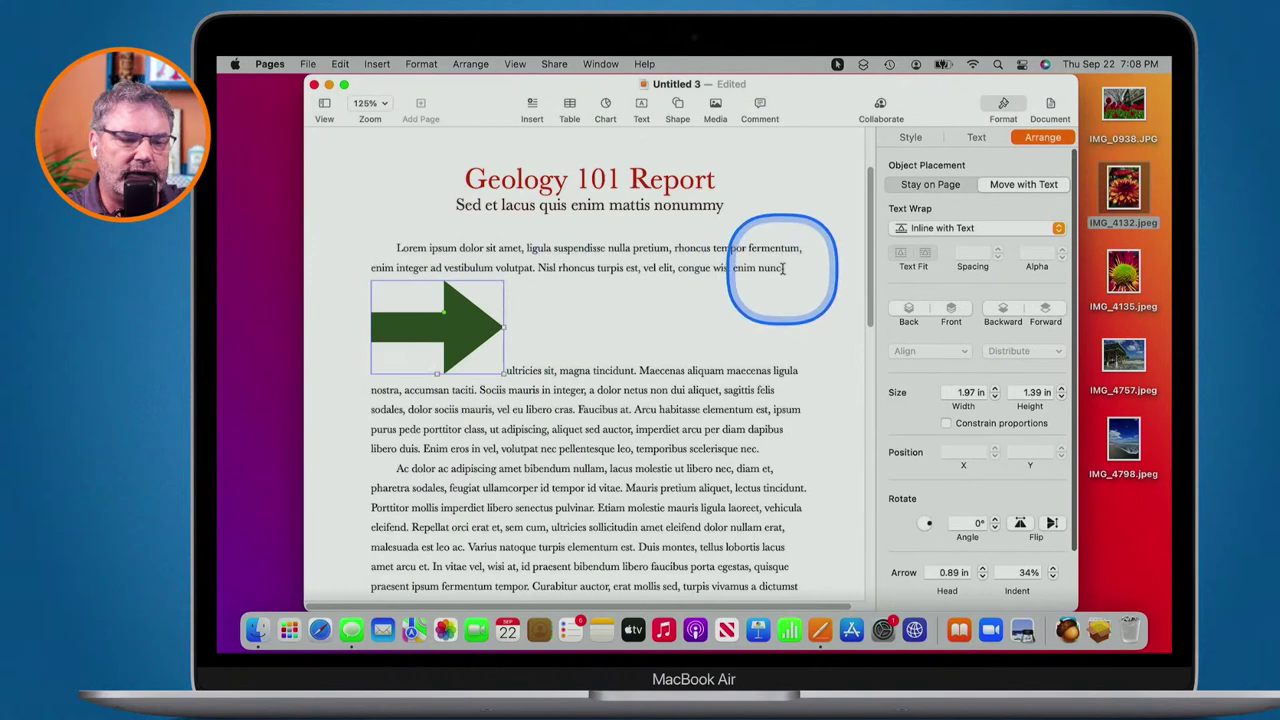
key("super+a")
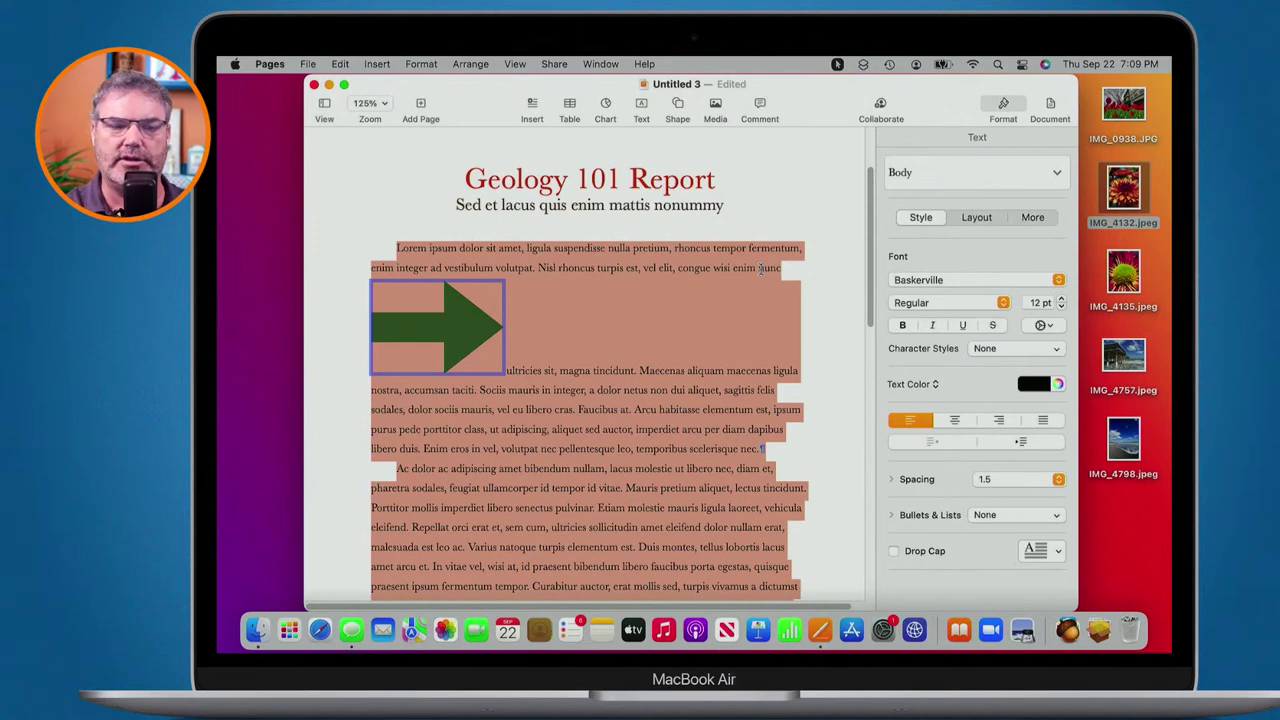
left_click(430, 327)
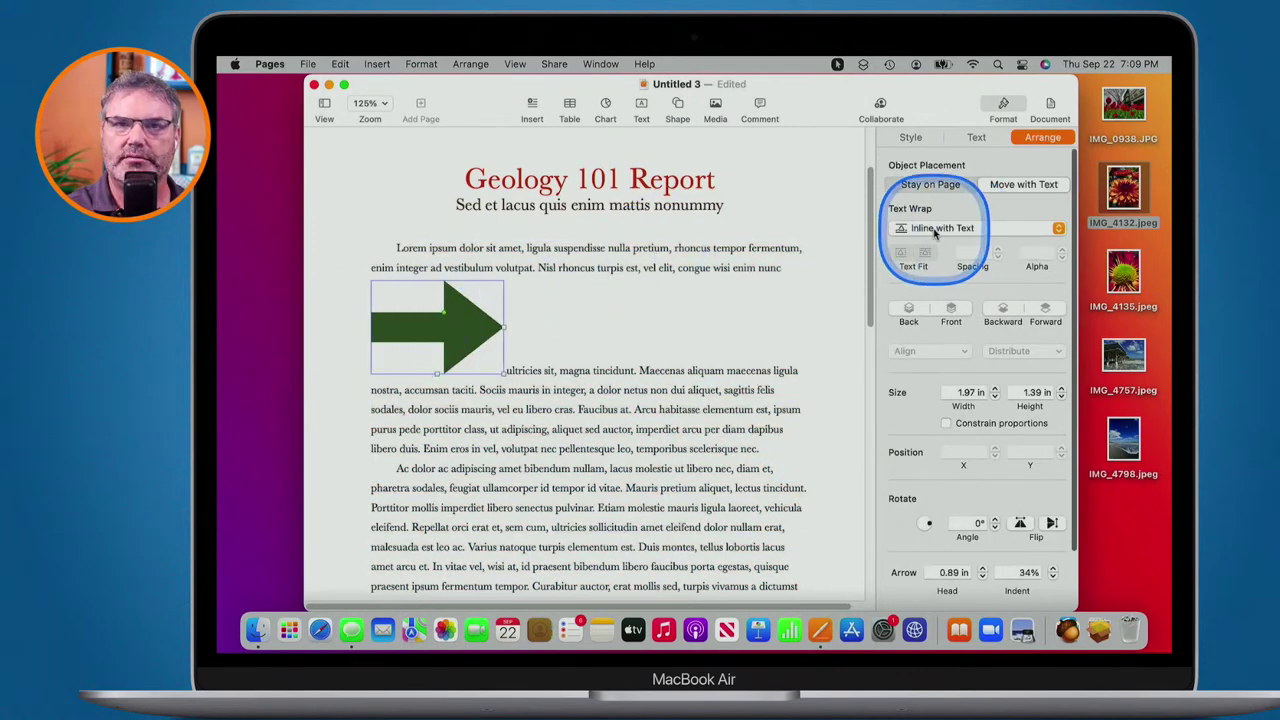
Set the arrow's text wrap to None and move it over the first paragraph, to about X 3.61 in, Y 3.64 in.
left_click(936, 229)
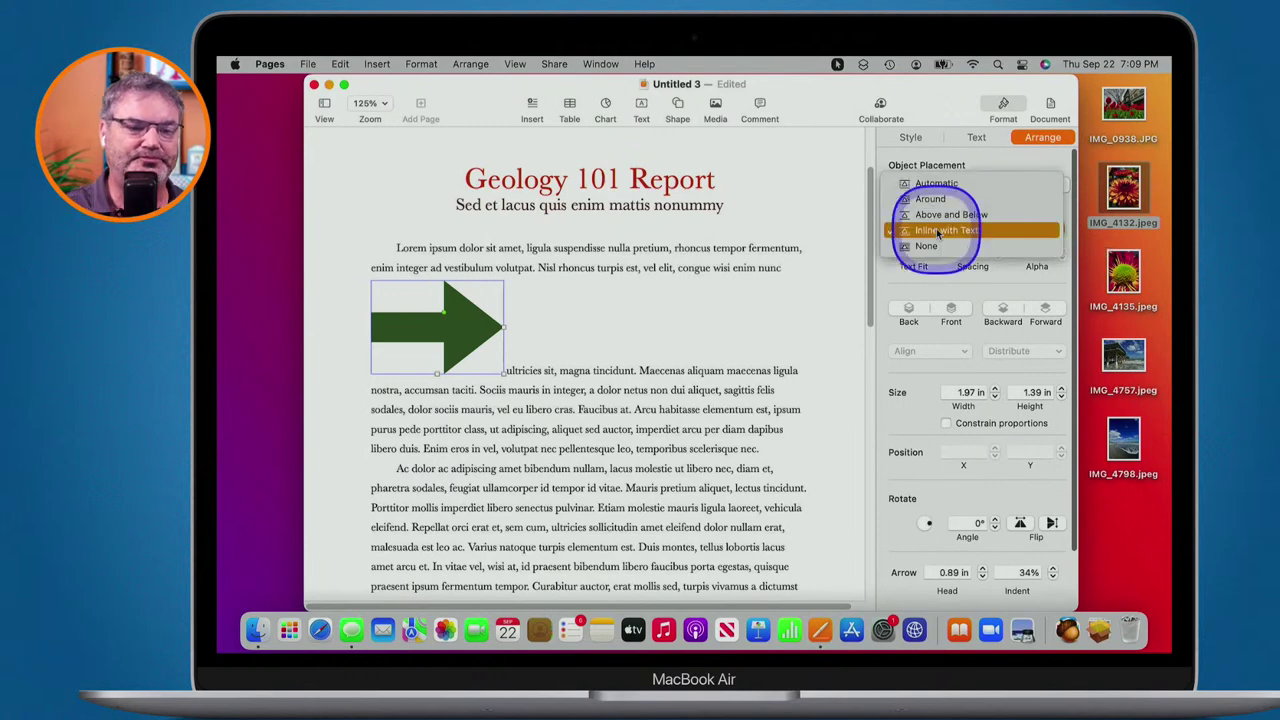
left_click(922, 247)
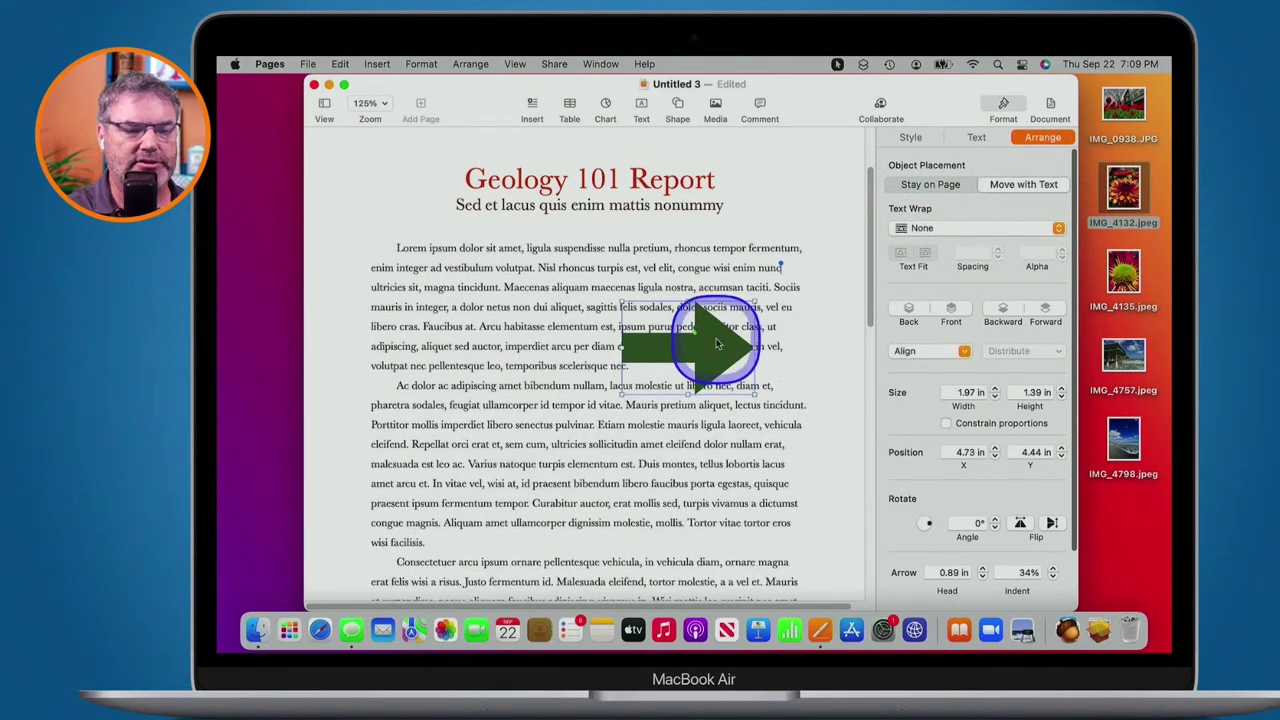
left_click_drag(719, 345, 640, 287)
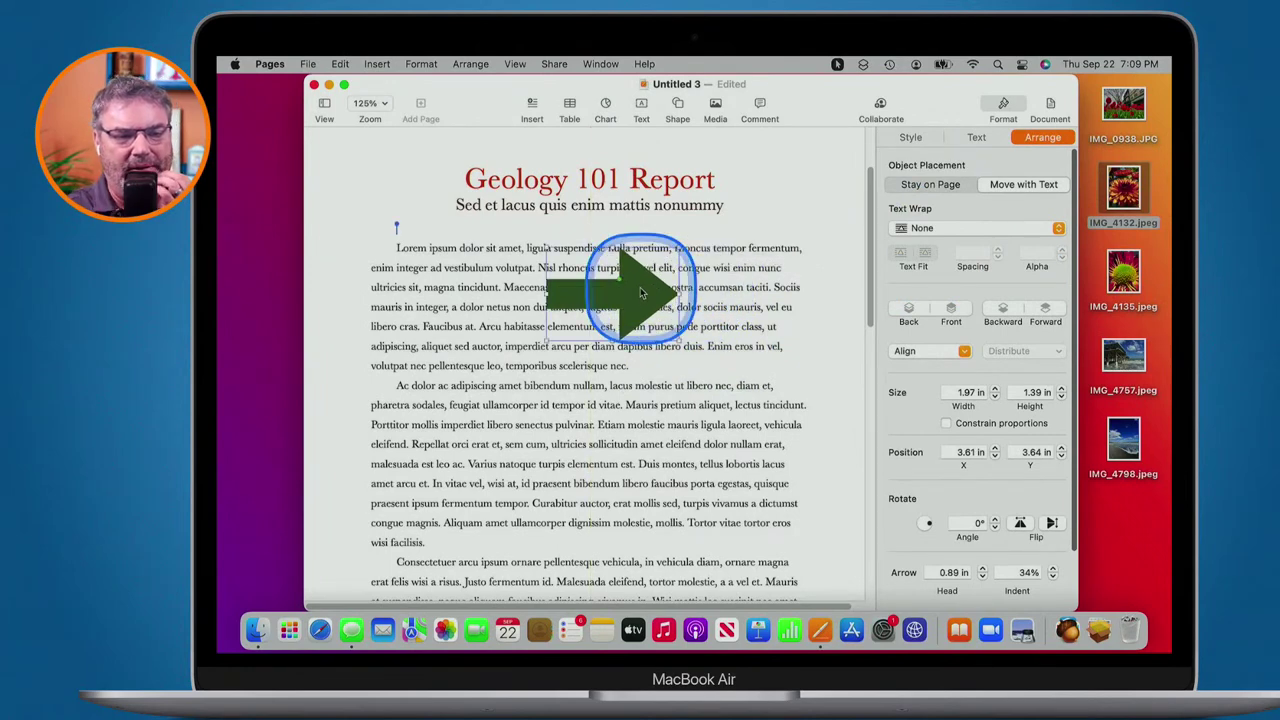
Lower the arrow's opacity to about 7% and check how the body text reads over it.
left_click(974, 140)
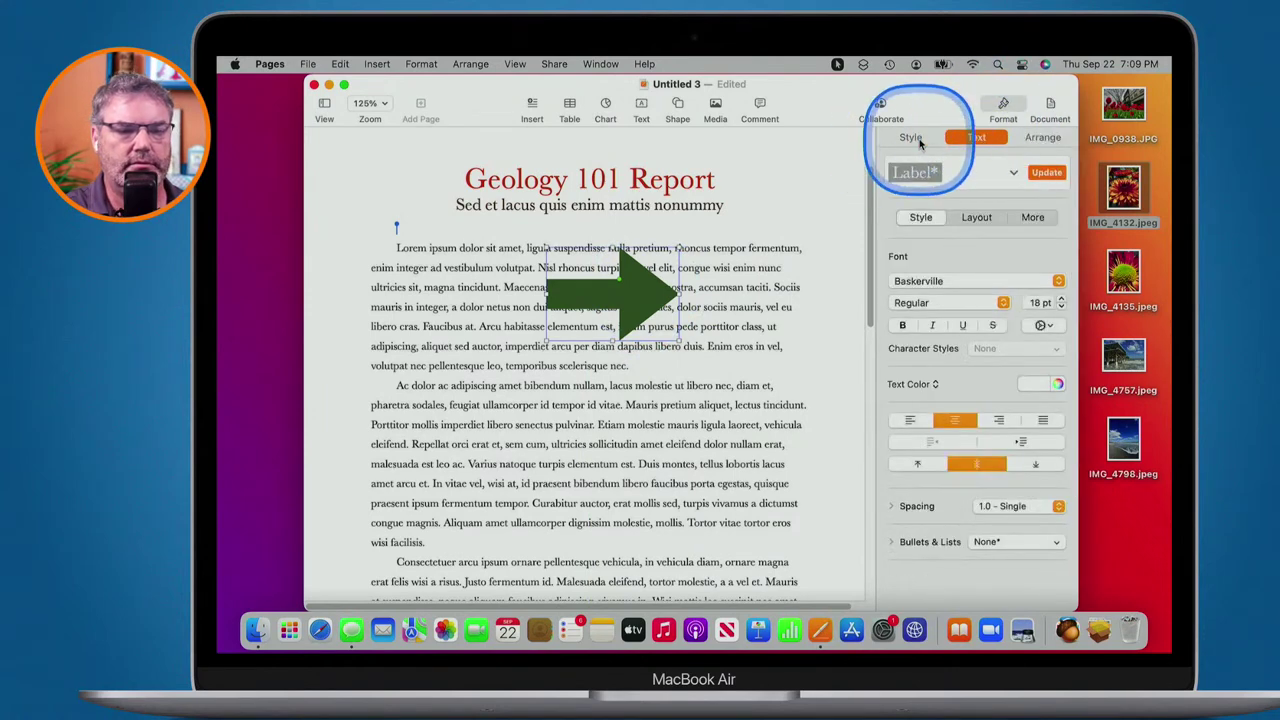
left_click(918, 140)
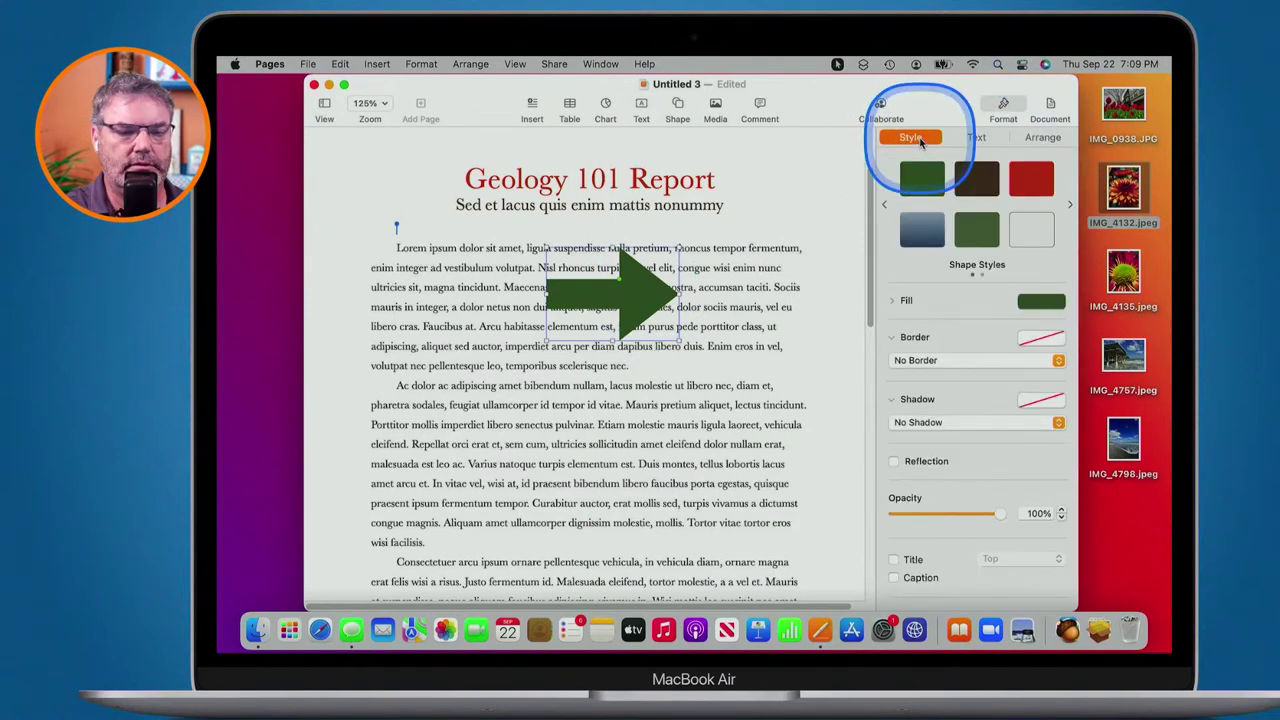
left_click(905, 516)
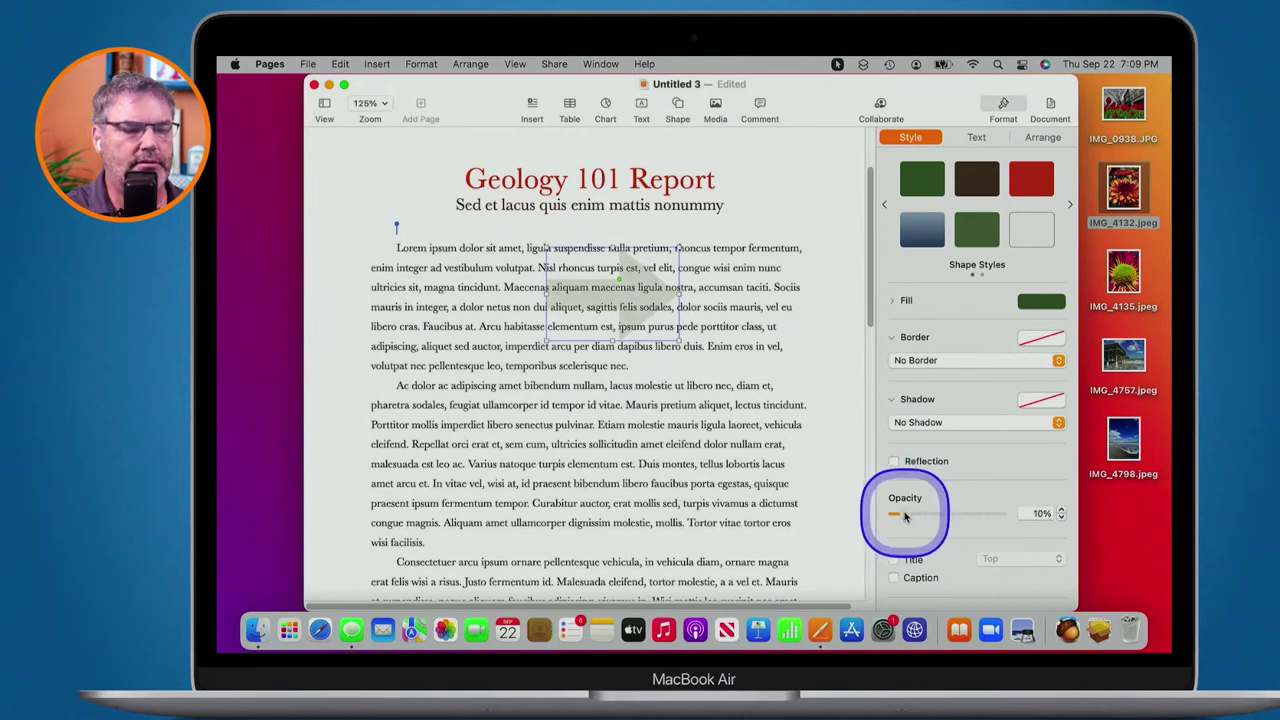
left_click(655, 470)
key("cmd+a")
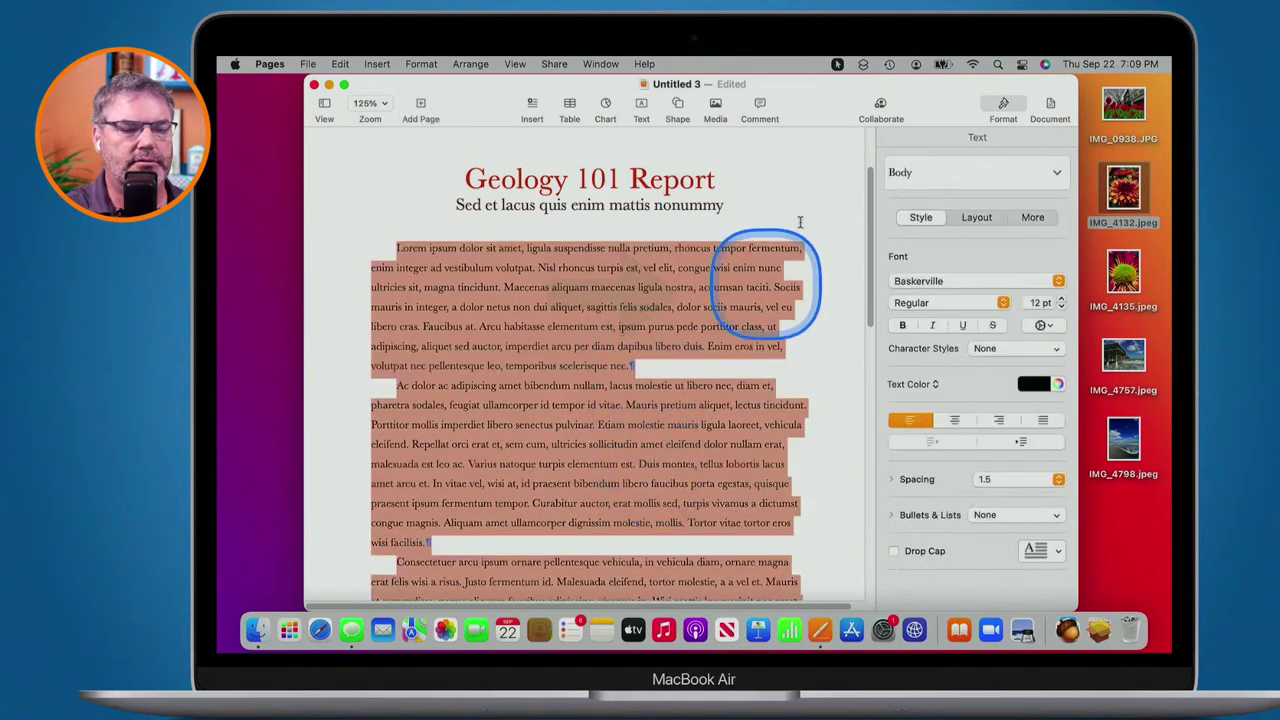
left_click(800, 221)
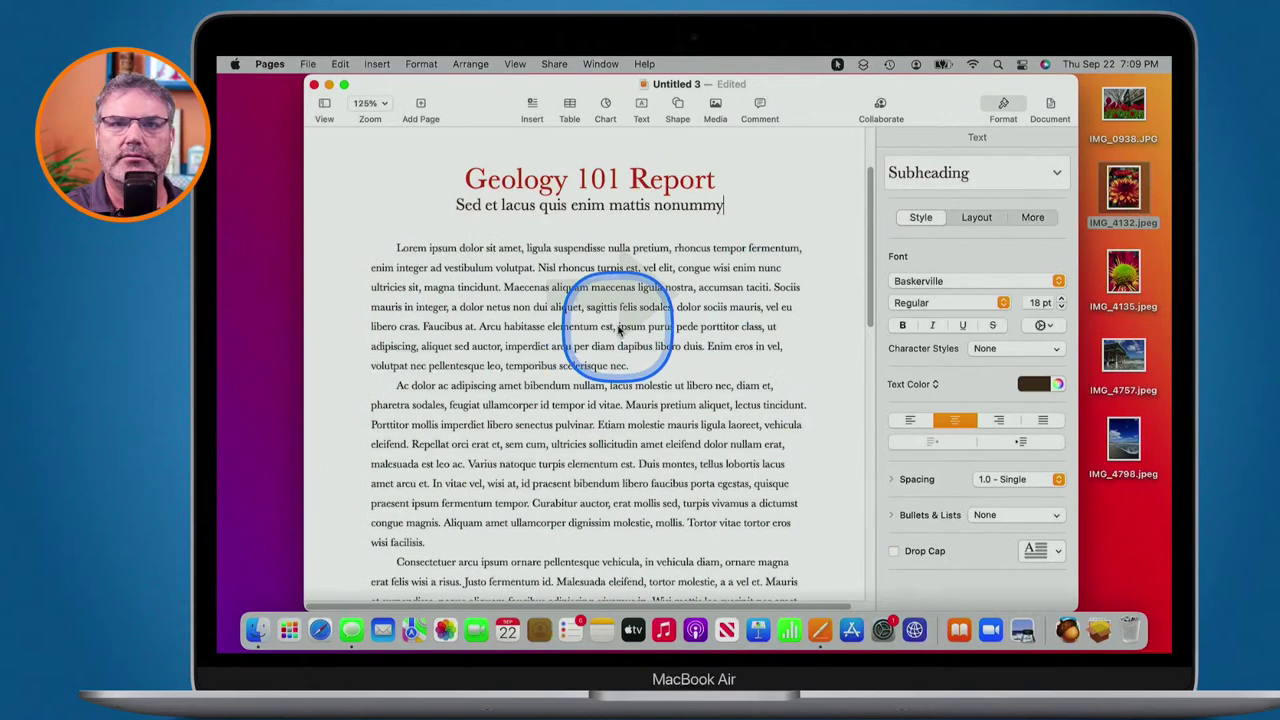
Move the faded arrow to about X 5.41 in, Y 3.53 in and set its object placement to Stay on Page.
left_click_drag(626, 288, 602, 320)
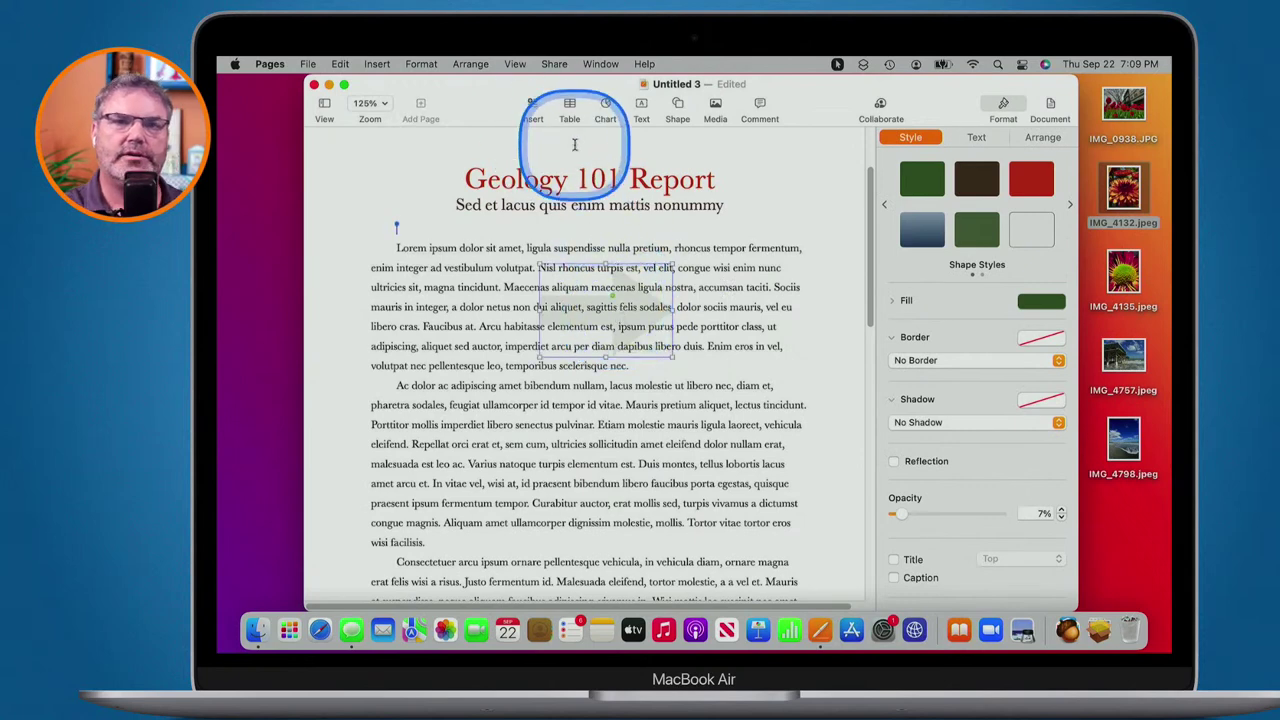
left_click(470, 64)
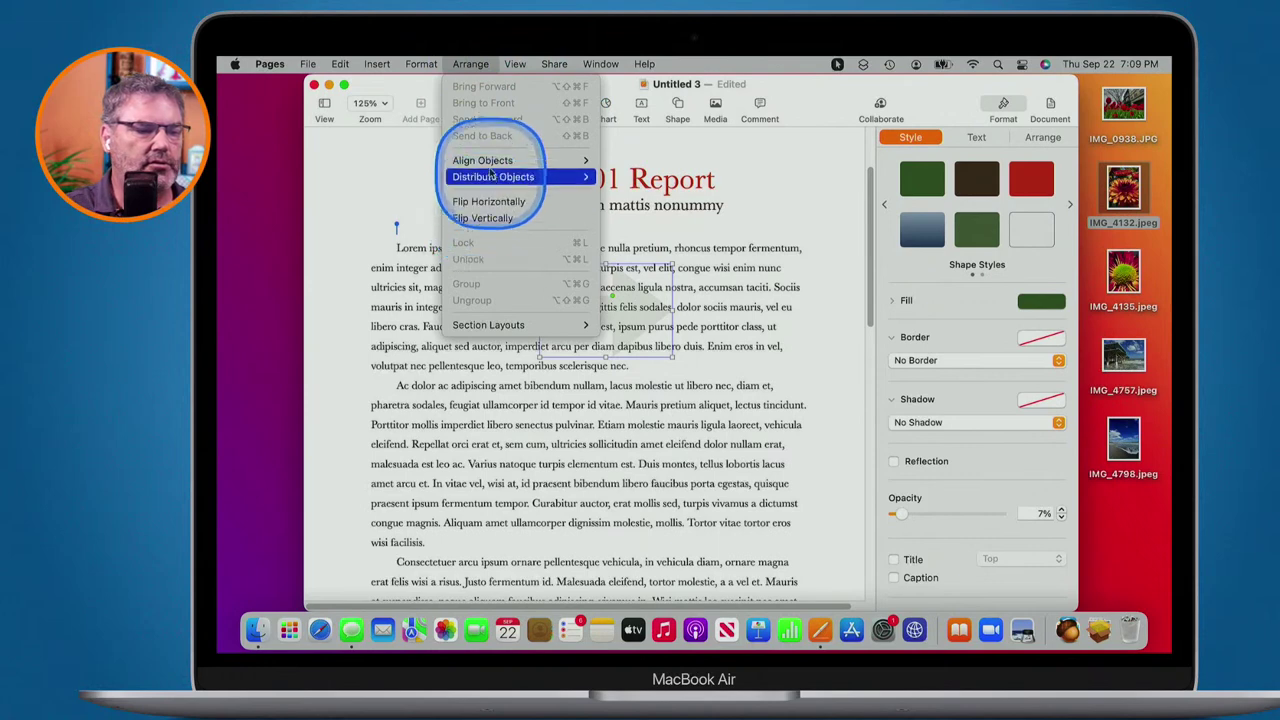
mouse_move(492, 166)
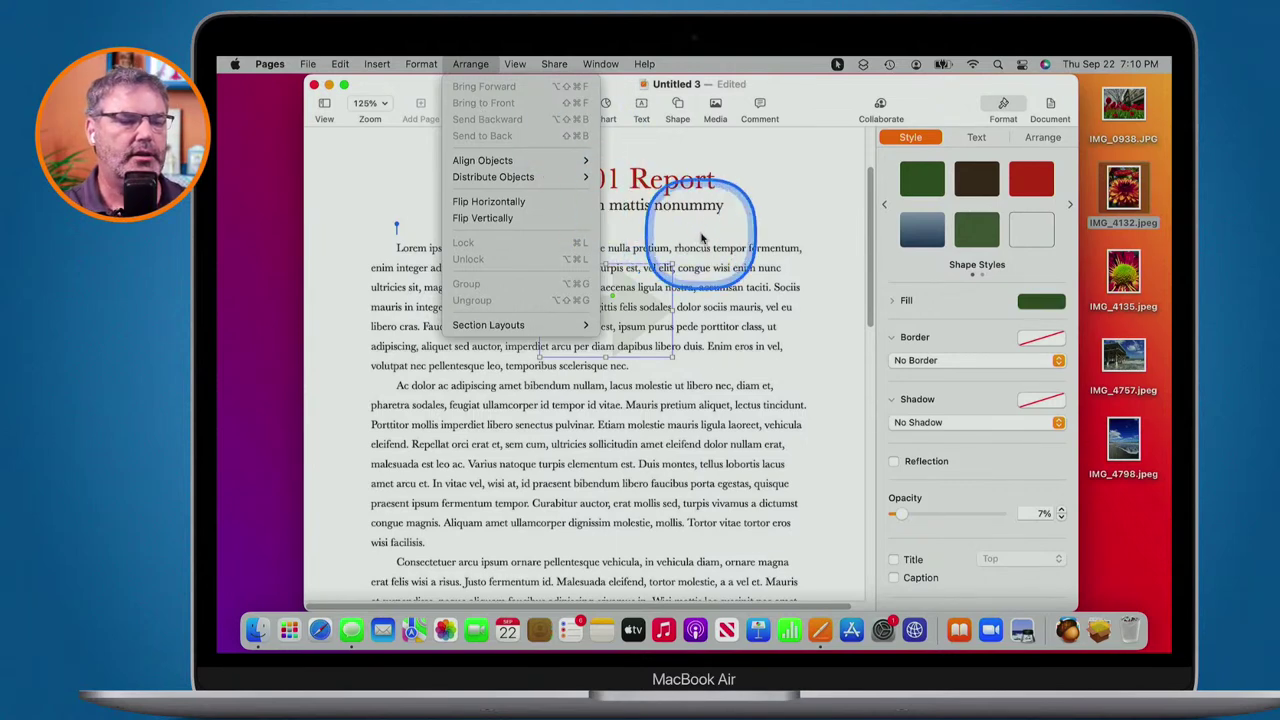
left_click(614, 300)
left_click_drag(614, 300, 663, 308)
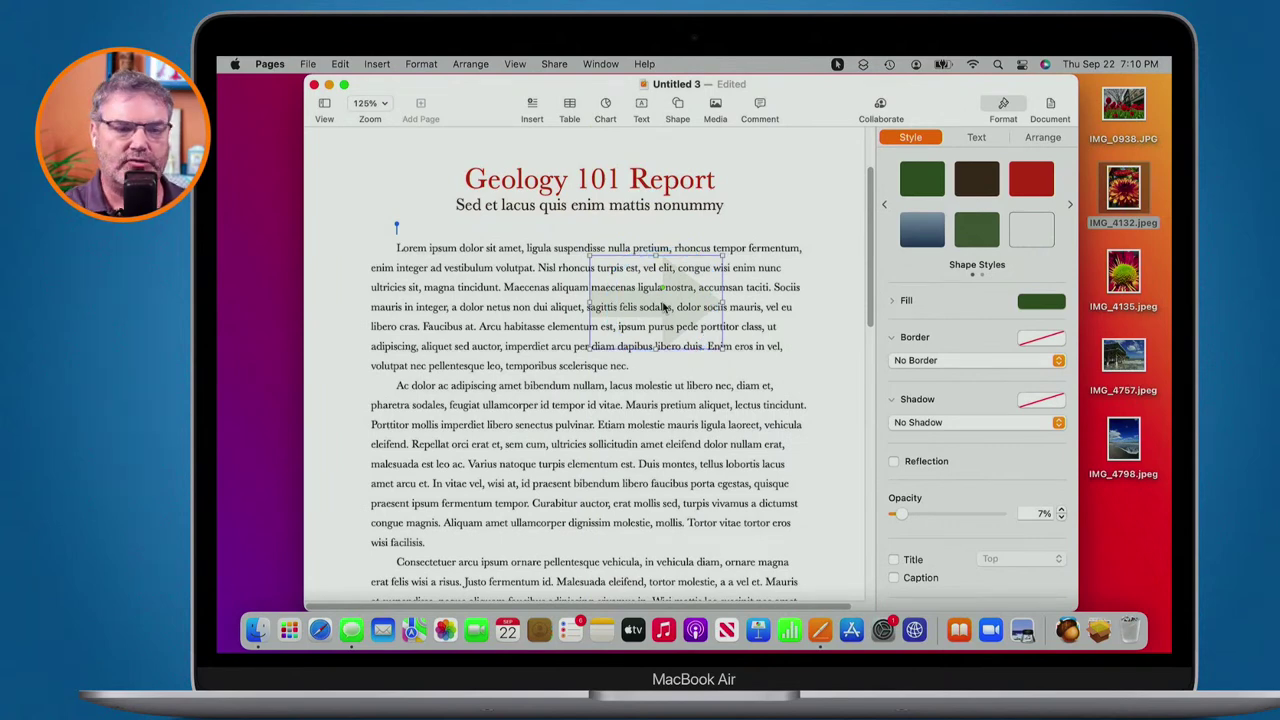
left_click(1044, 138)
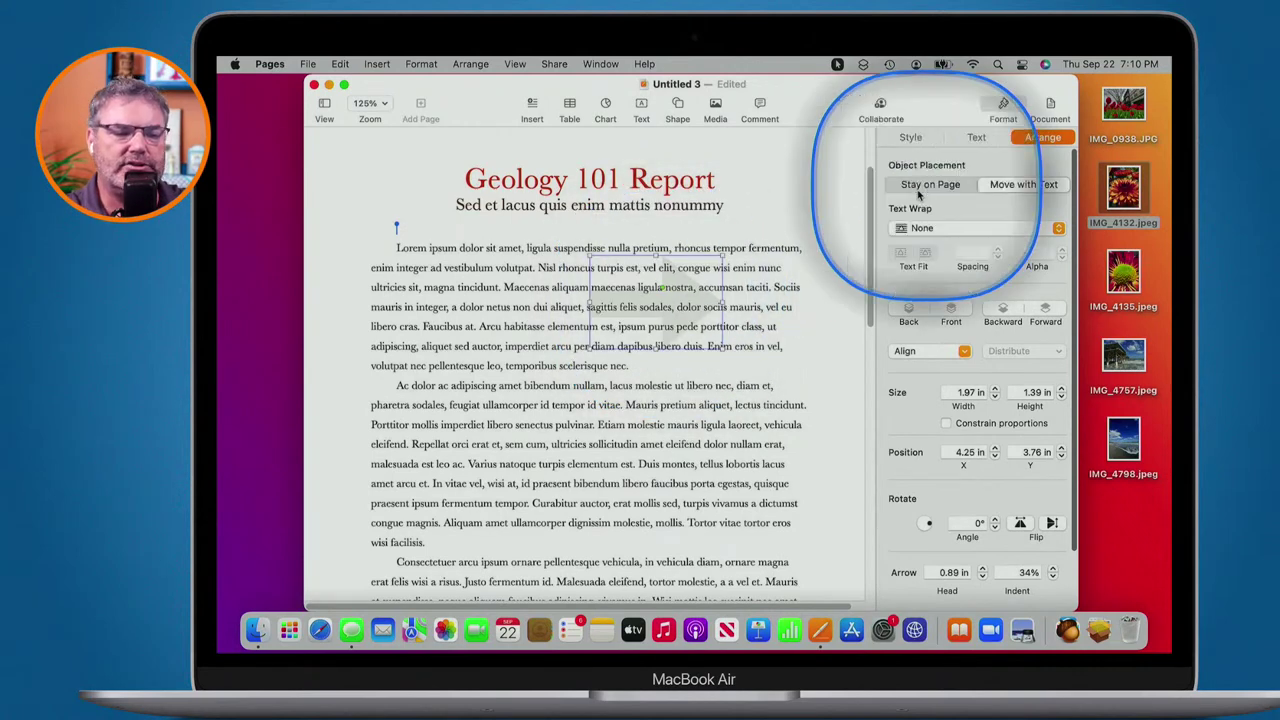
left_click_drag(690, 294, 766, 286)
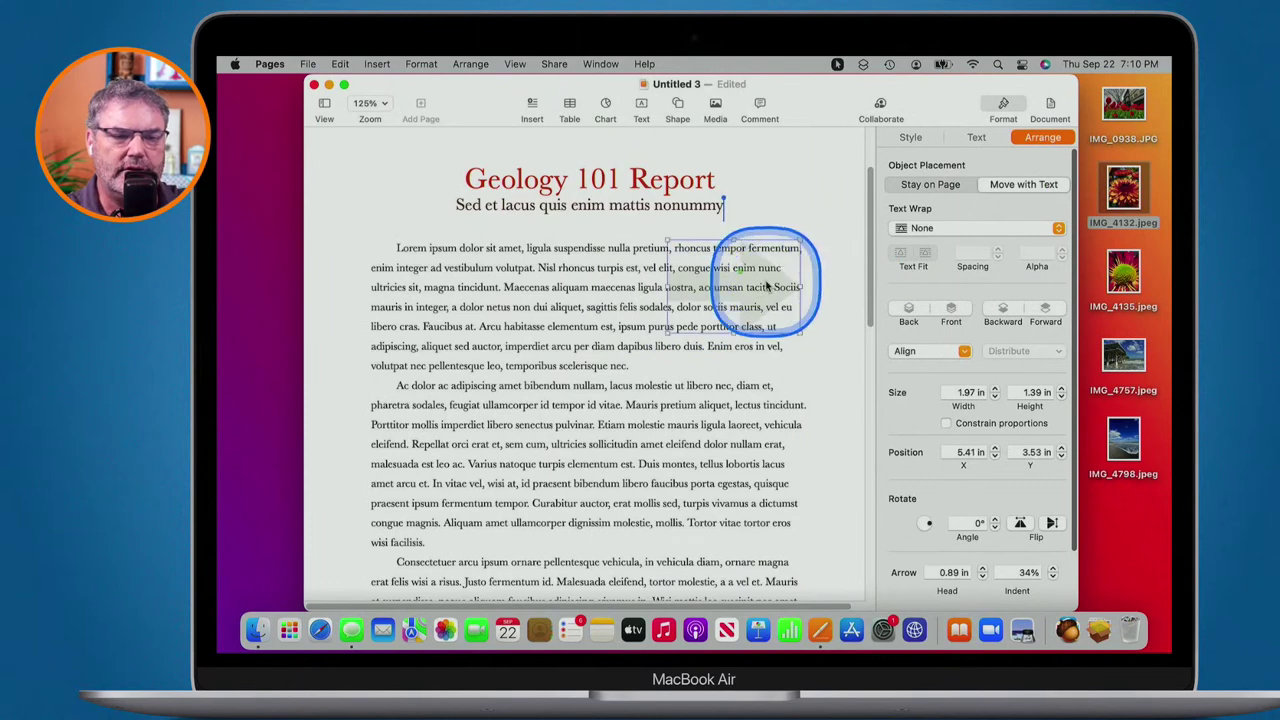
left_click(937, 186)
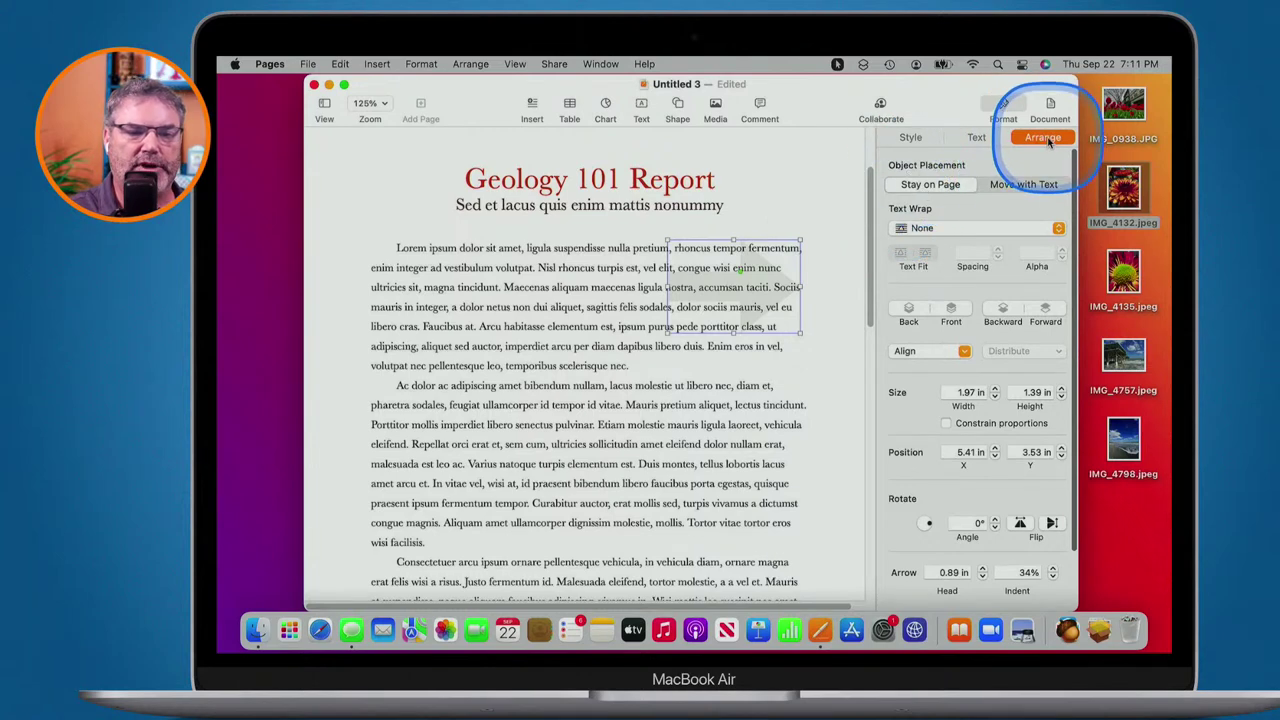
Review the arrow's text wrap options on the Mac, and the arrangement options in the Blank 5 document on the iPad.
left_click(967, 229)
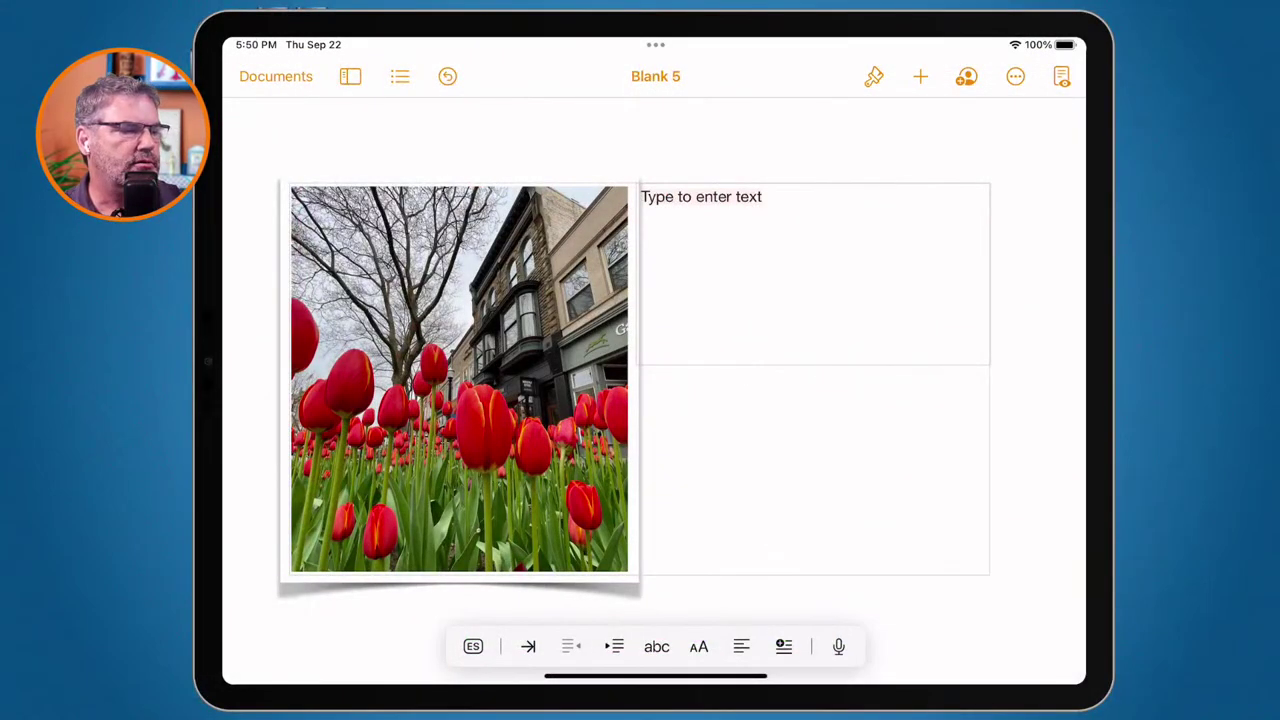
left_click(874, 76)
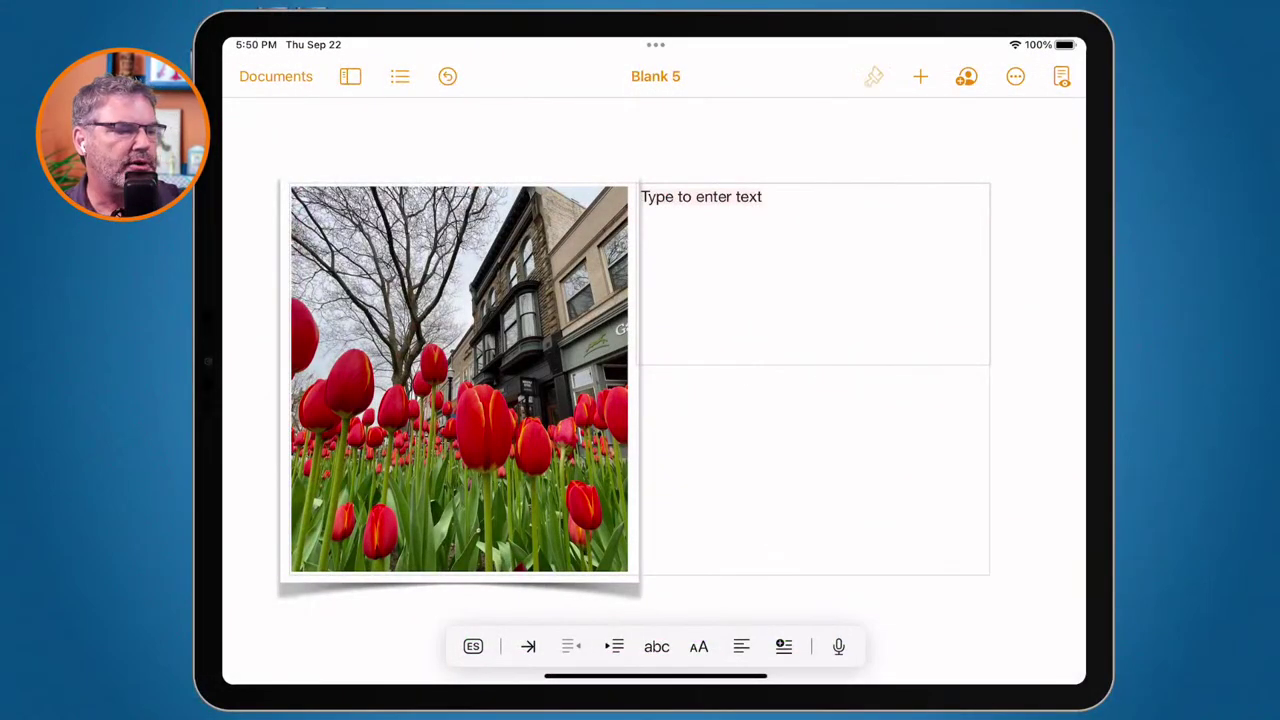
left_click(971, 127)
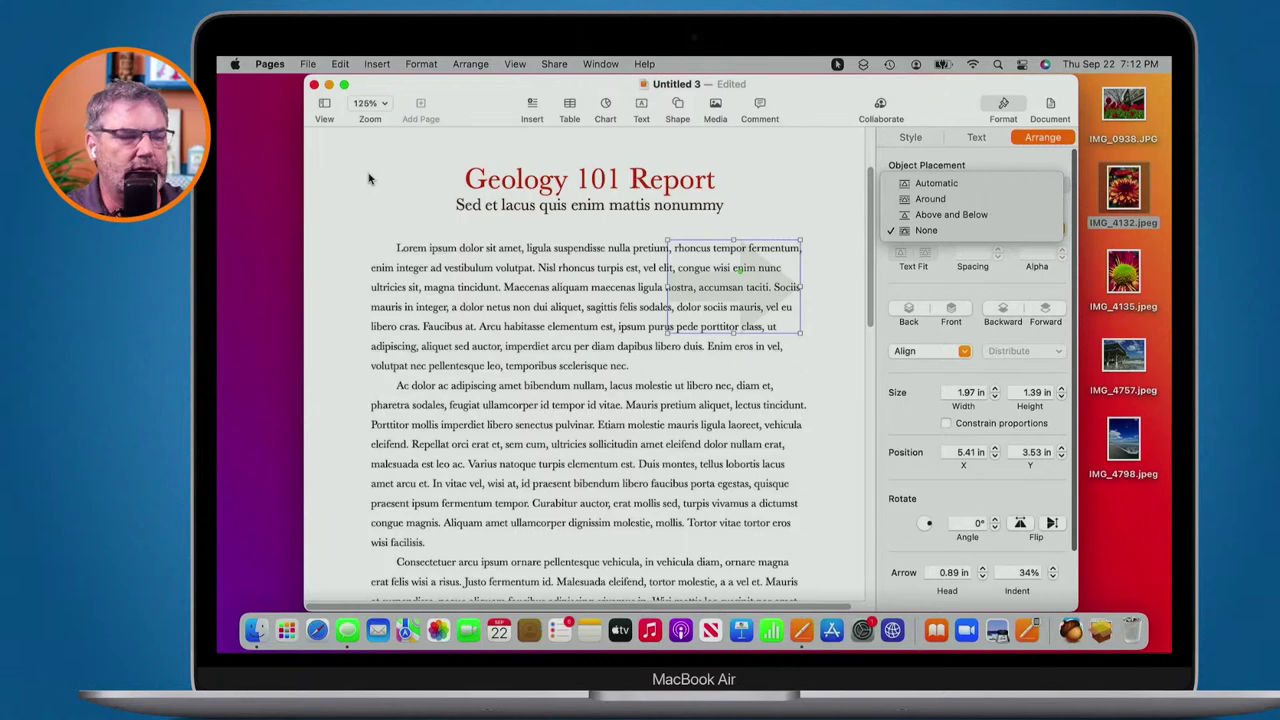
Open the Word export settings for the Geology 101 report and examine the available file formats in the advanced options.
left_click(308, 65)
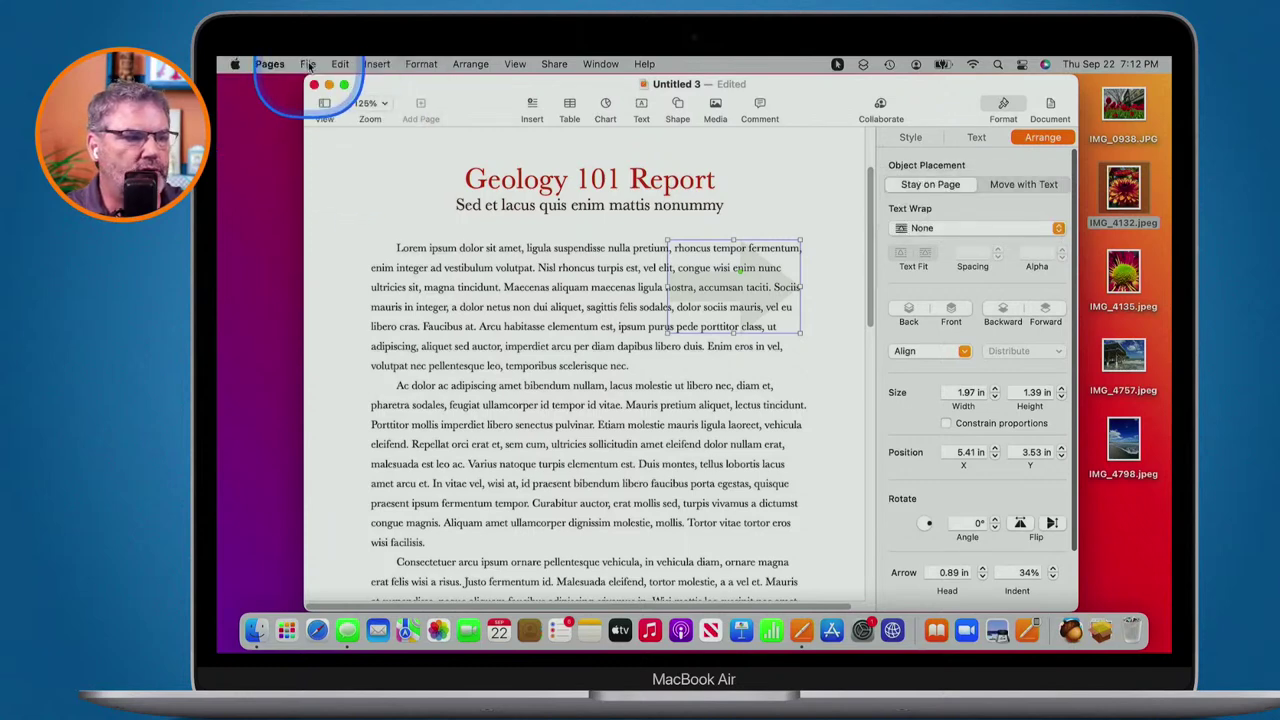
left_click(308, 65)
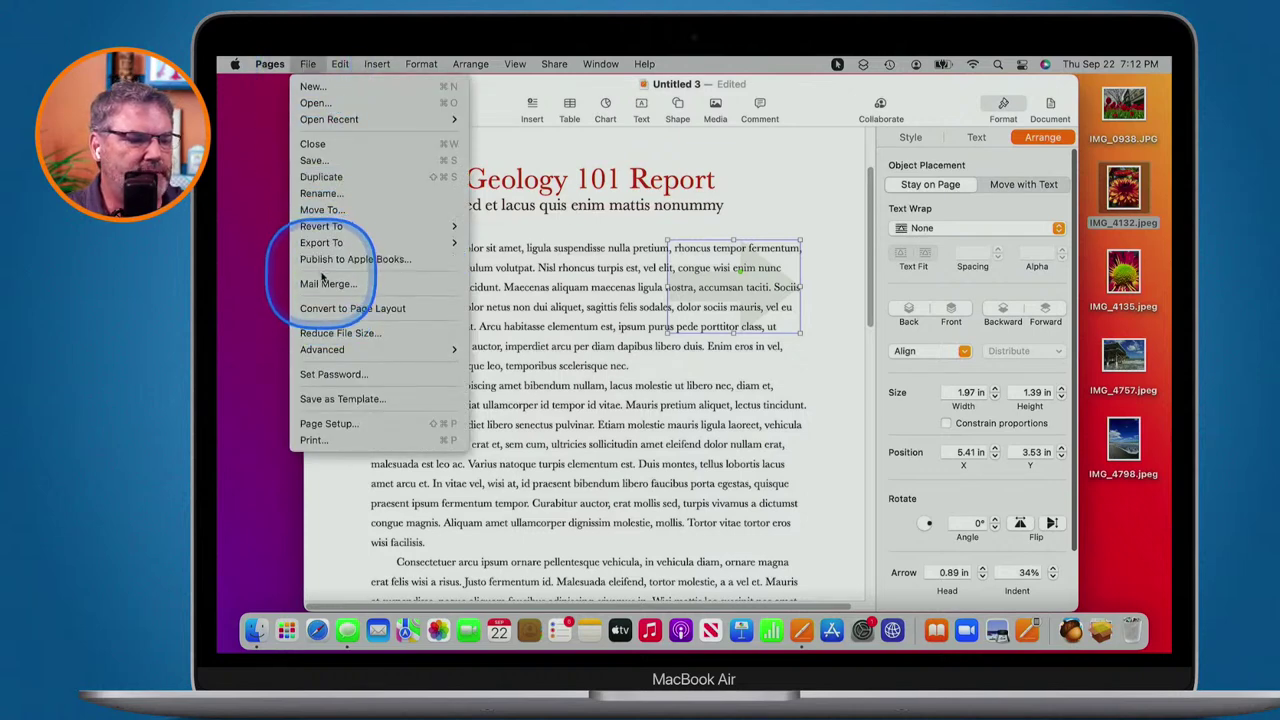
mouse_move(327, 250)
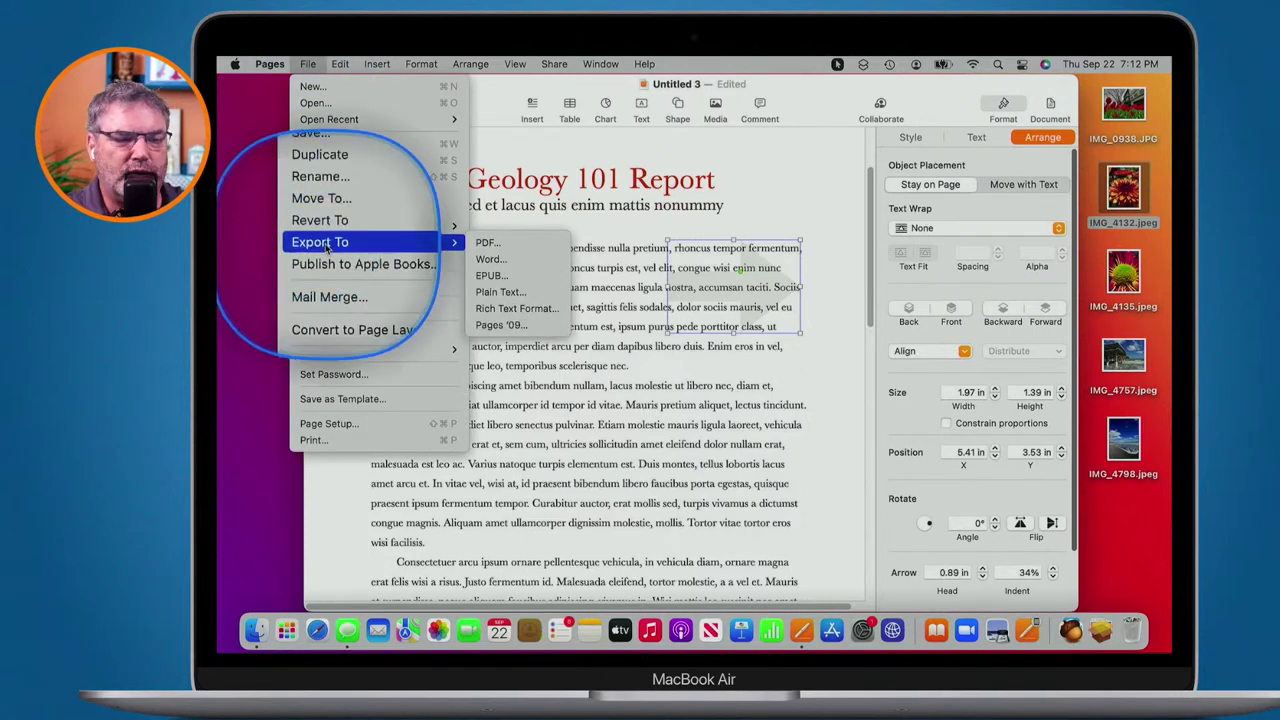
left_click(491, 259)
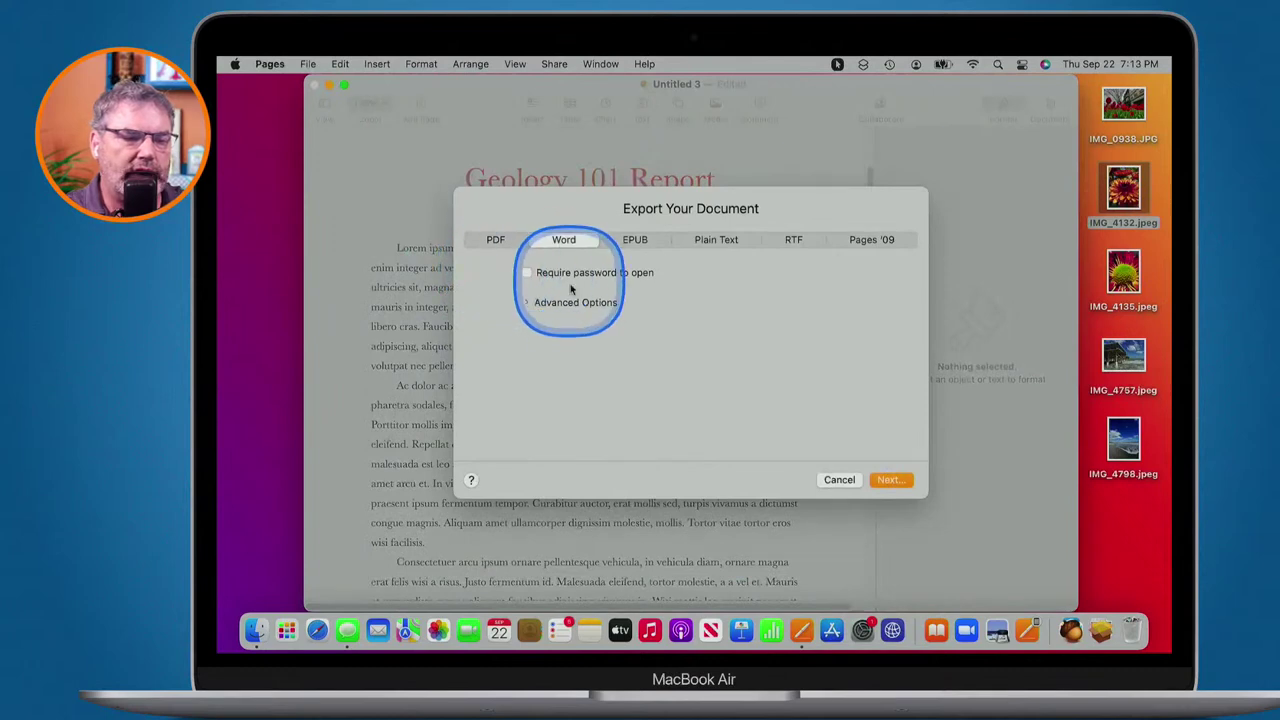
left_click(523, 303)
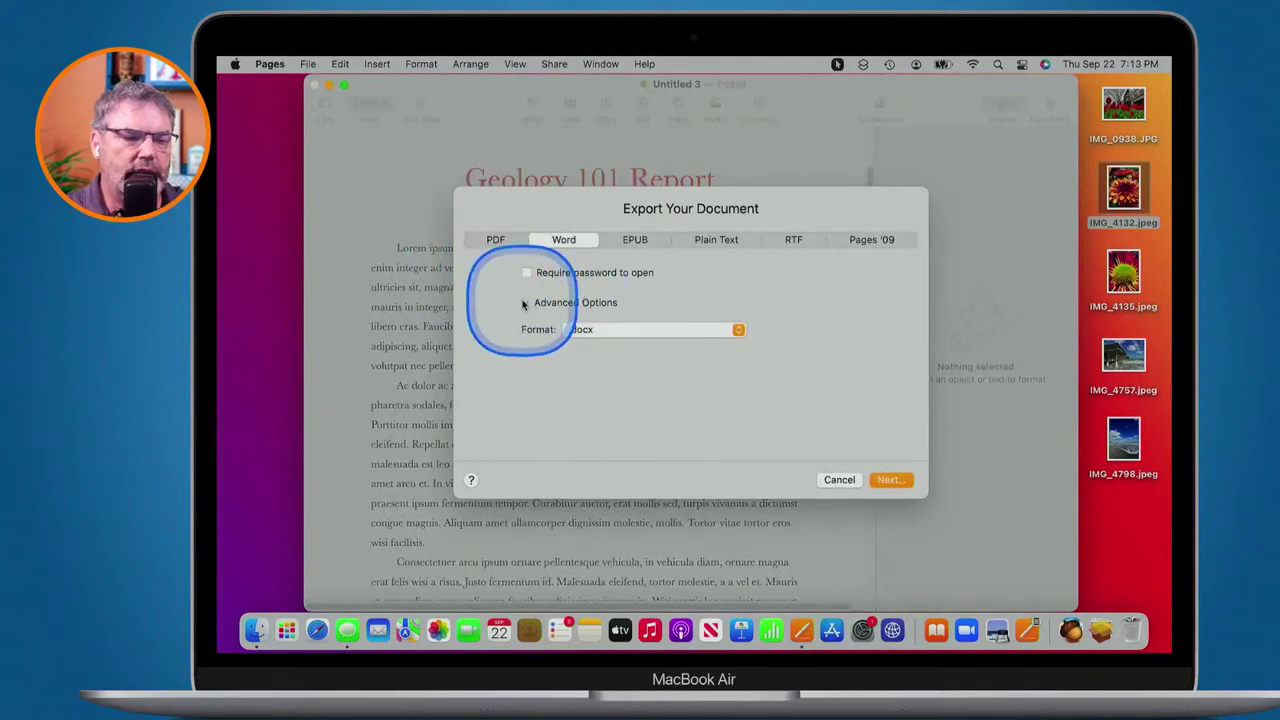
left_click(597, 333)
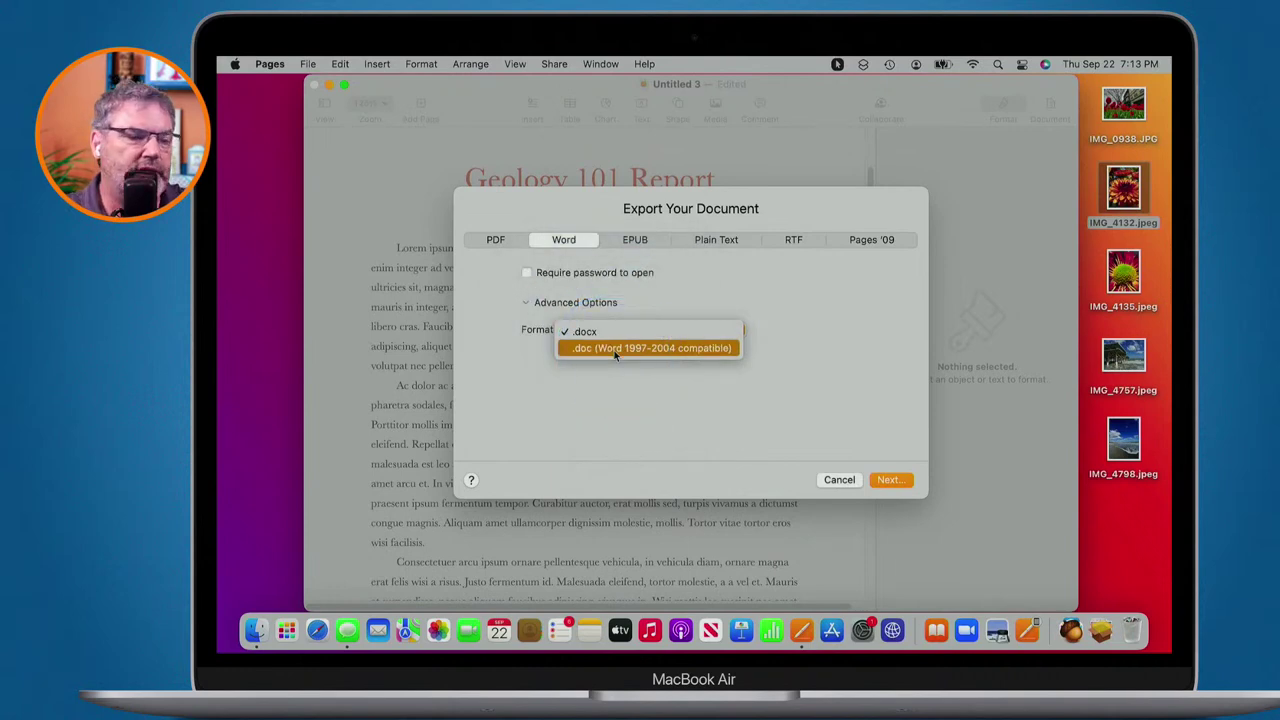
left_click(573, 390)
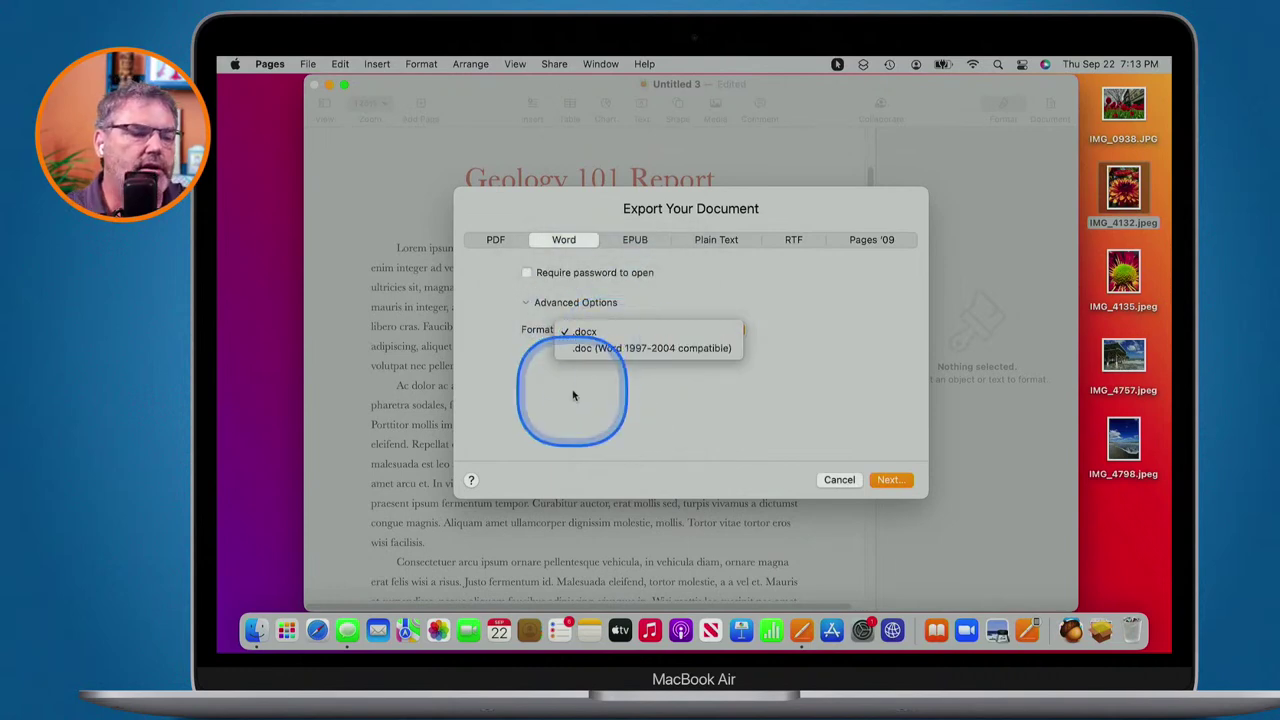
Examine the PDF and EPUB export settings, including EPUB's advanced options, and leave the export without creating a file.
left_click(497, 241)
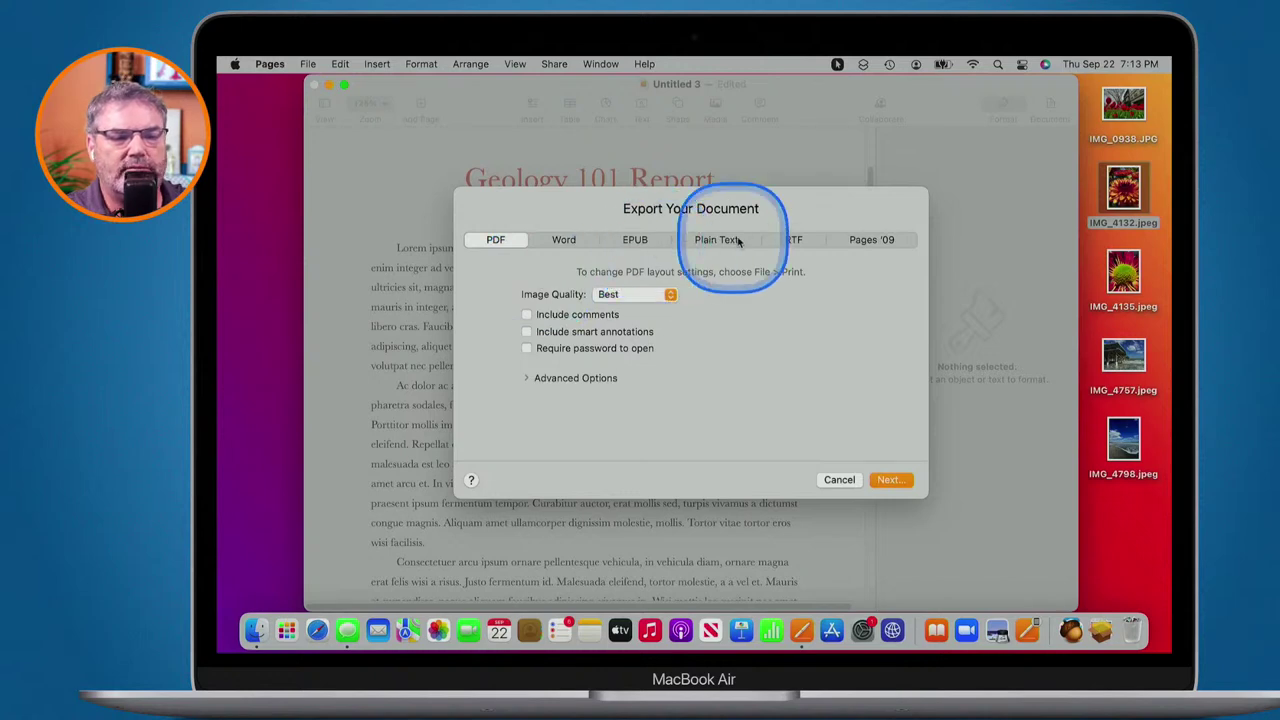
left_click(640, 241)
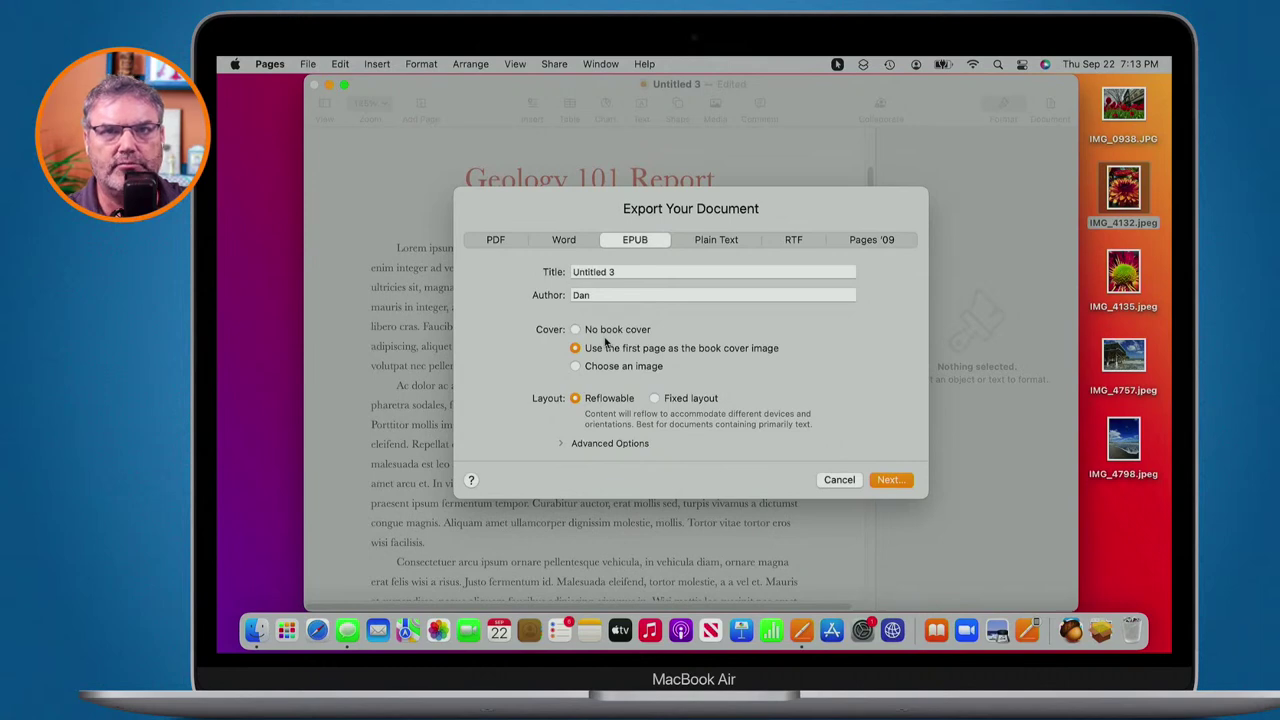
left_click(561, 443)
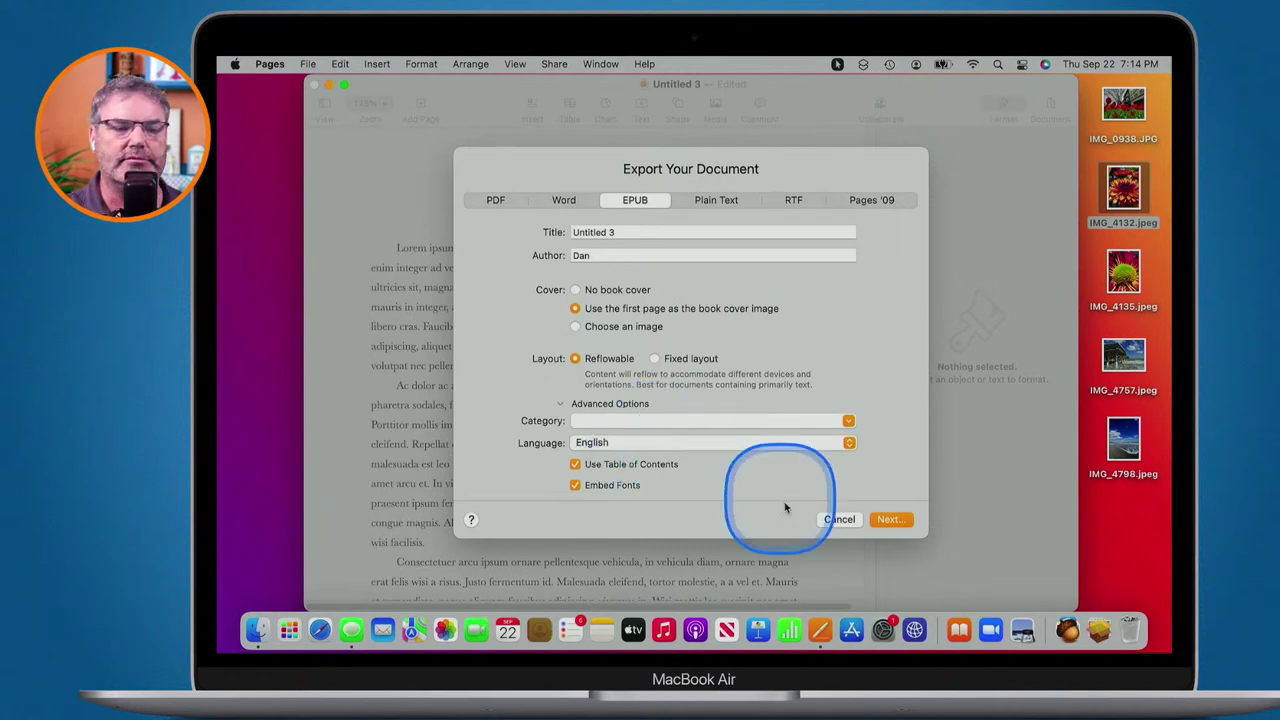
left_click(840, 520)
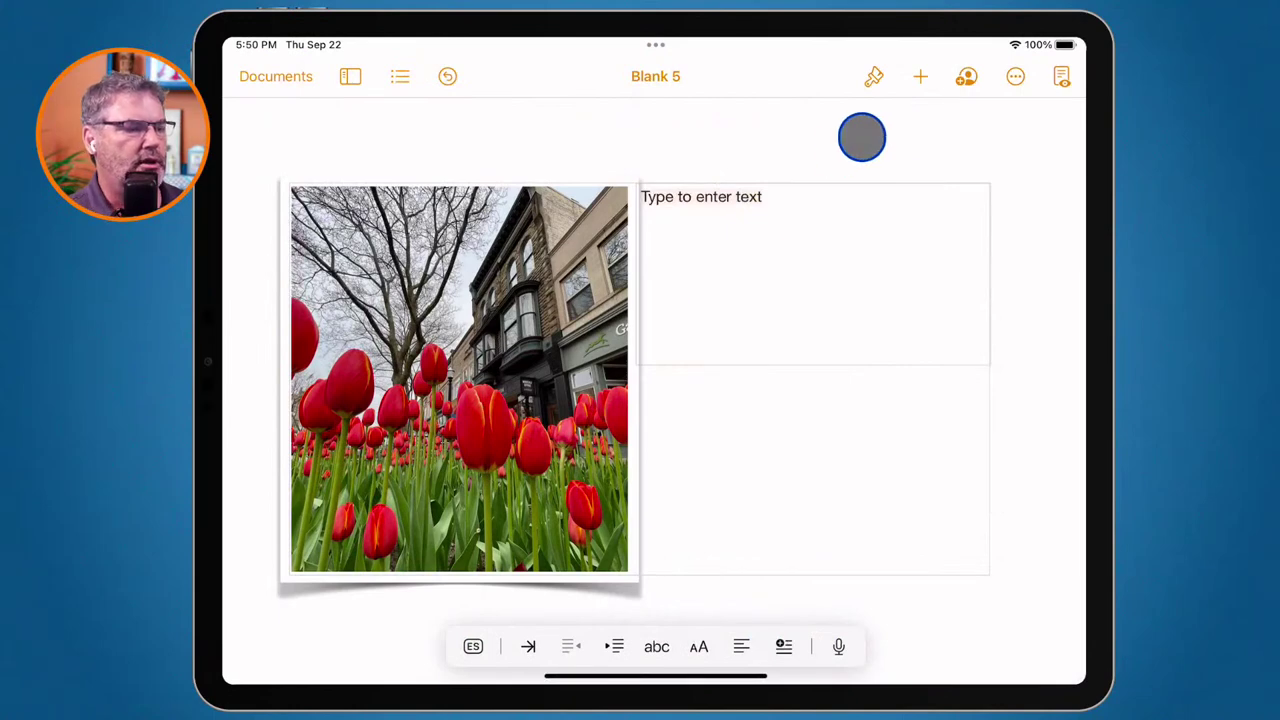
Export the Blank 5 document in Word format on the iPad and bring up sharing for the exported file.
left_click(1014, 77)
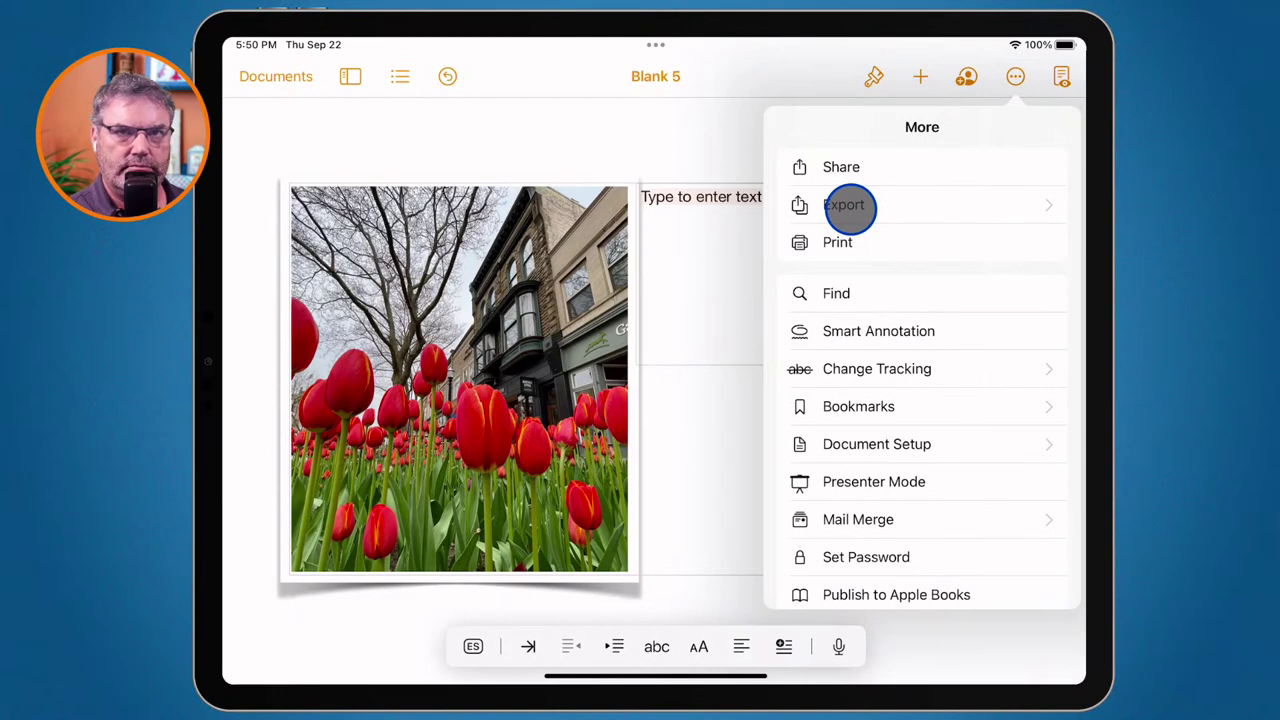
left_click(849, 205)
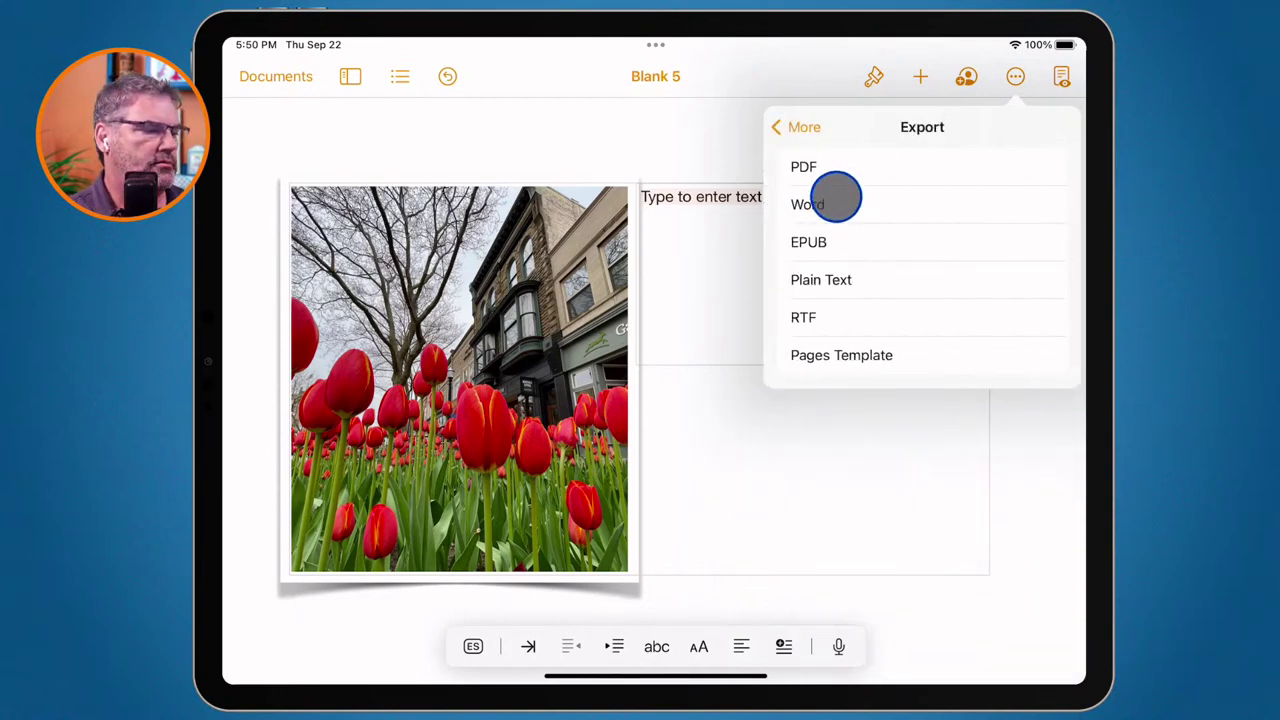
left_click(835, 200)
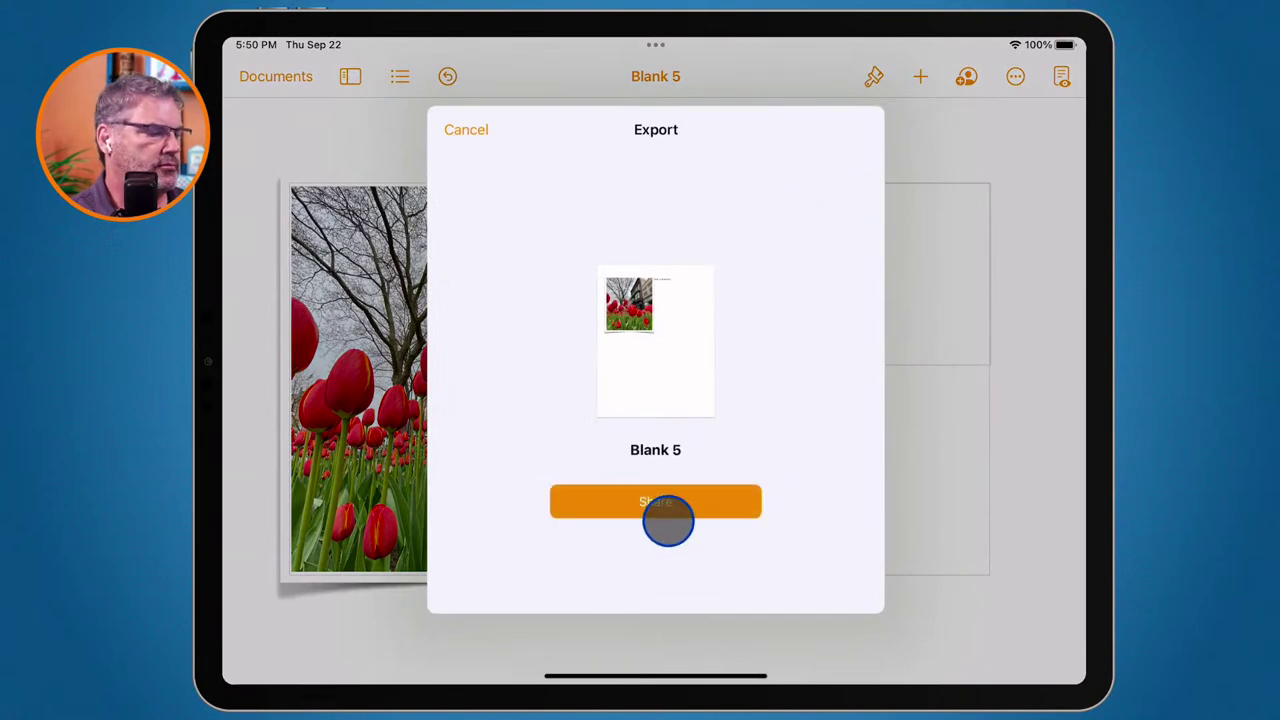
left_click(666, 512)
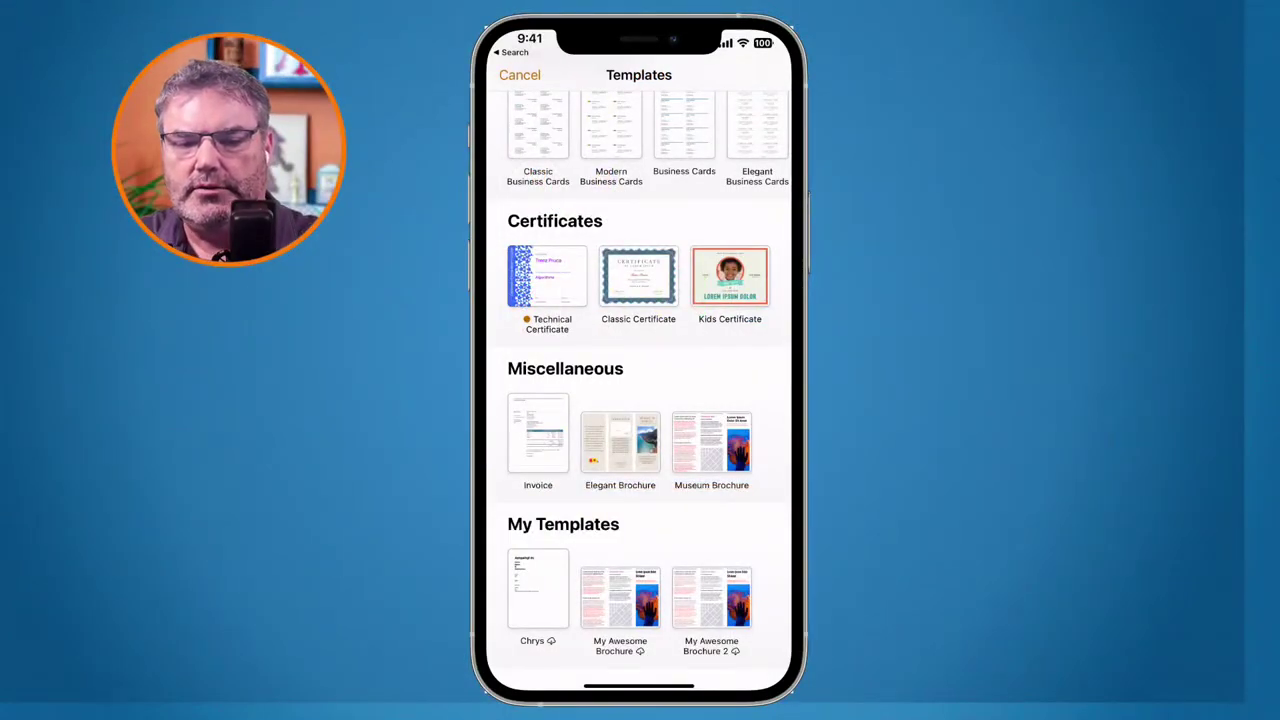
Create a document from the Invoice template on the iPhone and export it to Word, continuing to the sharing options.
left_click(538, 432)
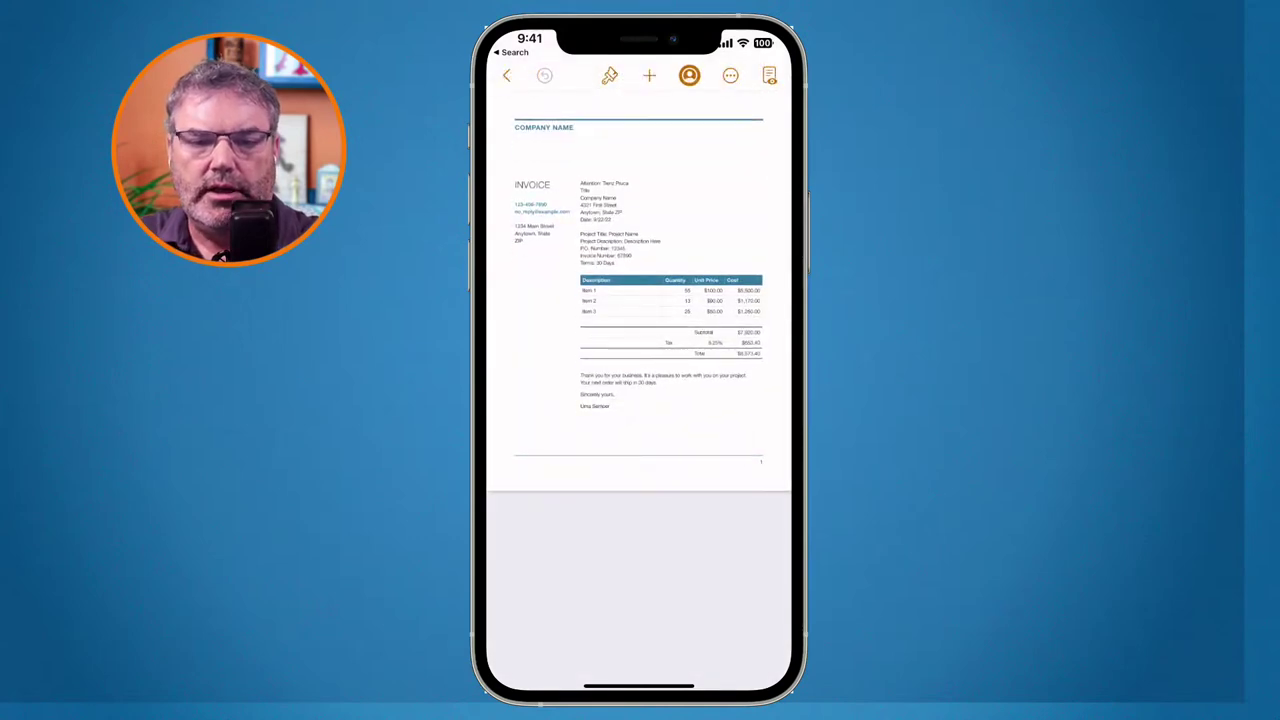
left_click(730, 75)
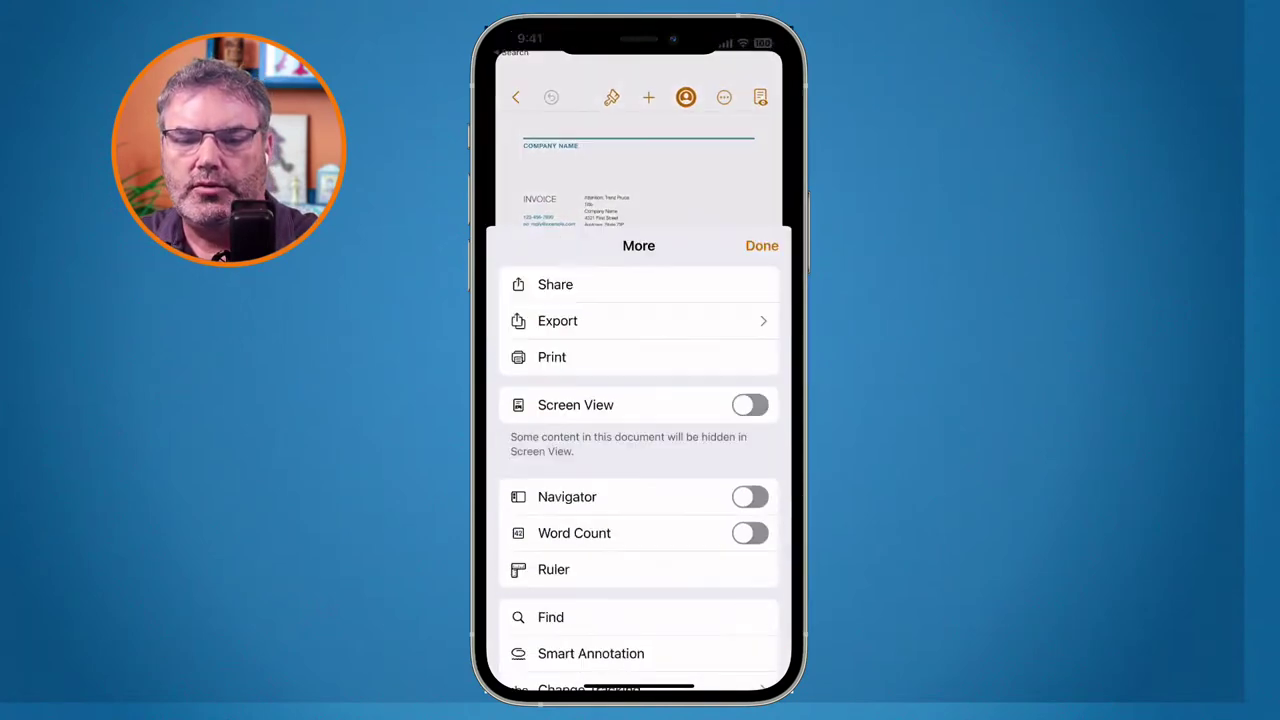
left_click(557, 161)
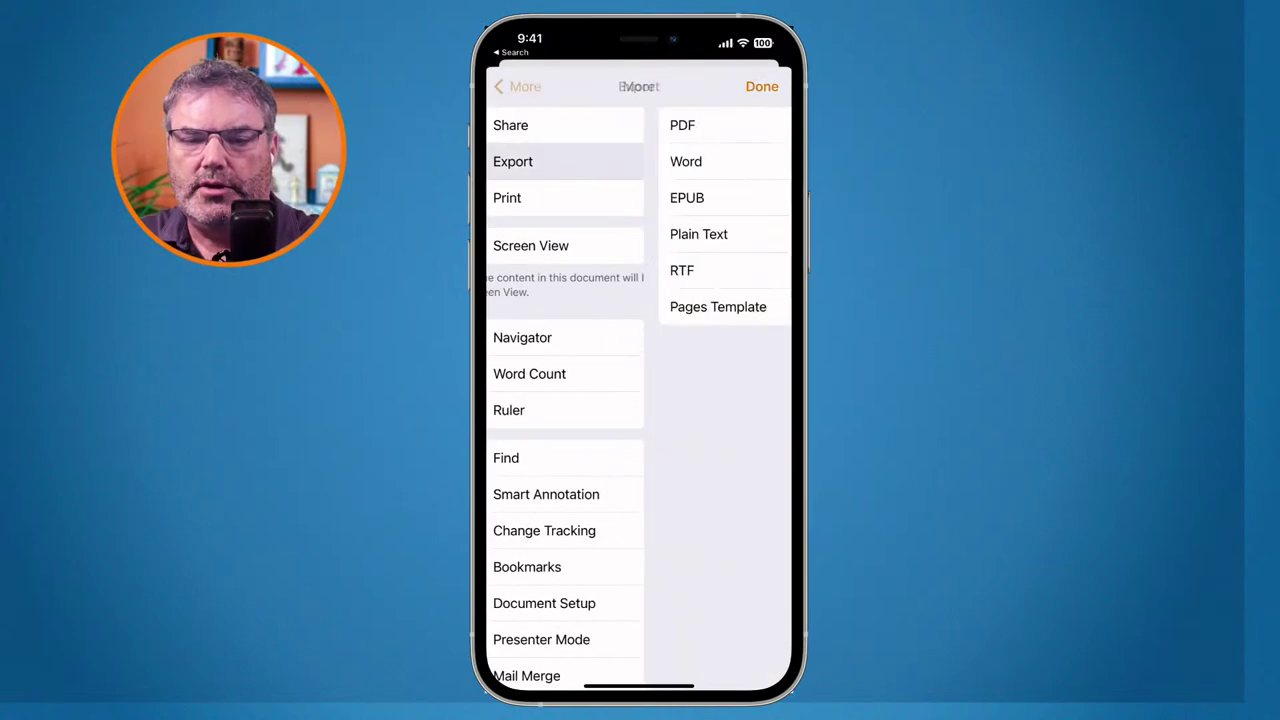
left_click(527, 161)
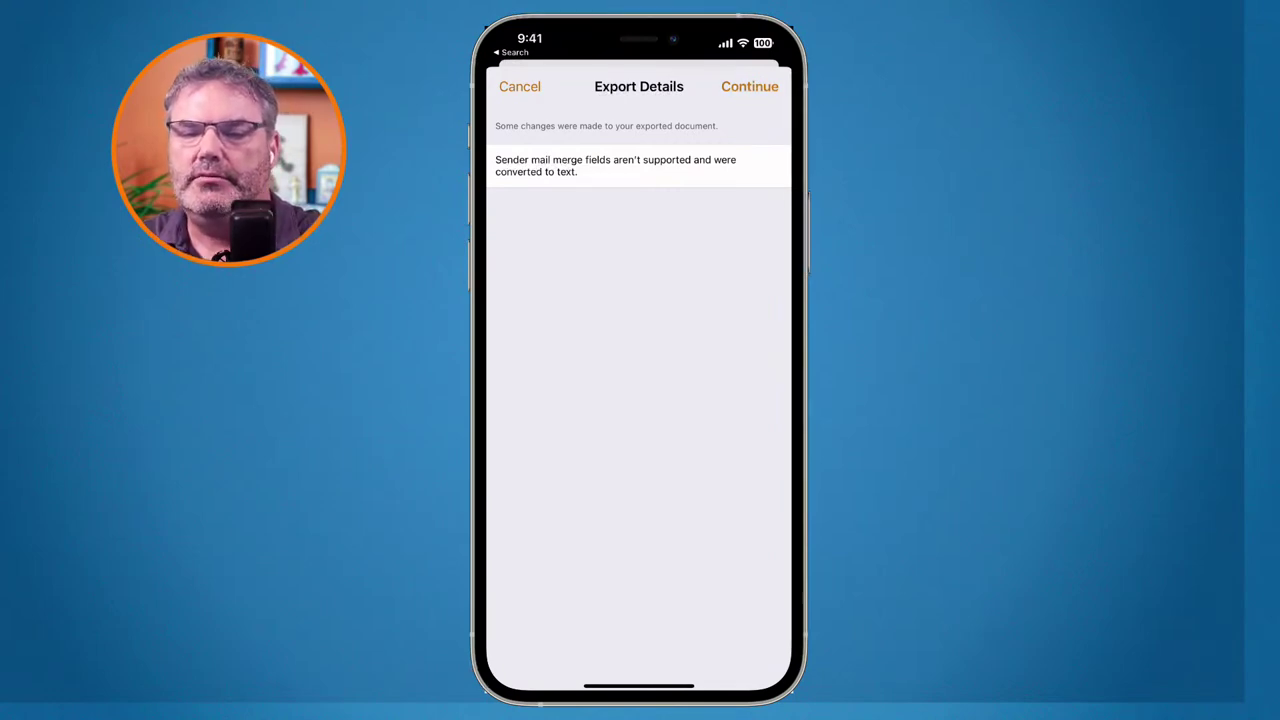
left_click(749, 86)
left_click(637, 474)
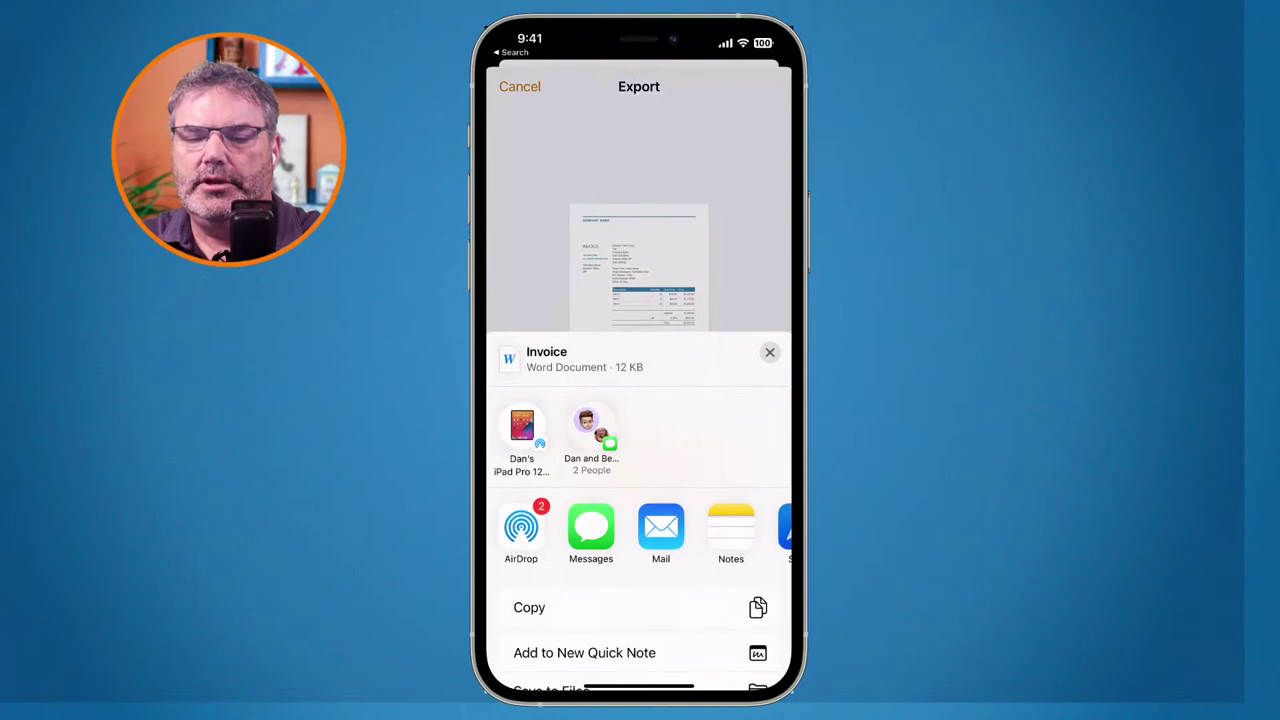
scroll(638, 520, "down", 5)
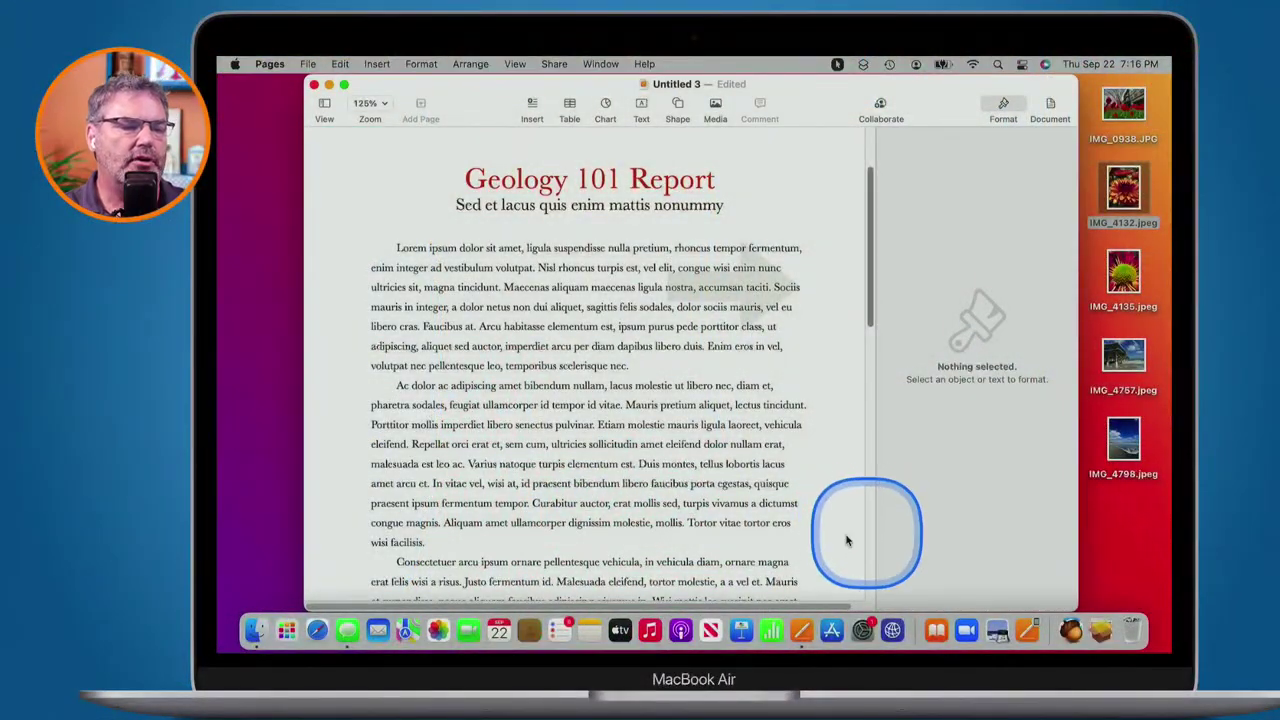
Close the Untitled 3 report on the Mac without keeping it and create a new document from the Classic Letter template.
key("super+w")
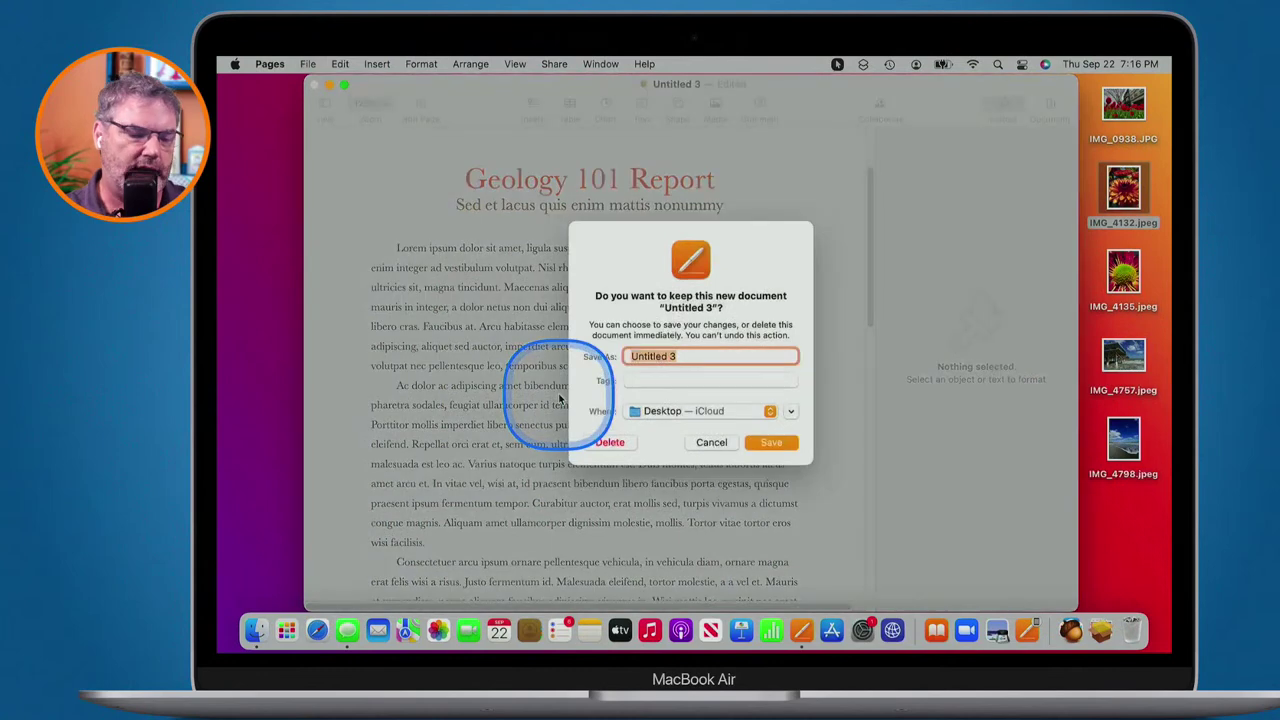
left_click(605, 447)
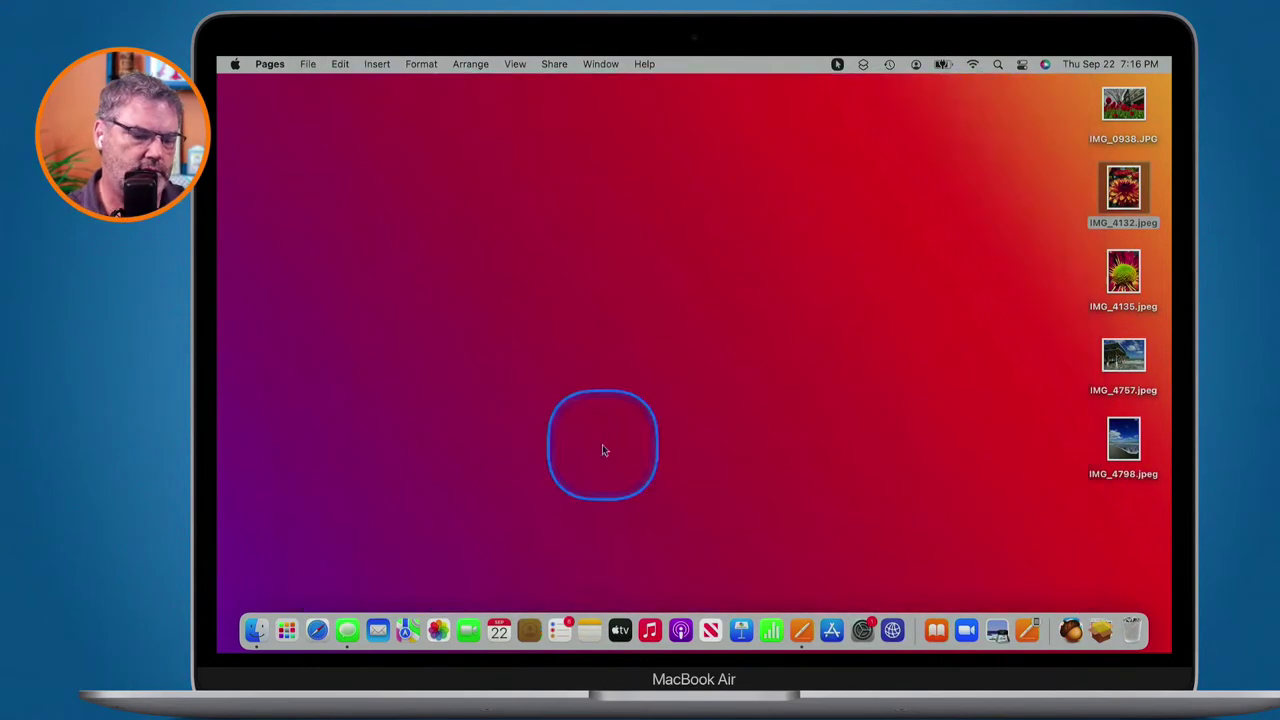
key("super+n")
scroll(700, 290, "down", 5)
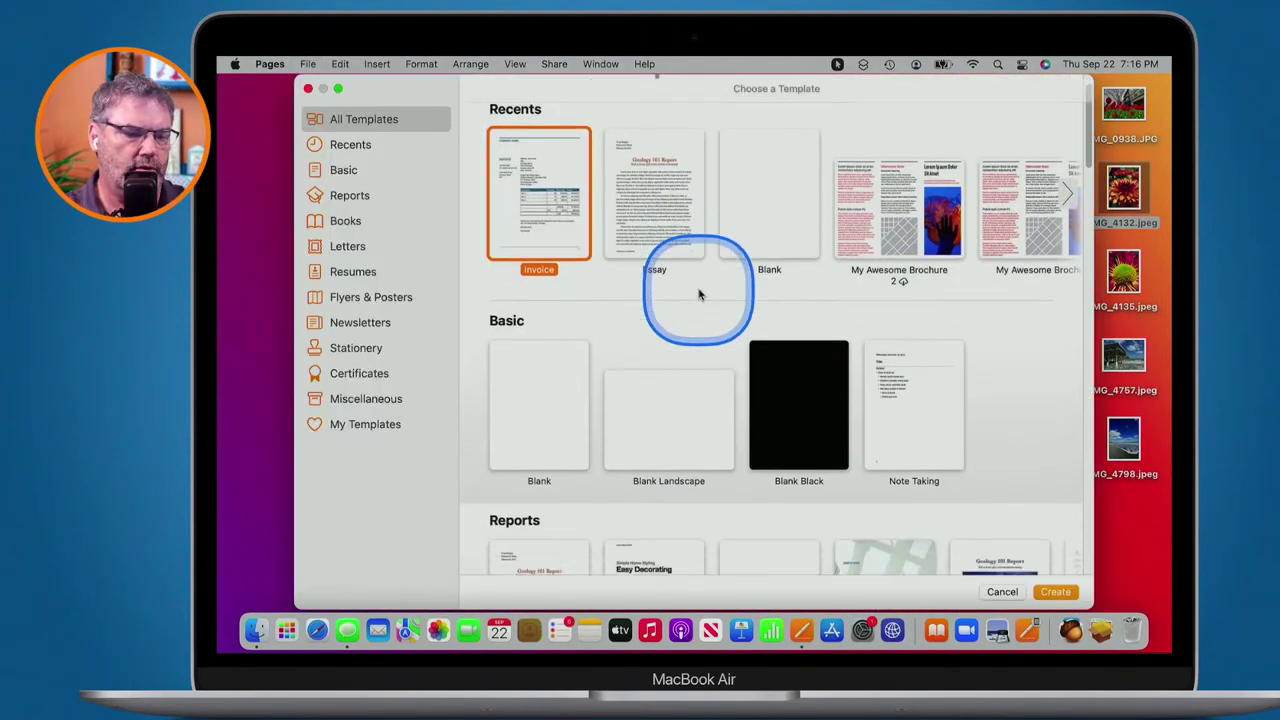
scroll(700, 292, "down", 10)
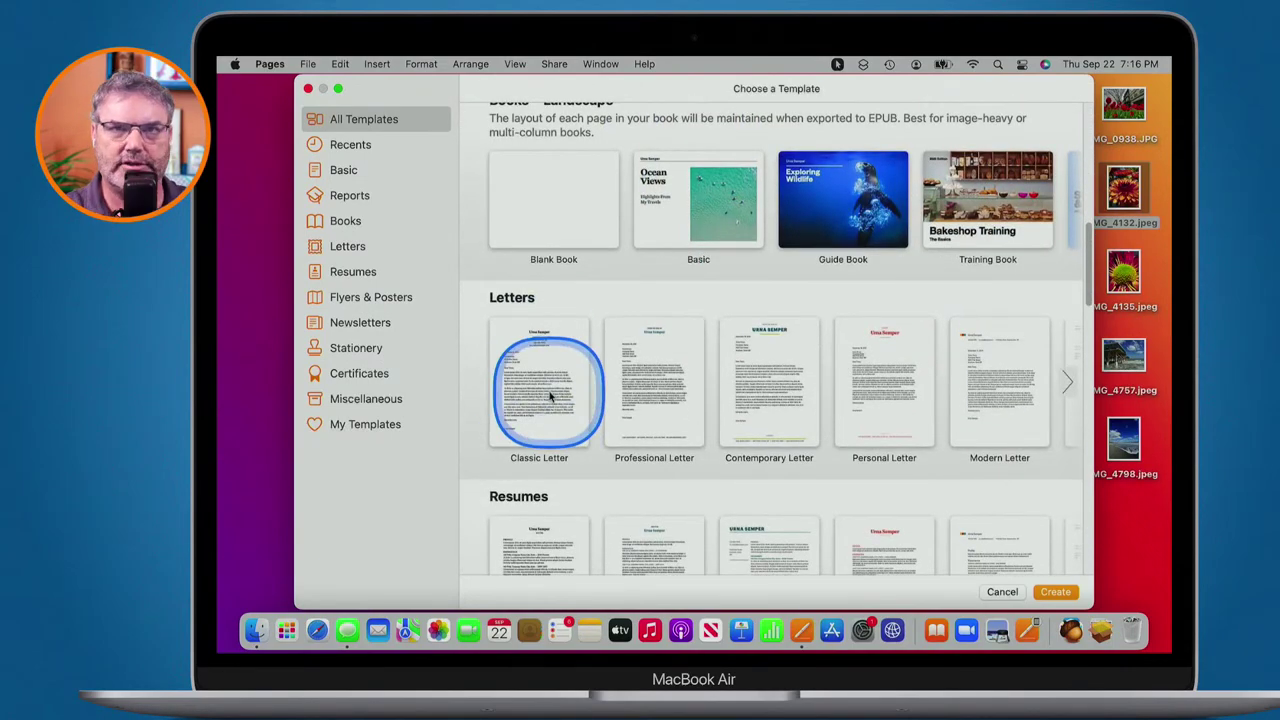
double_click(549, 396)
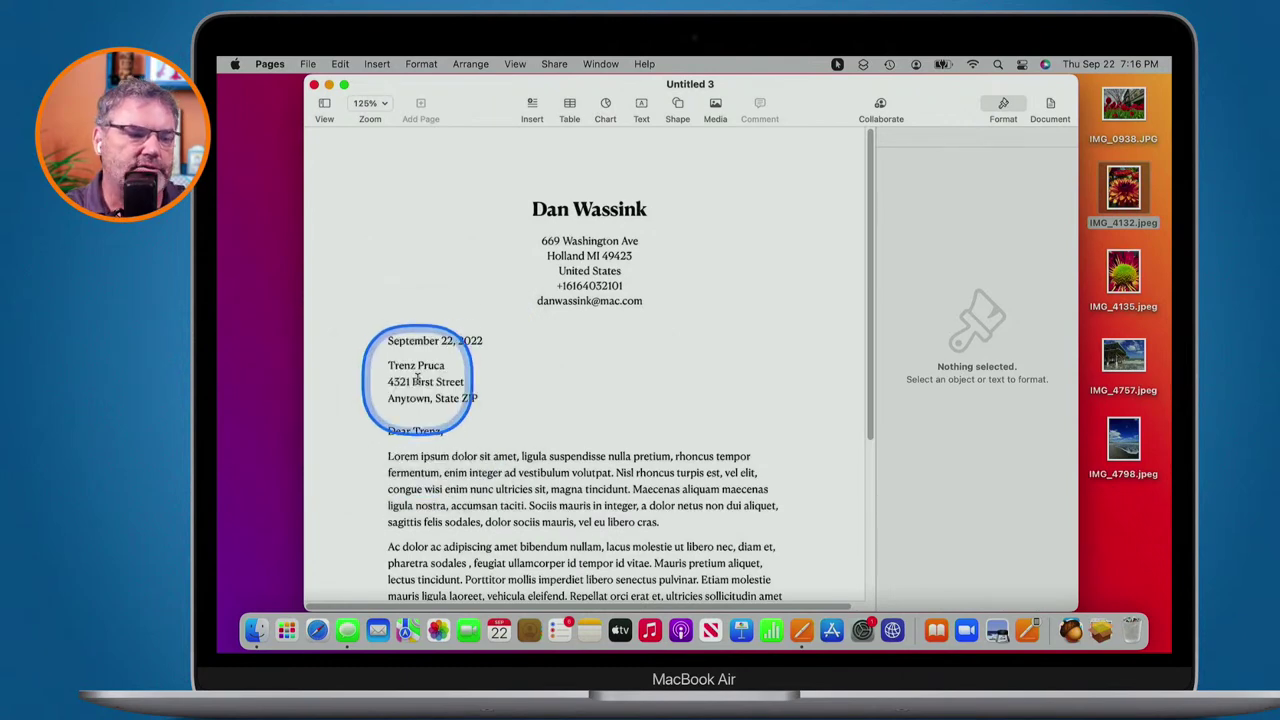
Select the recipient's address lines in the letter and open the document's Mail Merge settings.
left_click_drag(390, 382, 409, 404)
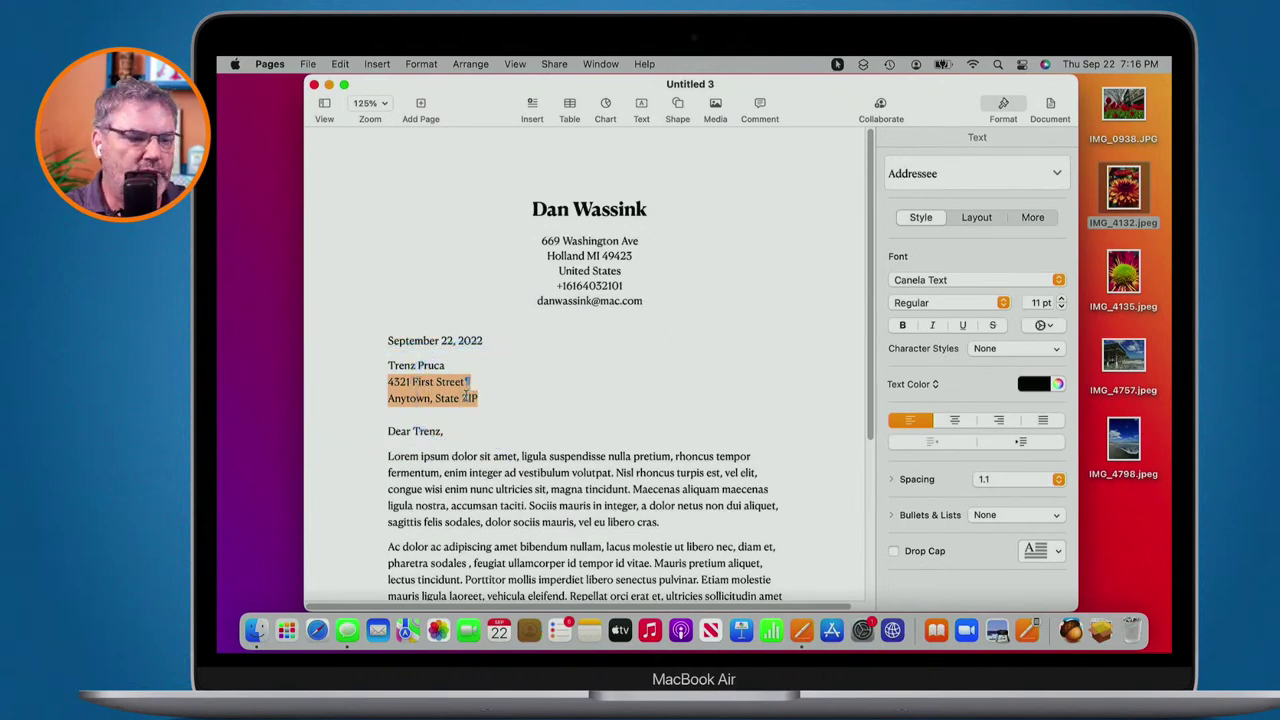
left_click(1050, 104)
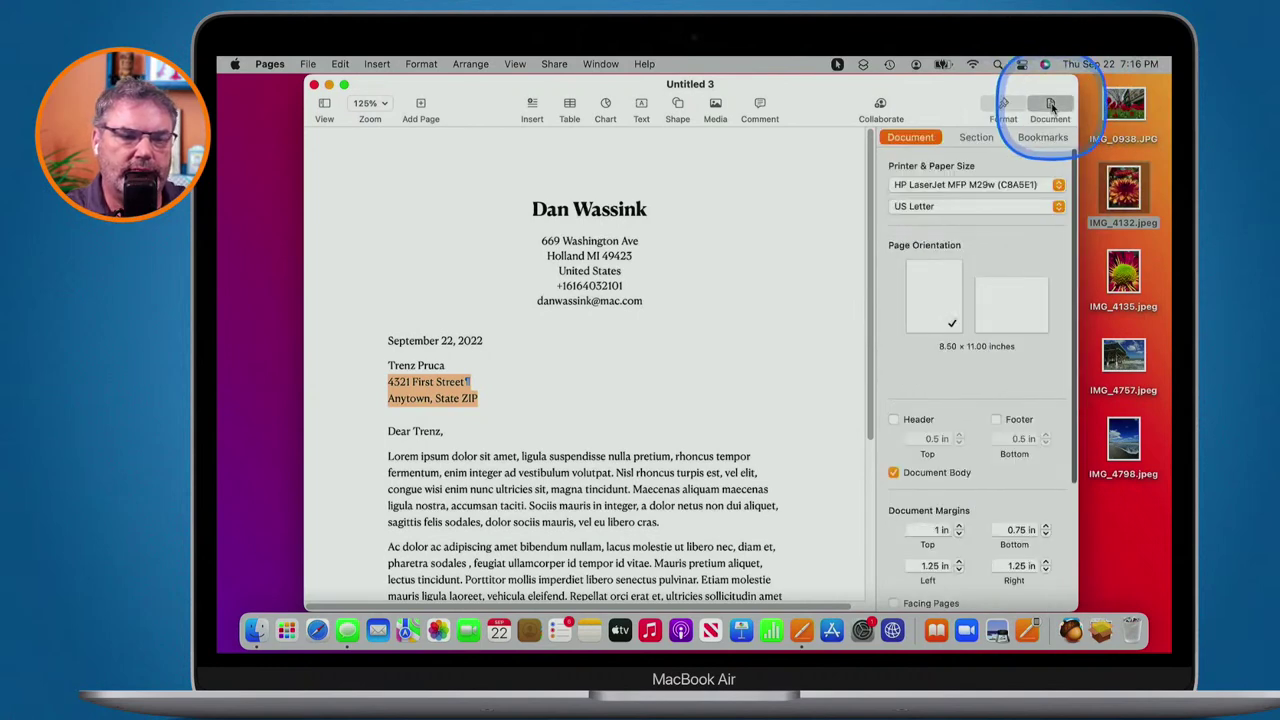
scroll(967, 365, "down", 4)
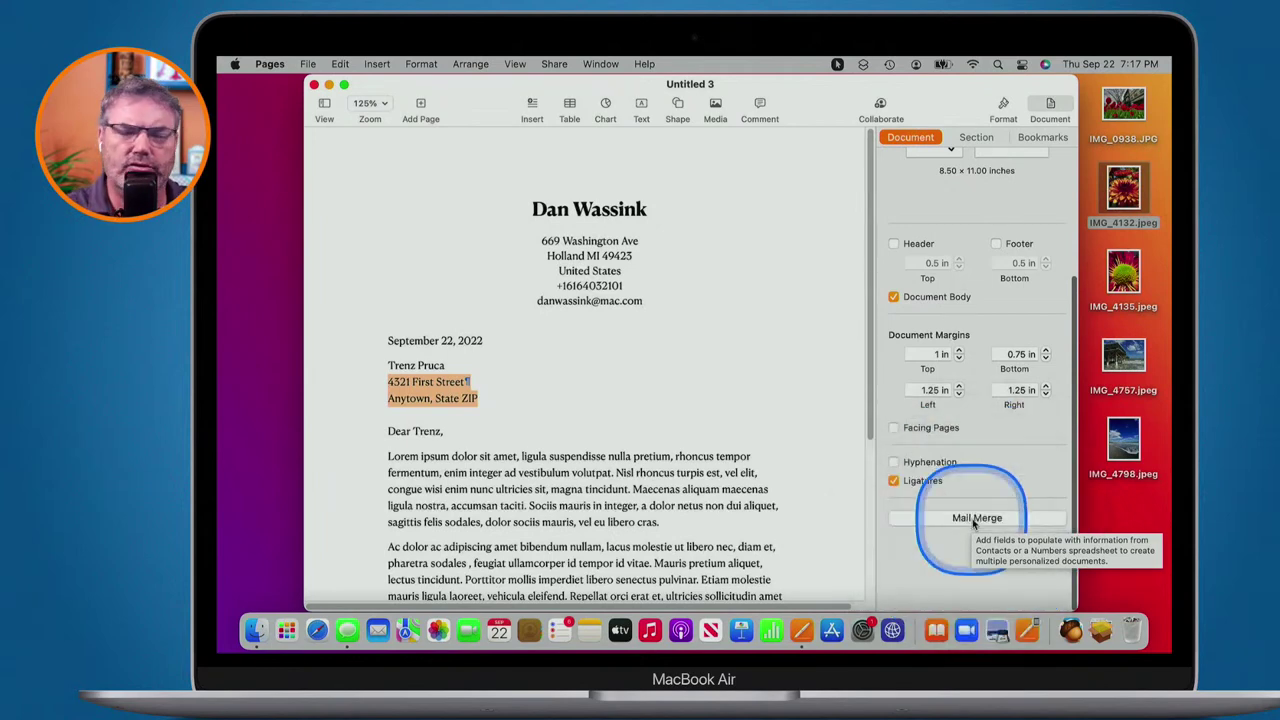
left_click(973, 518)
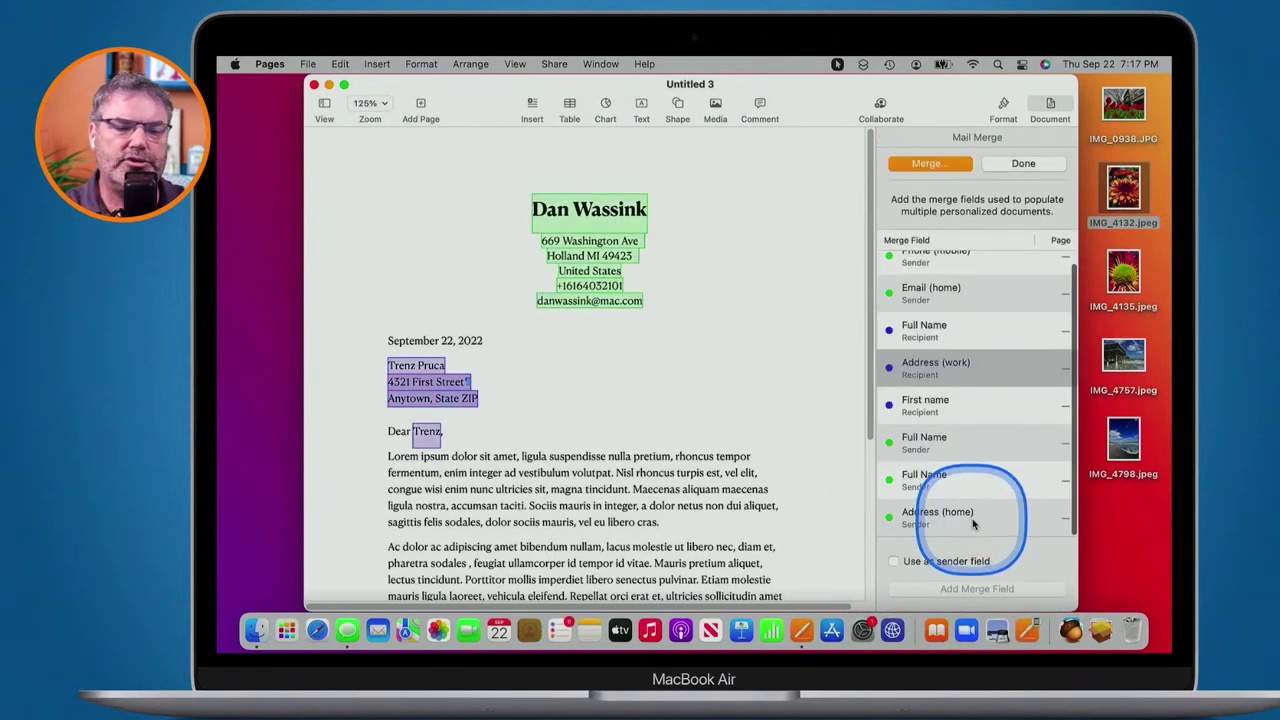
Examine which merge fields the recipient's name, address and greeting use, selecting the First name field in the merge list.
left_click(690, 370)
left_click_drag(960, 415, 922, 285)
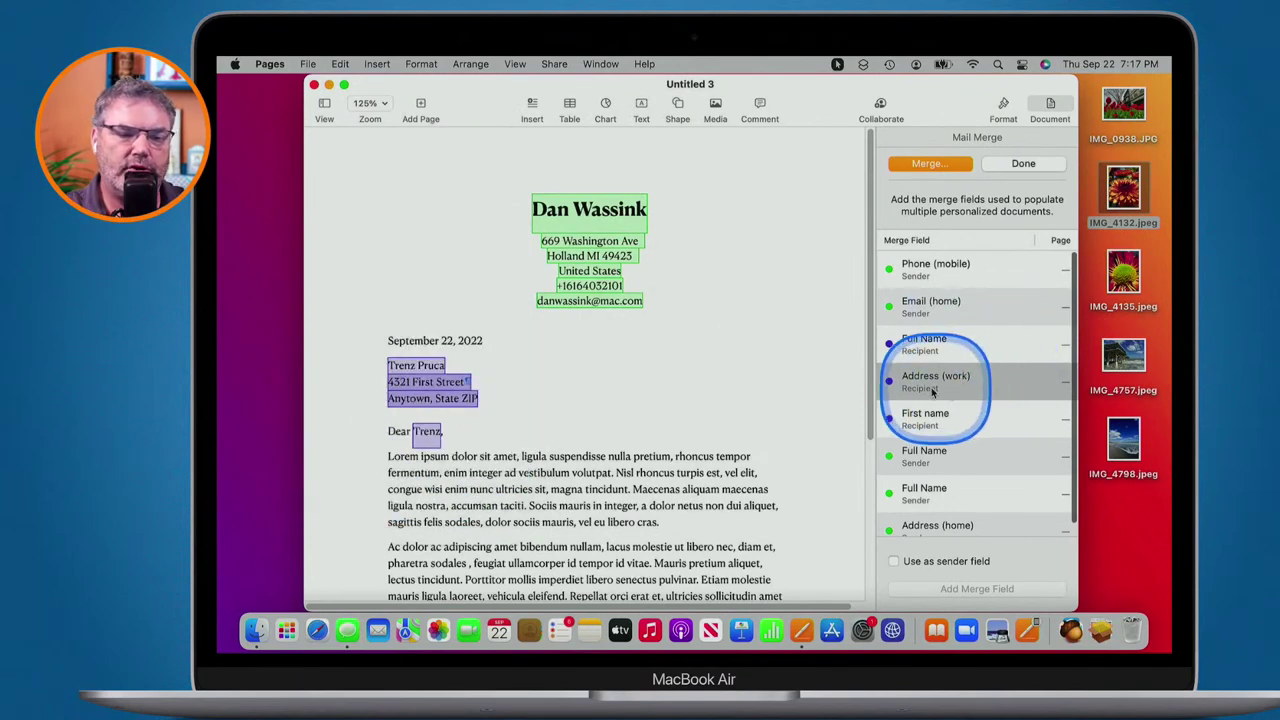
left_click(420, 364)
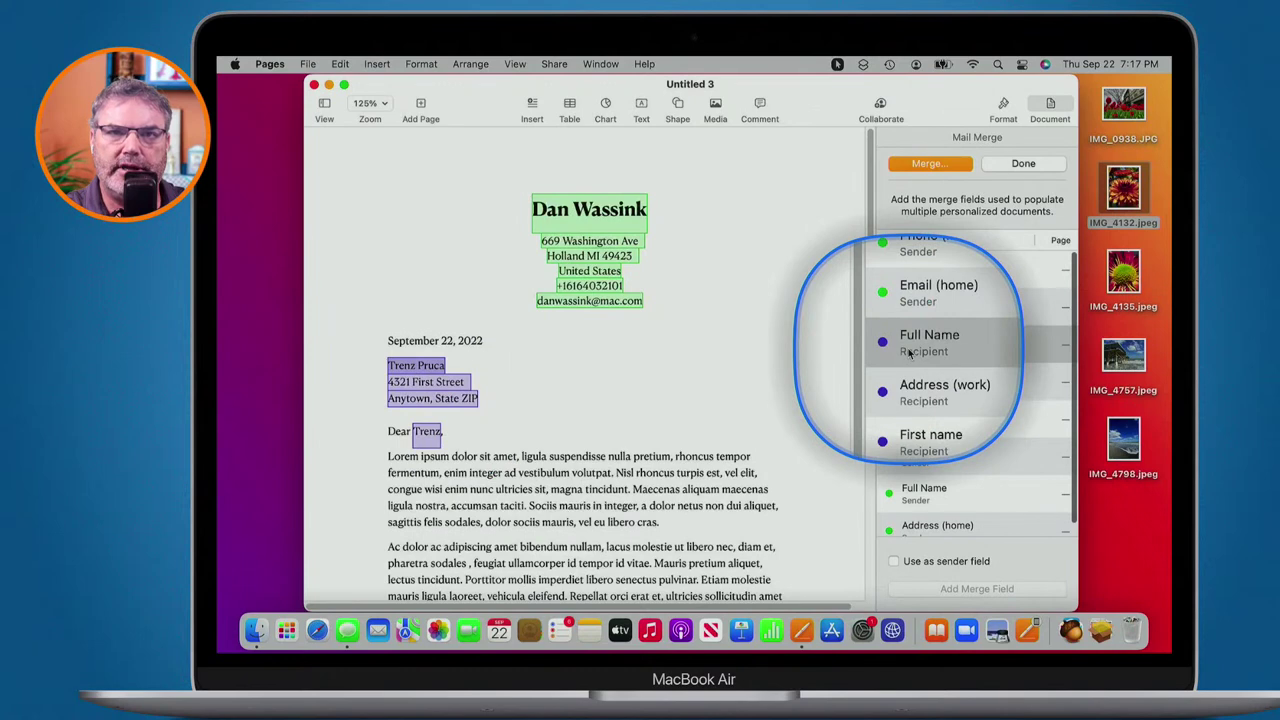
left_click(426, 396)
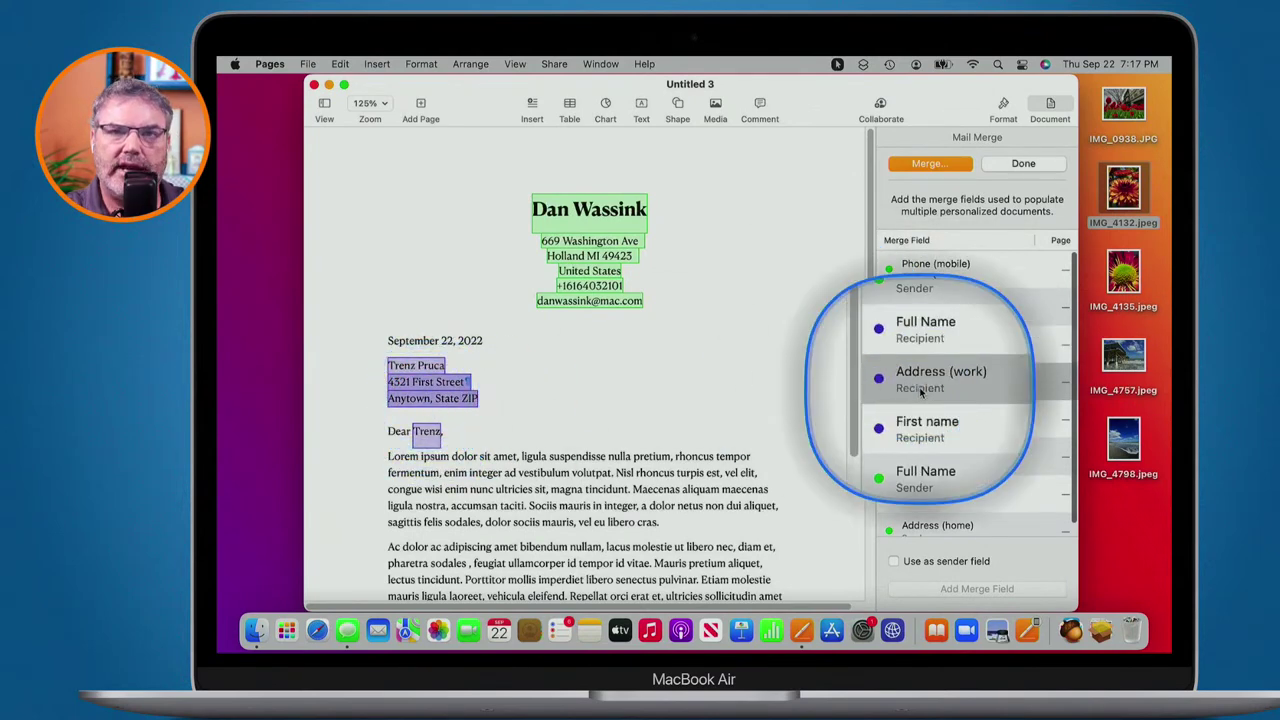
left_click(428, 430)
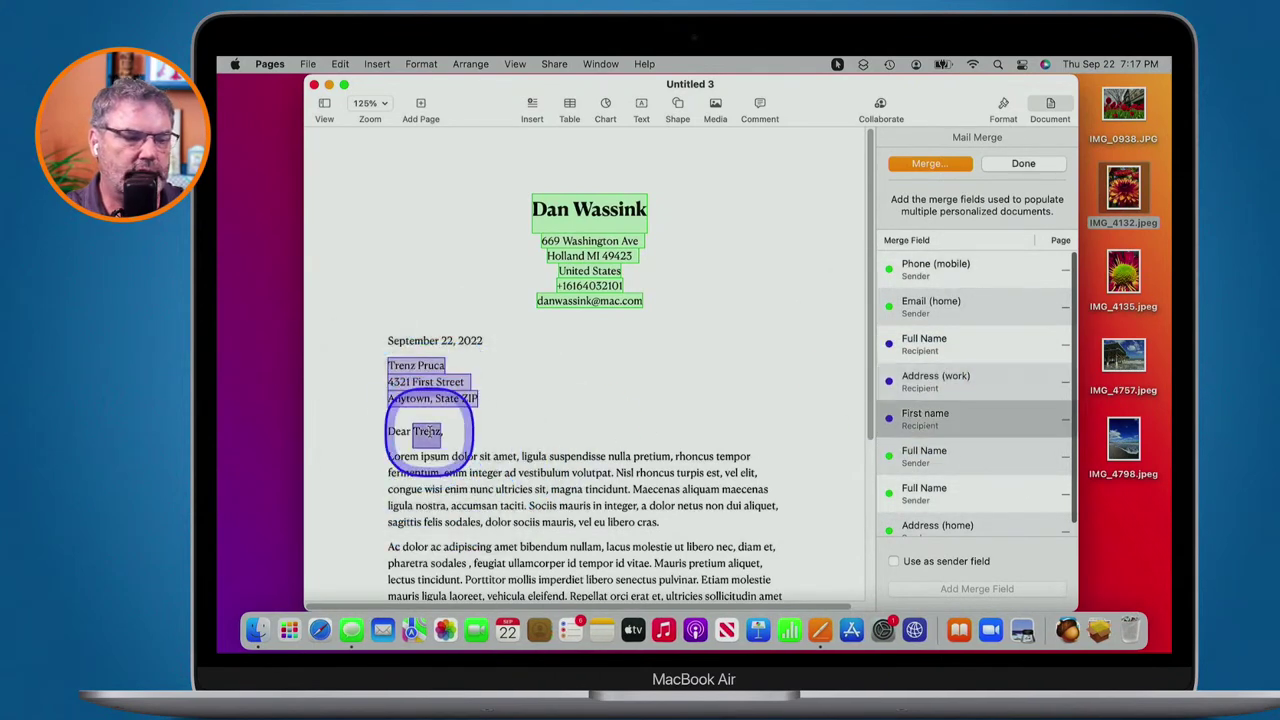
left_click(934, 420)
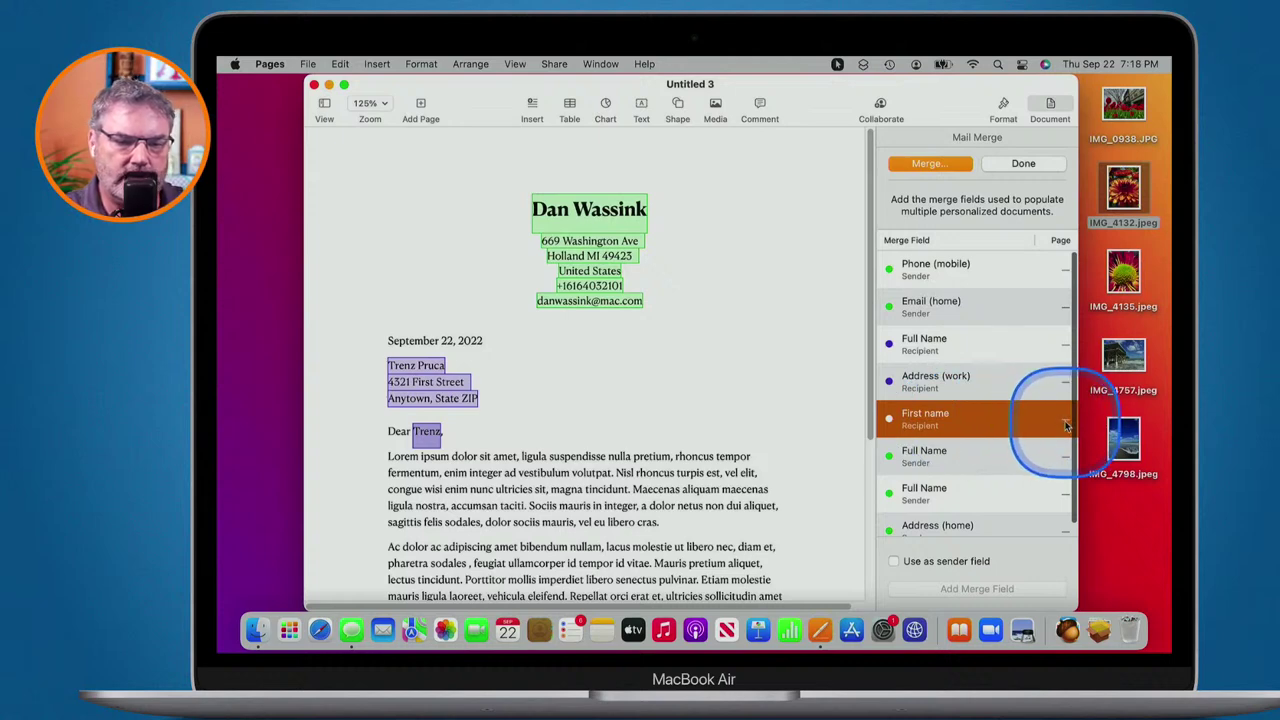
Try changing the recipient's First name merge field in the greeting to Last name, and undo the change.
scroll(948, 420, "down", 1)
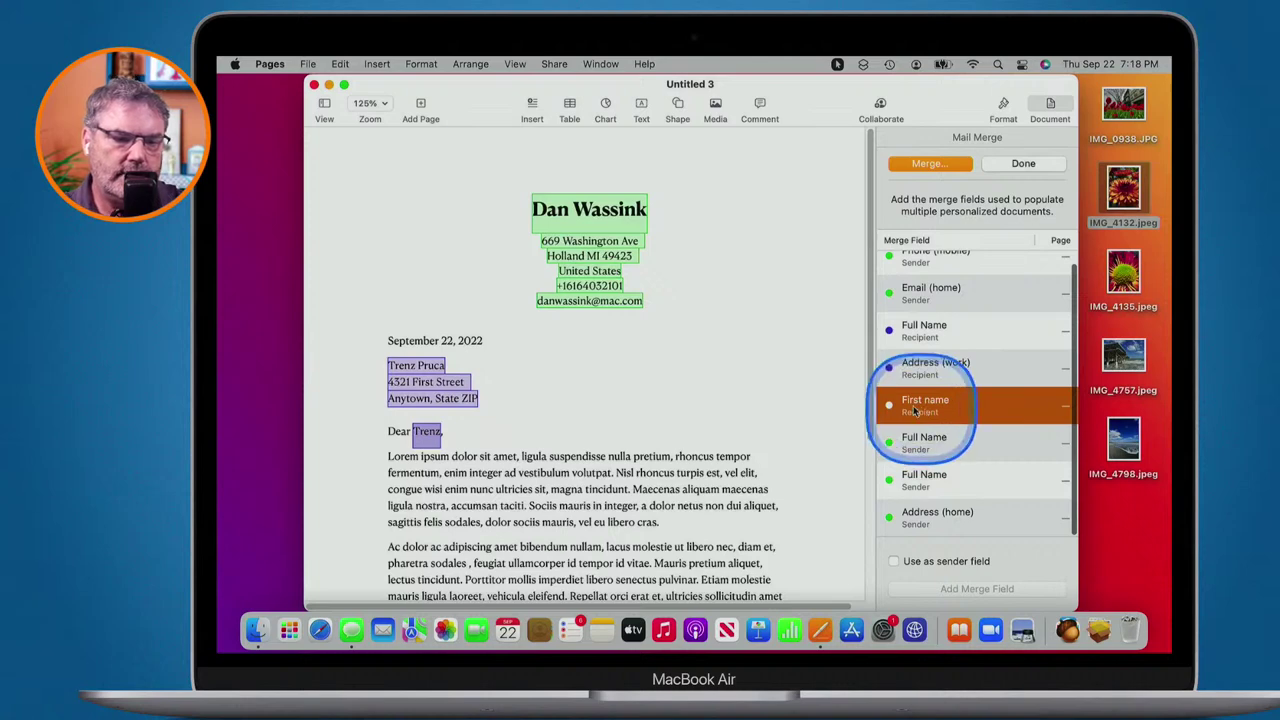
right_click(903, 404)
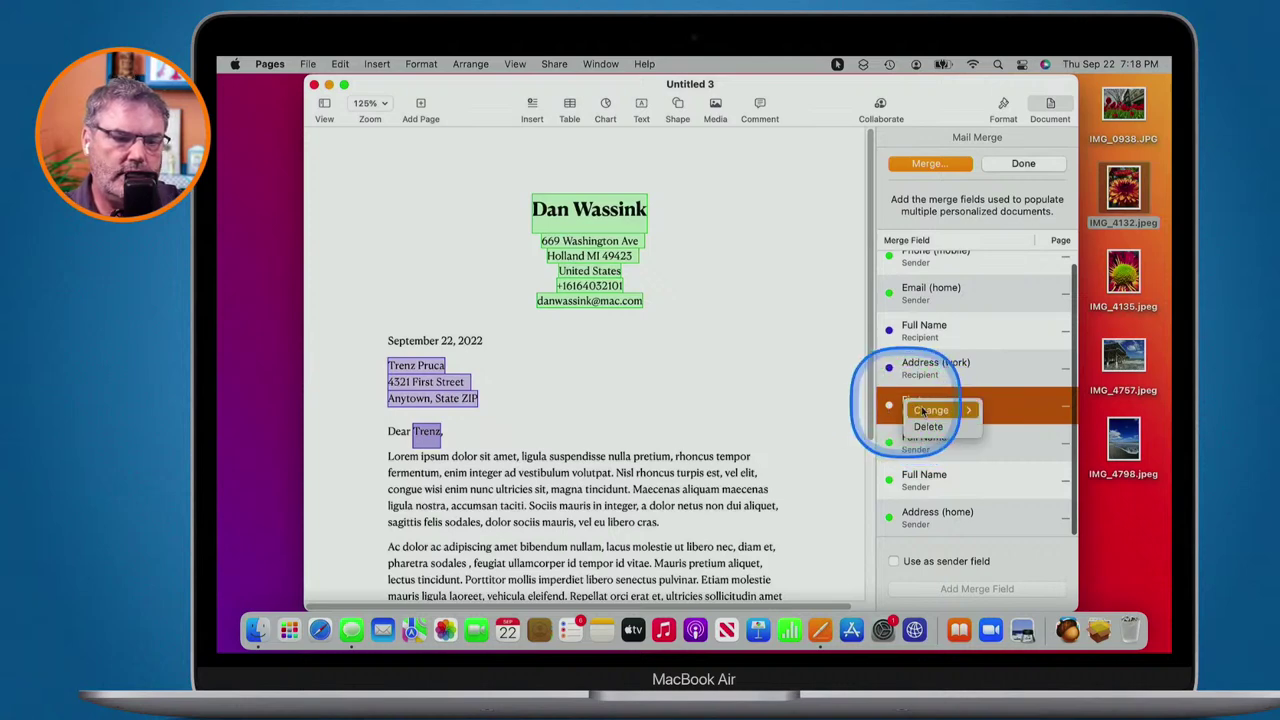
left_click(889, 396)
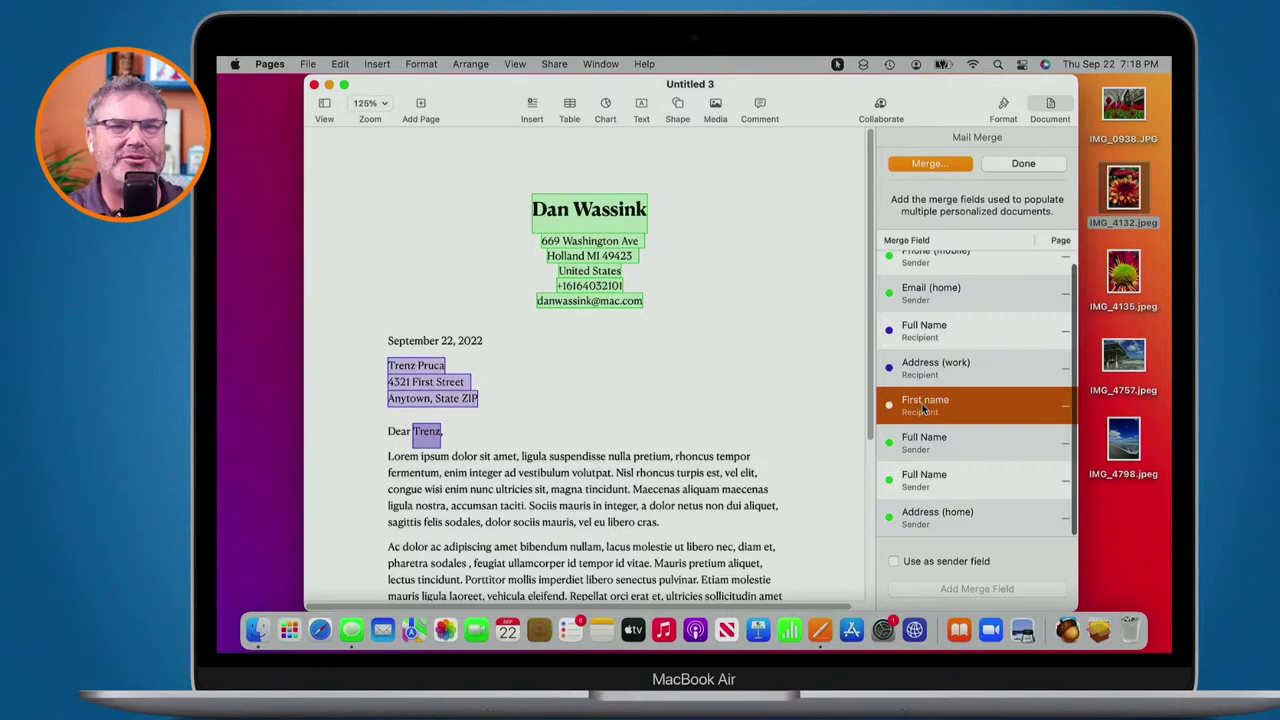
right_click(924, 408)
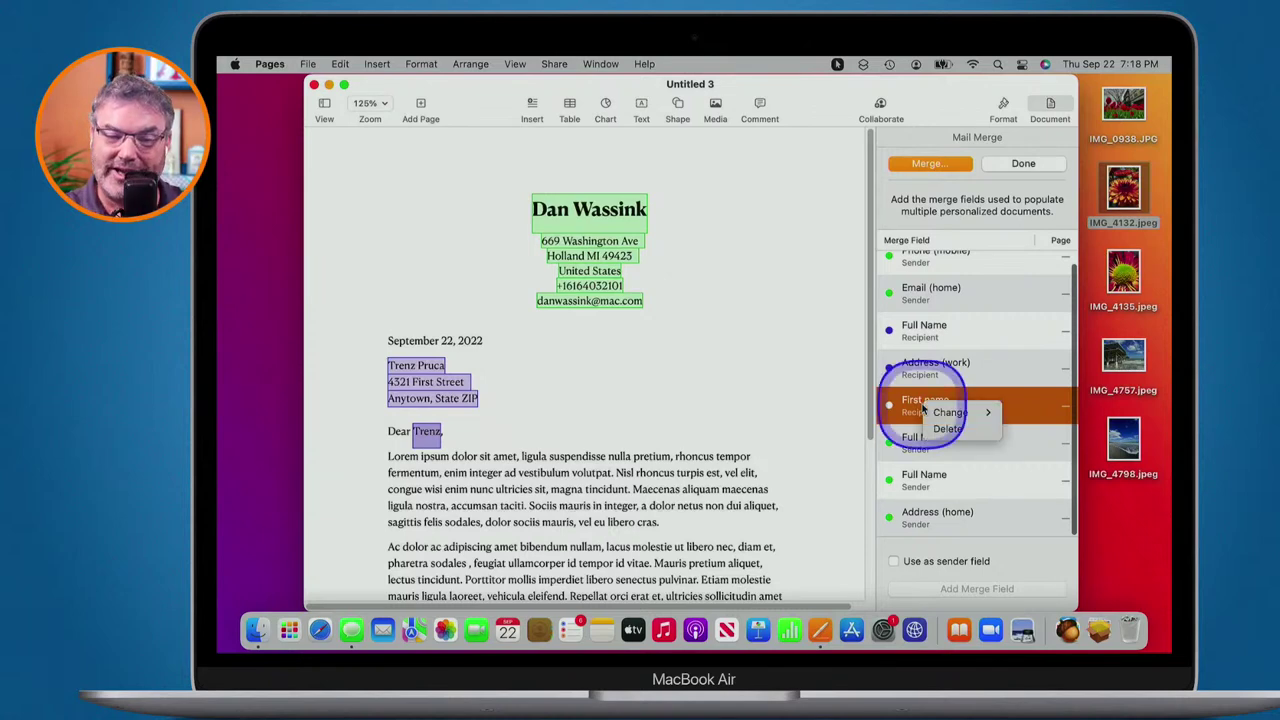
mouse_move(955, 413)
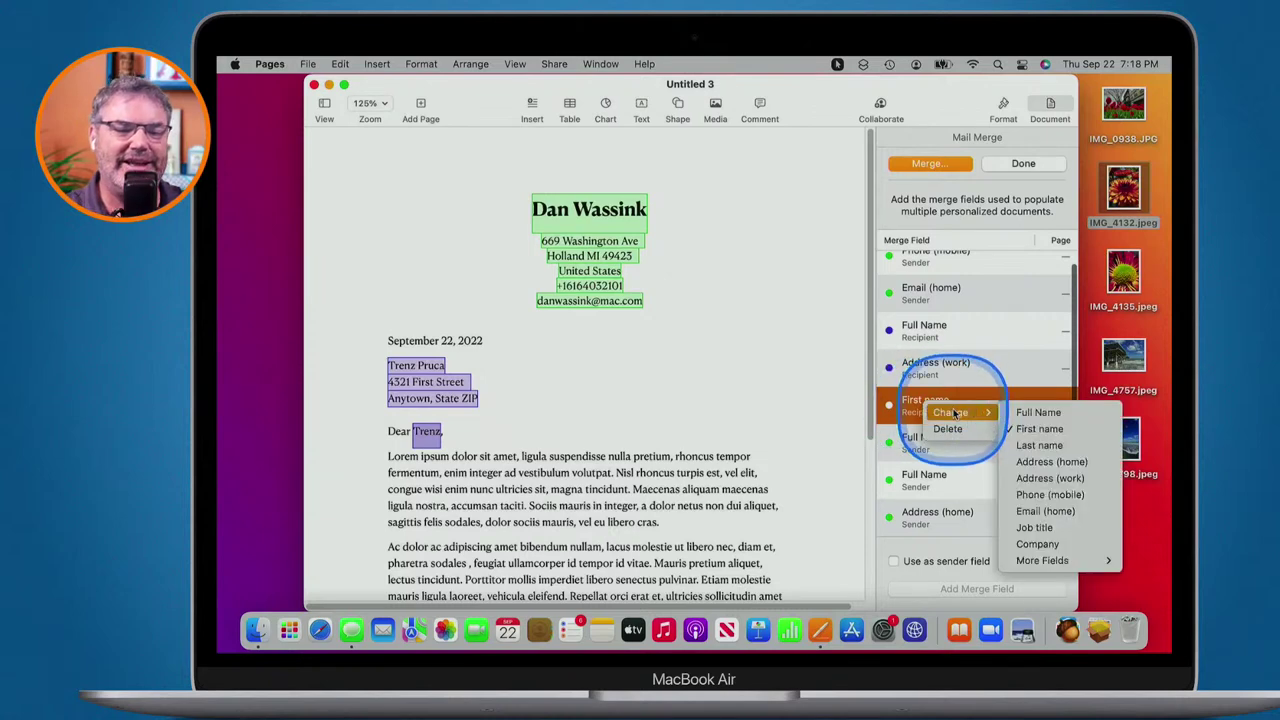
left_click(1034, 446)
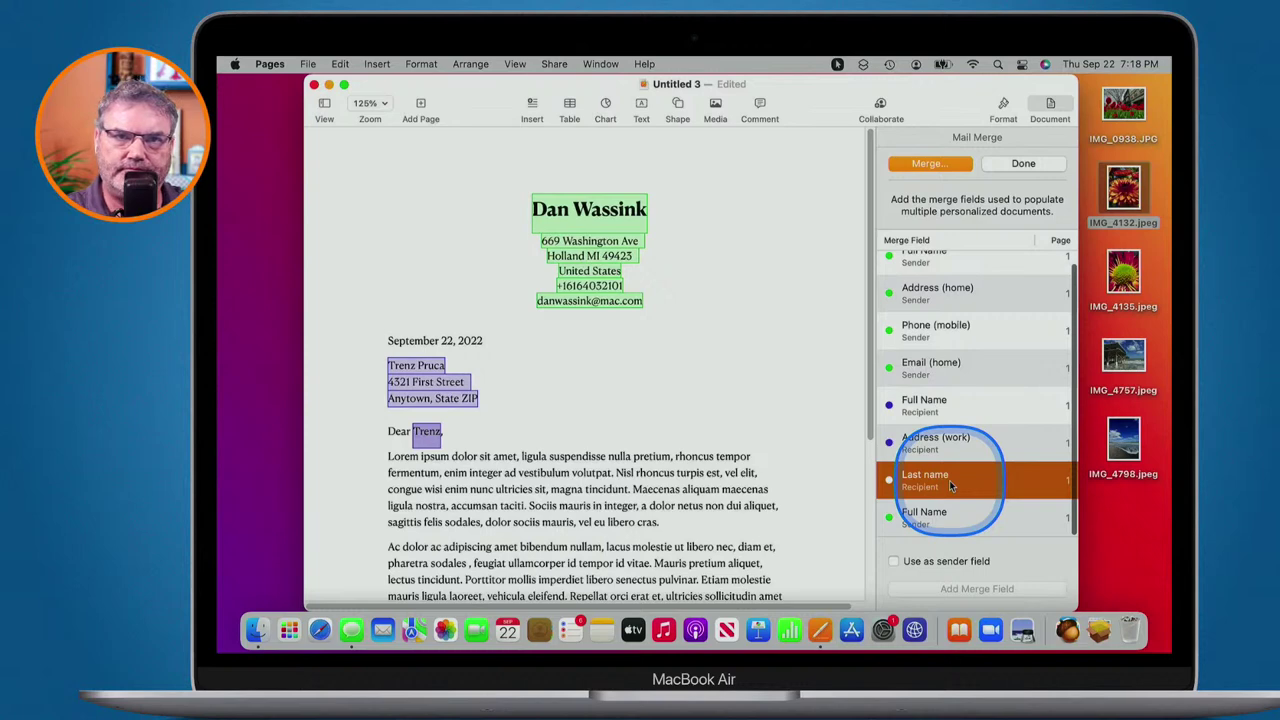
key("super+z")
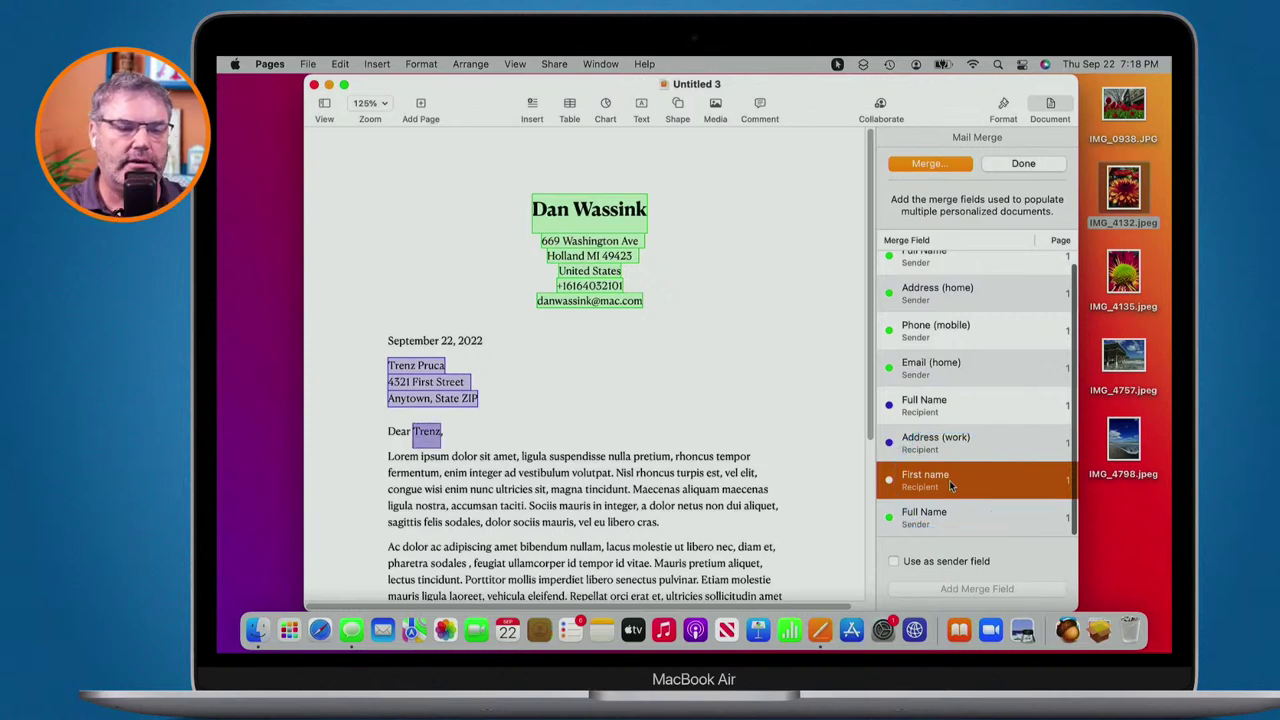
Open the merge setup and examine the contact fields available for populating the sender's Full Name.
left_click(922, 165)
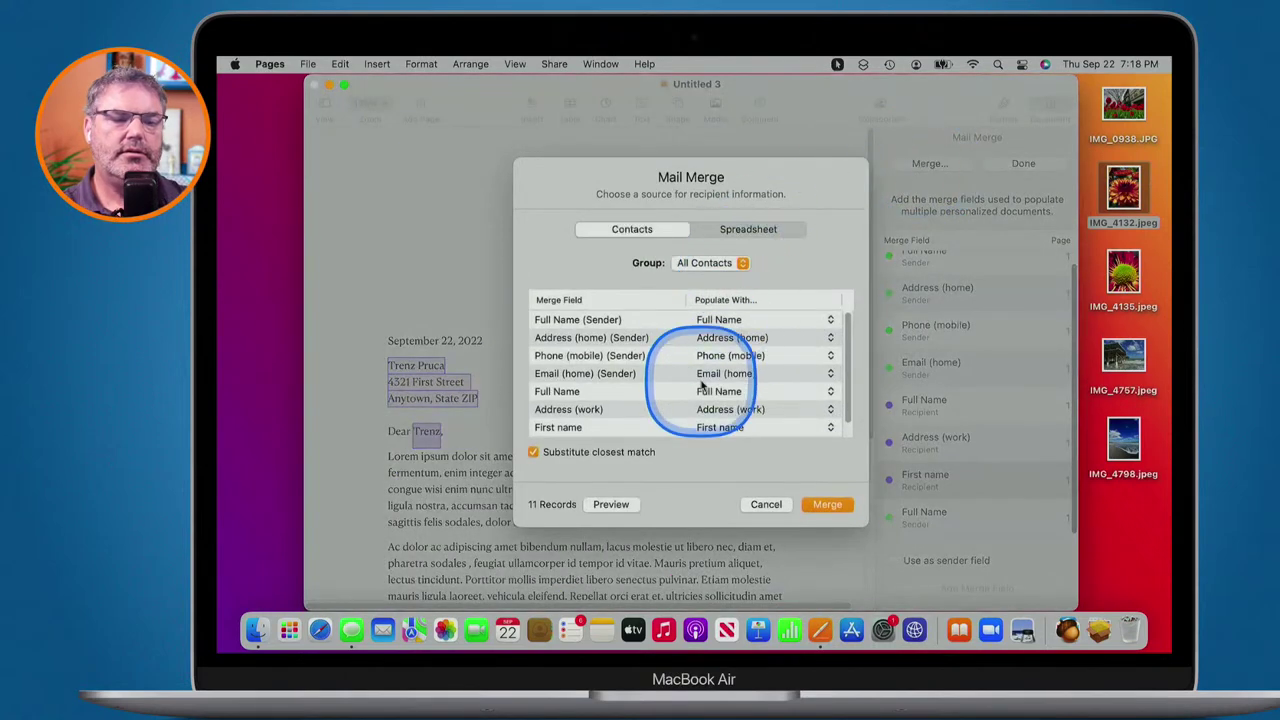
left_click(716, 319)
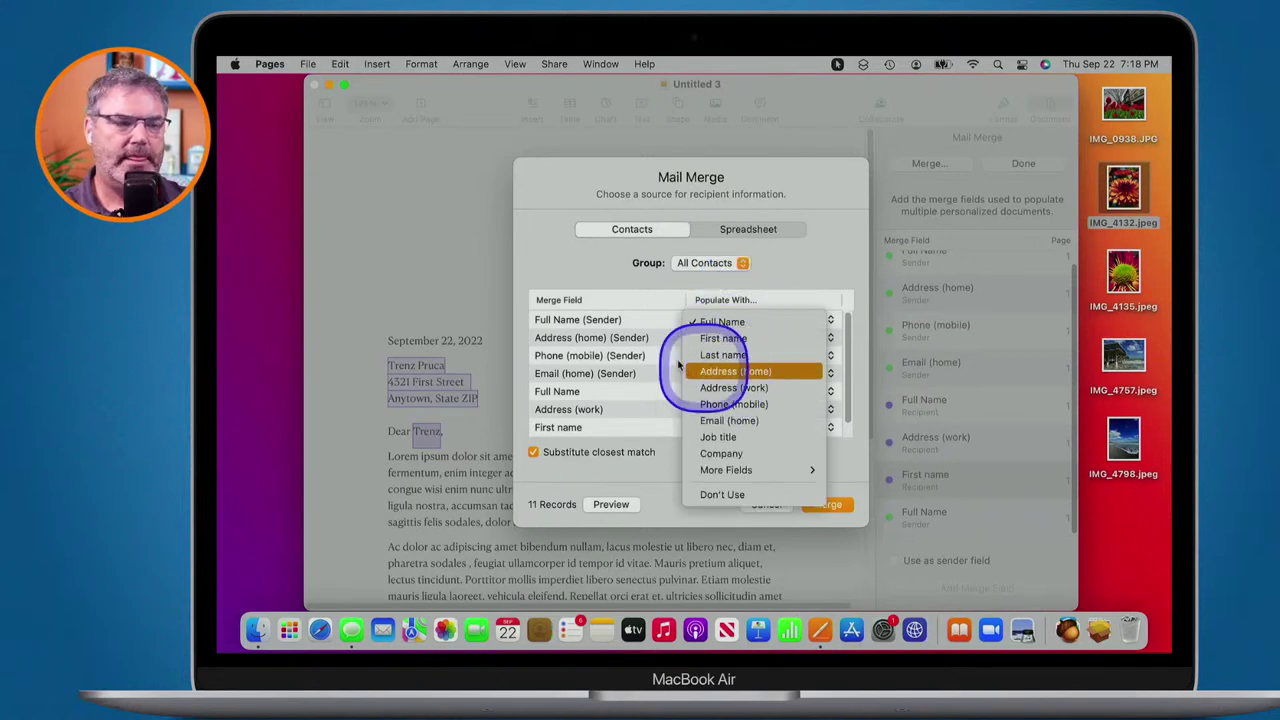
left_click(644, 350)
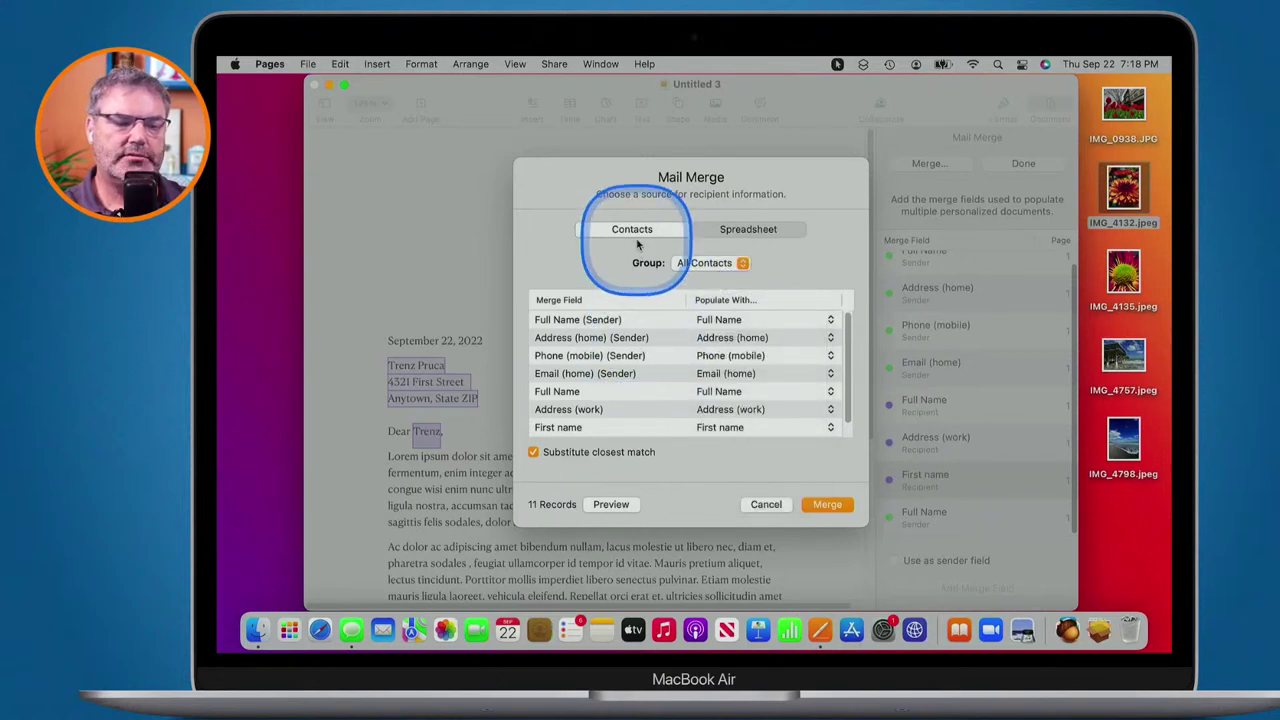
Preview the merge records for All Contacts, paging forward to the seventh record, and leave the merge setup without merging.
left_click(607, 505)
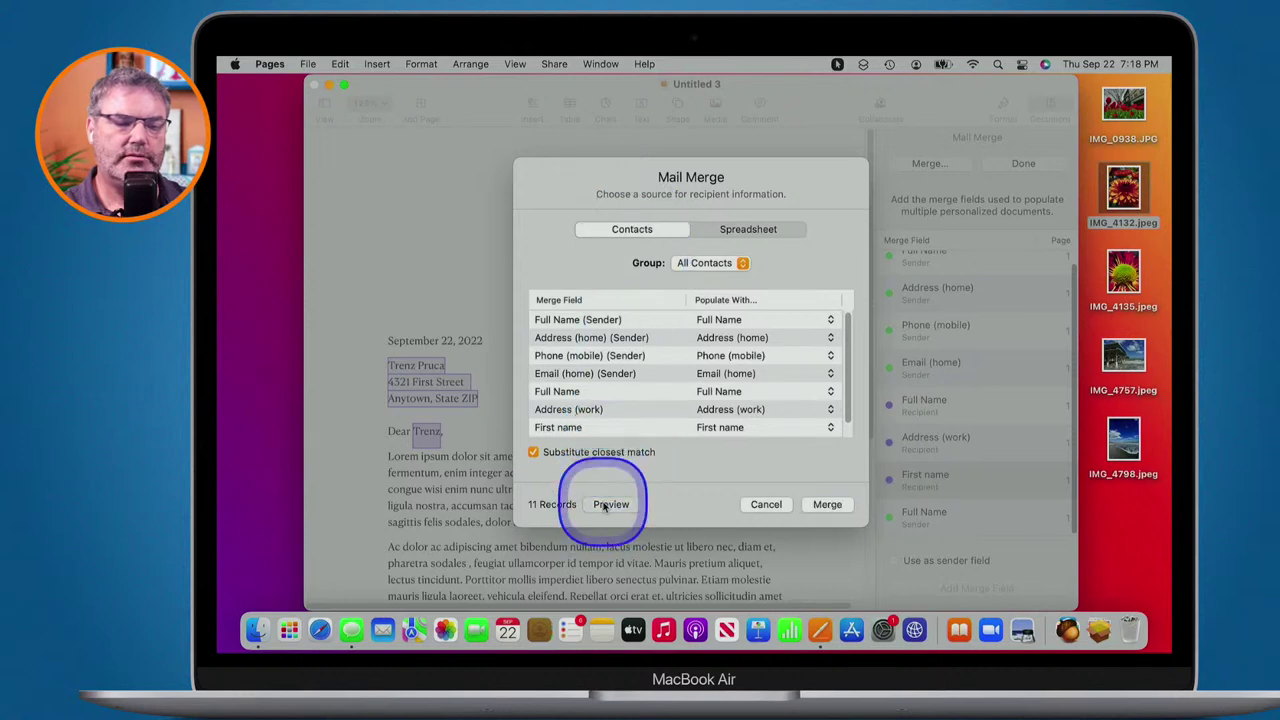
scroll(660, 305, "down", 1)
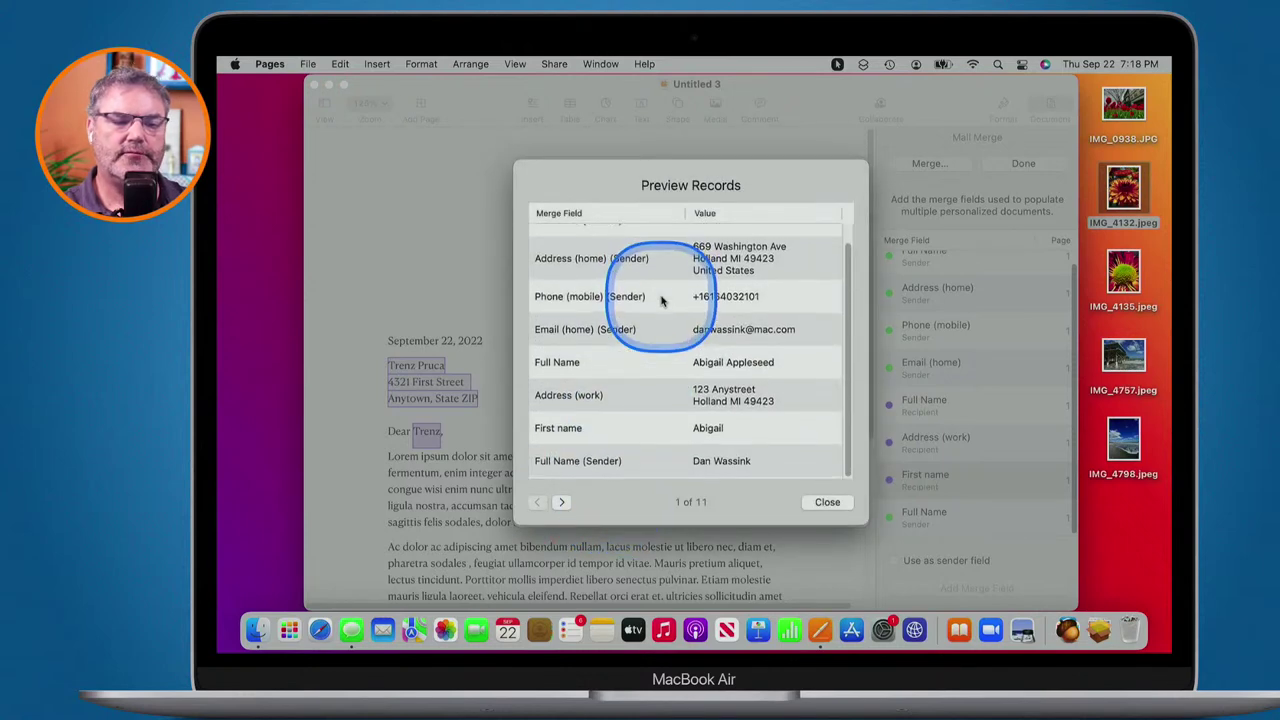
scroll(662, 299, "up", 1)
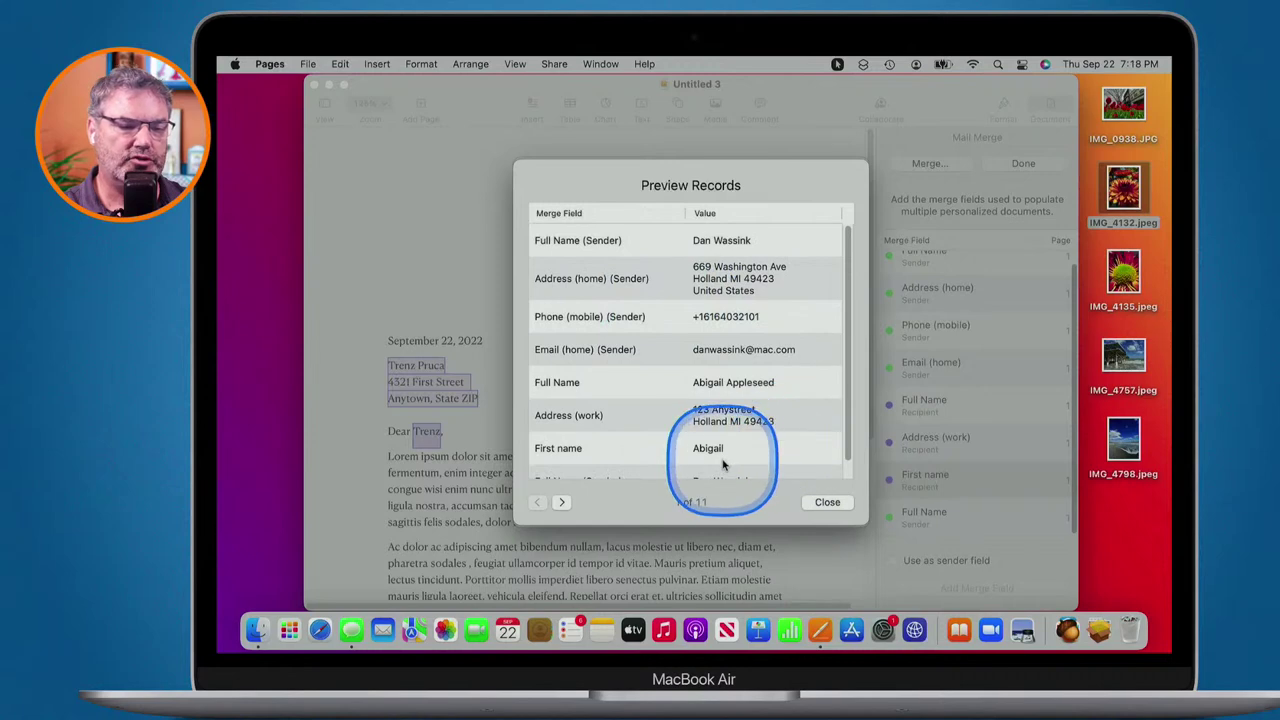
left_click(562, 502)
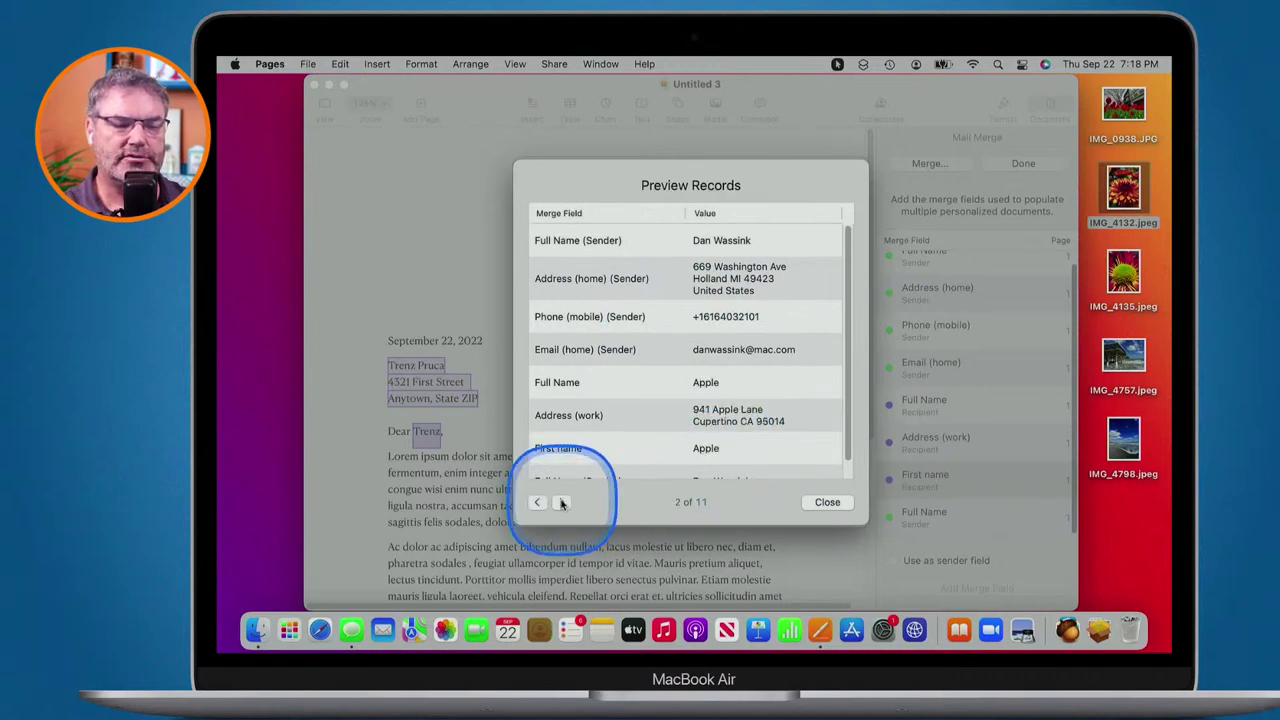
left_click(562, 502)
left_click(562, 502)
left_click(562, 502)
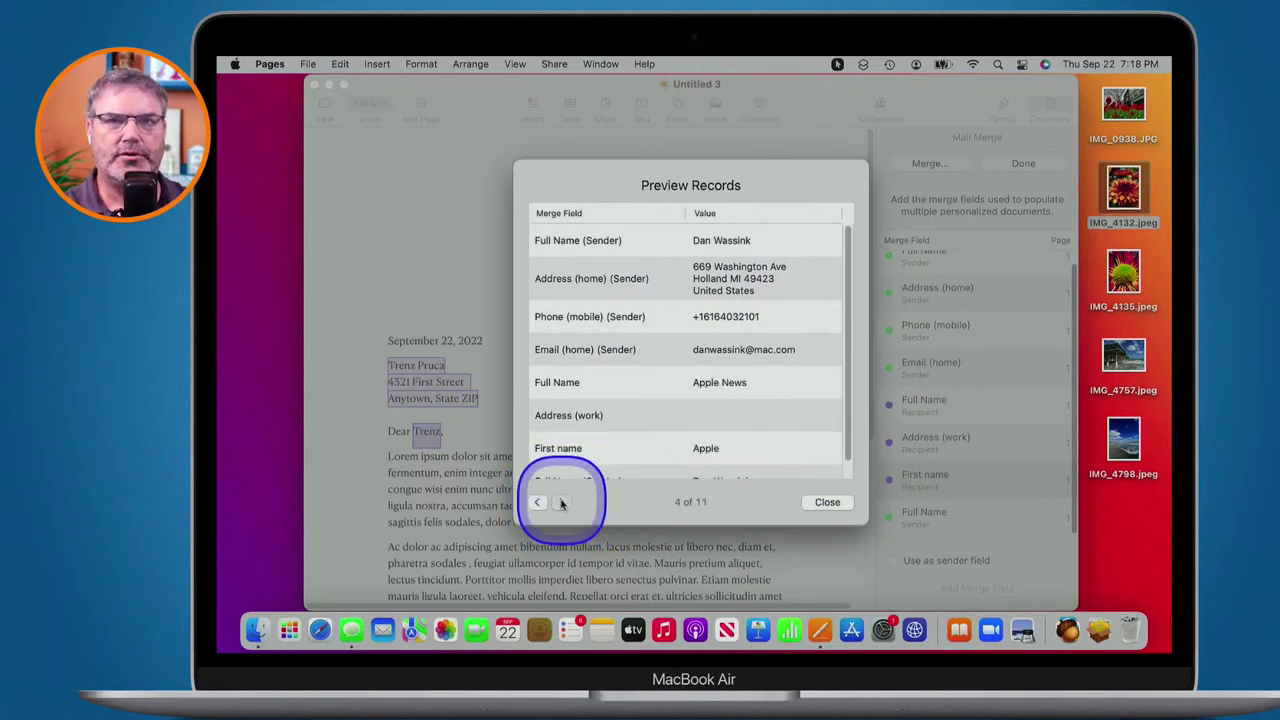
left_click(562, 502)
left_click(562, 502)
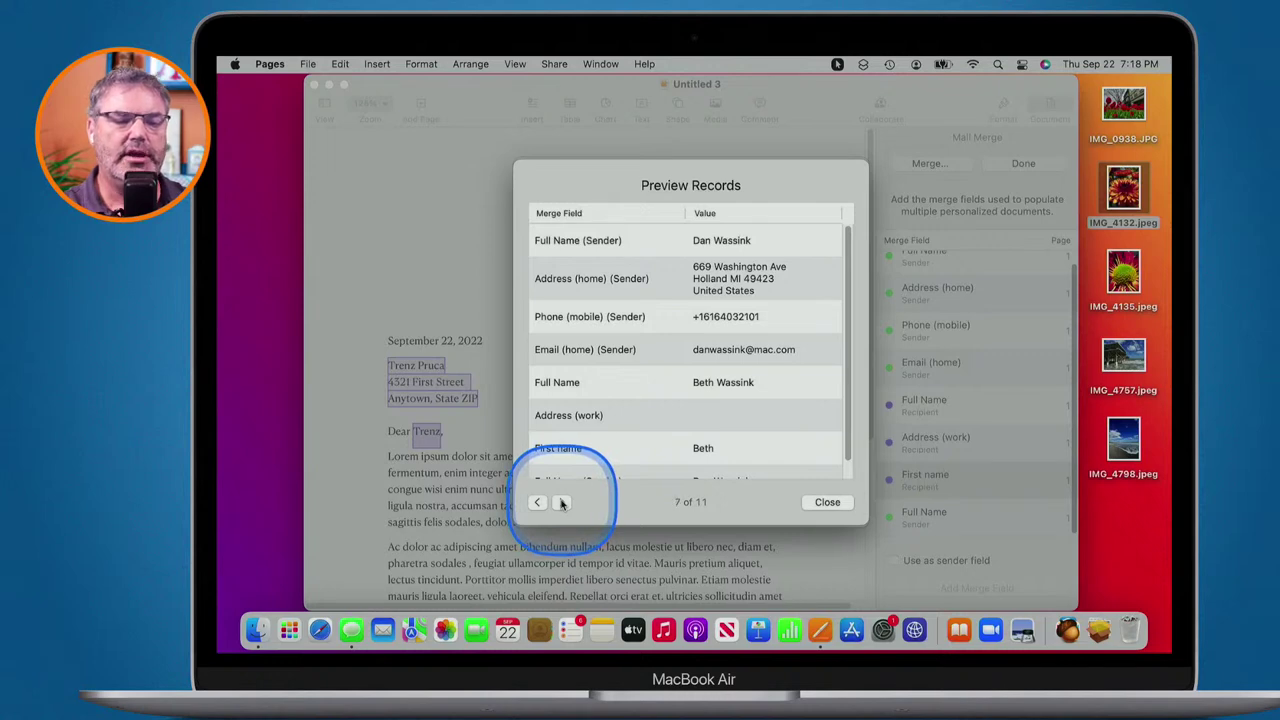
left_click(826, 502)
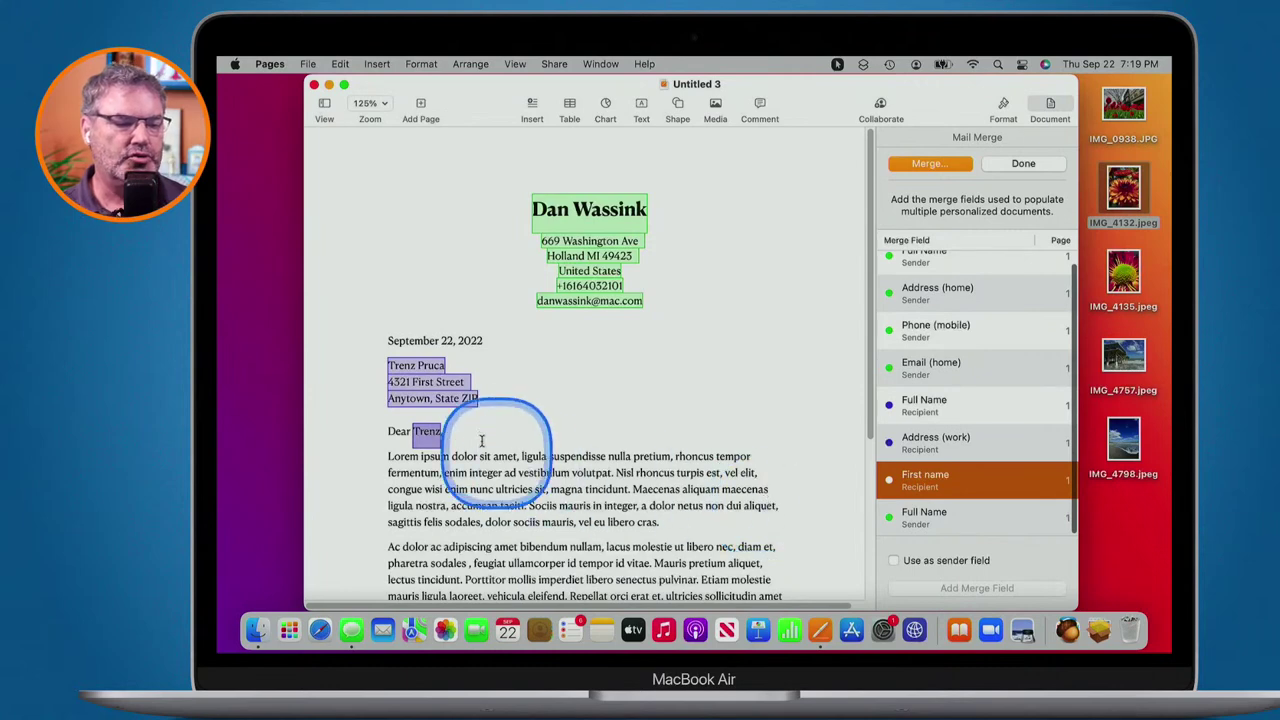
Retype the greeting word "Dear" in the letter and assign the Job title merge field to it.
left_click(395, 433)
double_click(397, 433)
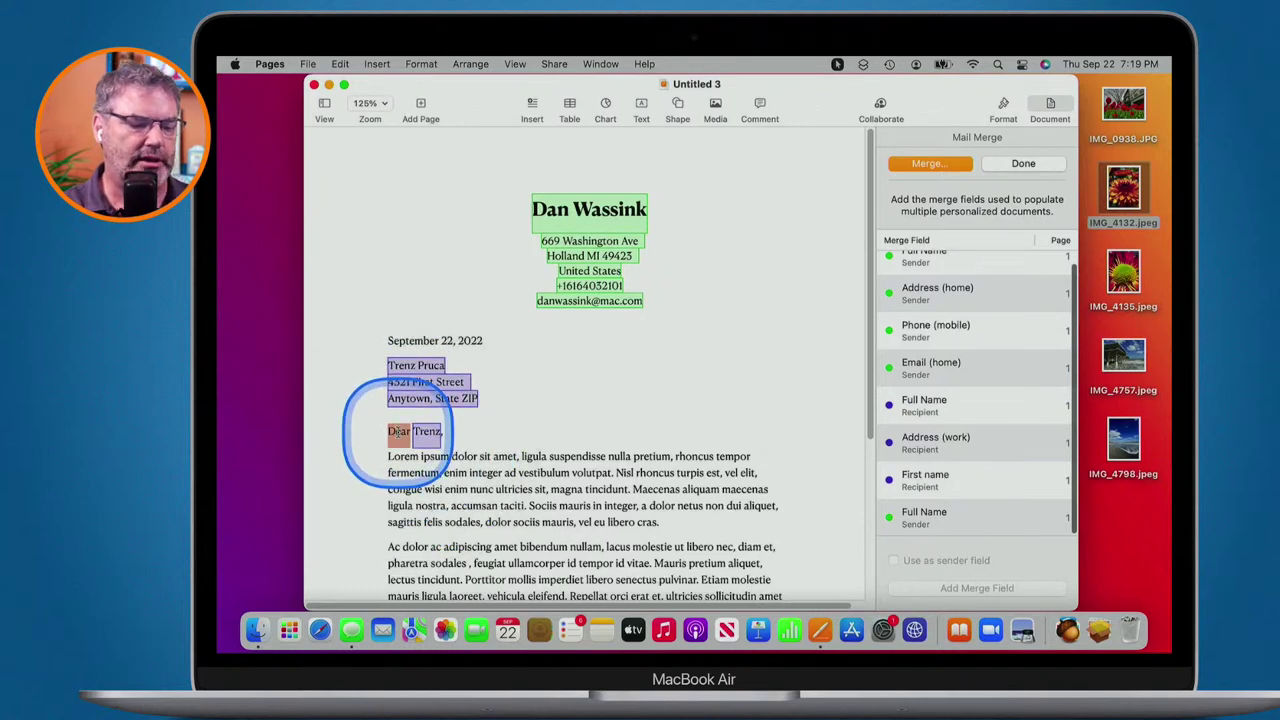
type("Dear")
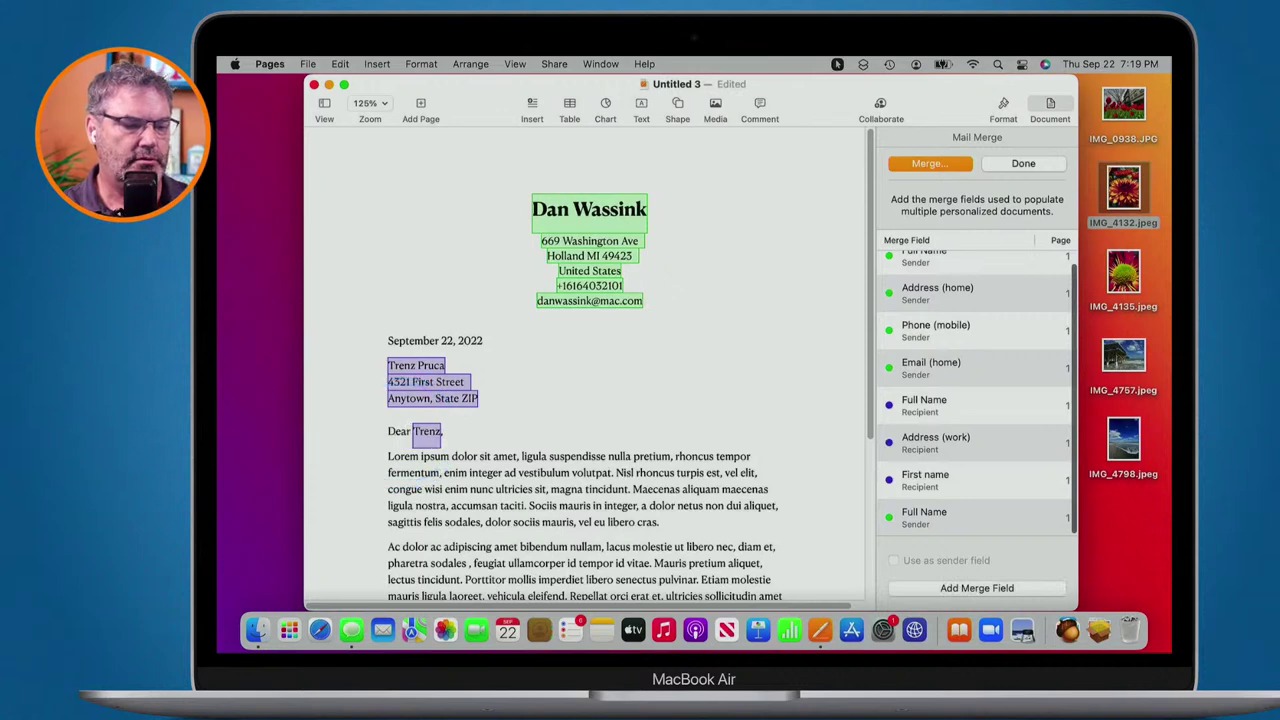
double_click(399, 431)
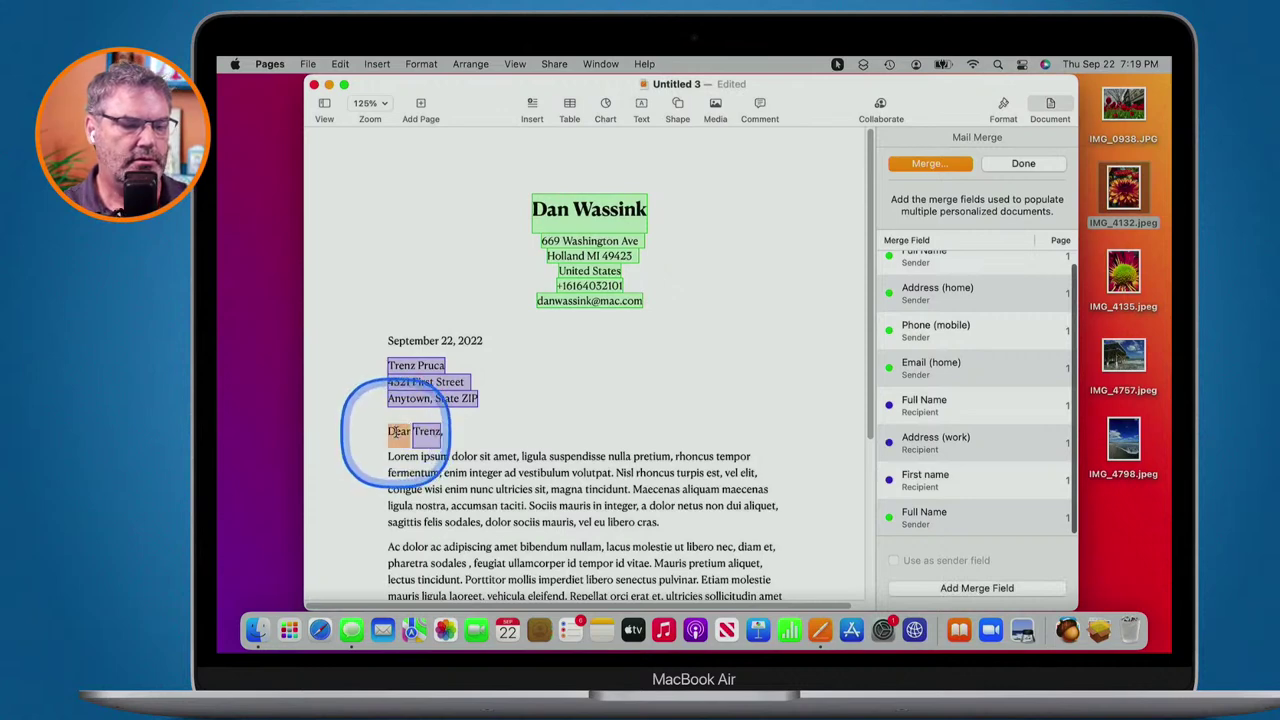
left_click(975, 589)
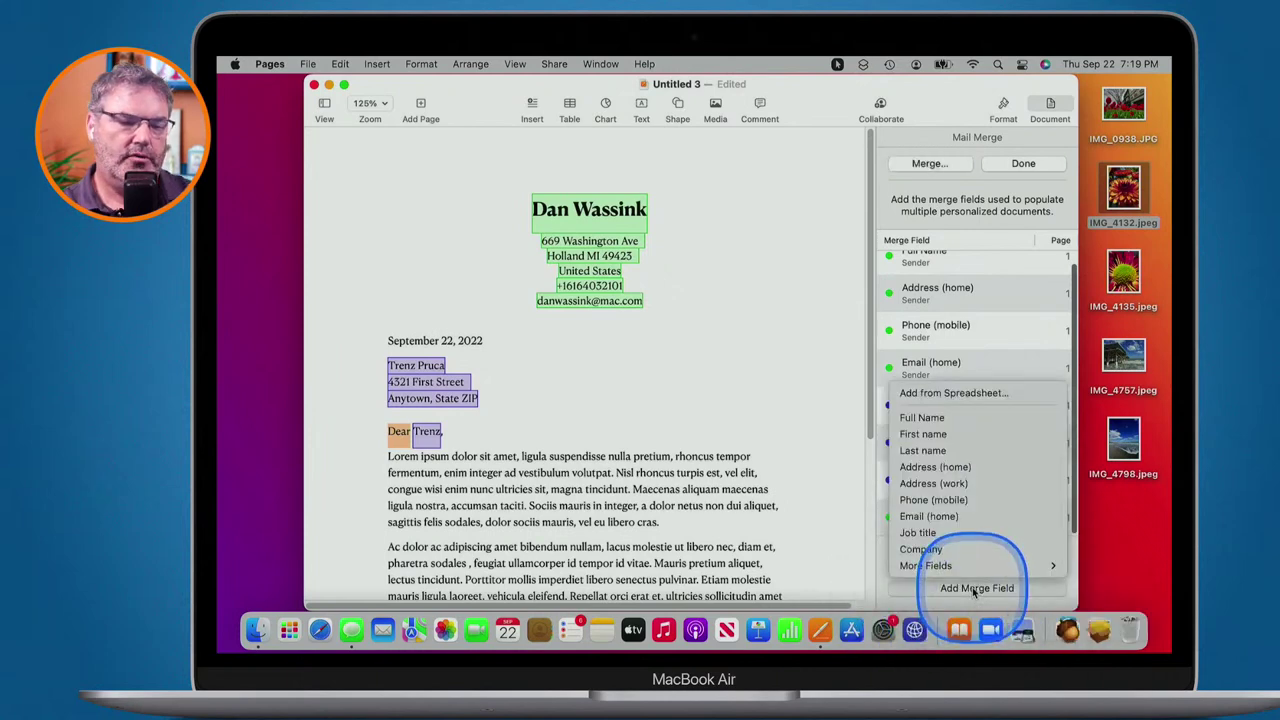
left_click(918, 536)
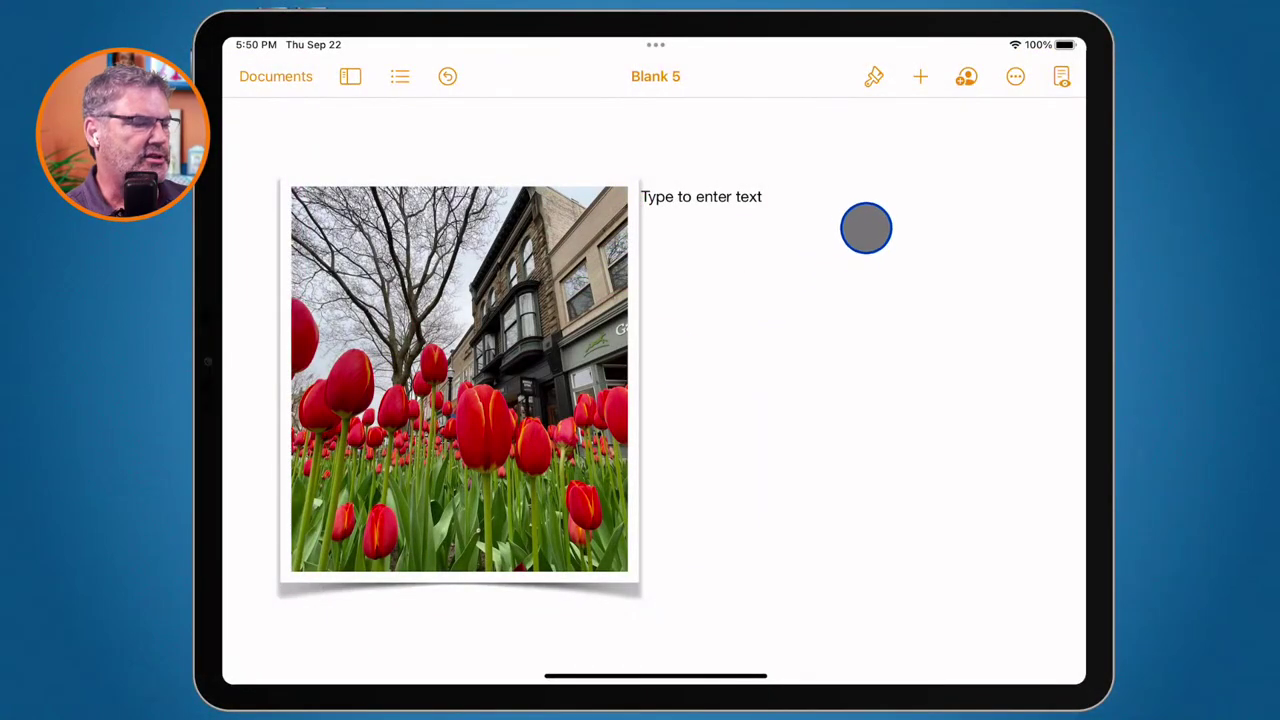
On the iPad, view the Mail Merge settings of the Blank 5 document and close them.
left_click(1014, 77)
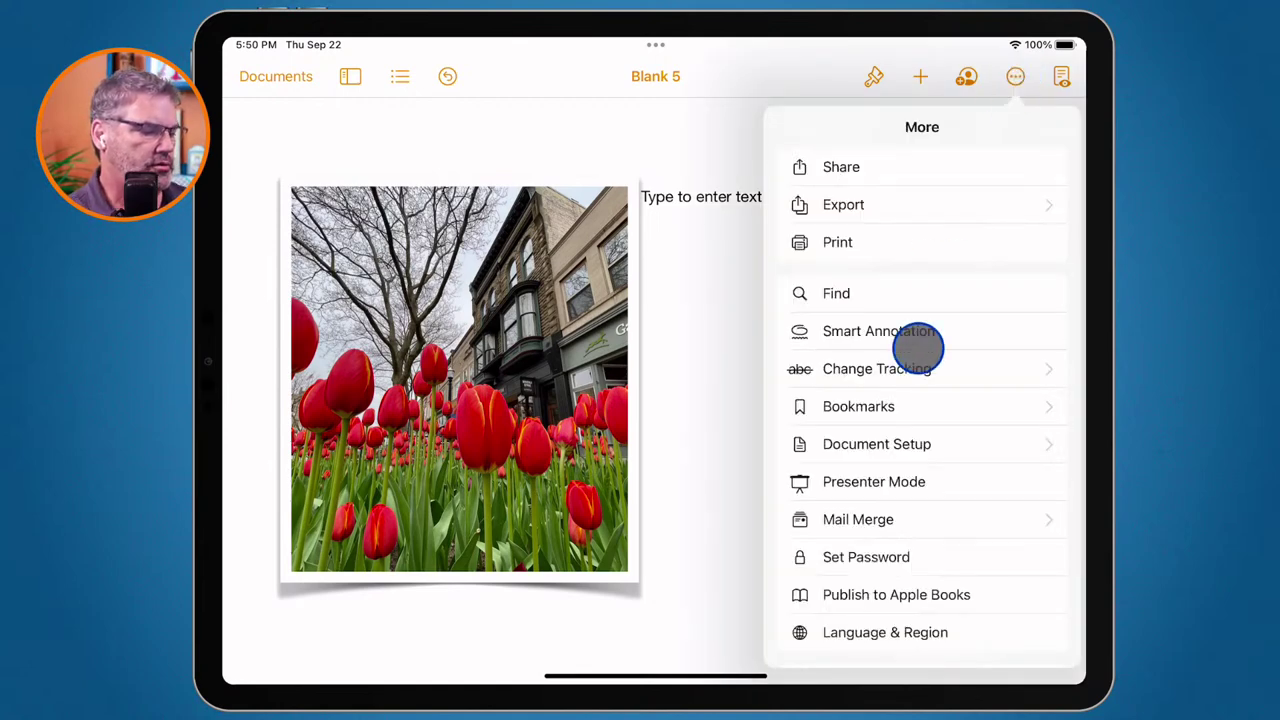
scroll(911, 417, "down", 2)
scroll(911, 420, "down", 1)
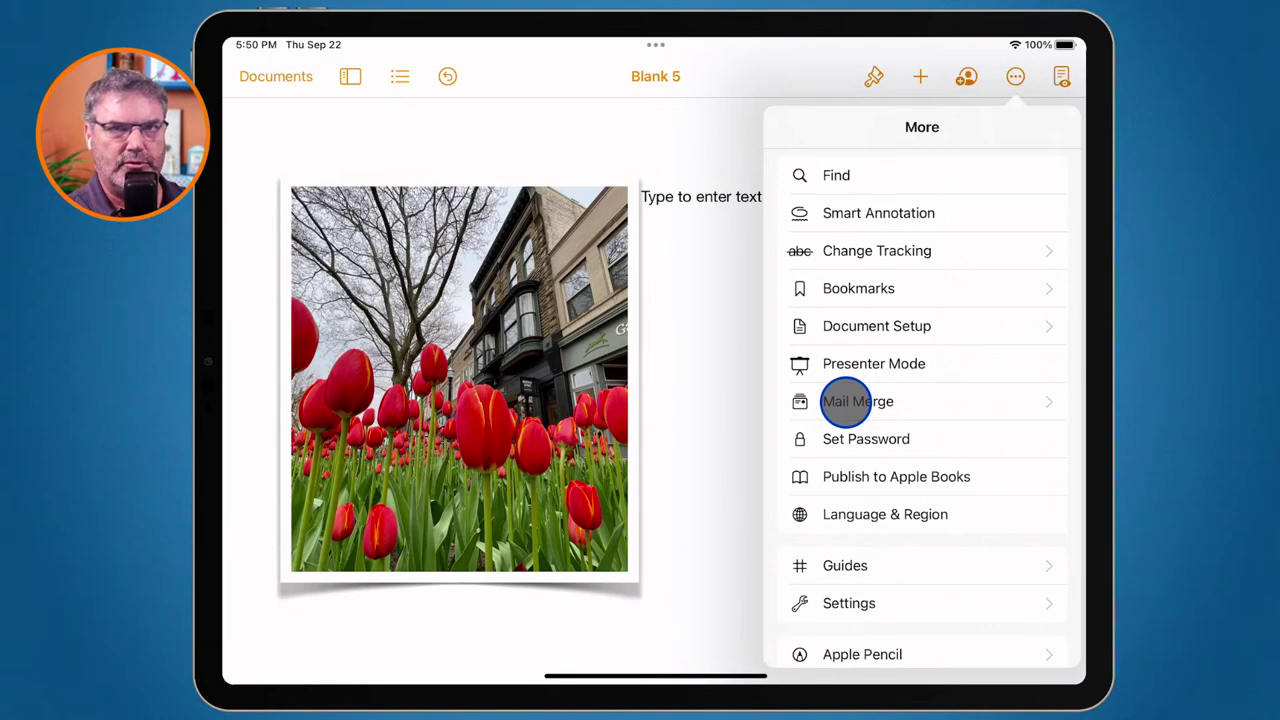
left_click(846, 401)
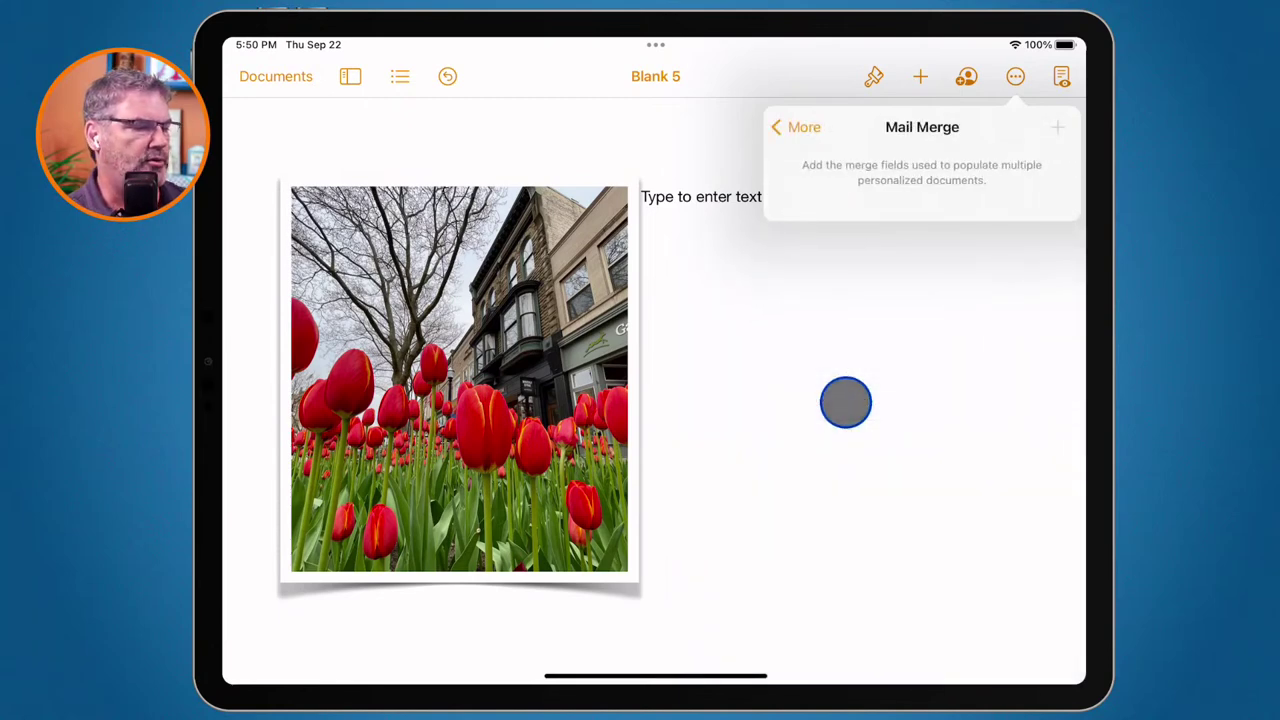
left_click(805, 127)
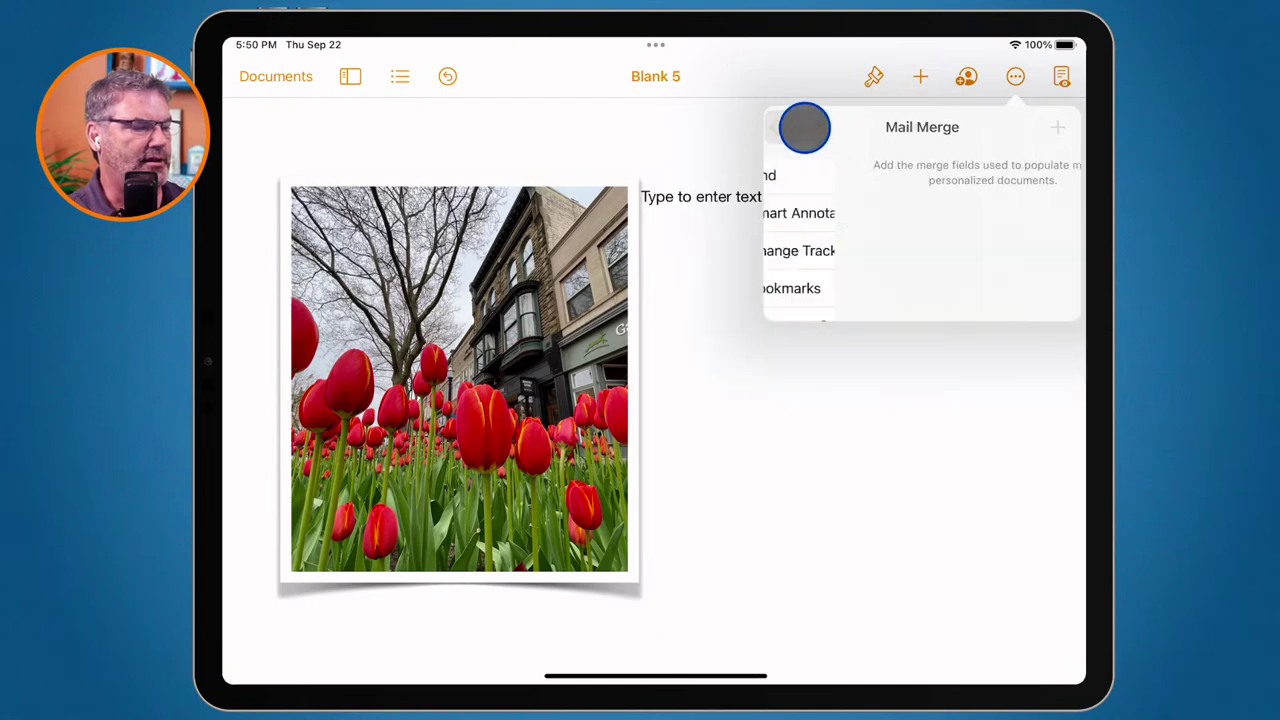
left_click(713, 311)
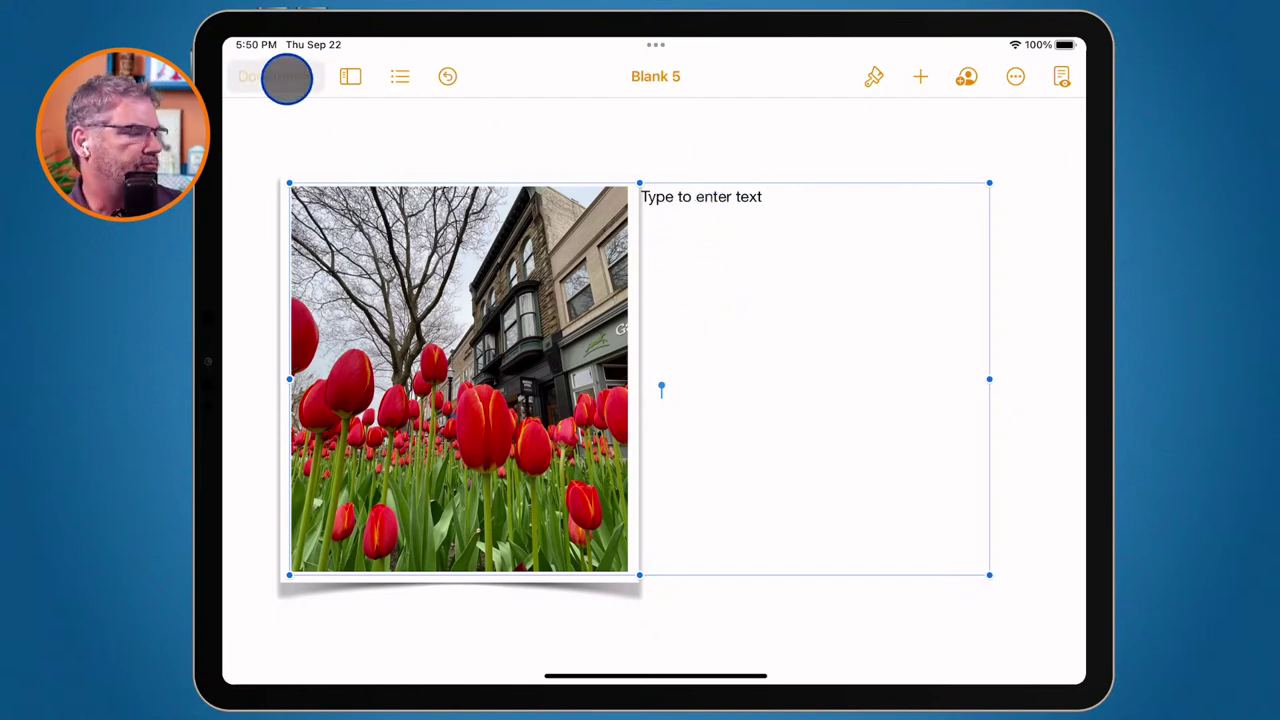
Leave Blank 5 and create a new document on the iPad from the Professional Letter template.
left_click(284, 77)
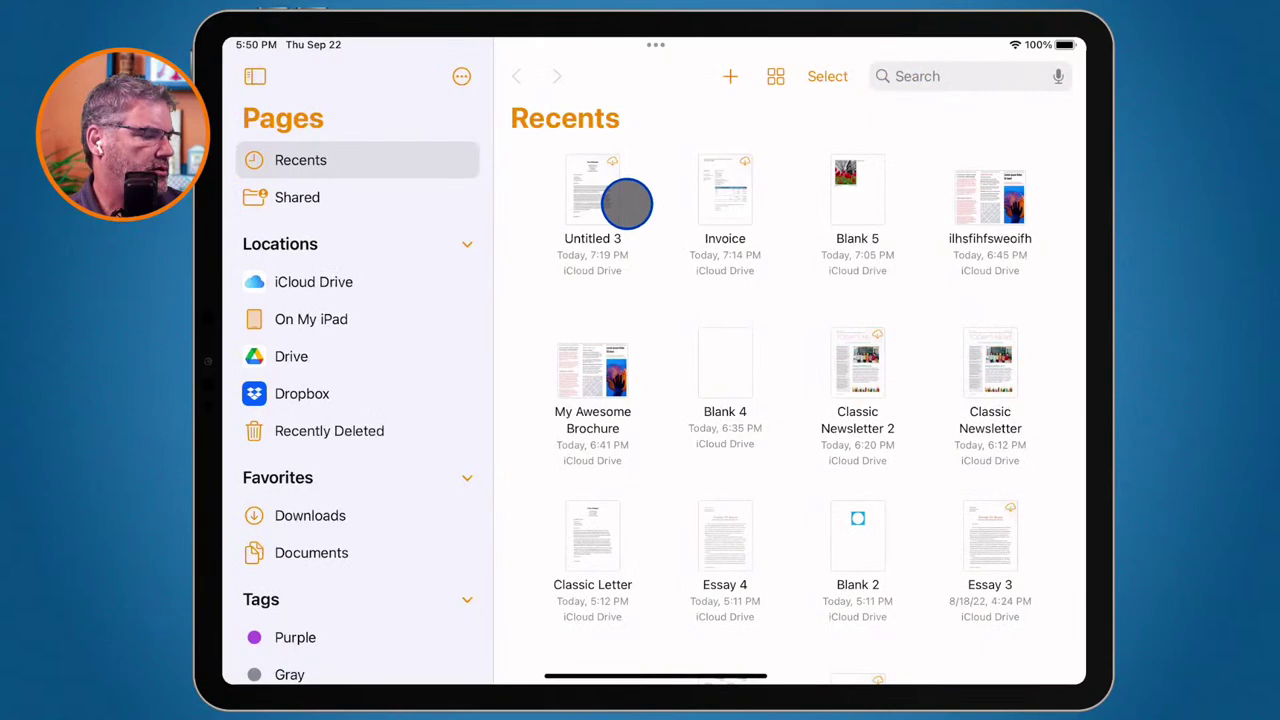
left_click(729, 77)
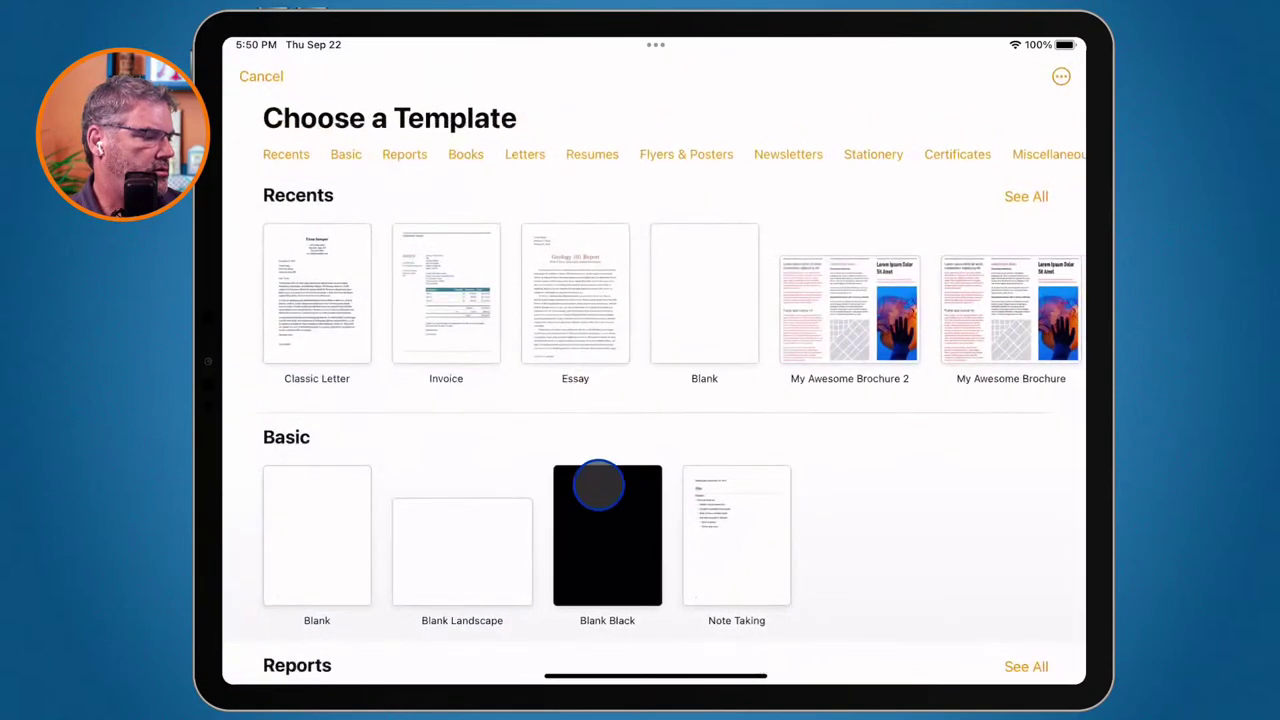
scroll(594, 483, "down", 10)
scroll(598, 485, "down", 6)
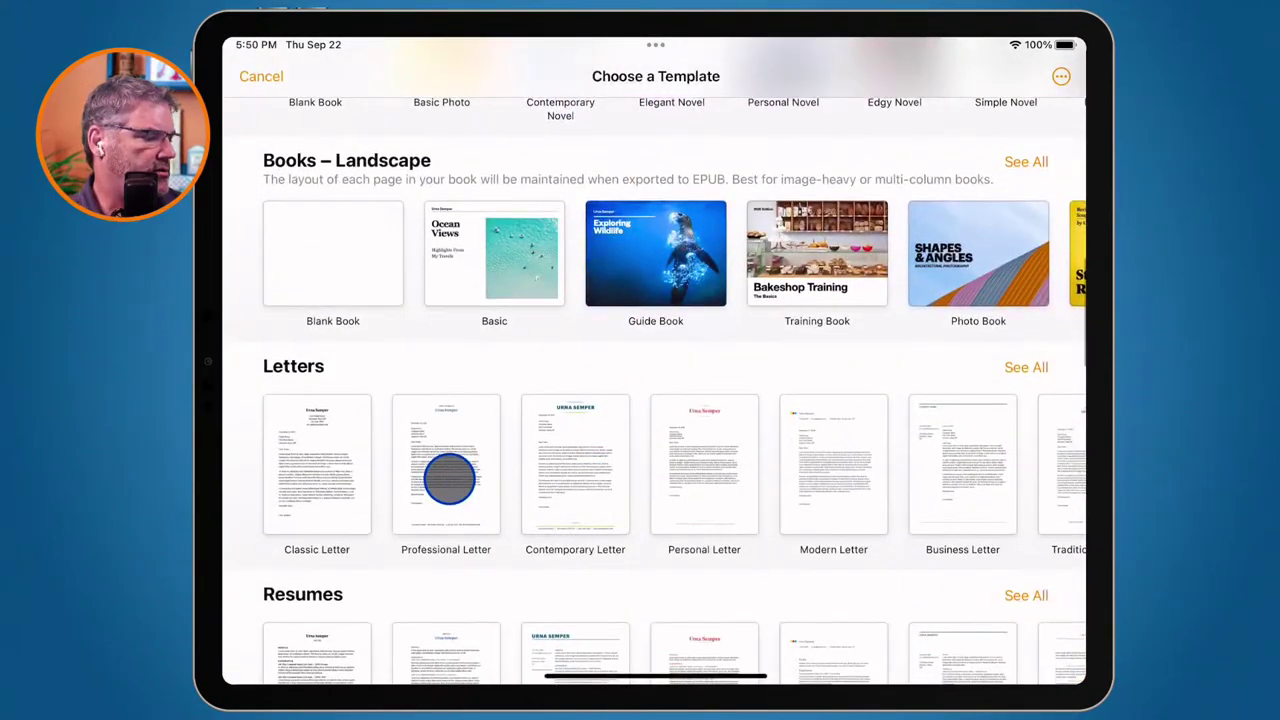
left_click(448, 476)
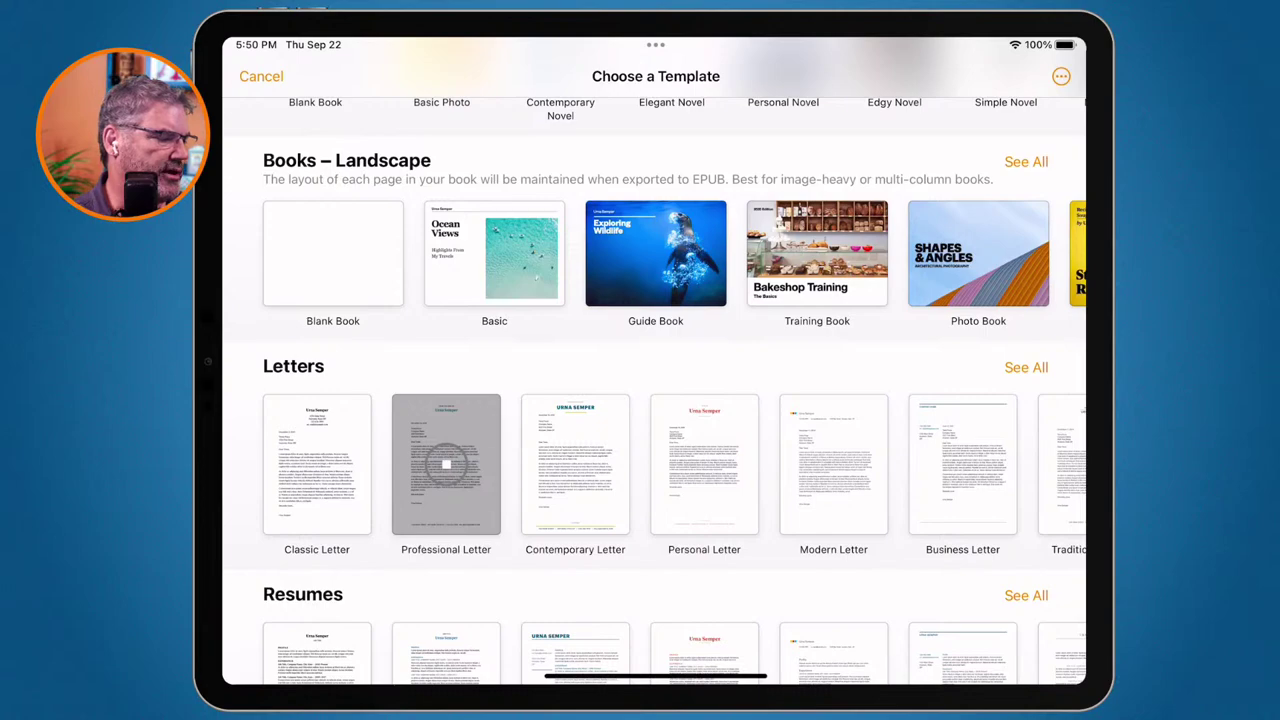
left_click(446, 464)
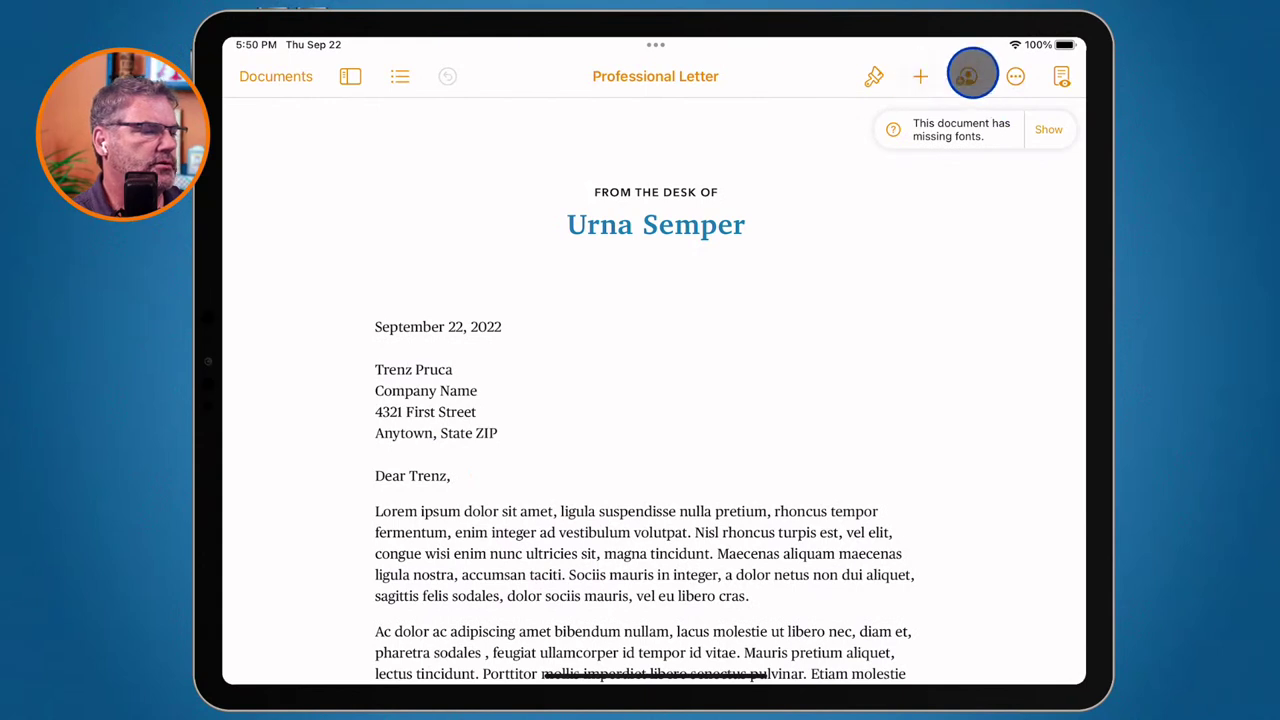
Open the Mail Merge settings of the Professional Letter and bring up the merge setup for sender and recipients.
left_click(1016, 76)
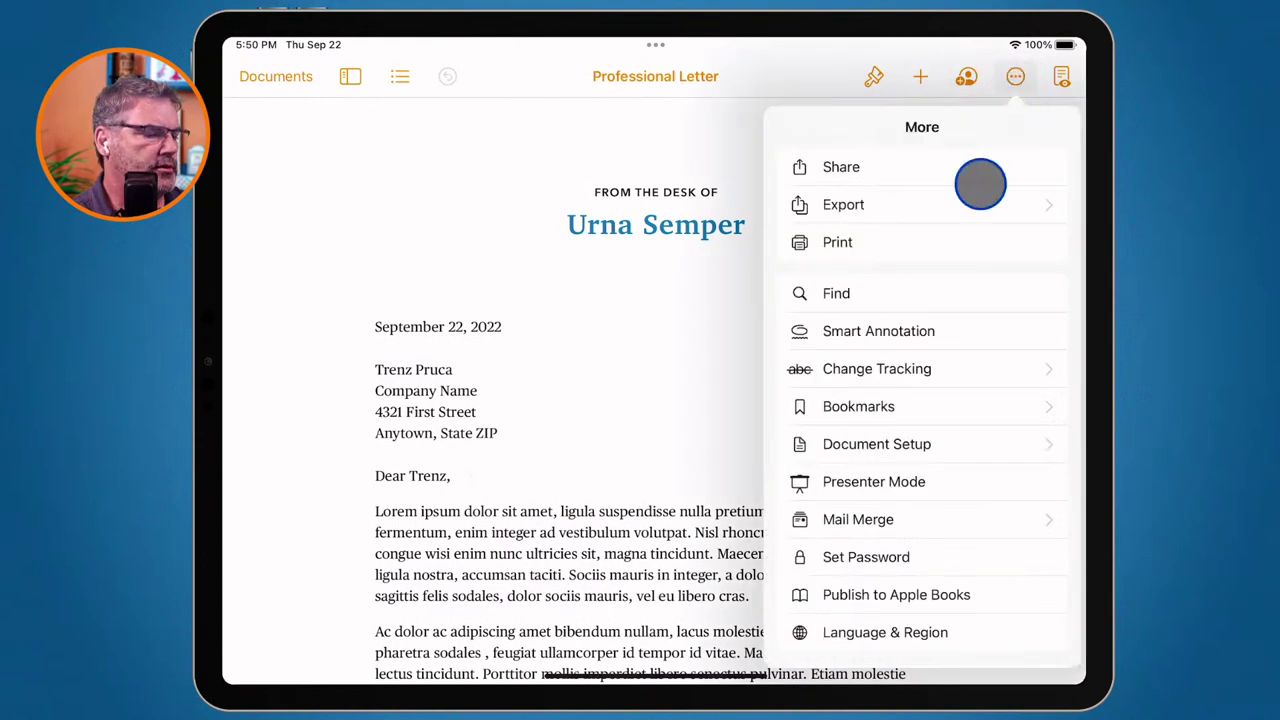
left_click(857, 519)
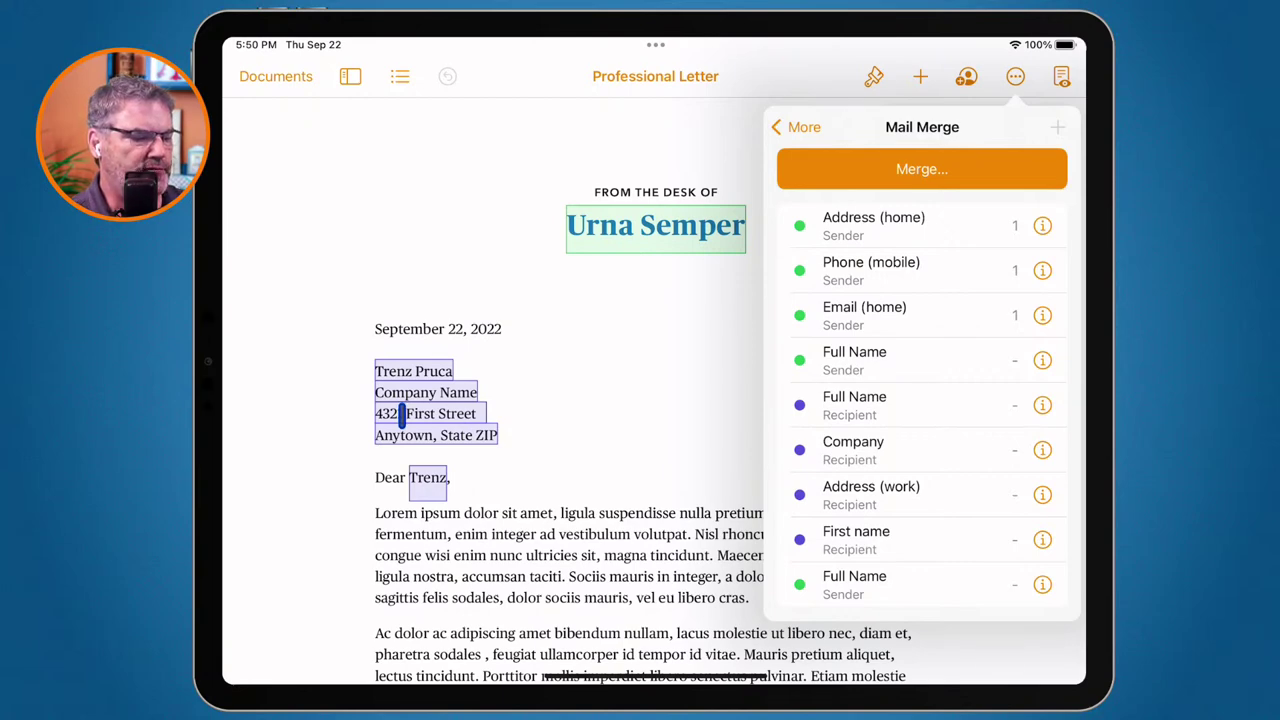
left_click(943, 172)
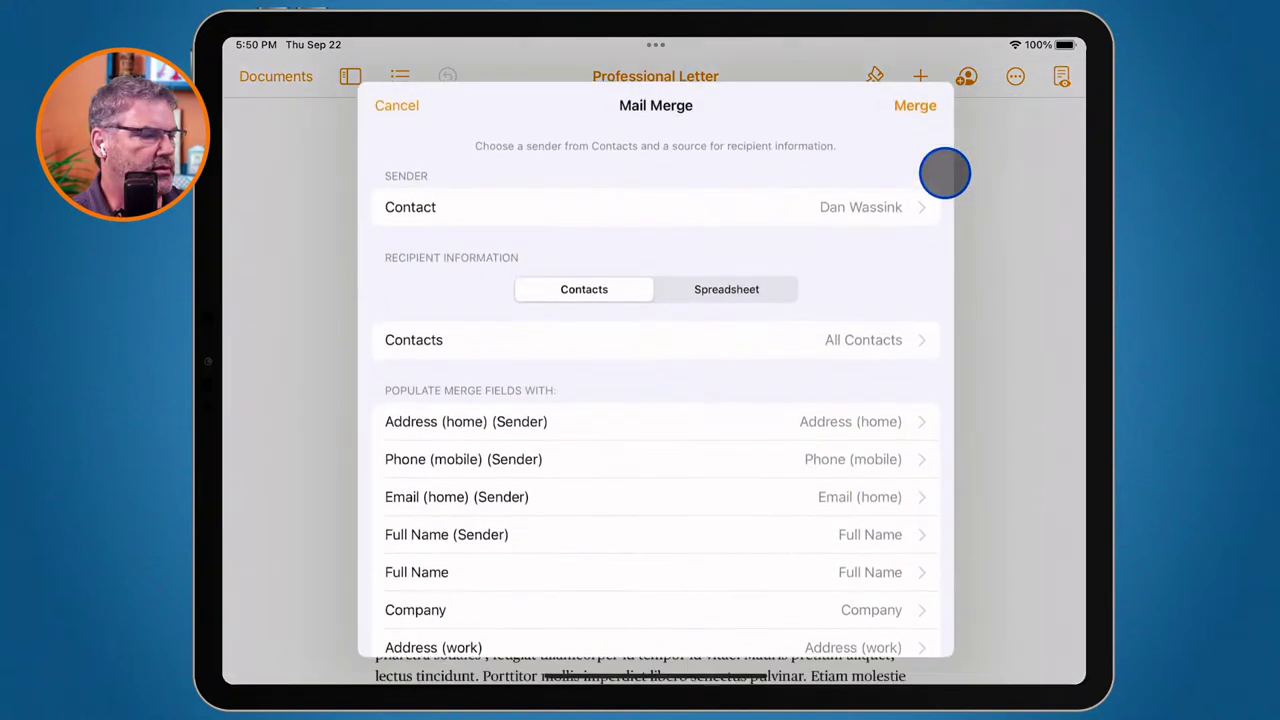
On the iPad, look at the available contact lists and the spreadsheet picker as mail merge recipient sources, and leave the picker.
left_click(402, 197)
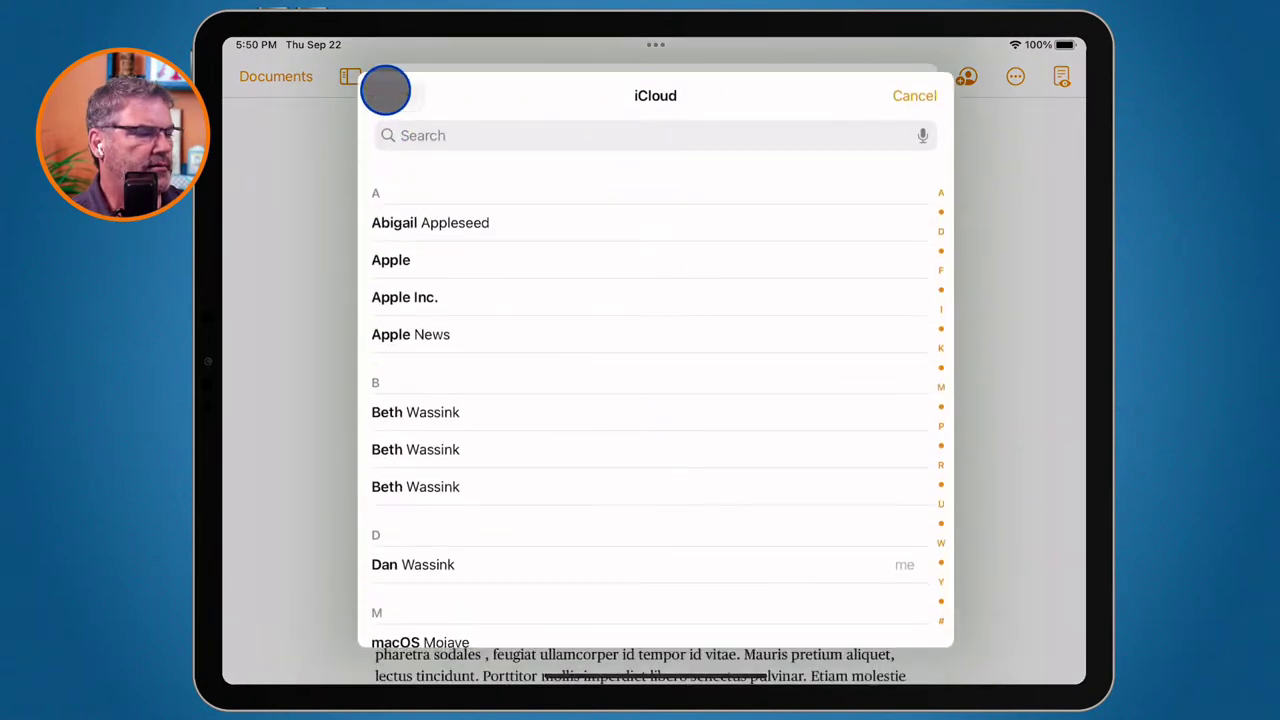
left_click(385, 90)
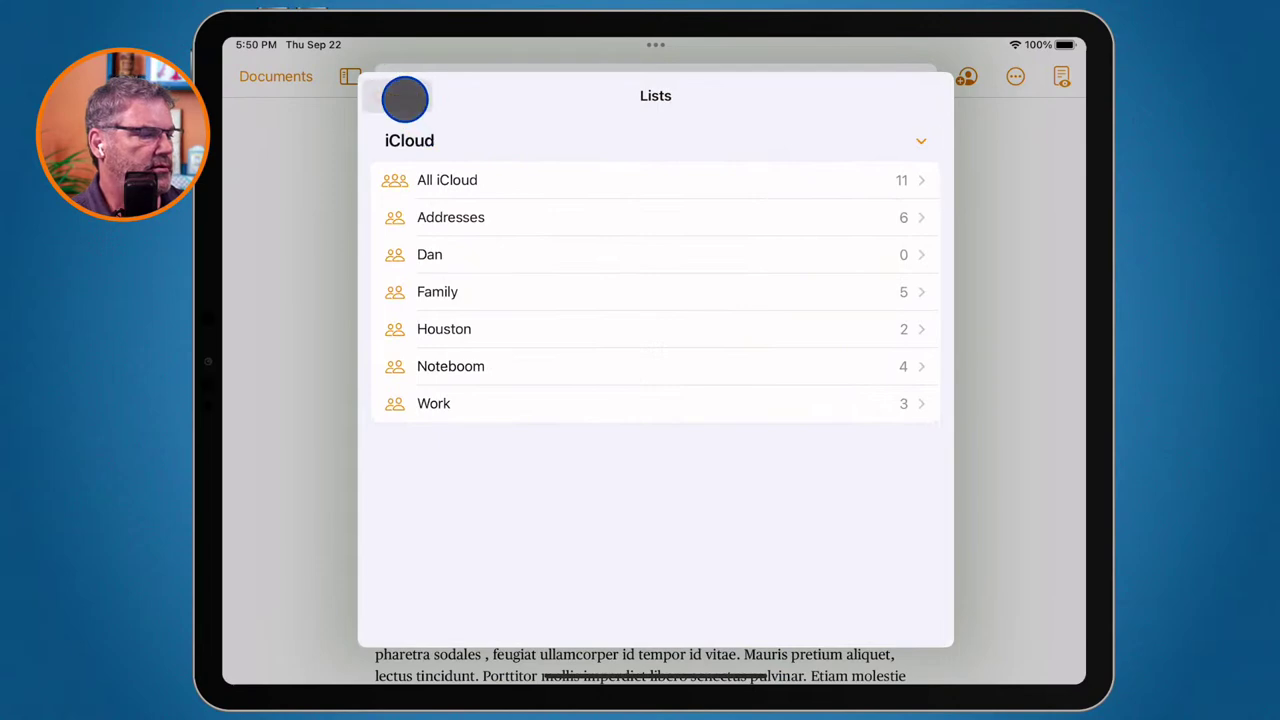
left_click(405, 99)
left_click(718, 274)
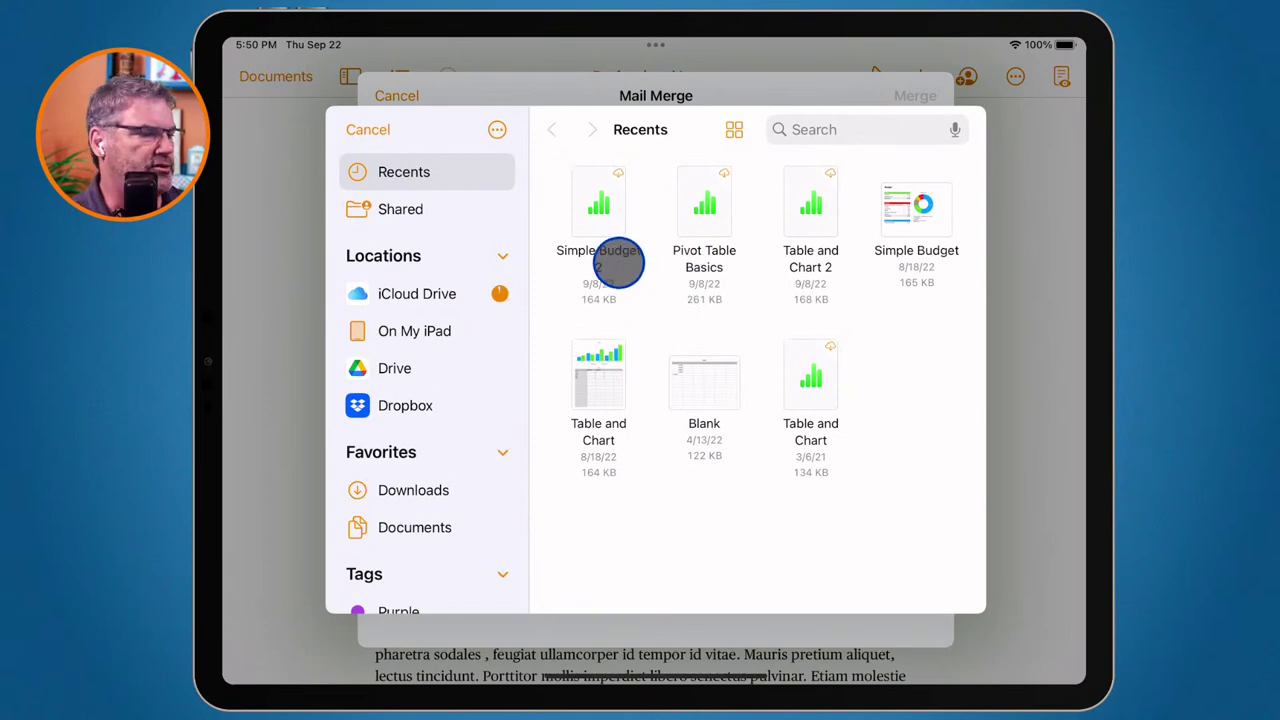
left_click(369, 131)
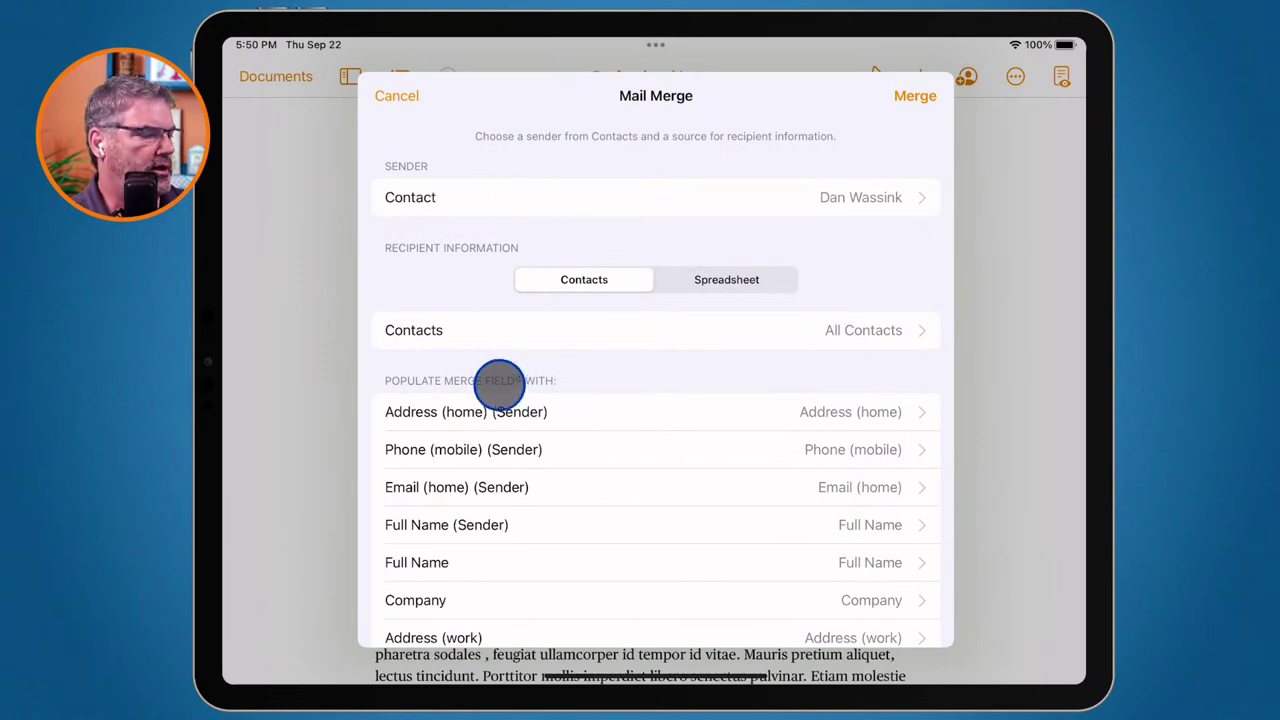
Review the merge field assignments, preview the first merge record, and cancel the merge setup to return to the Professional Letter.
scroll(497, 385, "down", 5)
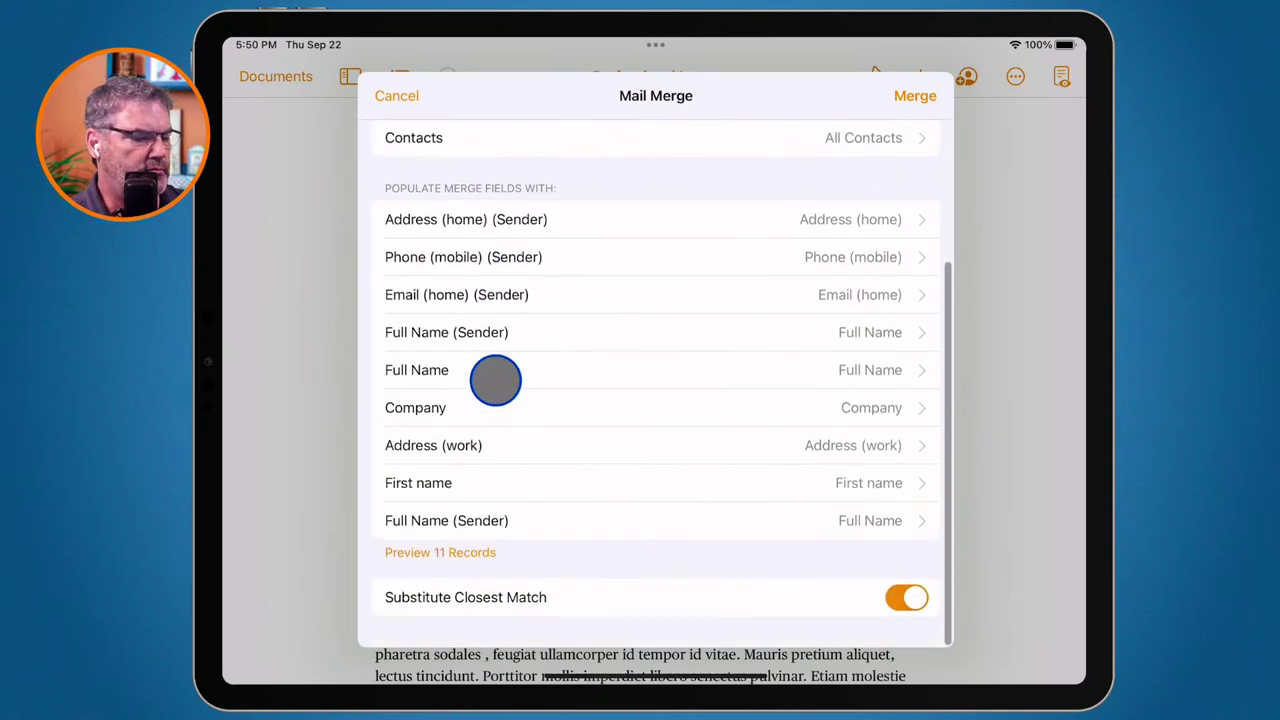
left_click(445, 554)
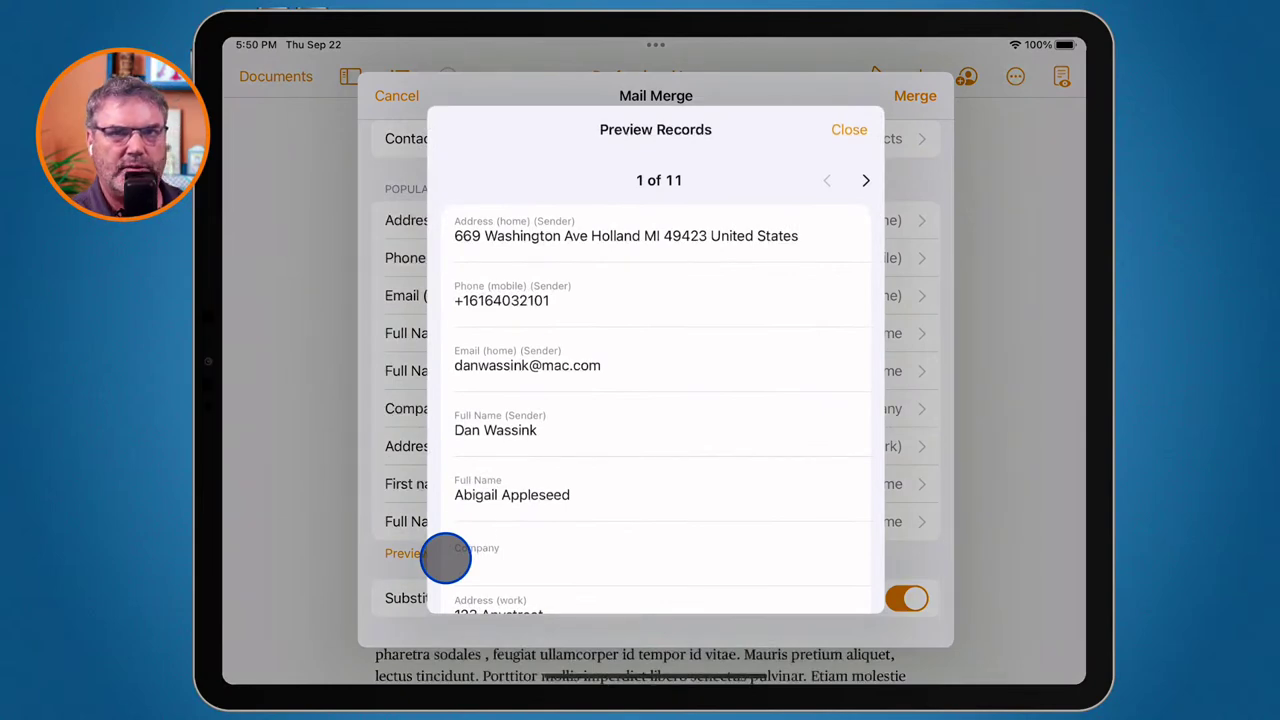
left_click(847, 134)
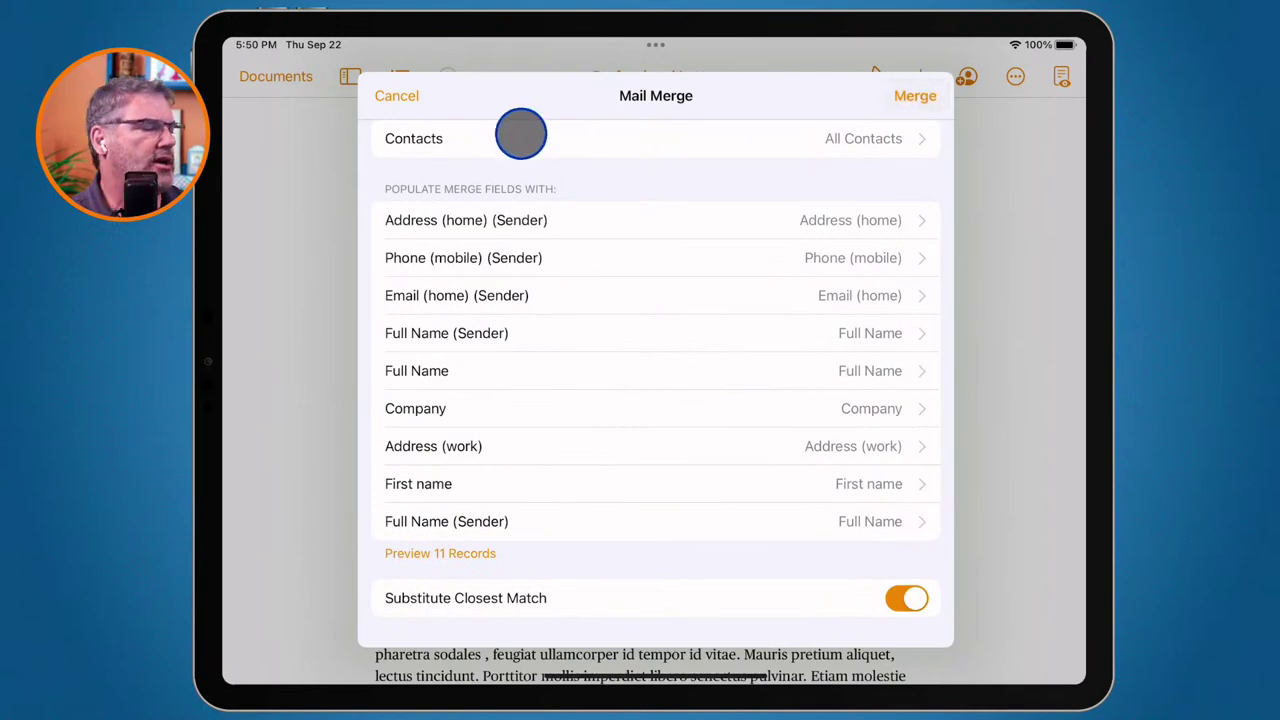
left_click(385, 95)
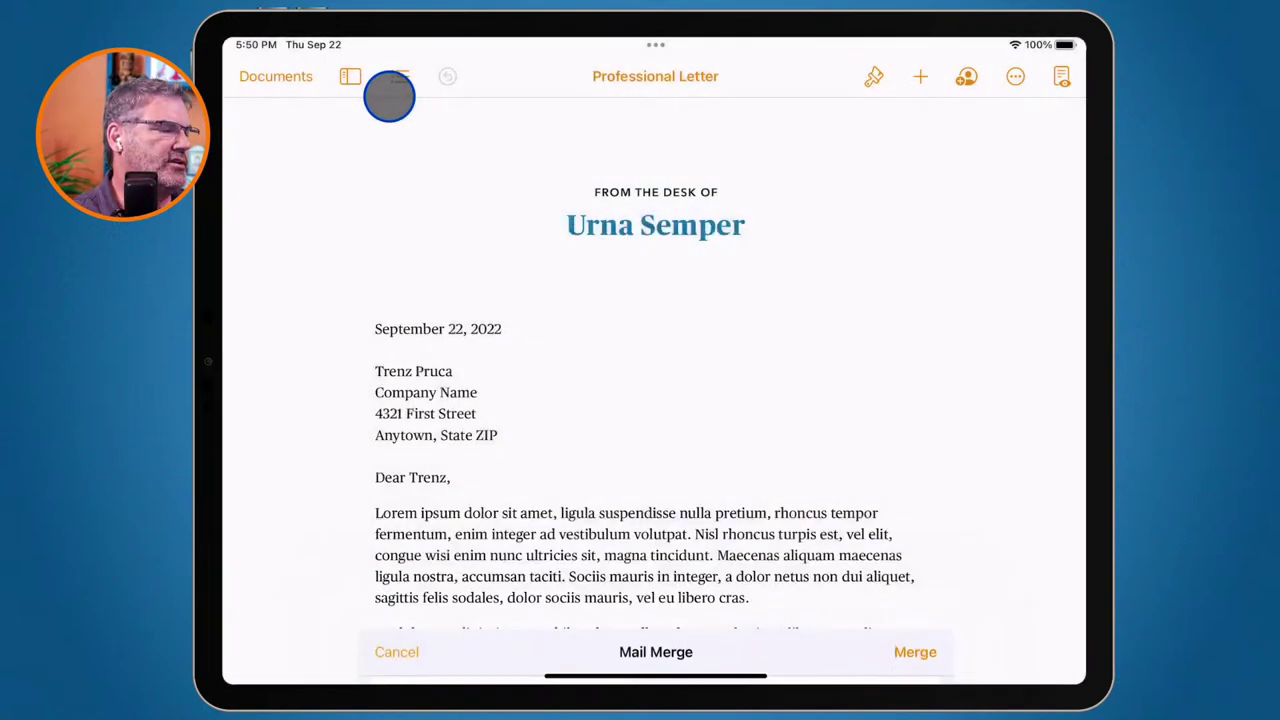
triple_click(438, 330)
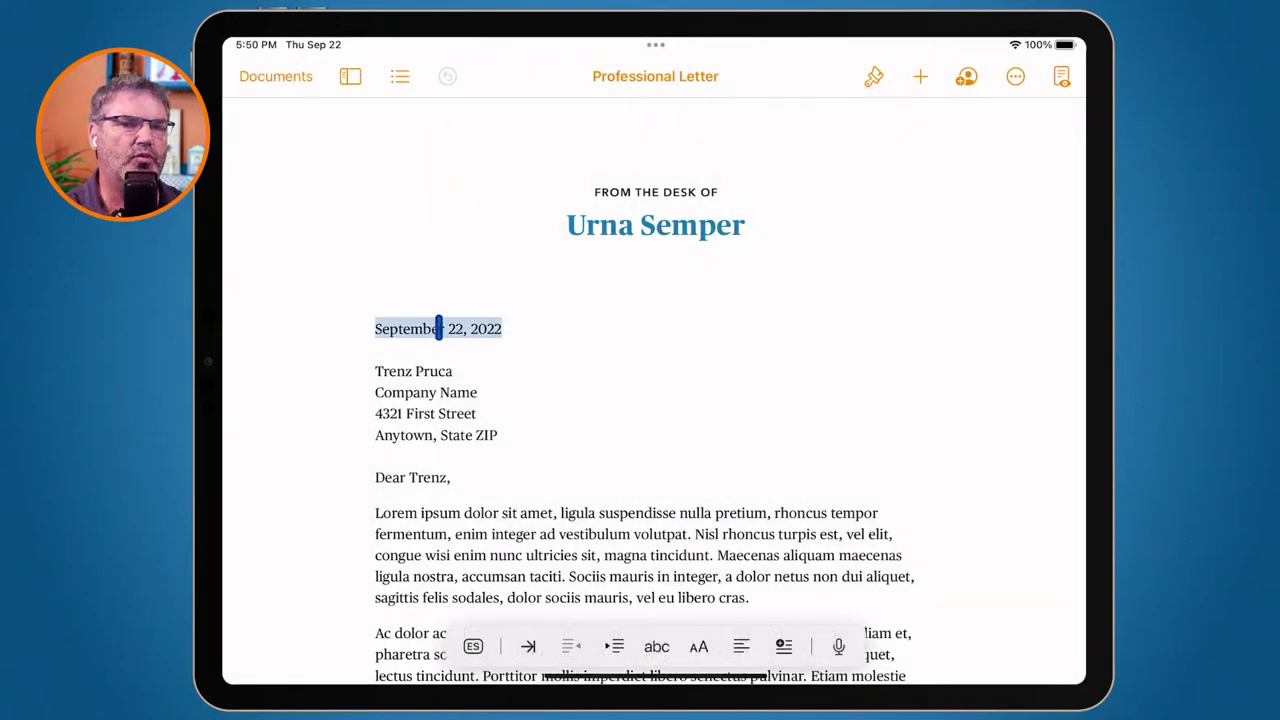
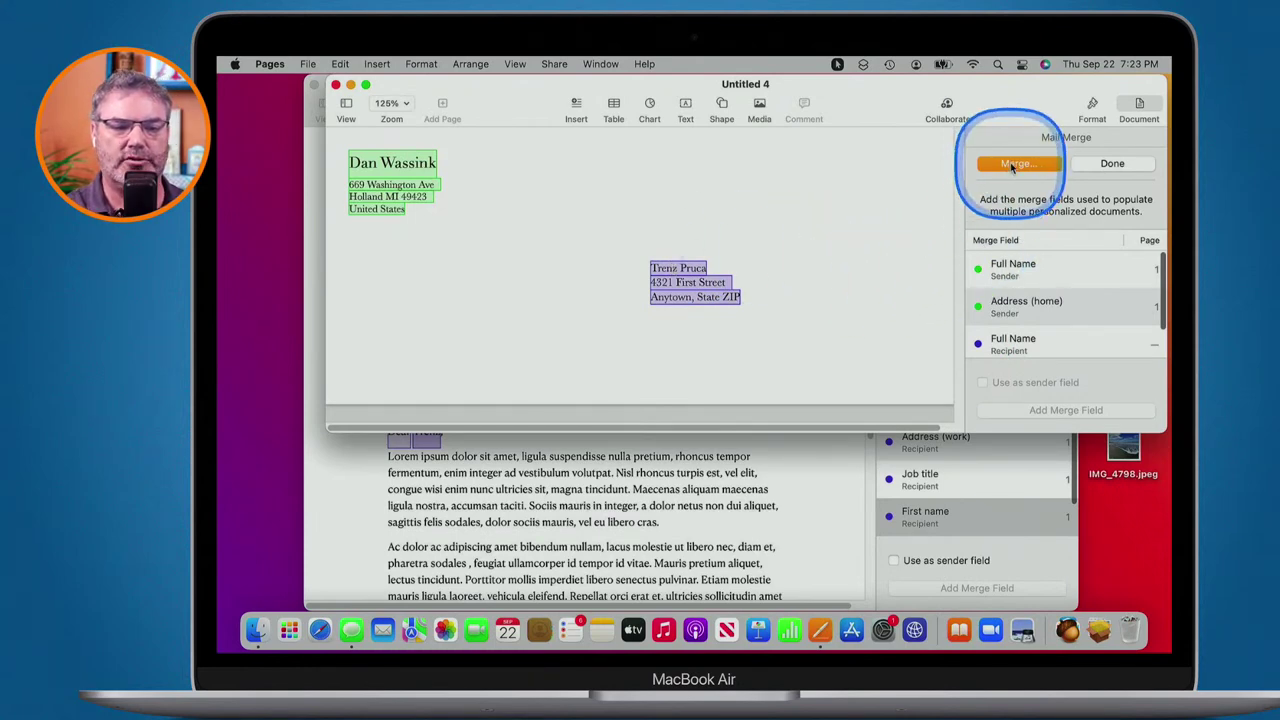
On the Mac, start the merge setup for the Untitled 4 envelope and set the recipient contact group to Addresses.
left_click(1012, 165)
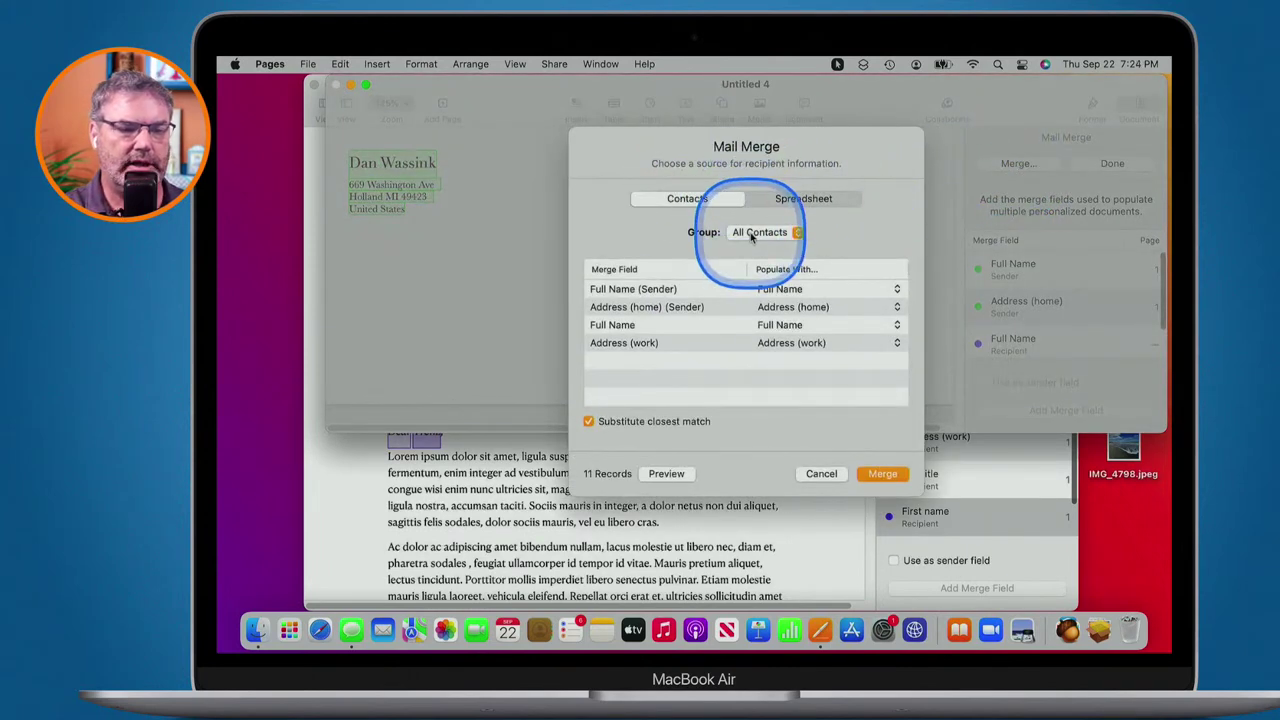
left_click(762, 232)
left_click(753, 260)
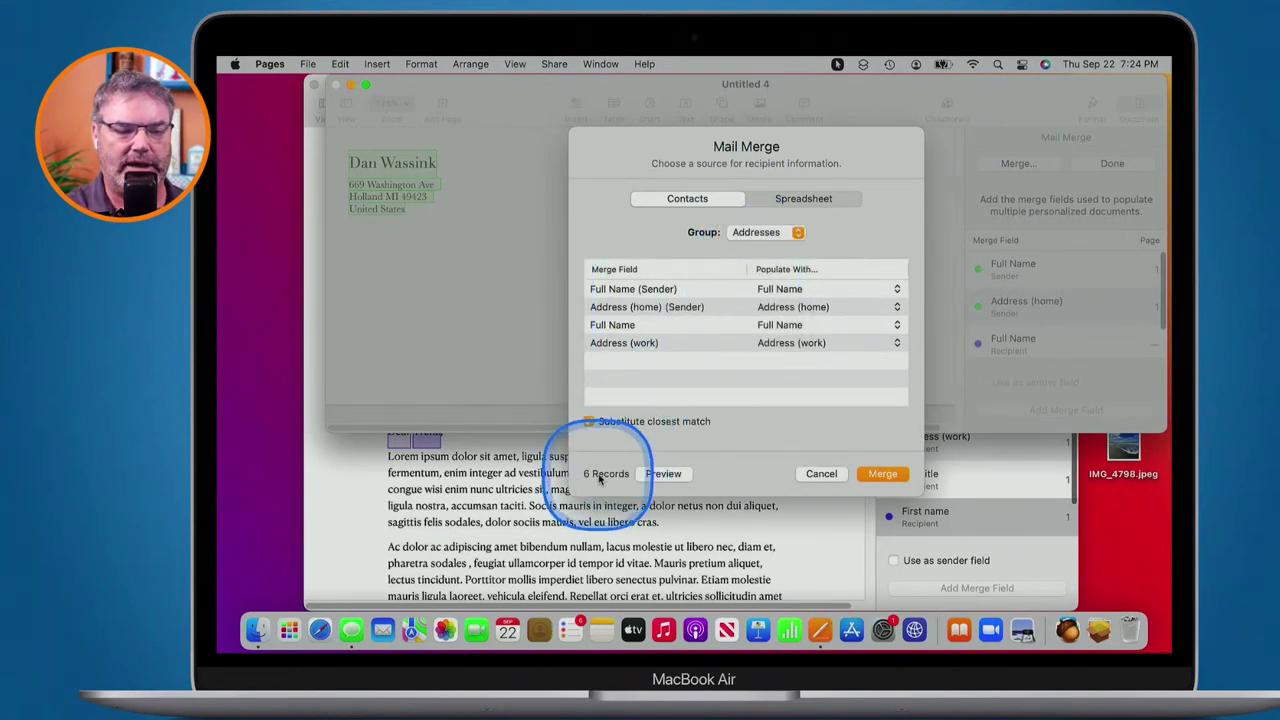
Step through the preview of the recipient records and run the merge to generate the addressed envelopes.
left_click(661, 475)
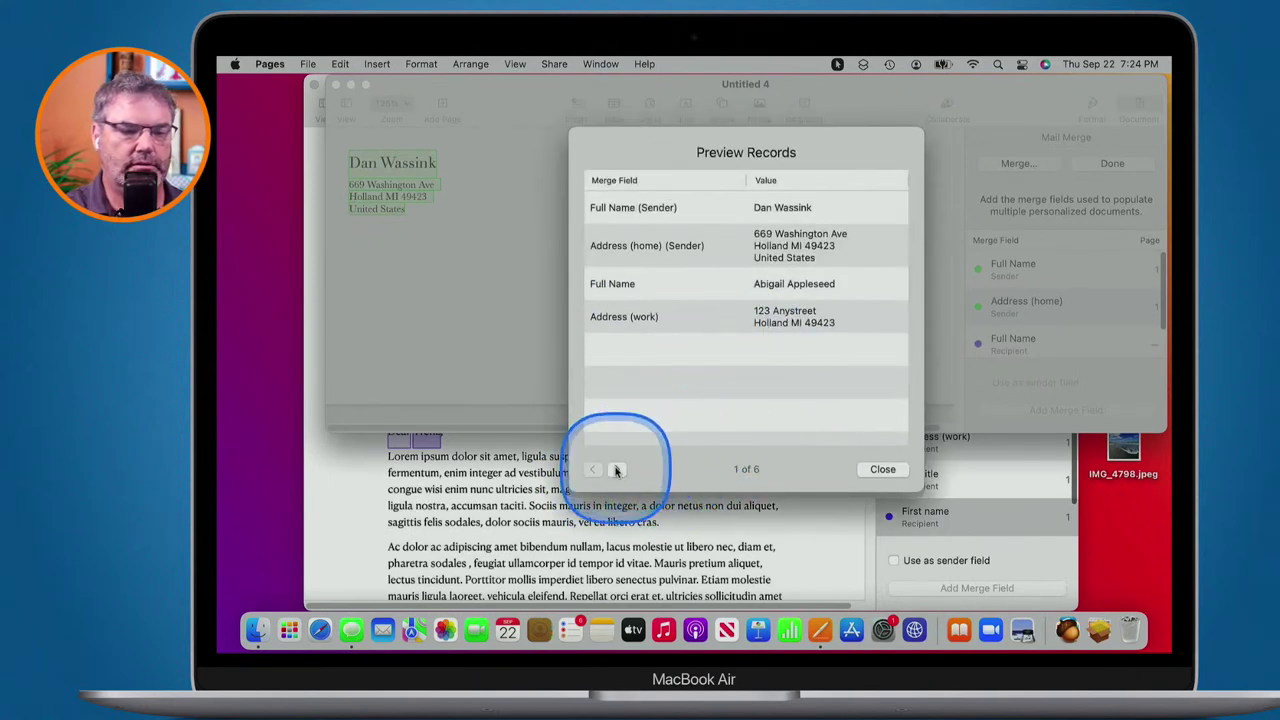
left_click(617, 469)
left_click(617, 469)
left_click(617, 469)
left_click(617, 469)
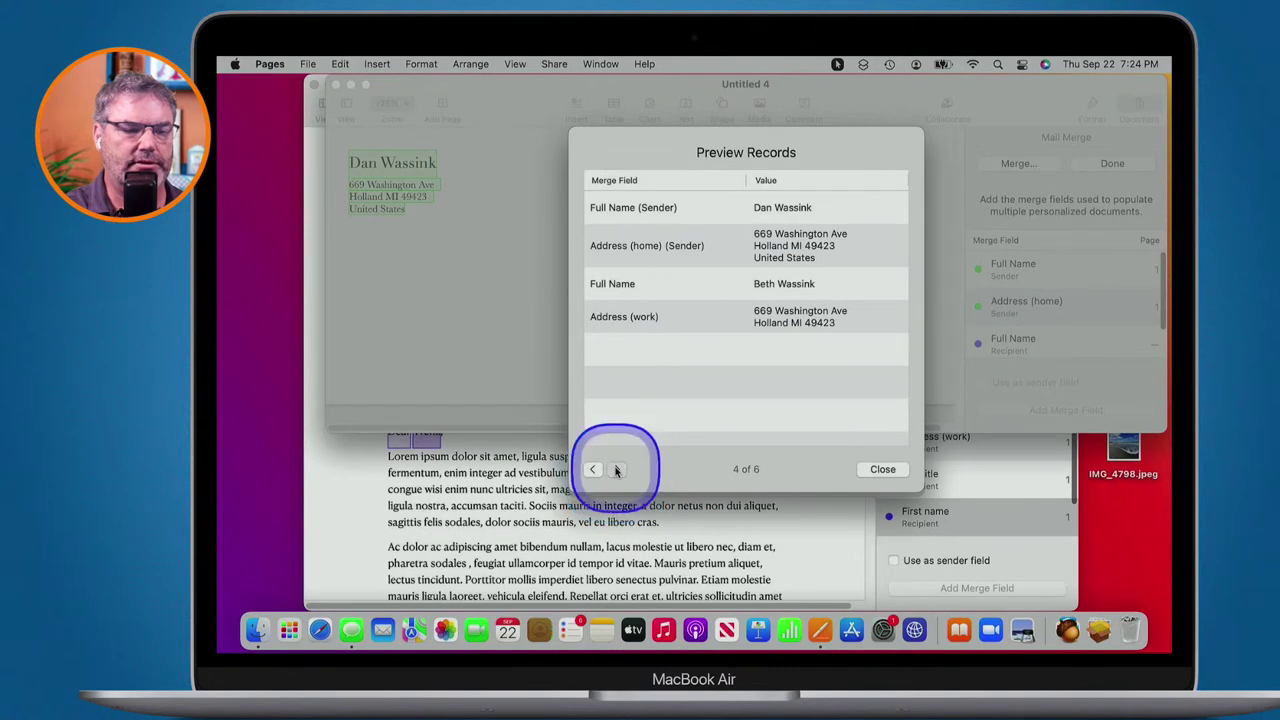
left_click(882, 469)
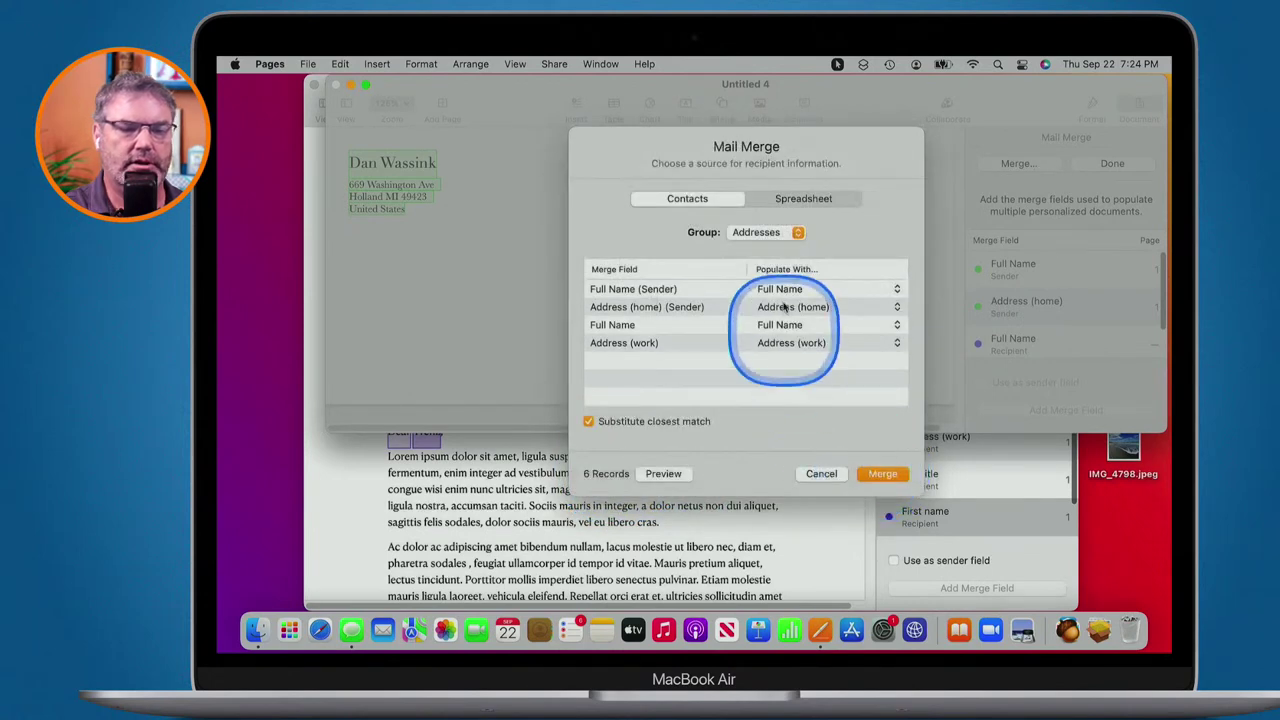
left_click(880, 476)
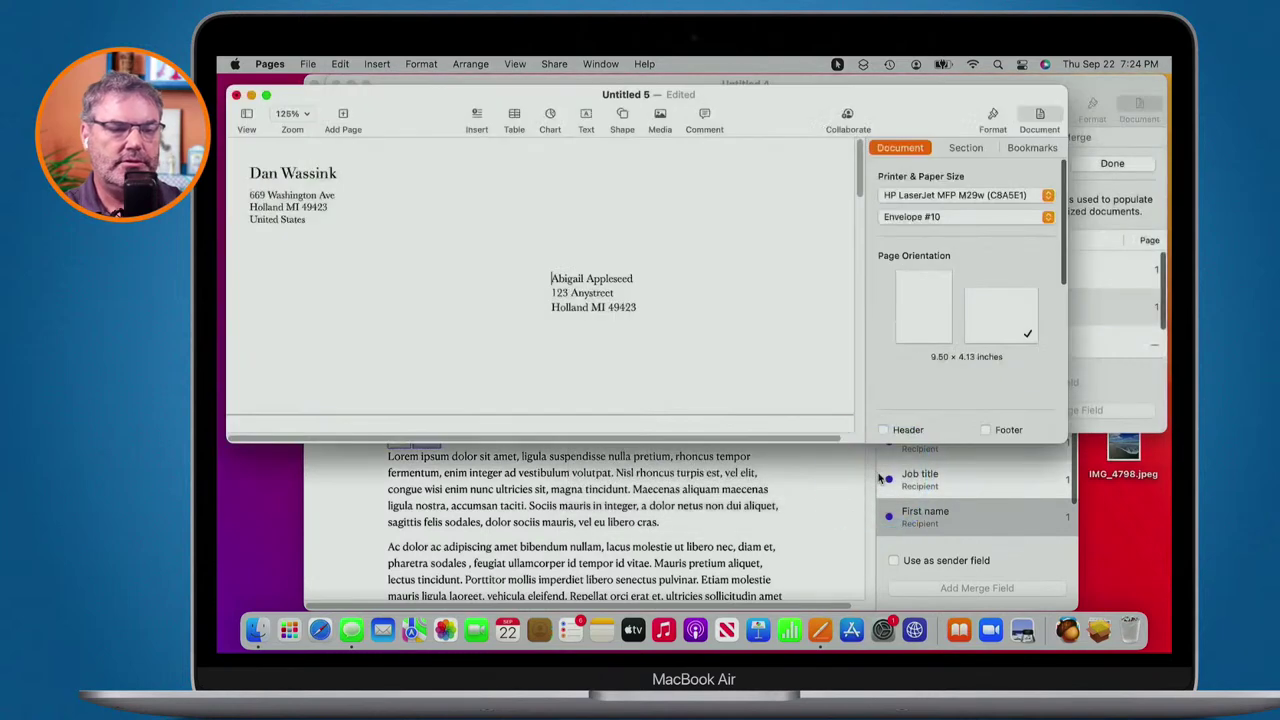
Look through all the merged envelopes, checking the return address and the recipient address on each one.
left_click(766, 309)
scroll(769, 310, "down", 1)
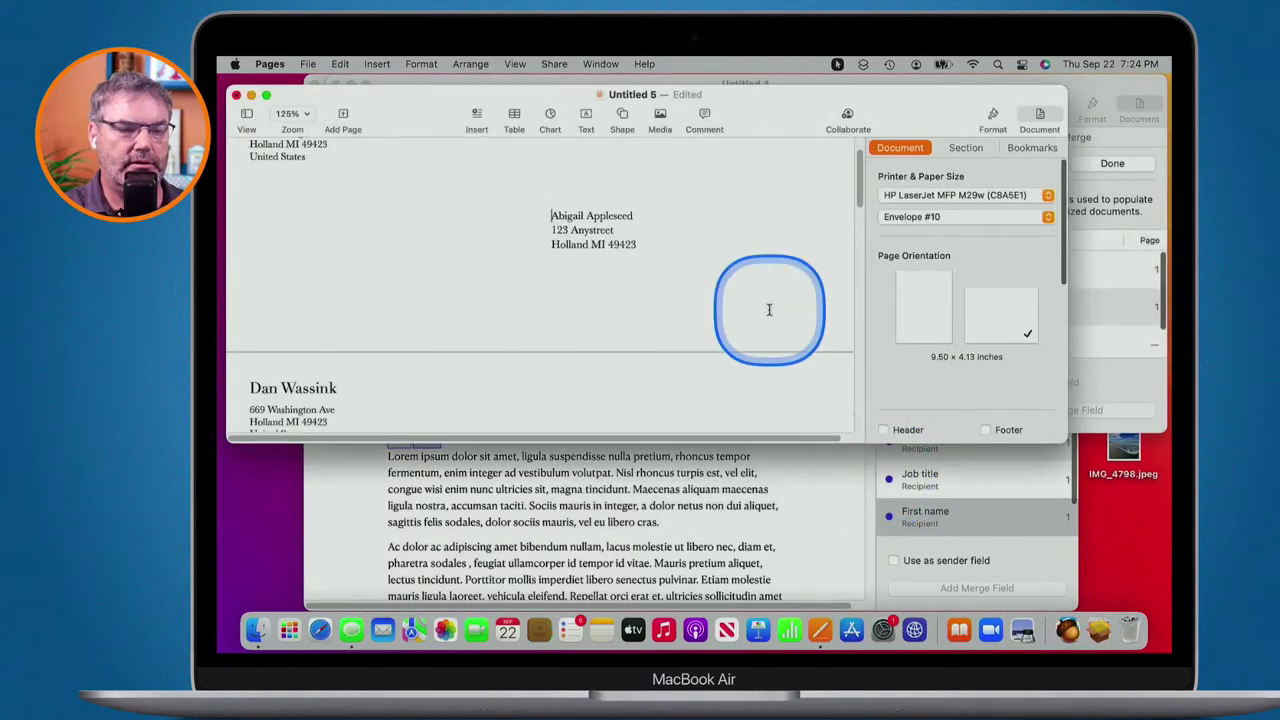
scroll(766, 309, "down", 3)
scroll(766, 309, "up", 4)
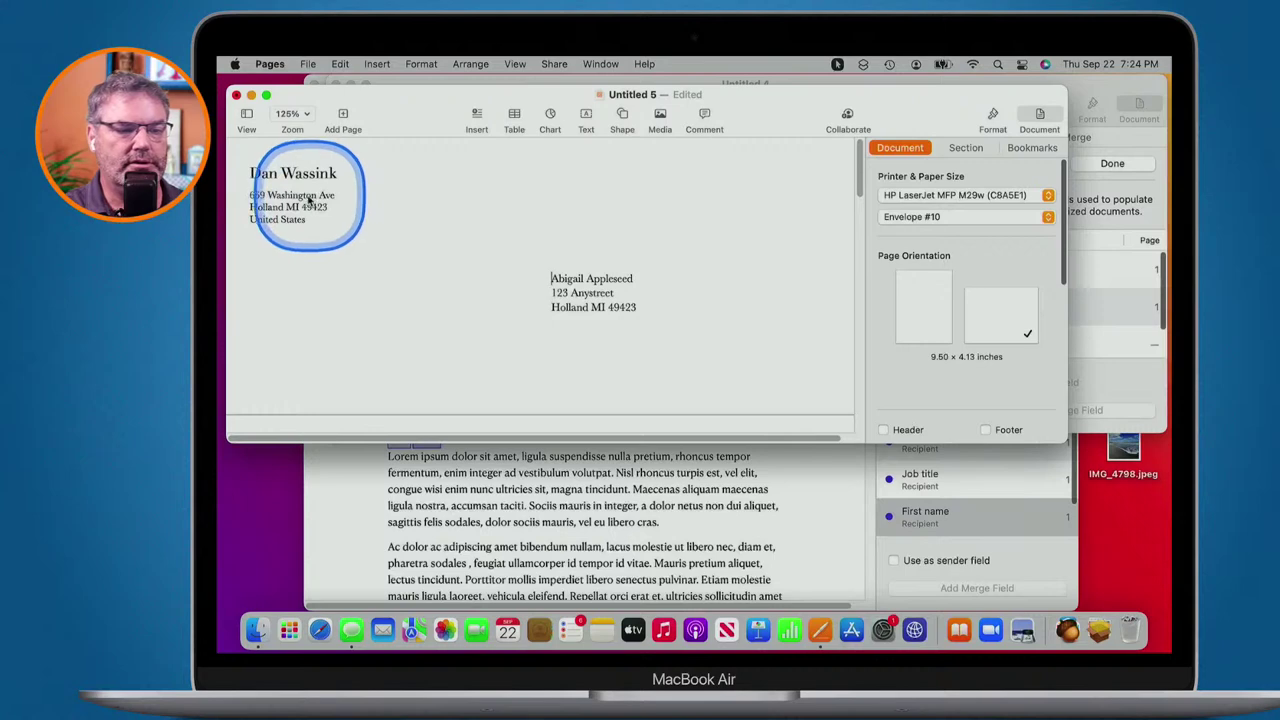
scroll(309, 200, "down", 10)
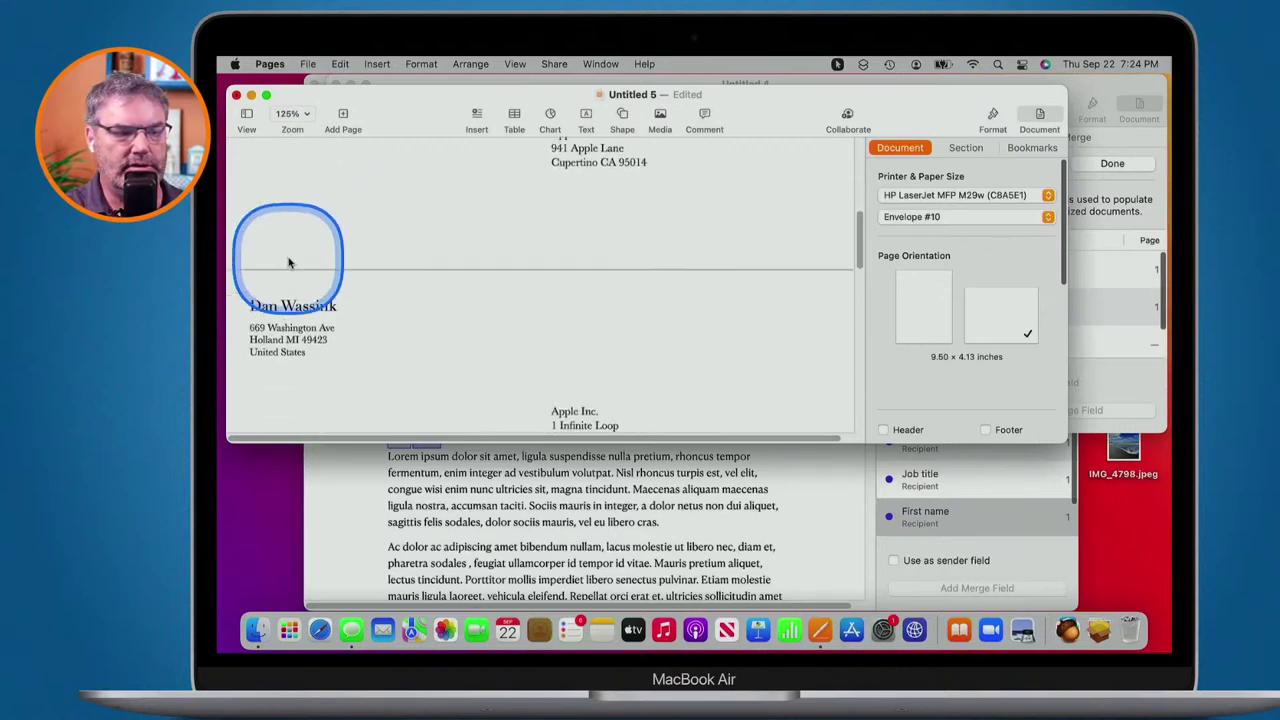
scroll(288, 262, "down", 10)
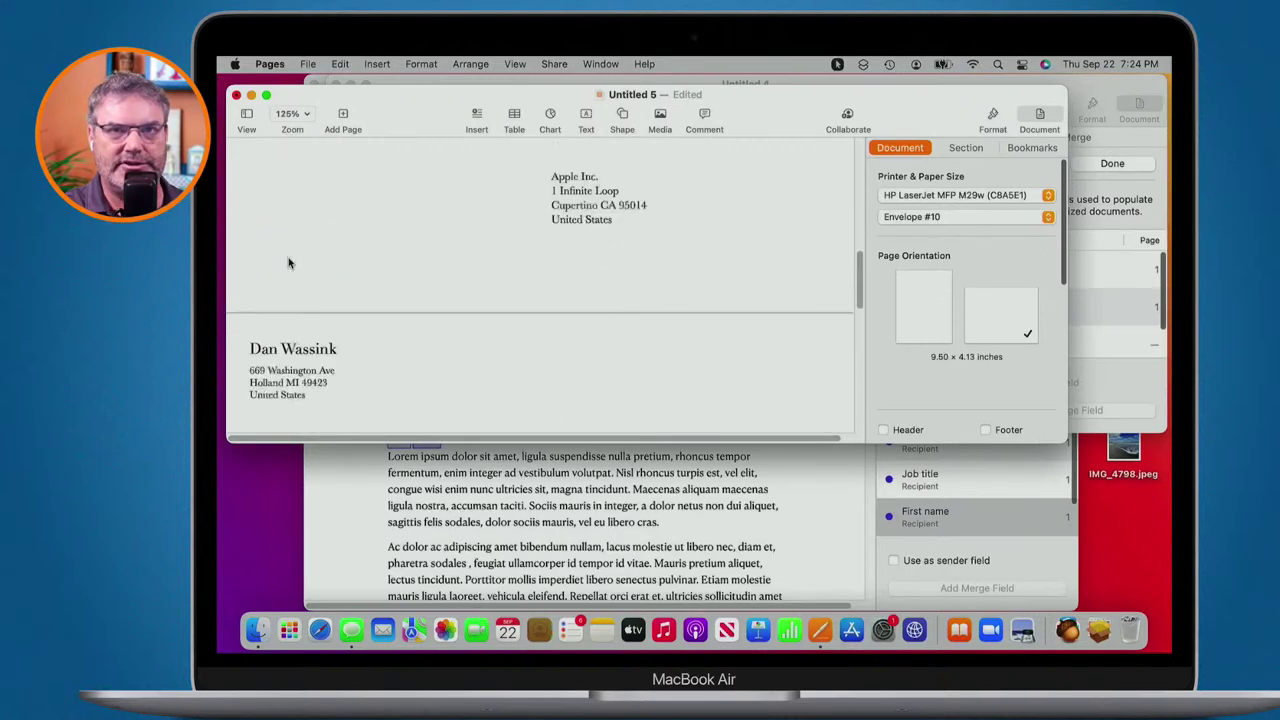
scroll(288, 262, "down", 3)
left_click(533, 273)
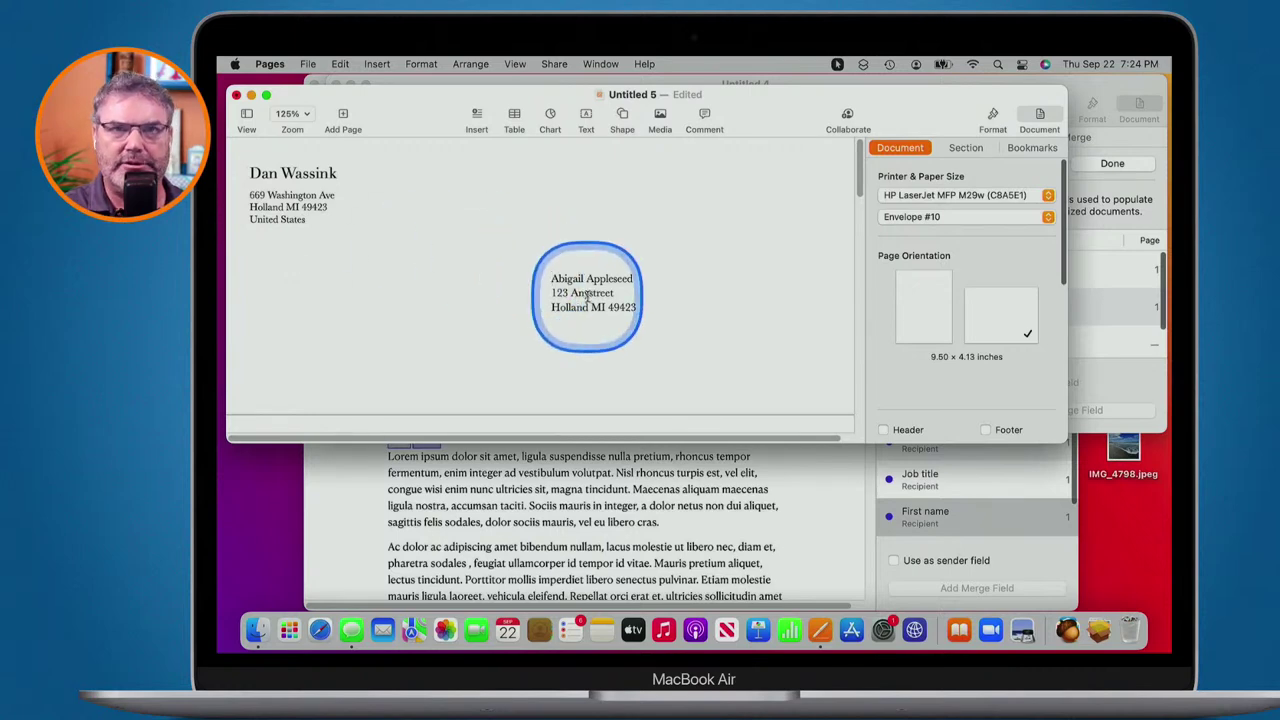
scroll(587, 293, "down", 5)
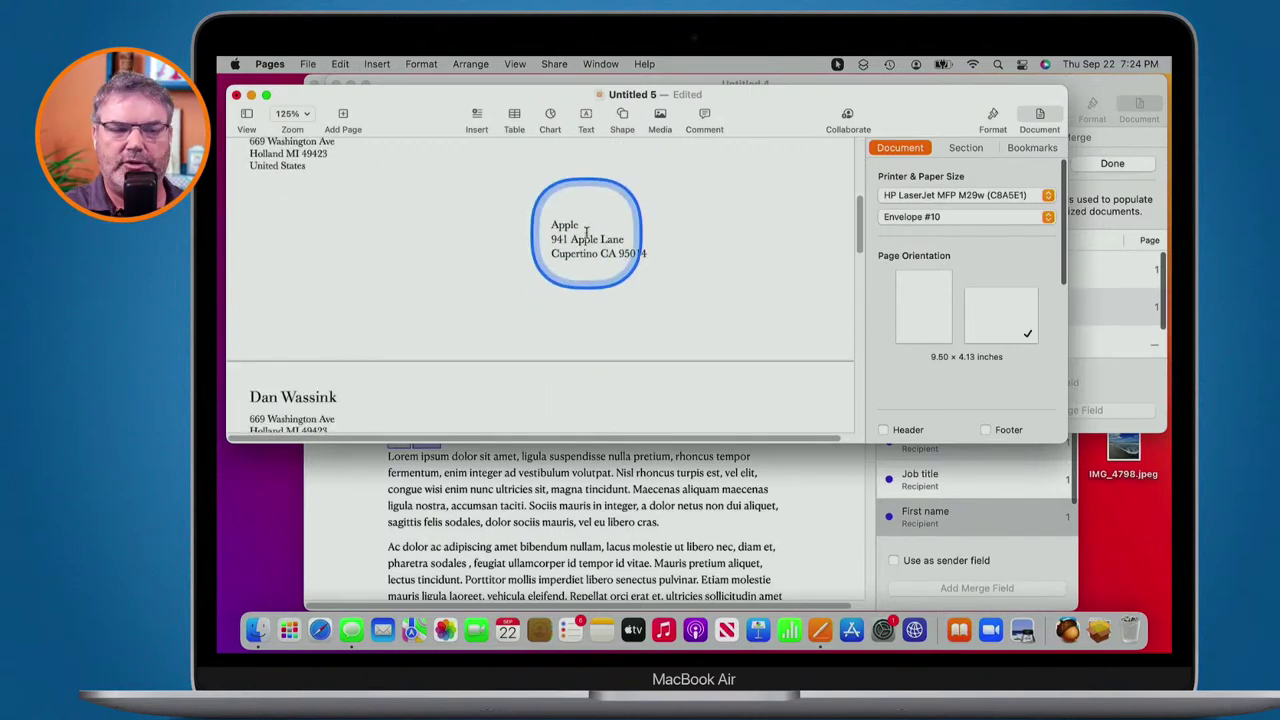
scroll(587, 232, "down", 5)
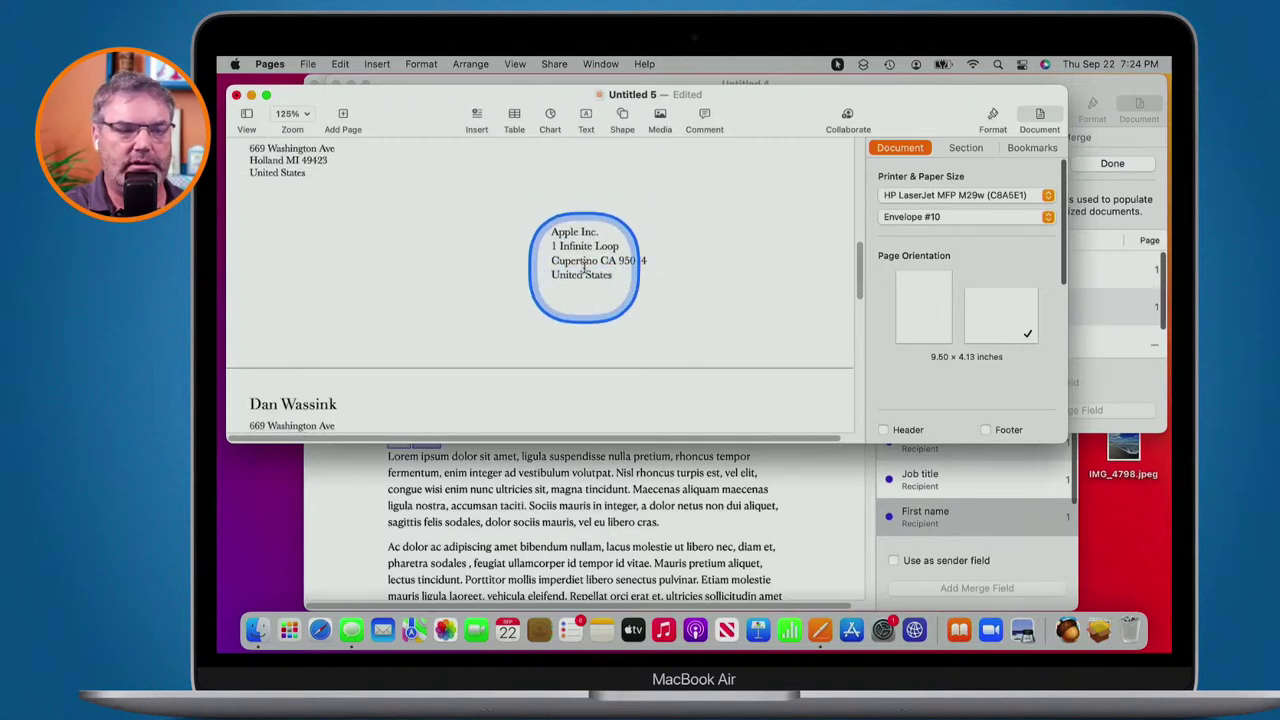
scroll(585, 265, "down", 5)
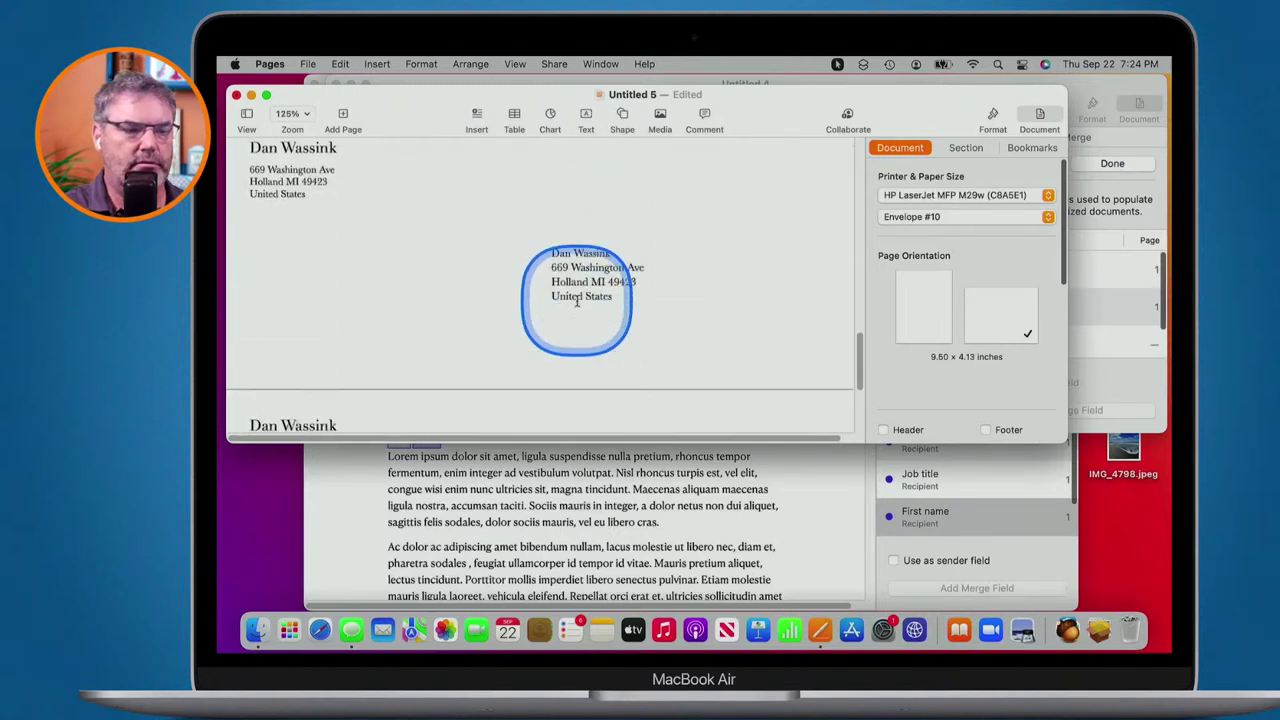
scroll(577, 300, "down", 5)
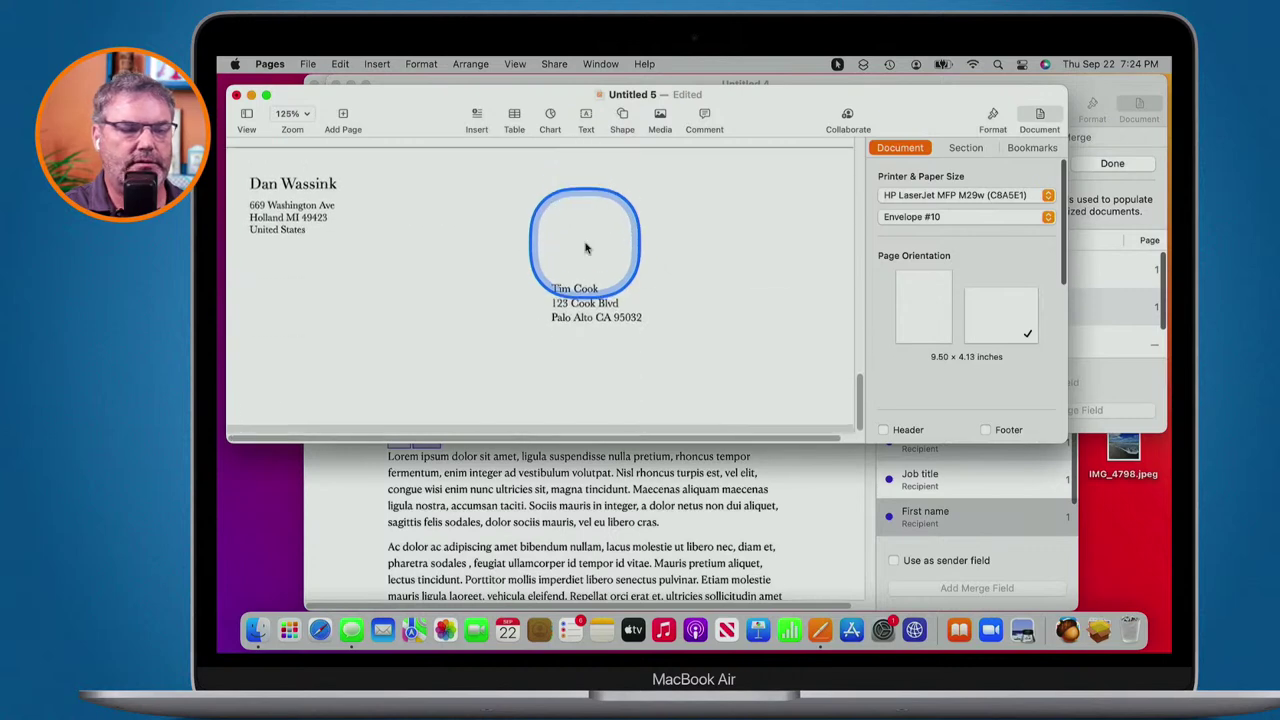
scroll(586, 248, "up", 1)
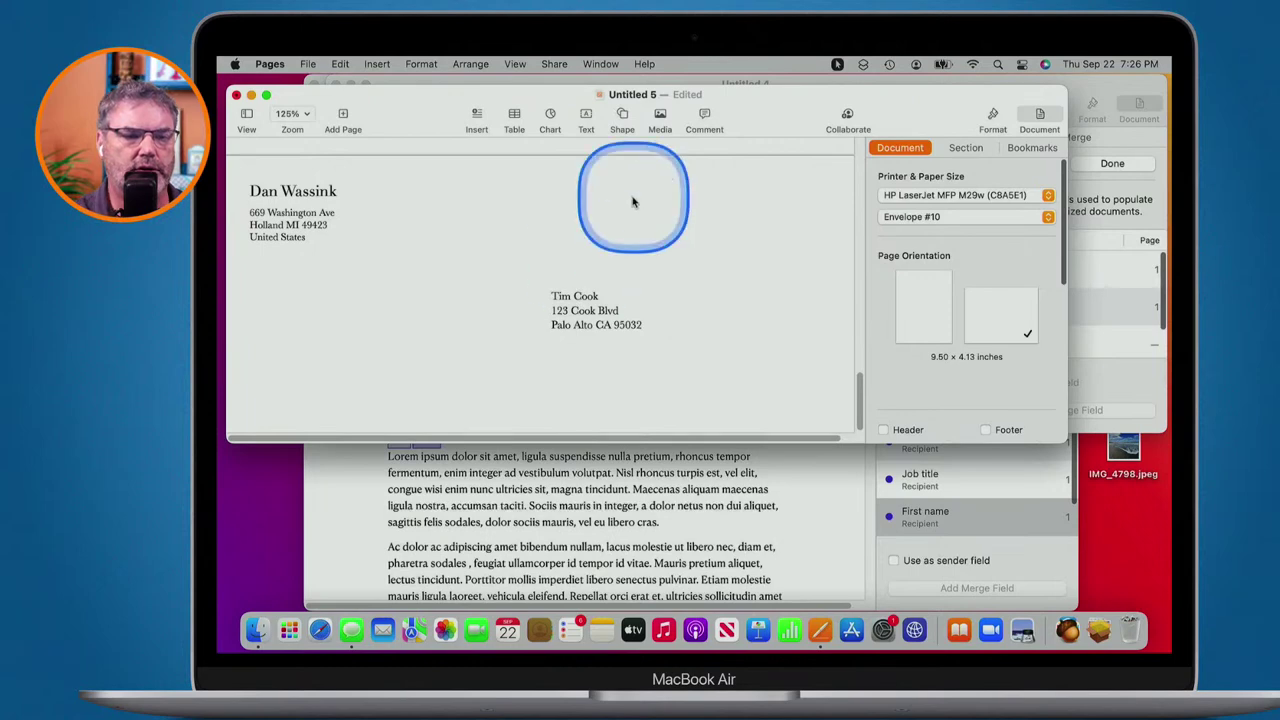
Close the merged envelope document Untitled 5 and delete it instead of saving it.
key("super+w")
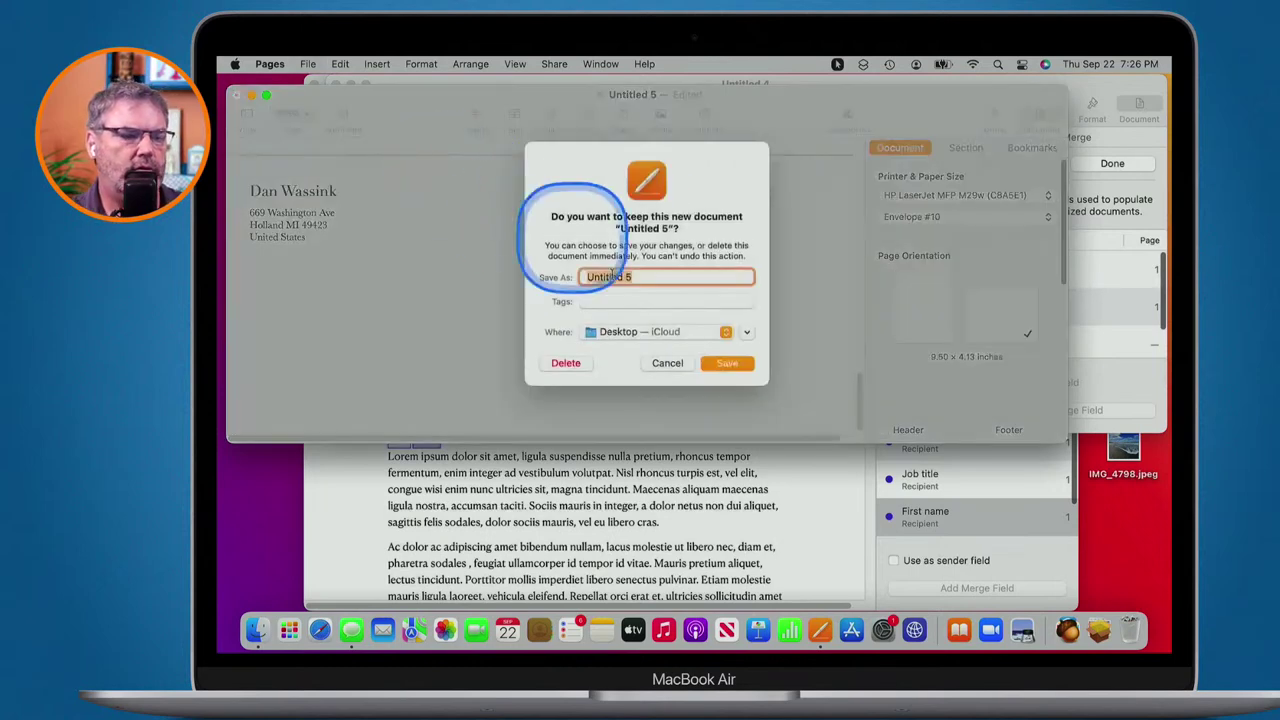
left_click(566, 365)
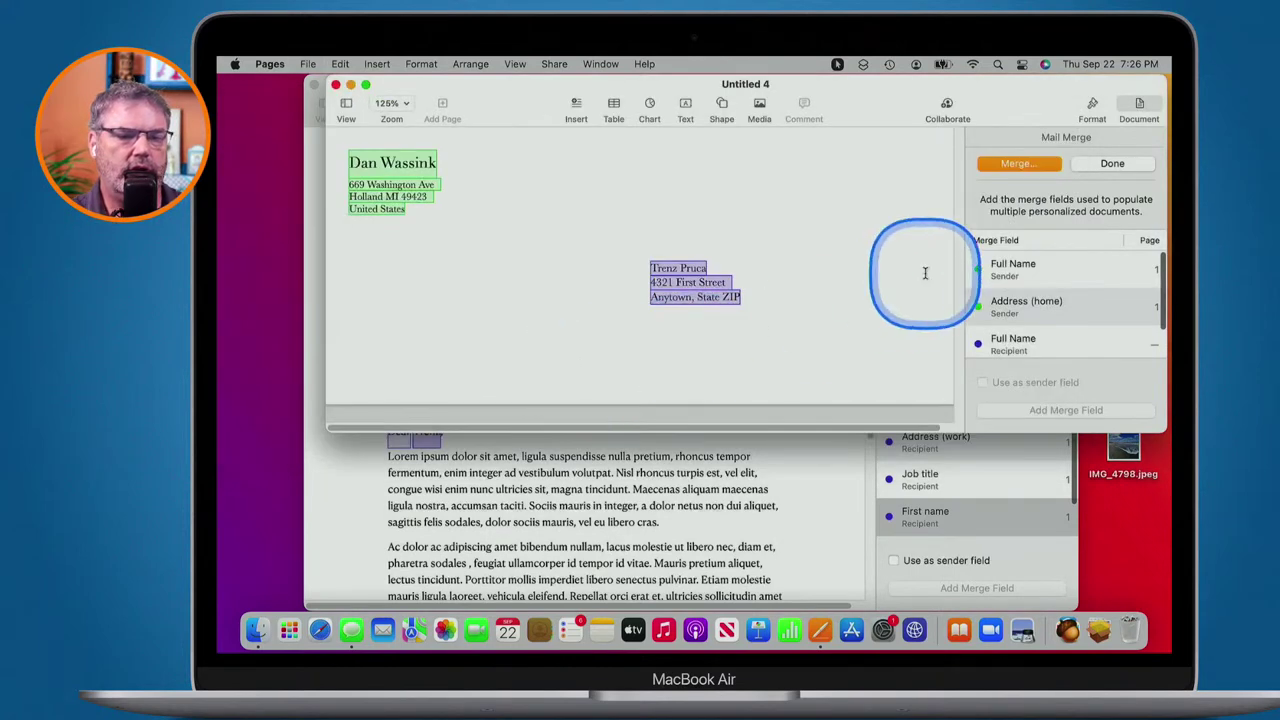
Reopen the merge setup for the Untitled 4 envelope and choose a spreadsheet as the recipient source.
left_click(1010, 166)
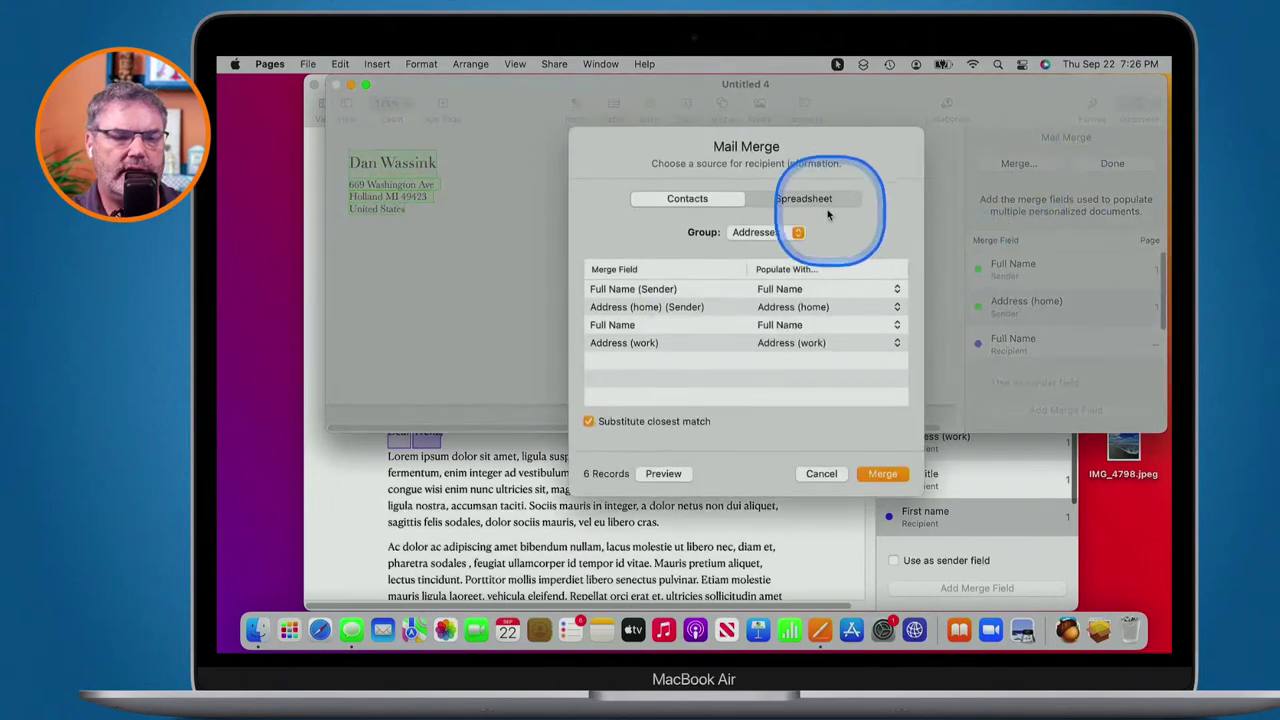
left_click(820, 200)
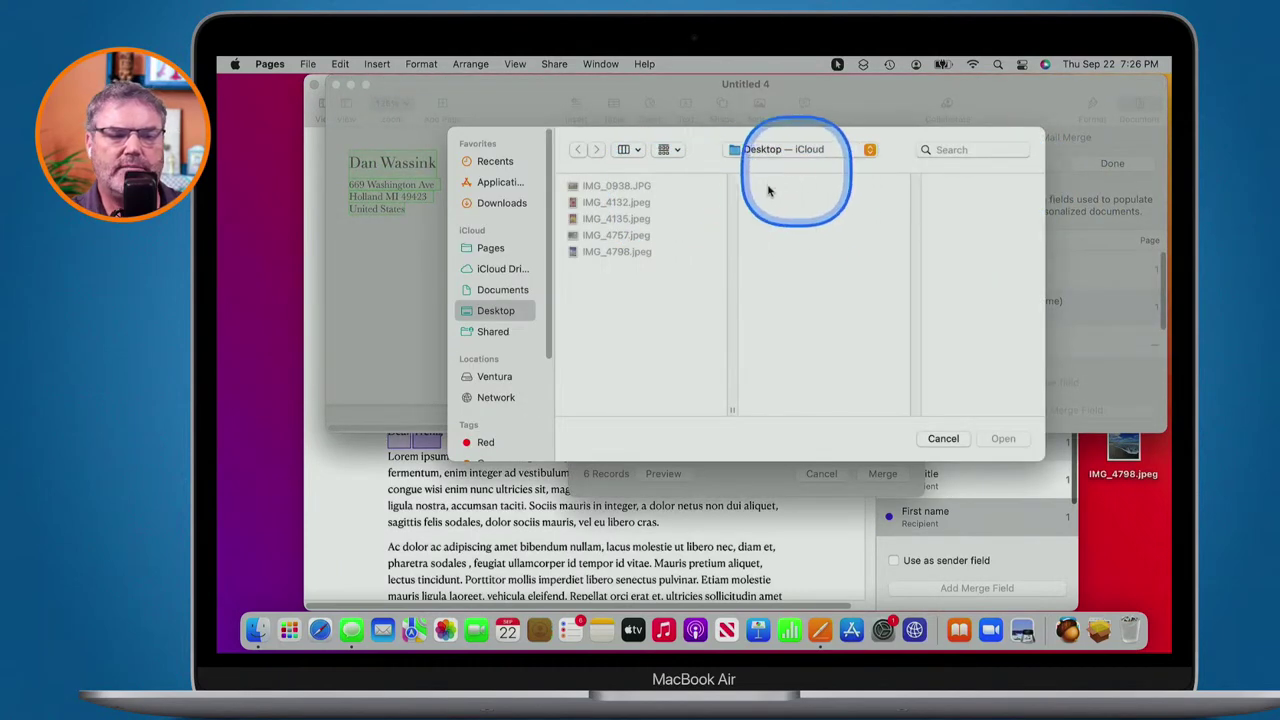